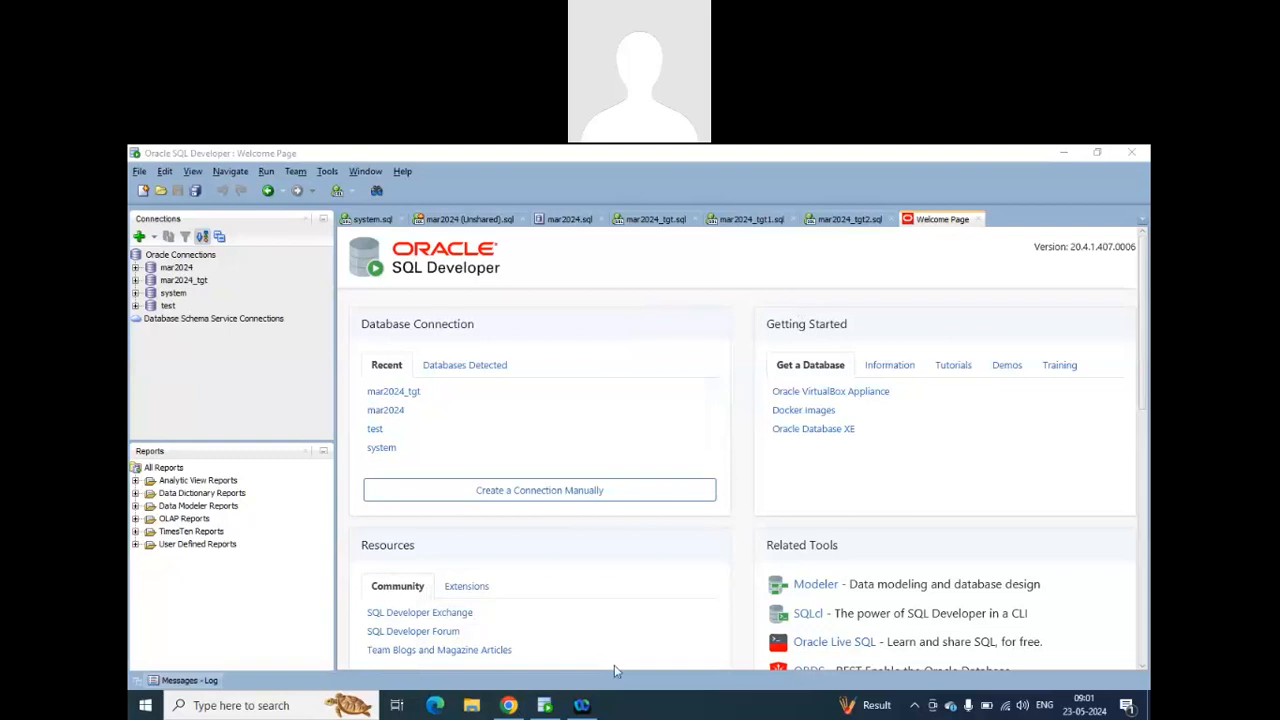
Switch to Informatica Data Integration in the browser and open the mar2024 project.
{"action": "left_click", "coordinate": [509, 705]}
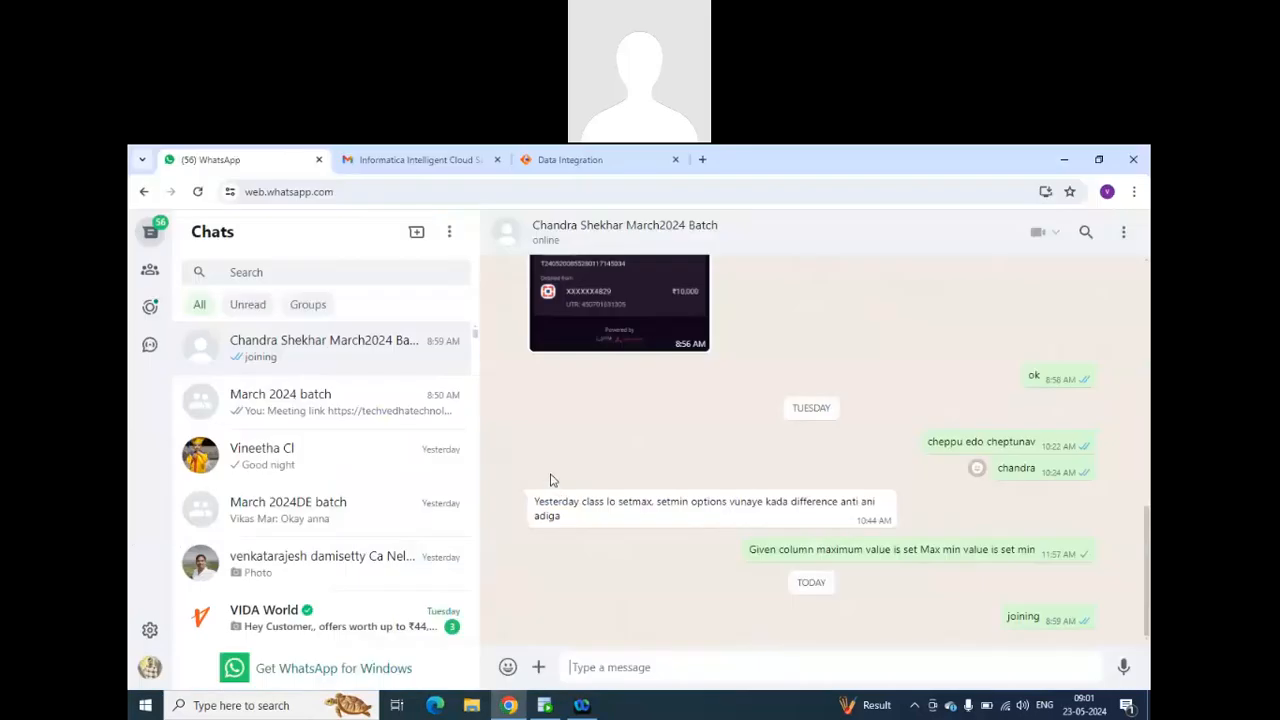
{"action": "left_click", "coordinate": [425, 159]}
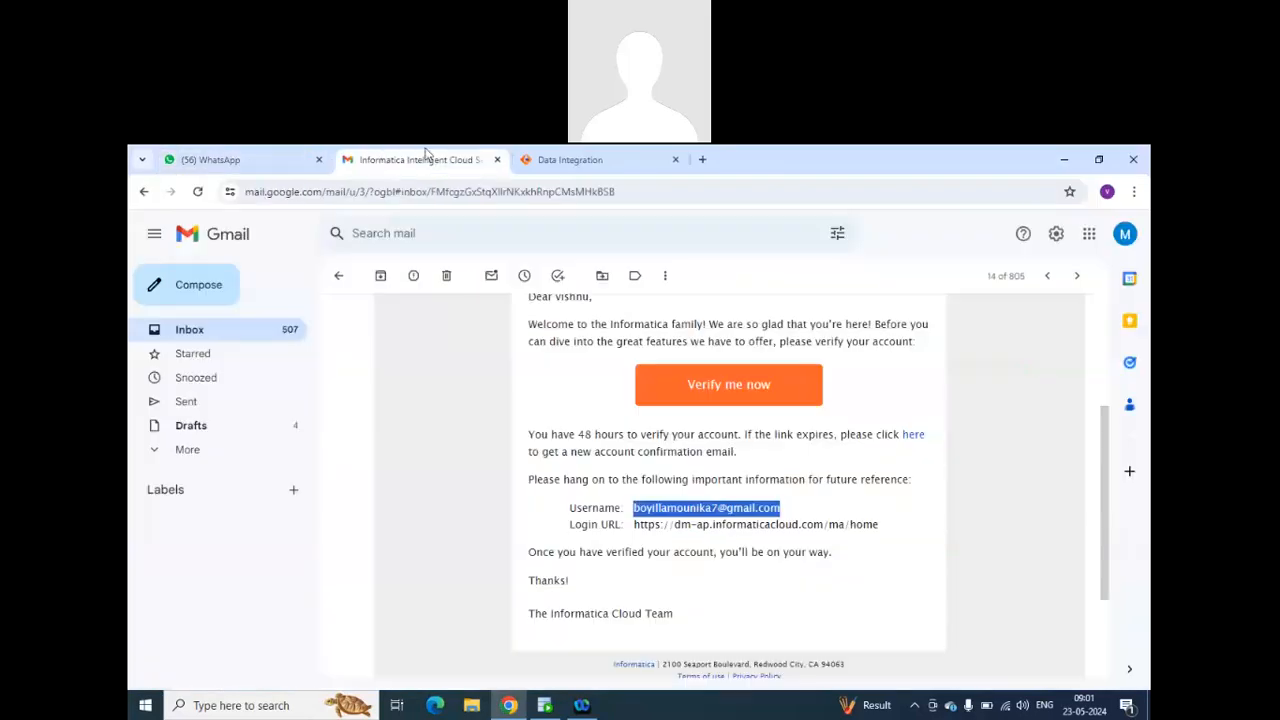
{"action": "left_click", "coordinate": [557, 160]}
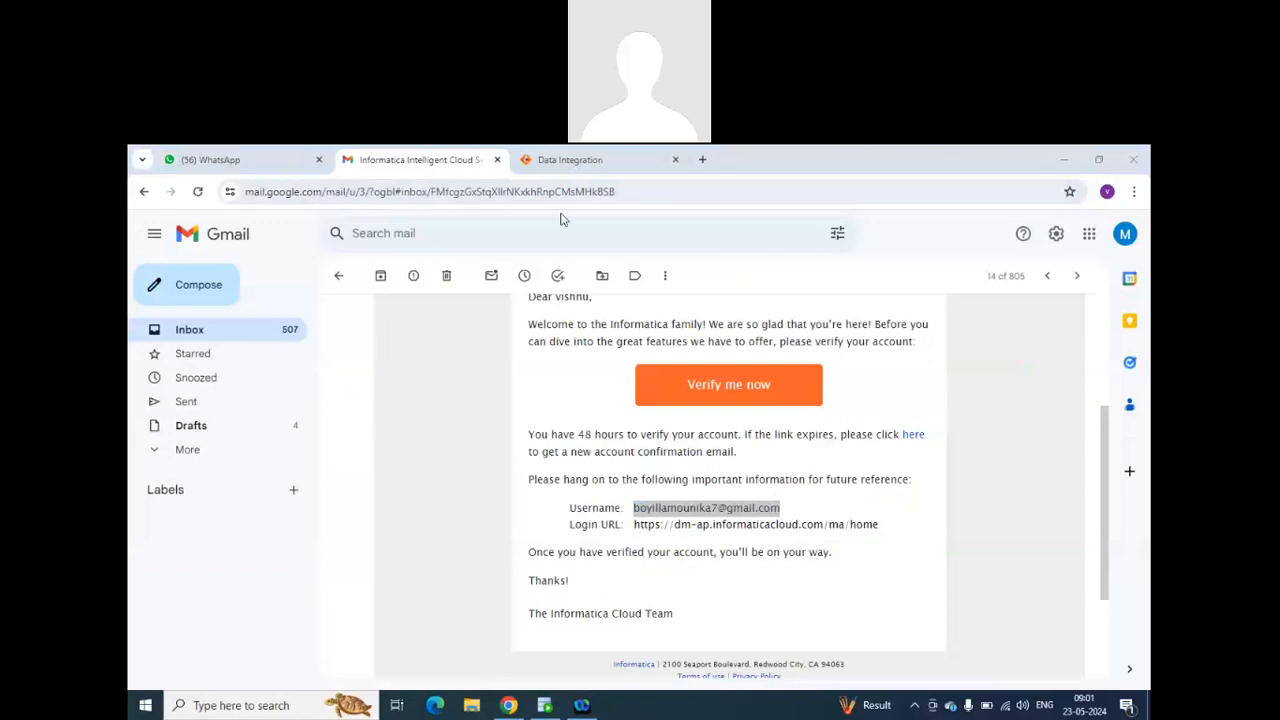
{"action": "left_click", "coordinate": [536, 164]}
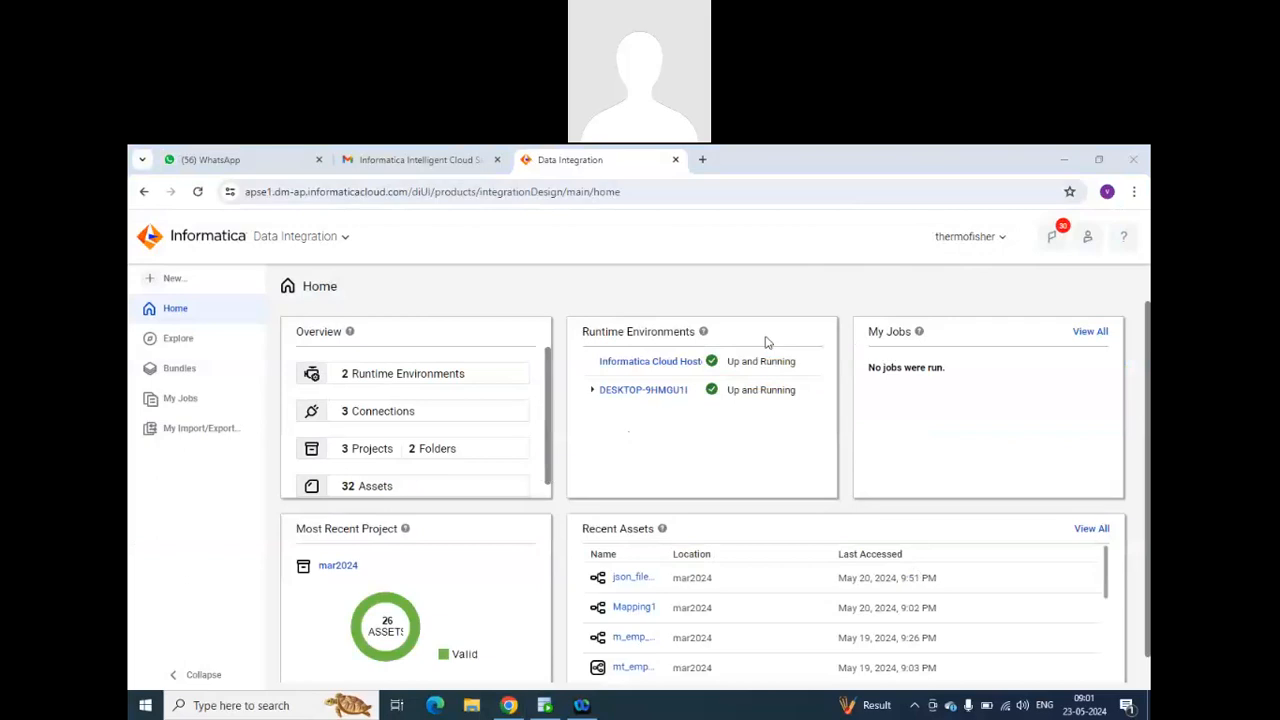
{"action": "left_click", "coordinate": [355, 450]}
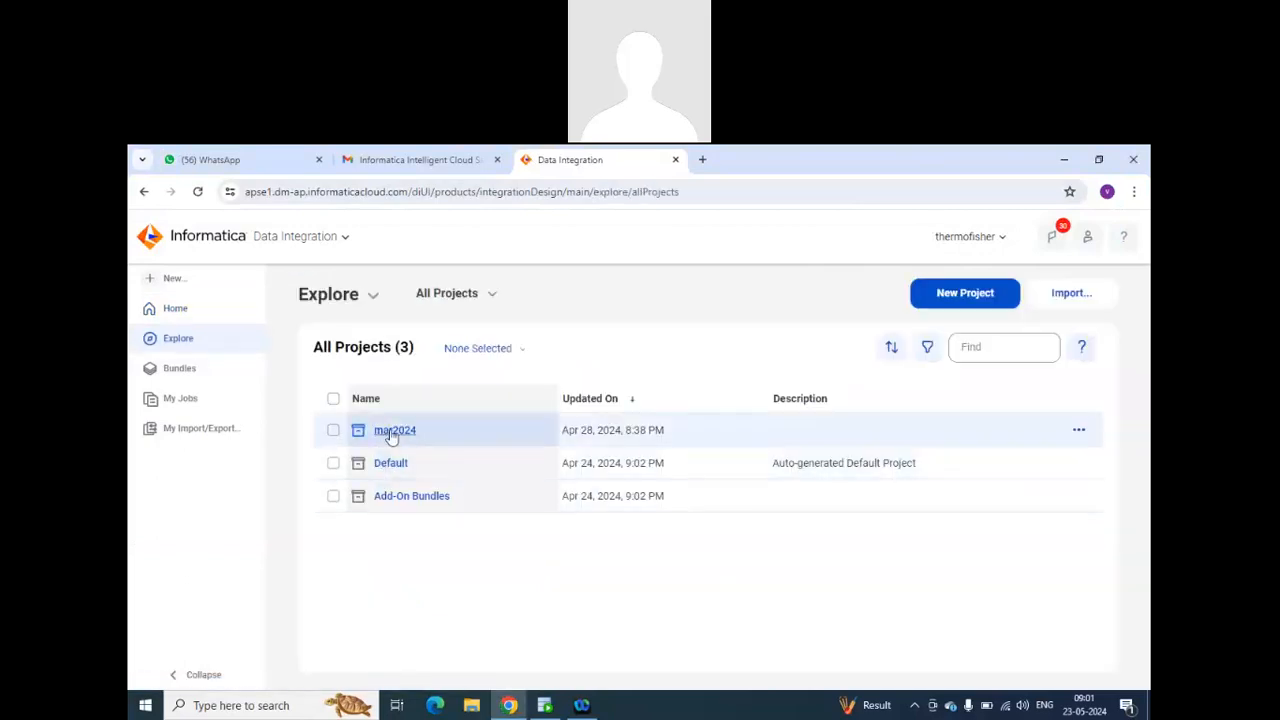
{"action": "left_click", "coordinate": [405, 438]}
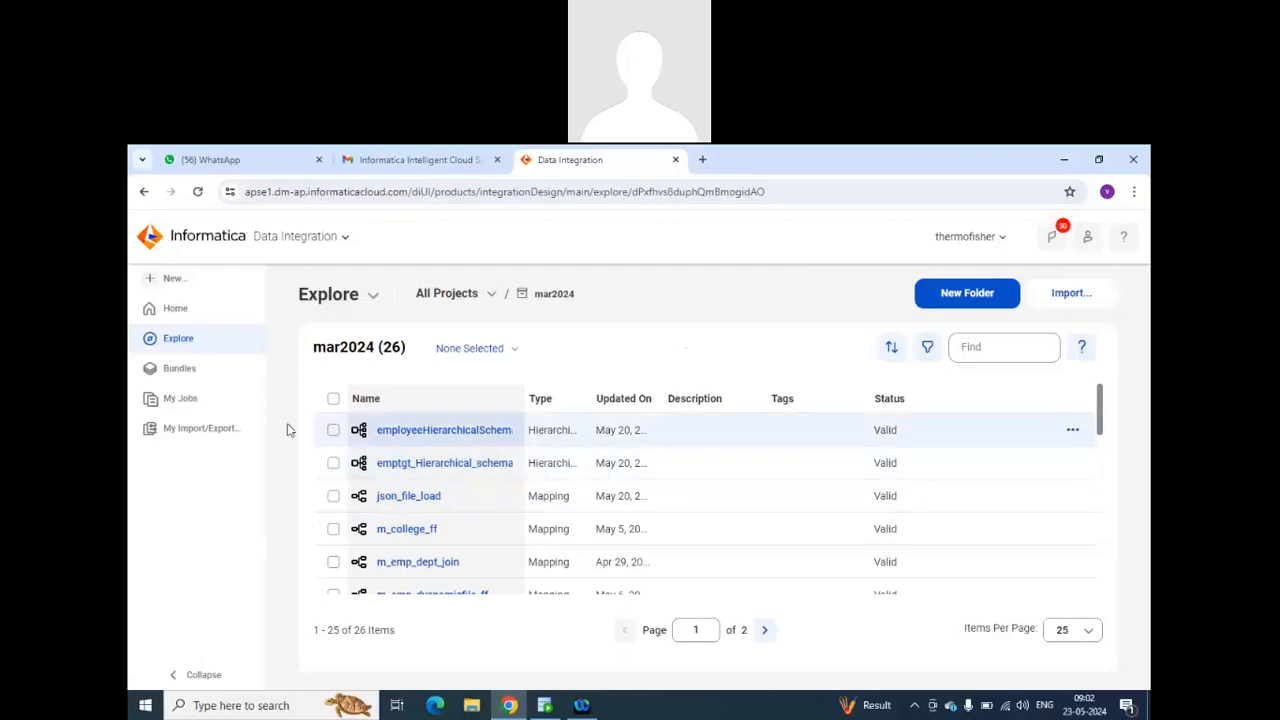
Create a new Synchronization Task asset in the mar2024 project.
{"action": "left_click", "coordinate": [174, 280]}
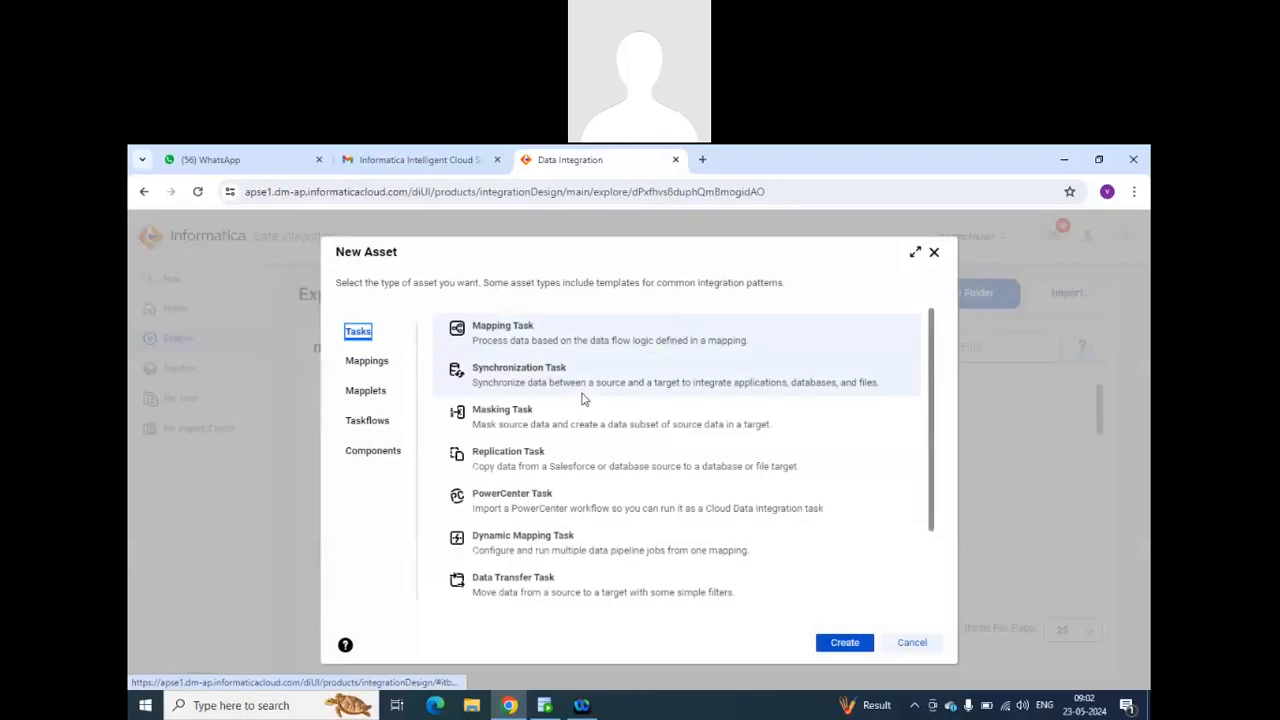
{"action": "left_click", "coordinate": [516, 369]}
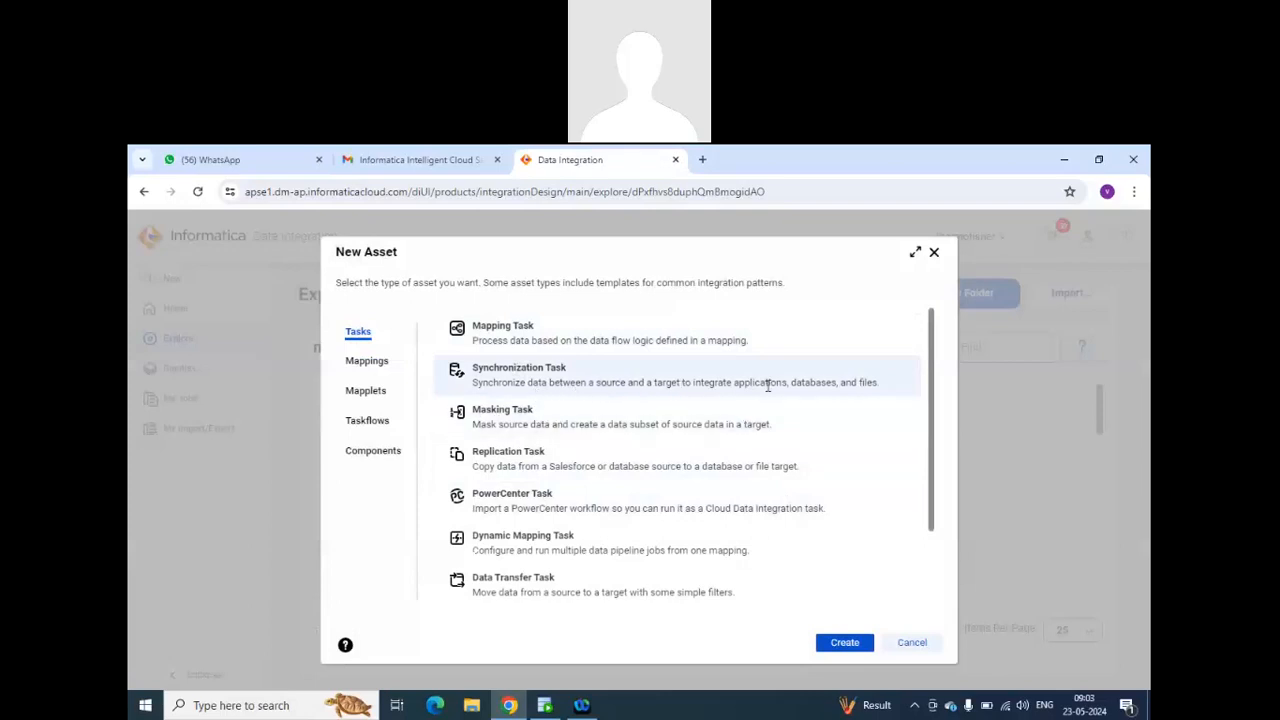
{"action": "left_click_drag", "start_coordinate": [786, 384], "coordinate": [472, 388]}
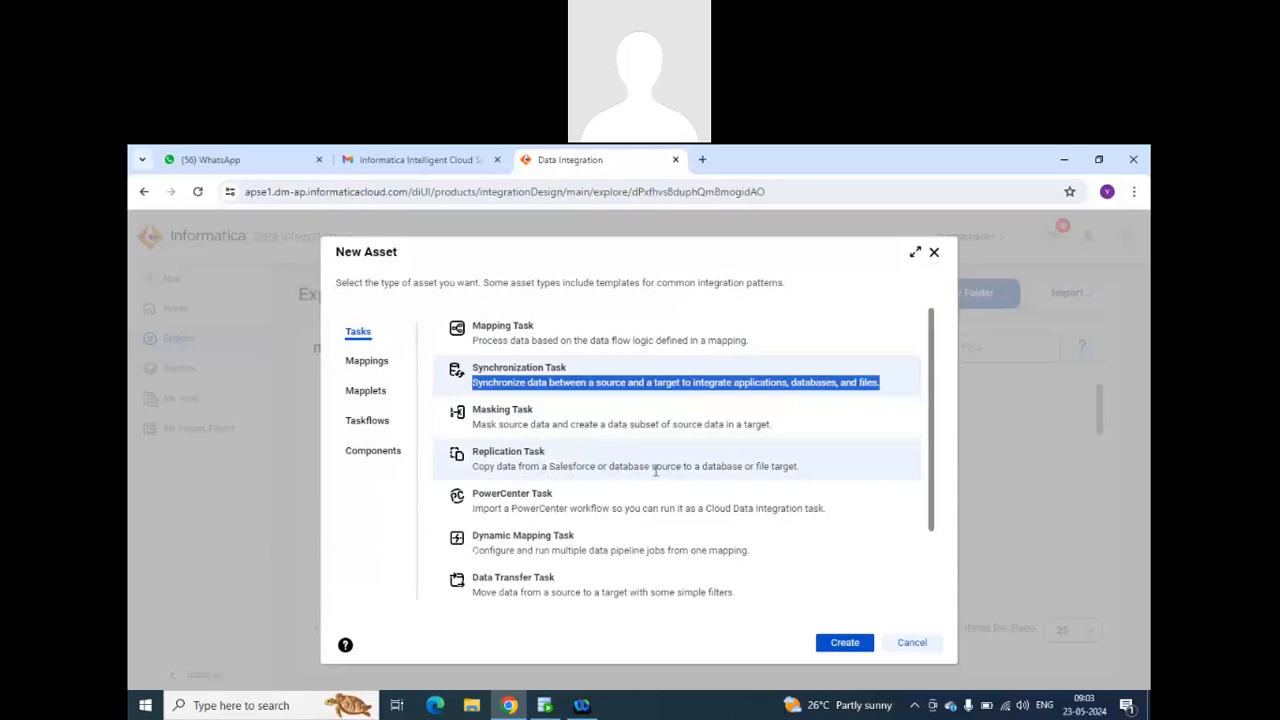
{"action": "left_click_drag", "start_coordinate": [704, 471], "coordinate": [810, 477]}
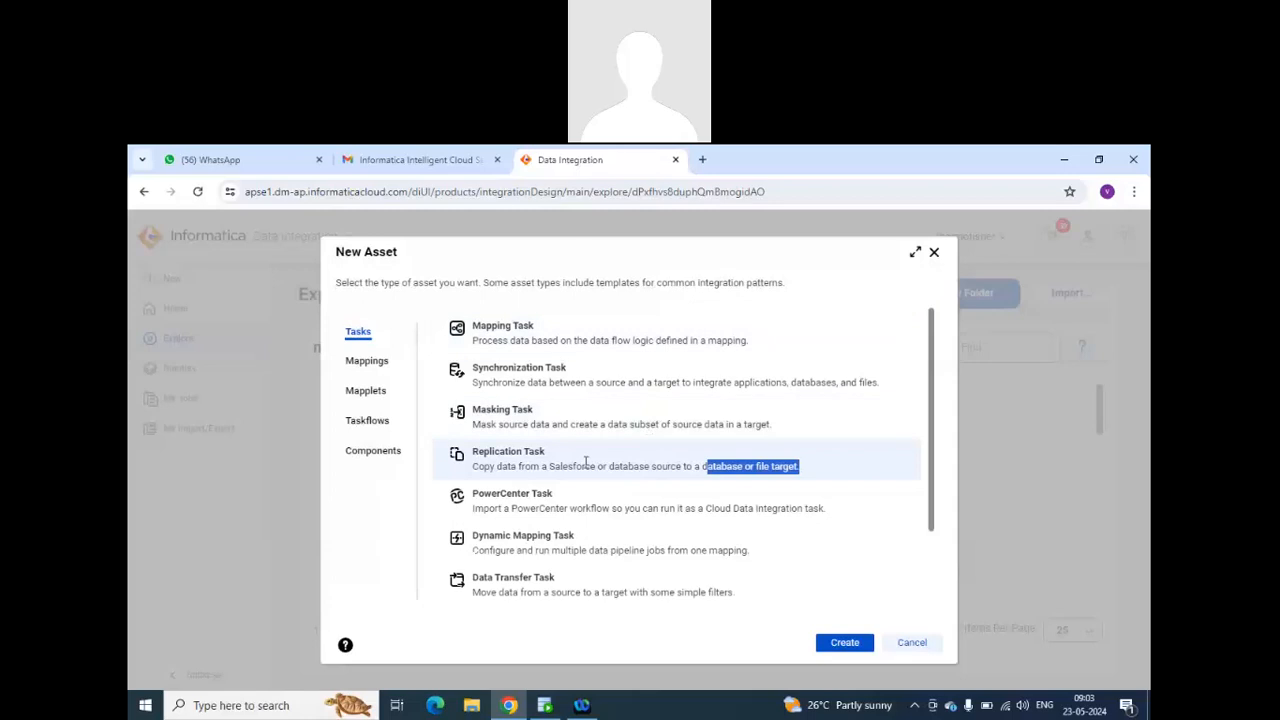
{"action": "left_click", "coordinate": [606, 382]}
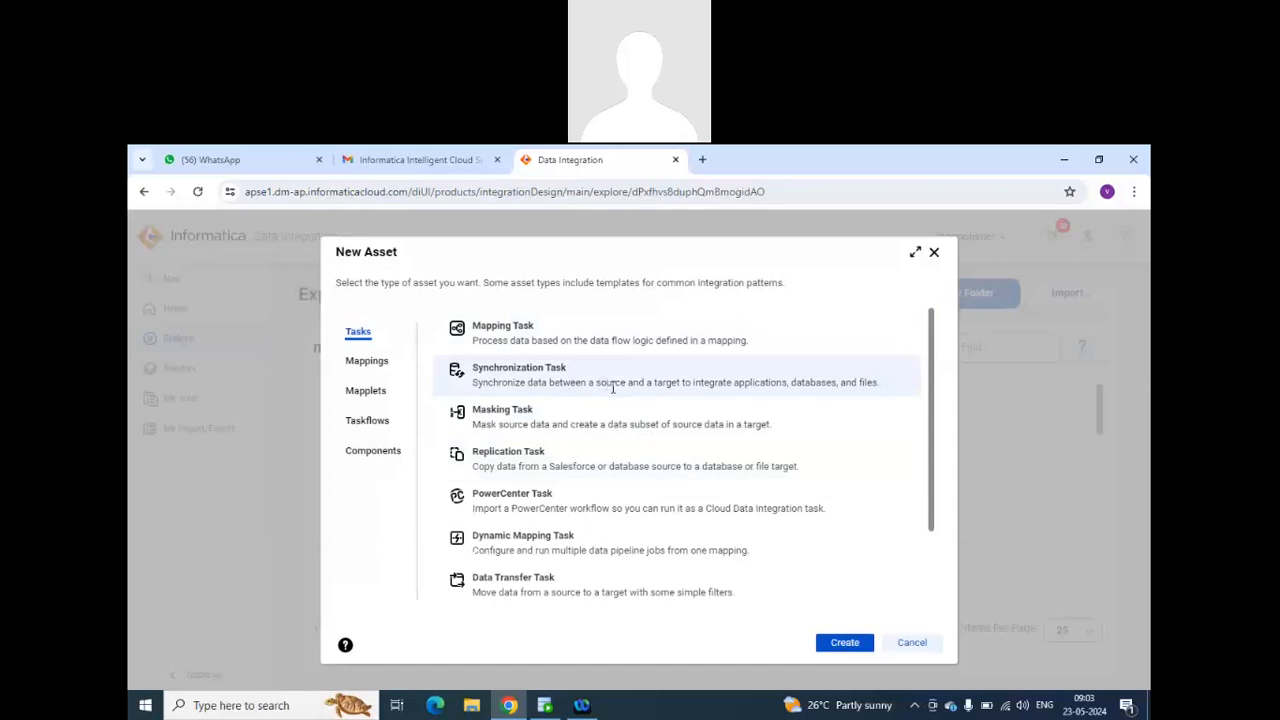
{"action": "left_click", "coordinate": [845, 642]}
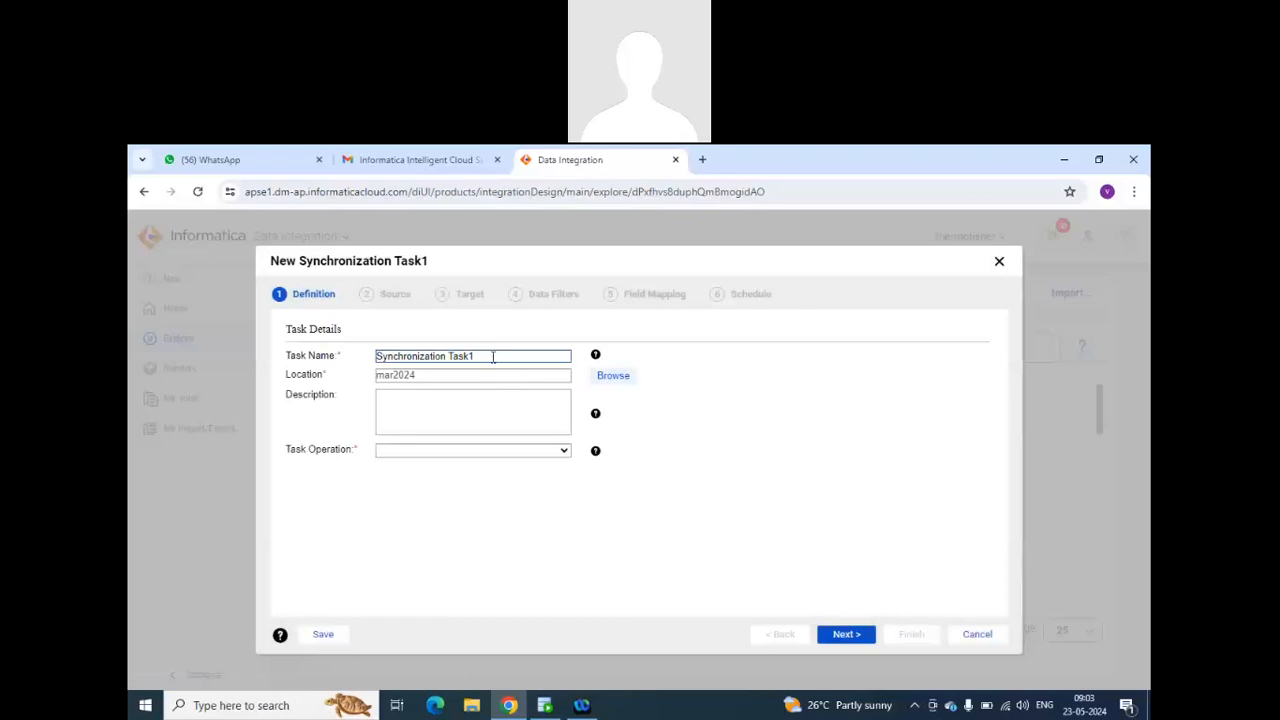
Name the task Synchronization_Task_emp, set its task operation to Insert, and proceed to the source definition.
{"action": "key", "text": "BackSpace"}
{"action": "type", "text": "_emp"}
{"action": "left_click", "coordinate": [449, 357]}
{"action": "key", "text": "BackSpace"}
{"action": "type", "text": "_"}
{"action": "left_click", "coordinate": [549, 455]}
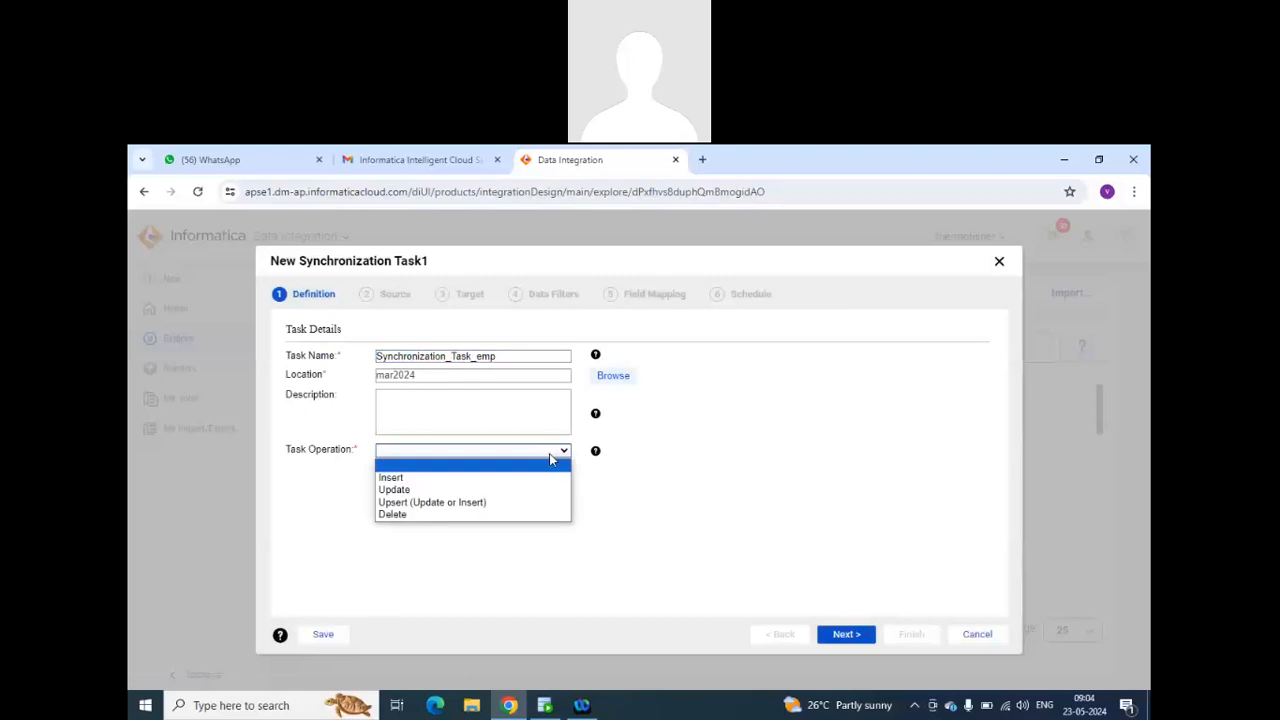
{"action": "left_click", "coordinate": [537, 477]}
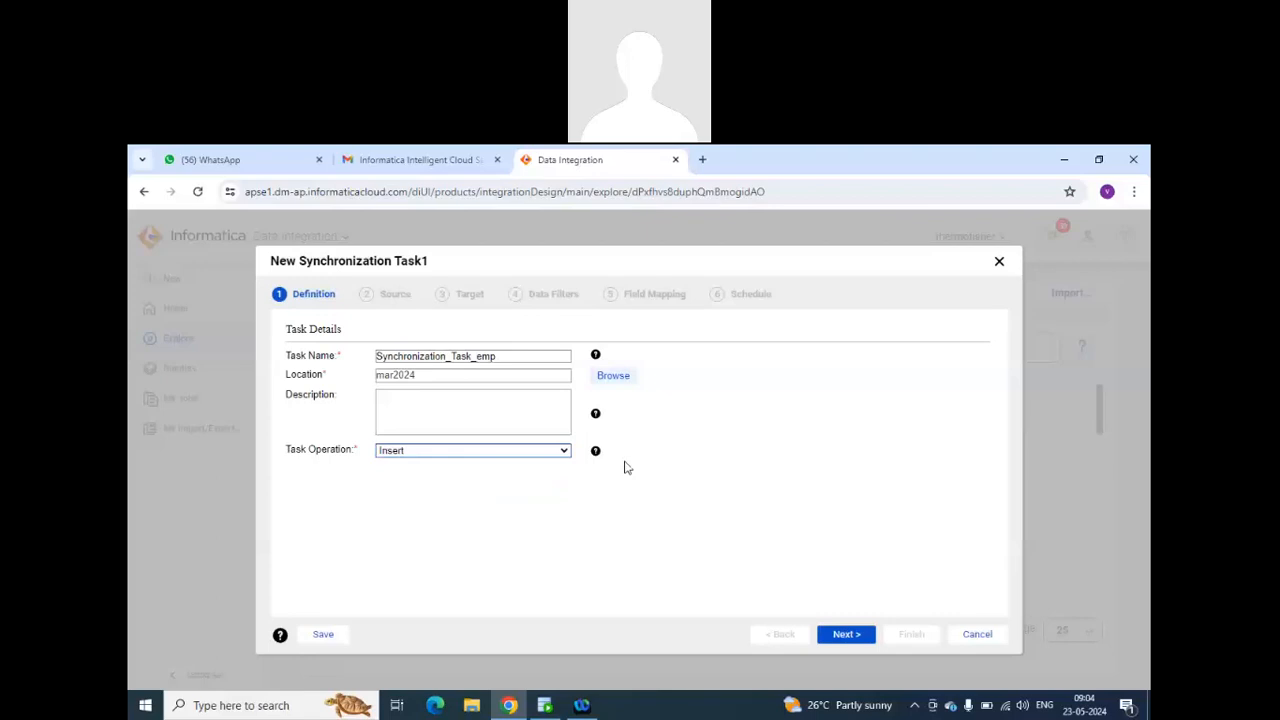
{"action": "left_click", "coordinate": [837, 636]}
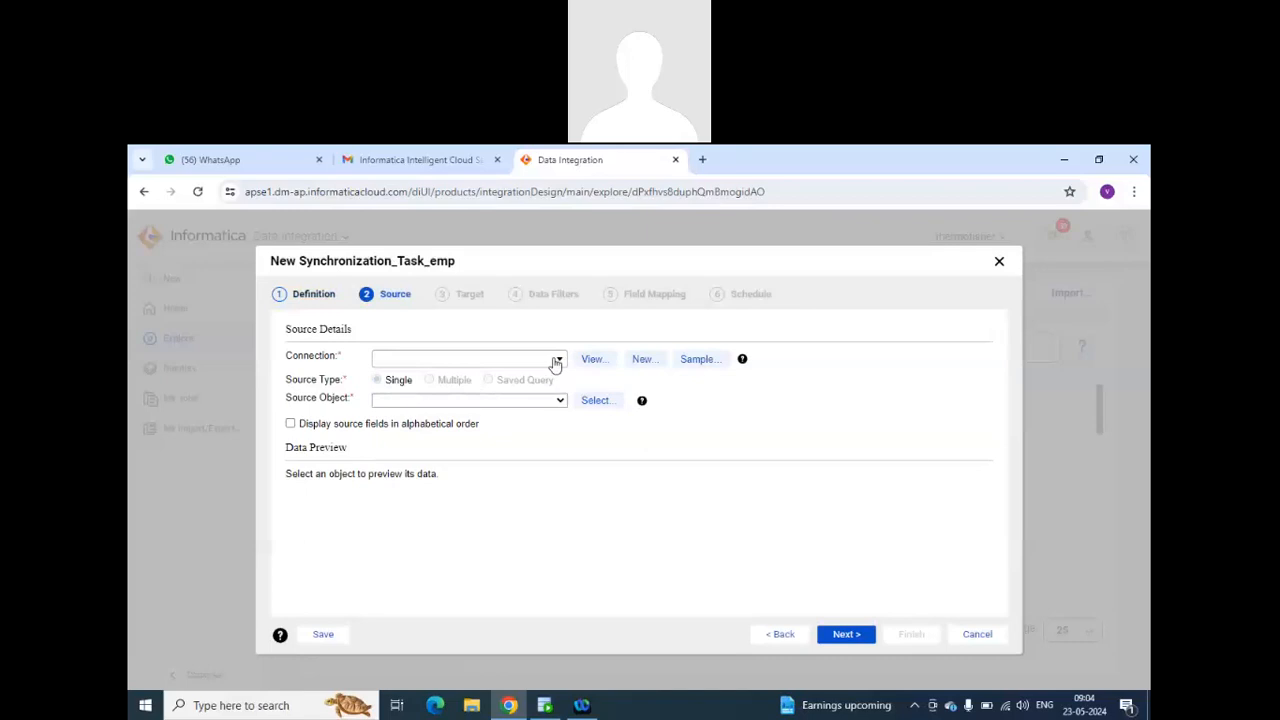
Set the source connection to source_mar2024 (Oracle) with EMPLOYEES as the single source object, and proceed to the target definition.
{"action": "left_click", "coordinate": [556, 361]}
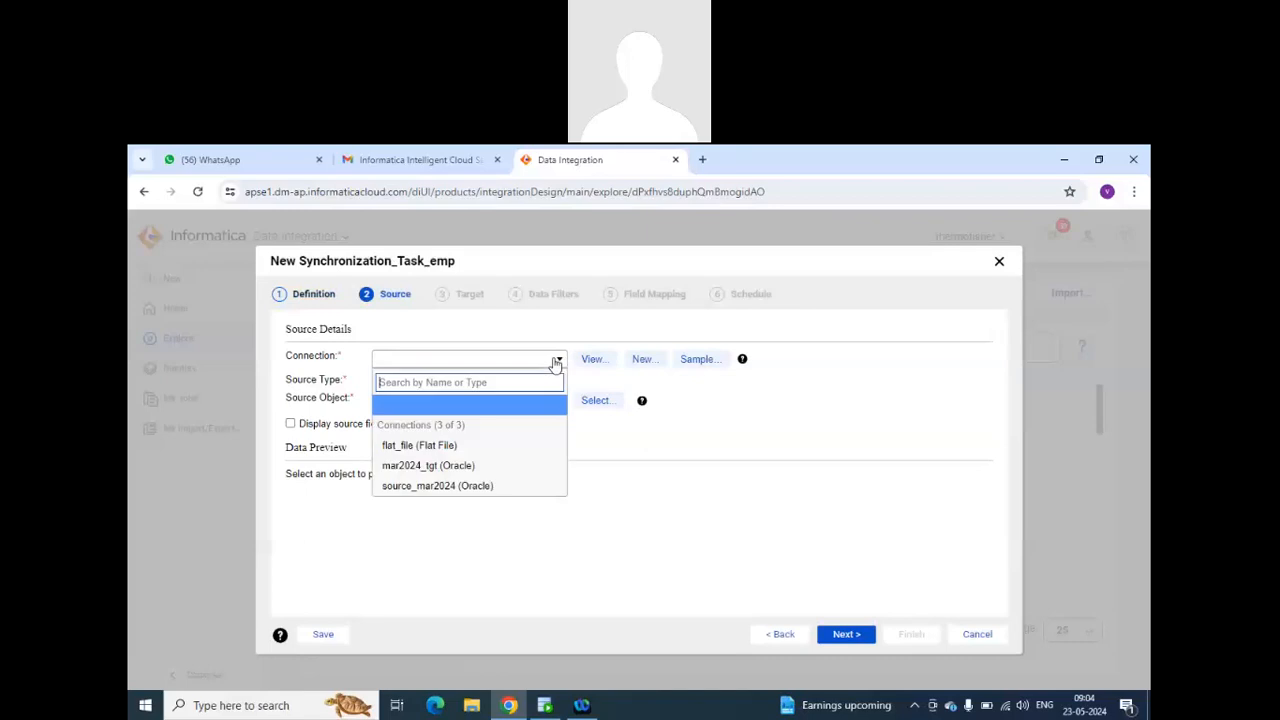
{"action": "left_click", "coordinate": [489, 486]}
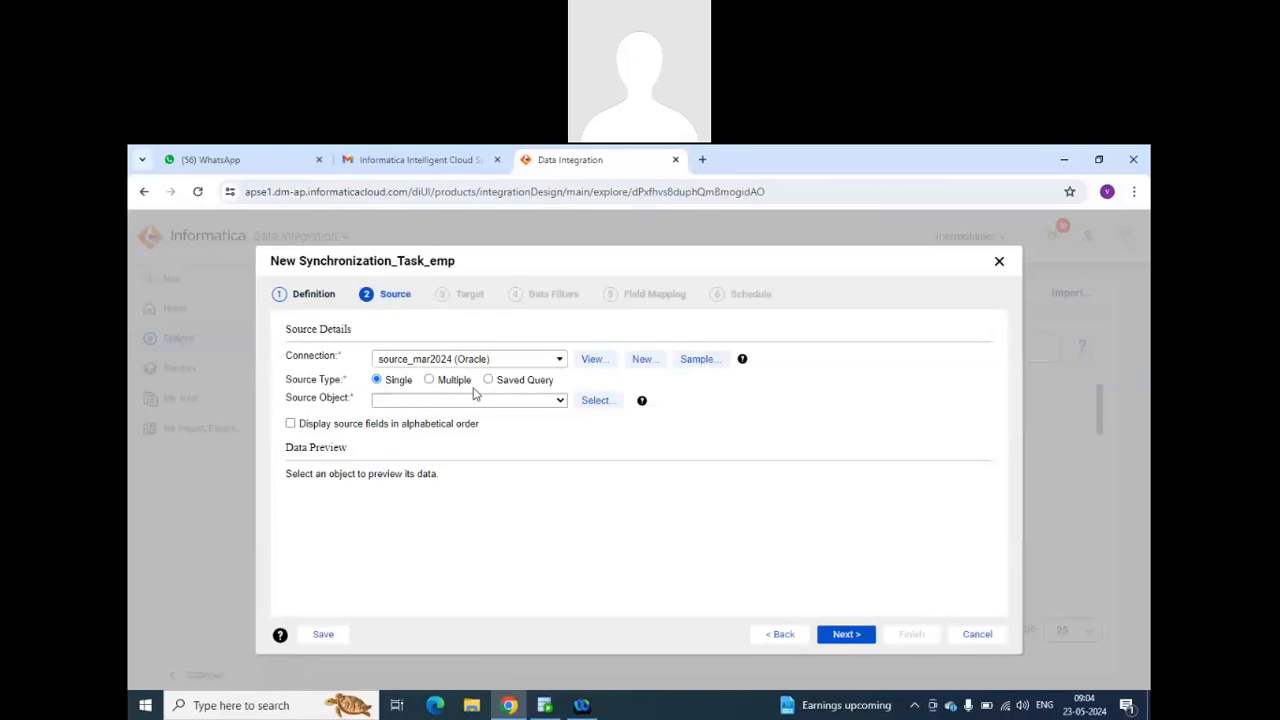
{"action": "left_click", "coordinate": [400, 402]}
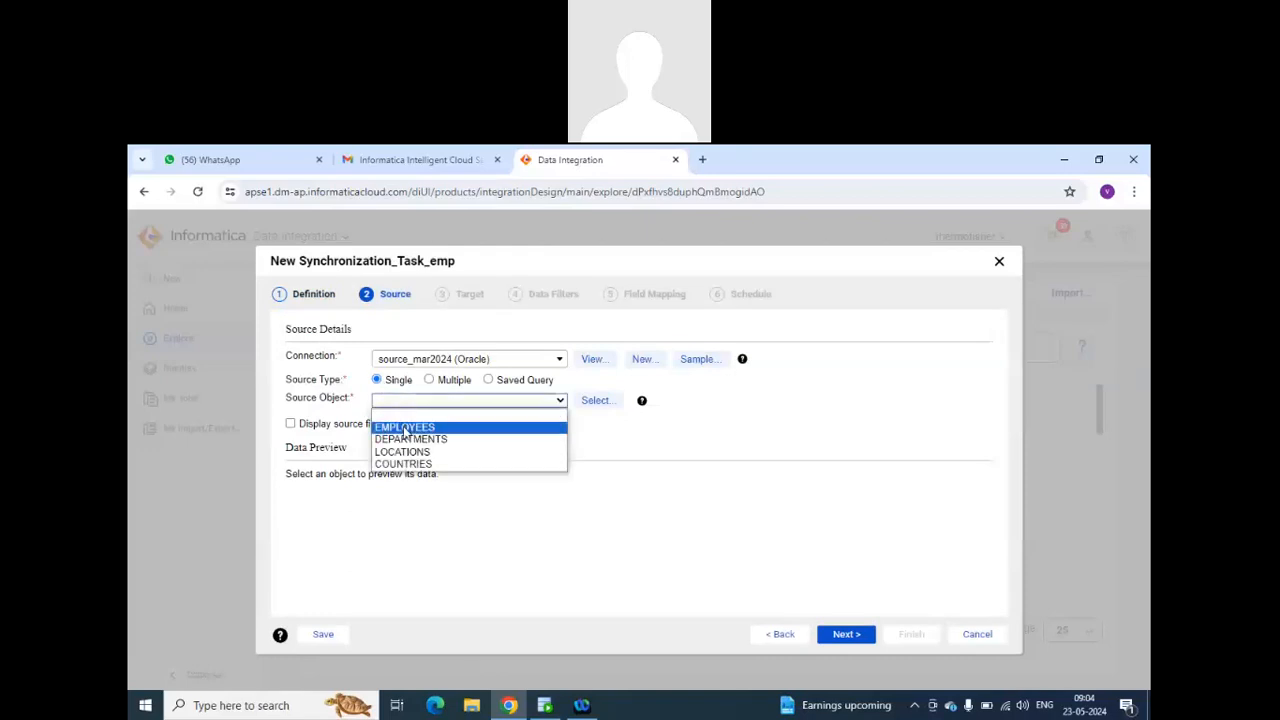
{"action": "left_click", "coordinate": [405, 428]}
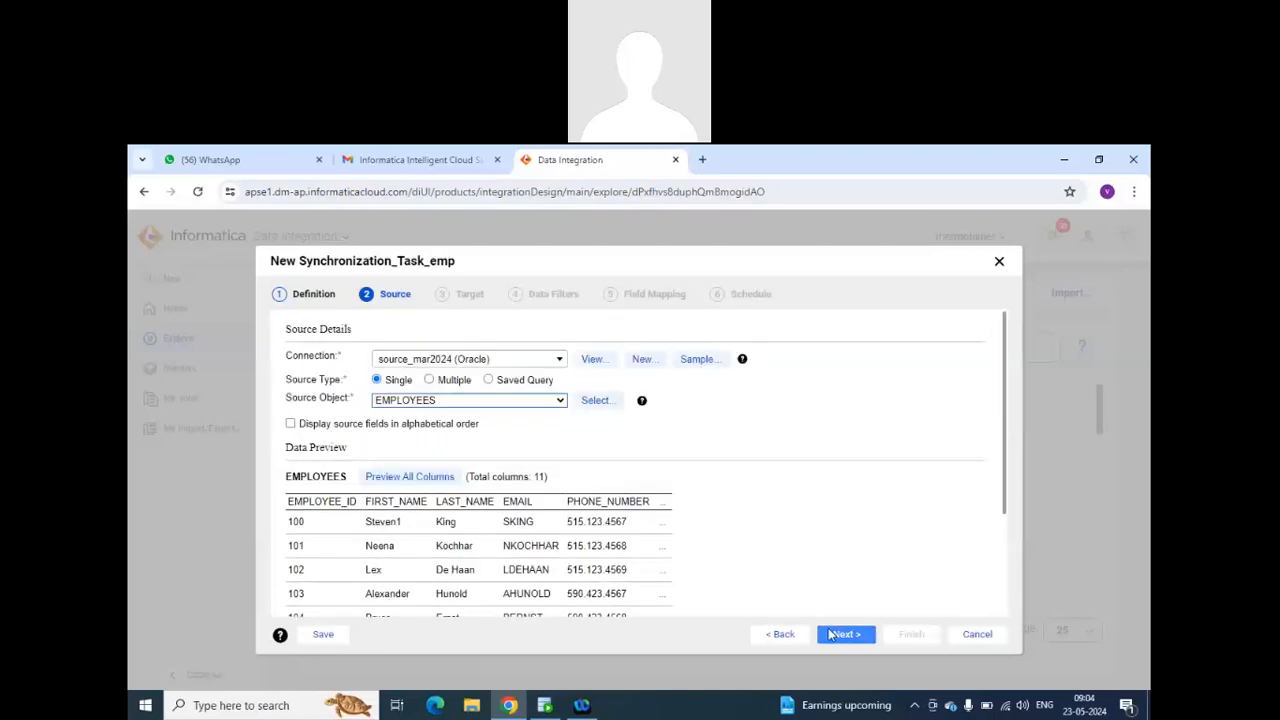
{"action": "left_click", "coordinate": [830, 634]}
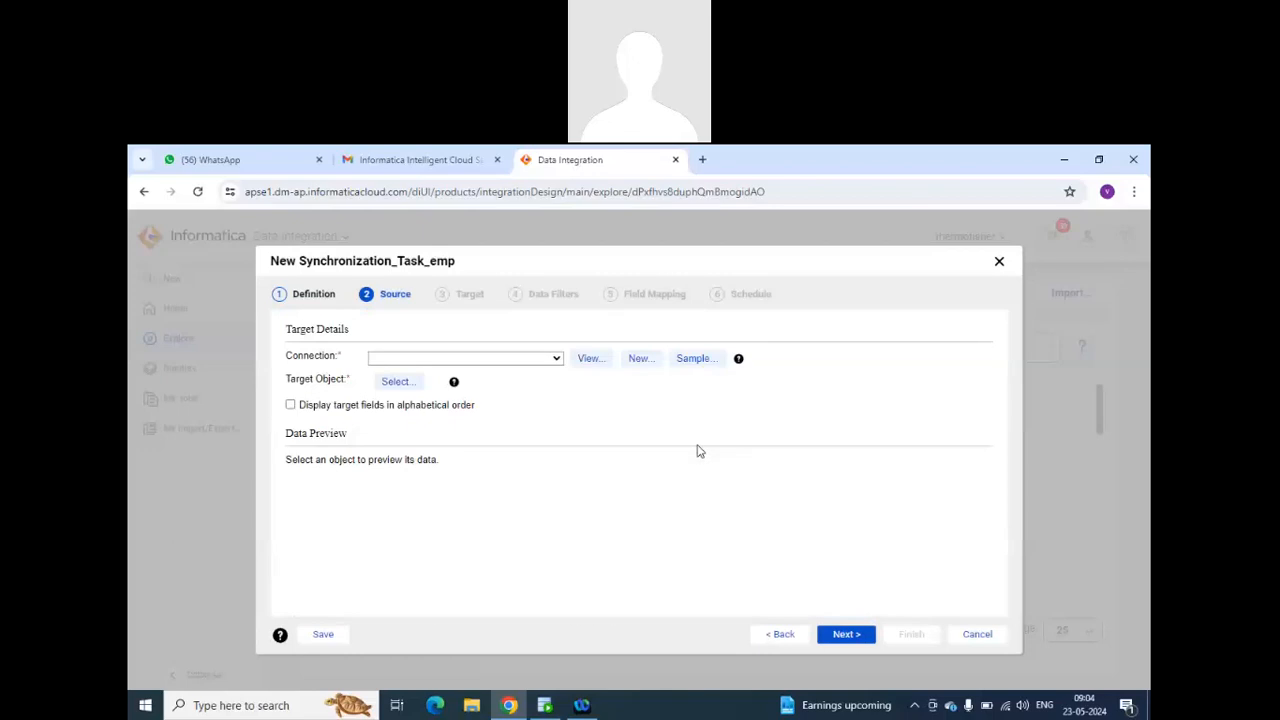
Set the target connection to mar2024_tgt (Oracle) and choose EMPLOYEES as the target object.
{"action": "left_click", "coordinate": [557, 362]}
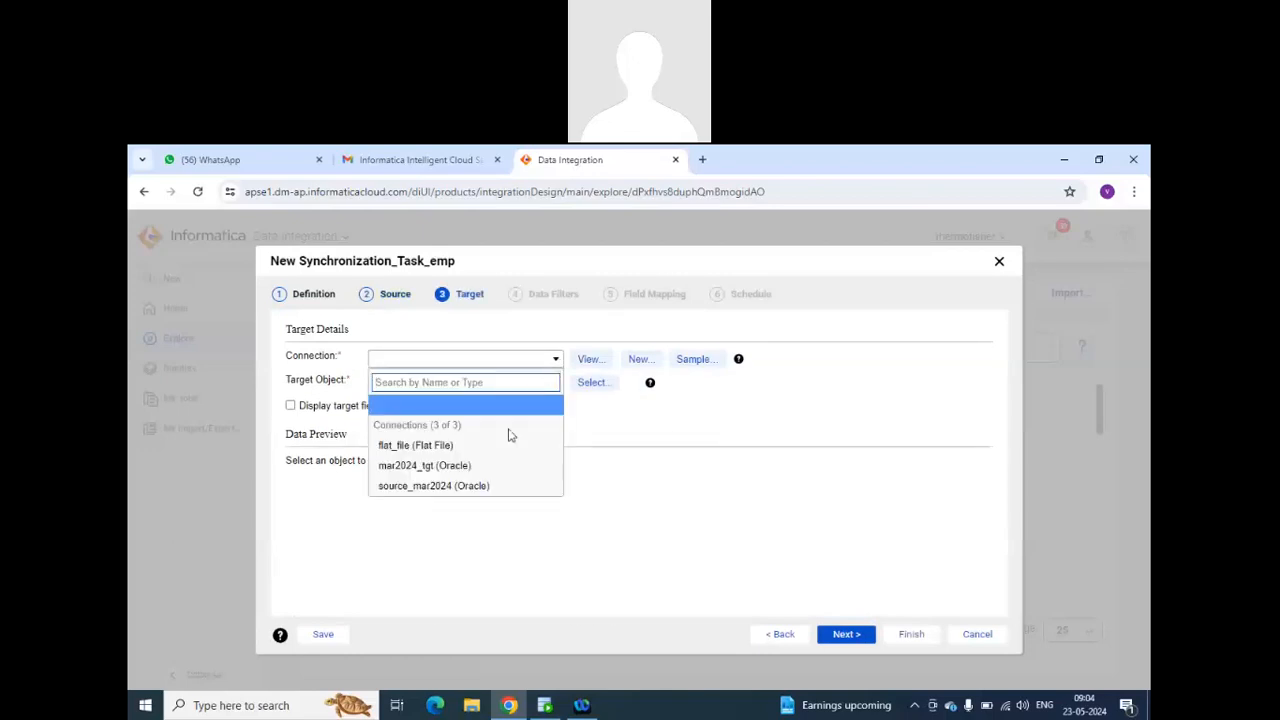
{"action": "left_click", "coordinate": [490, 468]}
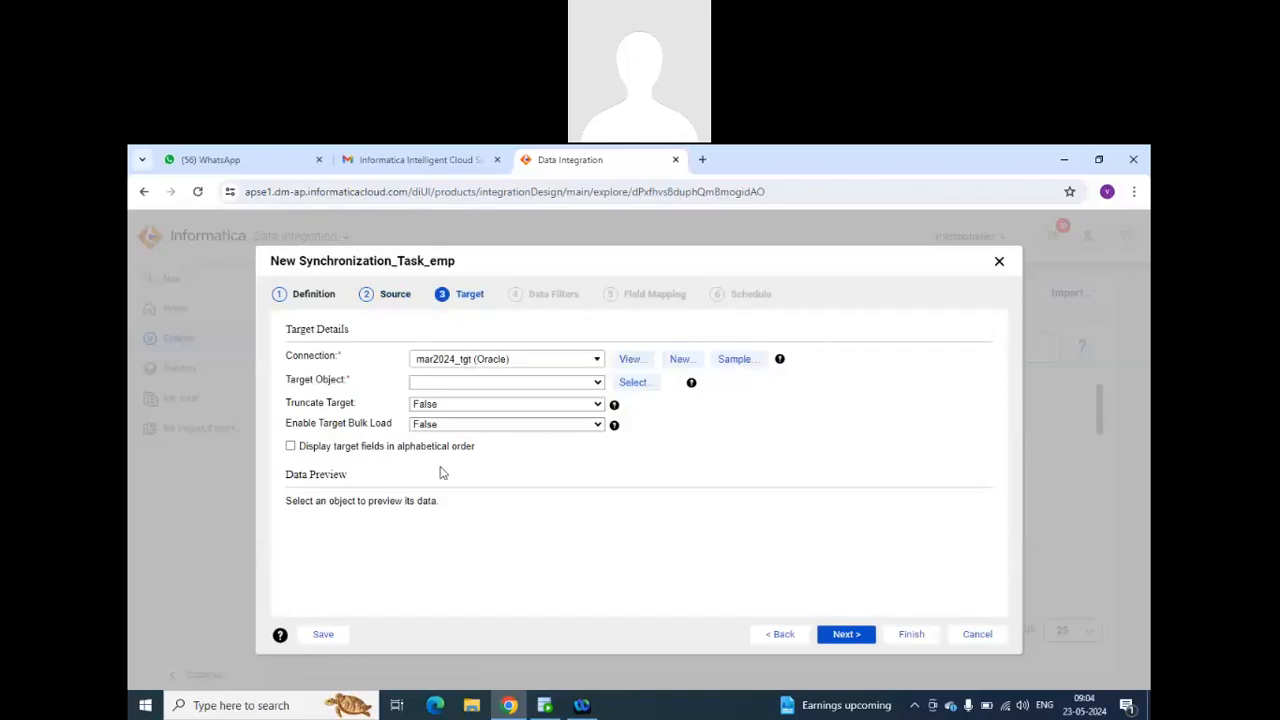
{"action": "left_click", "coordinate": [598, 384]}
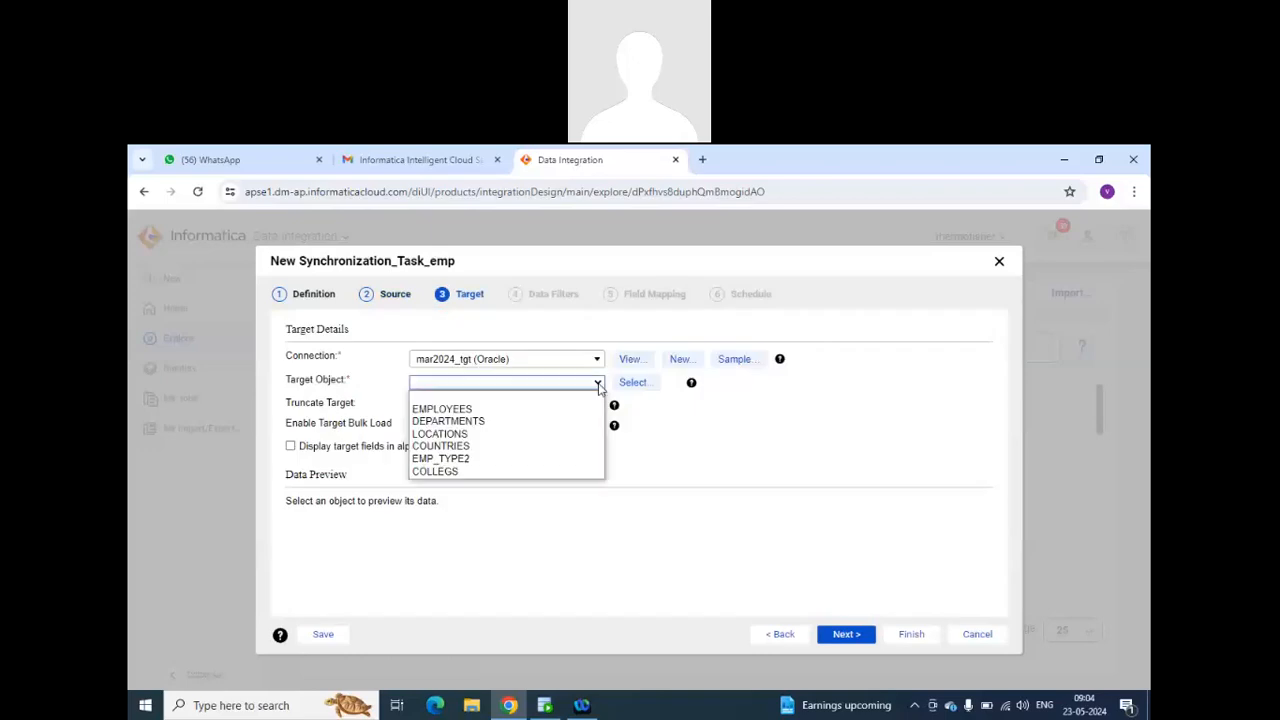
{"action": "left_click", "coordinate": [543, 400]}
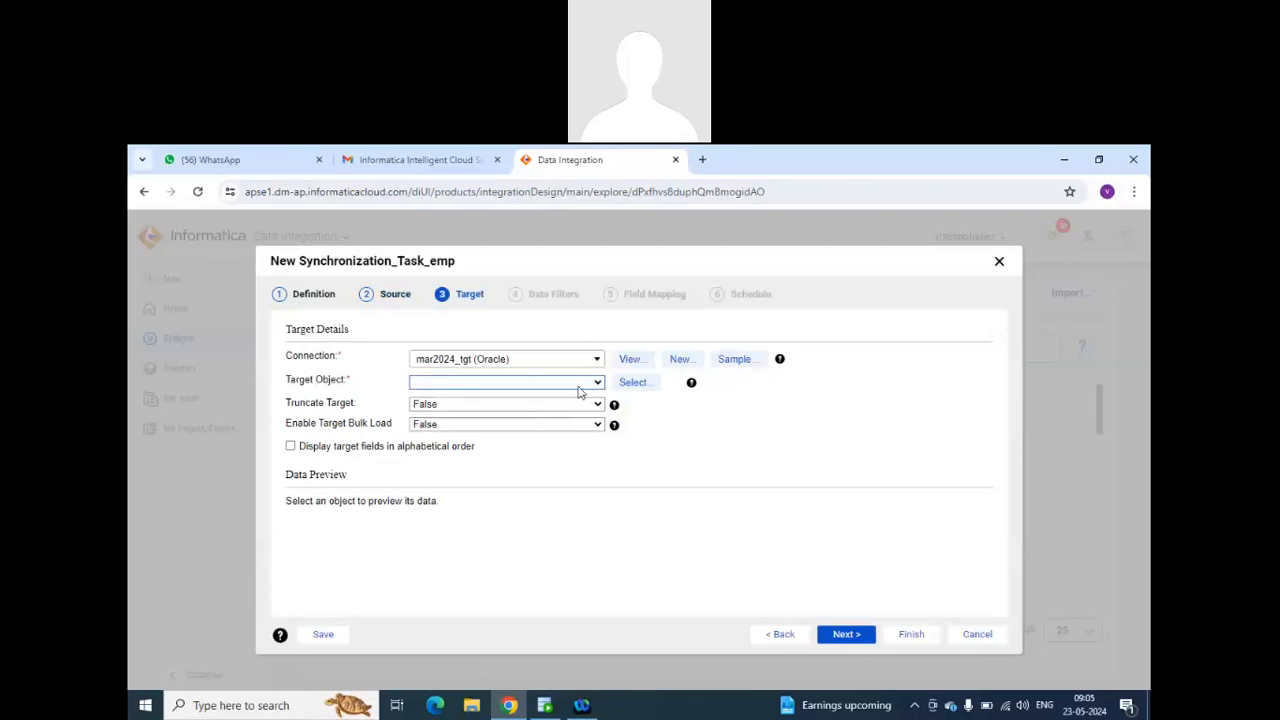
{"action": "left_click", "coordinate": [578, 386]}
{"action": "left_click", "coordinate": [554, 414]}
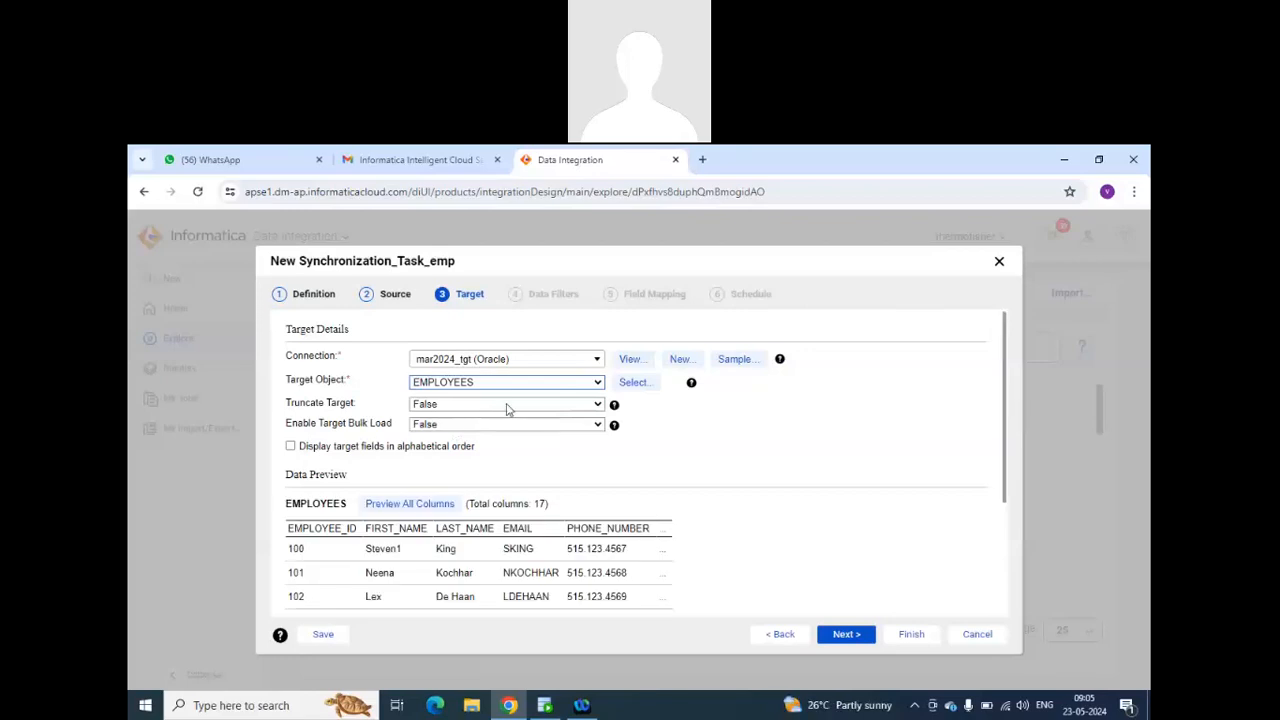
Set Truncate Target to True with Enable Target Bulk Load left at False, and proceed to the data filters.
{"action": "left_click", "coordinate": [507, 406]}
{"action": "left_click", "coordinate": [507, 431]}
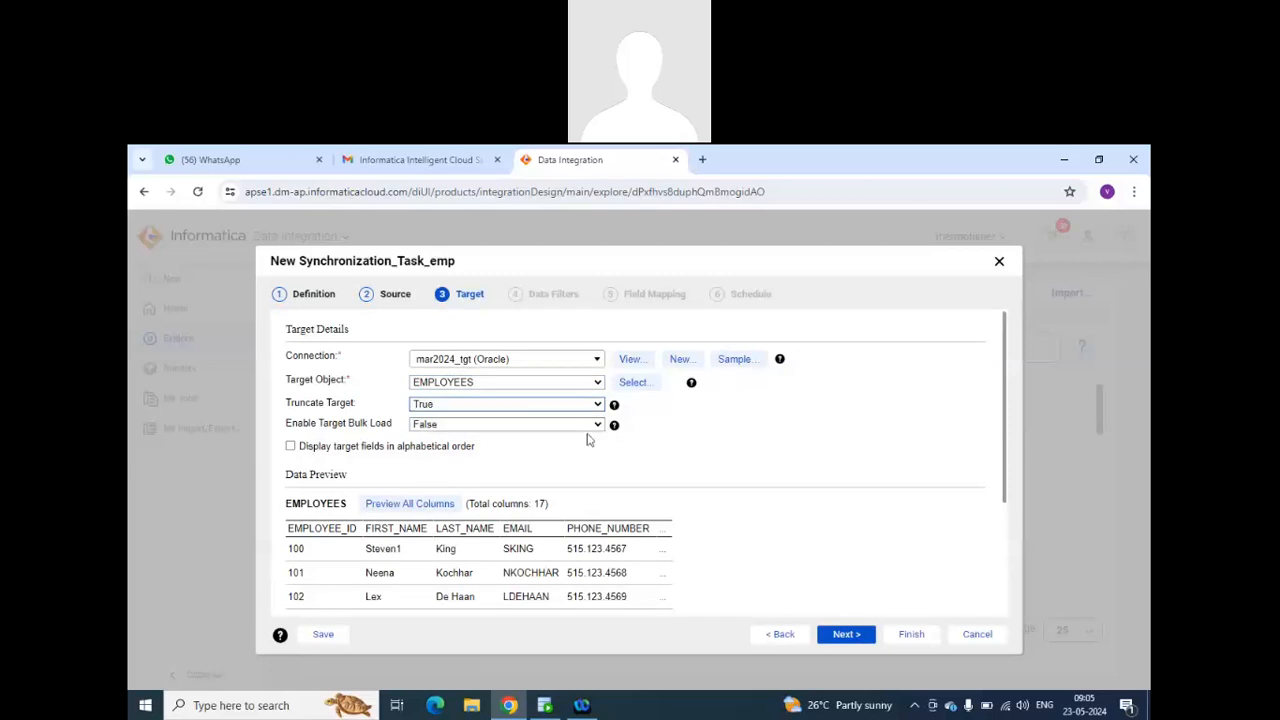
{"action": "left_click", "coordinate": [519, 430]}
{"action": "left_click", "coordinate": [520, 438]}
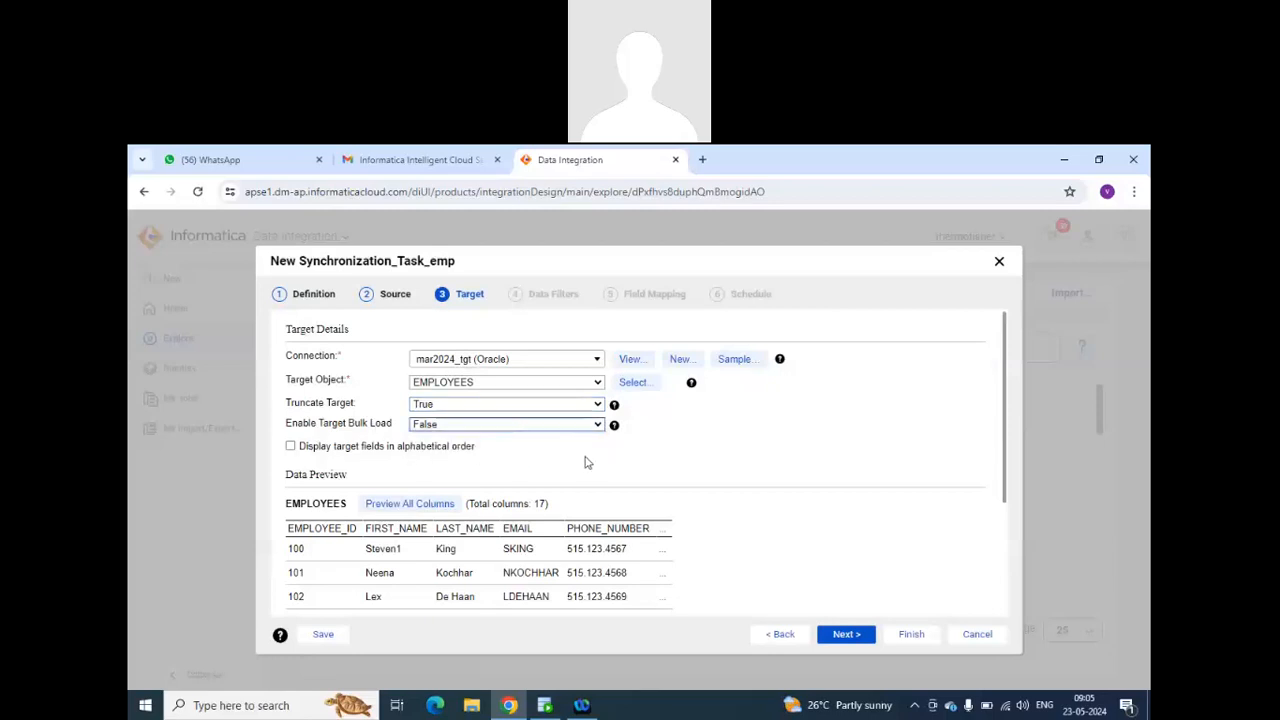
{"action": "scroll", "coordinate": [587, 462], "scroll_direction": "down", "scroll_amount": 5}
{"action": "left_click", "coordinate": [846, 634]}
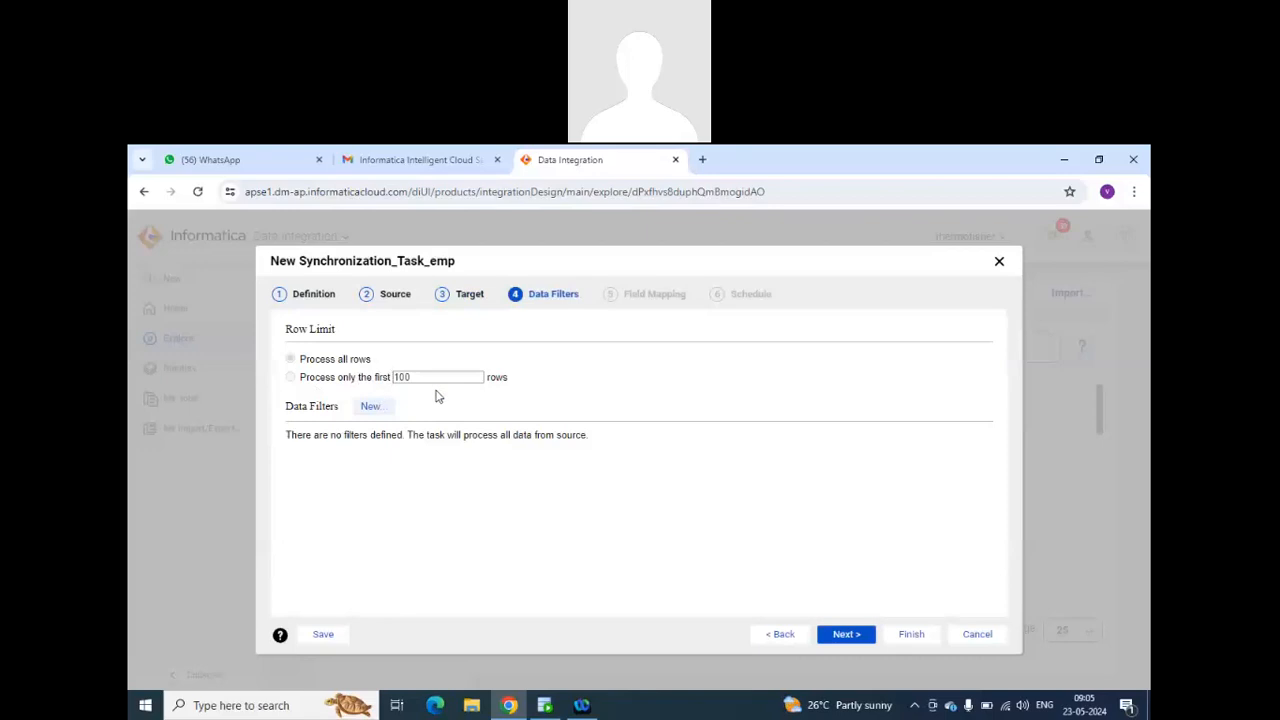
{"action": "left_click", "coordinate": [372, 410]}
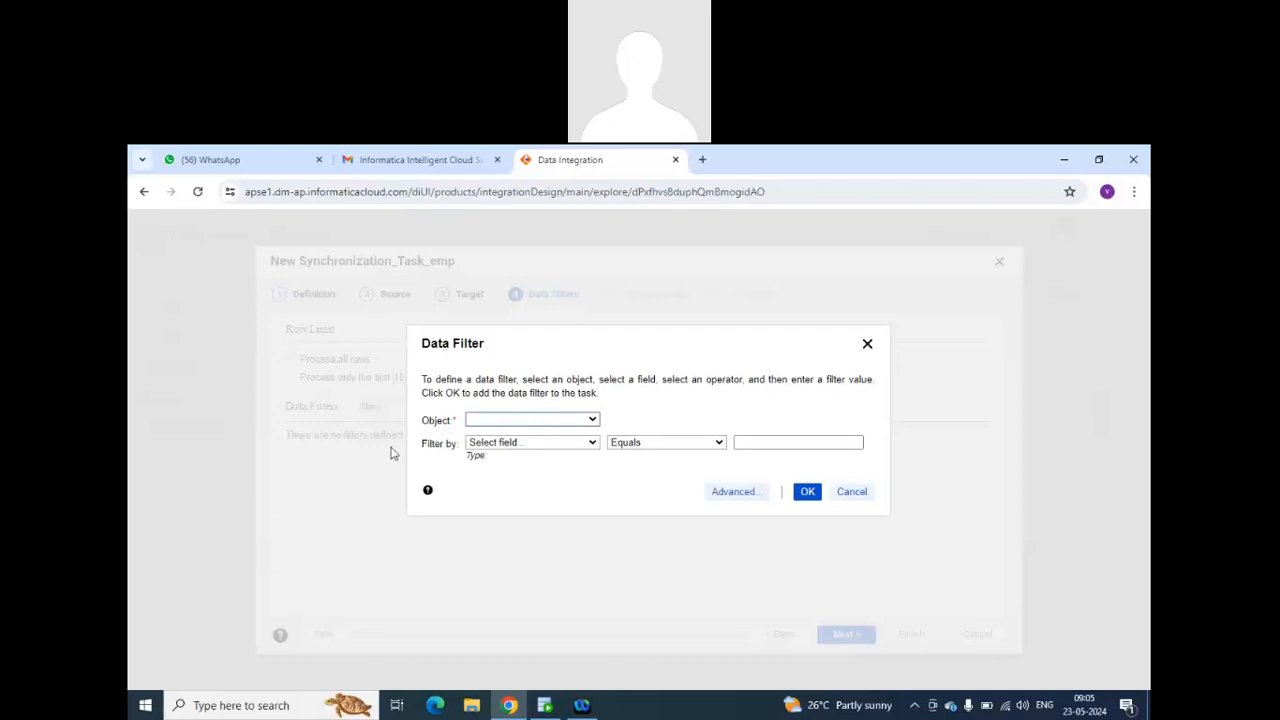
{"action": "left_click", "coordinate": [591, 422]}
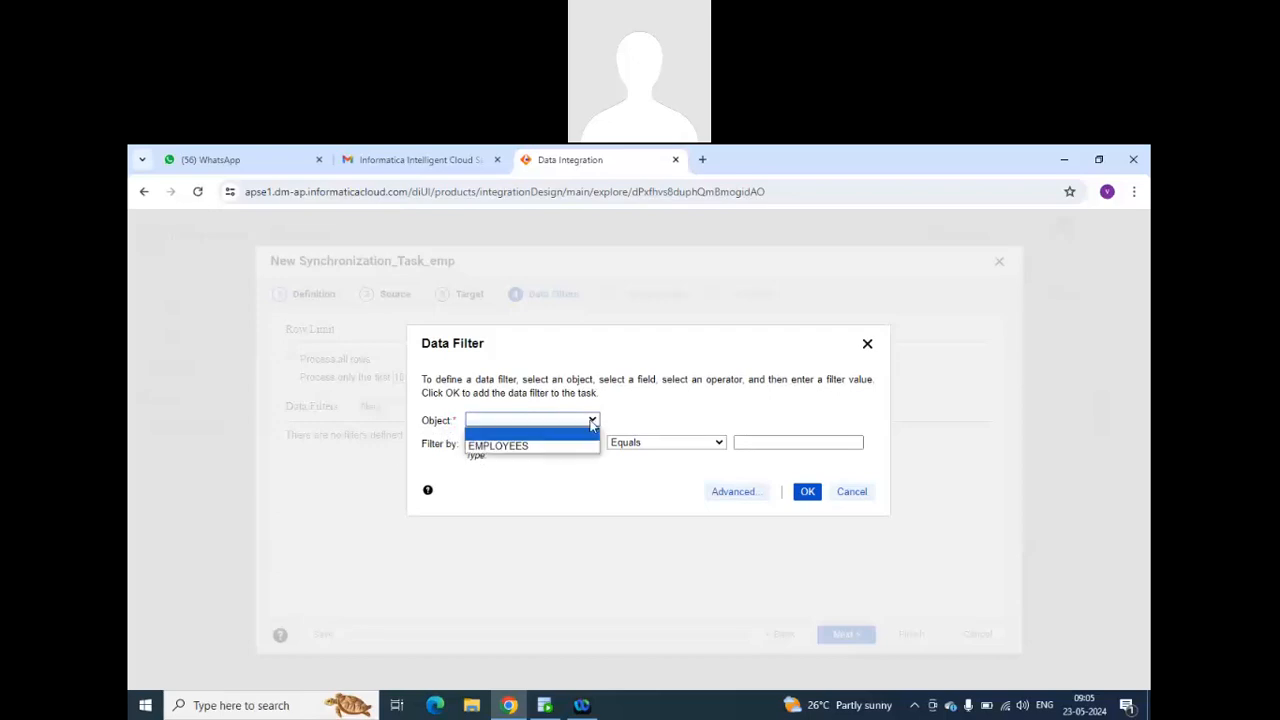
{"action": "left_click", "coordinate": [575, 445]}
{"action": "left_click", "coordinate": [584, 444]}
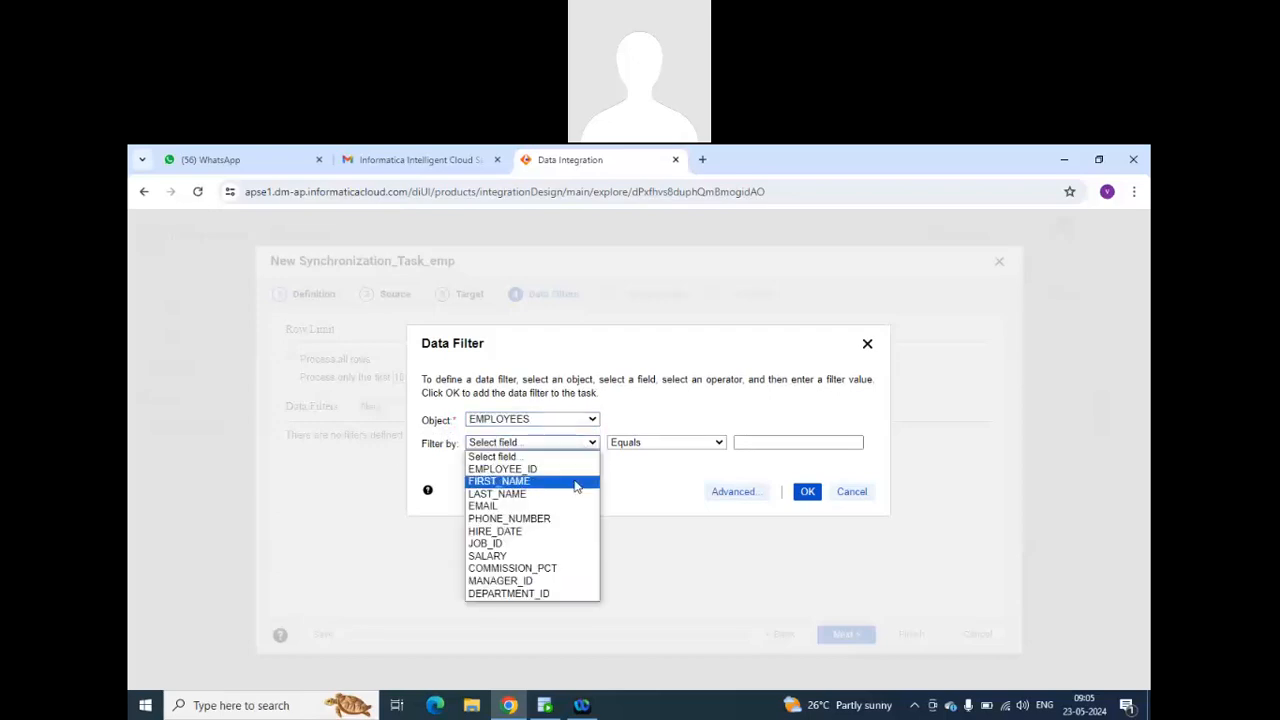
{"action": "left_click", "coordinate": [640, 504]}
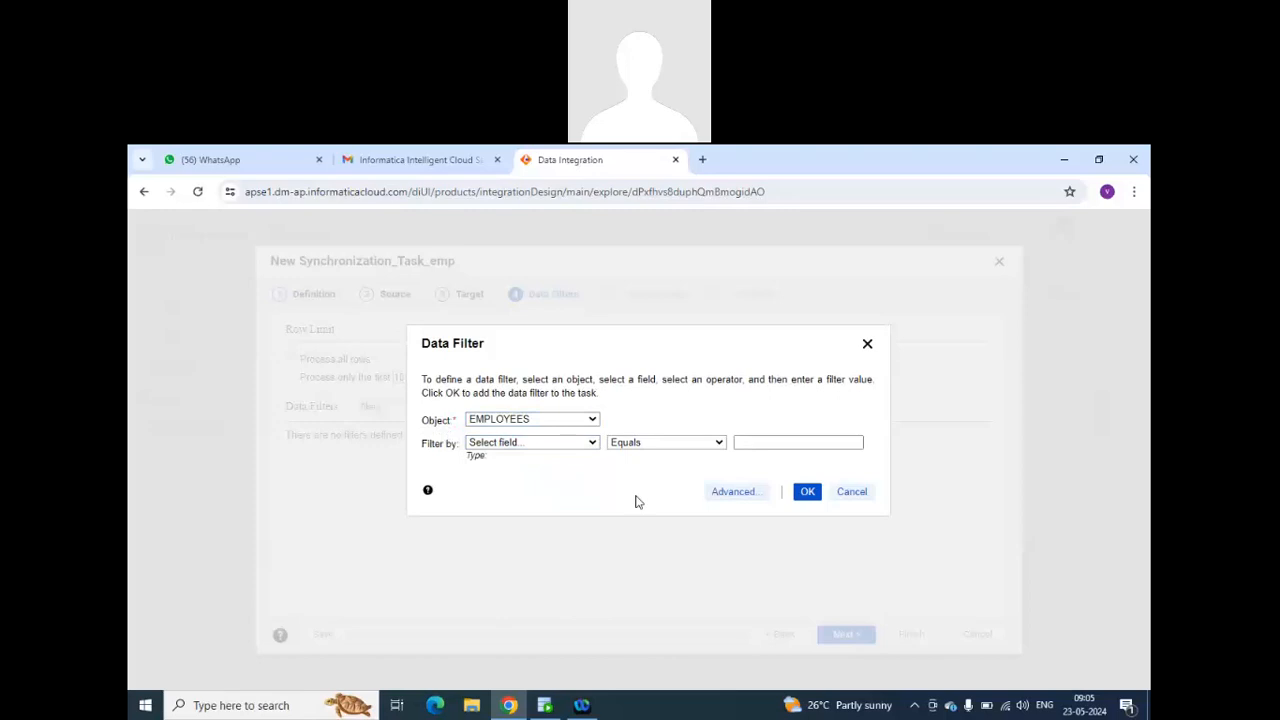
{"action": "left_click", "coordinate": [867, 345]}
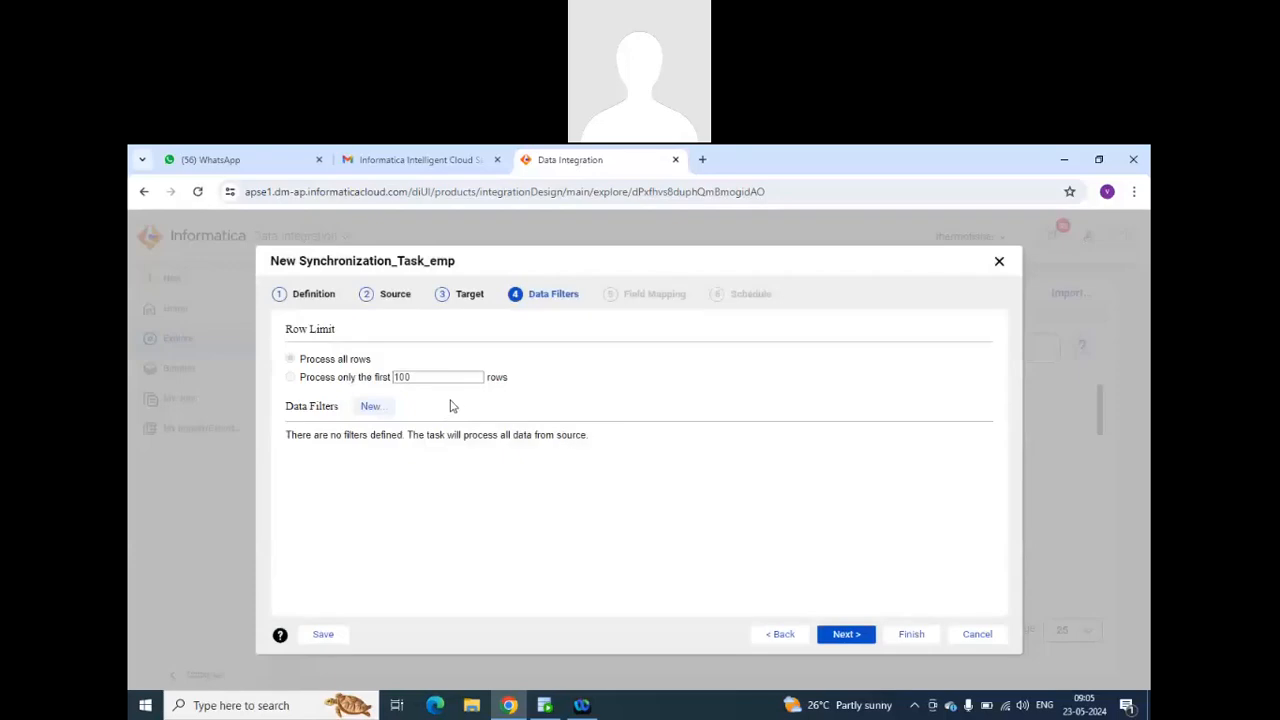
Proceed past the data filters without defining any, and review the mapping between the source and target EMPLOYEES fields.
{"action": "left_click", "coordinate": [840, 628]}
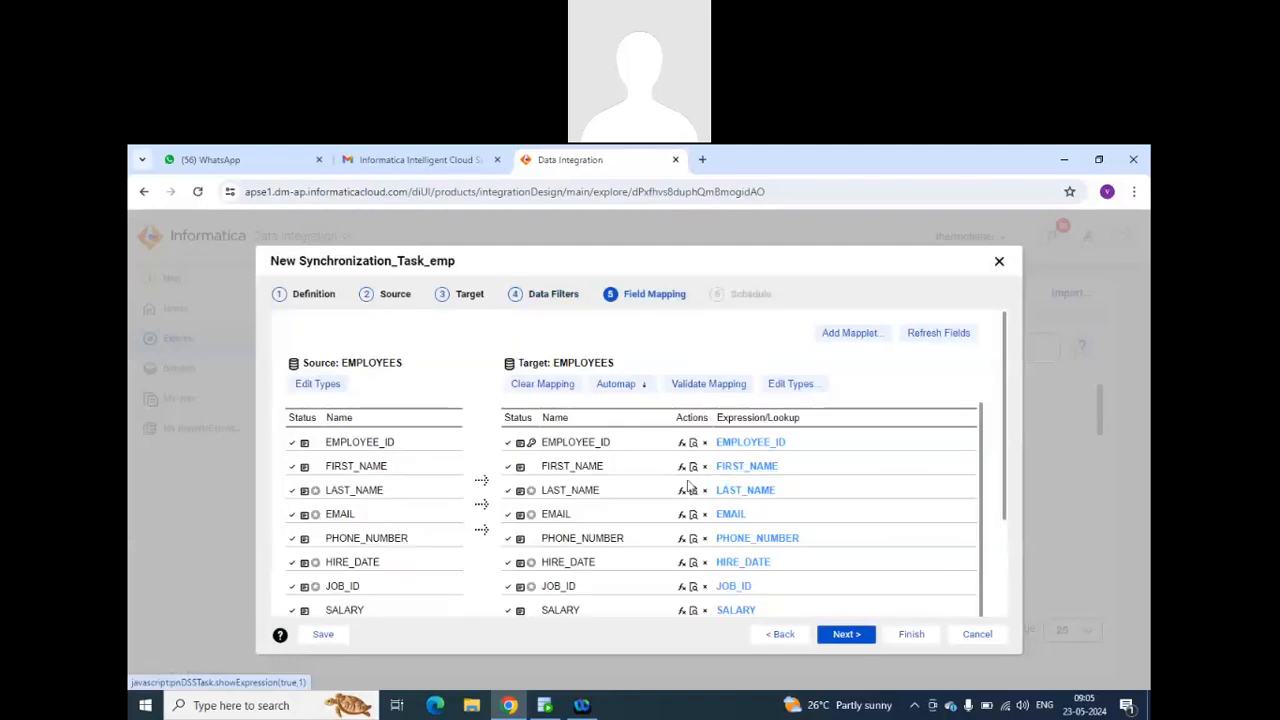
{"action": "scroll", "coordinate": [688, 487], "scroll_direction": "down", "scroll_amount": 2}
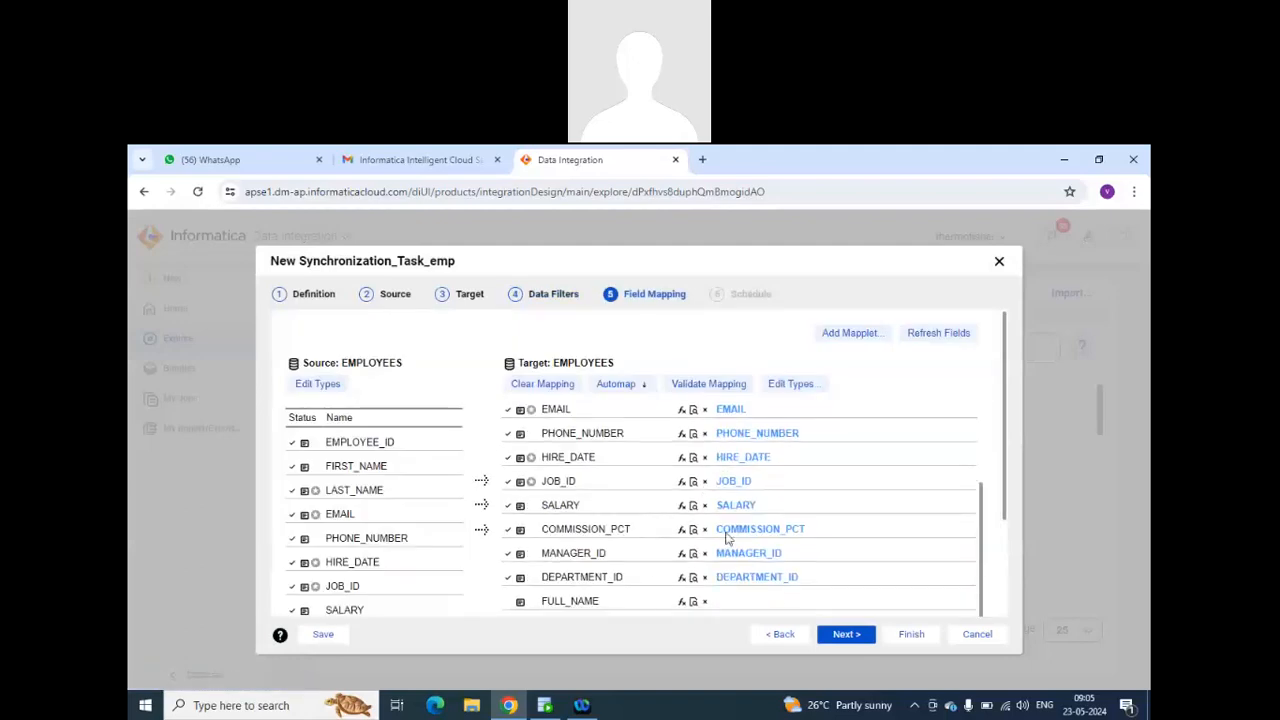
{"action": "scroll", "coordinate": [727, 538], "scroll_direction": "up", "scroll_amount": 2}
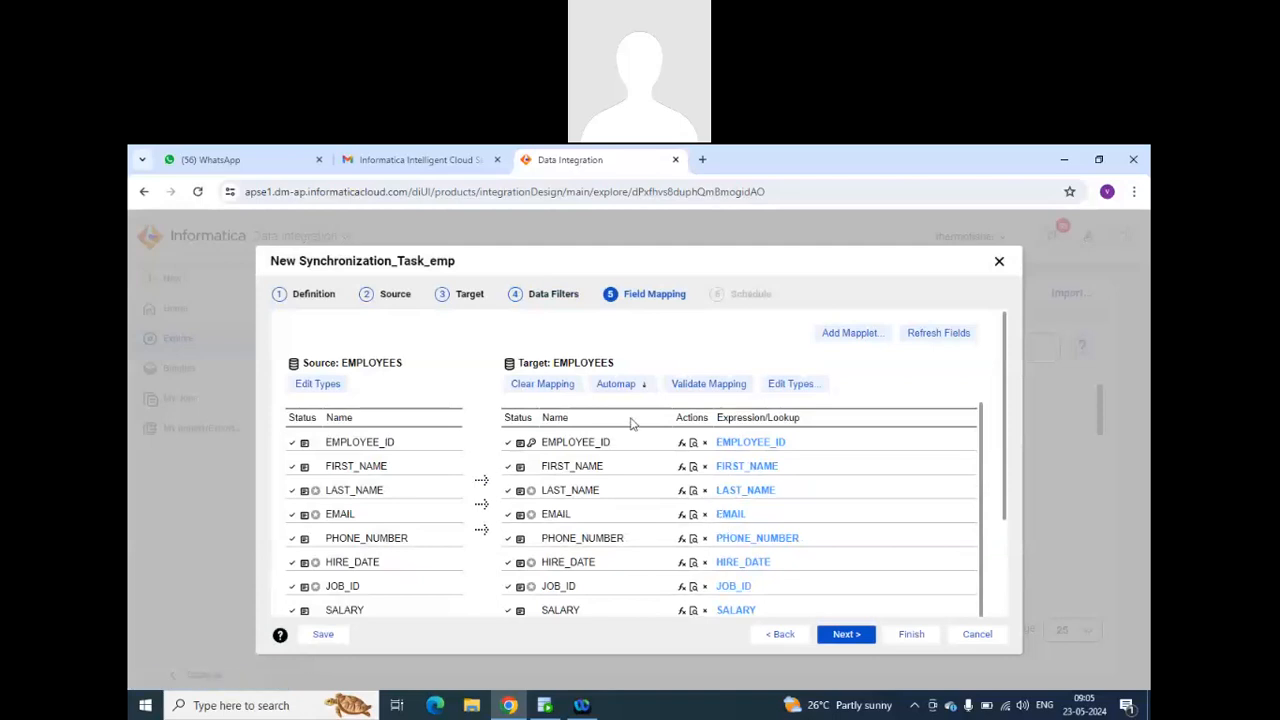
{"action": "scroll", "coordinate": [670, 440], "scroll_direction": "down", "scroll_amount": 2}
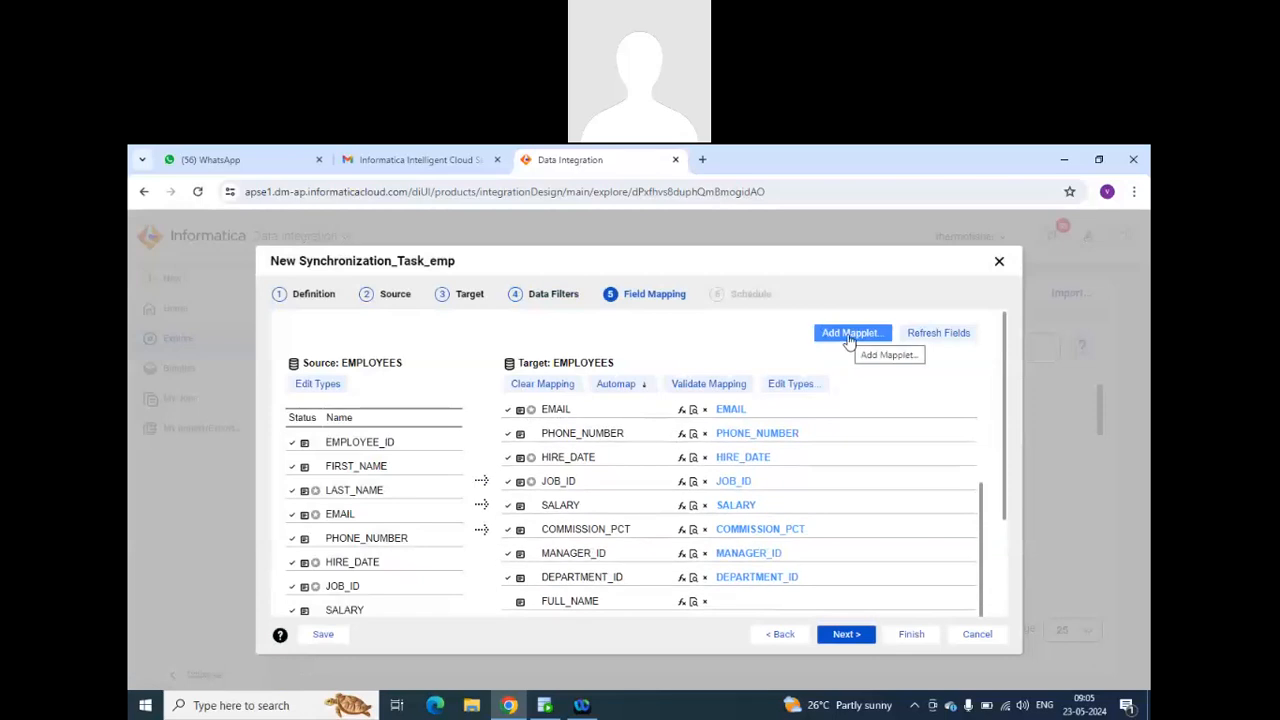
{"action": "scroll", "coordinate": [801, 450], "scroll_direction": "down", "scroll_amount": 3}
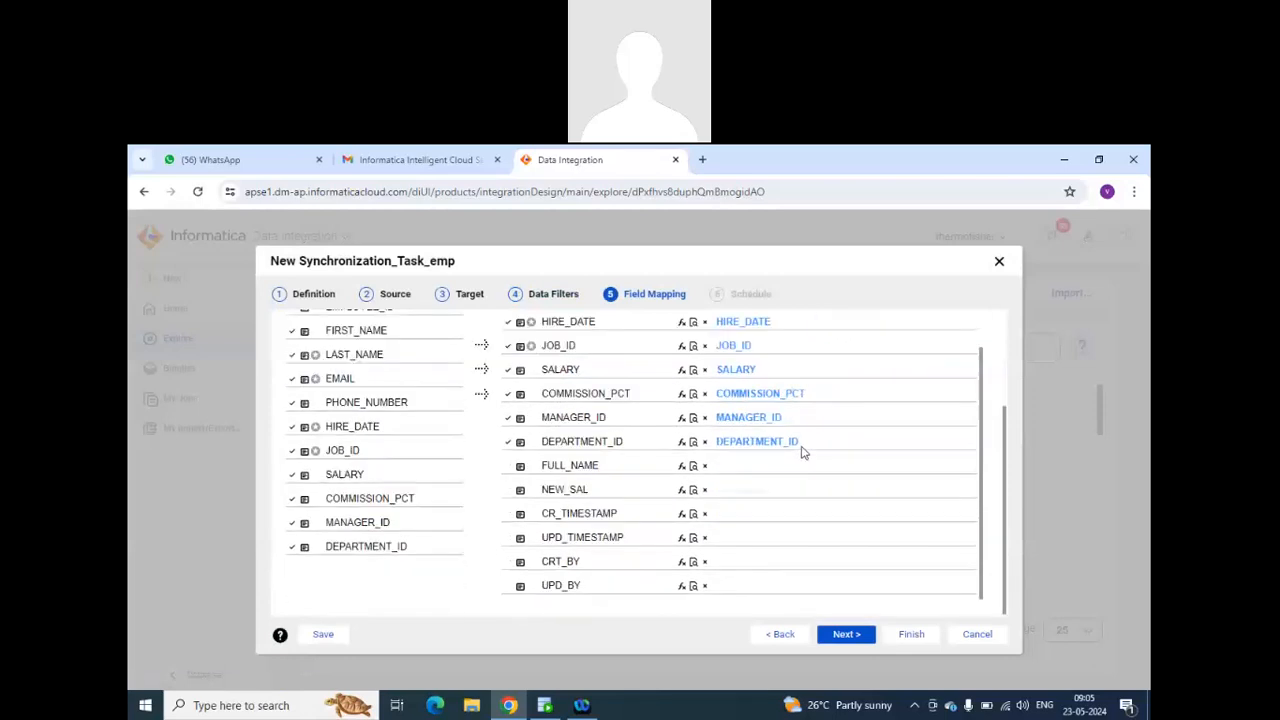
{"action": "scroll", "coordinate": [801, 450], "scroll_direction": "up", "scroll_amount": 5}
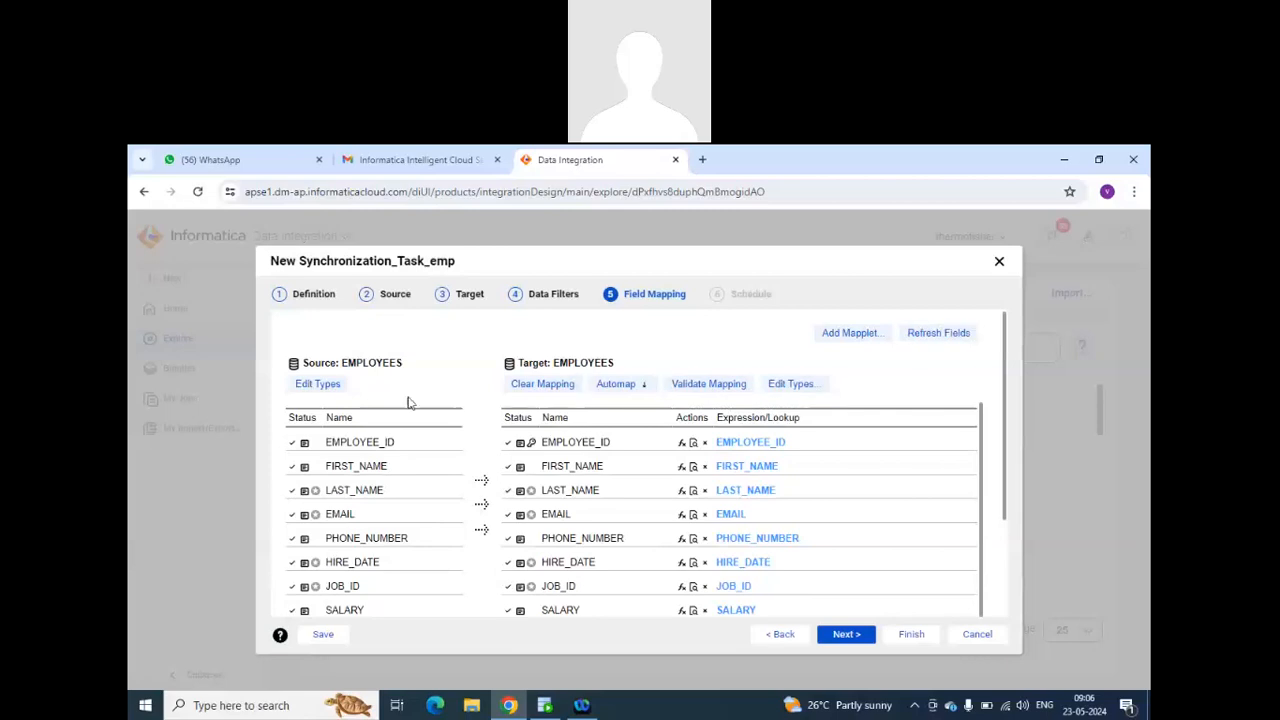
Check which mapplets can be added to the field mapping, and cancel the new synchronization task without saving it.
{"action": "left_click", "coordinate": [853, 338]}
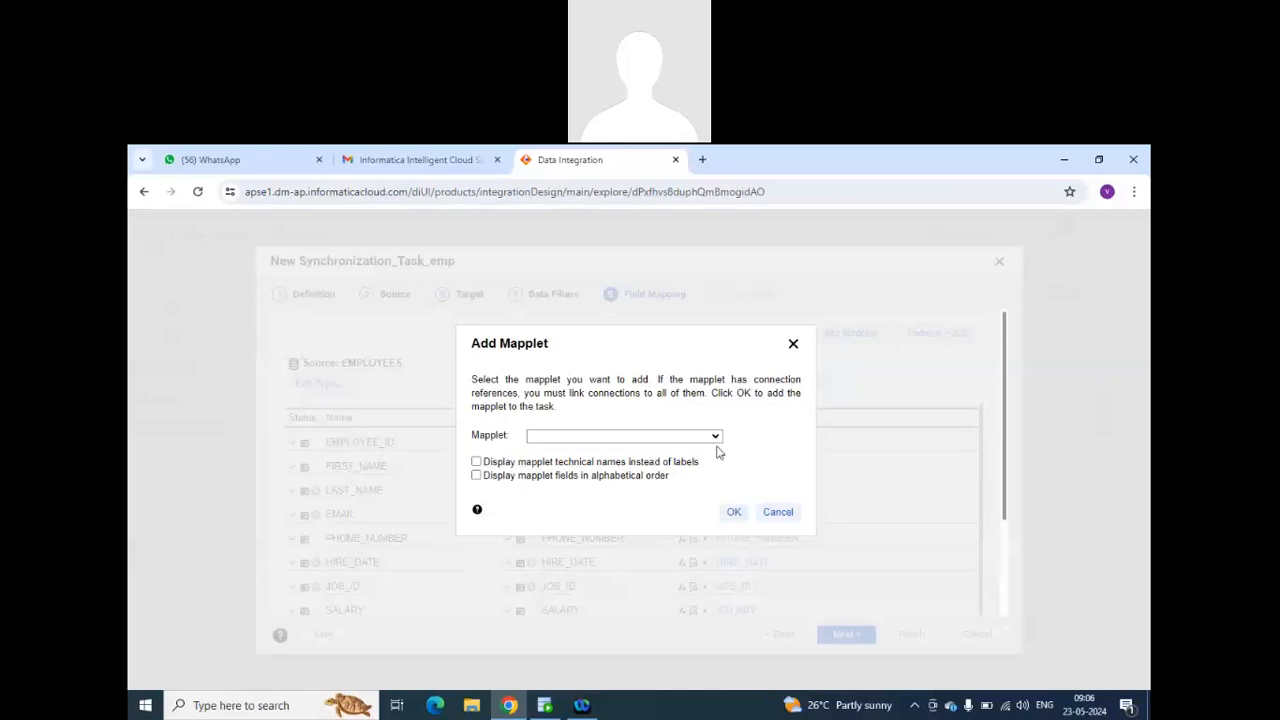
{"action": "left_click", "coordinate": [715, 437]}
{"action": "left_click", "coordinate": [640, 450]}
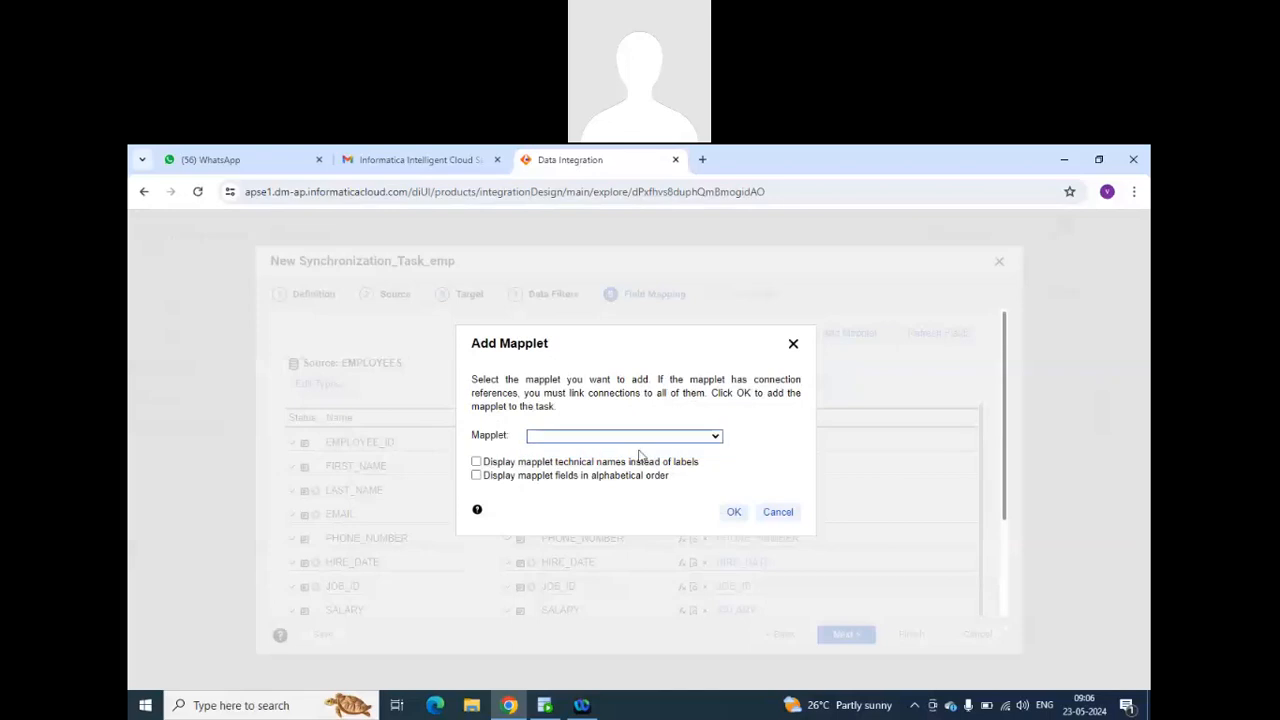
{"action": "left_click", "coordinate": [778, 511]}
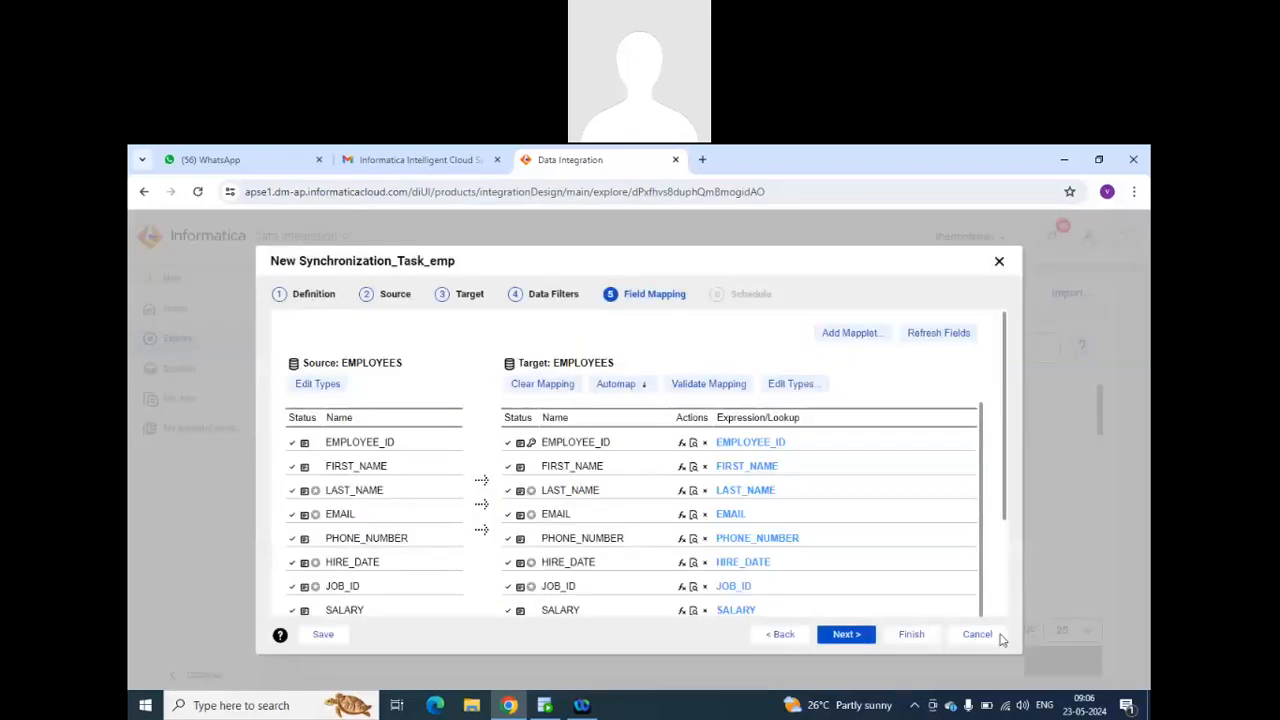
{"action": "left_click", "coordinate": [975, 634]}
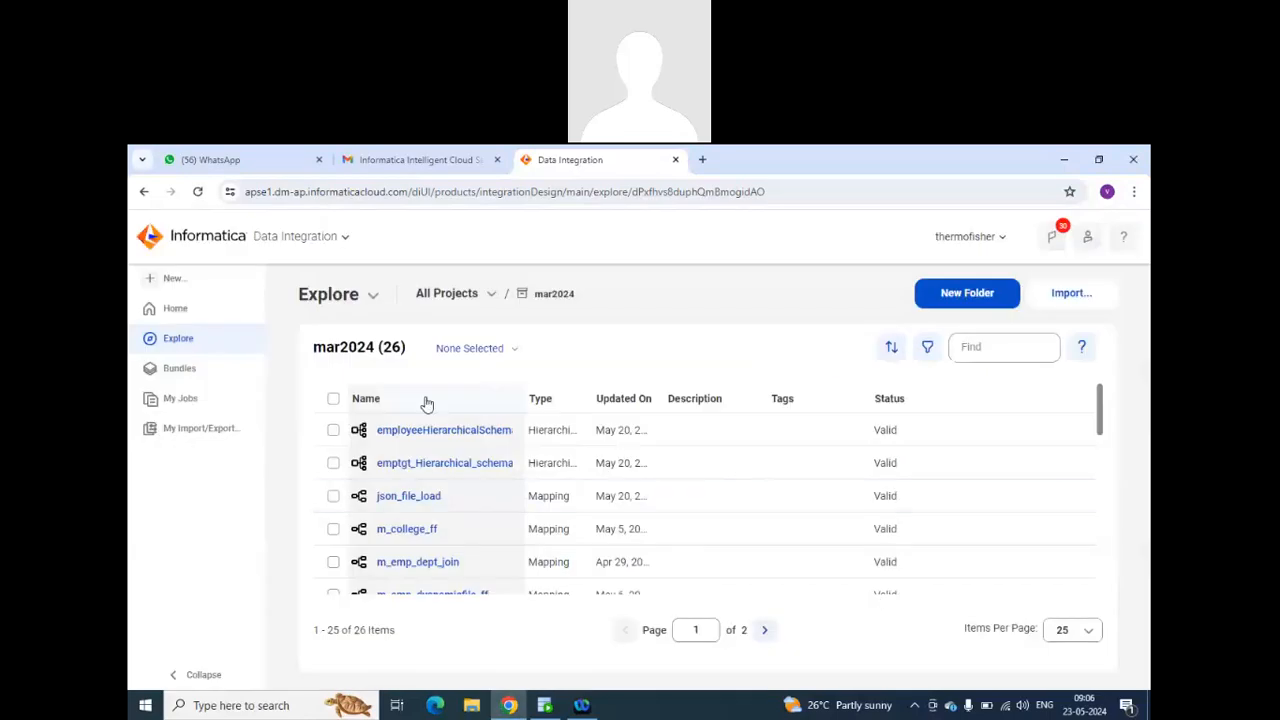
Create a new asset of type Mapplet in the mar2024 project.
{"action": "left_click", "coordinate": [168, 279]}
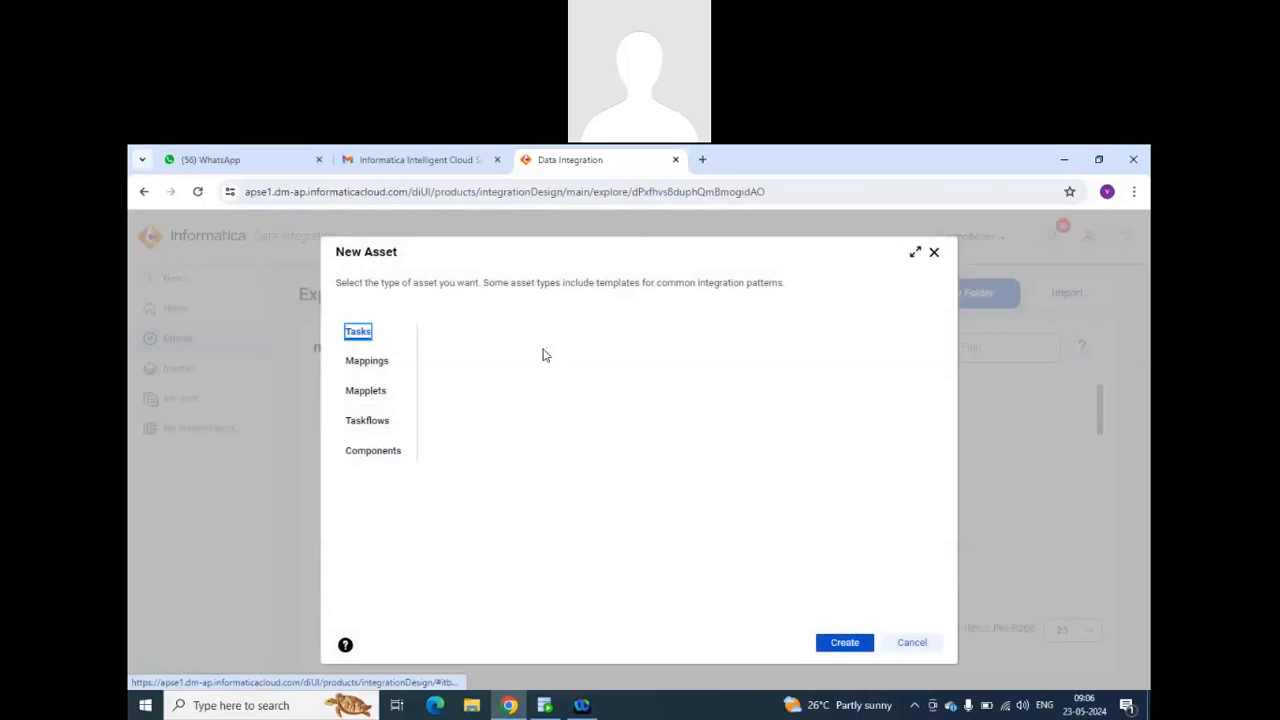
{"action": "left_click", "coordinate": [365, 391]}
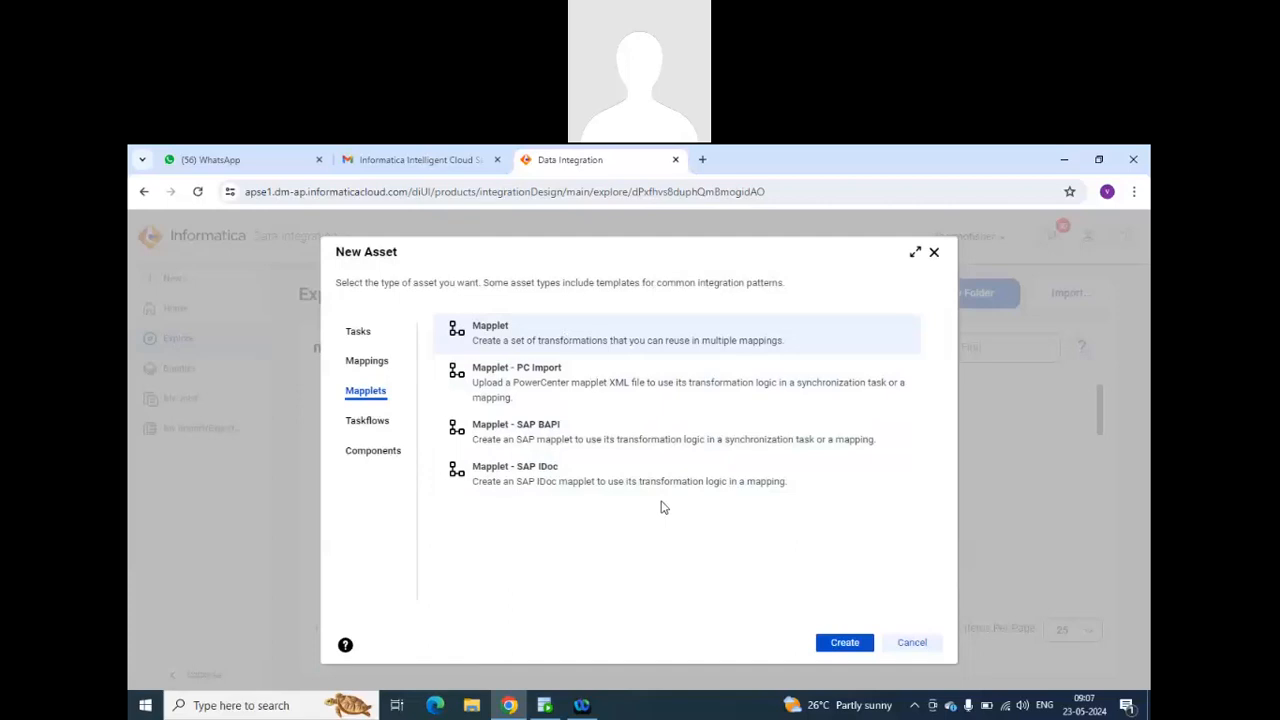
{"action": "left_click", "coordinate": [843, 642]}
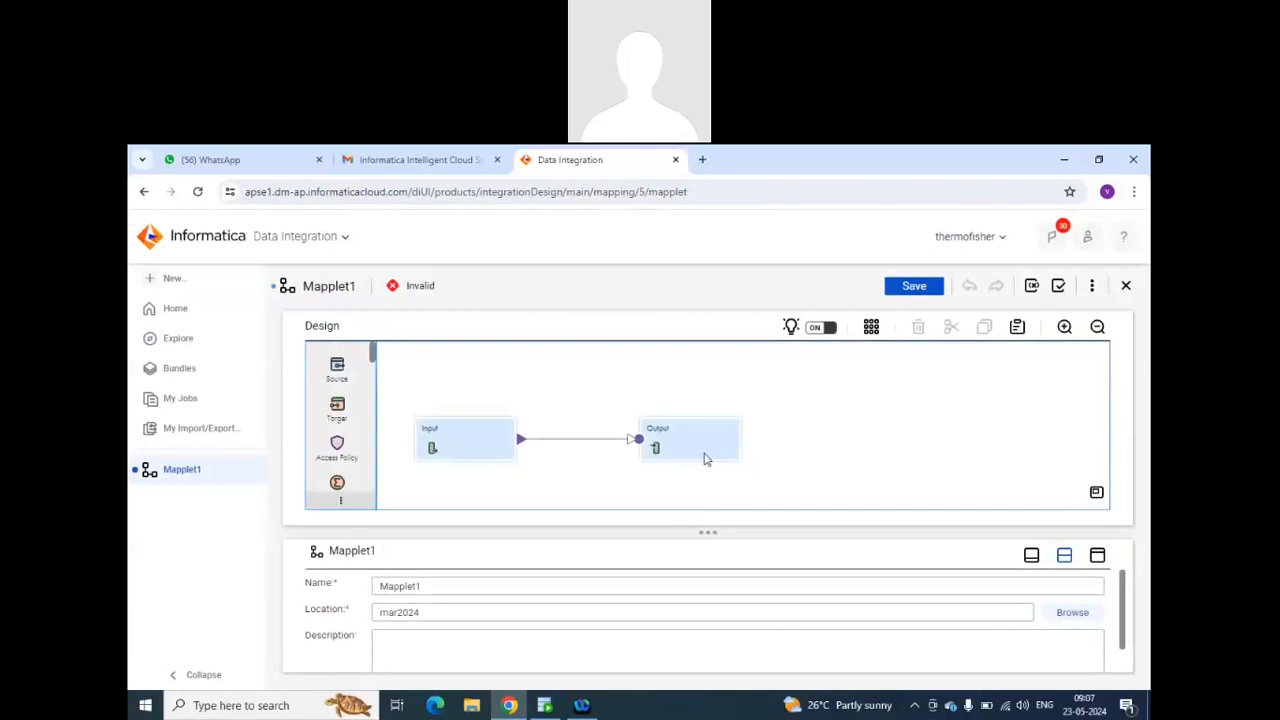
Examine the properties of the mapplet's Input and Output transformations and browse the available transformation types.
{"action": "left_click", "coordinate": [472, 453]}
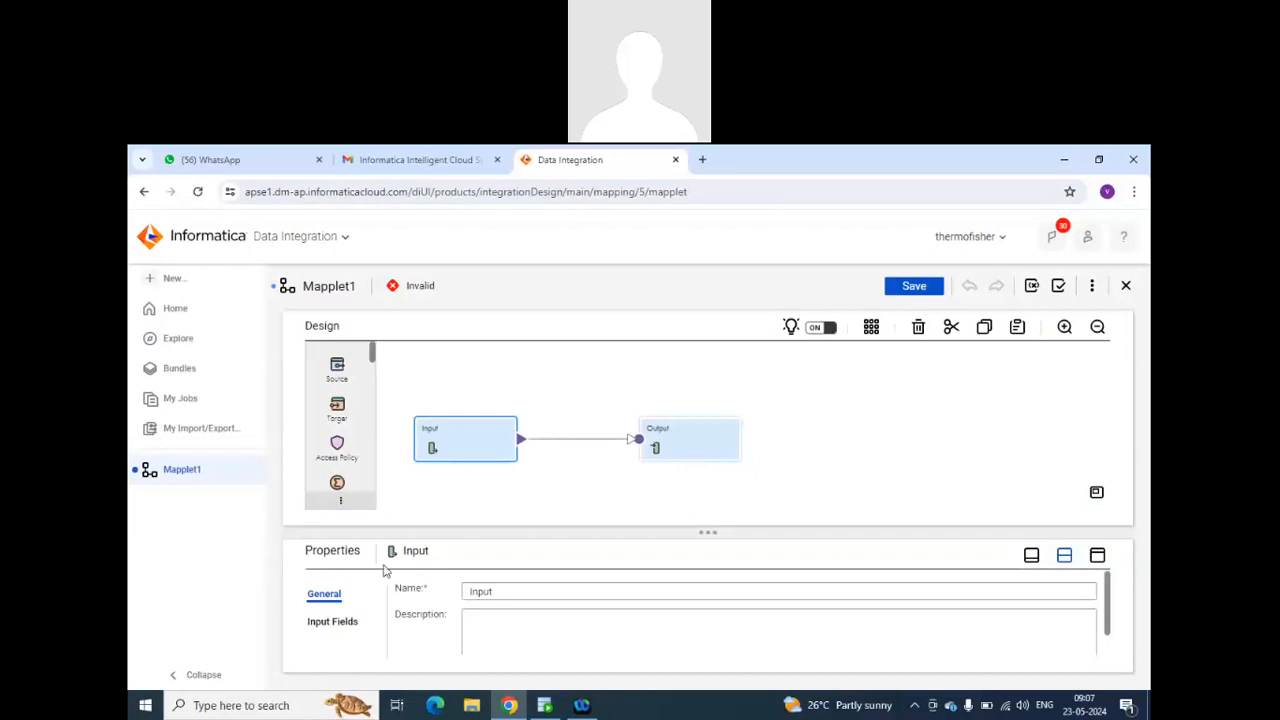
{"action": "left_click", "coordinate": [355, 630]}
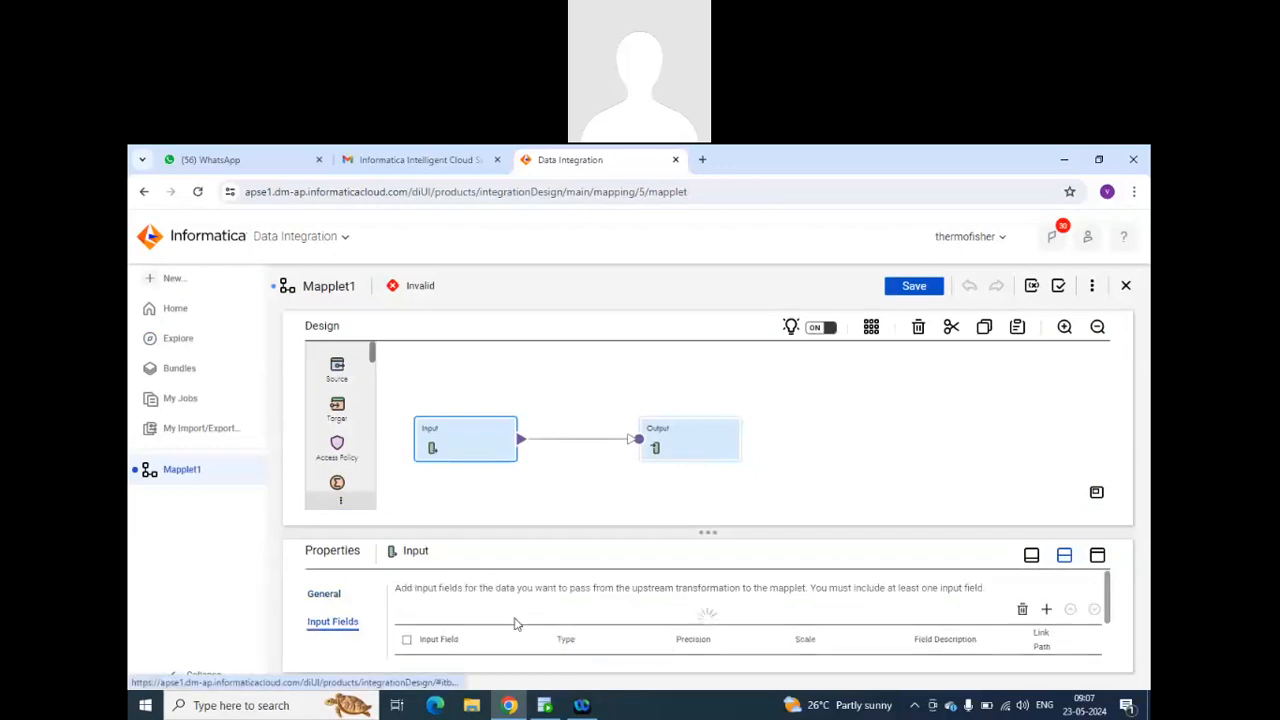
{"action": "scroll", "coordinate": [586, 638], "scroll_direction": "down", "scroll_amount": 1}
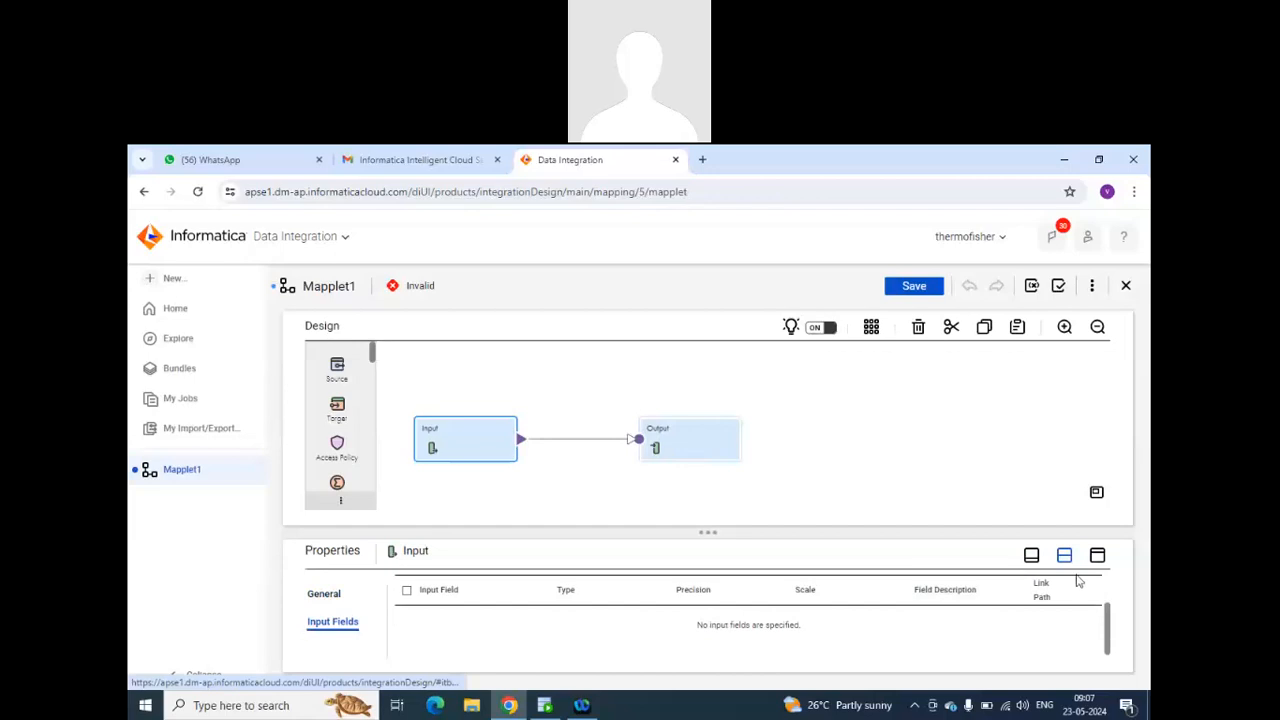
{"action": "scroll", "coordinate": [1043, 598], "scroll_direction": "up", "scroll_amount": 1}
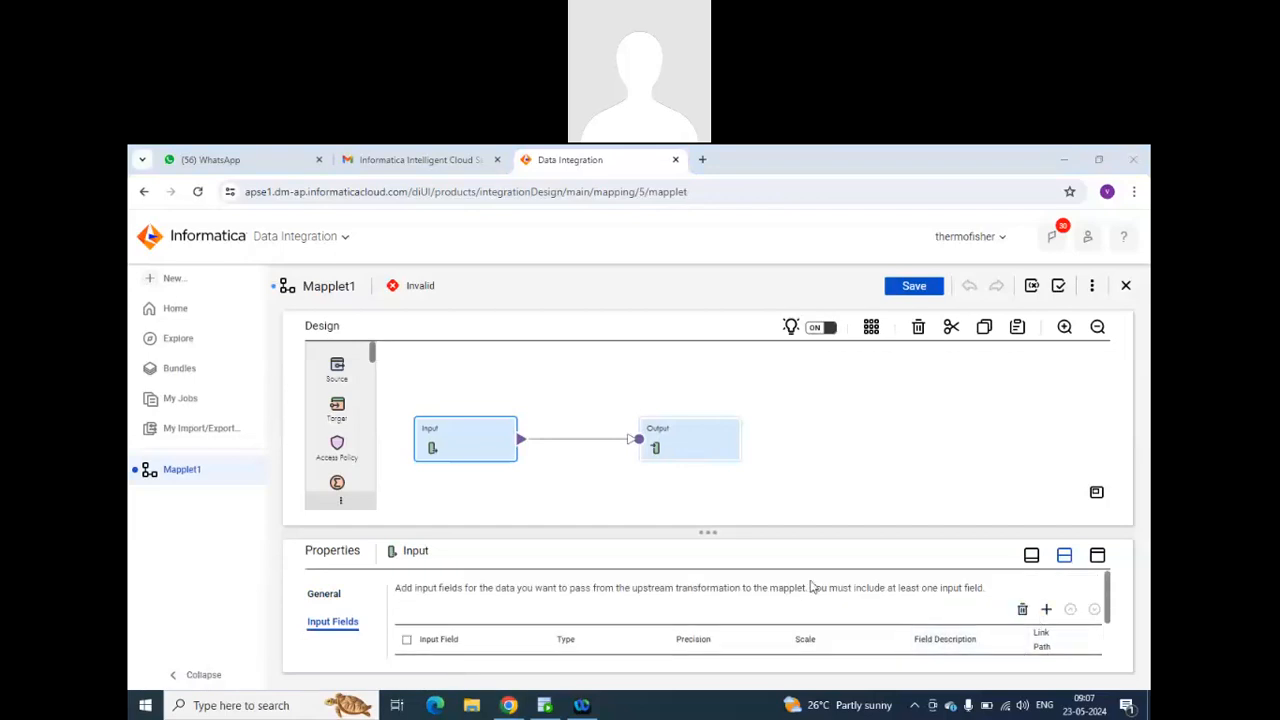
{"action": "scroll", "coordinate": [808, 605], "scroll_direction": "down", "scroll_amount": 1}
{"action": "scroll", "coordinate": [808, 614], "scroll_direction": "down", "scroll_amount": 1}
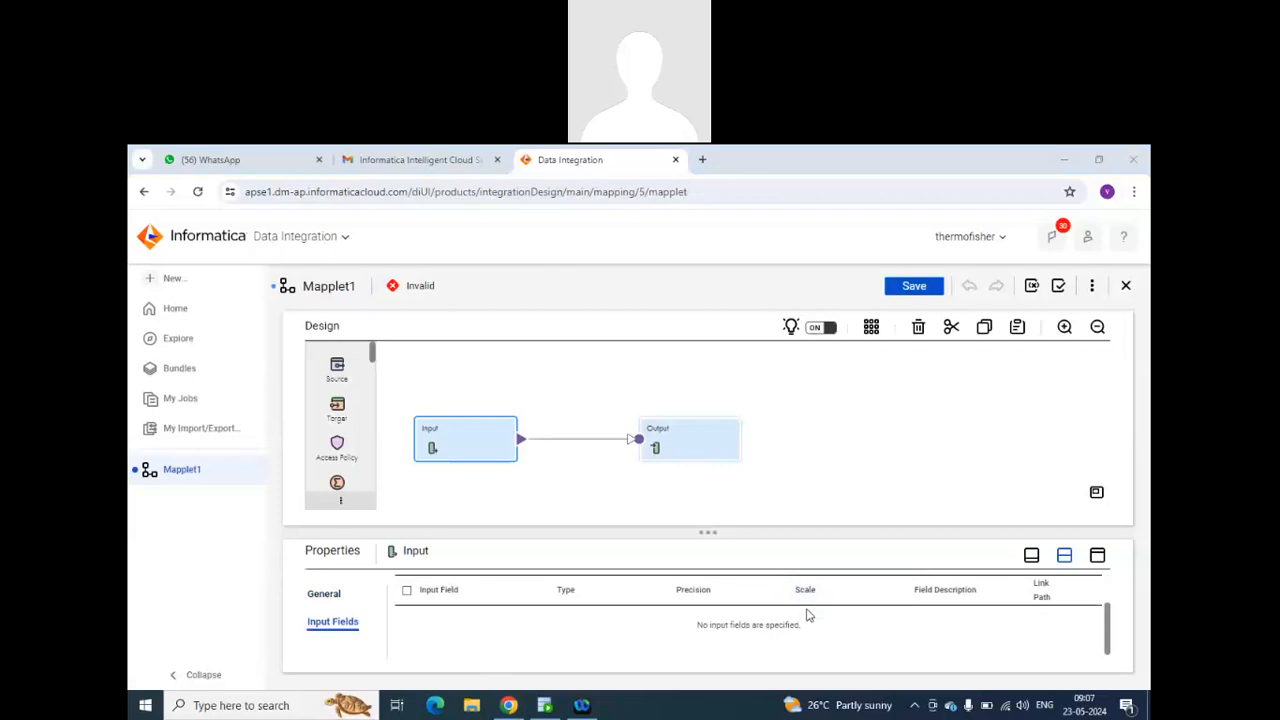
{"action": "left_click", "coordinate": [694, 449]}
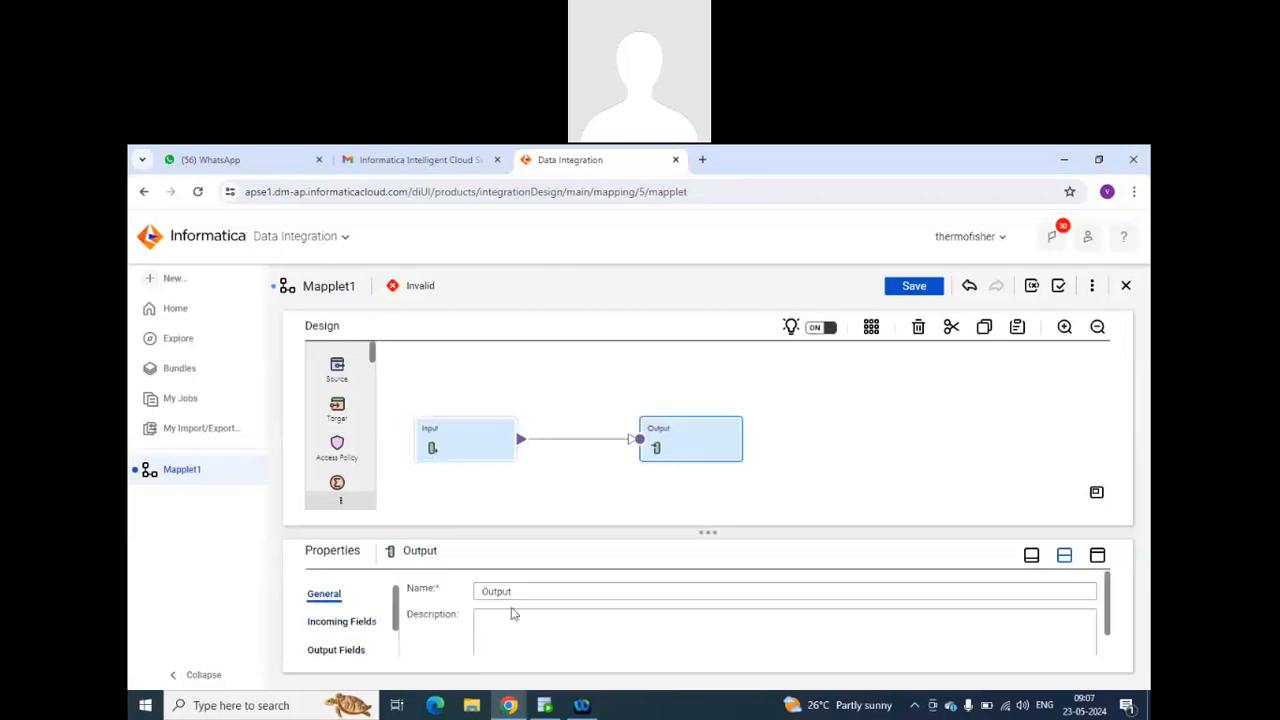
{"action": "scroll", "coordinate": [320, 635], "scroll_direction": "down", "scroll_amount": 2}
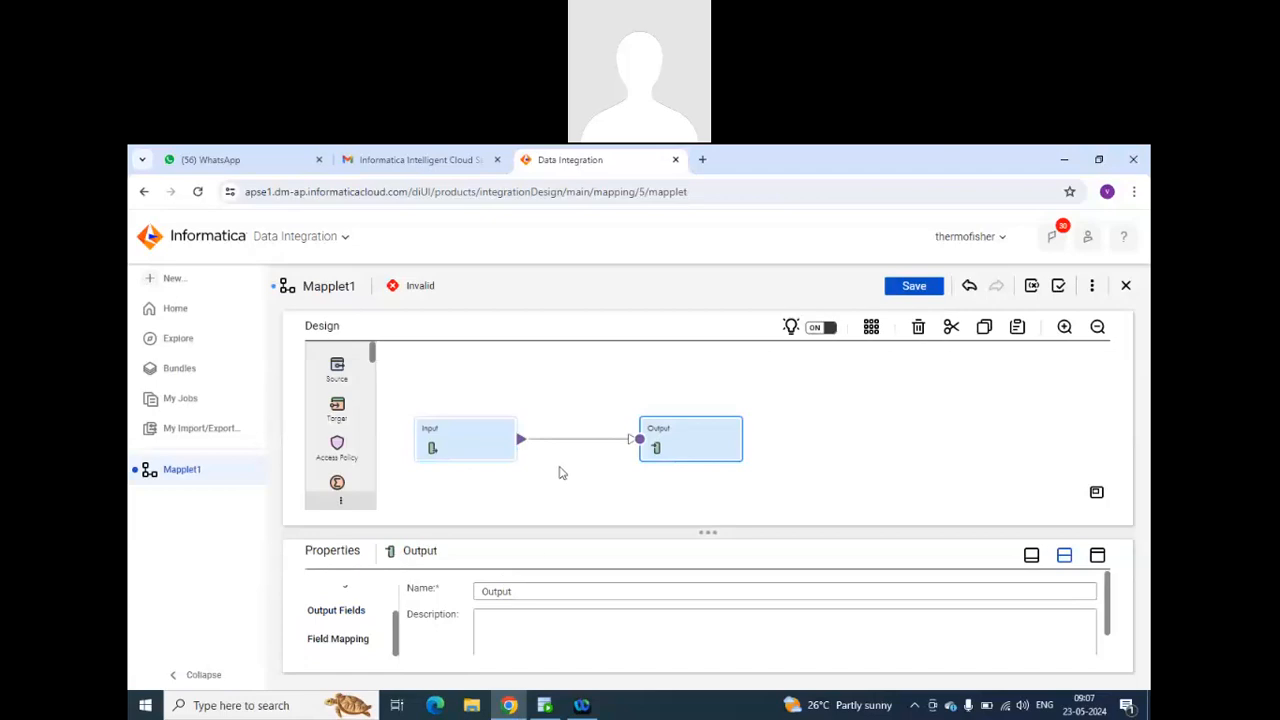
{"action": "mouse_move", "coordinate": [566, 442]}
{"action": "scroll", "coordinate": [365, 415], "scroll_direction": "down", "scroll_amount": 3}
{"action": "scroll", "coordinate": [365, 415], "scroll_direction": "down", "scroll_amount": 4}
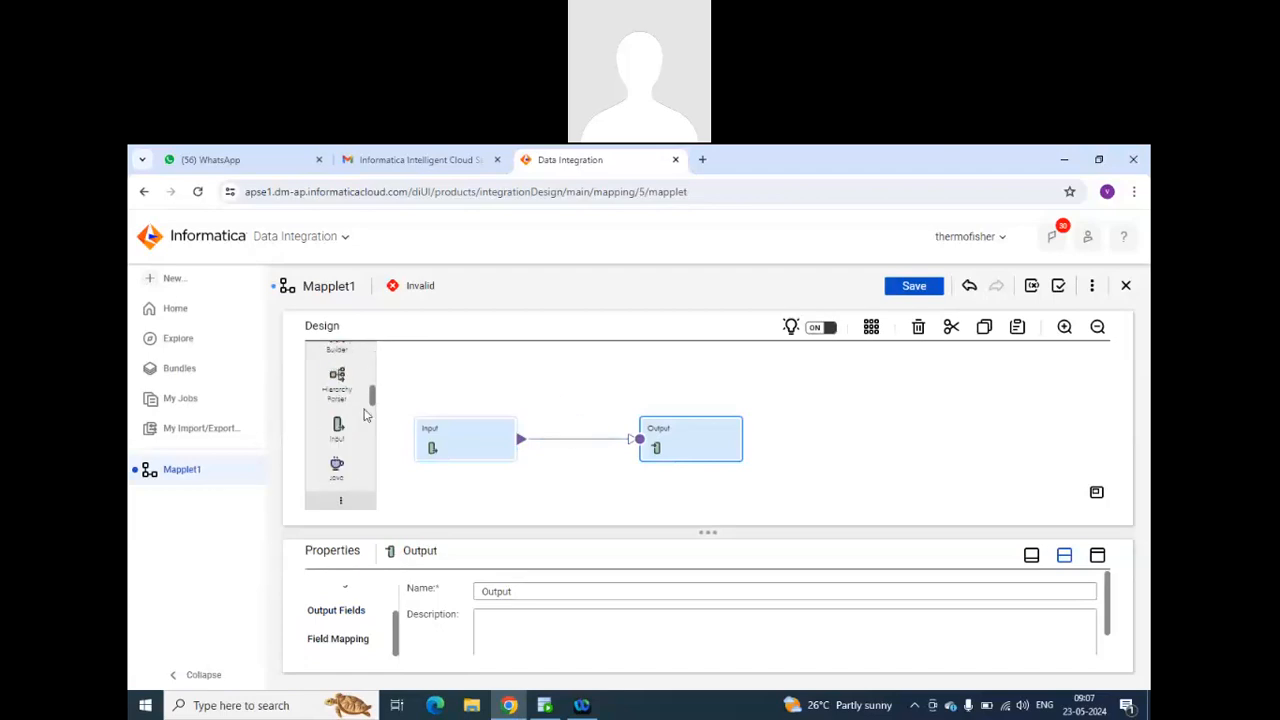
{"action": "scroll", "coordinate": [358, 421], "scroll_direction": "down", "scroll_amount": 3}
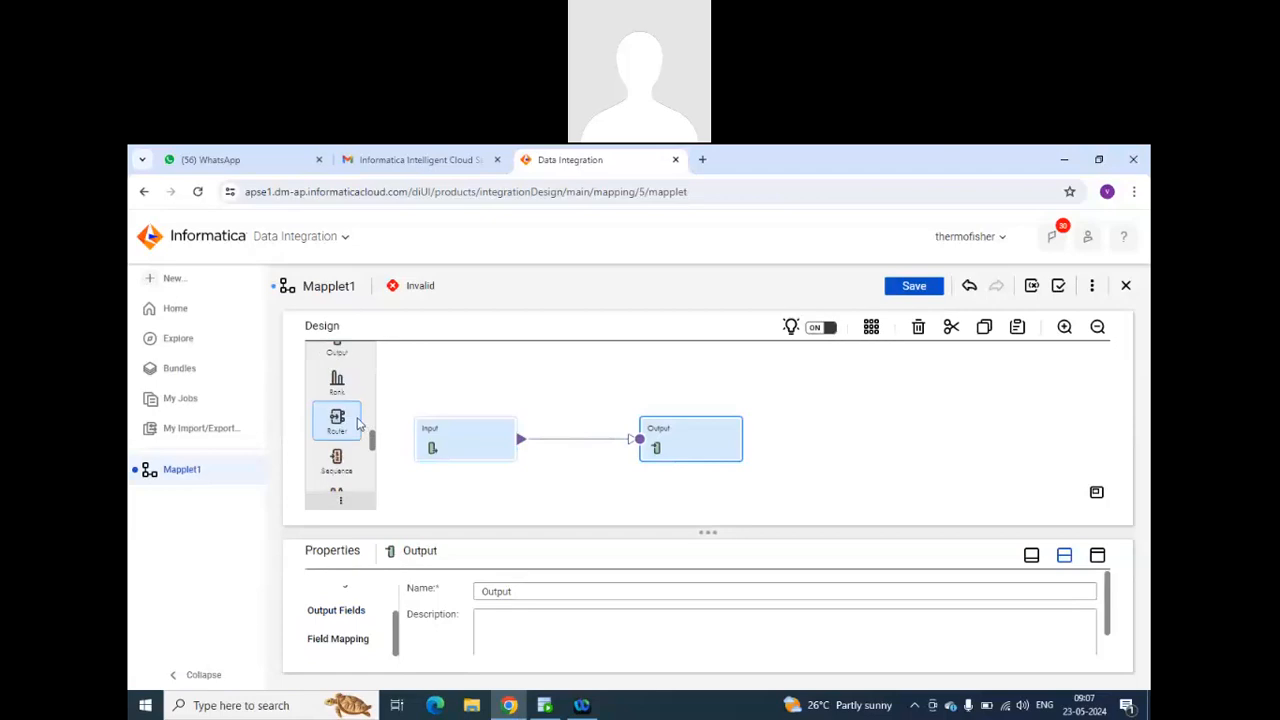
{"action": "scroll", "coordinate": [341, 435], "scroll_direction": "up", "scroll_amount": 3}
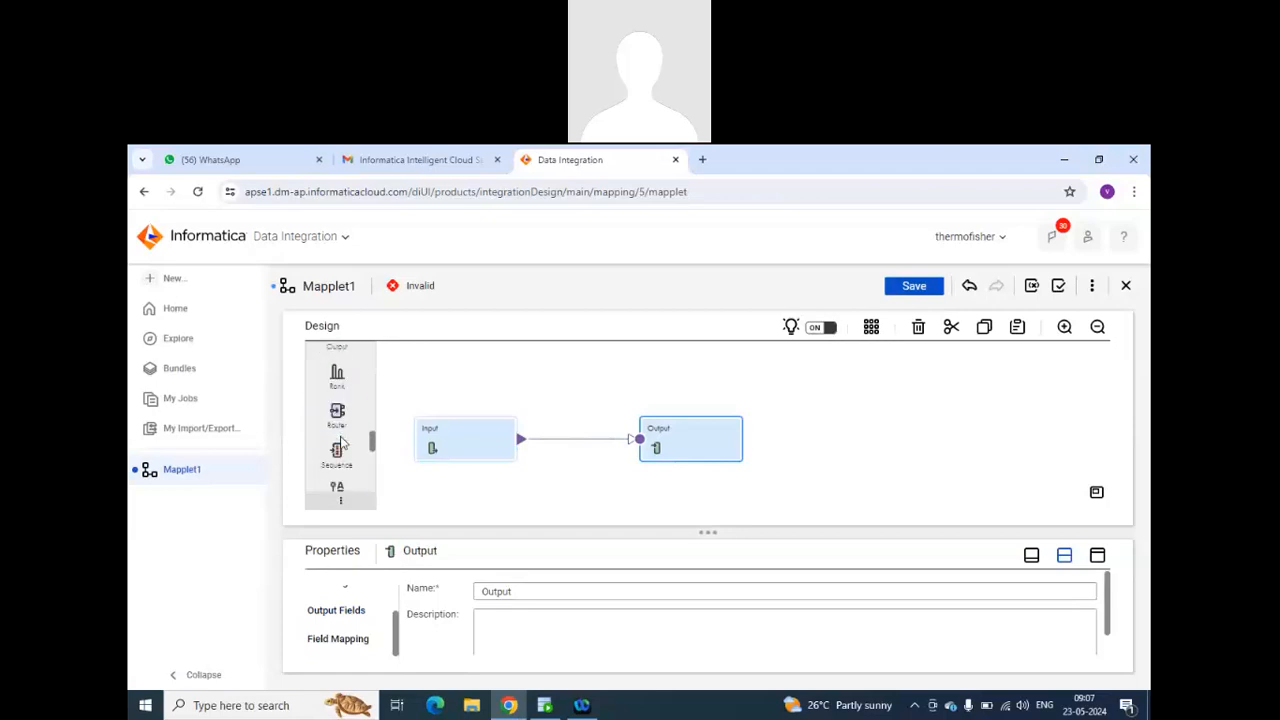
Add an input field named dept_id of type decimal, with precision 10 and scale 0, to the Input transformation.
{"action": "left_click", "coordinate": [462, 442]}
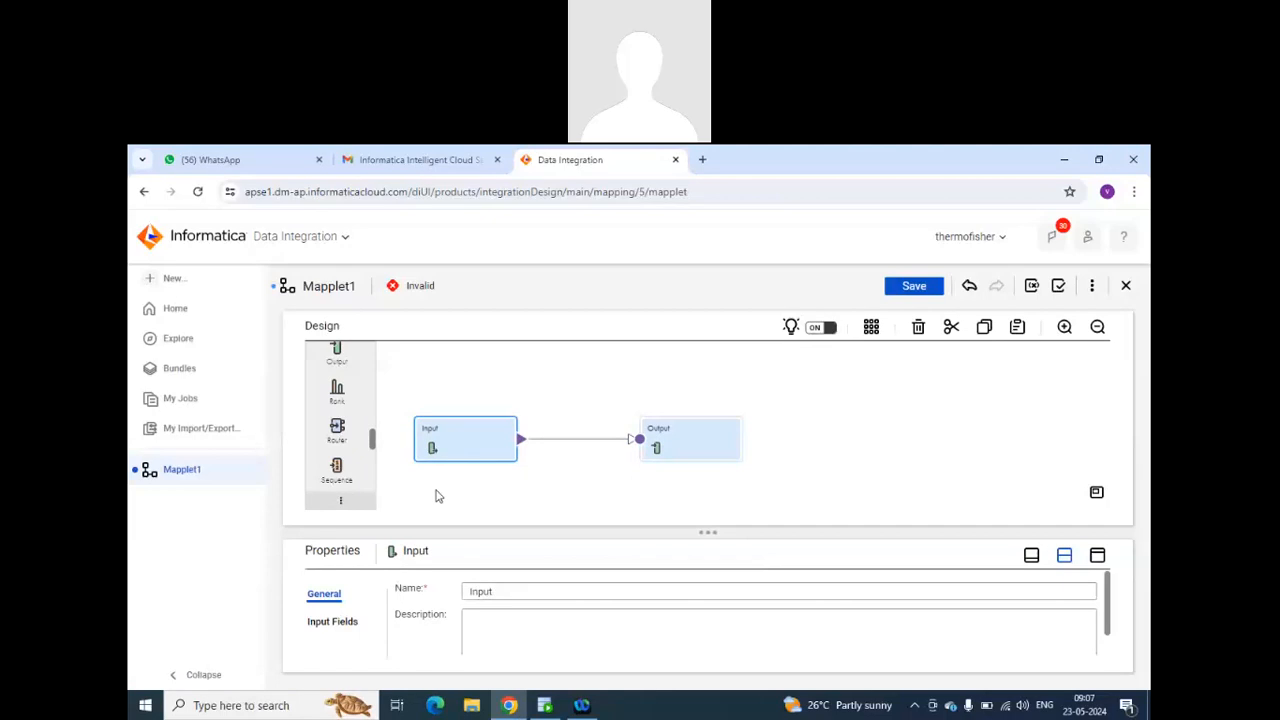
{"action": "left_click", "coordinate": [355, 621]}
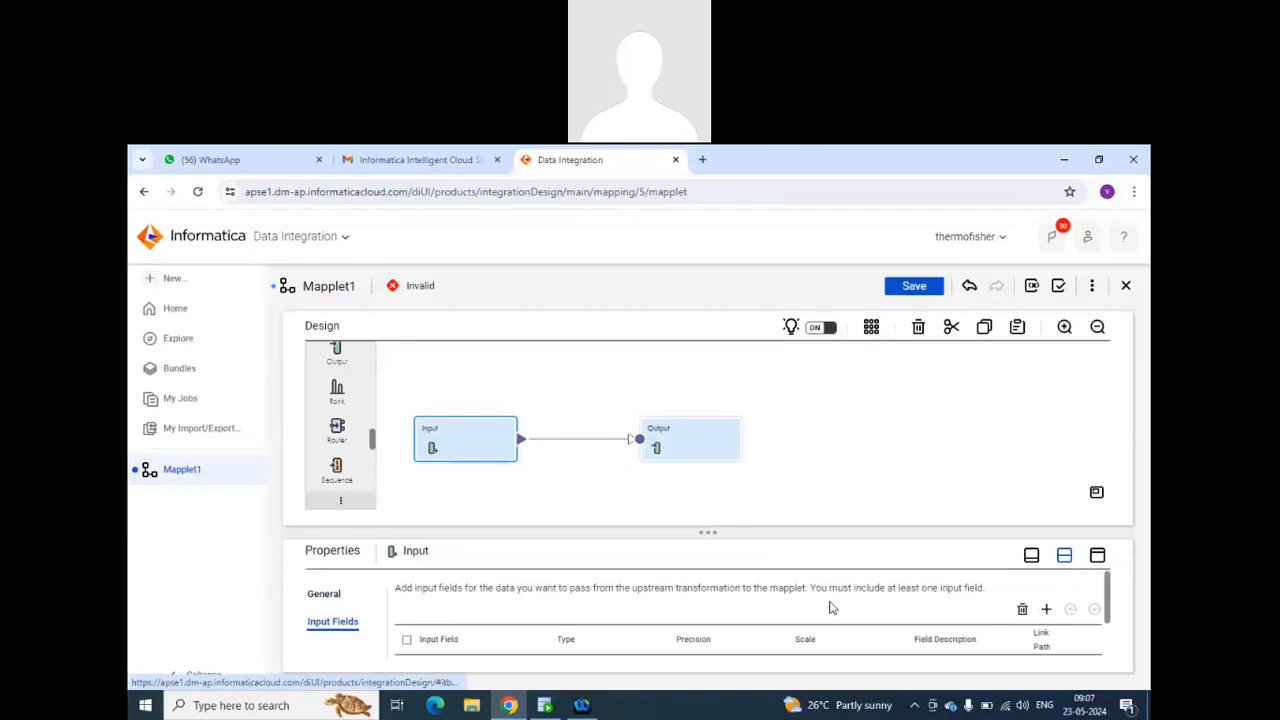
{"action": "scroll", "coordinate": [929, 609], "scroll_direction": "down", "scroll_amount": 2}
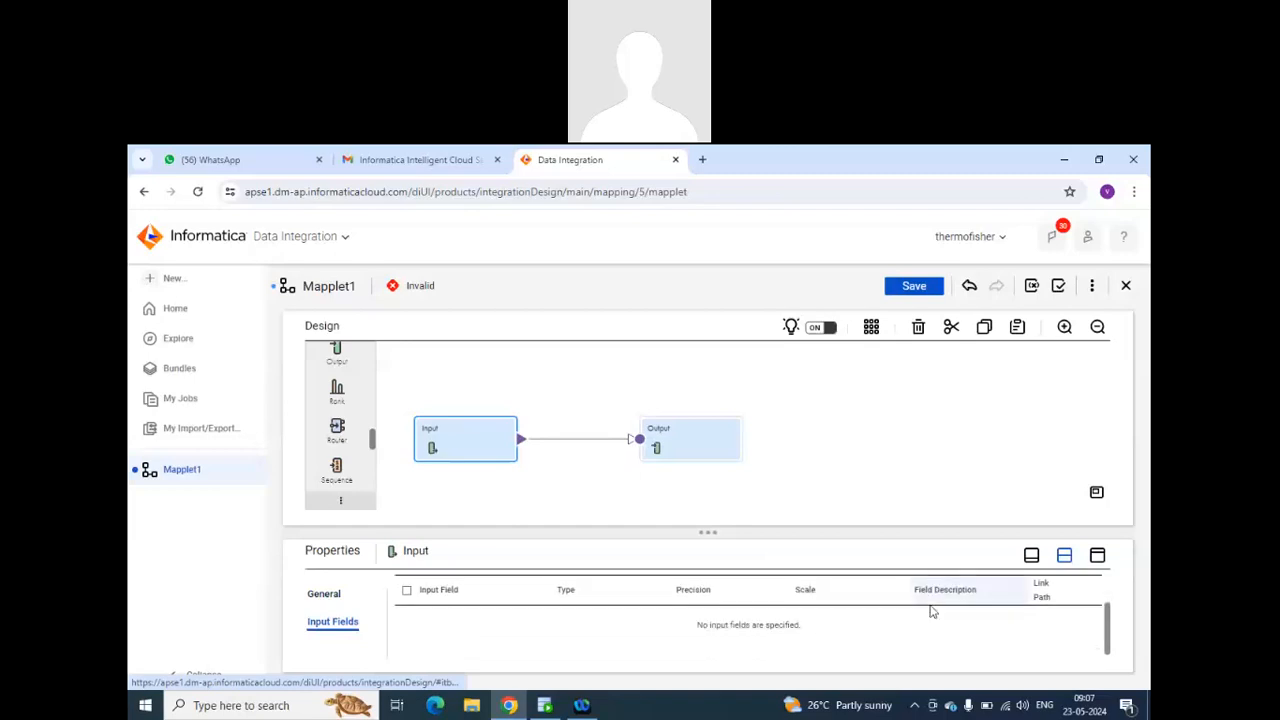
{"action": "scroll", "coordinate": [930, 610], "scroll_direction": "up", "scroll_amount": 2}
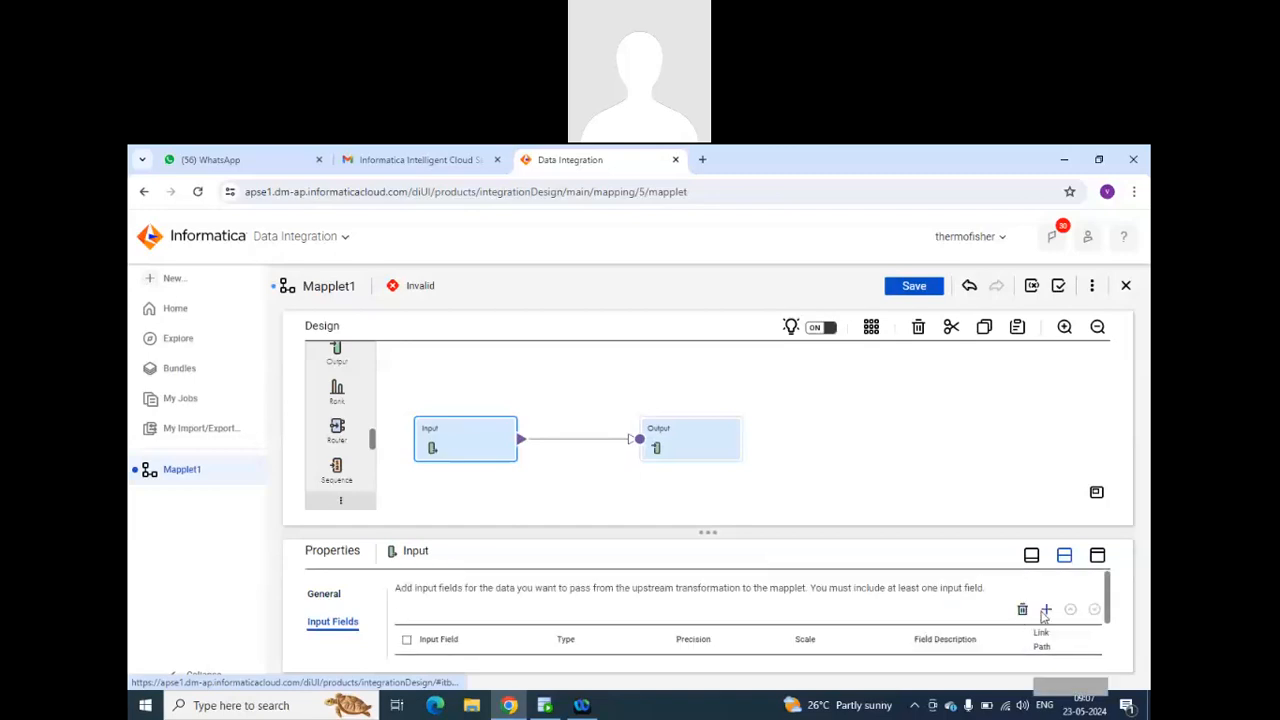
{"action": "left_click", "coordinate": [1045, 605]}
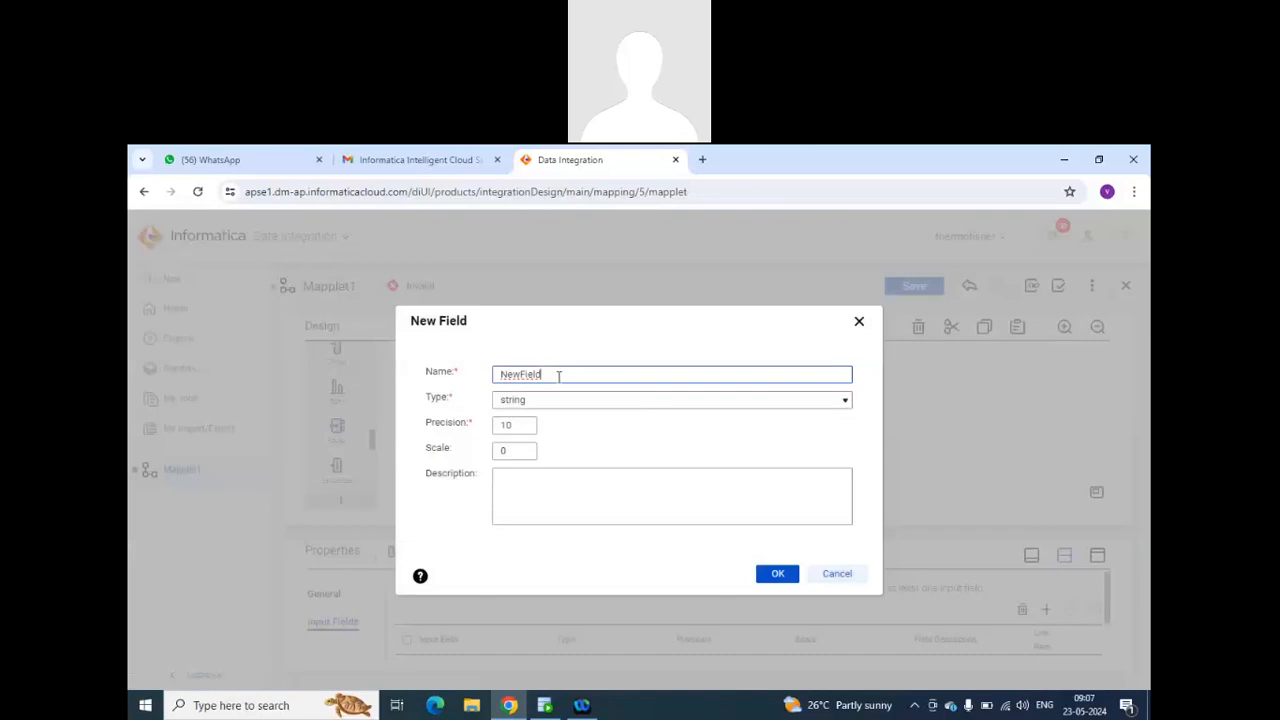
{"action": "double_click", "coordinate": [557, 373]}
{"action": "type", "text": "dept_id"}
{"action": "left_click", "coordinate": [596, 401]}
{"action": "left_click", "coordinate": [596, 406]}
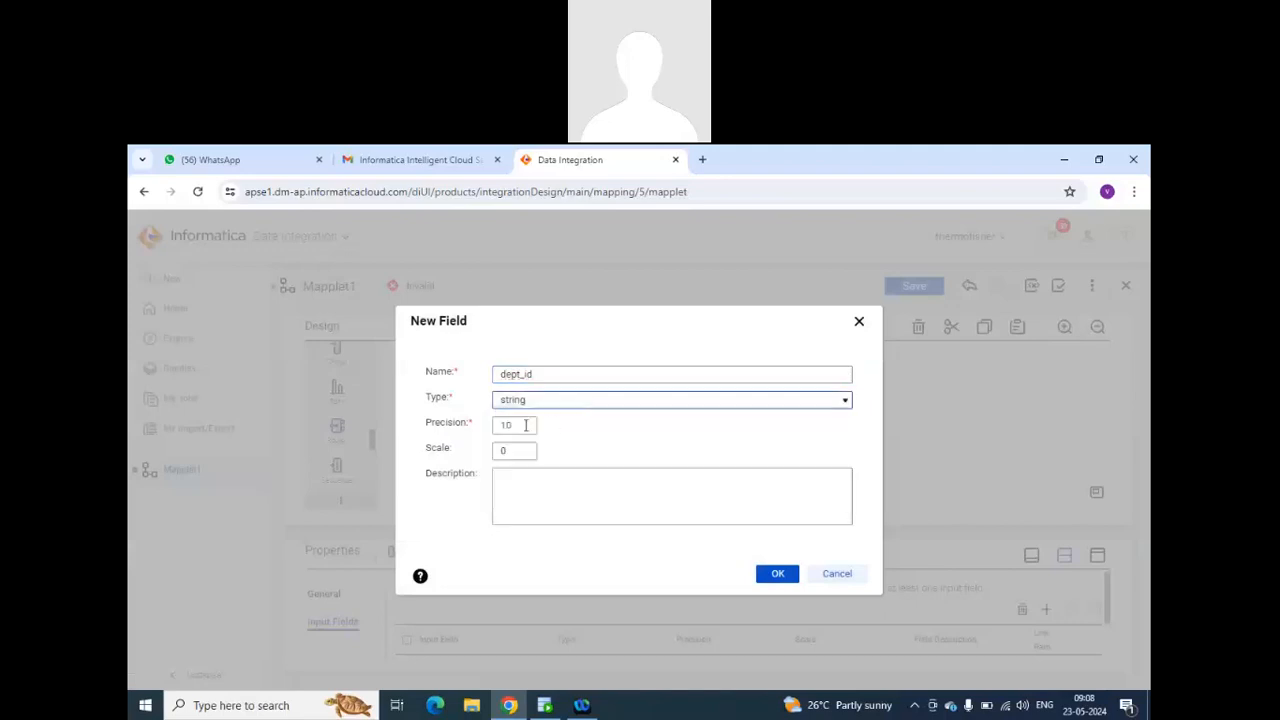
{"action": "left_click", "coordinate": [521, 425]}
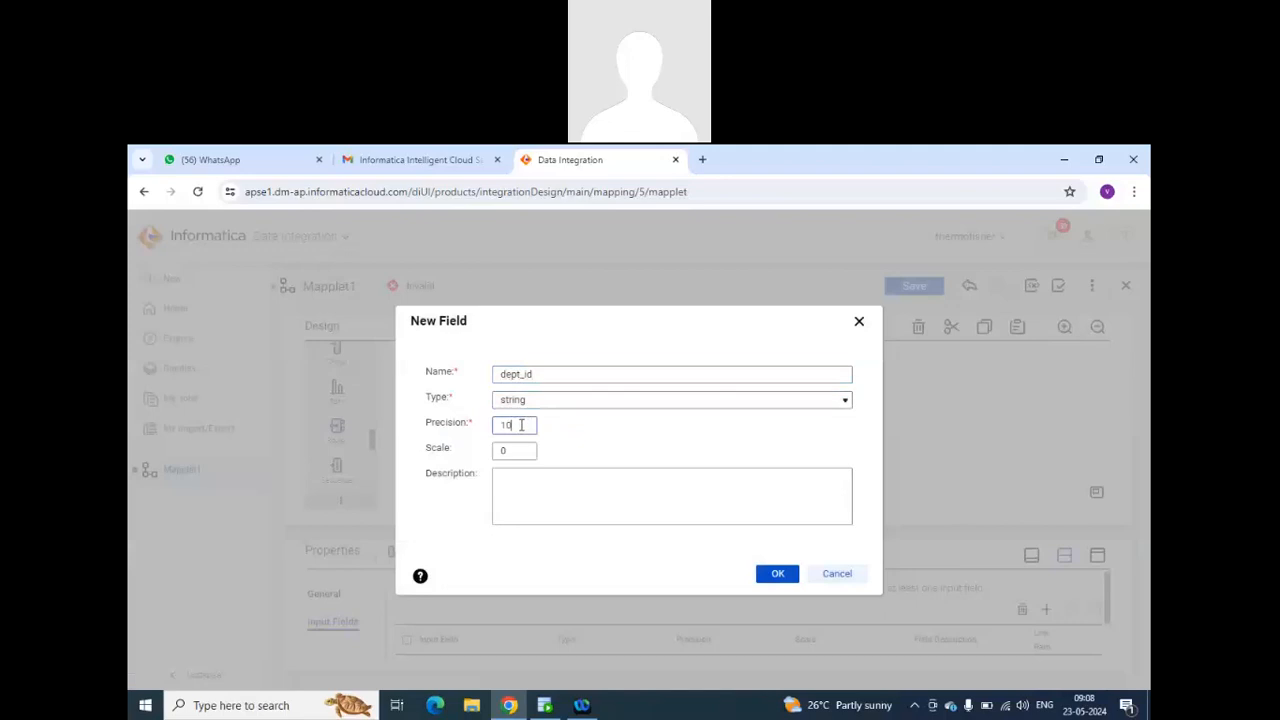
{"action": "left_click", "coordinate": [550, 401]}
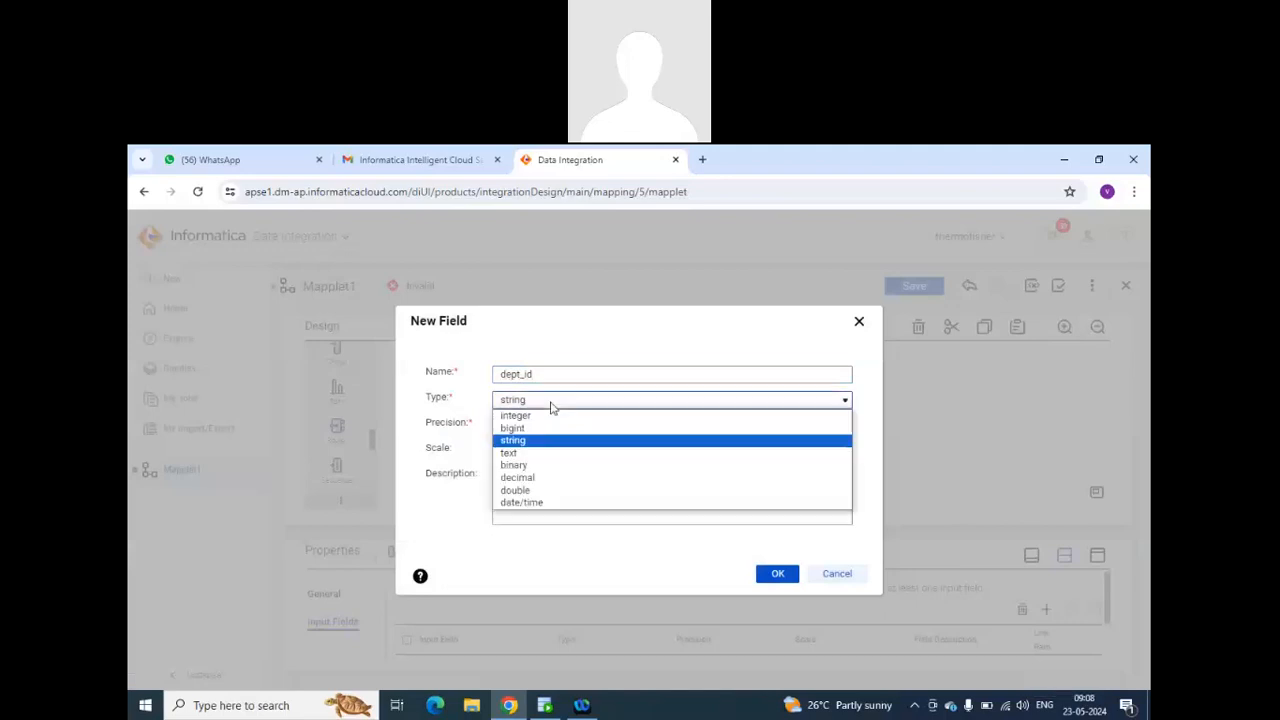
{"action": "left_click", "coordinate": [520, 477]}
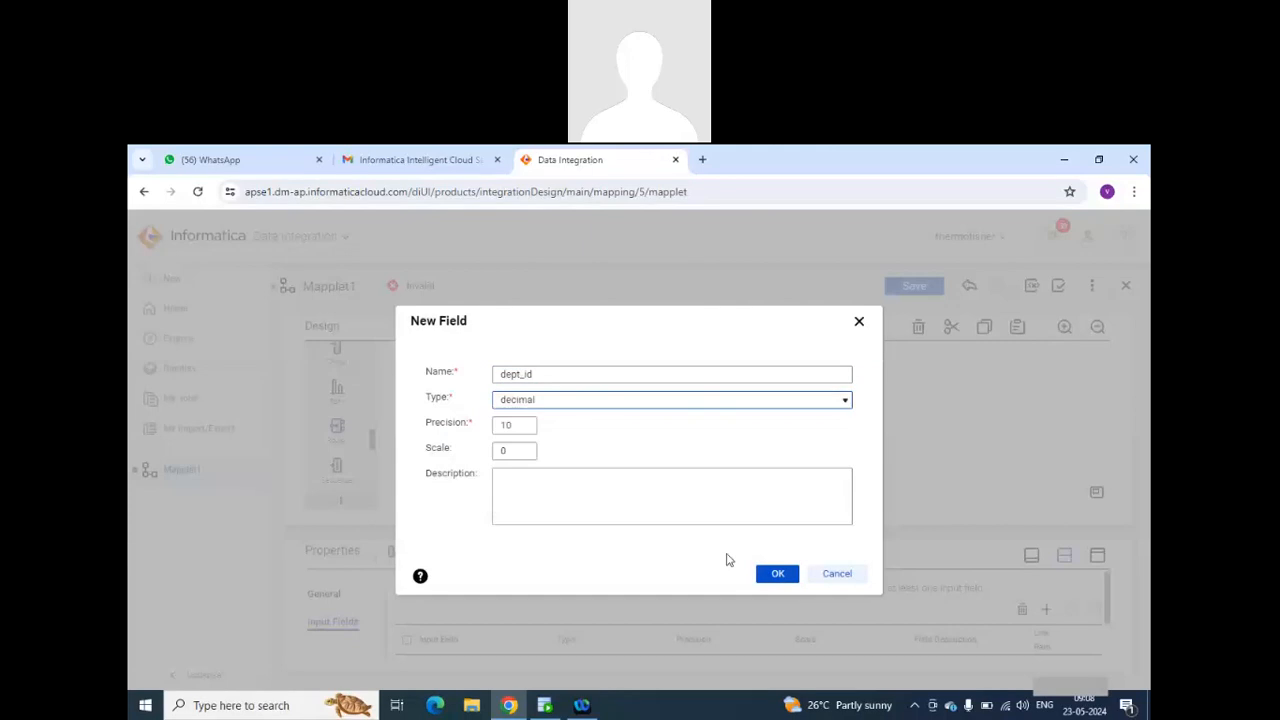
{"action": "left_click", "coordinate": [784, 577]}
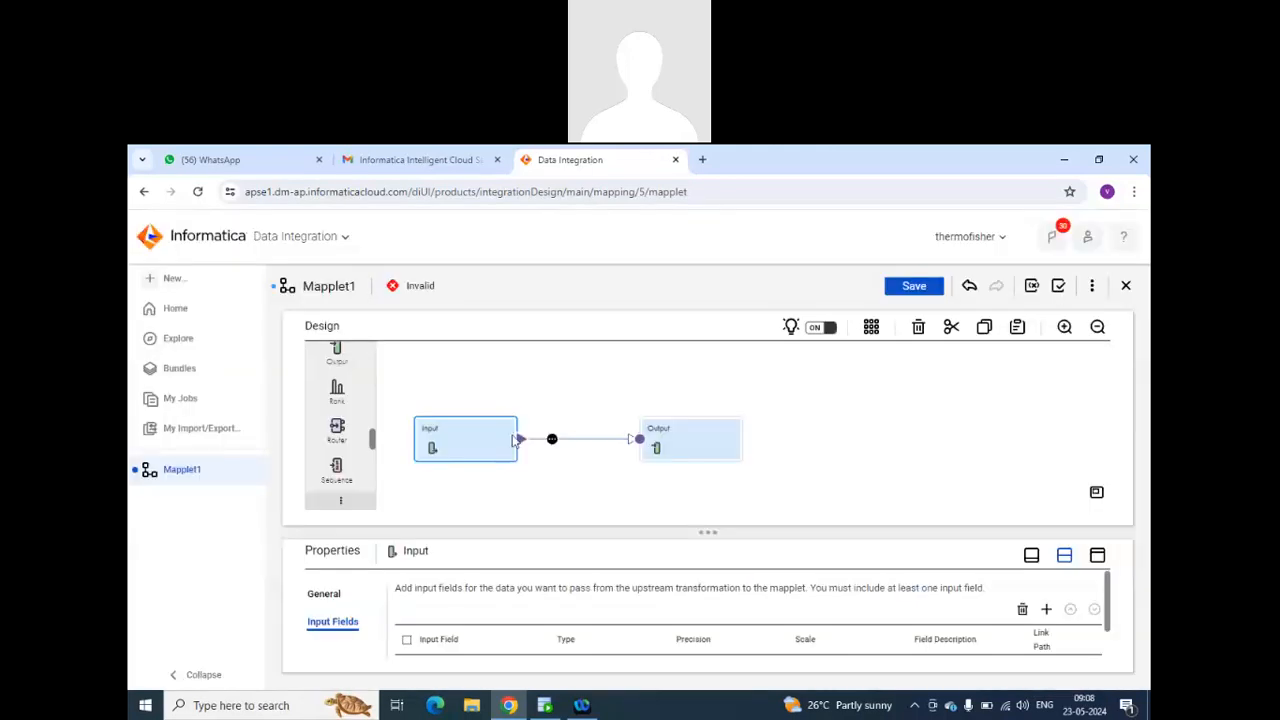
Add a Lookup transformation to the mapplet canvas, above the link between Input and Output.
{"action": "scroll", "coordinate": [365, 405], "scroll_direction": "up", "scroll_amount": 3}
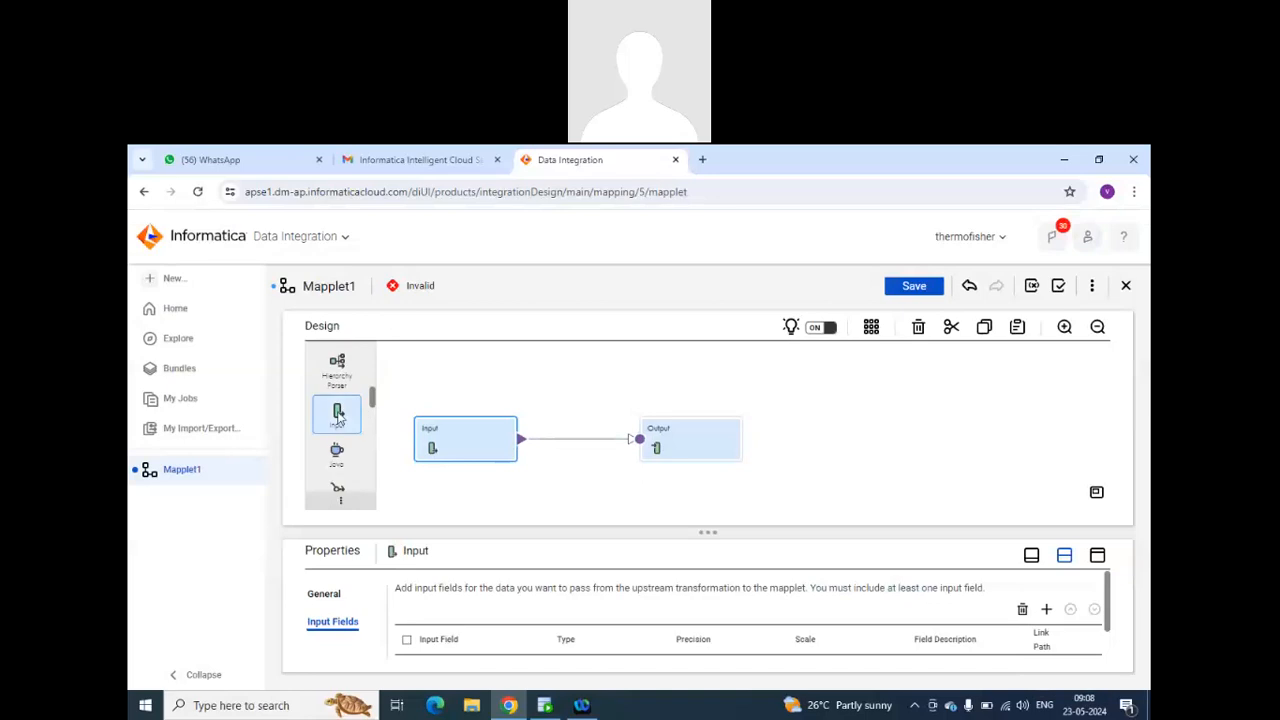
{"action": "left_click_drag", "start_coordinate": [337, 380], "coordinate": [541, 374]}
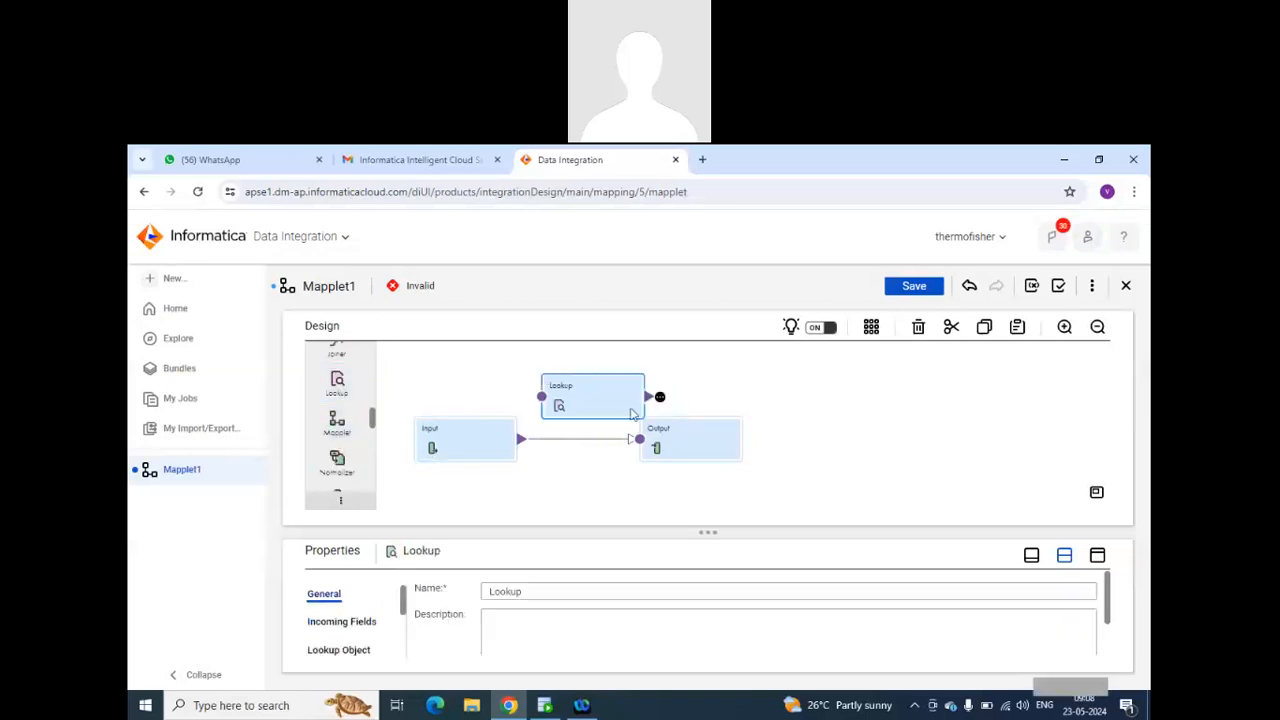
Move the Output transformation away from the Lookup and set the Lookup's connection to source_mar2024 (Oracle) with DEPARTMENTS as its lookup object.
{"action": "left_click_drag", "start_coordinate": [699, 427], "coordinate": [754, 428]}
{"action": "left_click", "coordinate": [613, 405]}
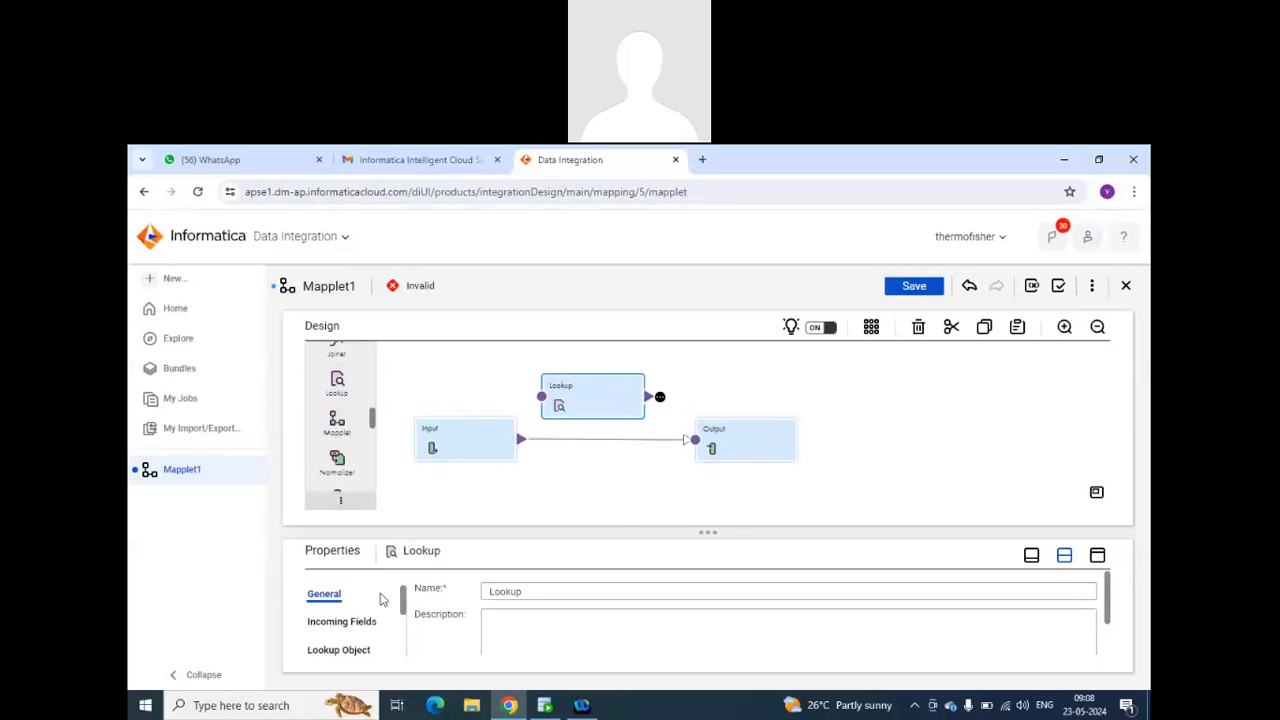
{"action": "left_click", "coordinate": [363, 652]}
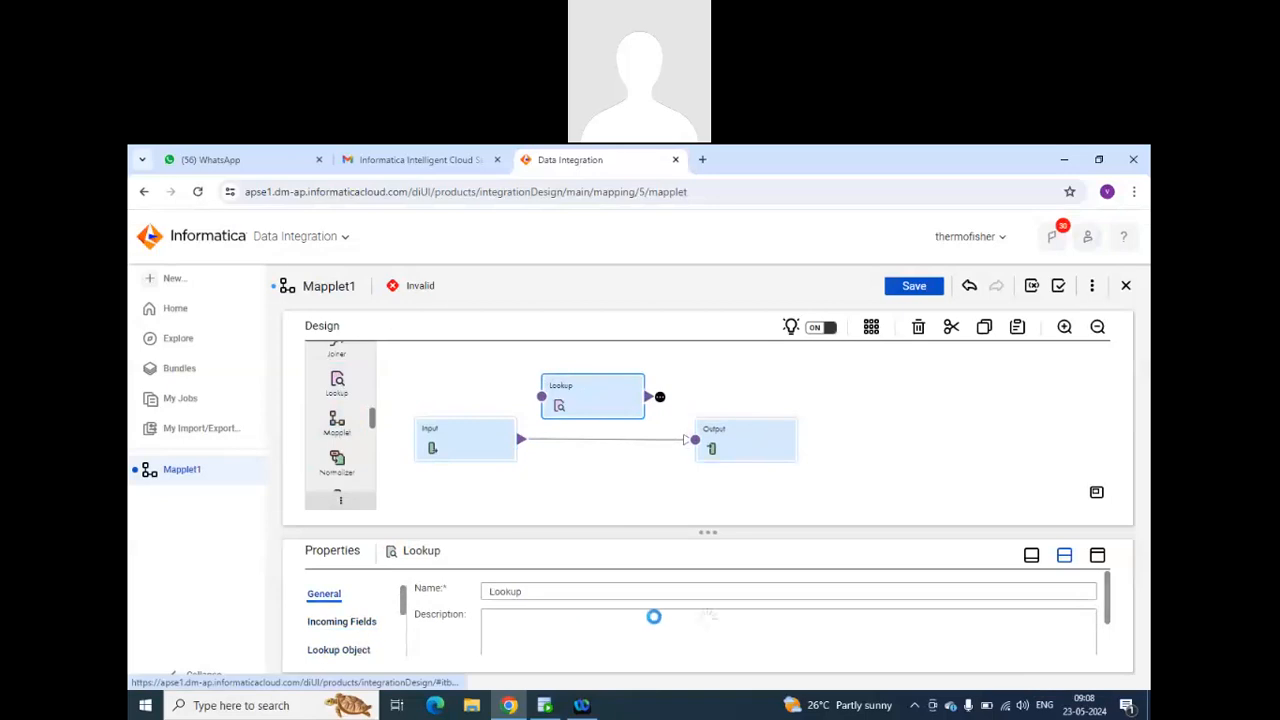
{"action": "left_click", "coordinate": [679, 627]}
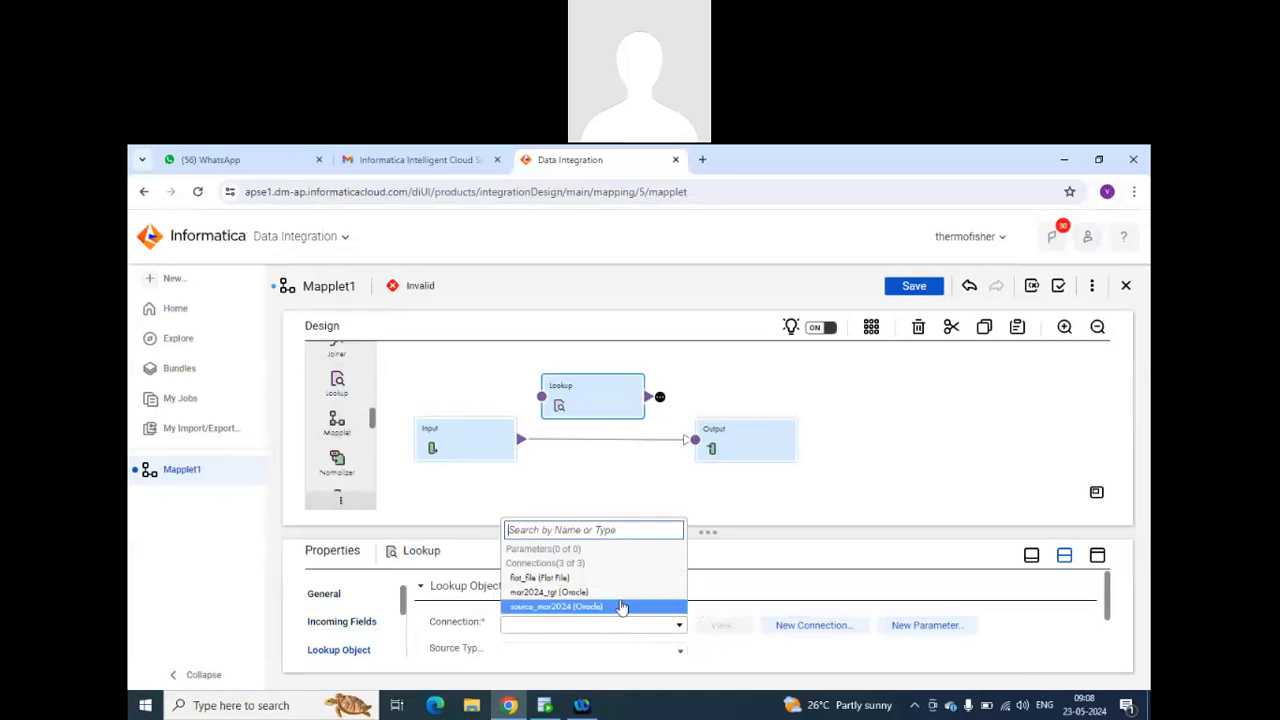
{"action": "left_click", "coordinate": [593, 607]}
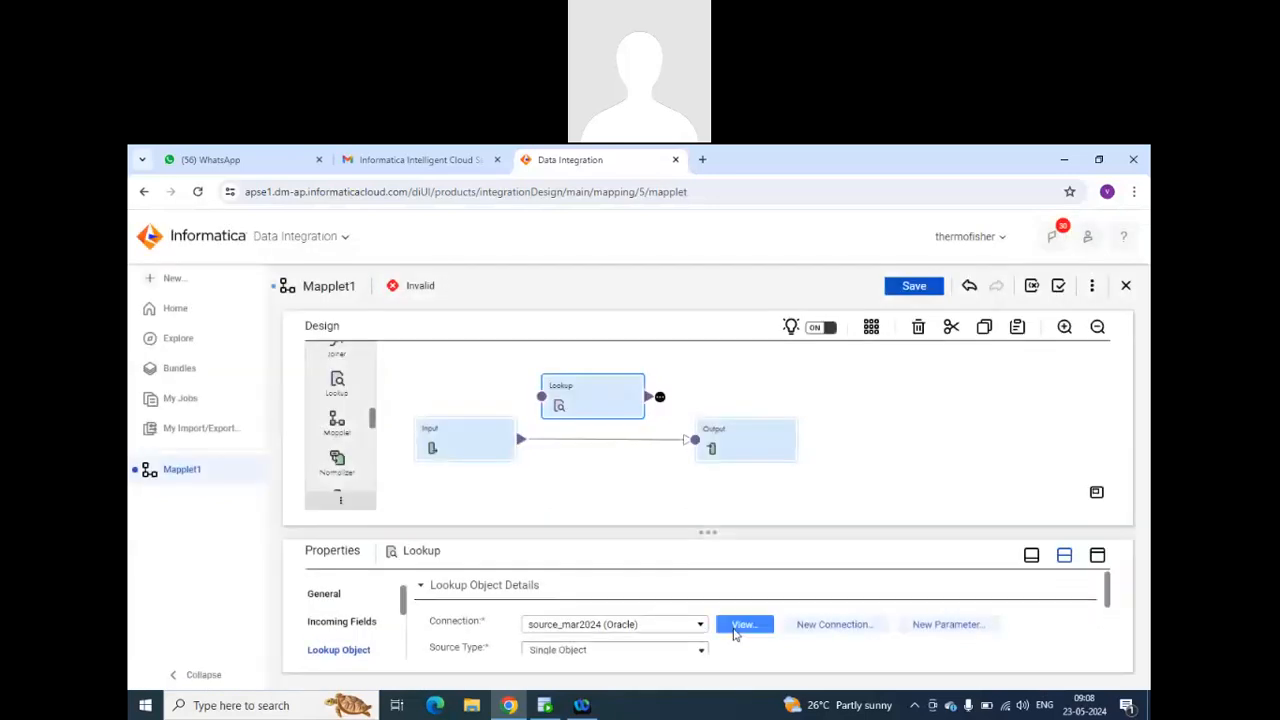
{"action": "scroll", "coordinate": [734, 635], "scroll_direction": "down", "scroll_amount": 2}
{"action": "scroll", "coordinate": [734, 635], "scroll_direction": "up", "scroll_amount": 1}
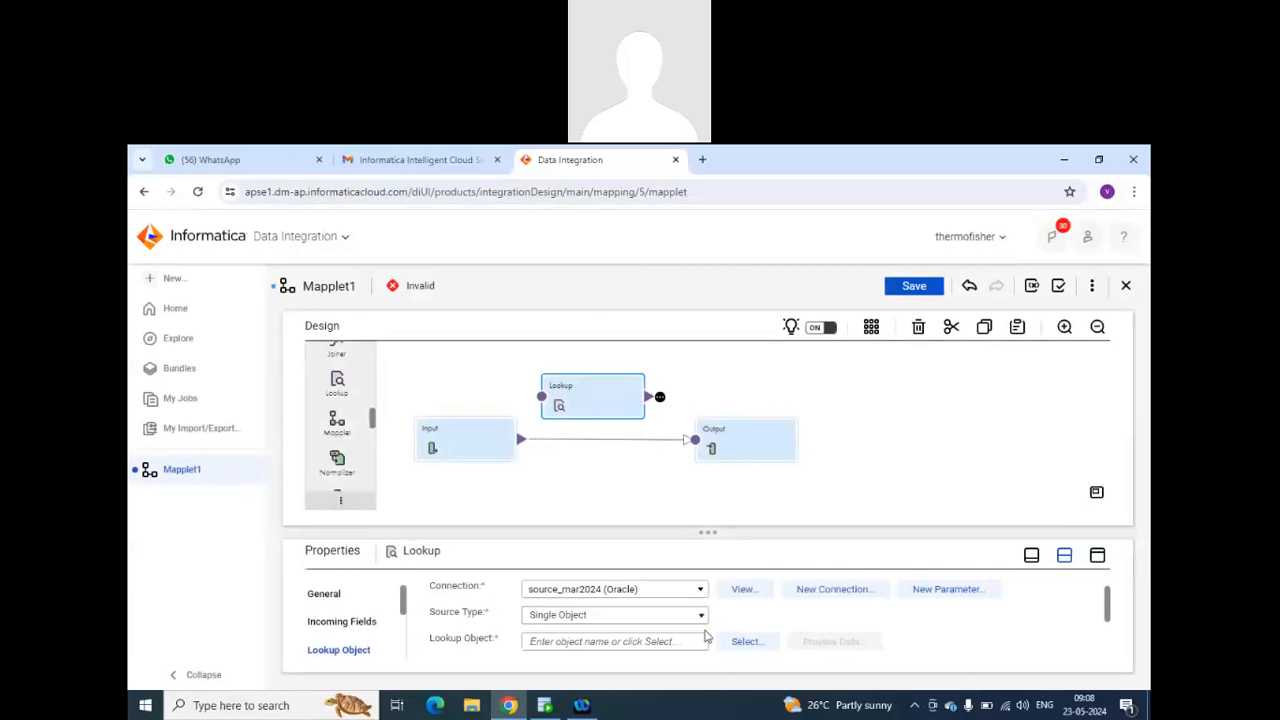
{"action": "left_click", "coordinate": [740, 641]}
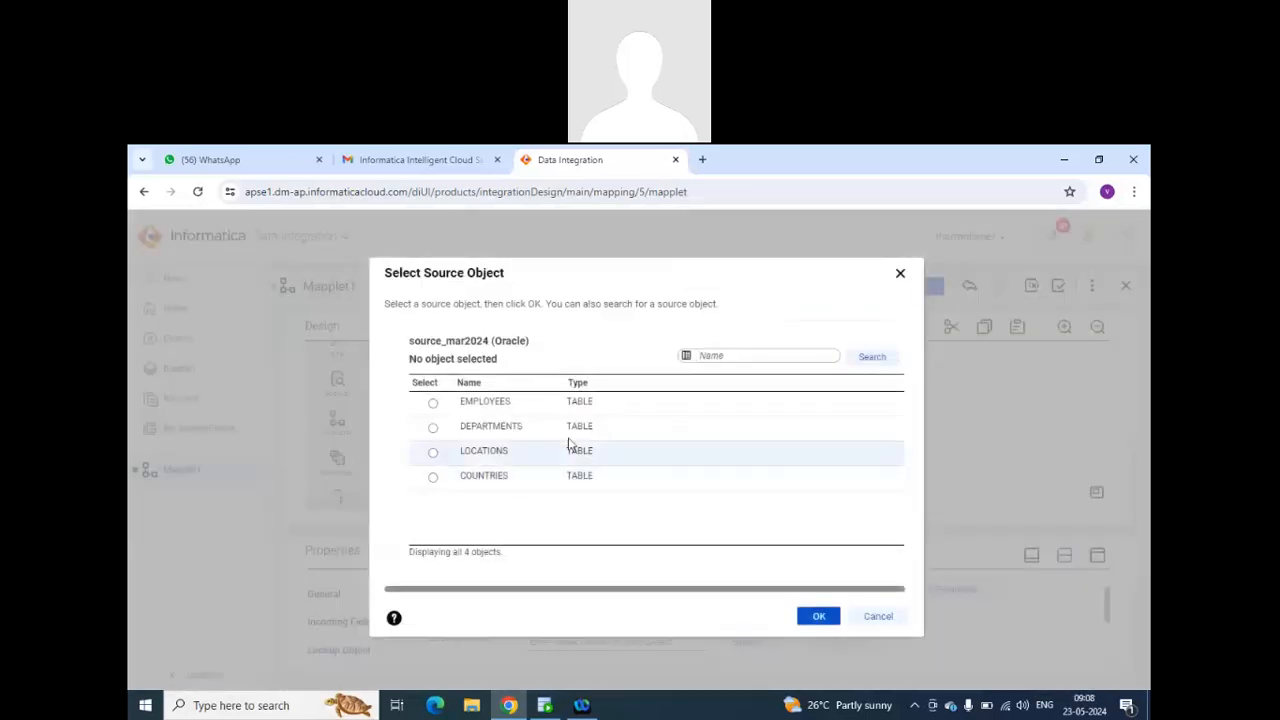
{"action": "left_click", "coordinate": [433, 428]}
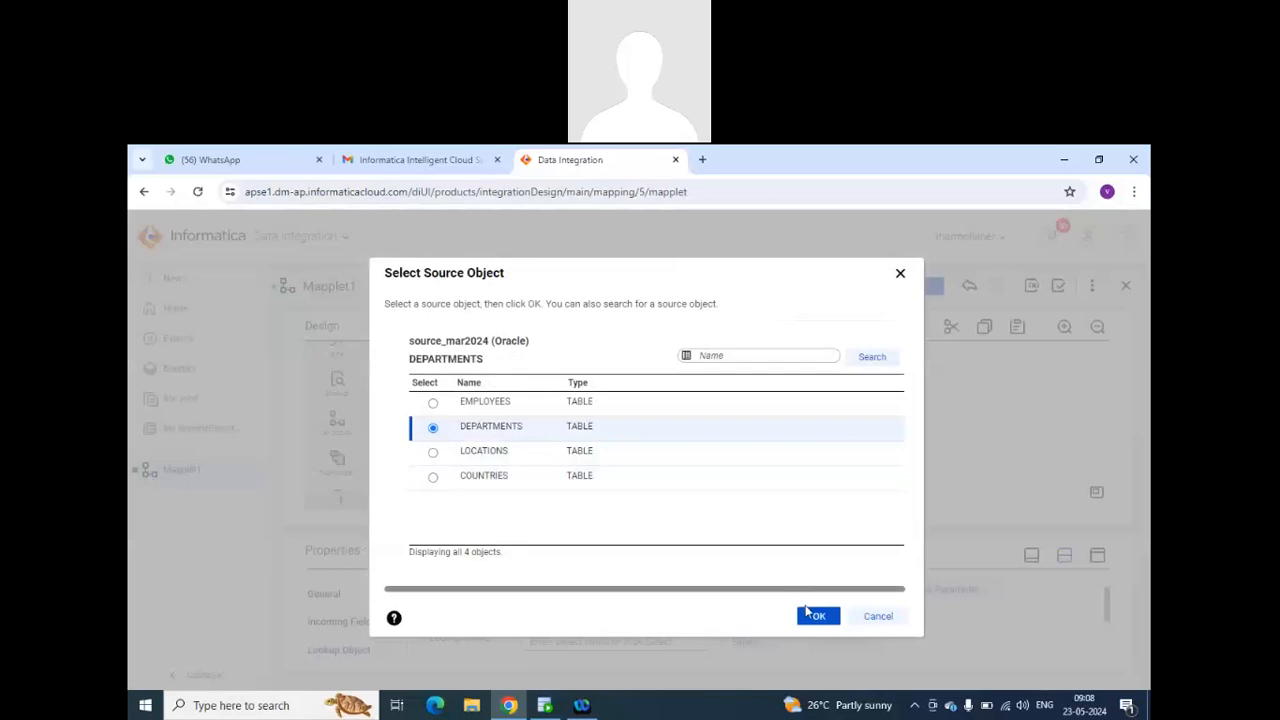
{"action": "left_click", "coordinate": [812, 614]}
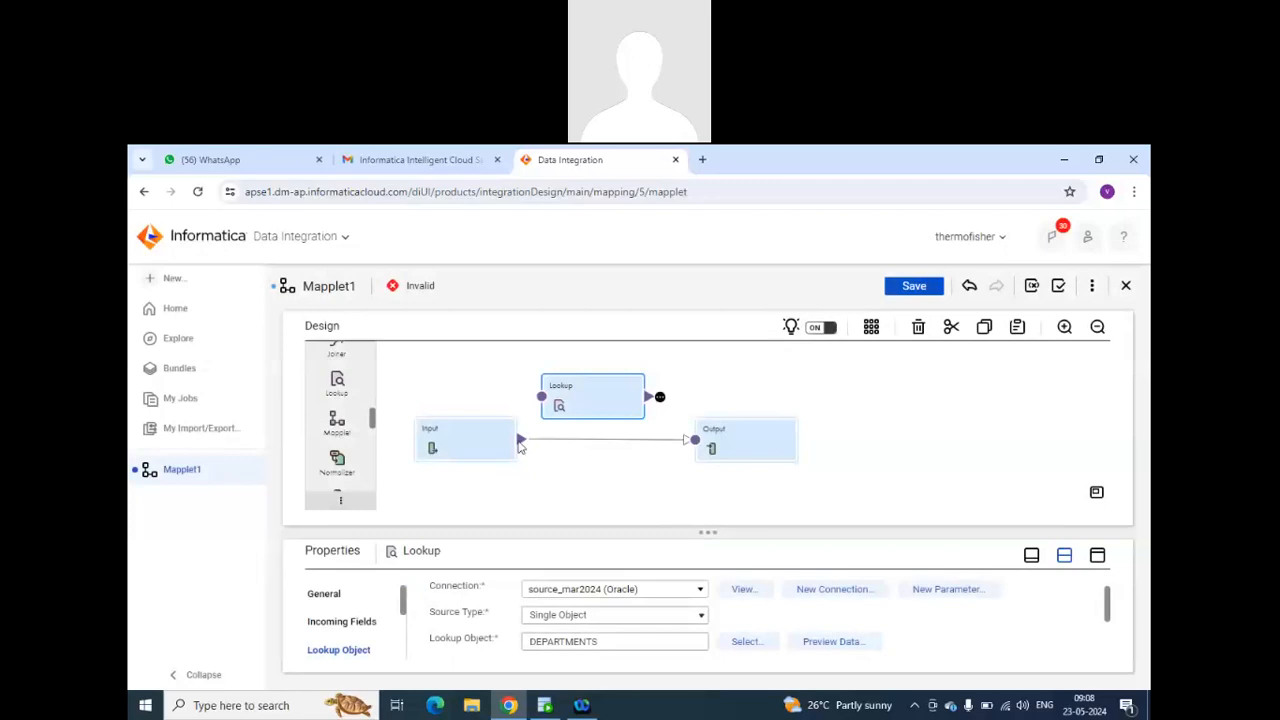
Link the Input transformation to the Lookup and check the Lookup's incoming fields.
{"action": "left_click_drag", "start_coordinate": [519, 447], "coordinate": [541, 397]}
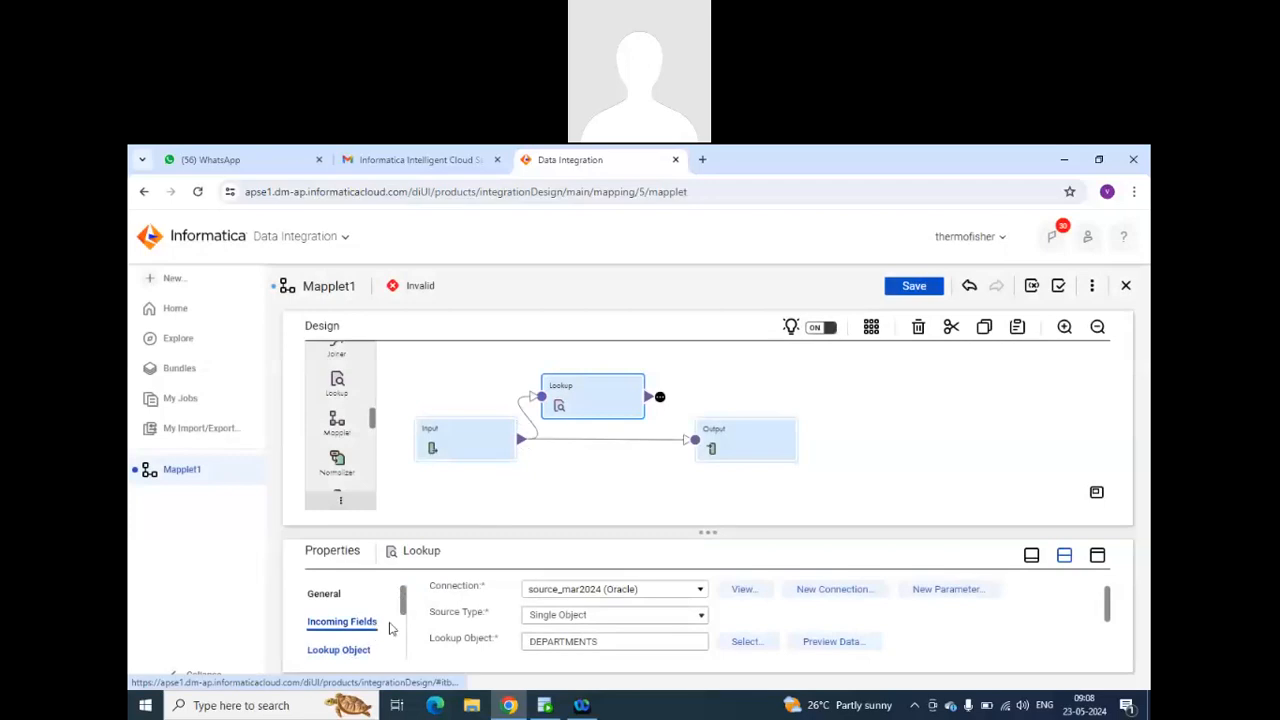
{"action": "left_click", "coordinate": [380, 626]}
{"action": "scroll", "coordinate": [561, 623], "scroll_direction": "down", "scroll_amount": 5}
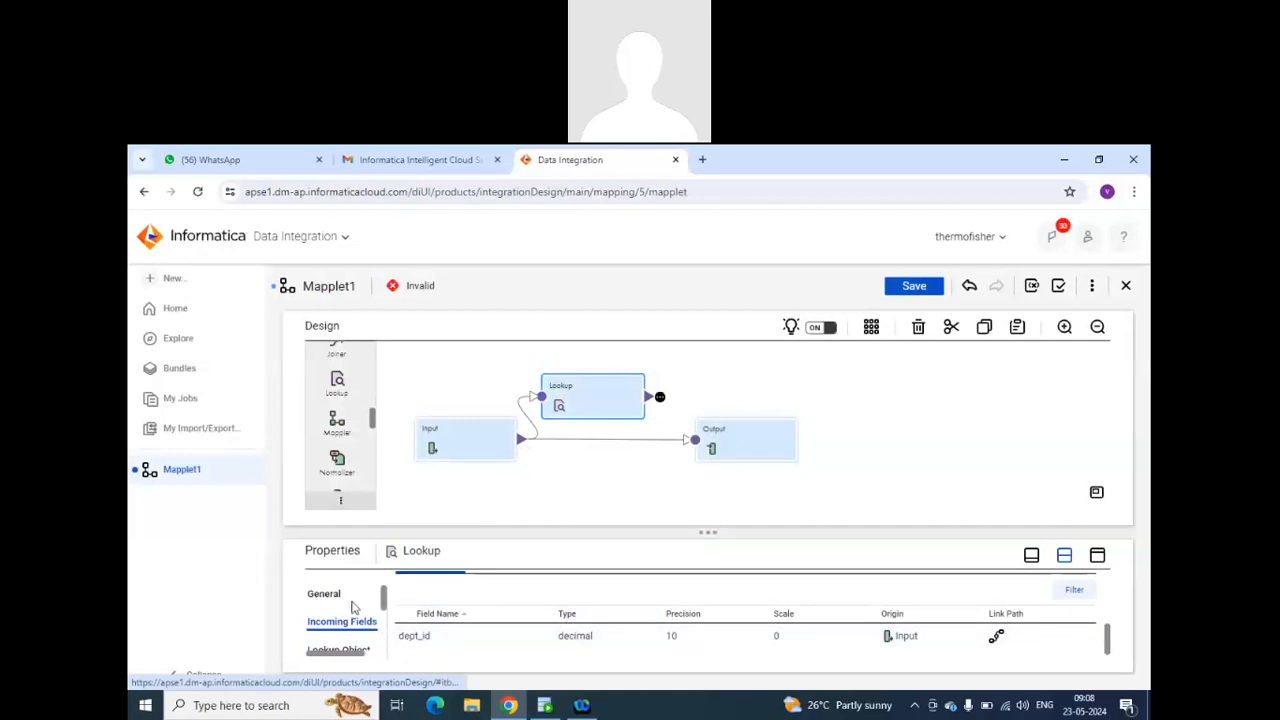
Add a simple lookup condition matching the lookup field DEPARTMENT_ID with the incoming field dept_id using the = operator.
{"action": "scroll", "coordinate": [350, 645], "scroll_direction": "down", "scroll_amount": 3}
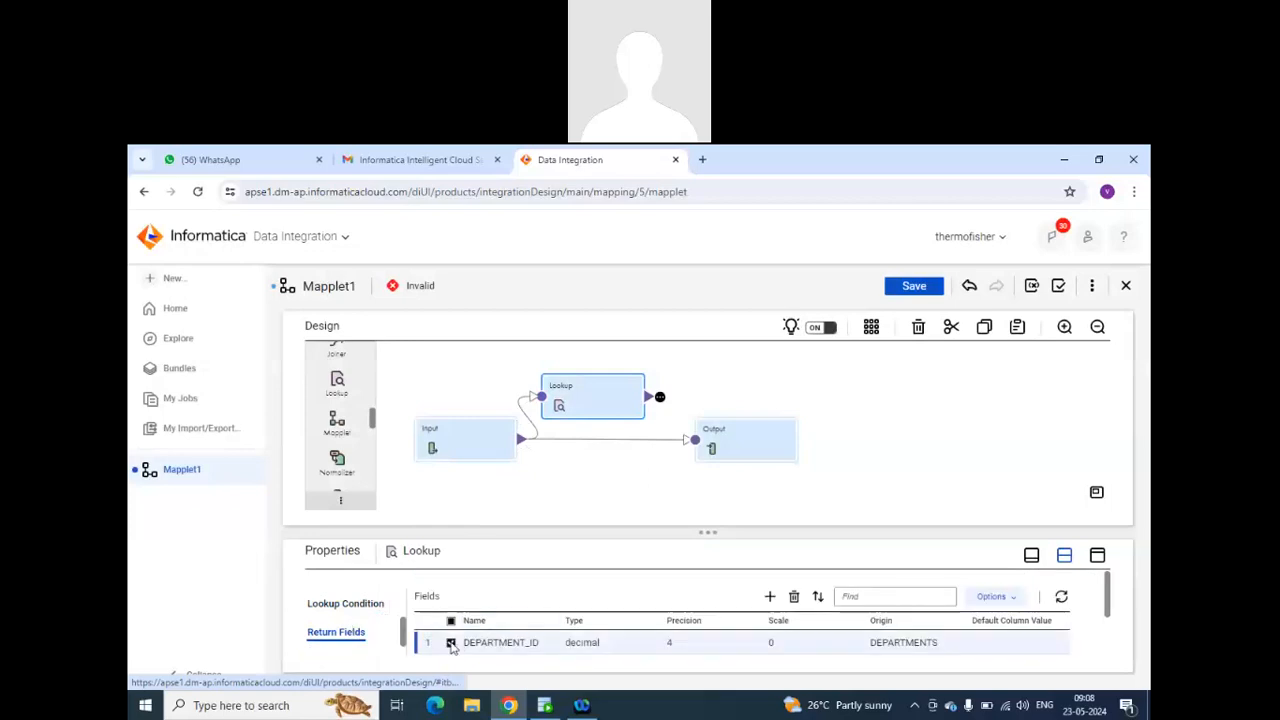
{"action": "left_click", "coordinate": [362, 606]}
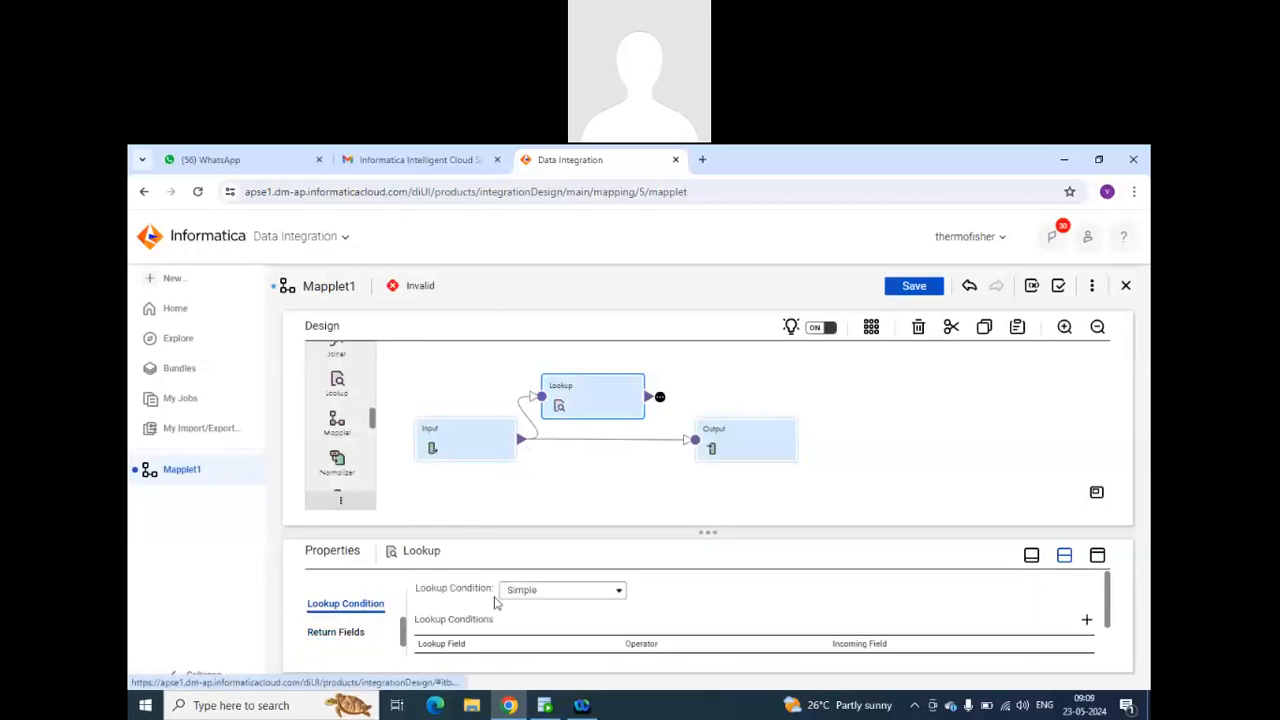
{"action": "left_click", "coordinate": [565, 596]}
{"action": "left_click", "coordinate": [586, 603]}
{"action": "scroll", "coordinate": [628, 600], "scroll_direction": "down", "scroll_amount": 2}
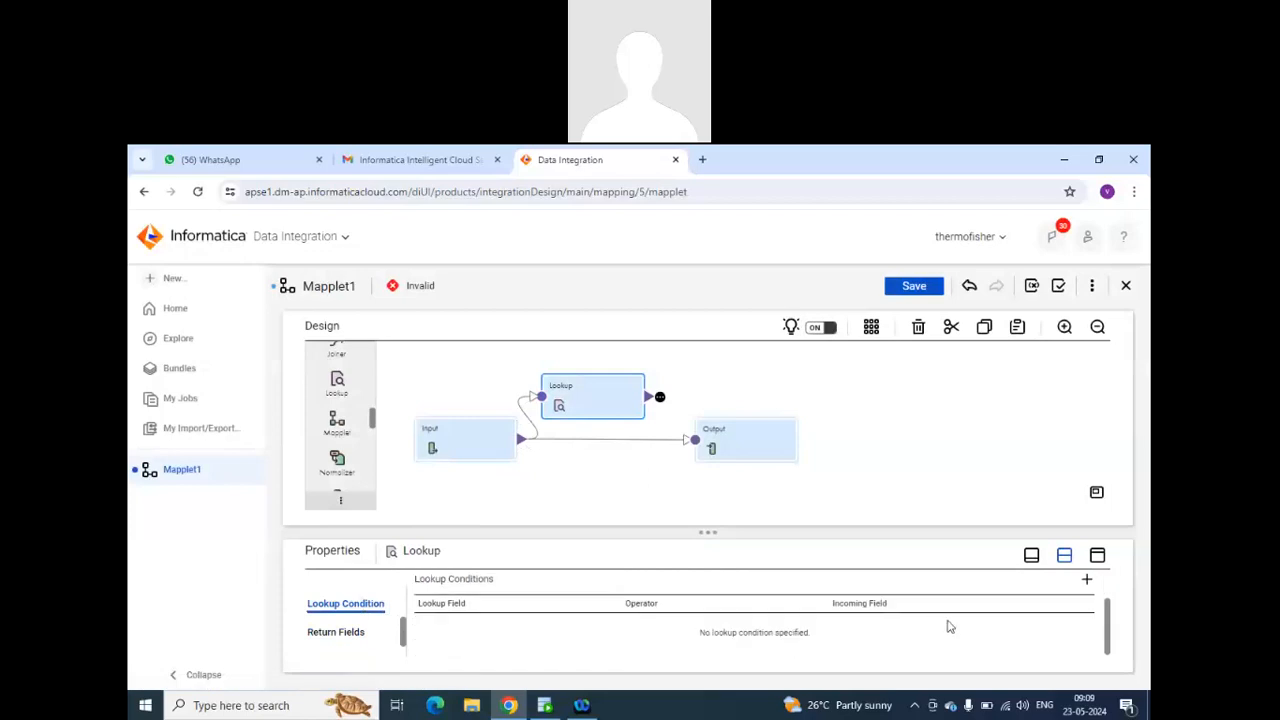
{"action": "left_click", "coordinate": [1086, 580]}
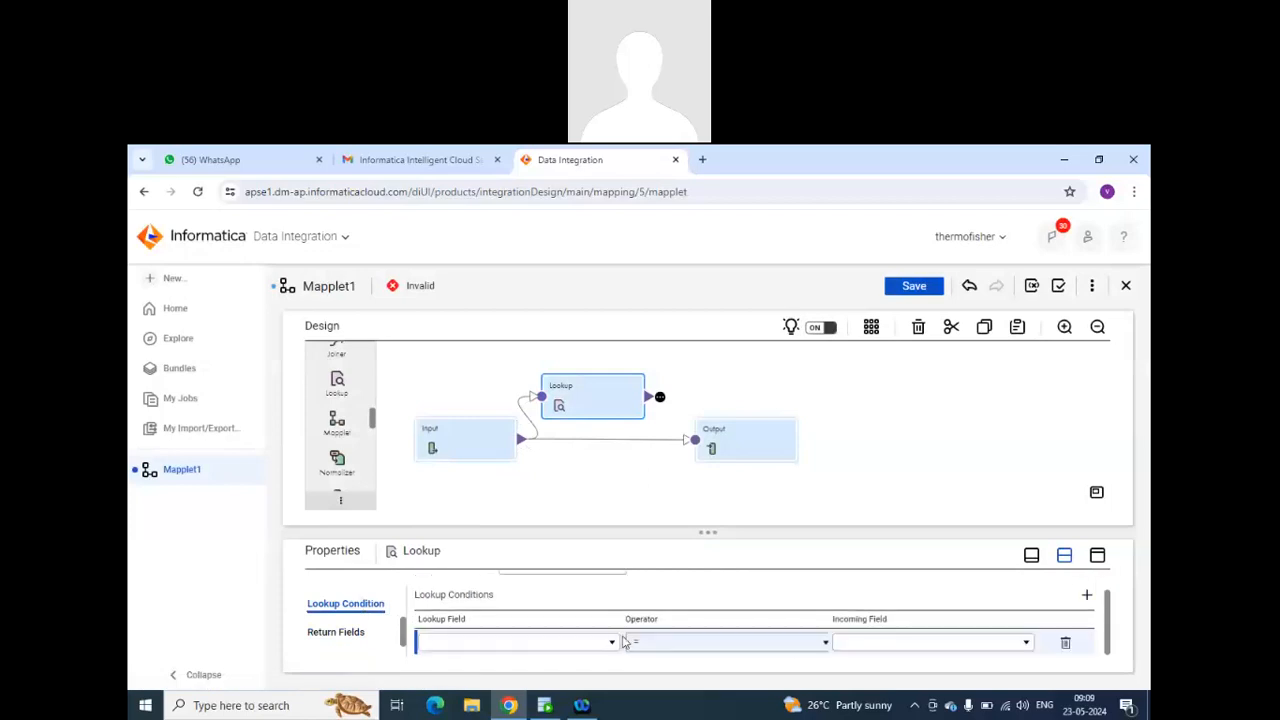
{"action": "left_click", "coordinate": [612, 642]}
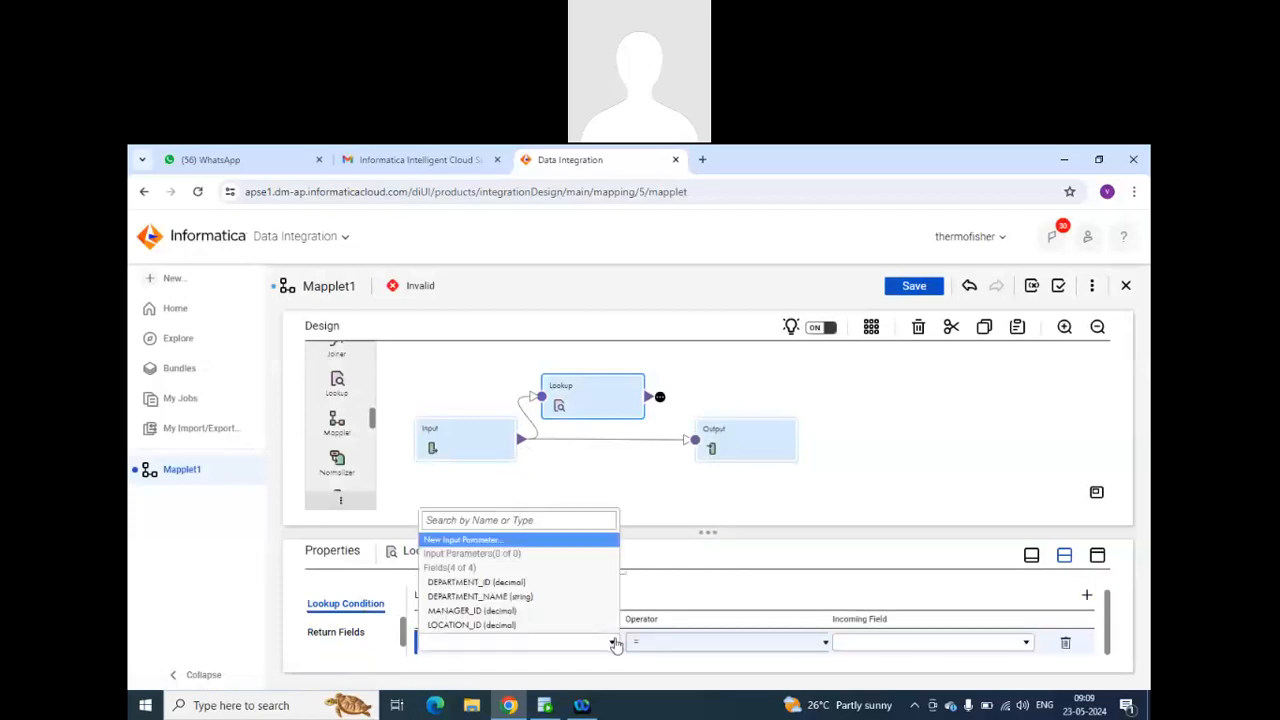
{"action": "left_click", "coordinate": [492, 583]}
{"action": "left_click", "coordinate": [913, 648]}
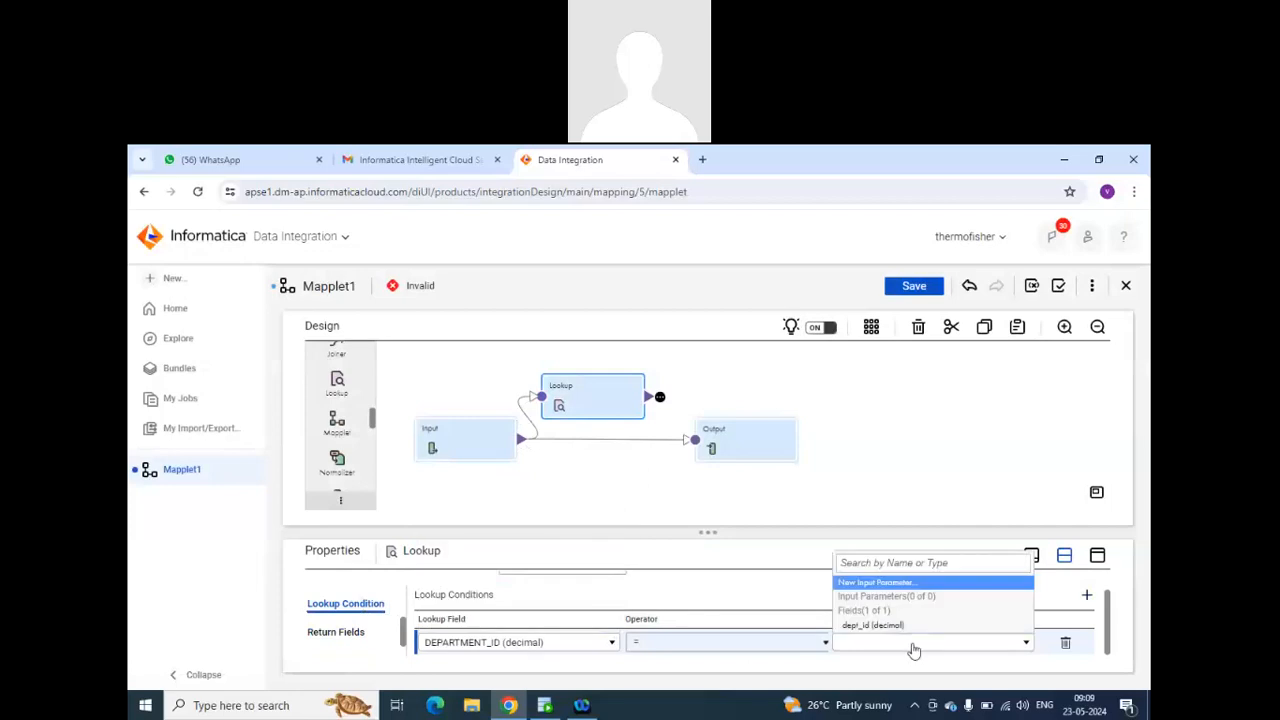
{"action": "left_click", "coordinate": [906, 626]}
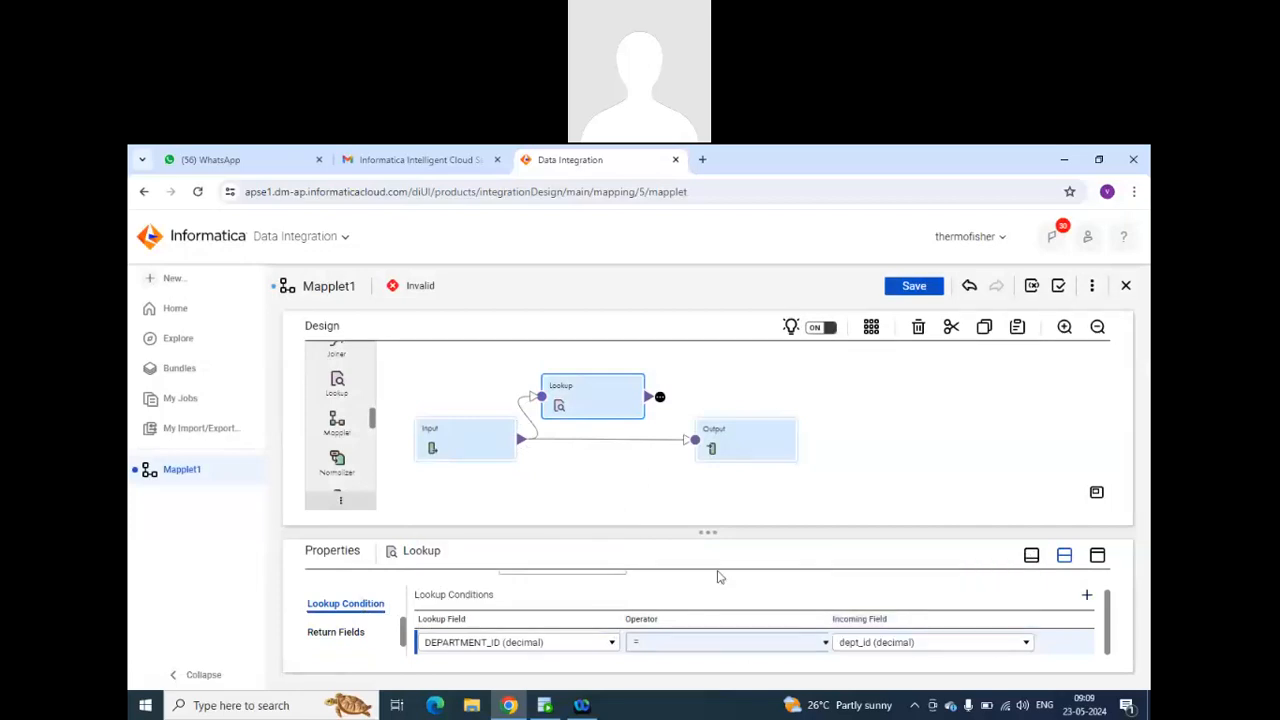
Select DEPARTMENT_NAME in the Lookup's return fields and link the Lookup to the Output transformation.
{"action": "left_click", "coordinate": [336, 632]}
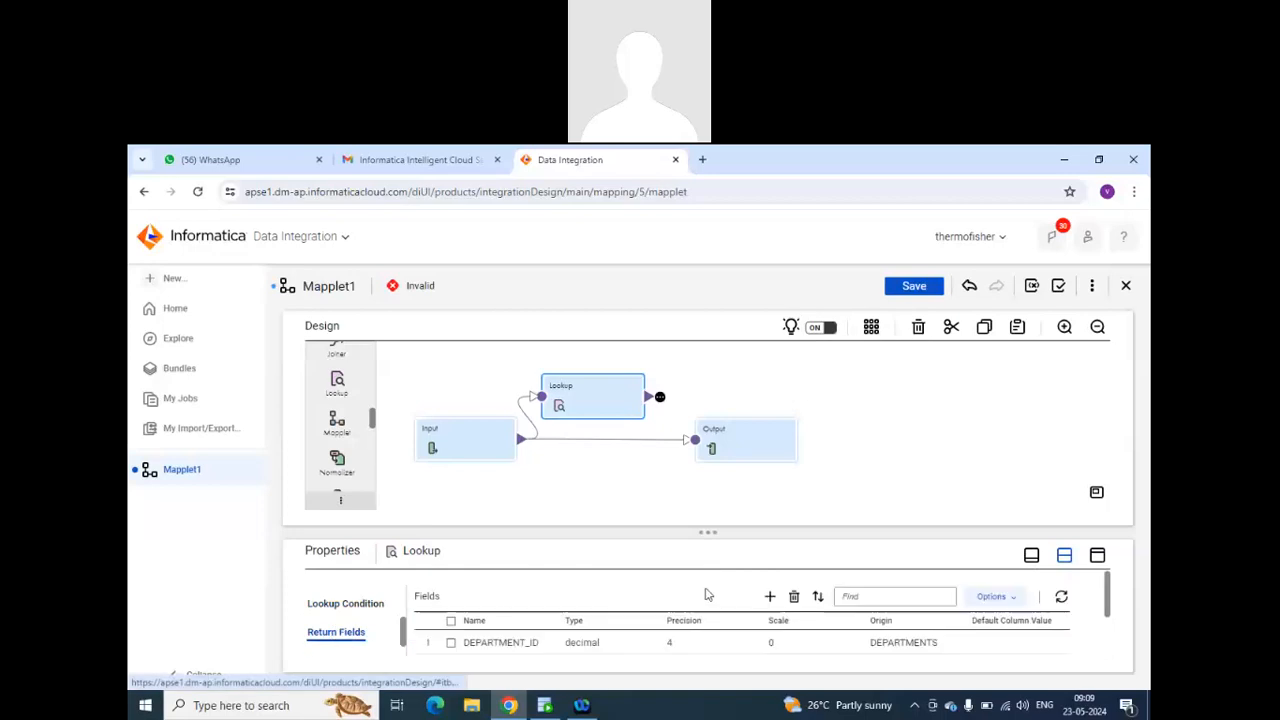
{"action": "scroll", "coordinate": [706, 594], "scroll_direction": "up", "scroll_amount": 1}
{"action": "scroll", "coordinate": [706, 594], "scroll_direction": "down", "scroll_amount": 1}
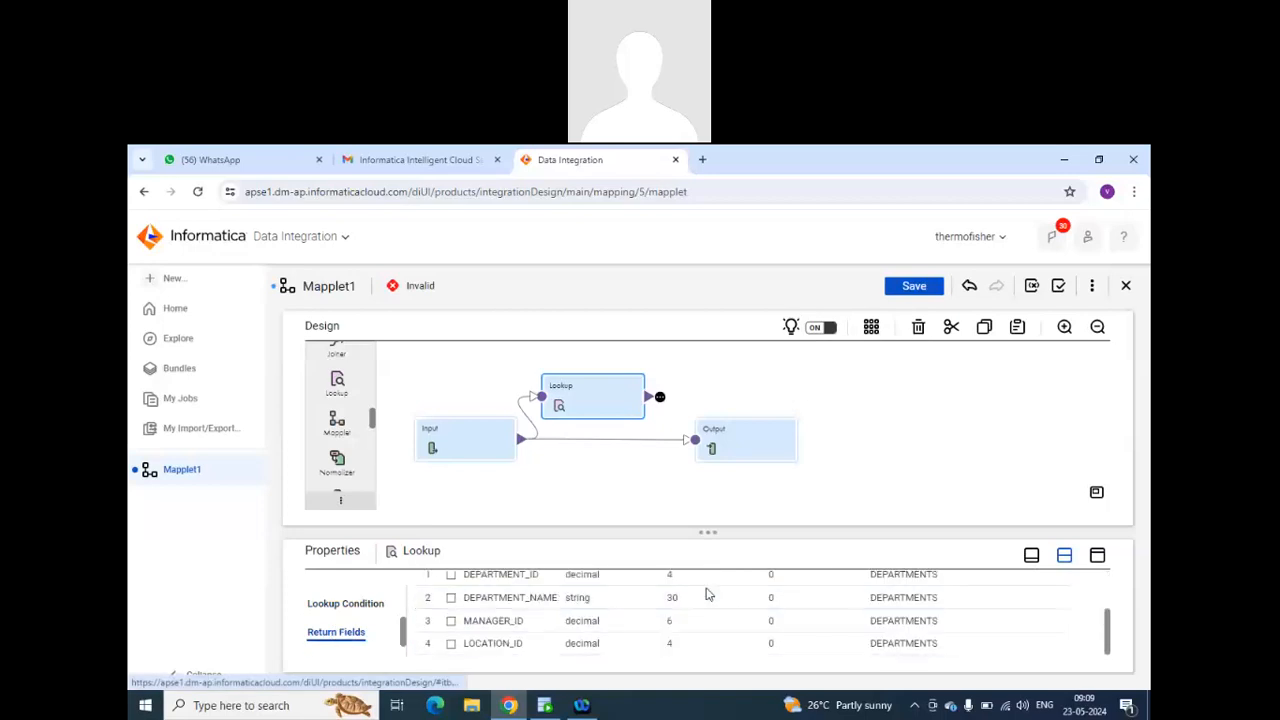
{"action": "left_click", "coordinate": [451, 598]}
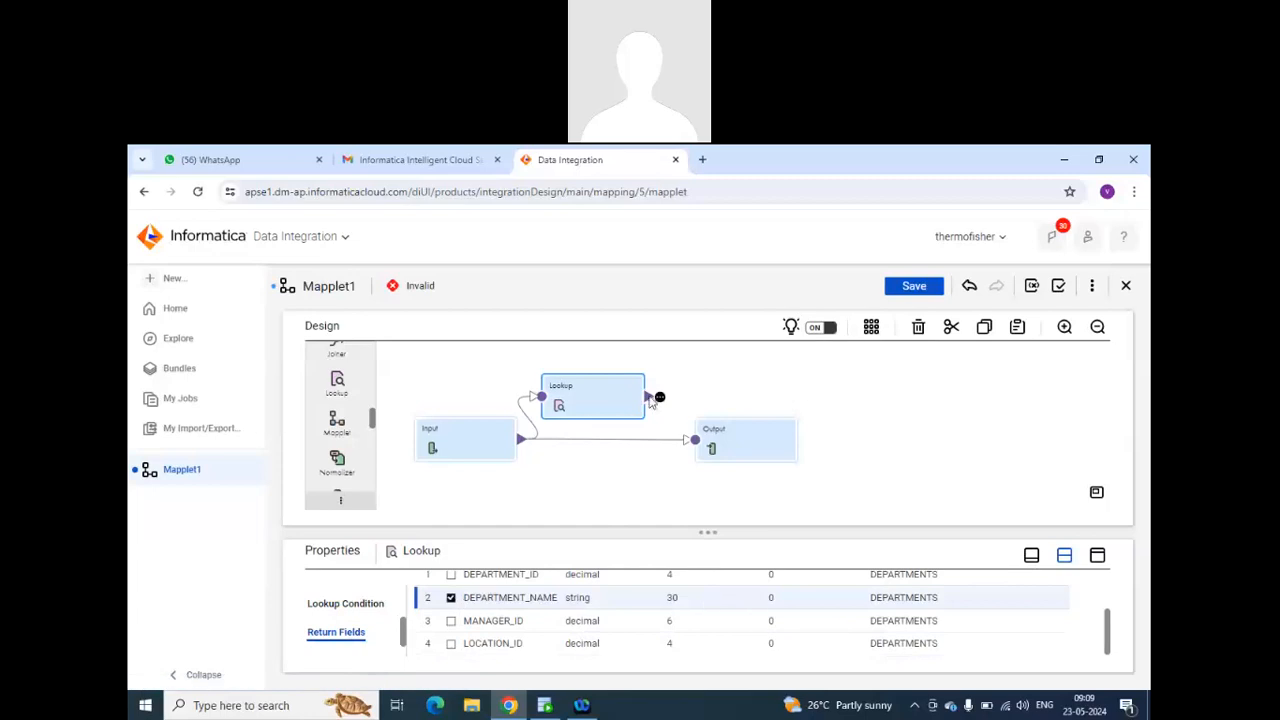
{"action": "left_click_drag", "start_coordinate": [660, 397], "coordinate": [695, 441]}
Examine the Lookup's advanced properties and the incoming fields of the Output transformation.
{"action": "scroll", "coordinate": [340, 625], "scroll_direction": "down", "scroll_amount": 2}
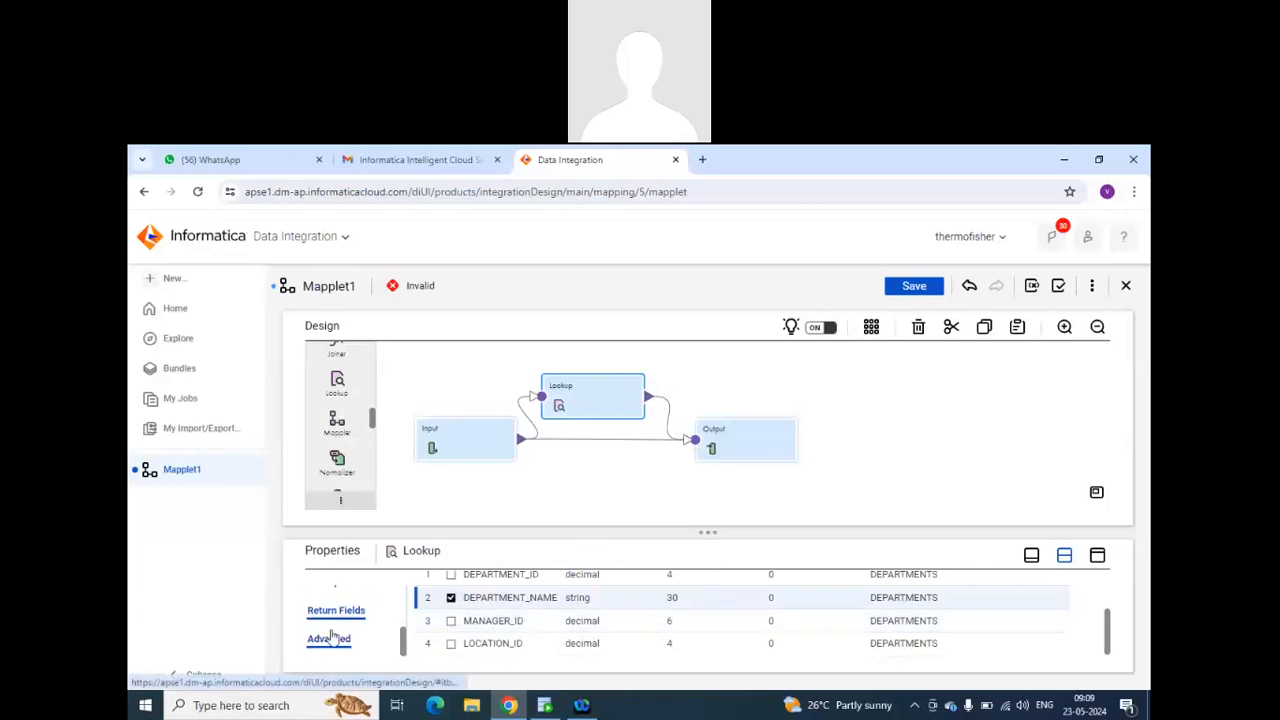
{"action": "left_click", "coordinate": [329, 638]}
{"action": "scroll", "coordinate": [561, 610], "scroll_direction": "down", "scroll_amount": 5}
{"action": "scroll", "coordinate": [561, 610], "scroll_direction": "up", "scroll_amount": 5}
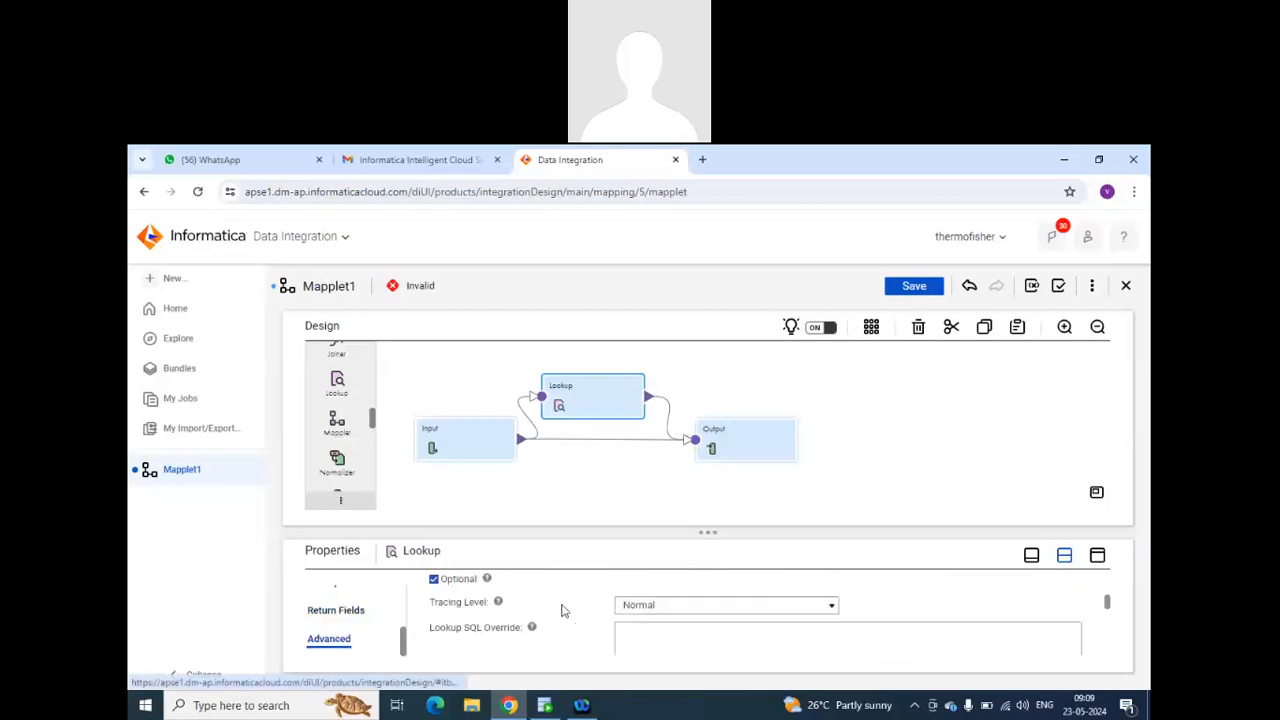
{"action": "left_click", "coordinate": [740, 430]}
{"action": "left_click", "coordinate": [331, 624]}
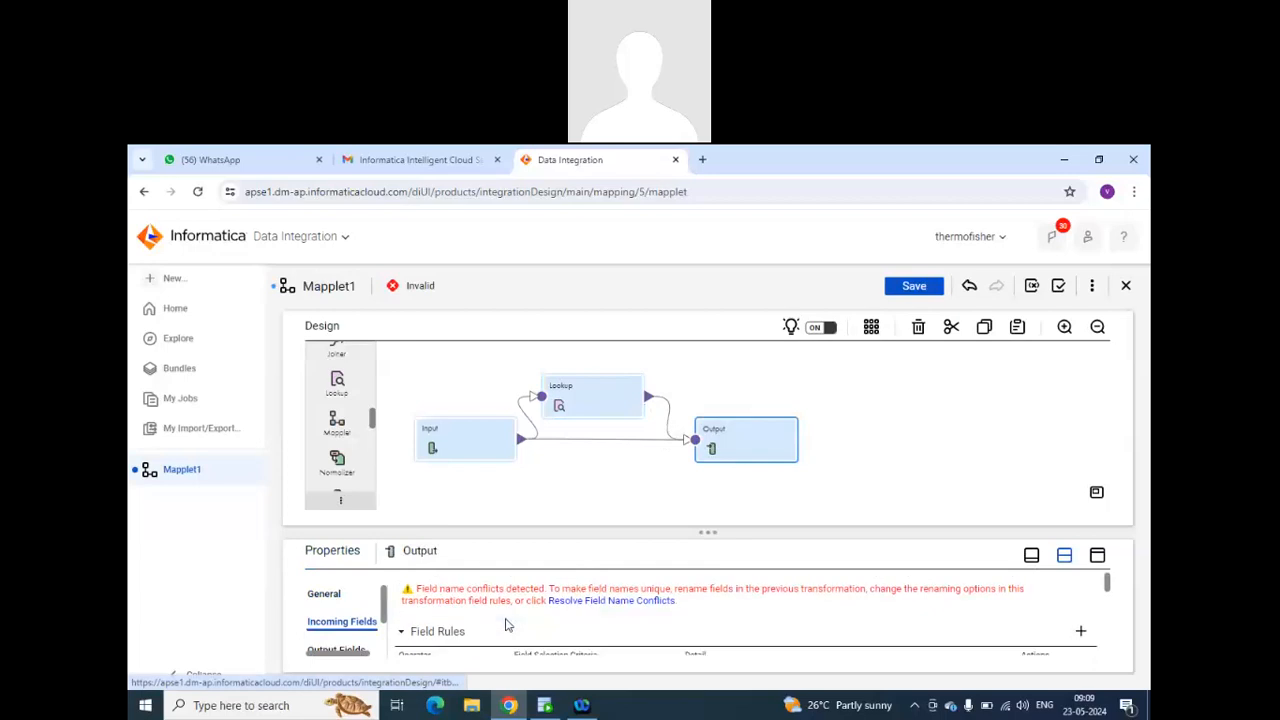
{"action": "scroll", "coordinate": [505, 624], "scroll_direction": "down", "scroll_amount": 6}
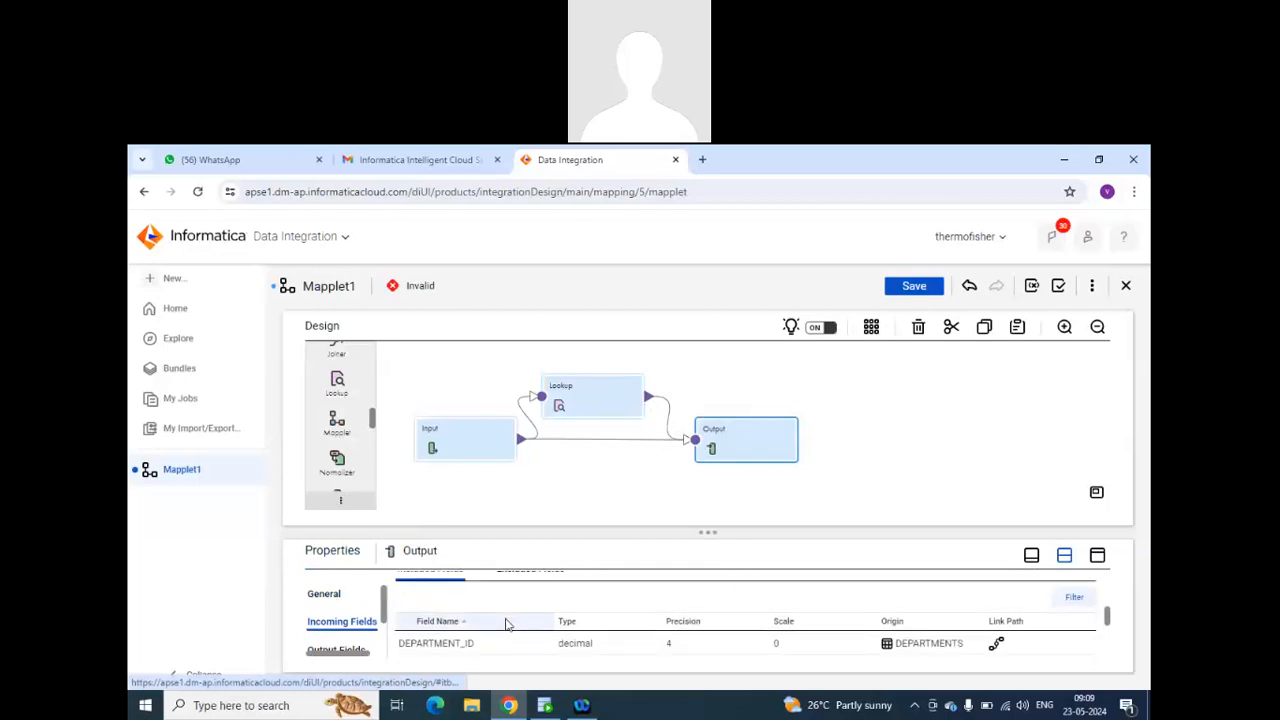
{"action": "scroll", "coordinate": [505, 624], "scroll_direction": "down", "scroll_amount": 2}
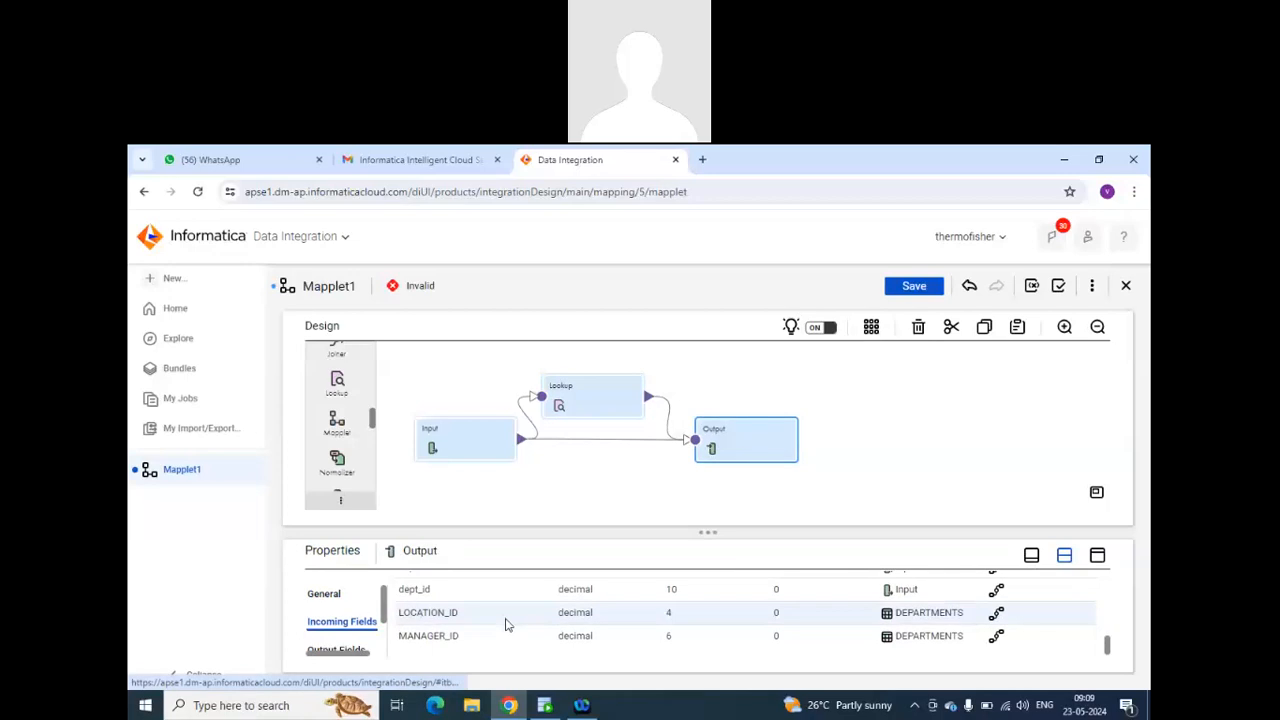
{"action": "scroll", "coordinate": [505, 624], "scroll_direction": "up", "scroll_amount": 5}
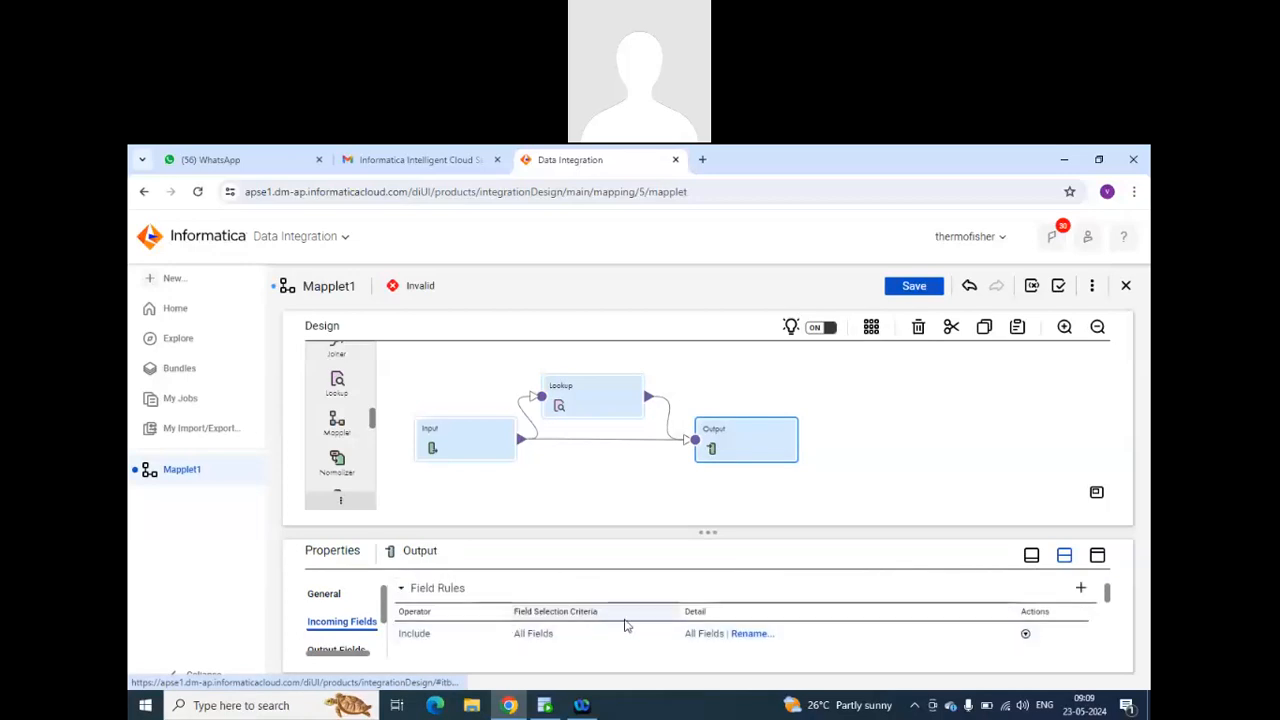
Change the Output's incoming field rule to include Named Fields, selecting only DEPARTMENT_ID and DEPARTMENT_NAME from DEPARTMENTS.
{"action": "left_click", "coordinate": [567, 634]}
{"action": "left_click", "coordinate": [567, 636]}
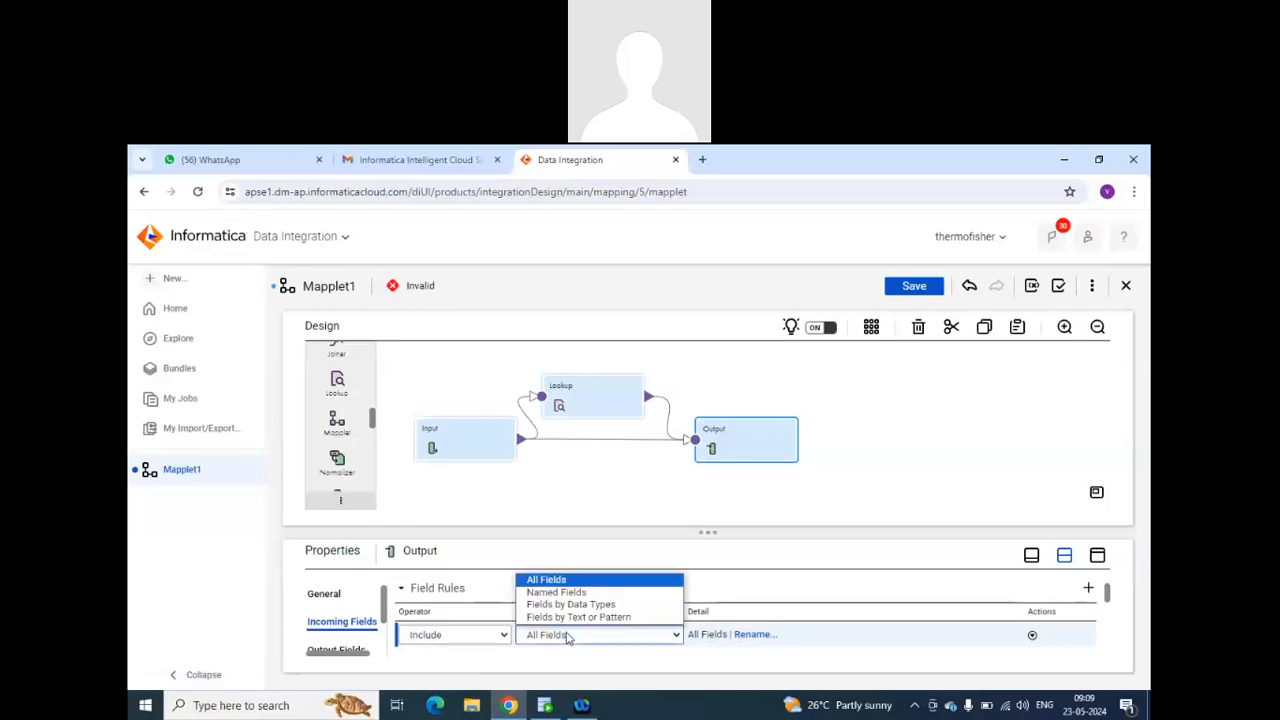
{"action": "left_click", "coordinate": [631, 592]}
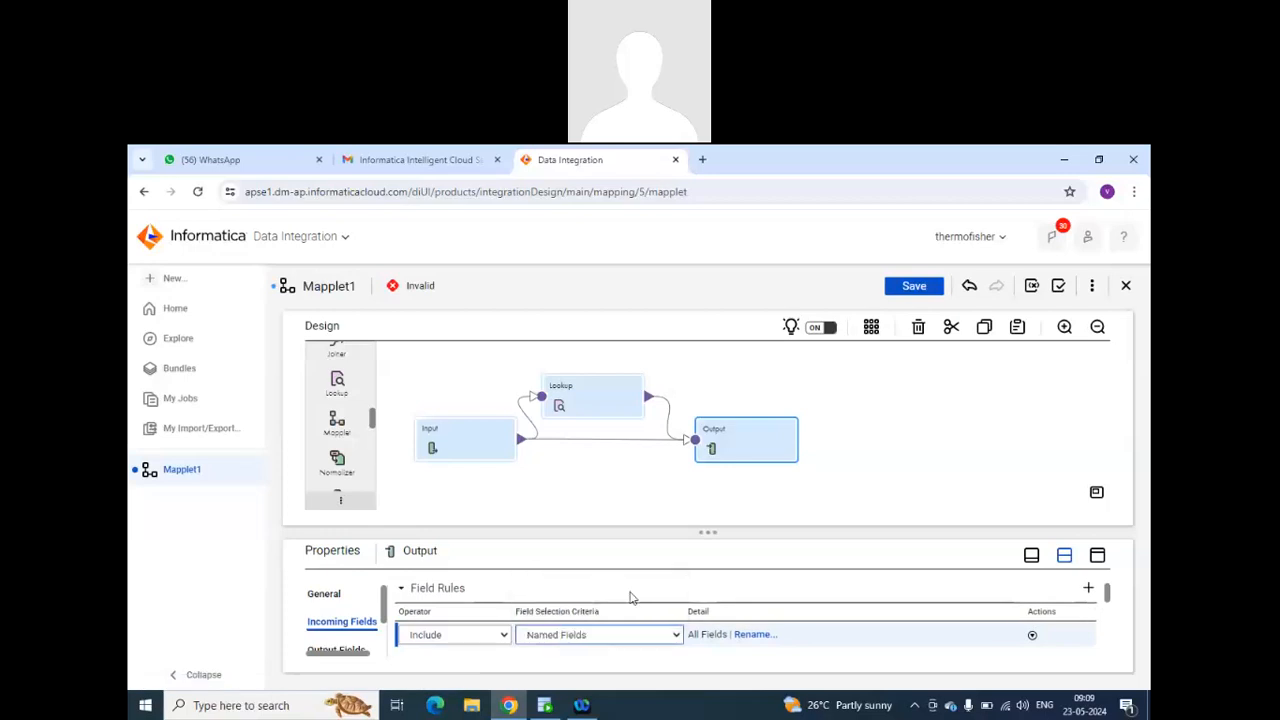
{"action": "left_click", "coordinate": [731, 636]}
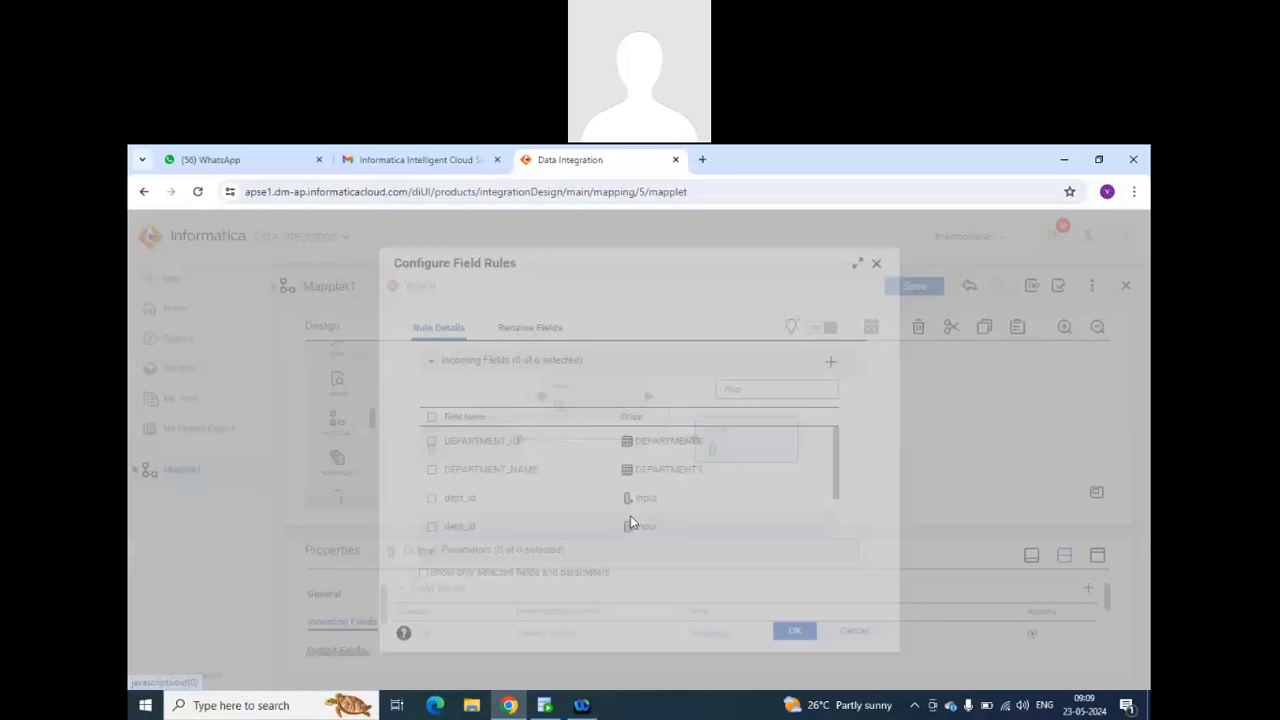
{"action": "left_click", "coordinate": [432, 469]}
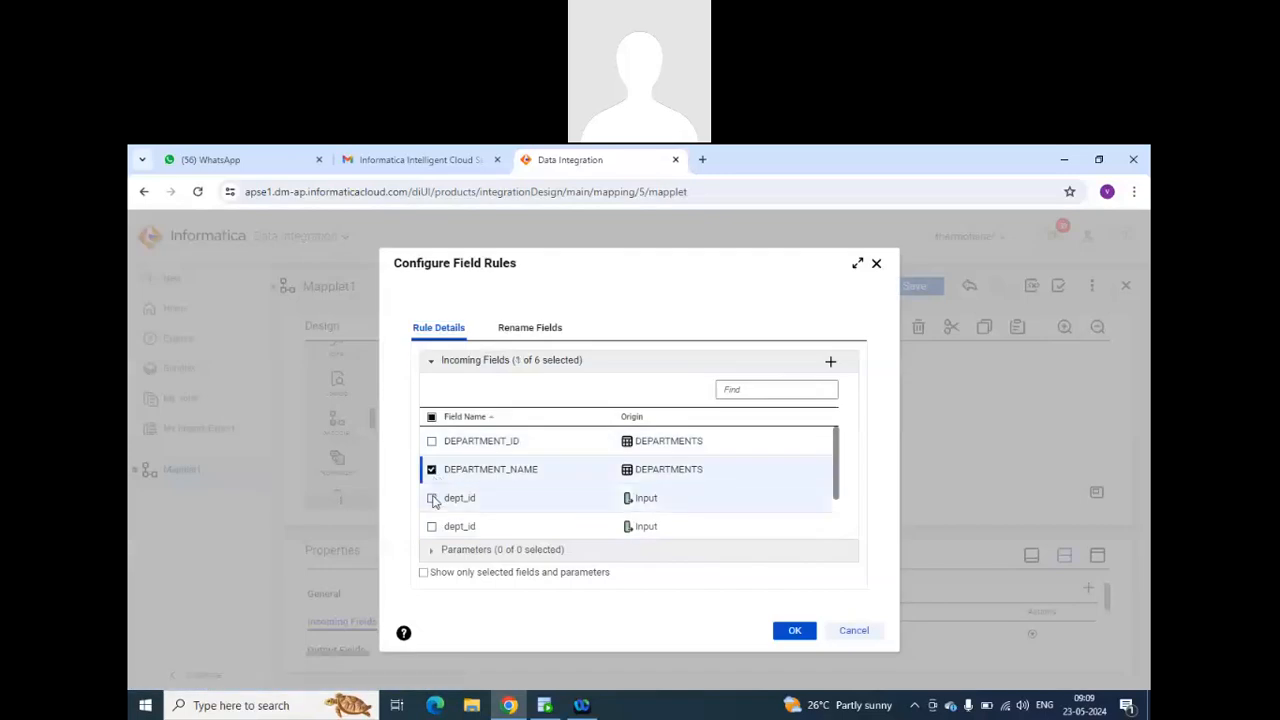
{"action": "left_click", "coordinate": [432, 498]}
{"action": "left_click", "coordinate": [432, 499]}
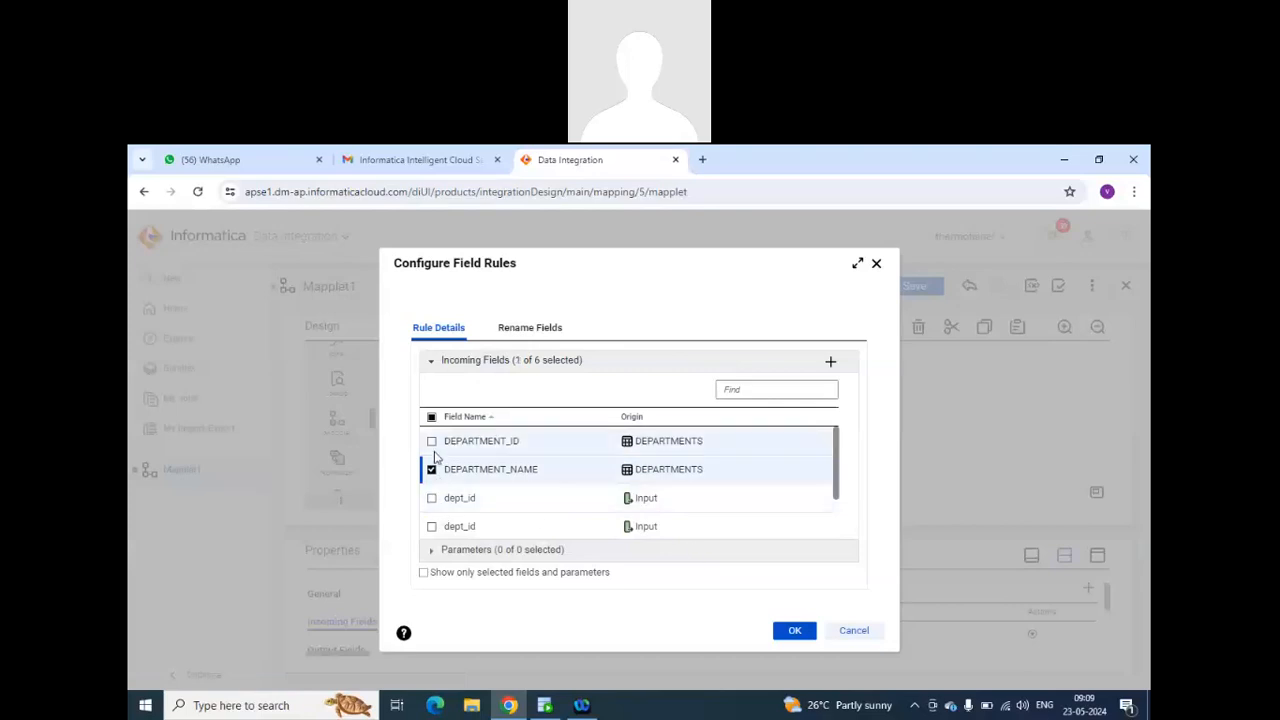
{"action": "left_click", "coordinate": [432, 442]}
{"action": "scroll", "coordinate": [584, 487], "scroll_direction": "down", "scroll_amount": 1}
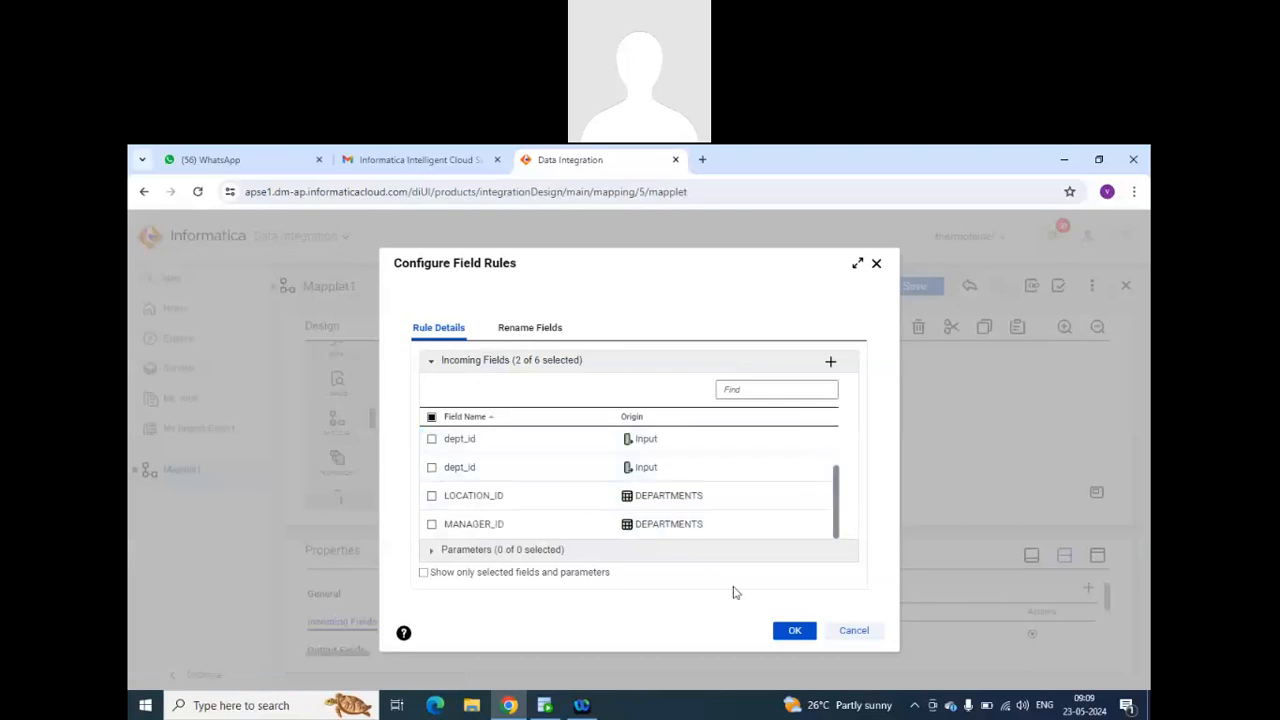
{"action": "left_click", "coordinate": [780, 630]}
{"action": "scroll", "coordinate": [771, 590], "scroll_direction": "down", "scroll_amount": 4}
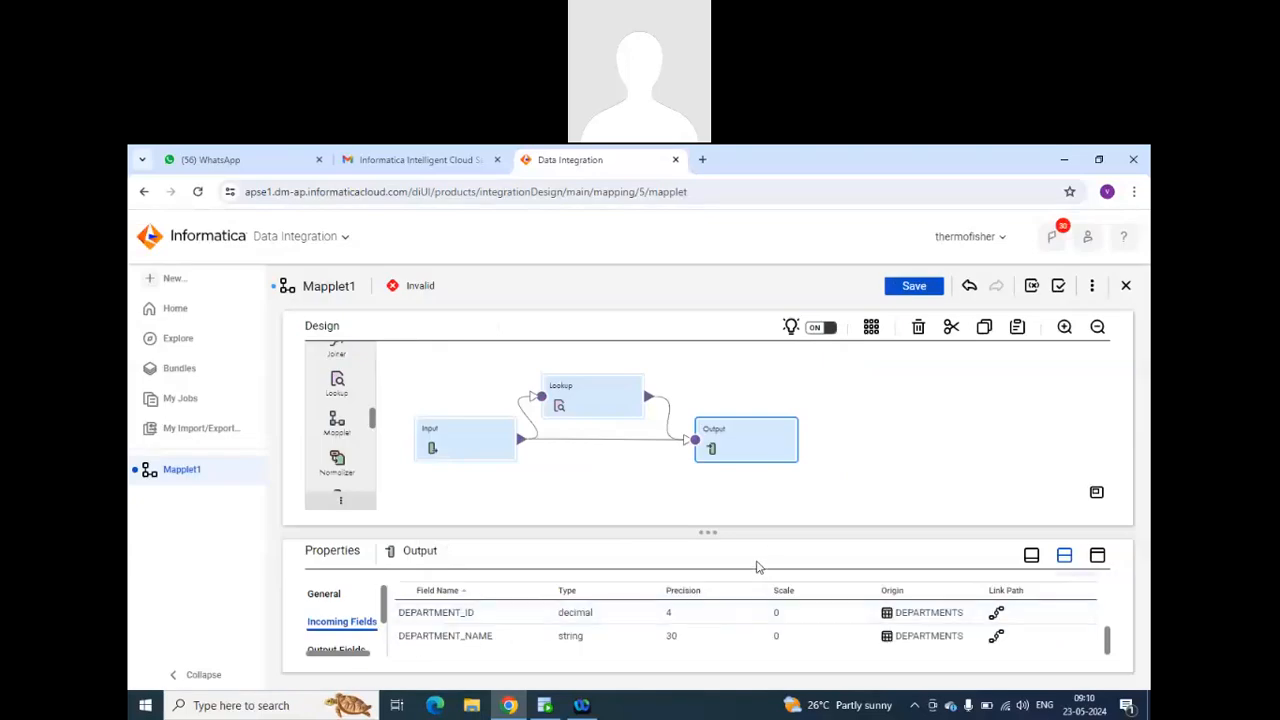
Save the mapplet and display its validation results.
{"action": "left_click", "coordinate": [908, 288]}
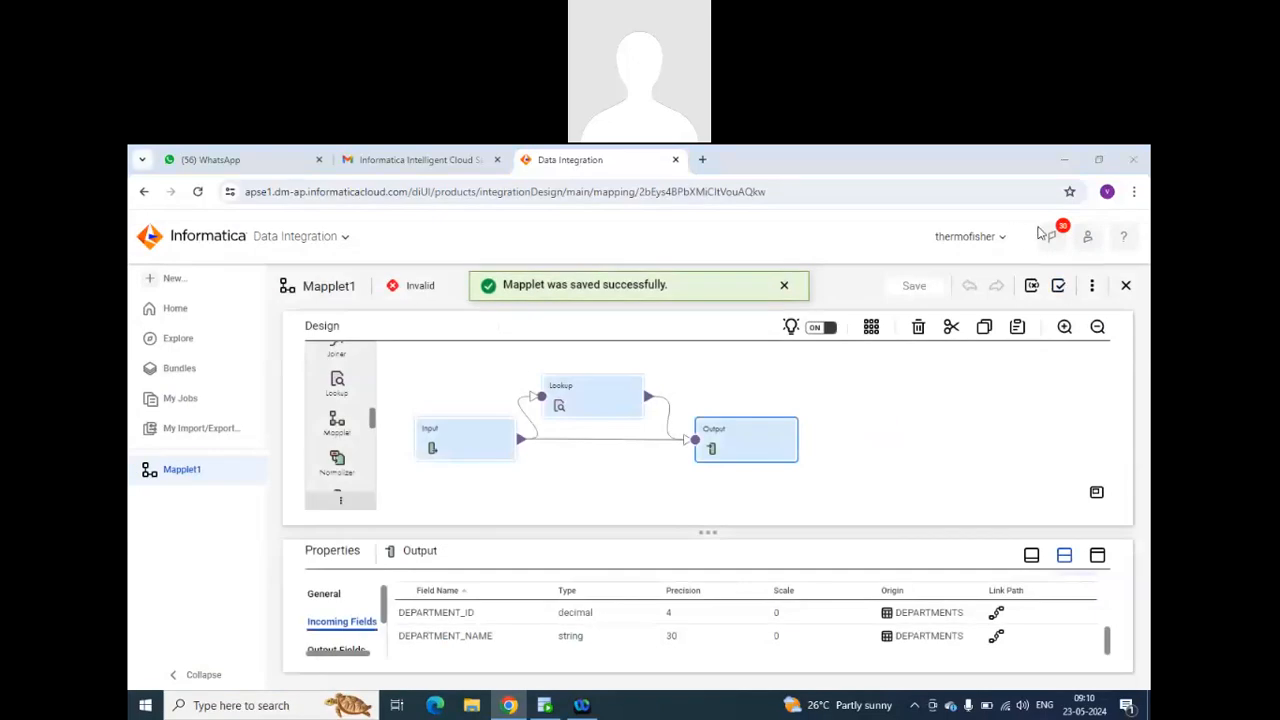
{"action": "left_click", "coordinate": [1060, 289]}
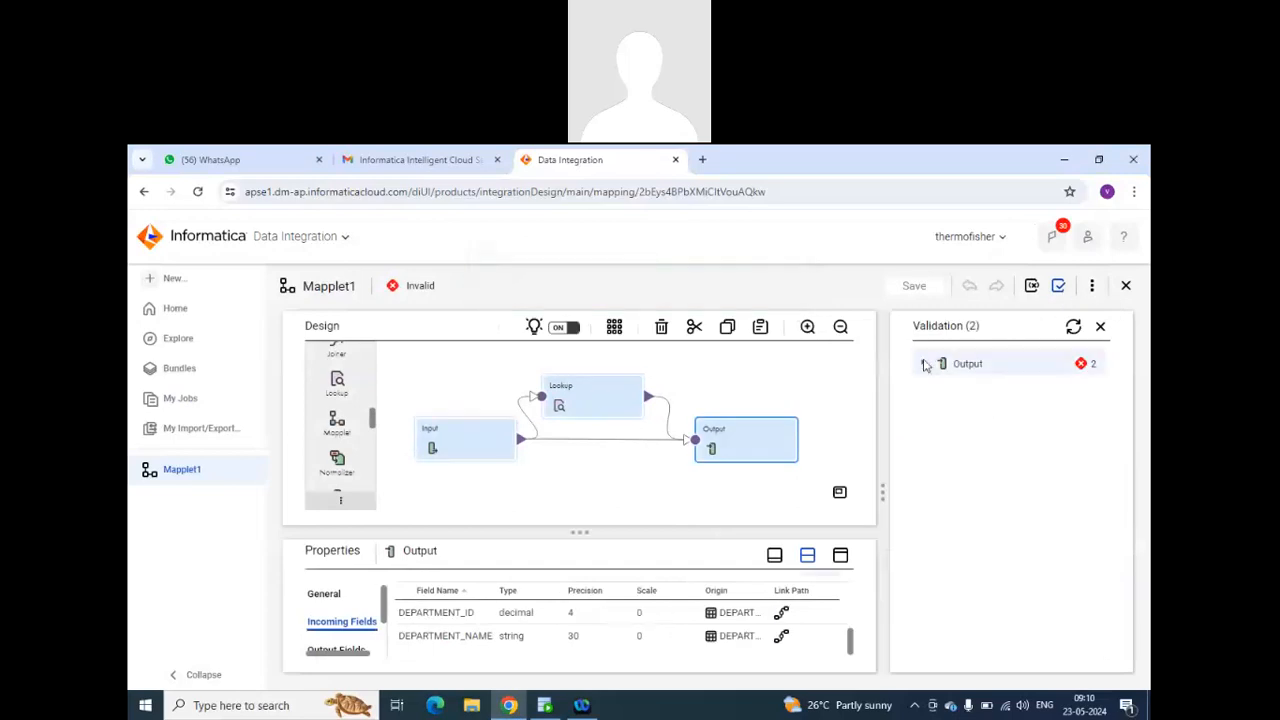
Expand the Output's validation errors and try to map its incoming fields with Smart Map.
{"action": "left_click", "coordinate": [924, 365]}
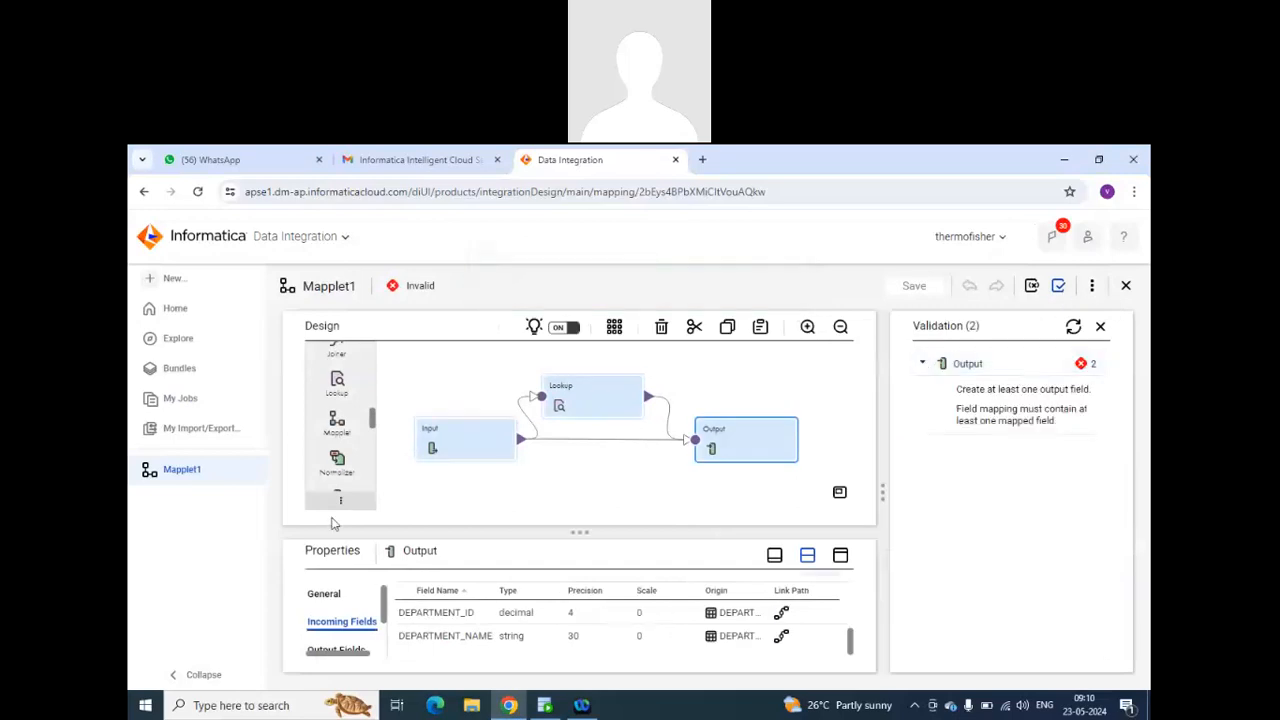
{"action": "scroll", "coordinate": [345, 615], "scroll_direction": "down", "scroll_amount": 2}
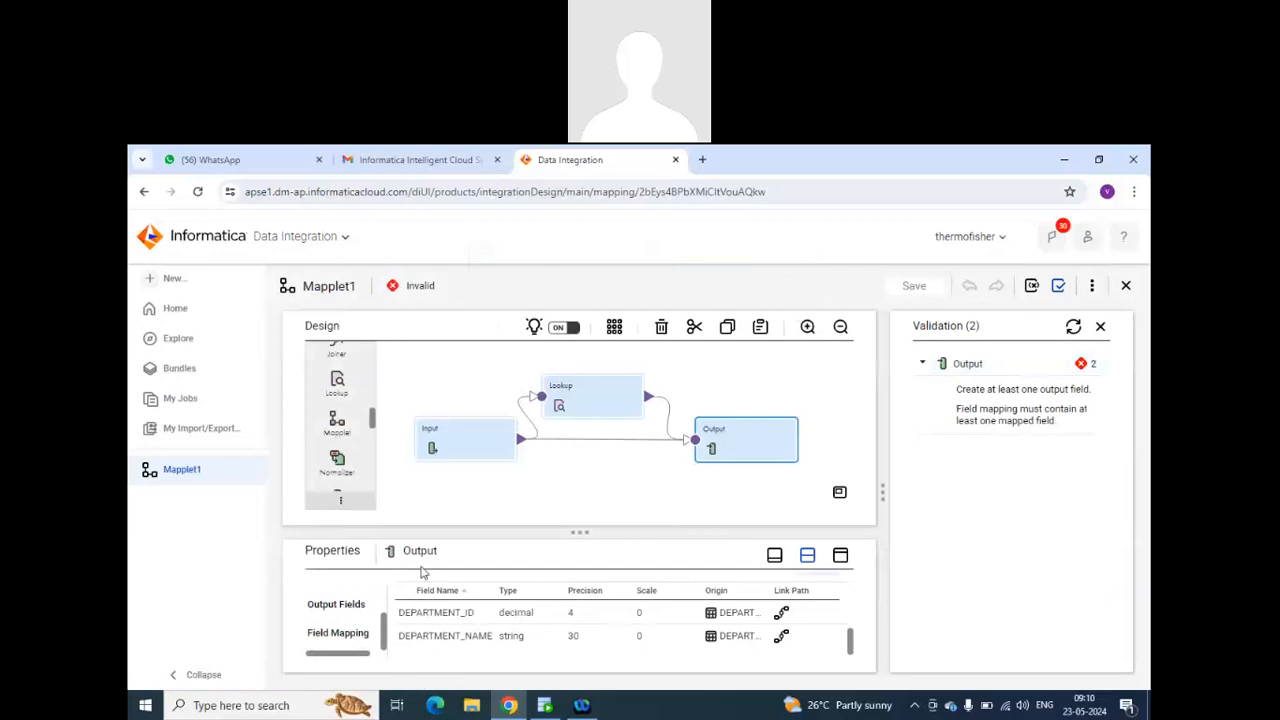
{"action": "left_click", "coordinate": [338, 633]}
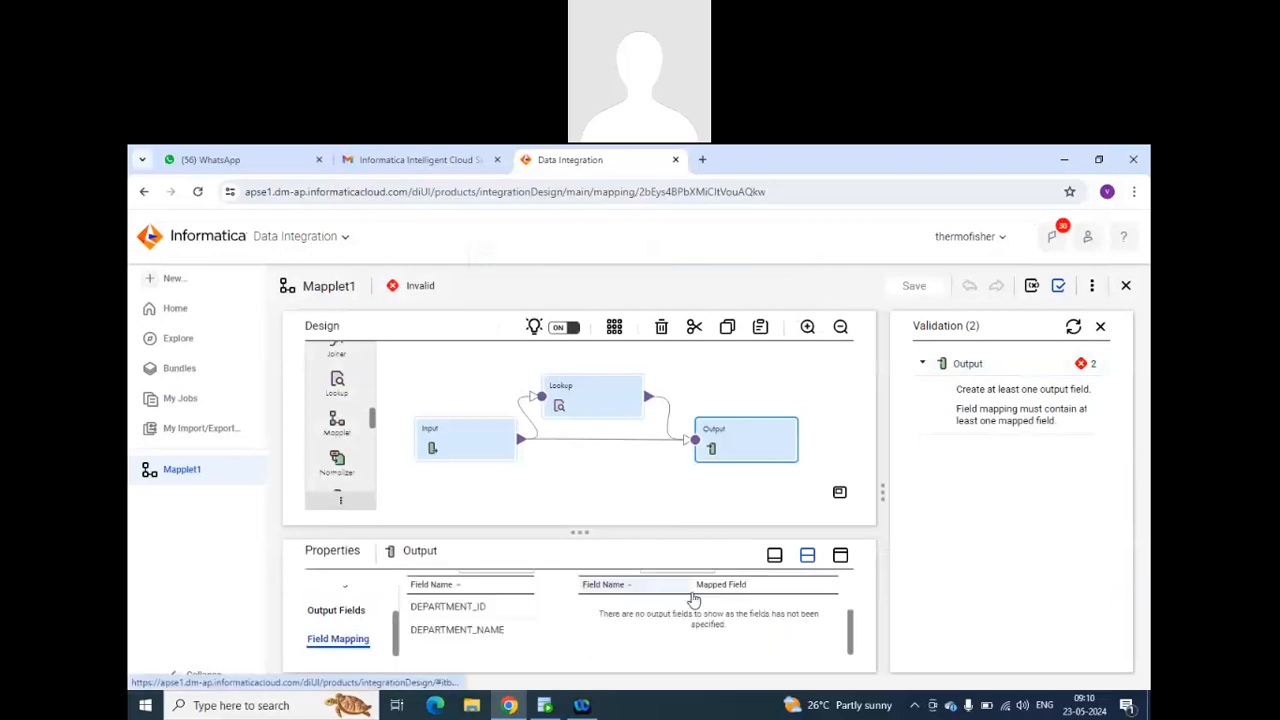
{"action": "scroll", "coordinate": [750, 600], "scroll_direction": "up", "scroll_amount": 2}
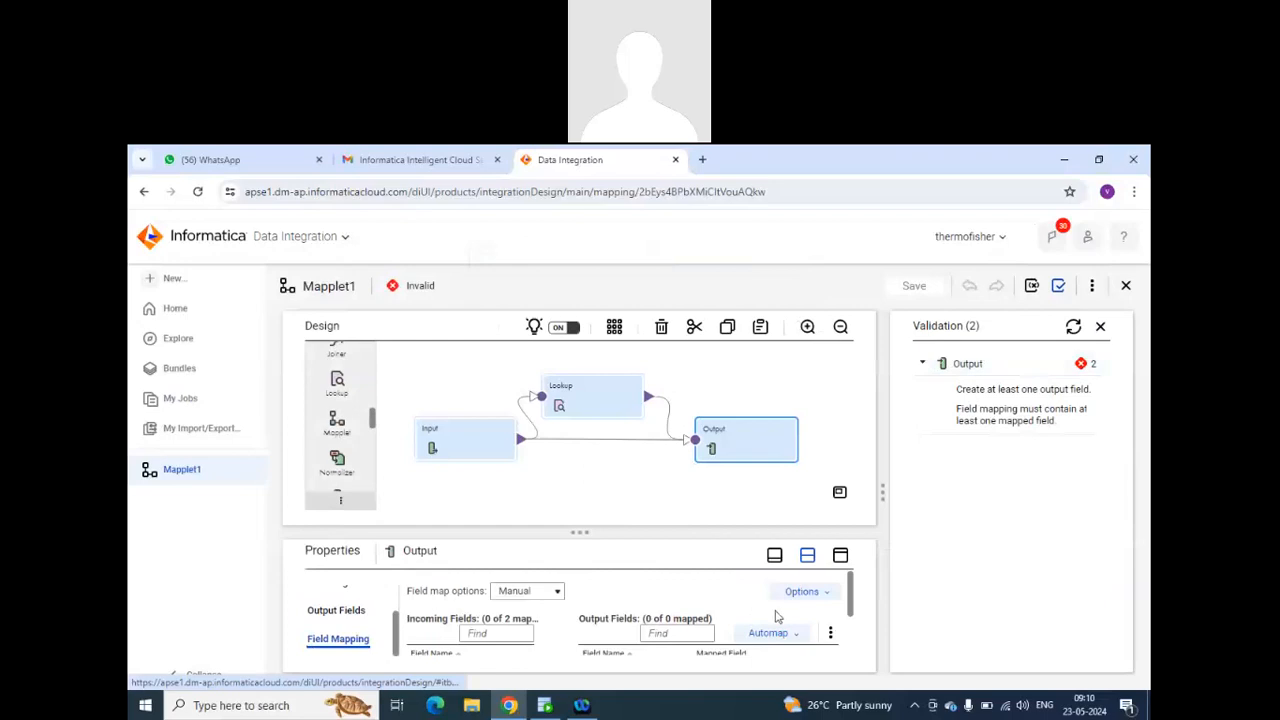
{"action": "left_click", "coordinate": [780, 636]}
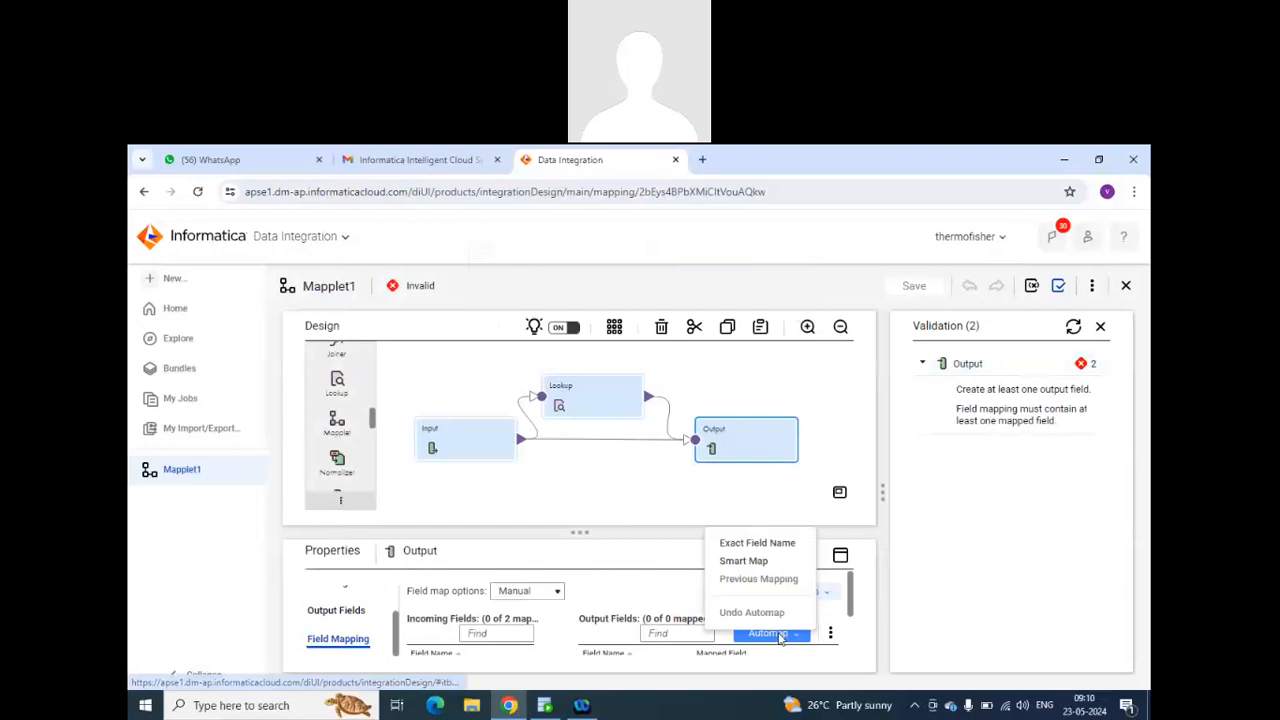
{"action": "left_click", "coordinate": [740, 571]}
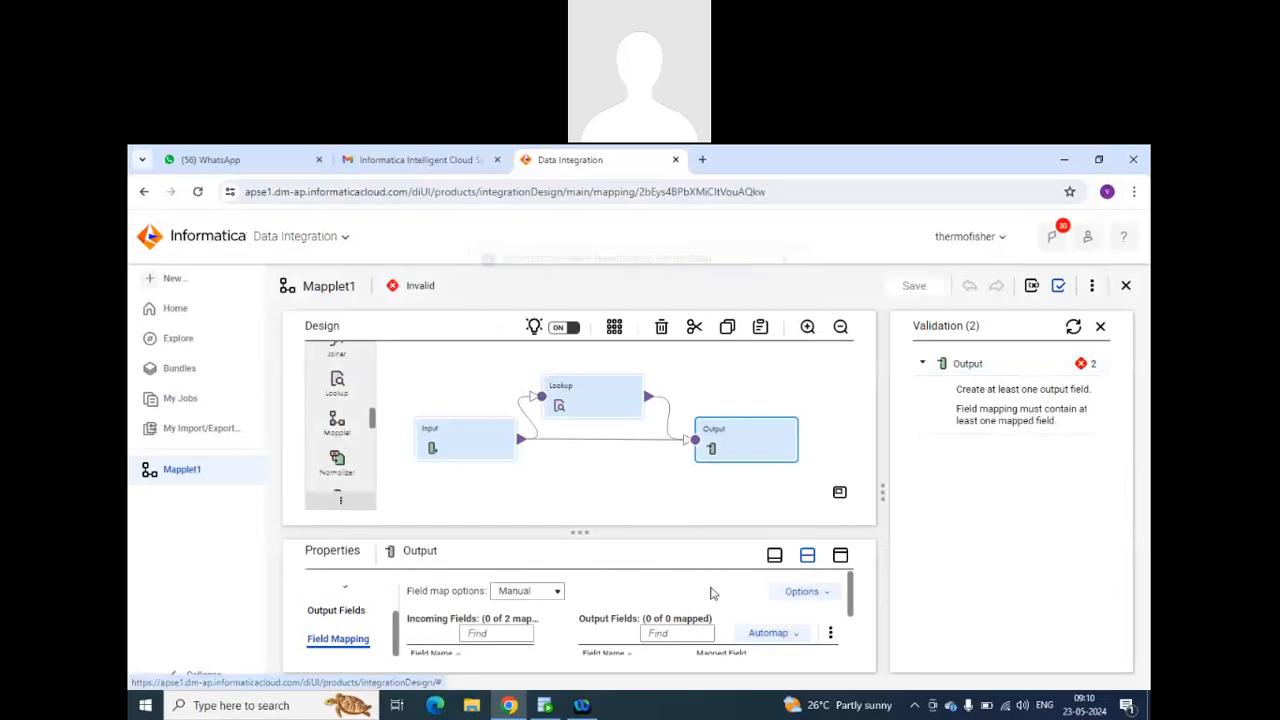
{"action": "scroll", "coordinate": [713, 610], "scroll_direction": "down", "scroll_amount": 2}
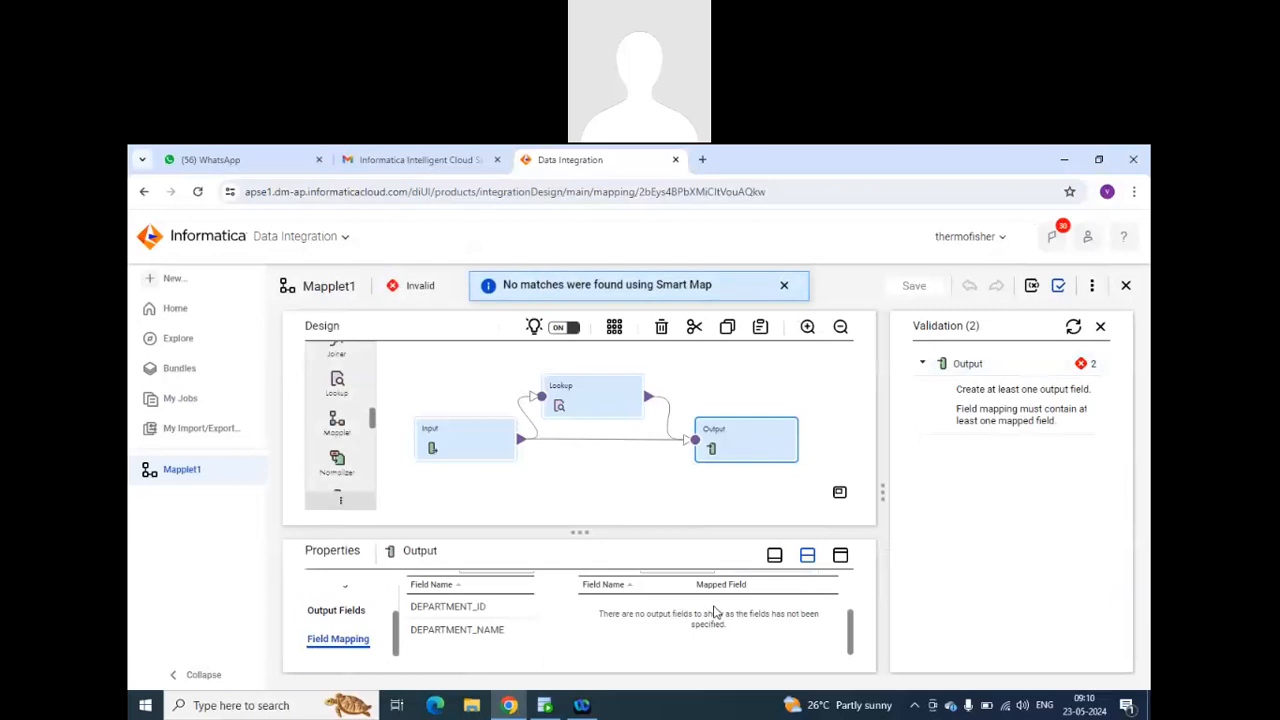
{"action": "left_click_drag", "start_coordinate": [455, 620], "coordinate": [645, 618]}
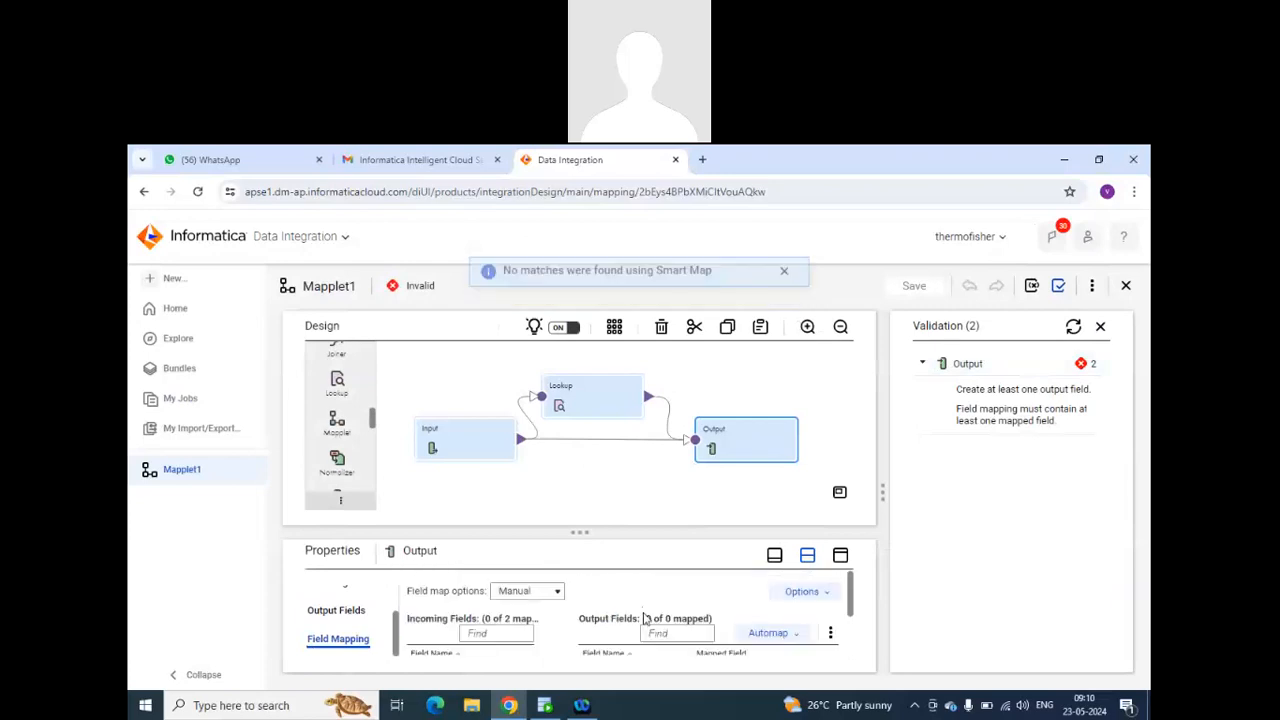
{"action": "scroll", "coordinate": [645, 615], "scroll_direction": "down", "scroll_amount": 2}
Add an output field named Dept_name to the Output transformation, type string with precision 30.
{"action": "left_click", "coordinate": [356, 615]}
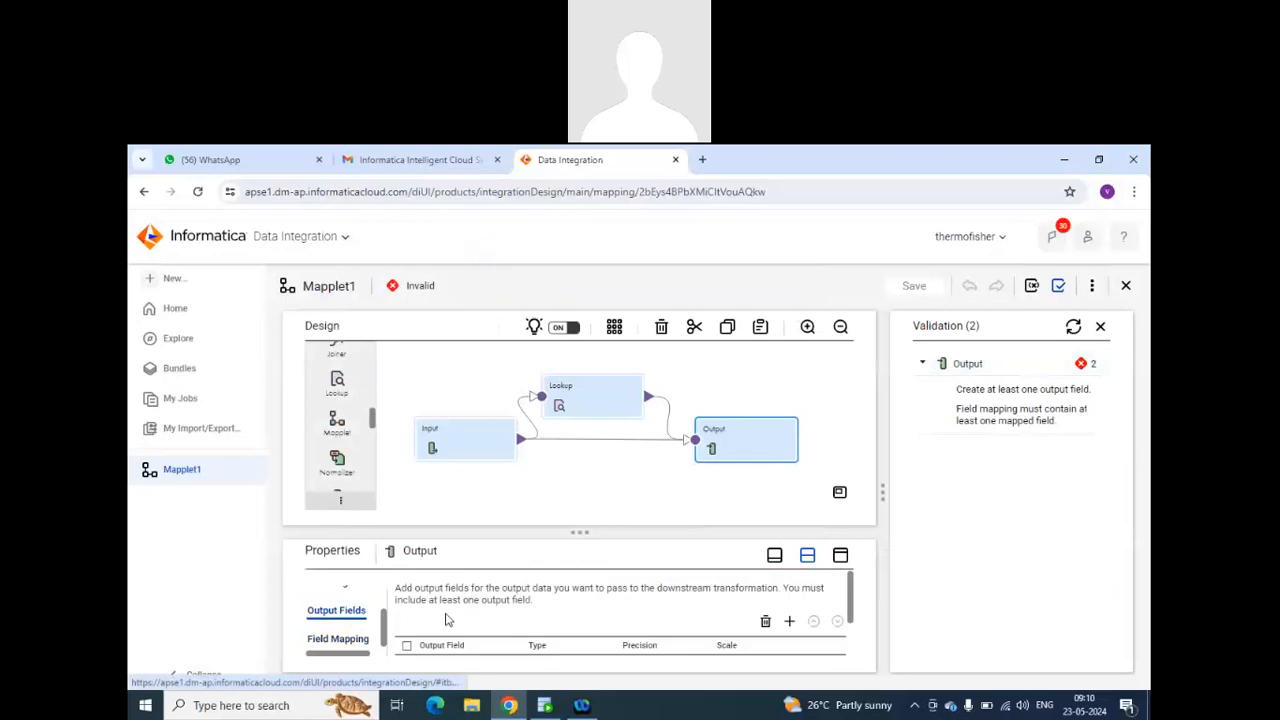
{"action": "scroll", "coordinate": [580, 605], "scroll_direction": "down", "scroll_amount": 2}
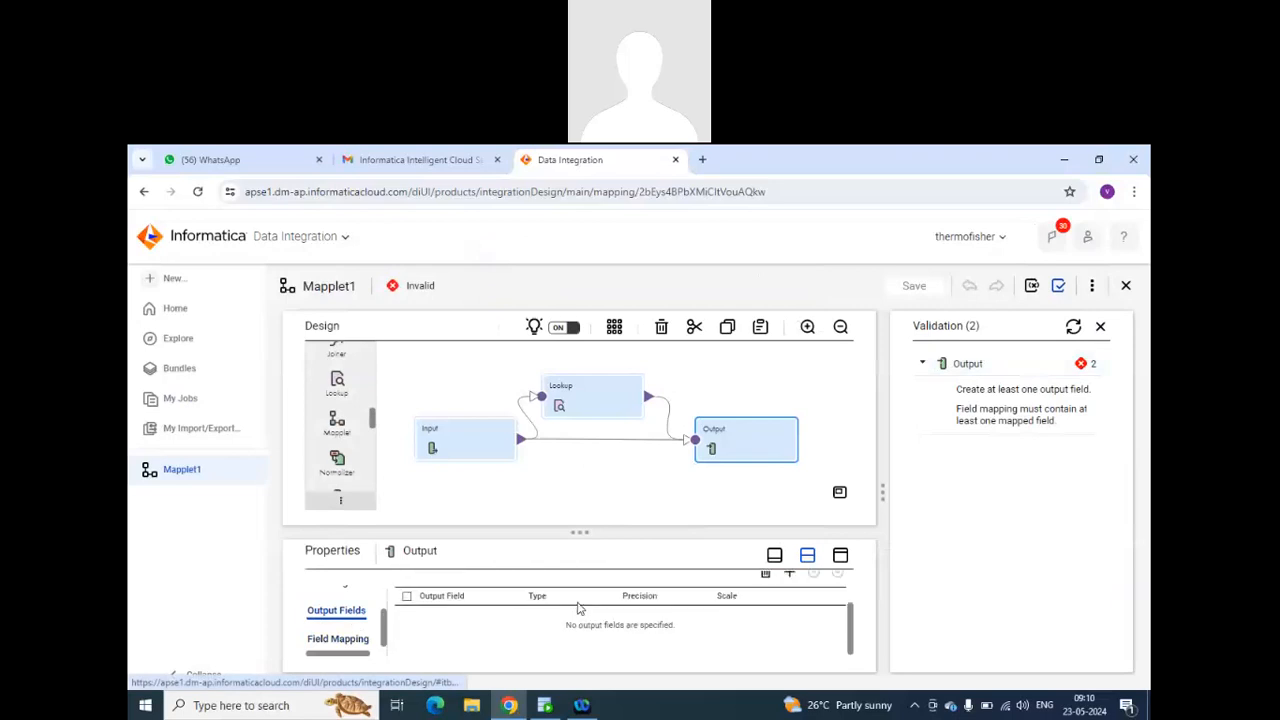
{"action": "left_click", "coordinate": [789, 573]}
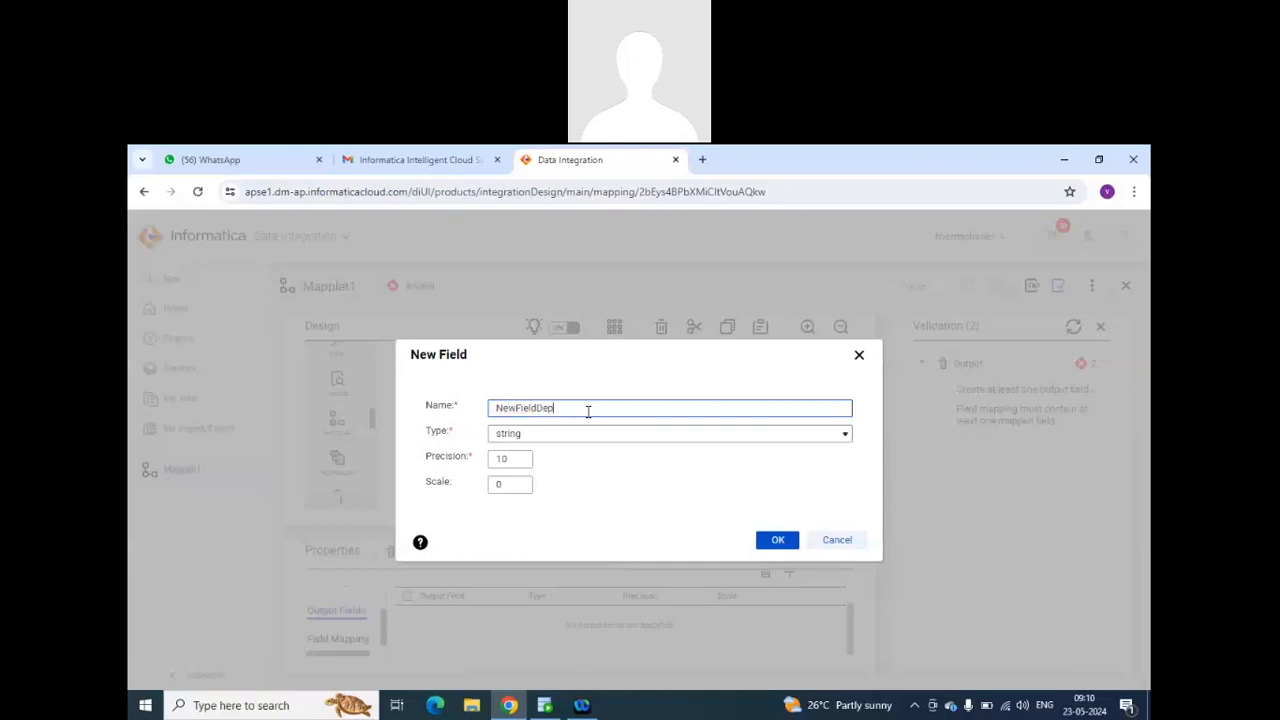
{"action": "key", "text": "ctrl+a"}
{"action": "key", "text": "BackSpace"}
{"action": "double_click", "coordinate": [515, 461]}
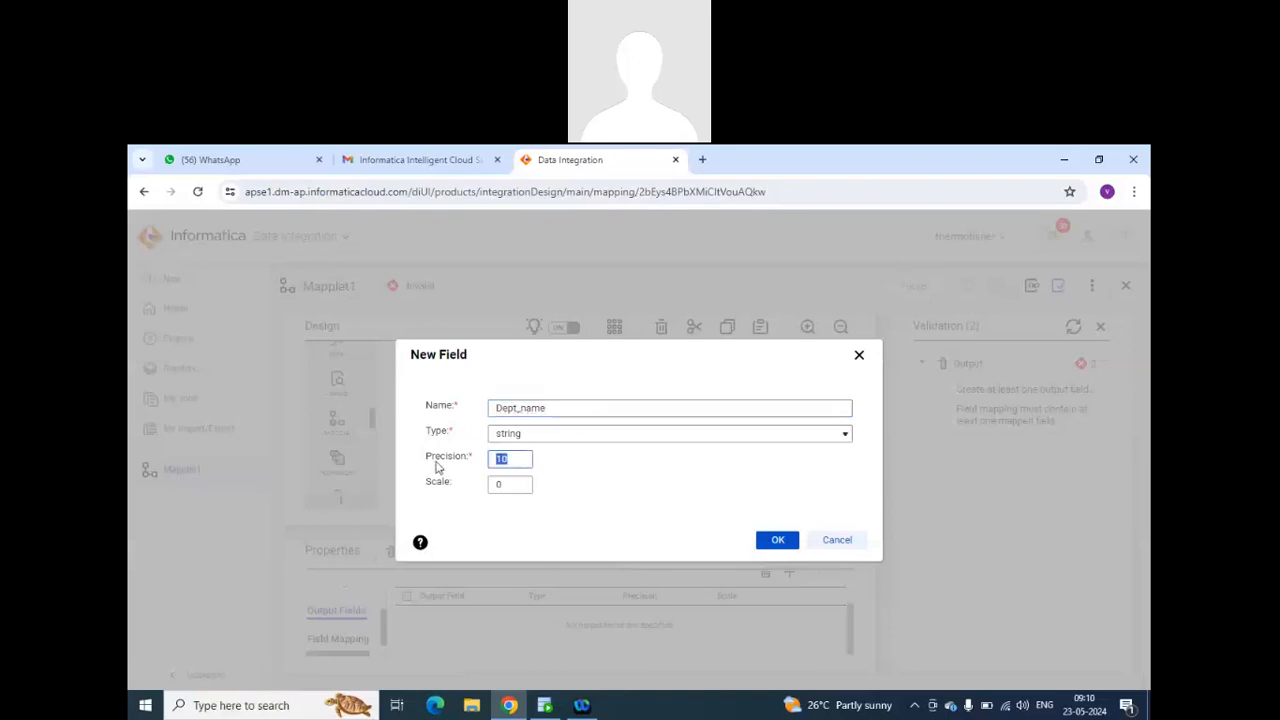
{"action": "type", "text": "30"}
{"action": "left_click", "coordinate": [777, 543]}
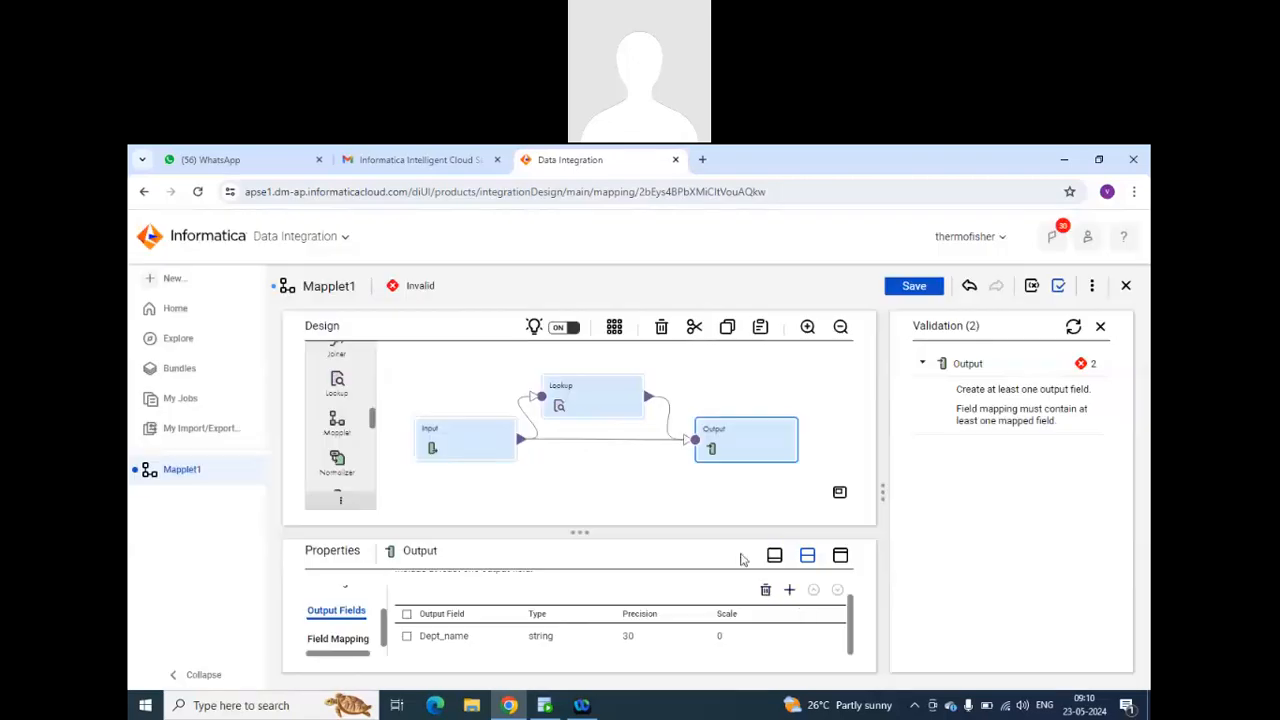
Add a second output field named dept_id to the Output transformation with type decimal.
{"action": "left_click", "coordinate": [789, 591]}
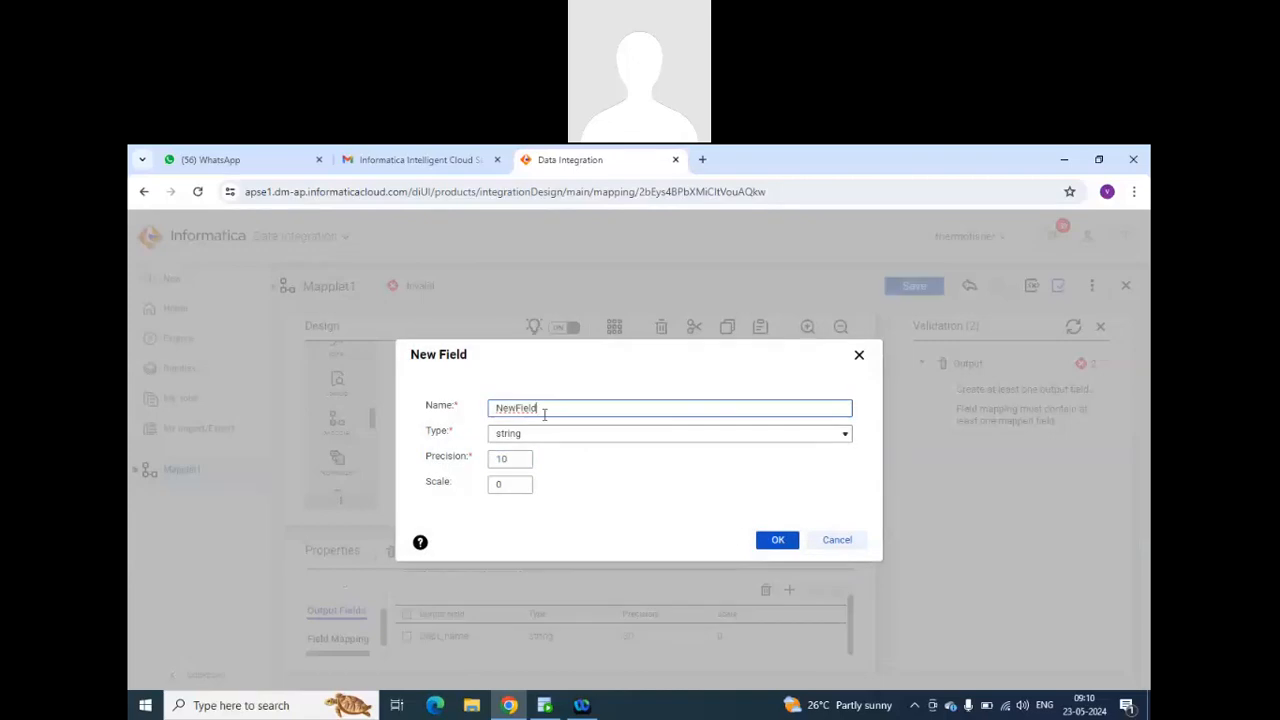
{"action": "double_click", "coordinate": [580, 412]}
{"action": "type", "text": "dept_id"}
{"action": "left_click", "coordinate": [528, 435]}
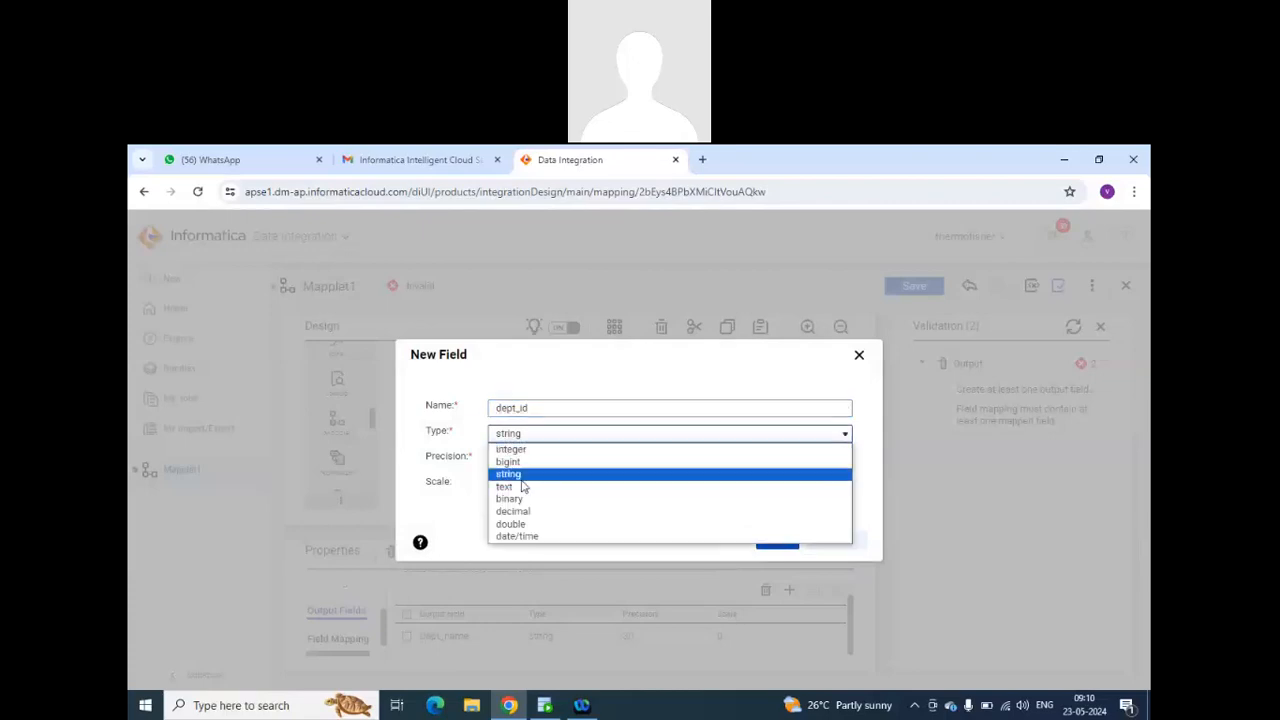
{"action": "left_click", "coordinate": [525, 512]}
{"action": "left_click", "coordinate": [773, 540]}
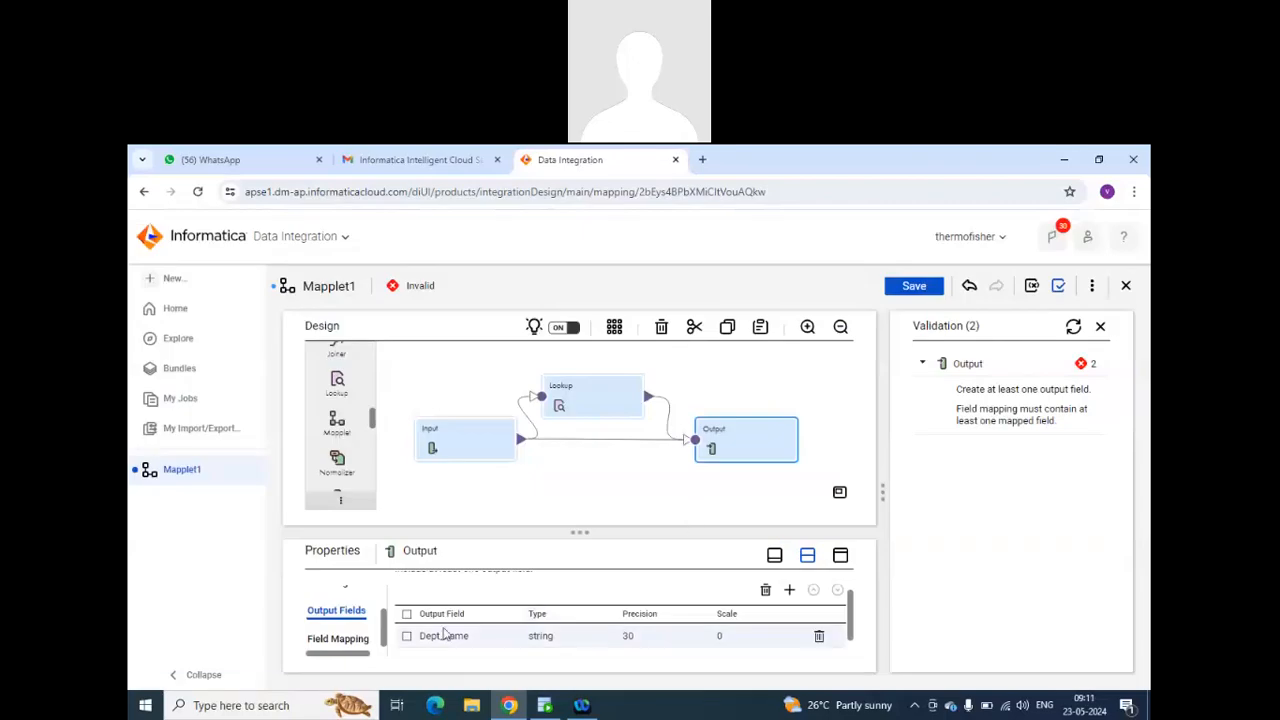
Automap the Output's department fields with Smart Map, and save and close the mapplet.
{"action": "left_click", "coordinate": [340, 640]}
{"action": "left_click", "coordinate": [768, 628]}
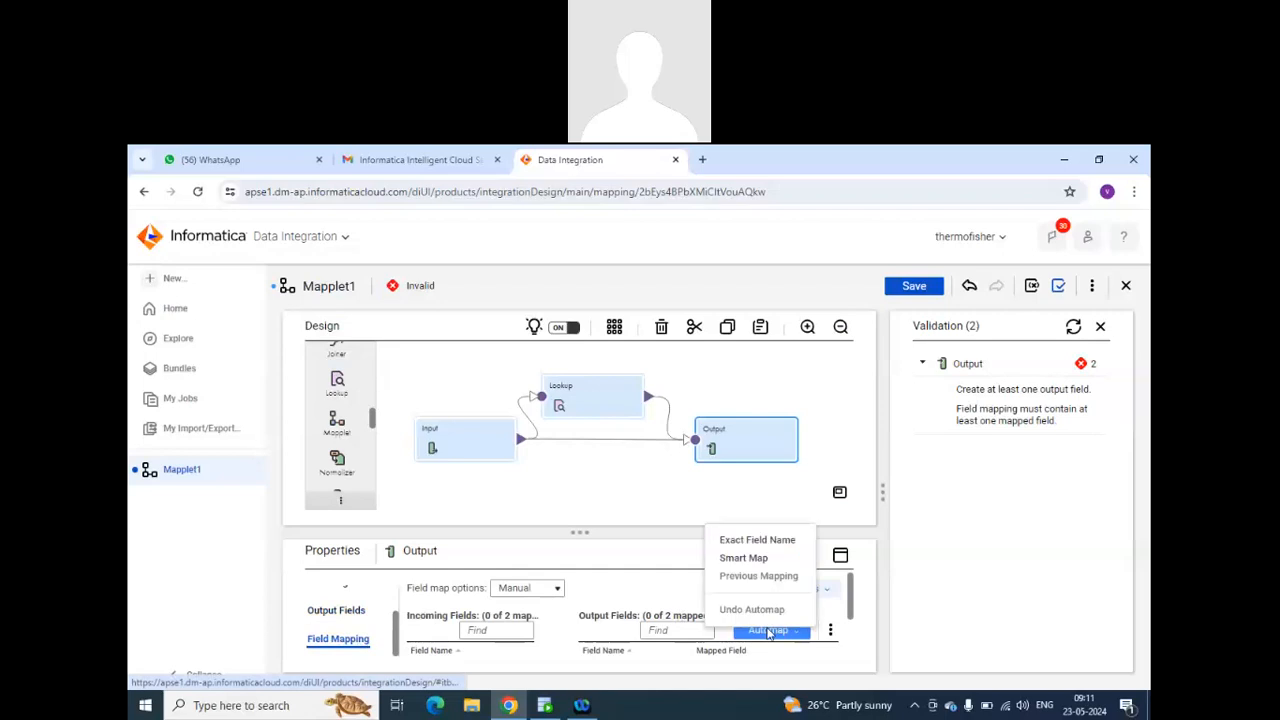
{"action": "left_click", "coordinate": [745, 558]}
{"action": "scroll", "coordinate": [650, 605], "scroll_direction": "down", "scroll_amount": 2}
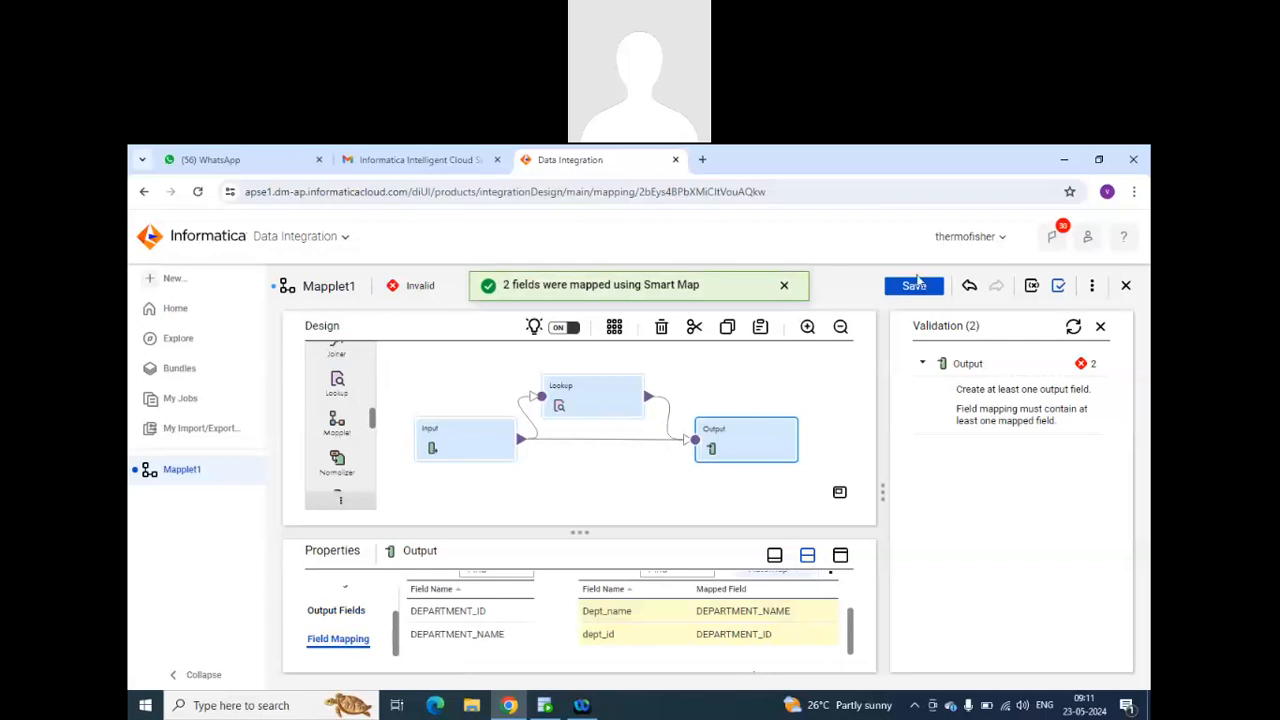
{"action": "left_click", "coordinate": [914, 286]}
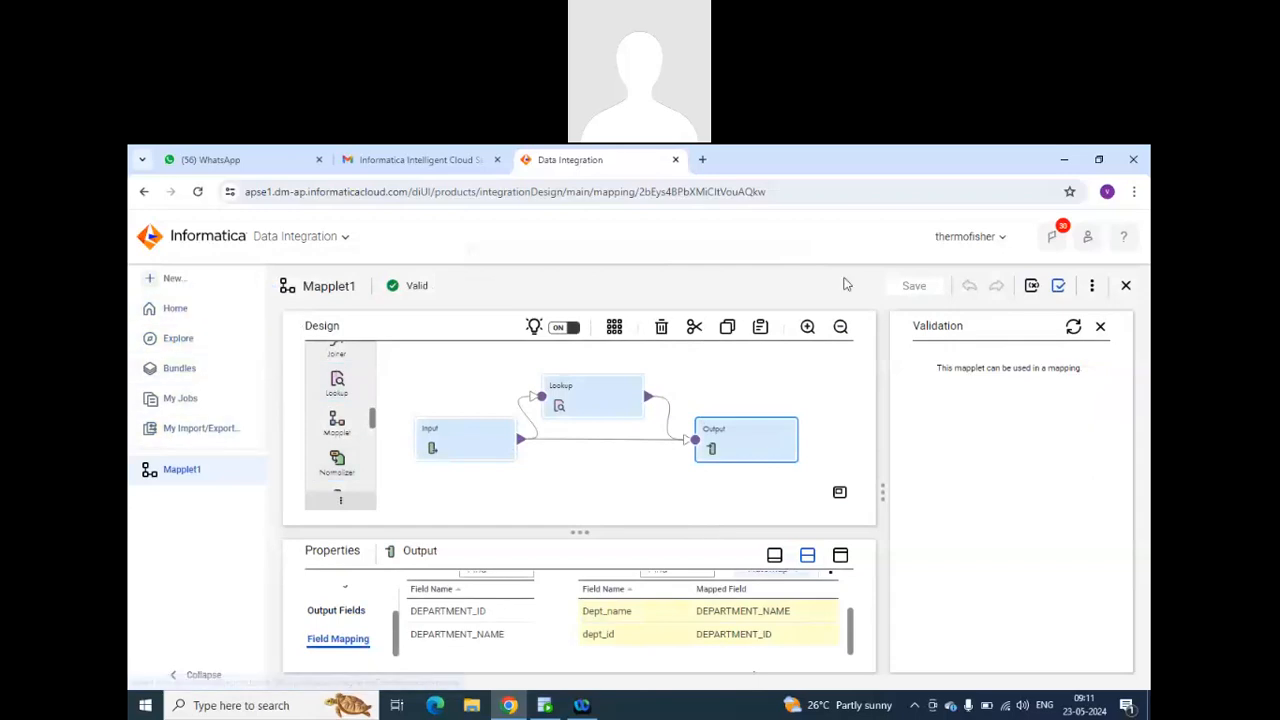
{"action": "left_click", "coordinate": [1122, 287]}
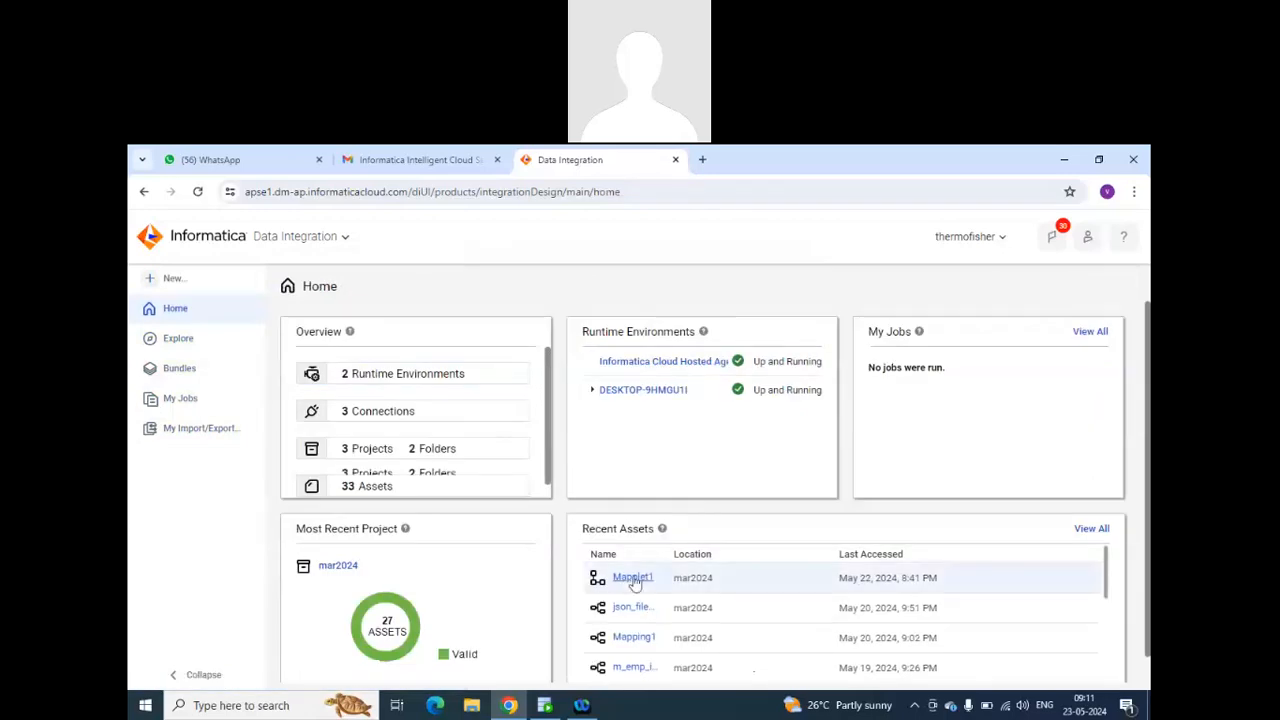
Open Mapping1 and insert a Mapplet transformation after HierarchyBuilder, moving the Target aside to make room.
{"action": "left_click", "coordinate": [634, 637]}
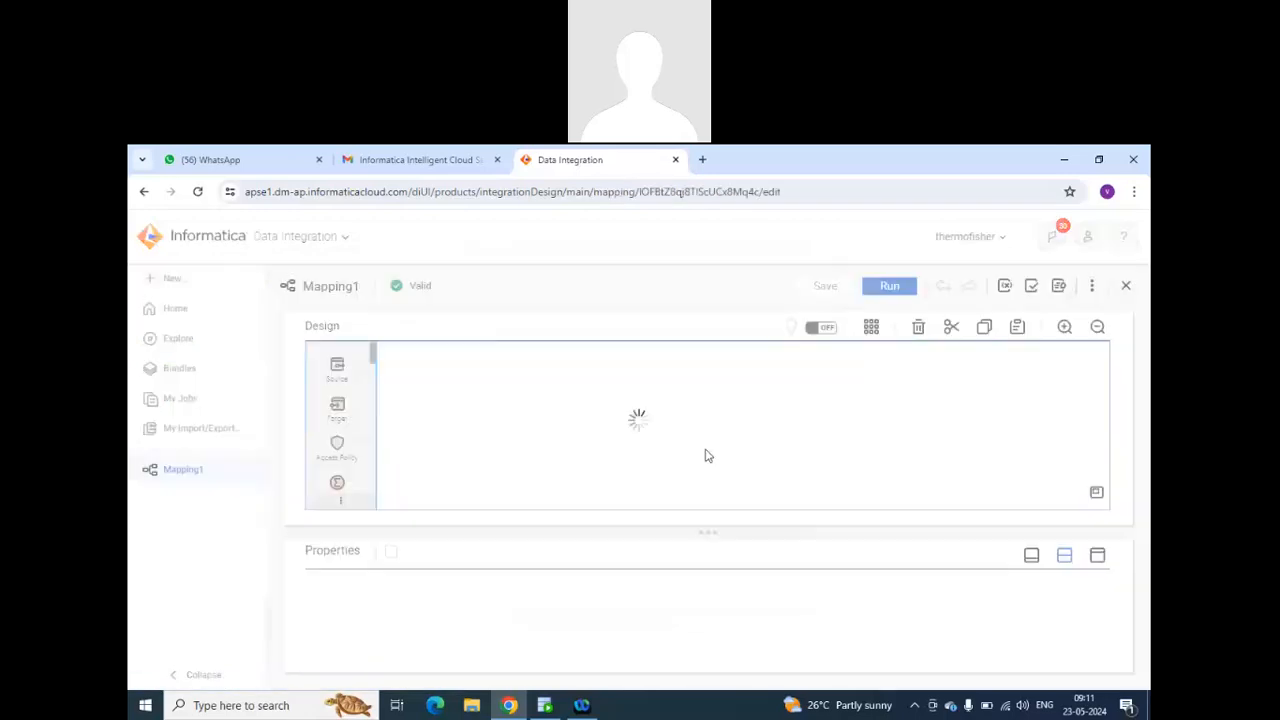
{"action": "scroll", "coordinate": [352, 397], "scroll_direction": "down", "scroll_amount": 6}
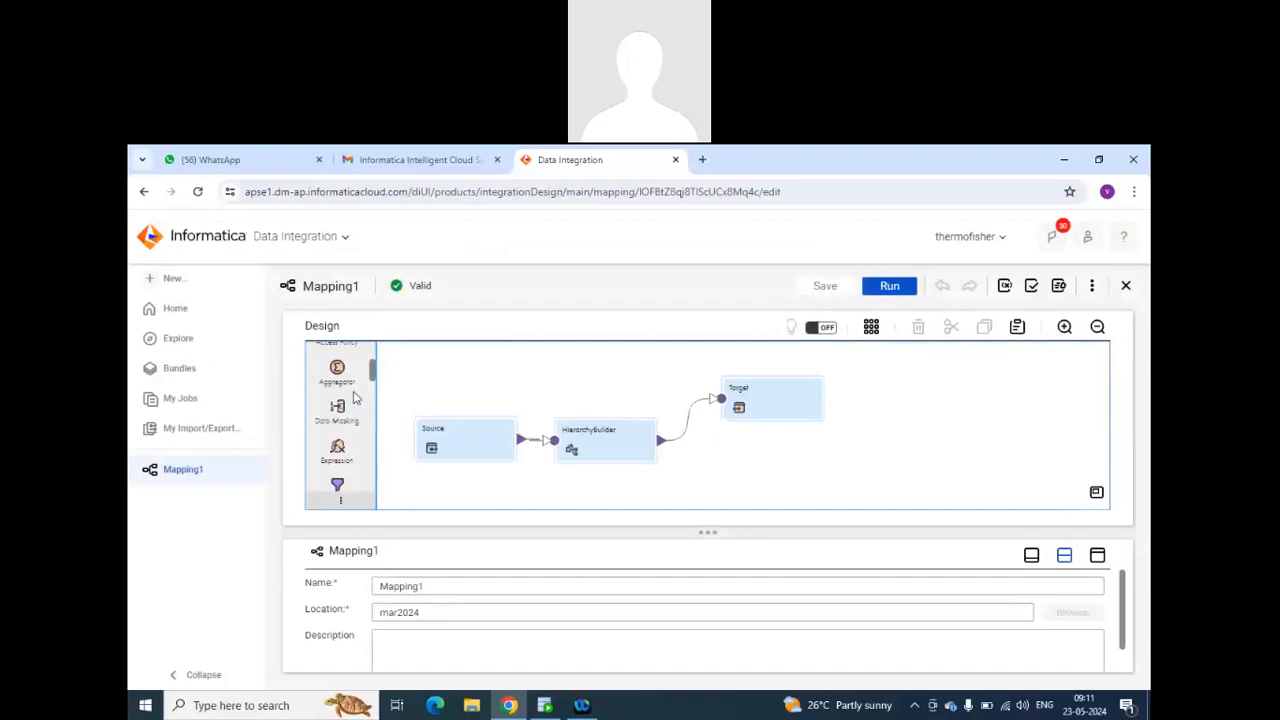
{"action": "scroll", "coordinate": [352, 397], "scroll_direction": "down", "scroll_amount": 4}
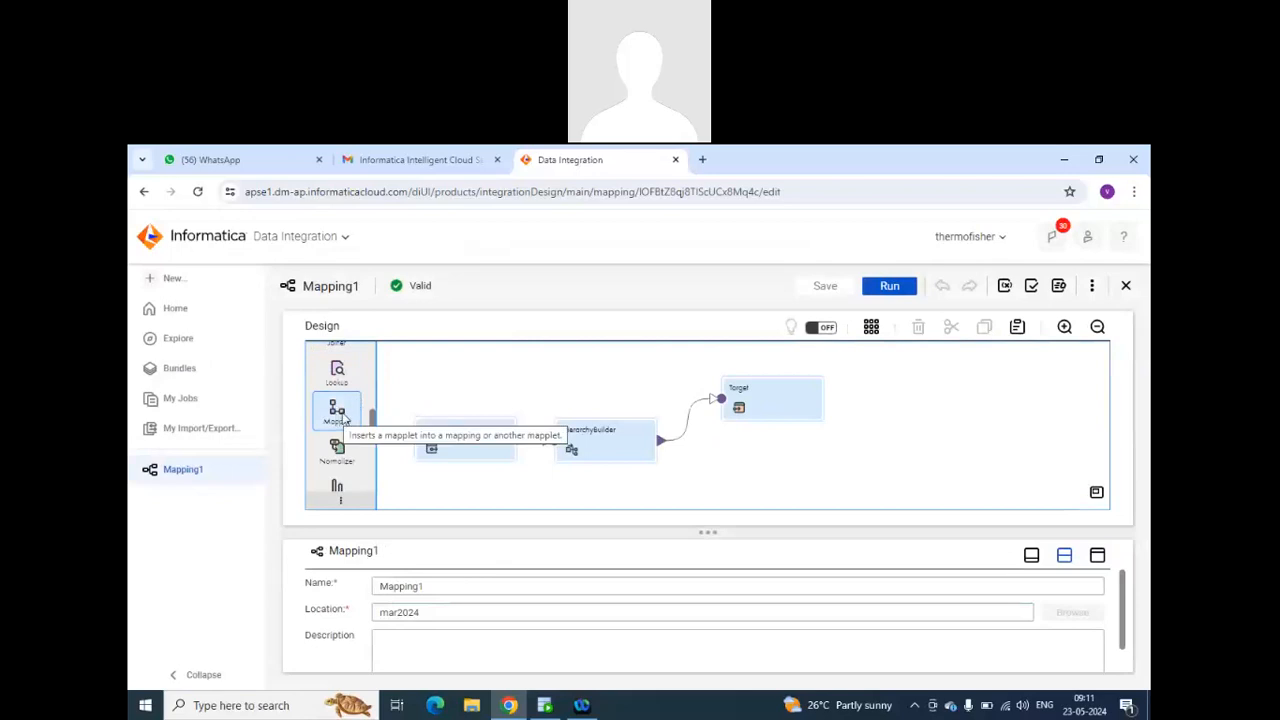
{"action": "left_click_drag", "start_coordinate": [337, 420], "coordinate": [690, 432]}
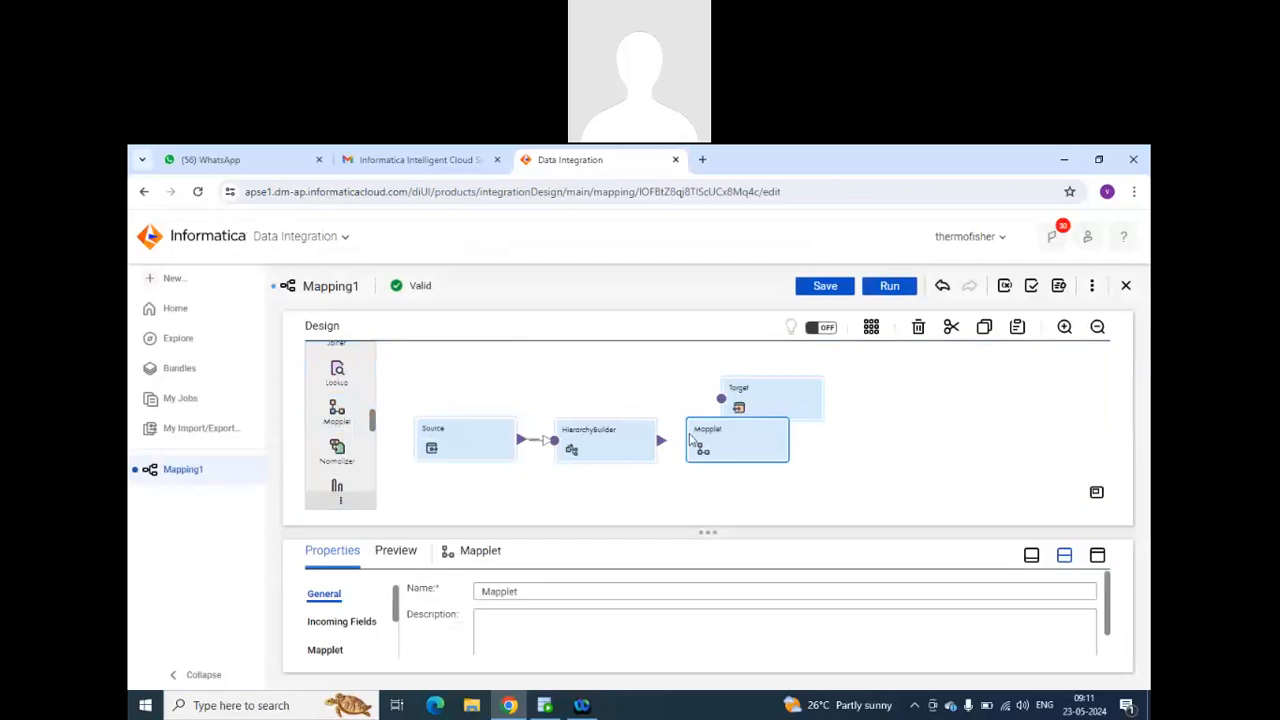
{"action": "left_click_drag", "start_coordinate": [792, 398], "coordinate": [896, 399]}
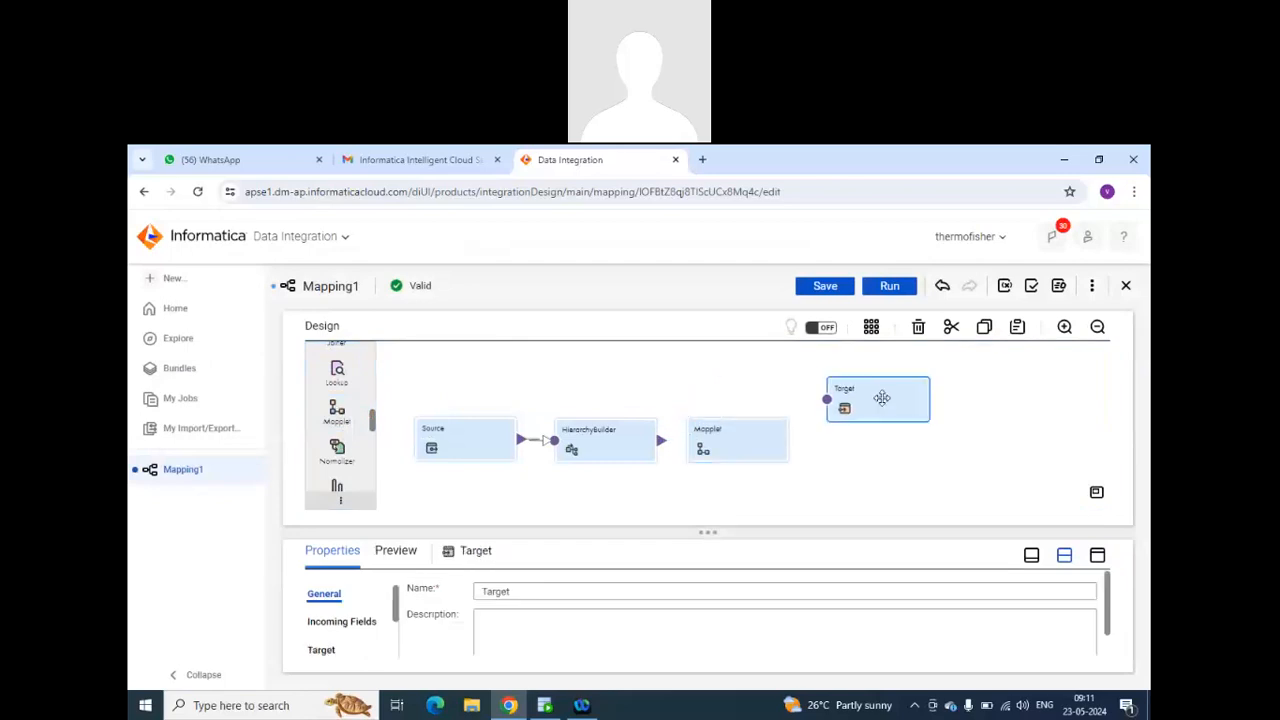
Assign Mapplet1 from the mar2024 project to the Mapplet transformation and move it above the flow.
{"action": "left_click", "coordinate": [740, 445]}
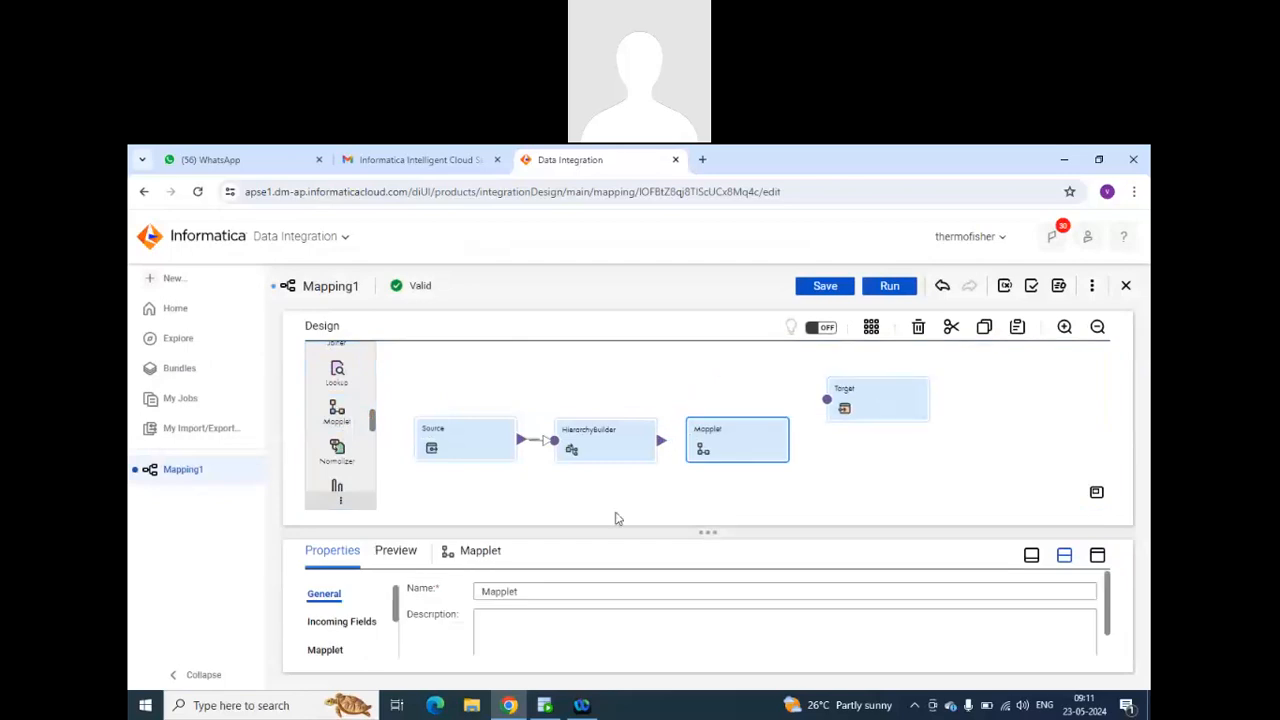
{"action": "left_click", "coordinate": [320, 651]}
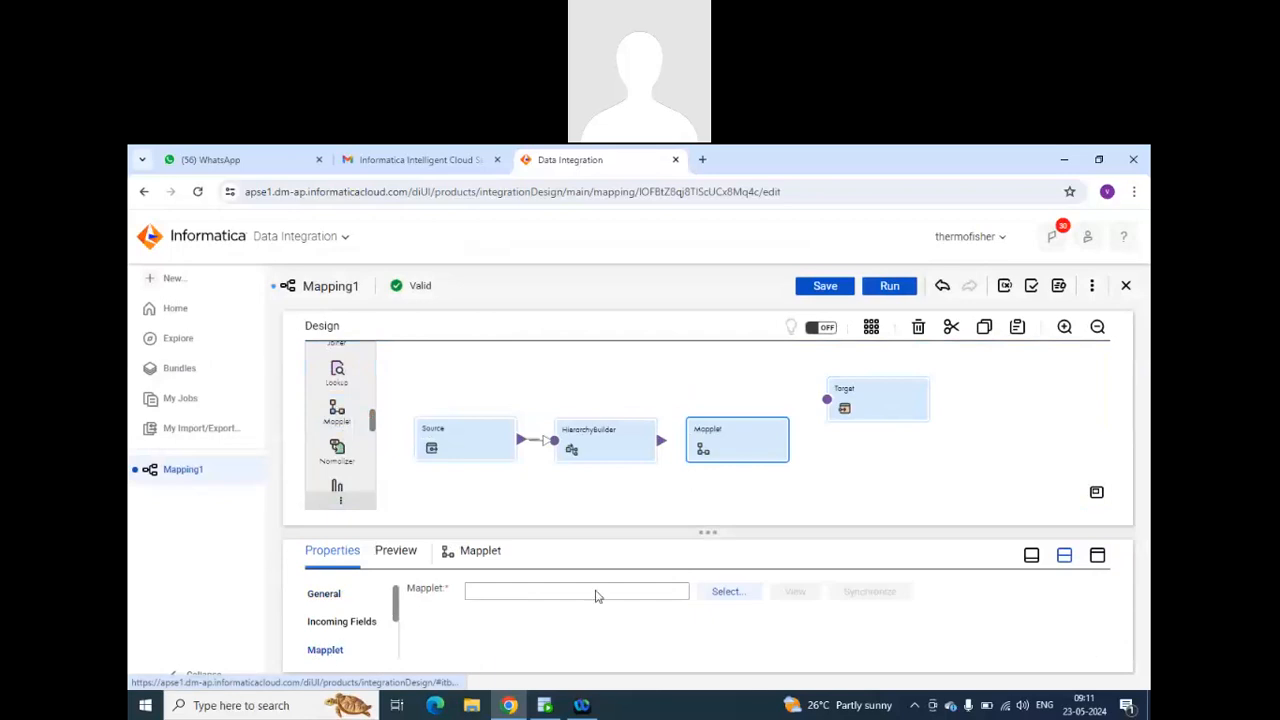
{"action": "left_click", "coordinate": [722, 591]}
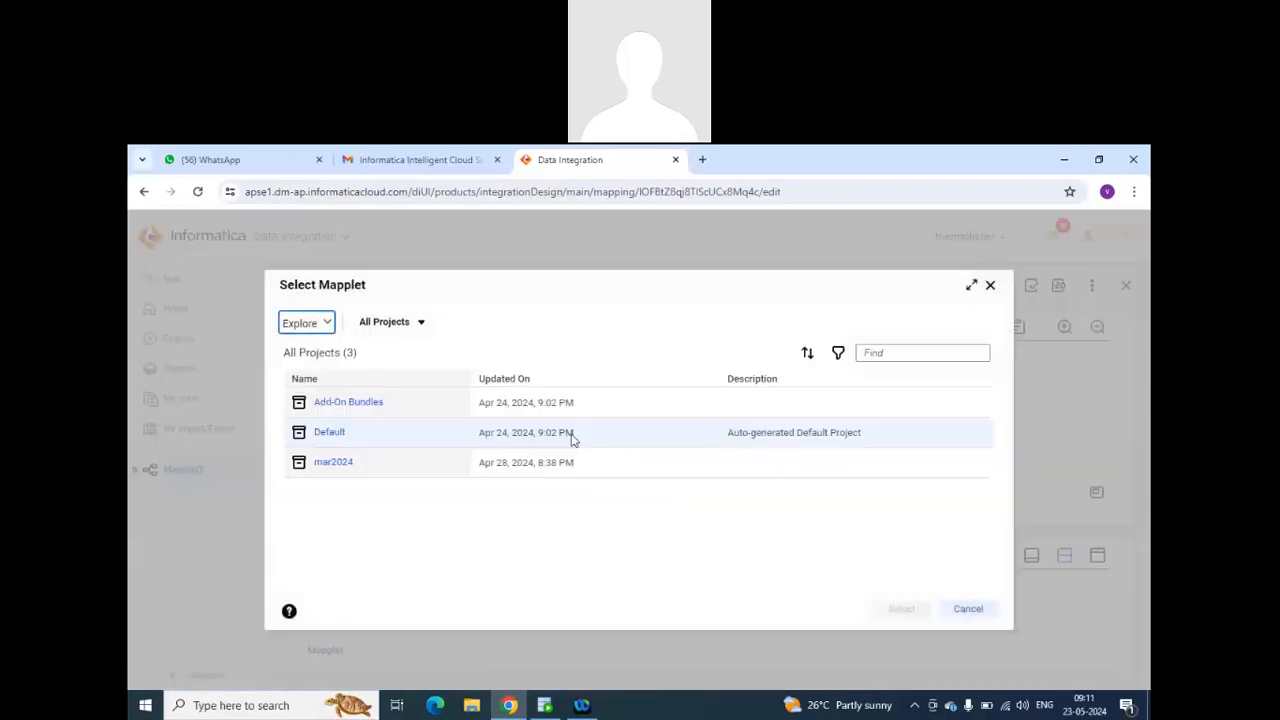
{"action": "left_click", "coordinate": [334, 463]}
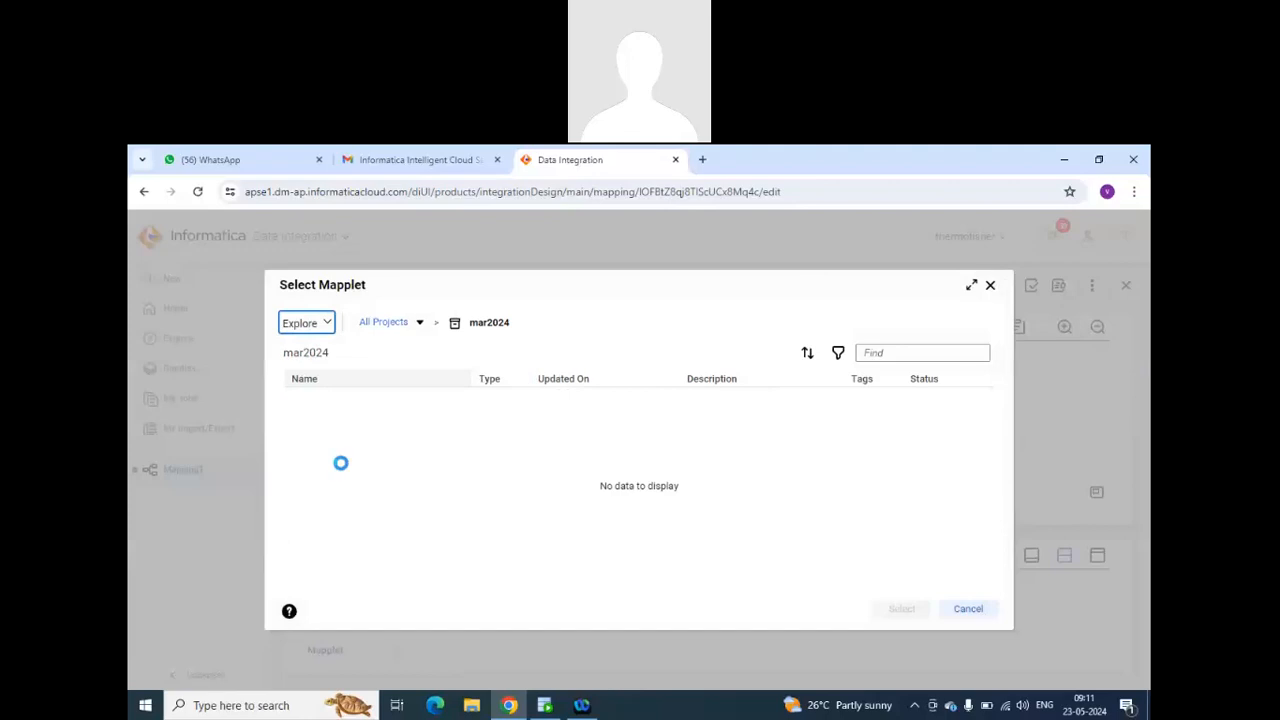
{"action": "left_click", "coordinate": [357, 412]}
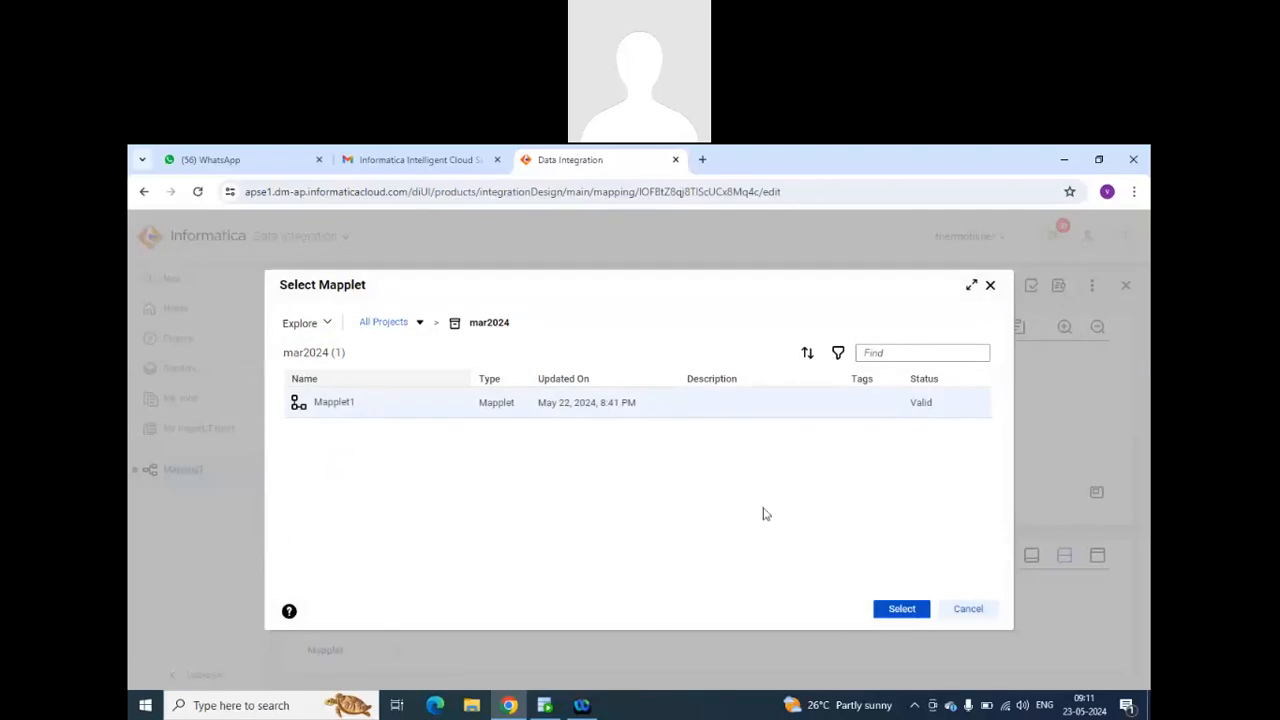
{"action": "left_click", "coordinate": [915, 609]}
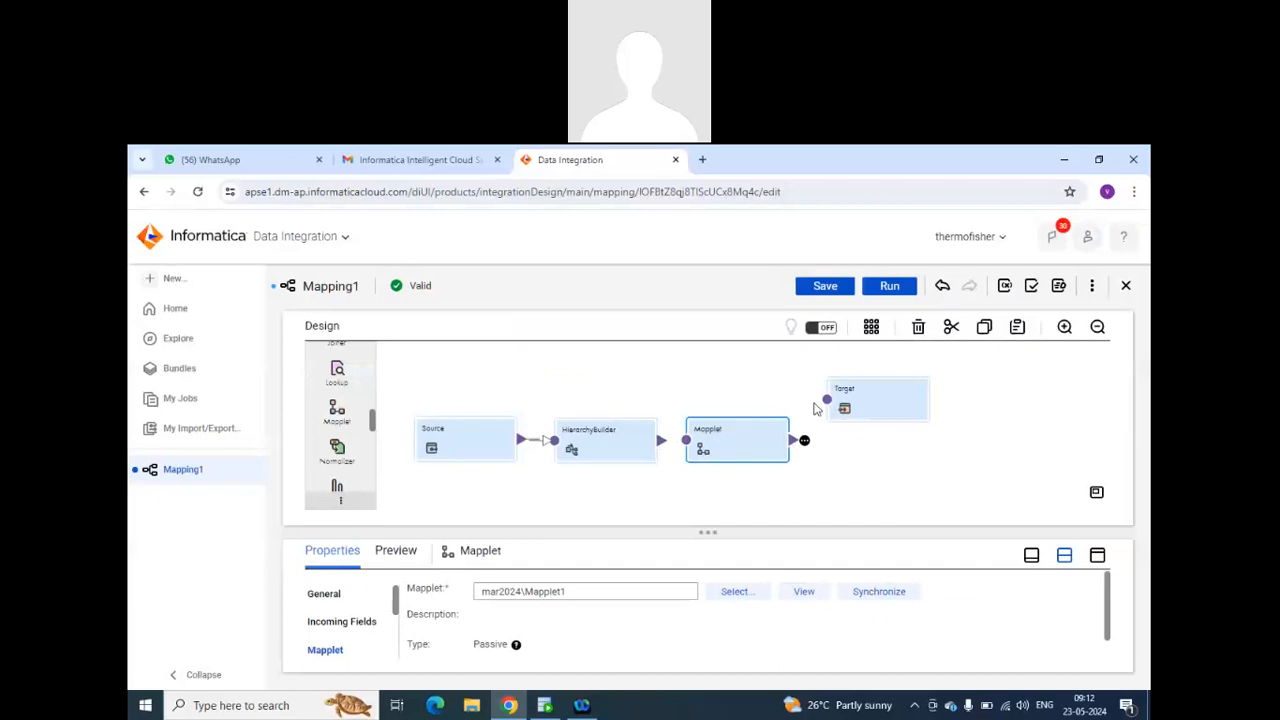
{"action": "left_click_drag", "start_coordinate": [760, 437], "coordinate": [747, 373]}
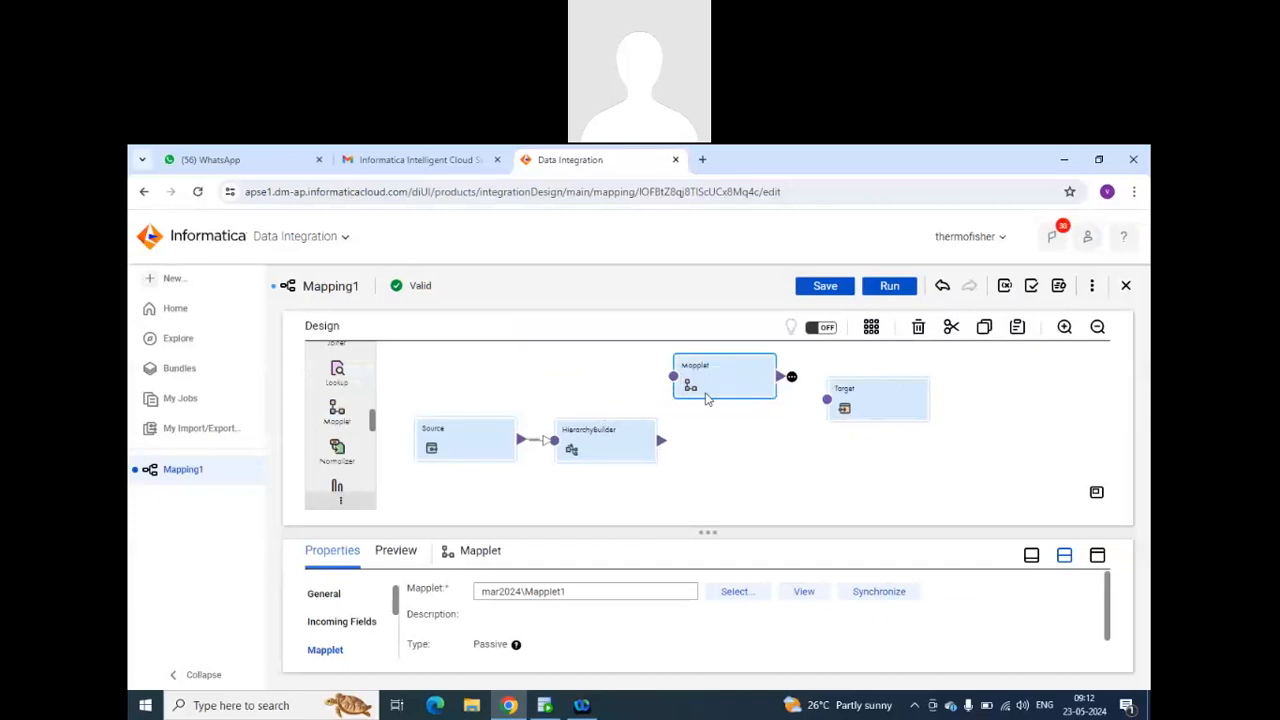
Close Mapping1 and create a new Synchronization Task asset.
{"action": "left_click", "coordinate": [1127, 287]}
{"action": "left_click", "coordinate": [652, 494]}
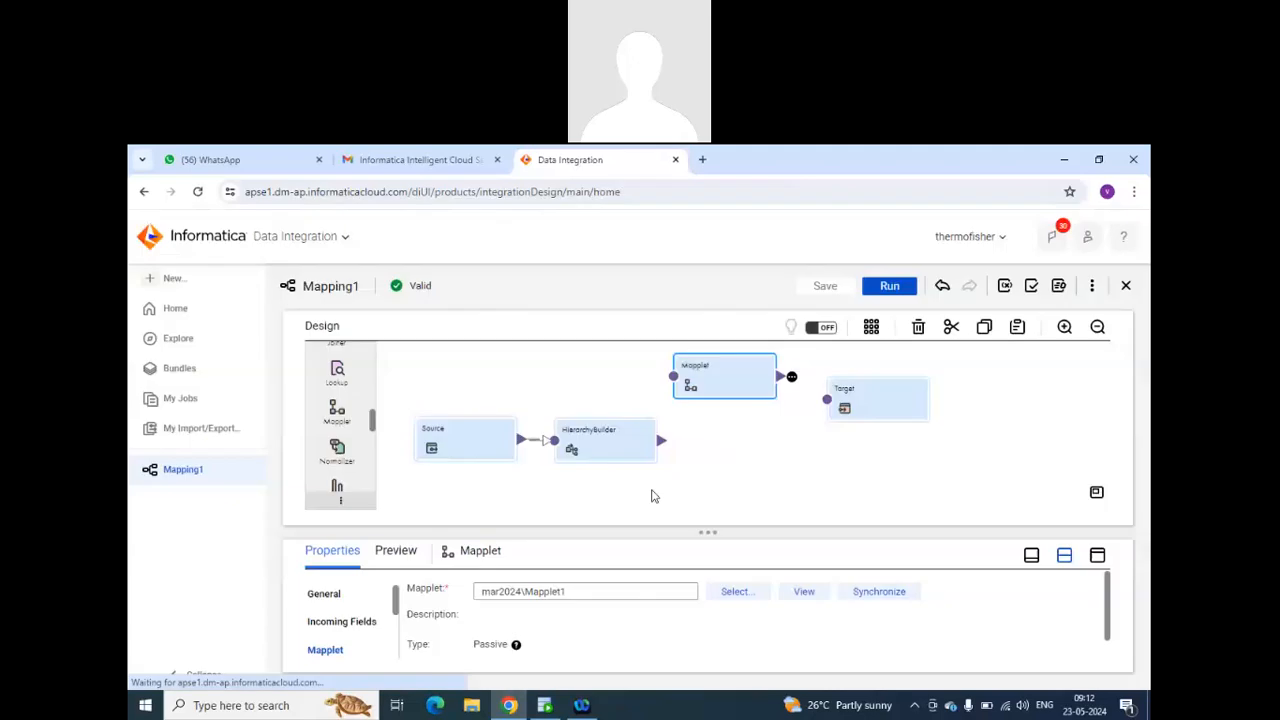
{"action": "left_click", "coordinate": [175, 280]}
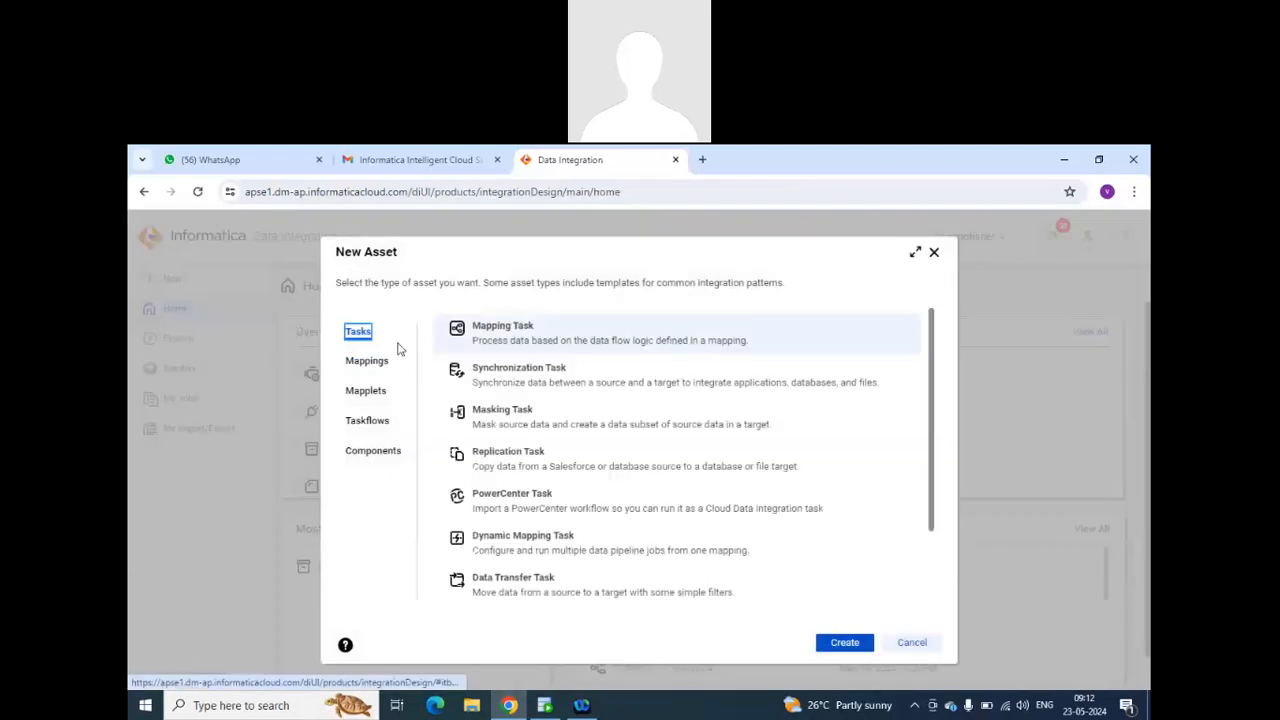
{"action": "left_click", "coordinate": [563, 375]}
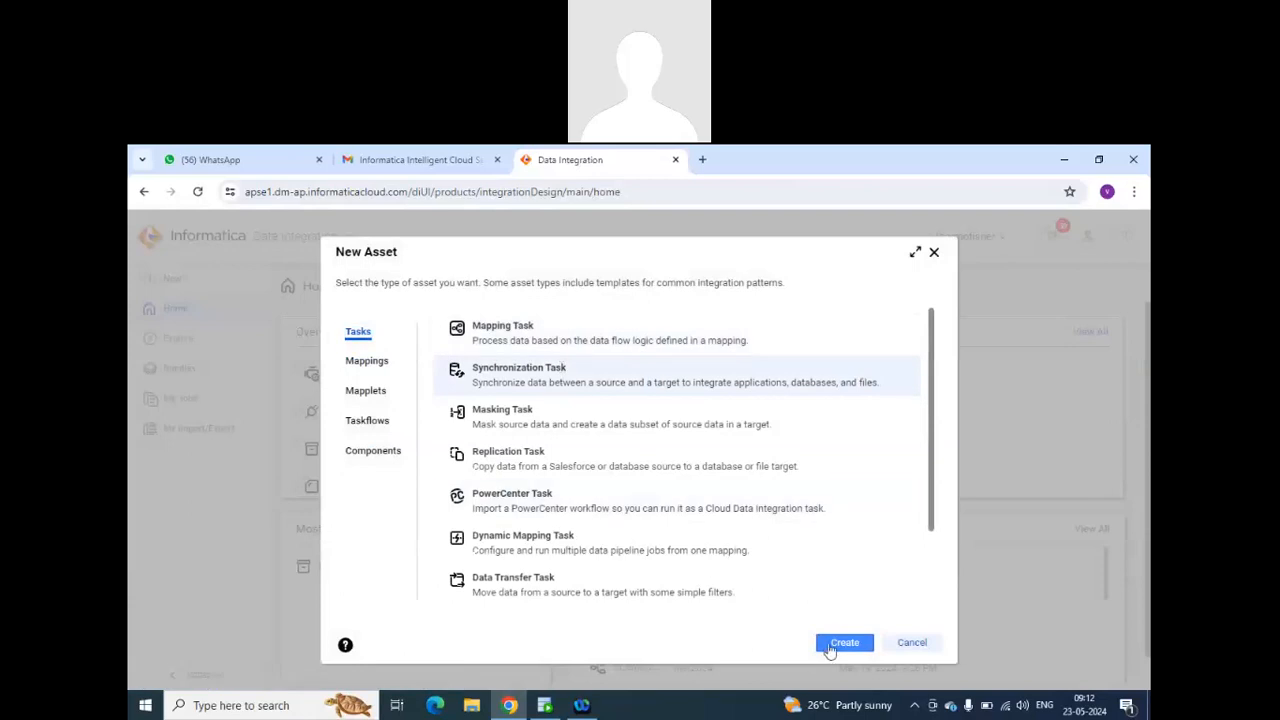
{"action": "left_click", "coordinate": [834, 644]}
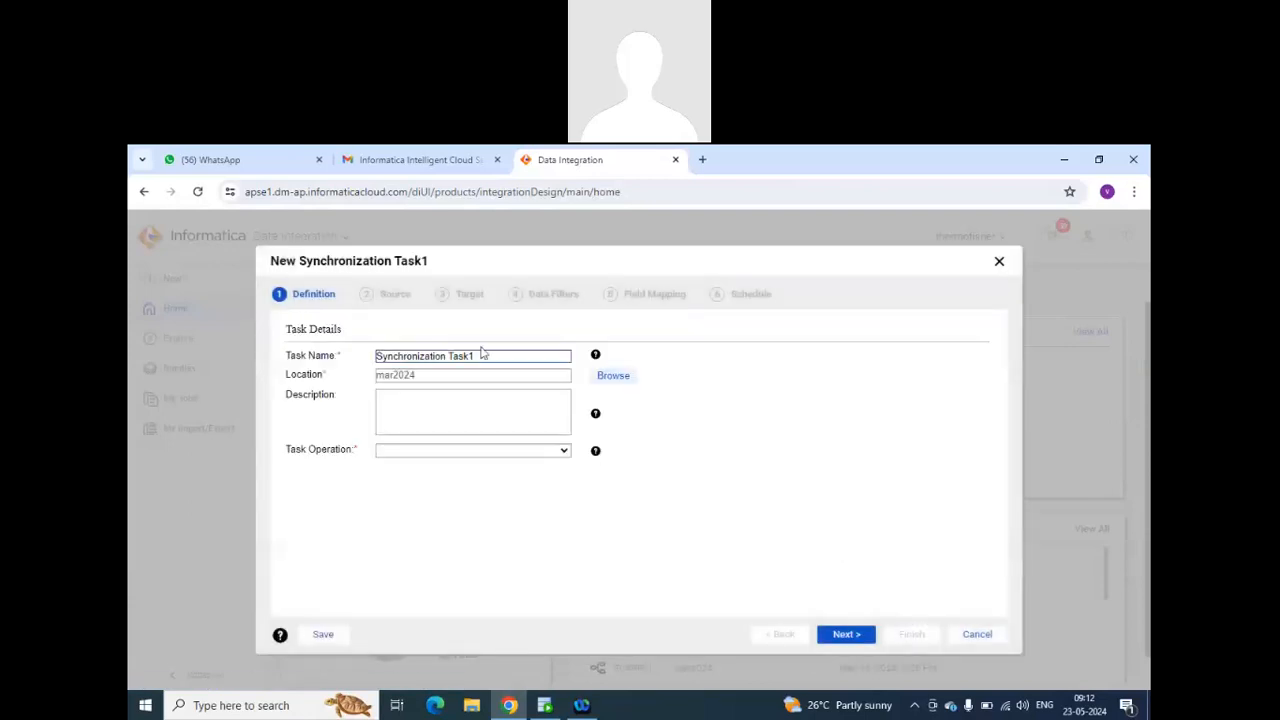
Name the task Synchronization_Task_emp, set its operation to Insert and proceed to the source definition.
{"action": "left_click", "coordinate": [478, 355]}
{"action": "left_click_drag", "start_coordinate": [478, 355], "coordinate": [446, 356]}
{"action": "left_click", "coordinate": [446, 356]}
{"action": "key", "text": "BackSpace"}
{"action": "type", "text": "_"}
{"action": "key", "text": "BackSpace"}
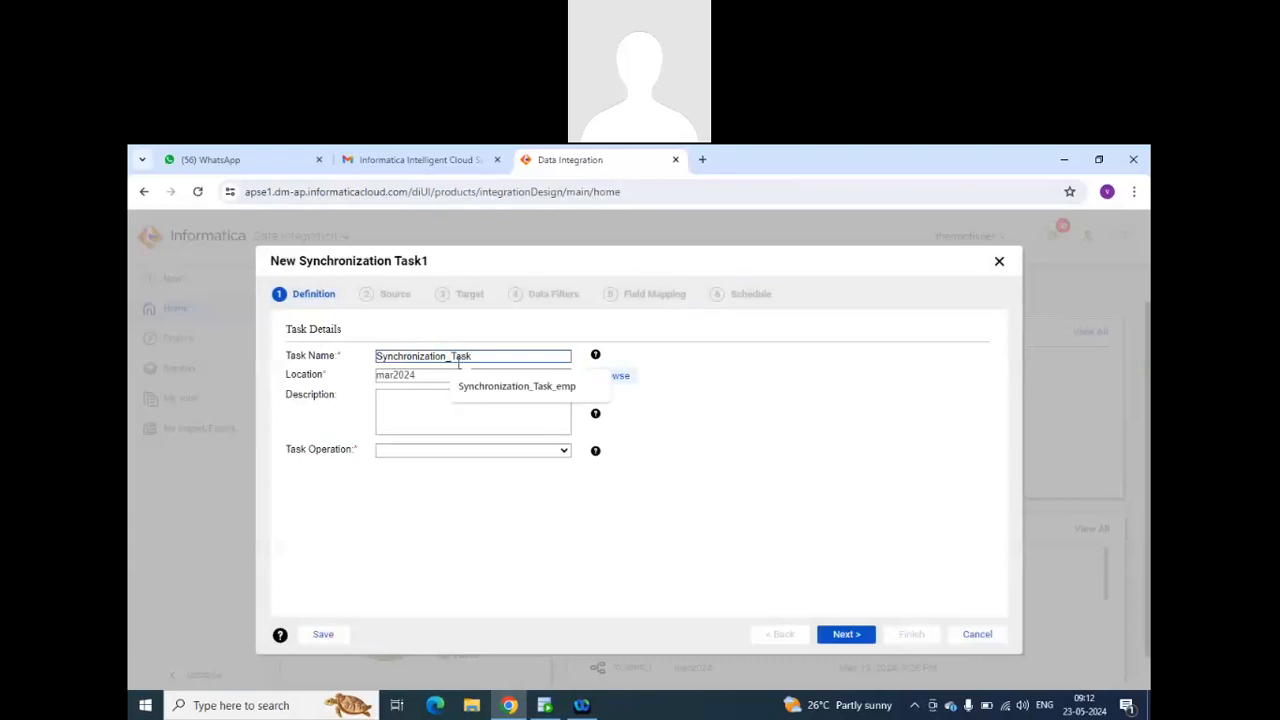
{"action": "left_click", "coordinate": [497, 392]}
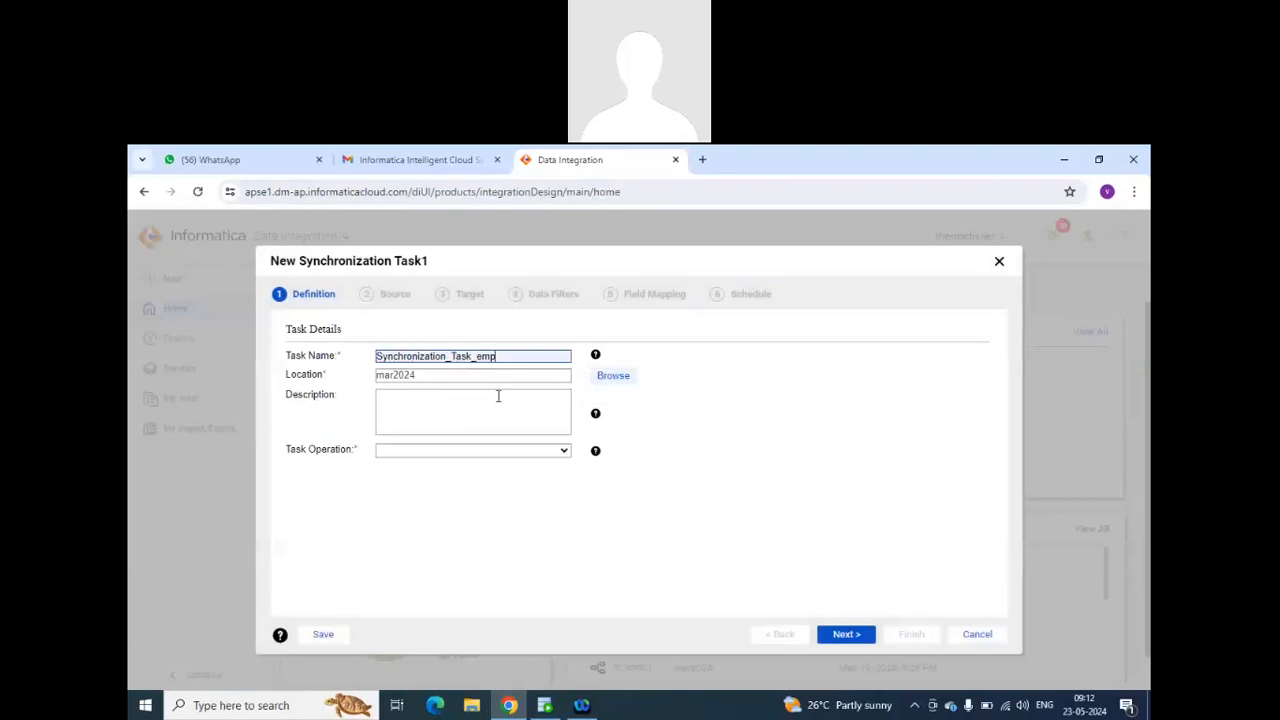
{"action": "left_click", "coordinate": [556, 452]}
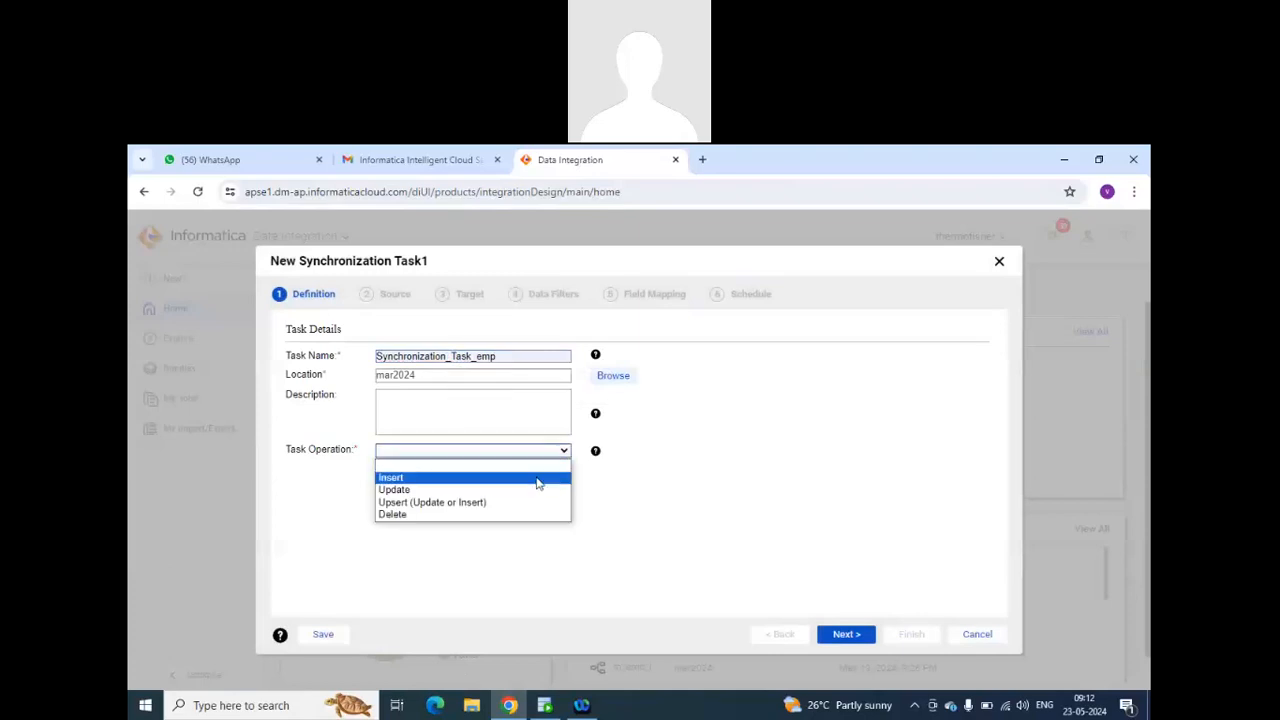
{"action": "left_click", "coordinate": [537, 484]}
{"action": "left_click", "coordinate": [818, 631]}
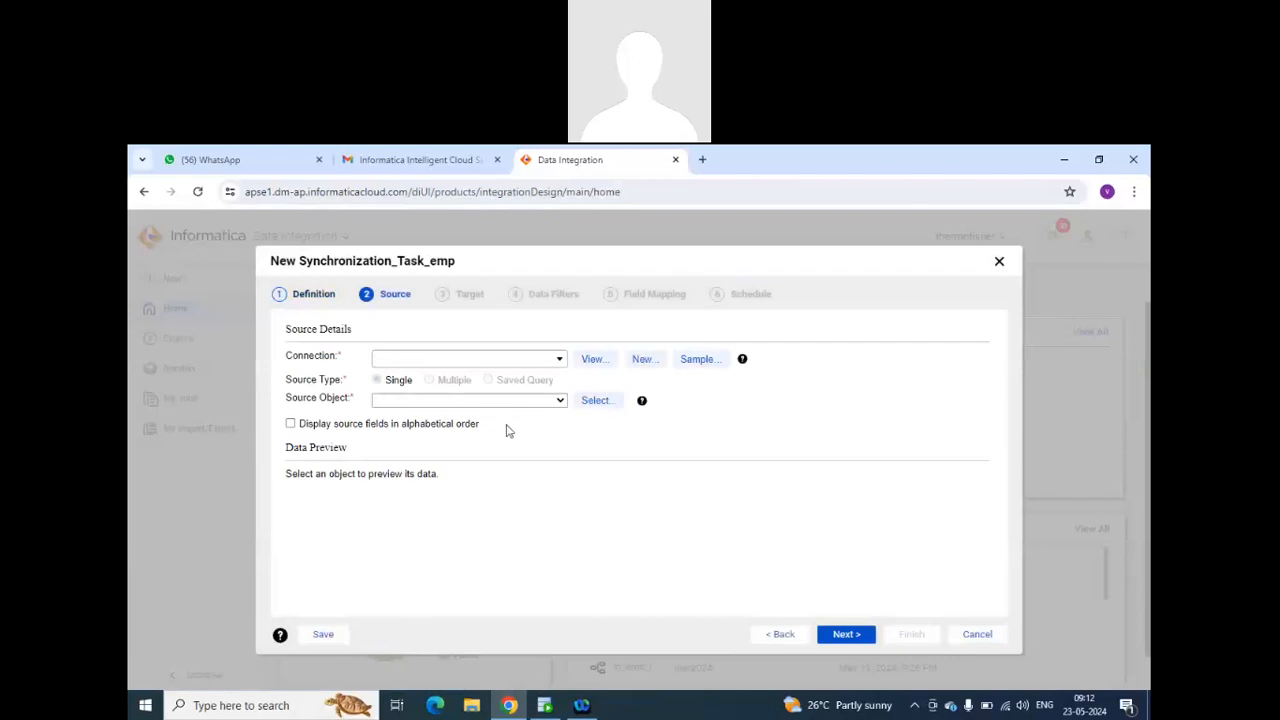
Set the source to the single object EMPLOYEES from the source_mar2024 (Oracle) connection and proceed to the target definition.
{"action": "left_click", "coordinate": [556, 358]}
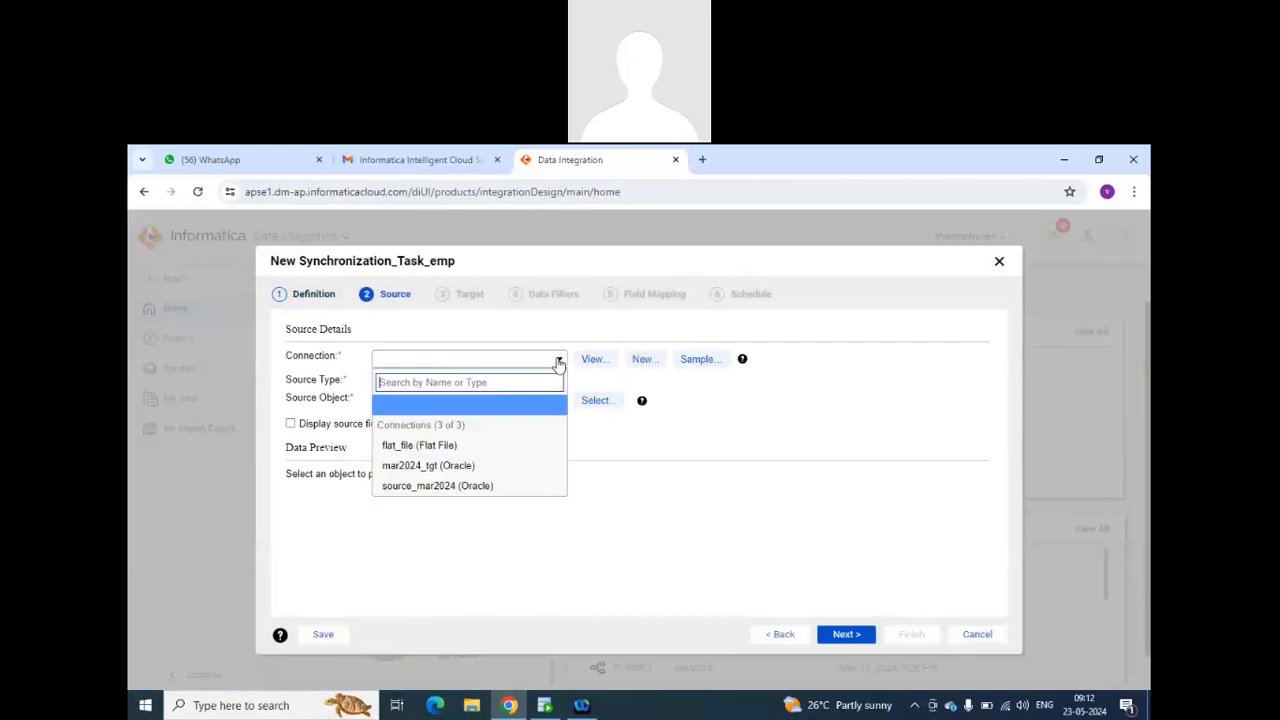
{"action": "left_click", "coordinate": [495, 486]}
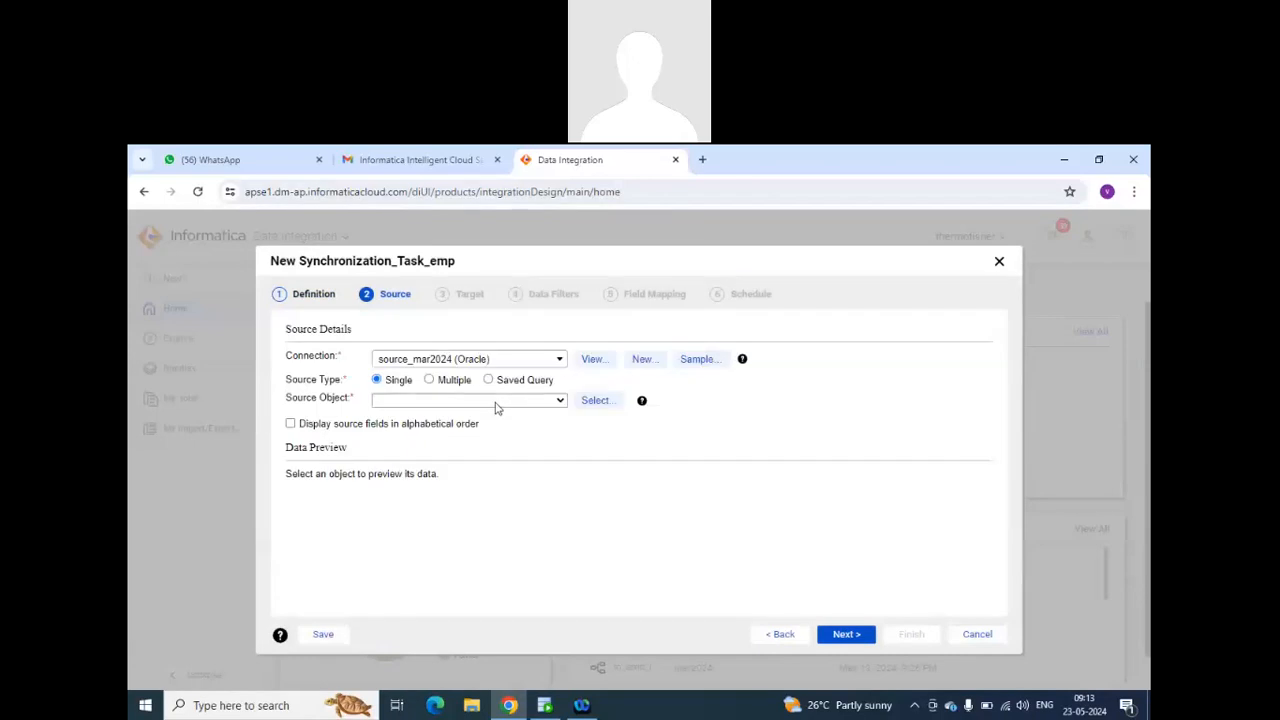
{"action": "left_click", "coordinate": [546, 404]}
{"action": "left_click", "coordinate": [521, 432]}
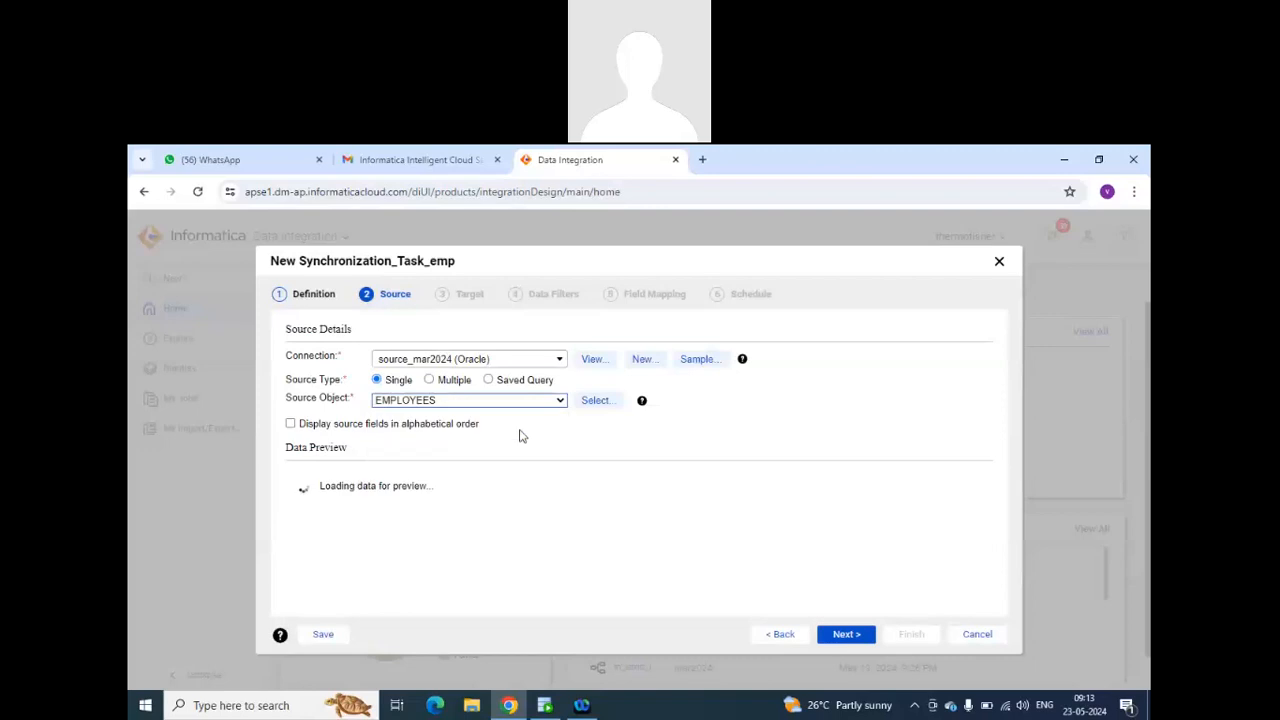
{"action": "left_click", "coordinate": [840, 635]}
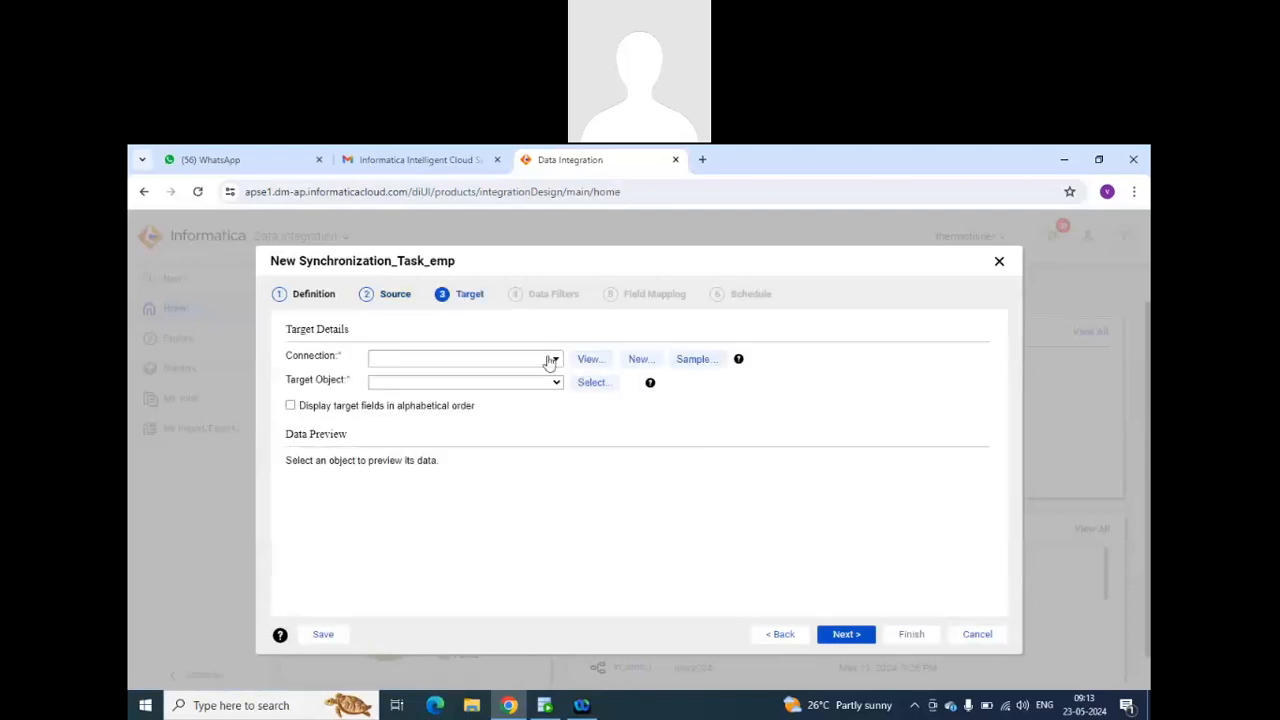
Set the target to EMPLOYEES on the mar2024_tgt (Oracle) connection with Truncate Target set to True, and proceed to the data filters.
{"action": "left_click", "coordinate": [553, 359]}
{"action": "left_click", "coordinate": [490, 463]}
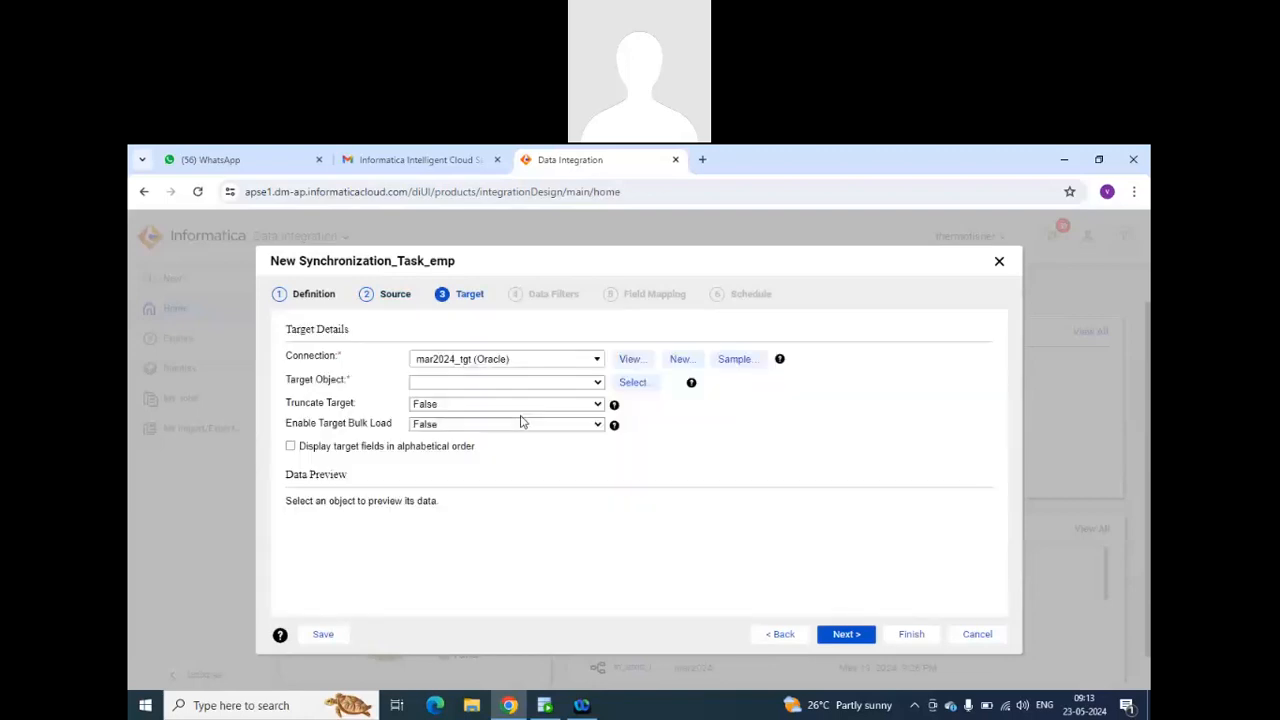
{"action": "left_click", "coordinate": [595, 382]}
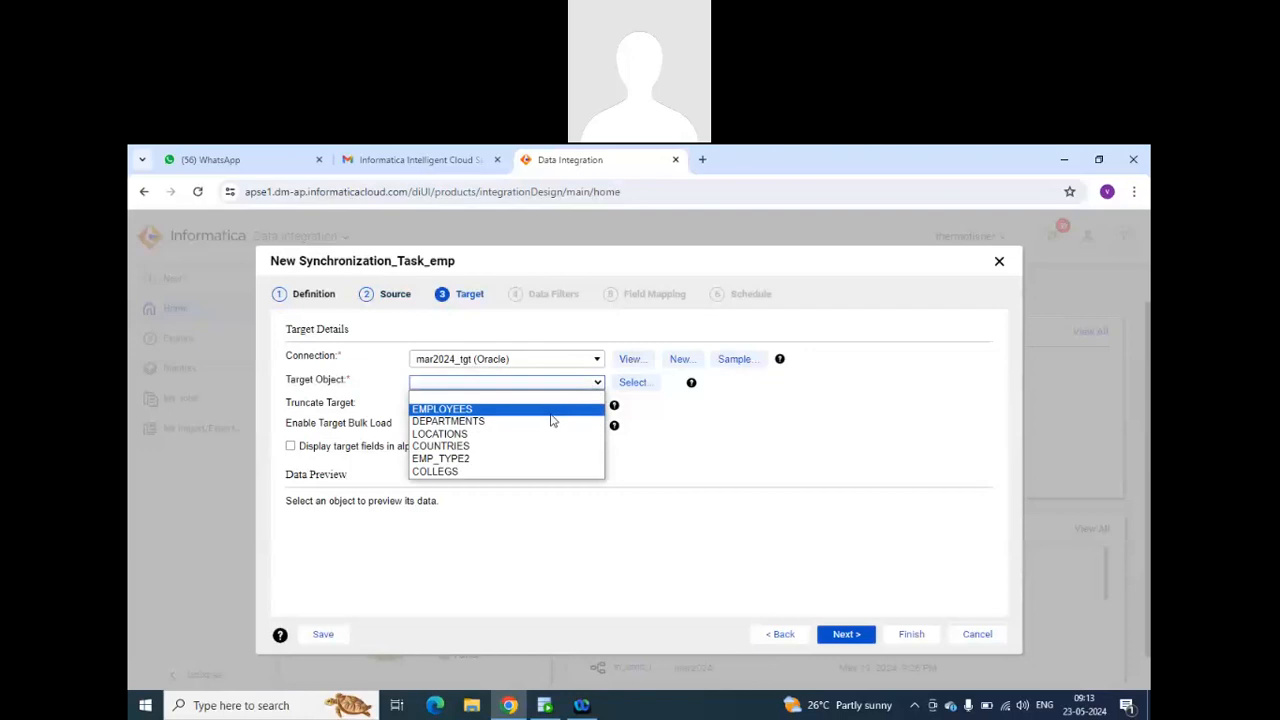
{"action": "left_click", "coordinate": [551, 410]}
{"action": "left_click", "coordinate": [551, 404]}
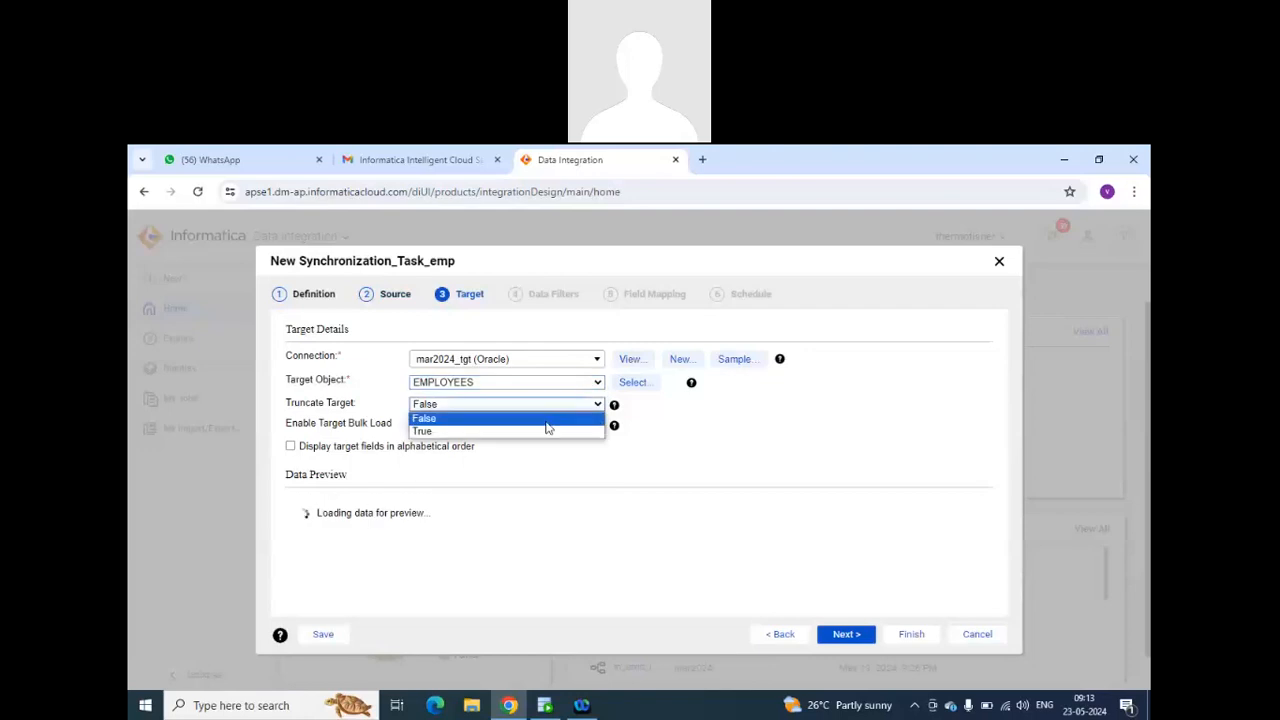
{"action": "left_click", "coordinate": [530, 429]}
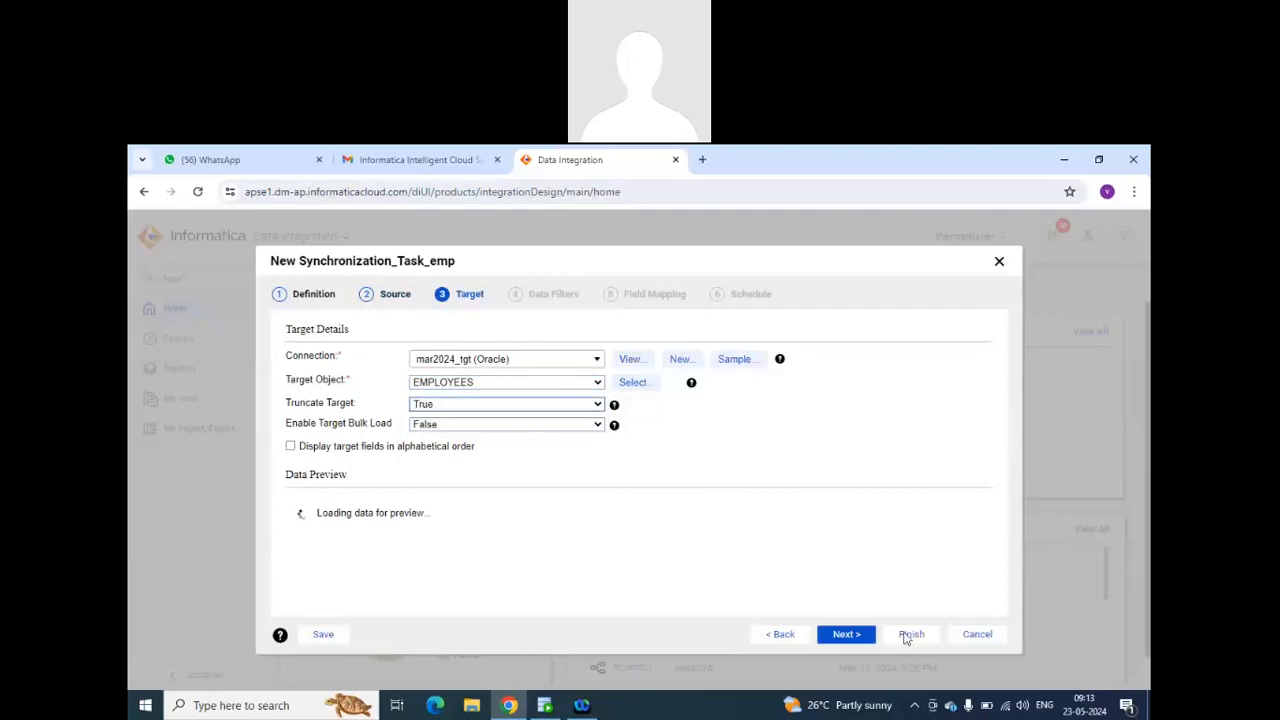
{"action": "left_click", "coordinate": [846, 634]}
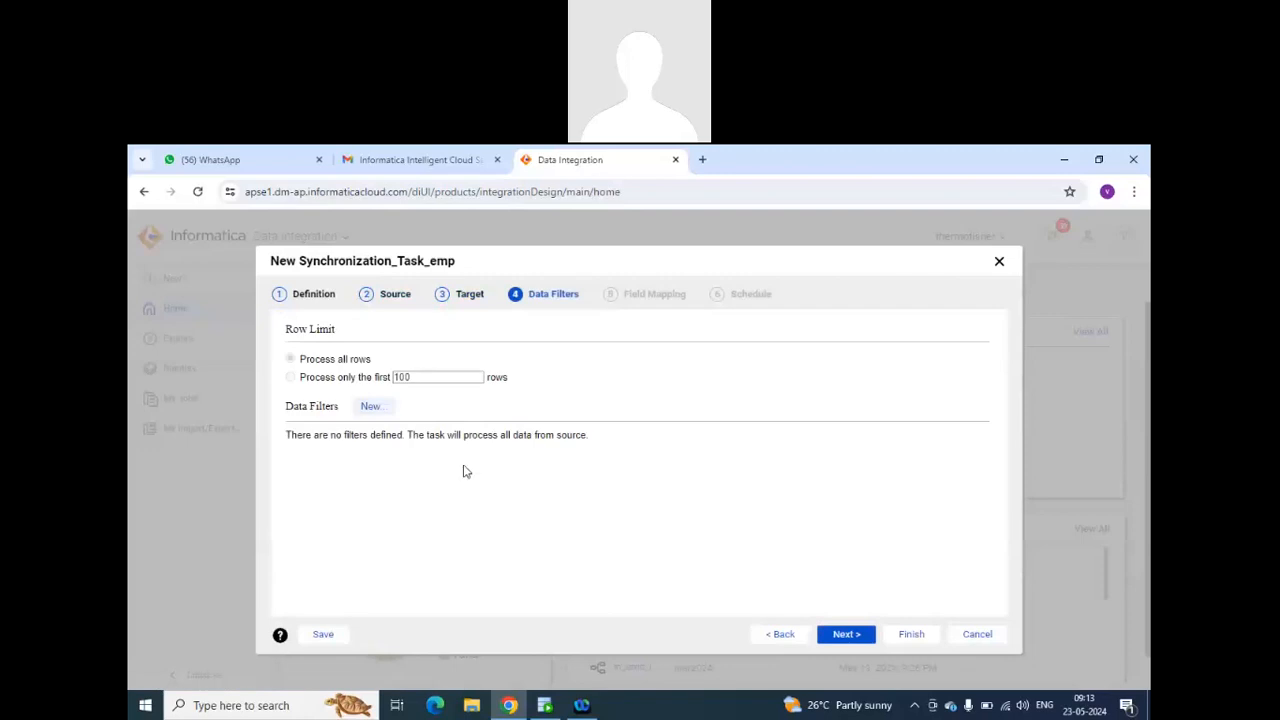
Continue past the data filters without defining any, and review the EMPLOYEES field mapping.
{"action": "left_click", "coordinate": [371, 406]}
{"action": "left_click", "coordinate": [846, 638]}
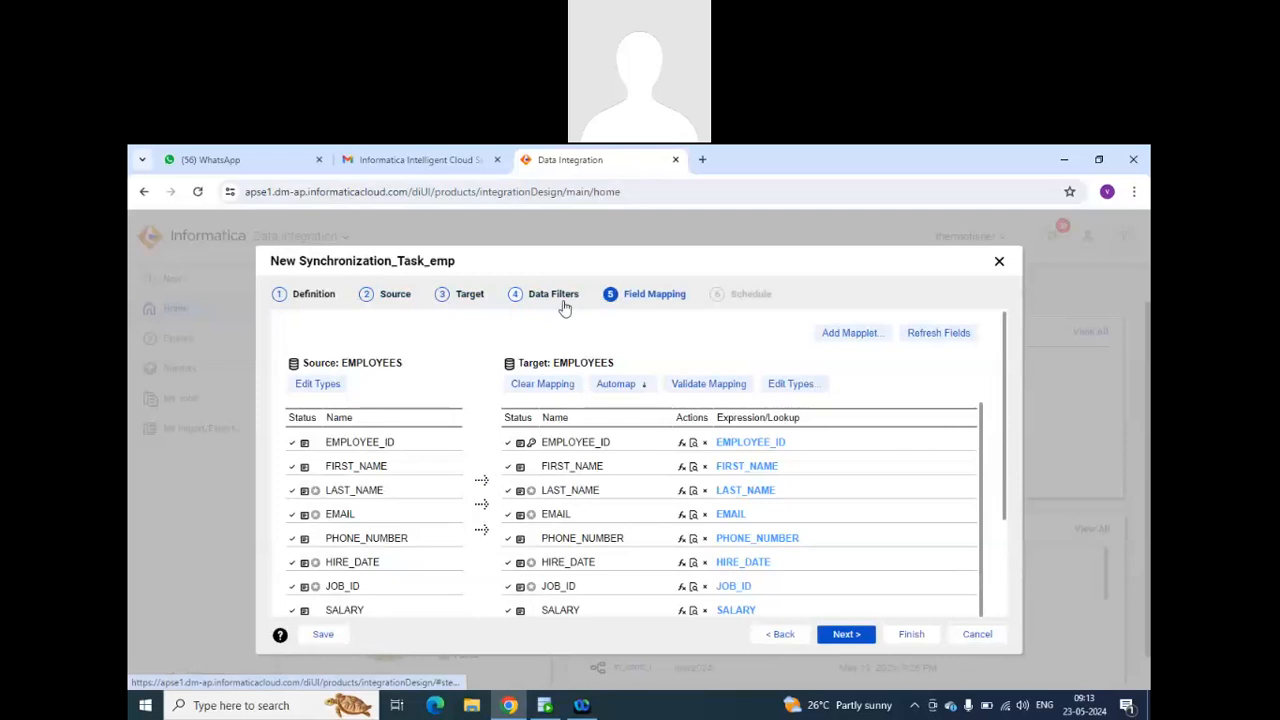
{"action": "scroll", "coordinate": [645, 502], "scroll_direction": "down", "scroll_amount": 1}
{"action": "scroll", "coordinate": [650, 507], "scroll_direction": "up", "scroll_amount": 1}
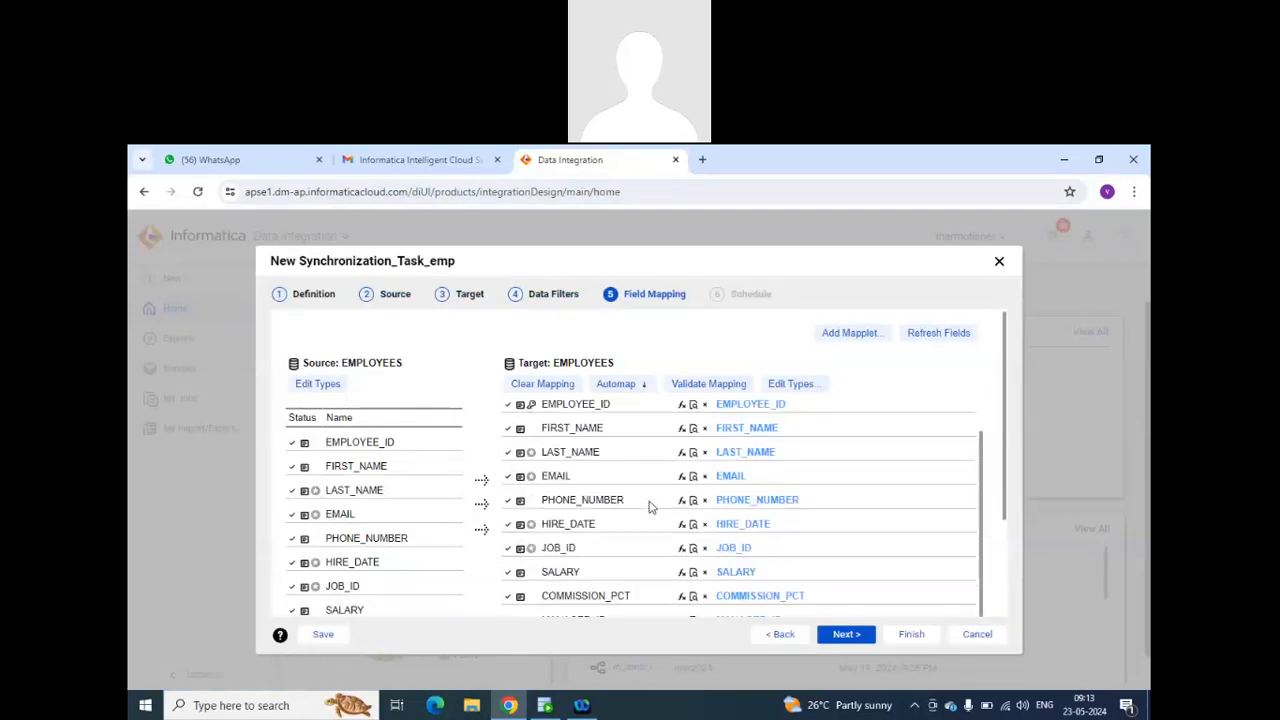
{"action": "scroll", "coordinate": [648, 507], "scroll_direction": "up", "scroll_amount": 1}
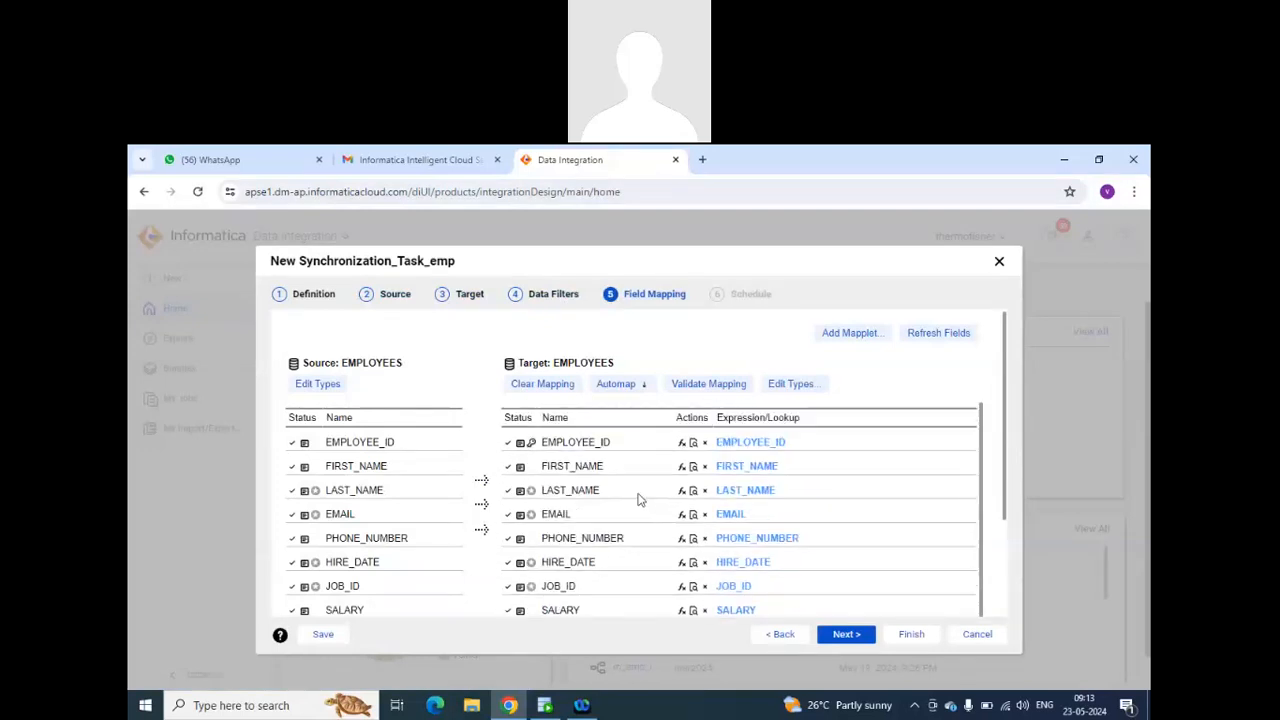
Check the mapplets offered for adding to the task and read the instructions about connection references.
{"action": "left_click", "coordinate": [868, 336]}
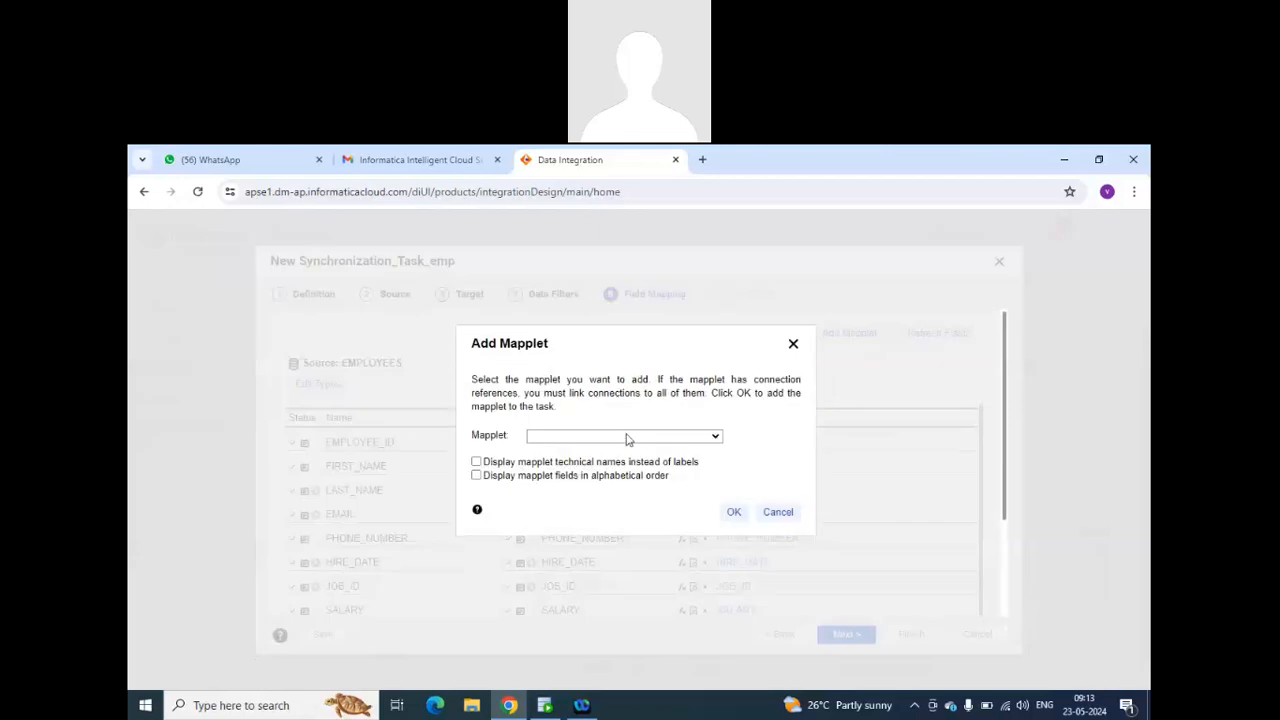
{"action": "left_click", "coordinate": [628, 438]}
{"action": "left_click", "coordinate": [715, 437]}
{"action": "left_click_drag", "start_coordinate": [524, 393], "coordinate": [708, 396]}
{"action": "left_click_drag", "start_coordinate": [557, 408], "coordinate": [478, 380]}
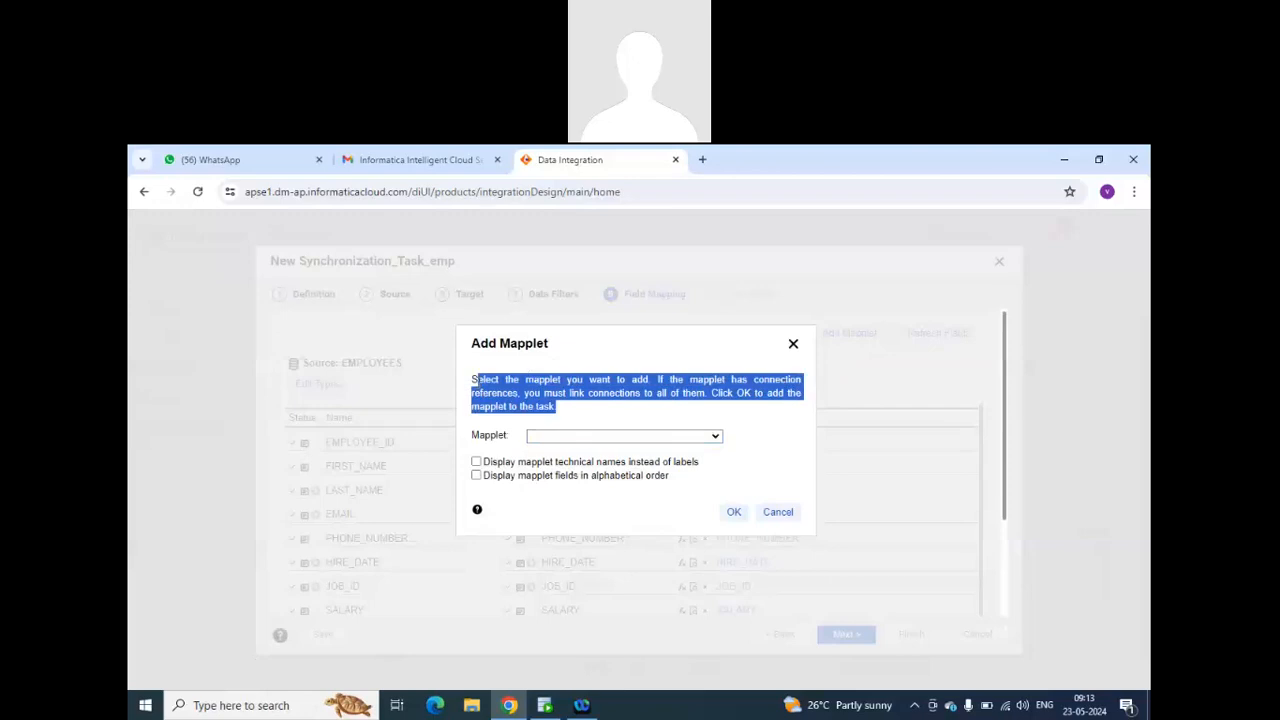
{"action": "left_click", "coordinate": [793, 345]}
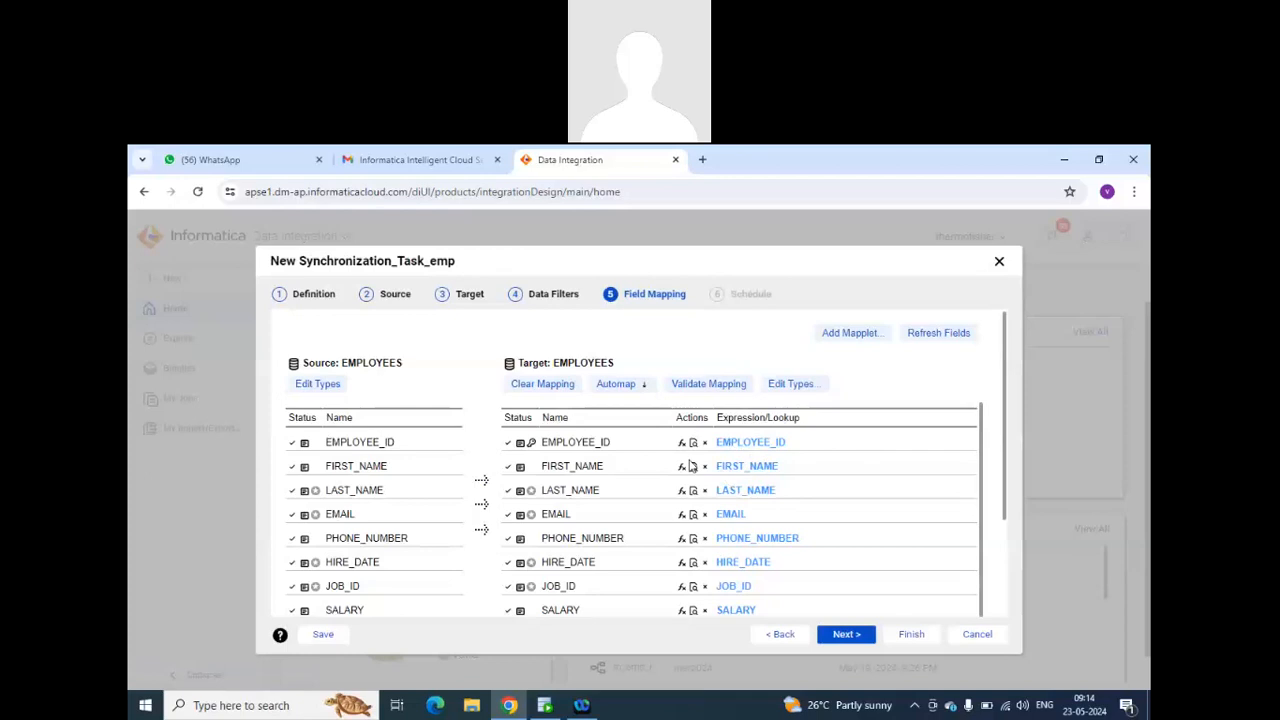
Review the target field mappings and try to pick a mapplet for the task.
{"action": "scroll", "coordinate": [655, 465], "scroll_direction": "down", "scroll_amount": 3}
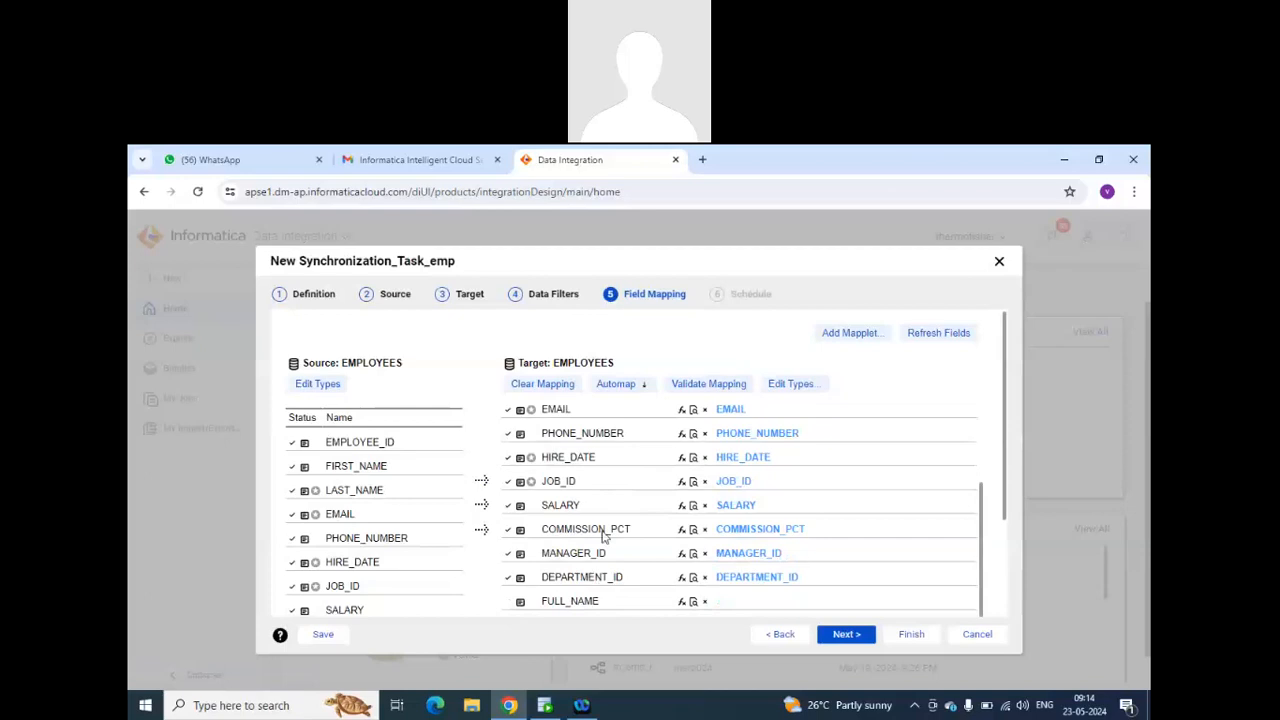
{"action": "scroll", "coordinate": [604, 550], "scroll_direction": "up", "scroll_amount": 3}
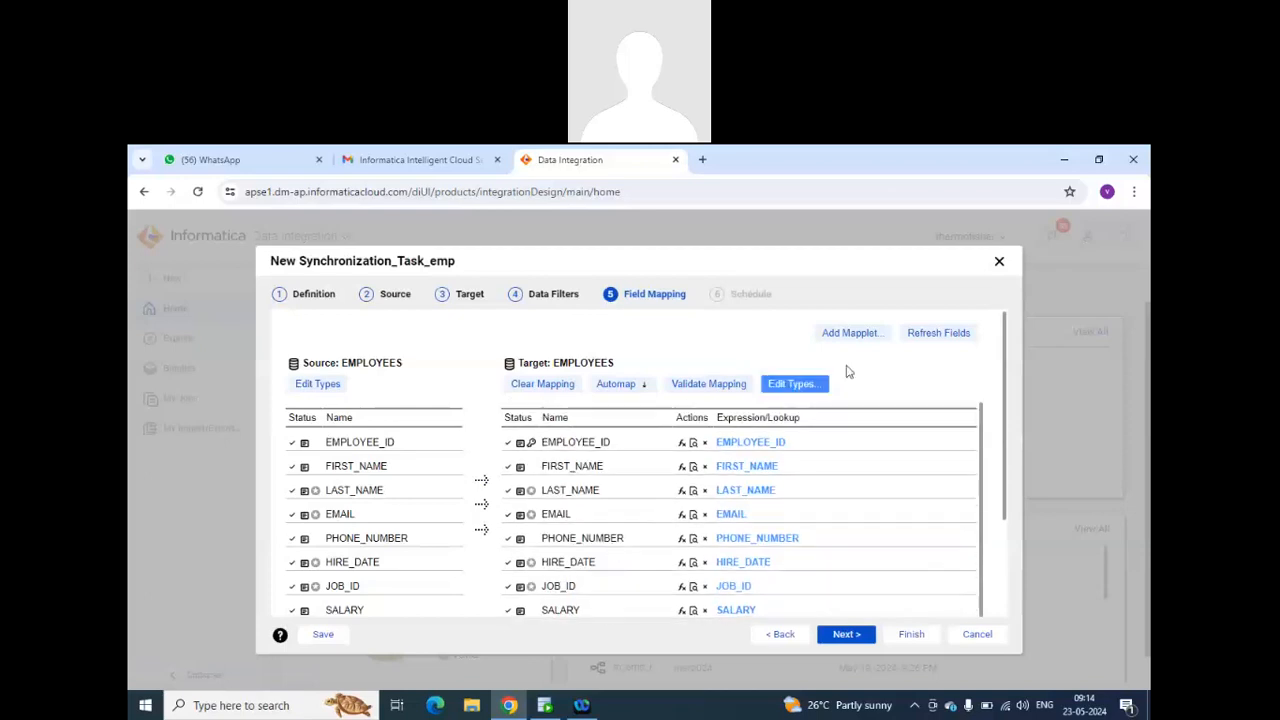
{"action": "left_click", "coordinate": [858, 335]}
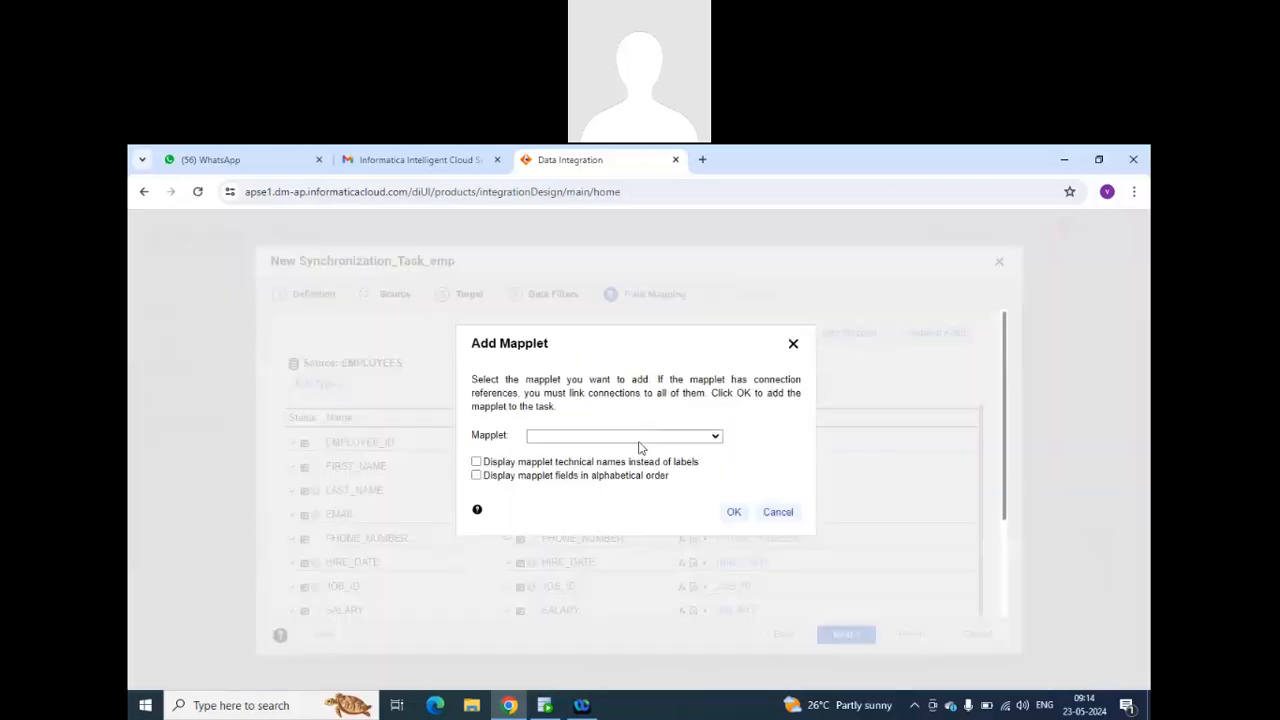
{"action": "left_click", "coordinate": [640, 437]}
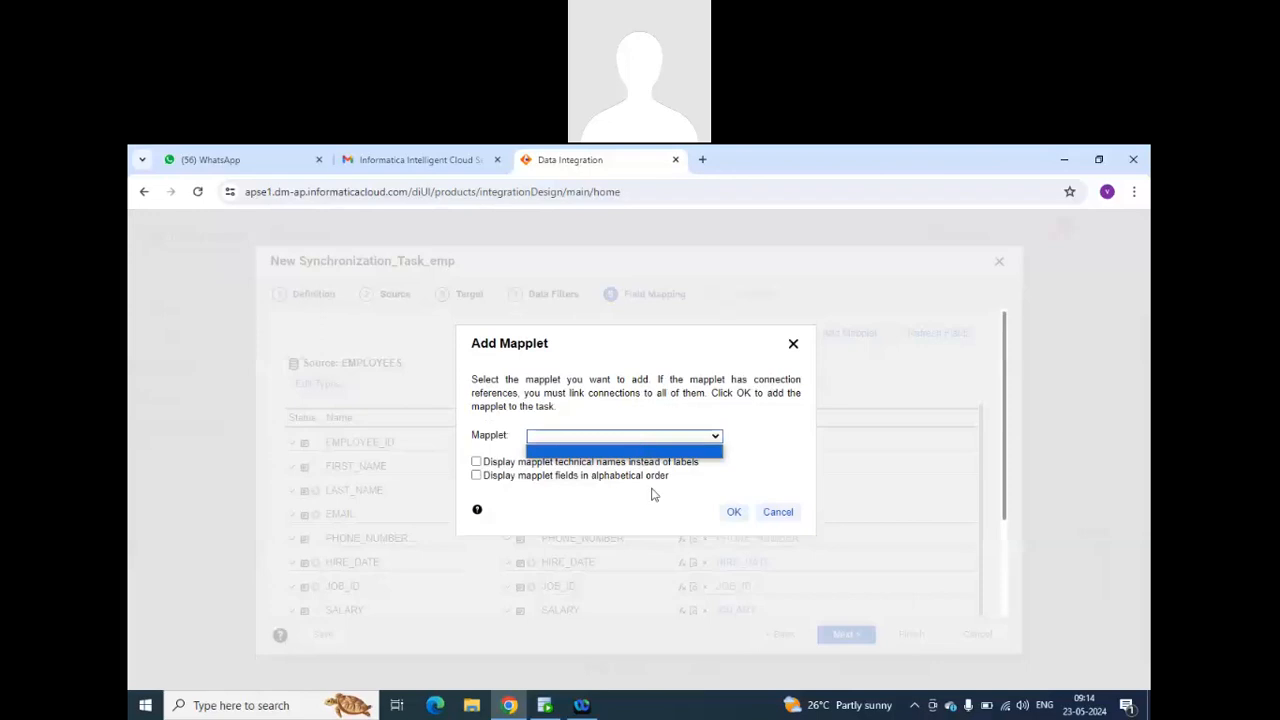
{"action": "left_click", "coordinate": [652, 493]}
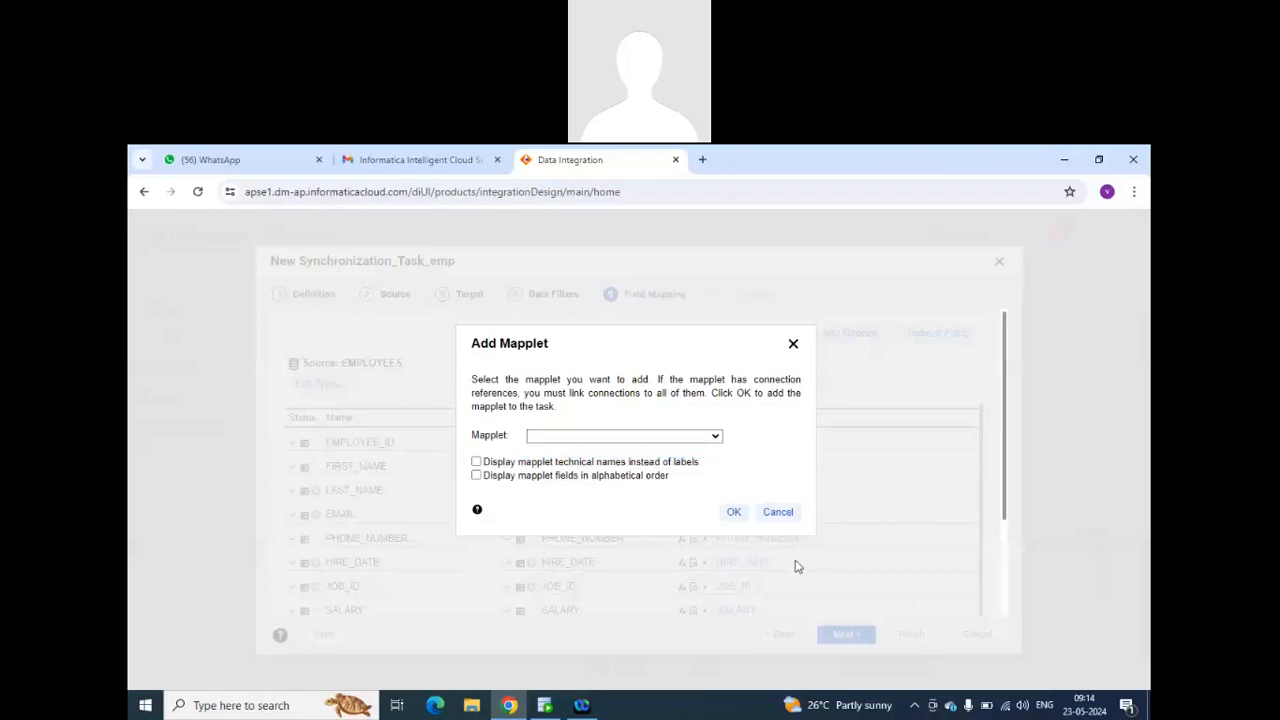
{"action": "left_click", "coordinate": [781, 515]}
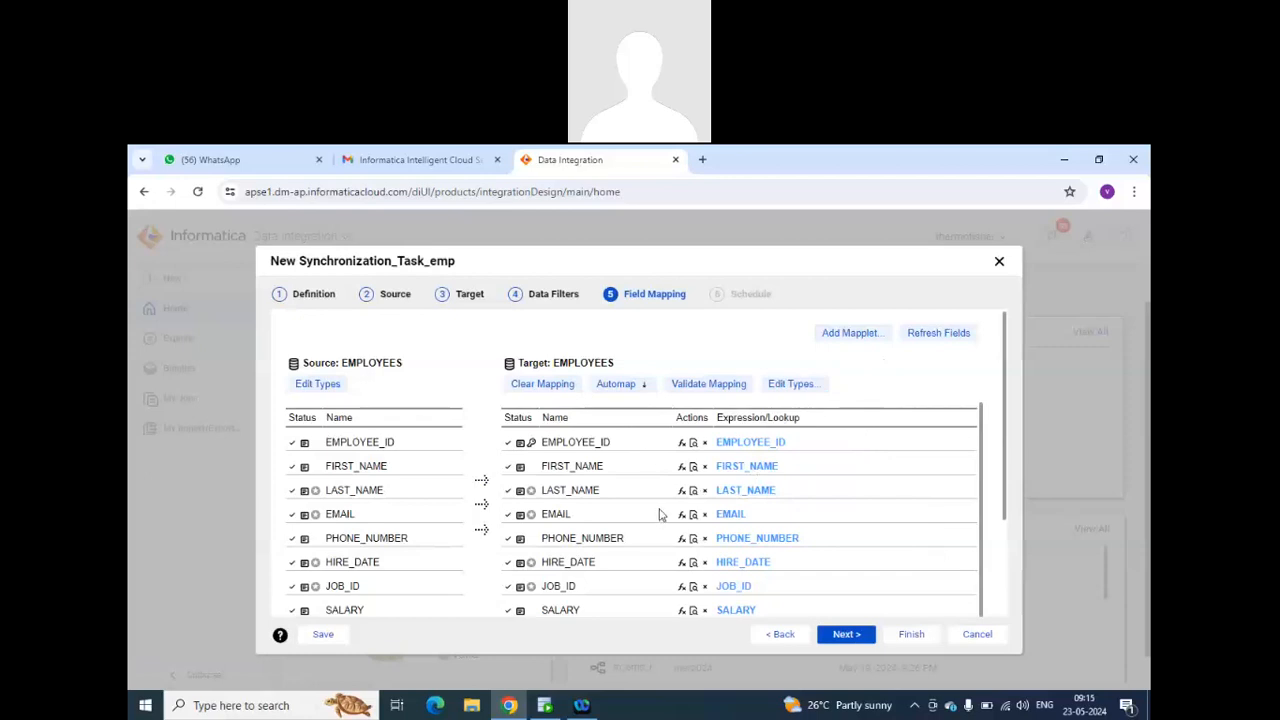
Recheck the list of mapplets available to the task and examine the EMPLOYEES target fields down to UPD_BY.
{"action": "left_click", "coordinate": [846, 333]}
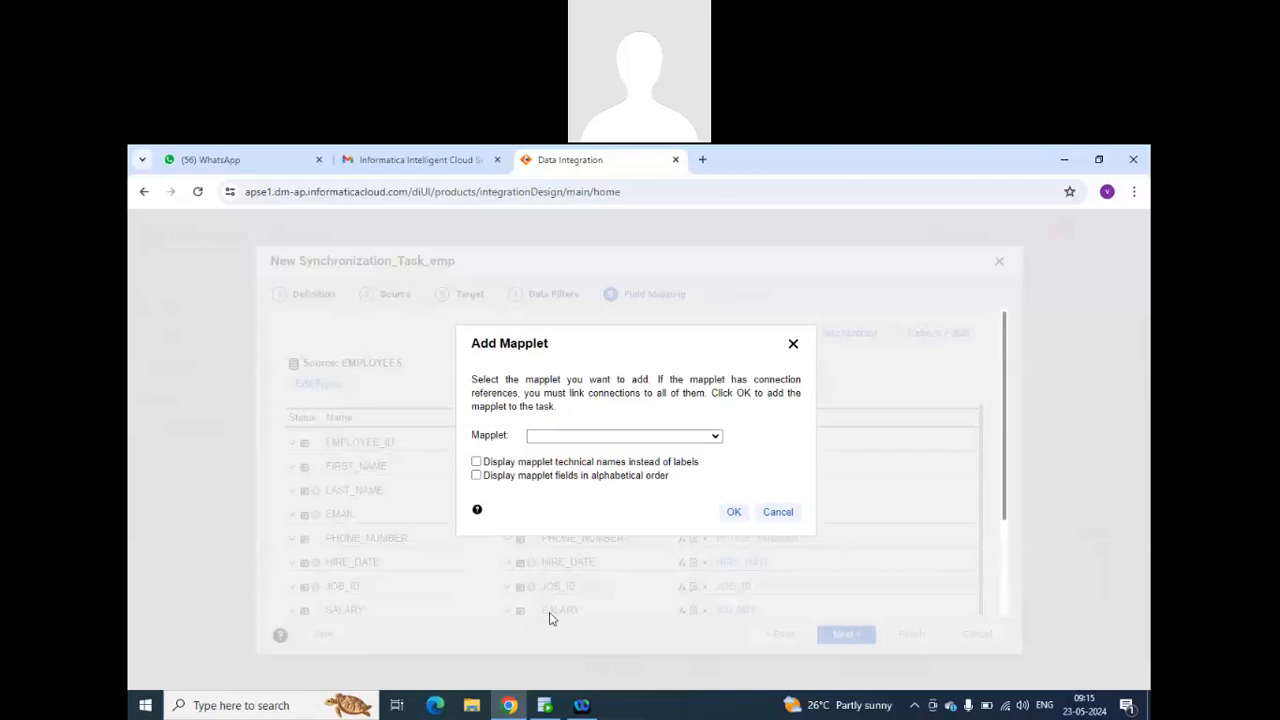
{"action": "left_click", "coordinate": [668, 438]}
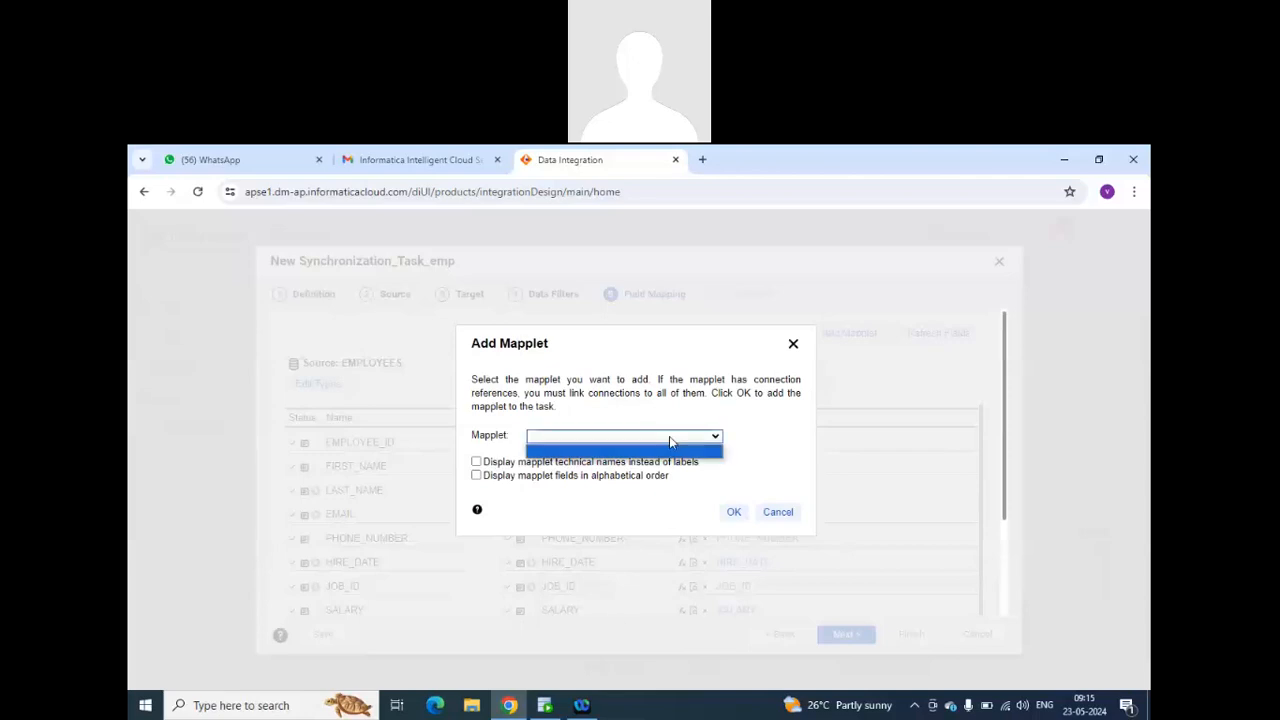
{"action": "left_click", "coordinate": [670, 440]}
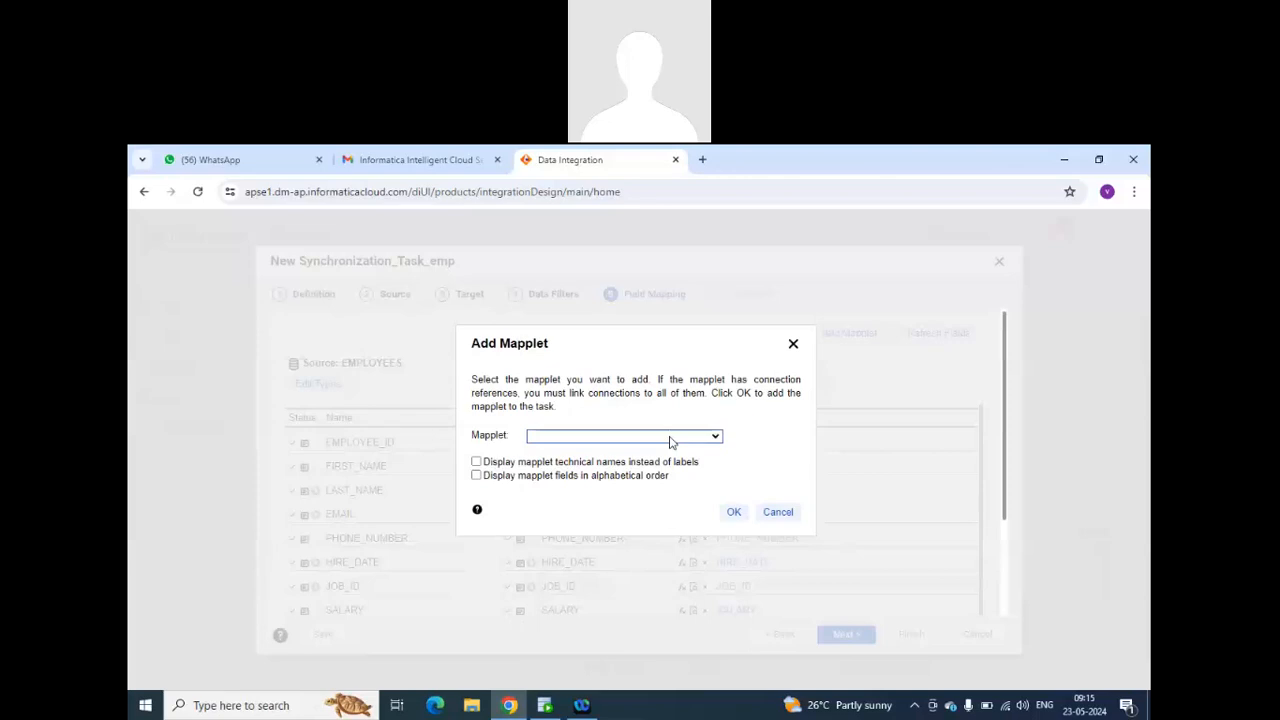
{"action": "left_click", "coordinate": [775, 513]}
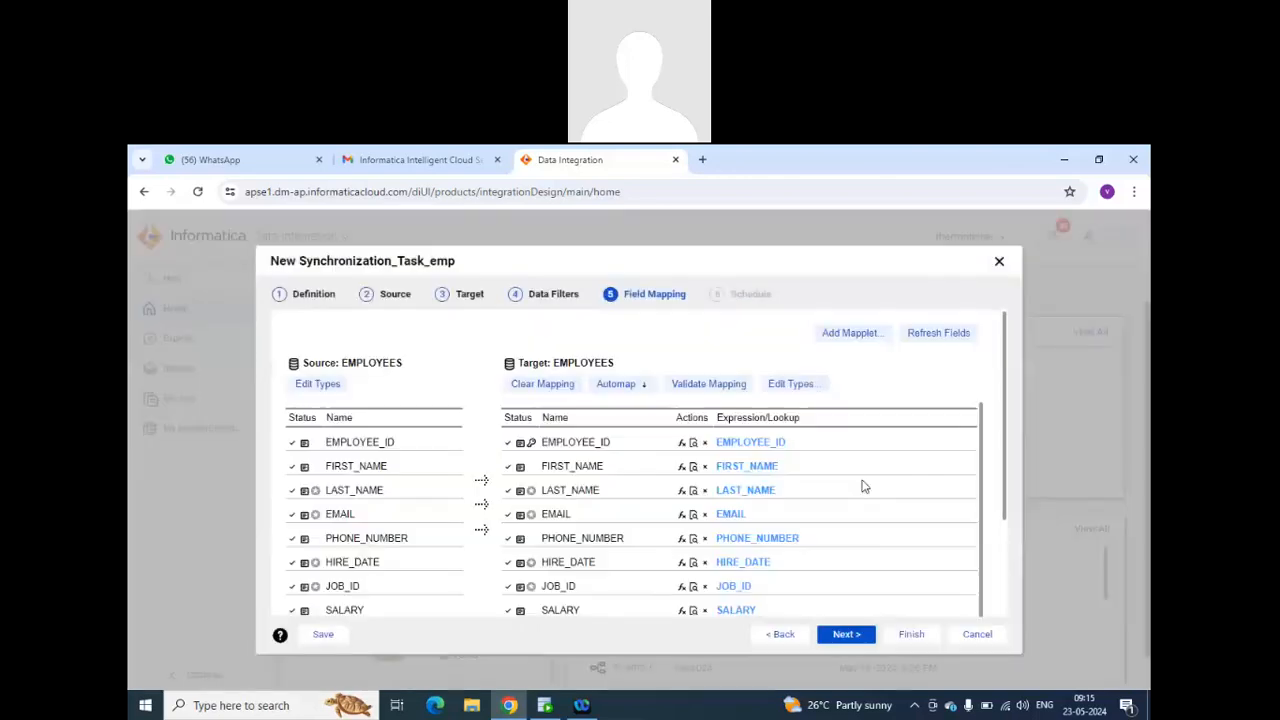
{"action": "scroll", "coordinate": [863, 490], "scroll_direction": "down", "scroll_amount": 2}
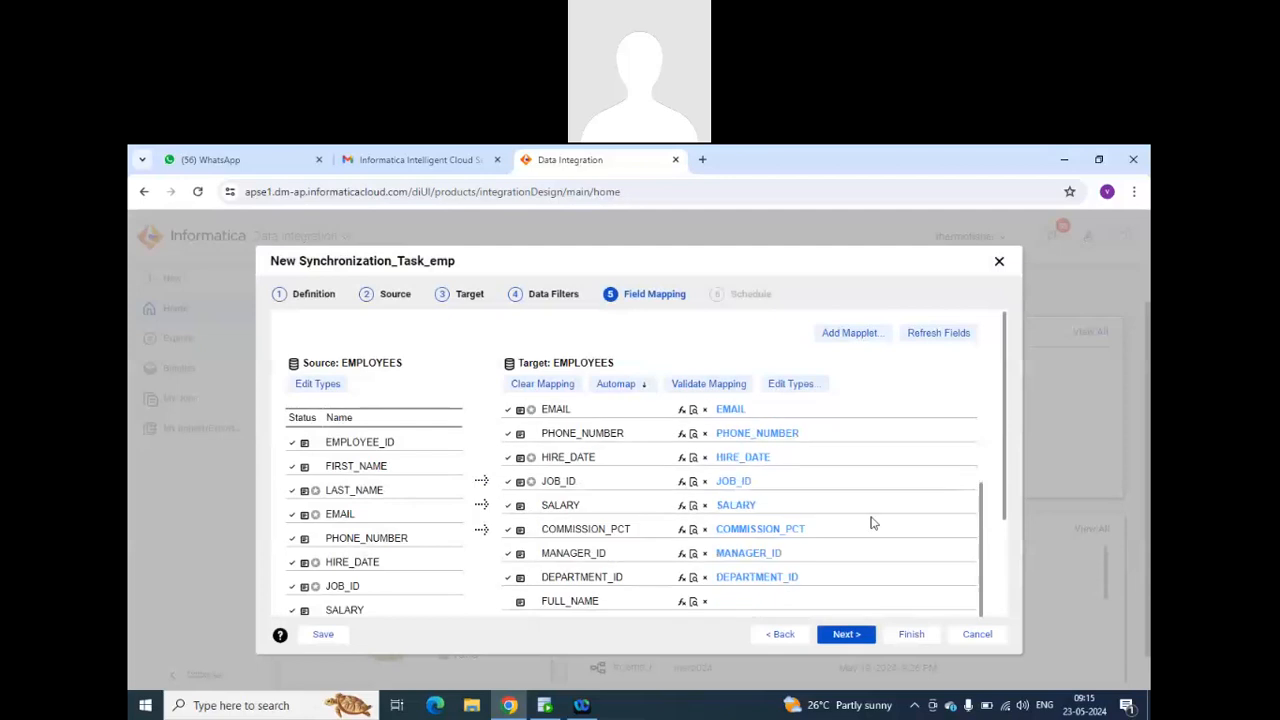
{"action": "scroll", "coordinate": [871, 522], "scroll_direction": "down", "scroll_amount": 3}
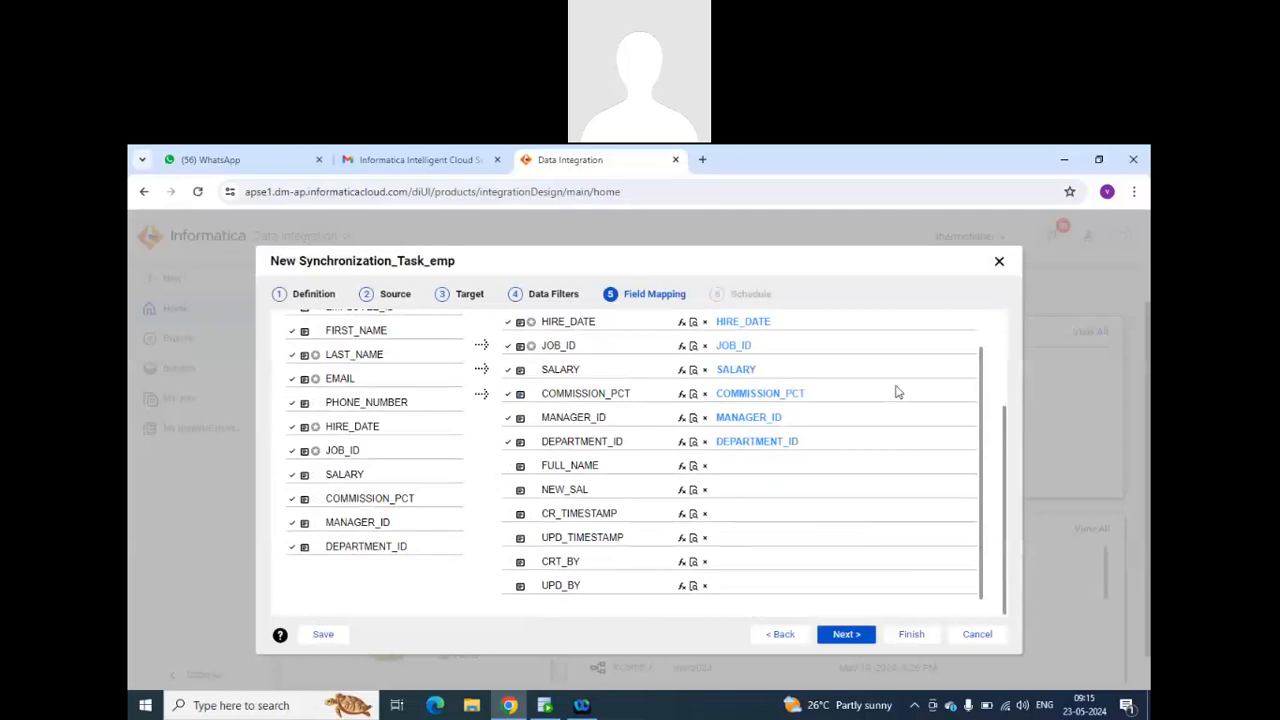
Continue to the schedule settings, choose to run the task on a schedule, and check which existing schedules are offered.
{"action": "left_click", "coordinate": [836, 636]}
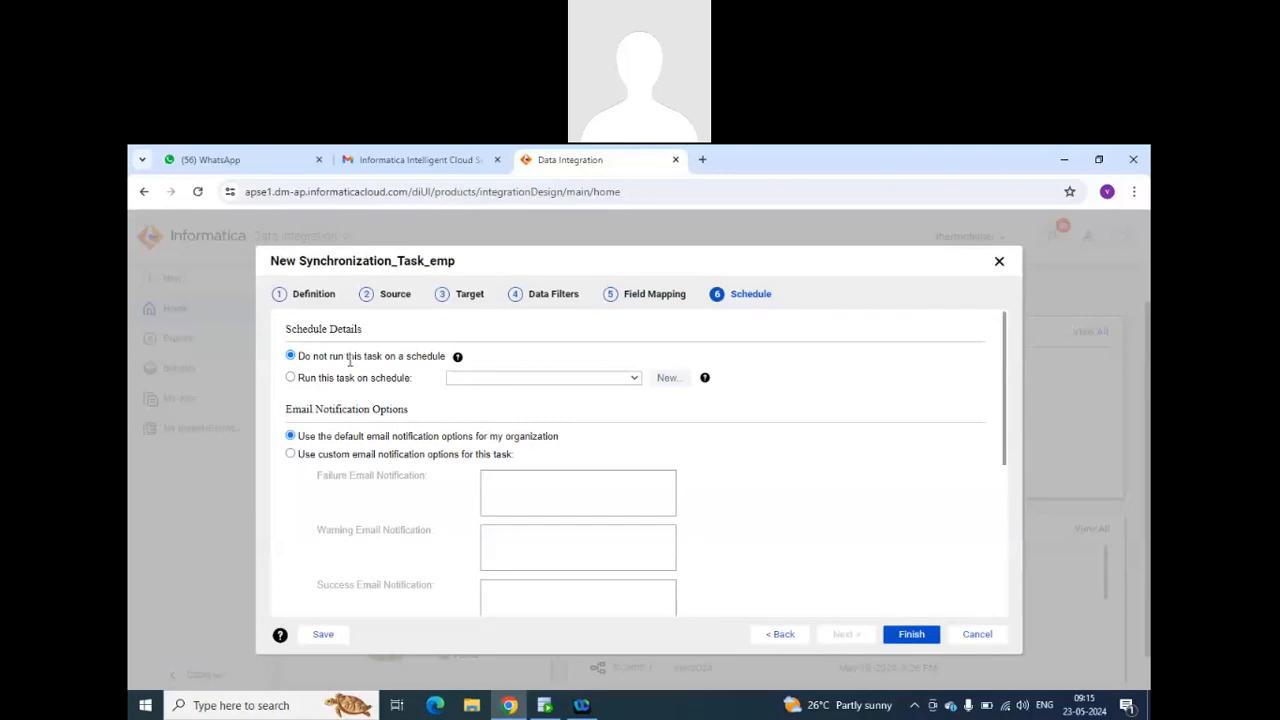
{"action": "mouse_move", "coordinate": [461, 362]}
{"action": "left_click", "coordinate": [291, 378]}
{"action": "left_click", "coordinate": [634, 379]}
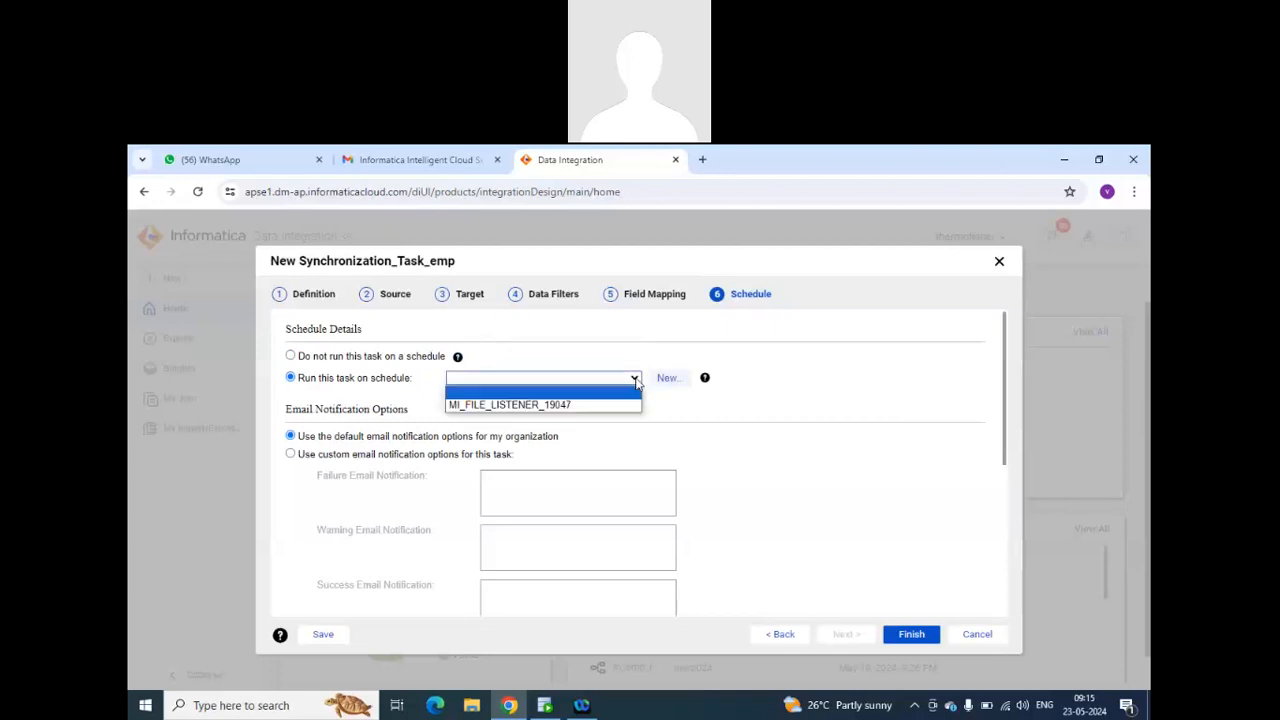
{"action": "left_click", "coordinate": [636, 381]}
Start a new schedule, set it to repeat Daily, and review its start date, time zone and repeat options.
{"action": "left_click", "coordinate": [665, 379]}
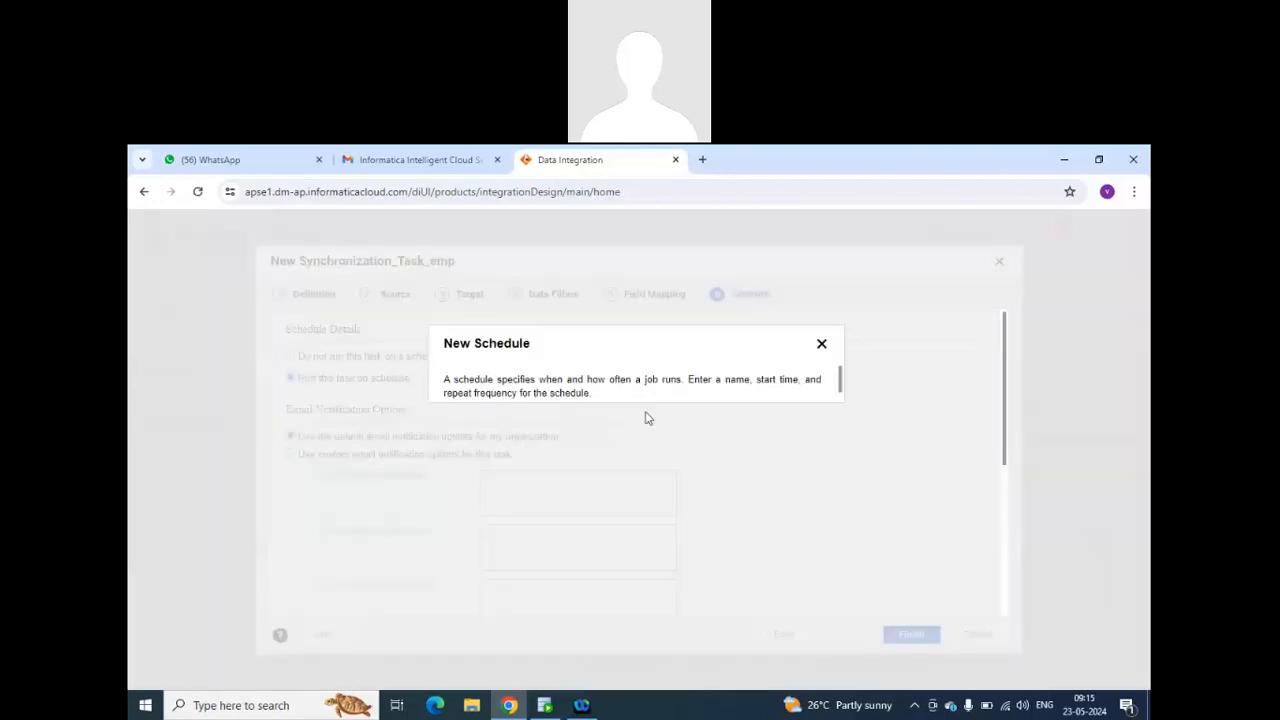
{"action": "left_click", "coordinate": [576, 441]}
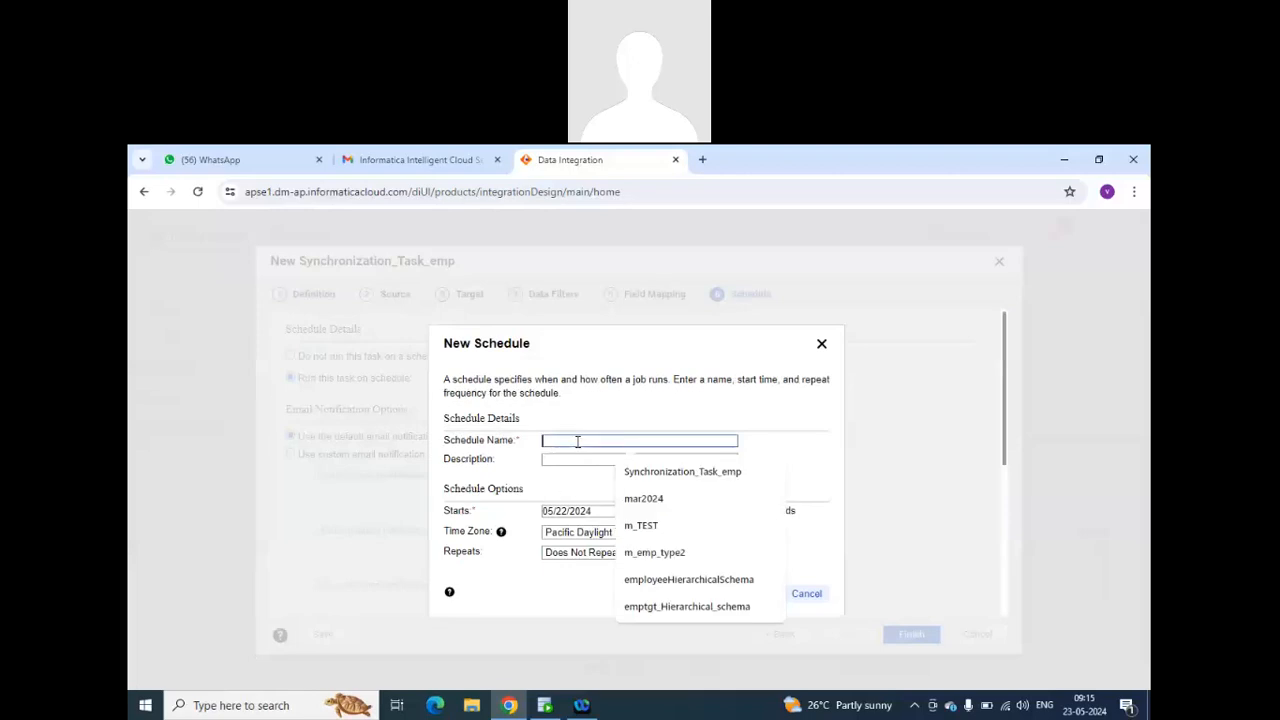
{"action": "left_click", "coordinate": [570, 487]}
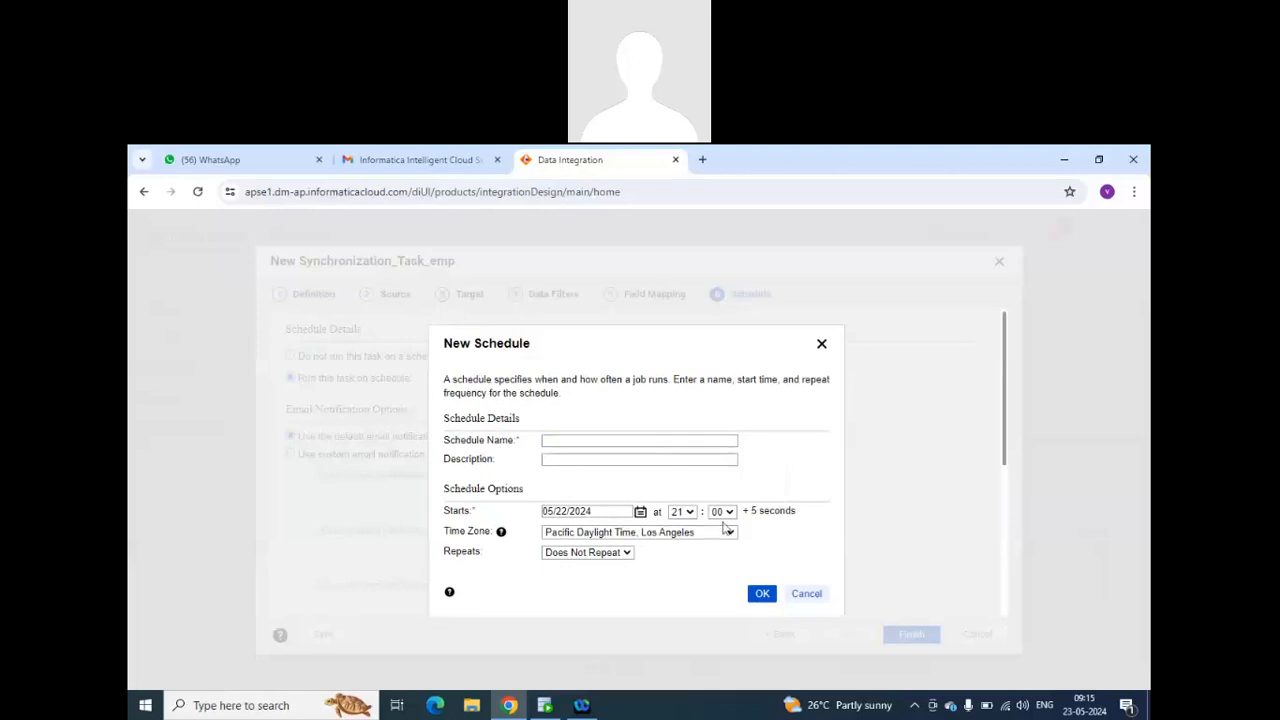
{"action": "left_click", "coordinate": [626, 553]}
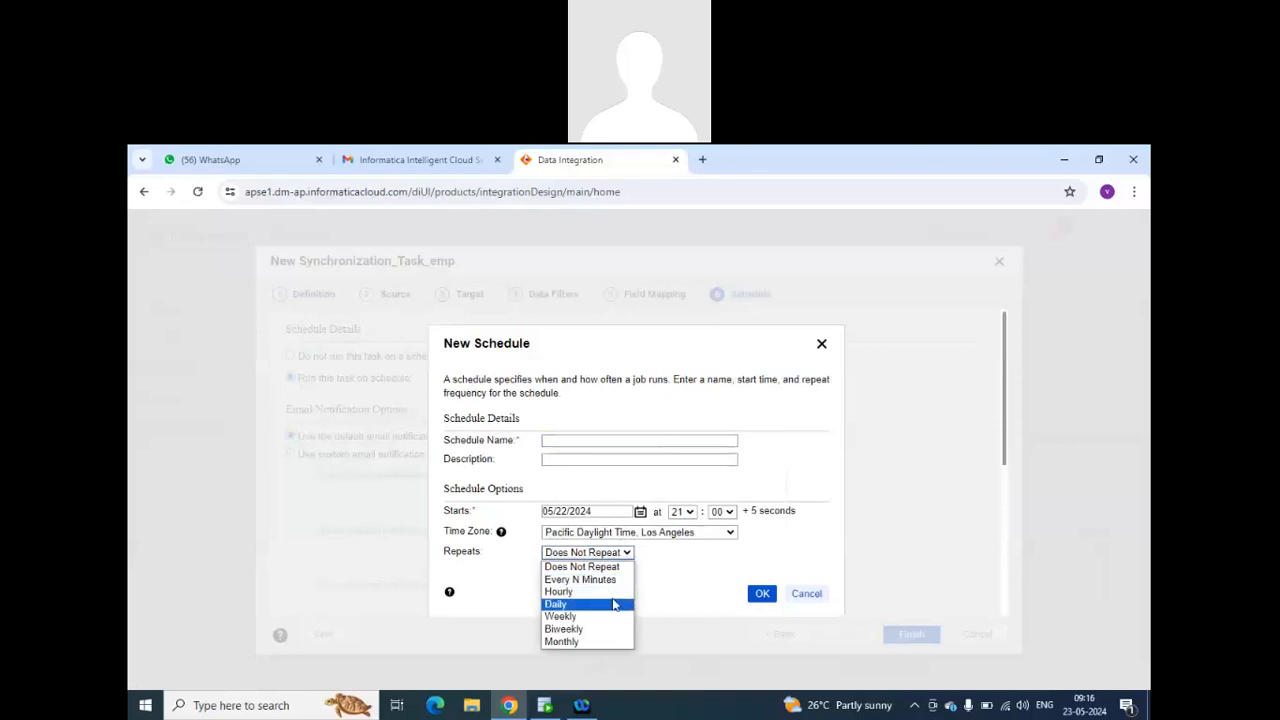
{"action": "left_click", "coordinate": [613, 604]}
{"action": "scroll", "coordinate": [629, 578], "scroll_direction": "down", "scroll_amount": 1}
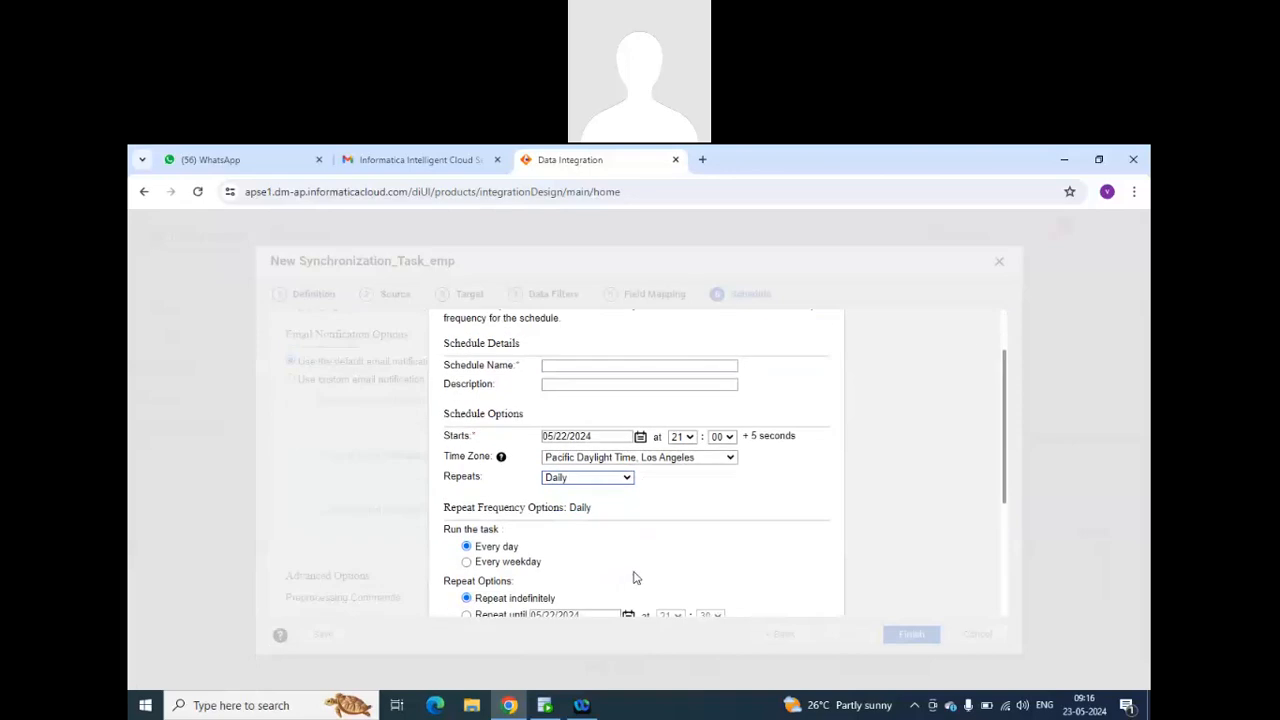
{"action": "scroll", "coordinate": [633, 578], "scroll_direction": "down", "scroll_amount": 2}
{"action": "scroll", "coordinate": [552, 409], "scroll_direction": "up", "scroll_amount": 1}
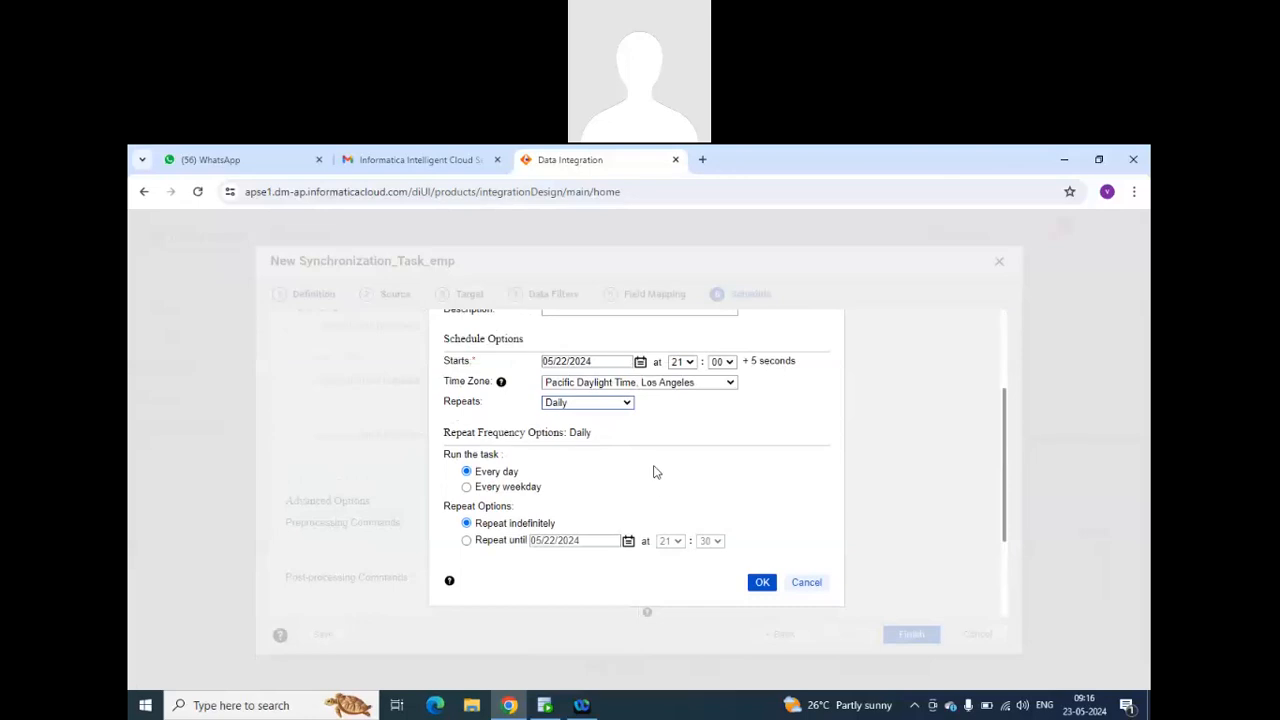
{"action": "scroll", "coordinate": [653, 472], "scroll_direction": "up", "scroll_amount": 1}
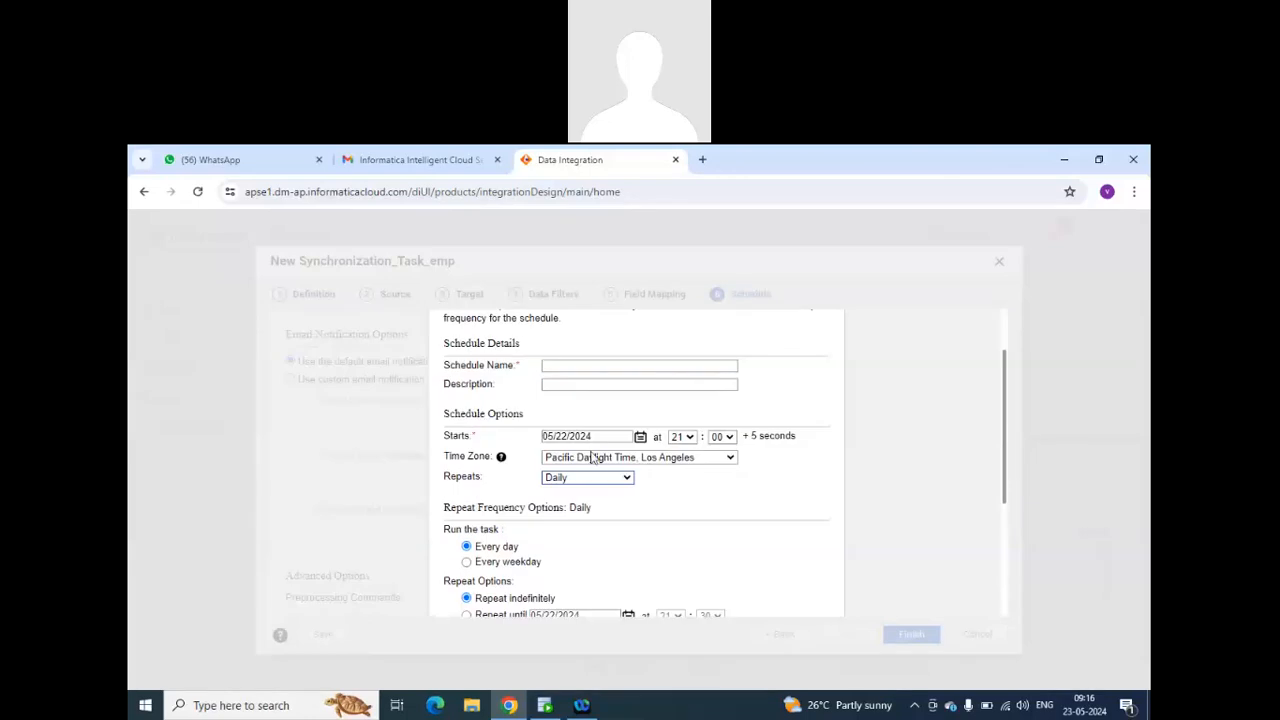
{"action": "left_click_drag", "start_coordinate": [600, 436], "coordinate": [546, 436]}
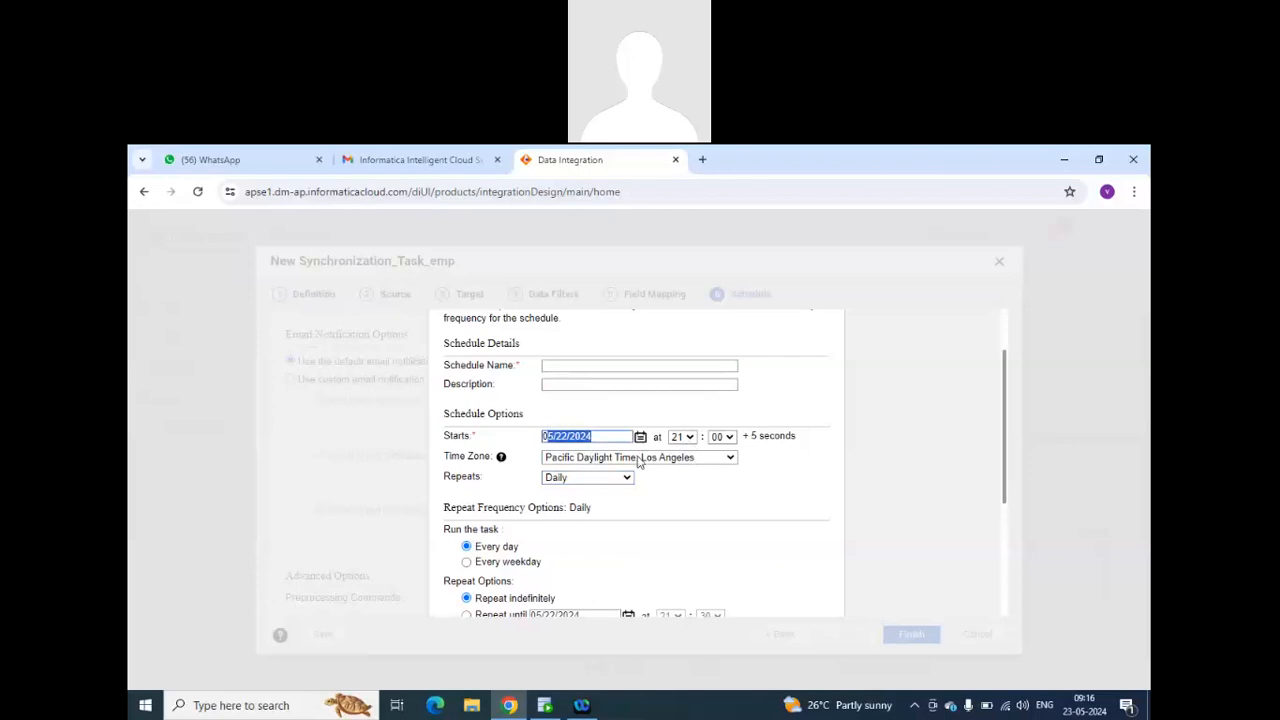
{"action": "scroll", "coordinate": [643, 480], "scroll_direction": "down", "scroll_amount": 1}
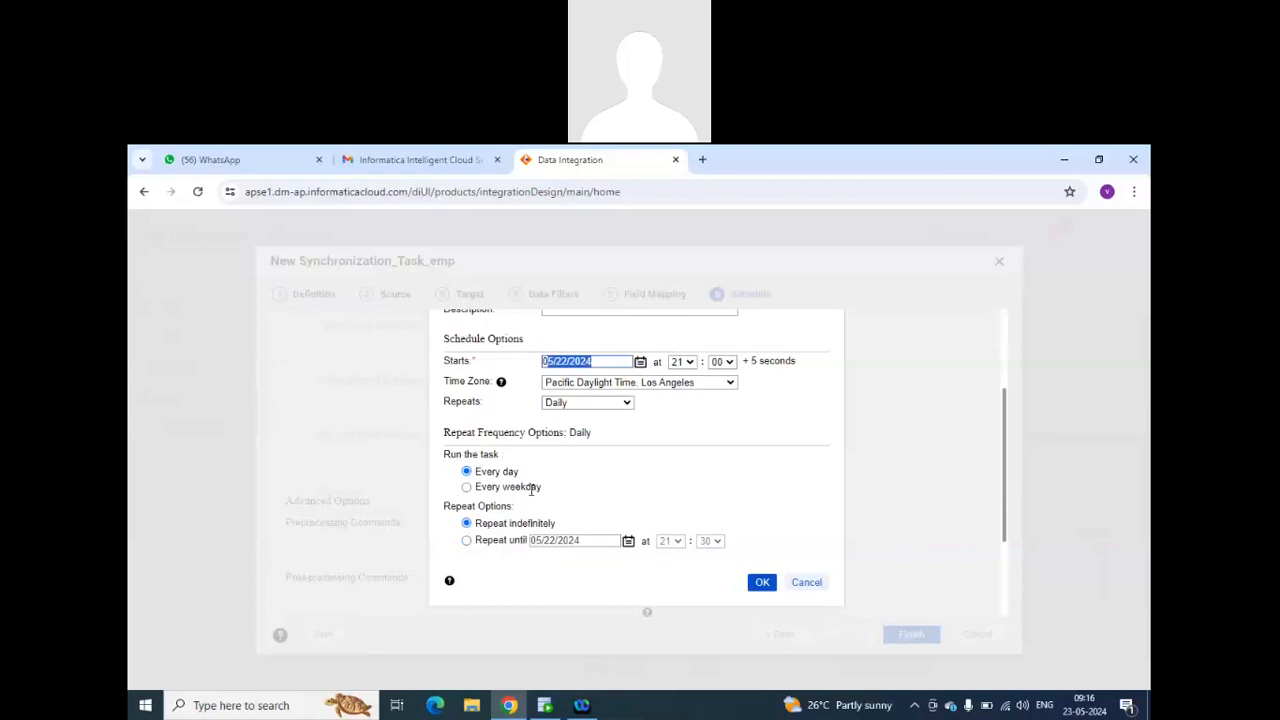
Try the Weekly, Monthly and Biweekly repeat frequencies for the new schedule, and discard it without saving.
{"action": "left_click", "coordinate": [595, 410]}
{"action": "left_click", "coordinate": [588, 466]}
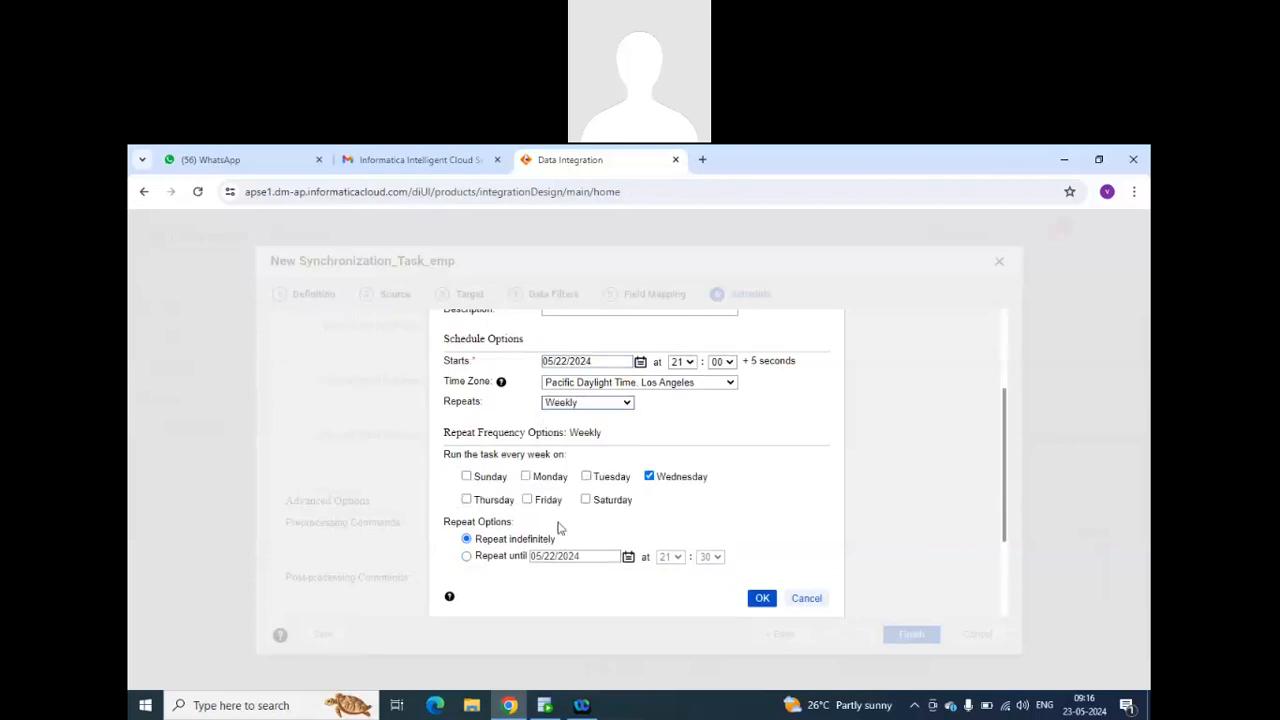
{"action": "left_click", "coordinate": [620, 403]}
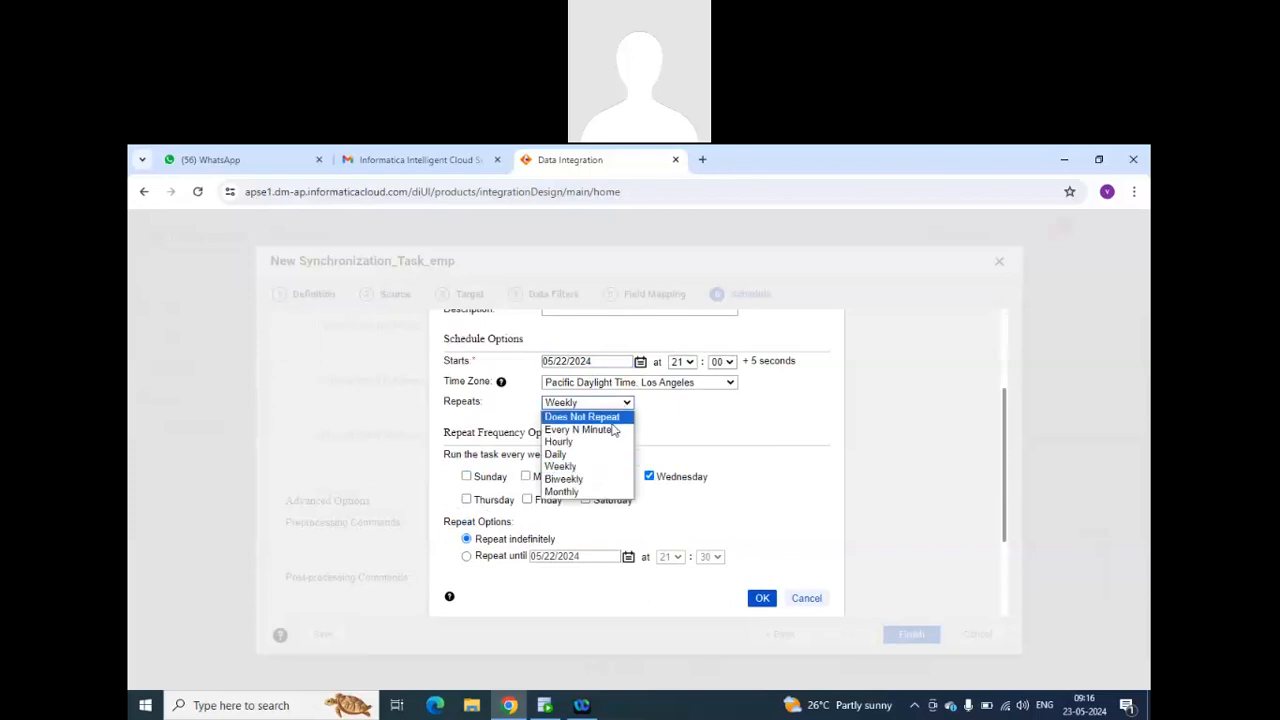
{"action": "left_click", "coordinate": [596, 493]}
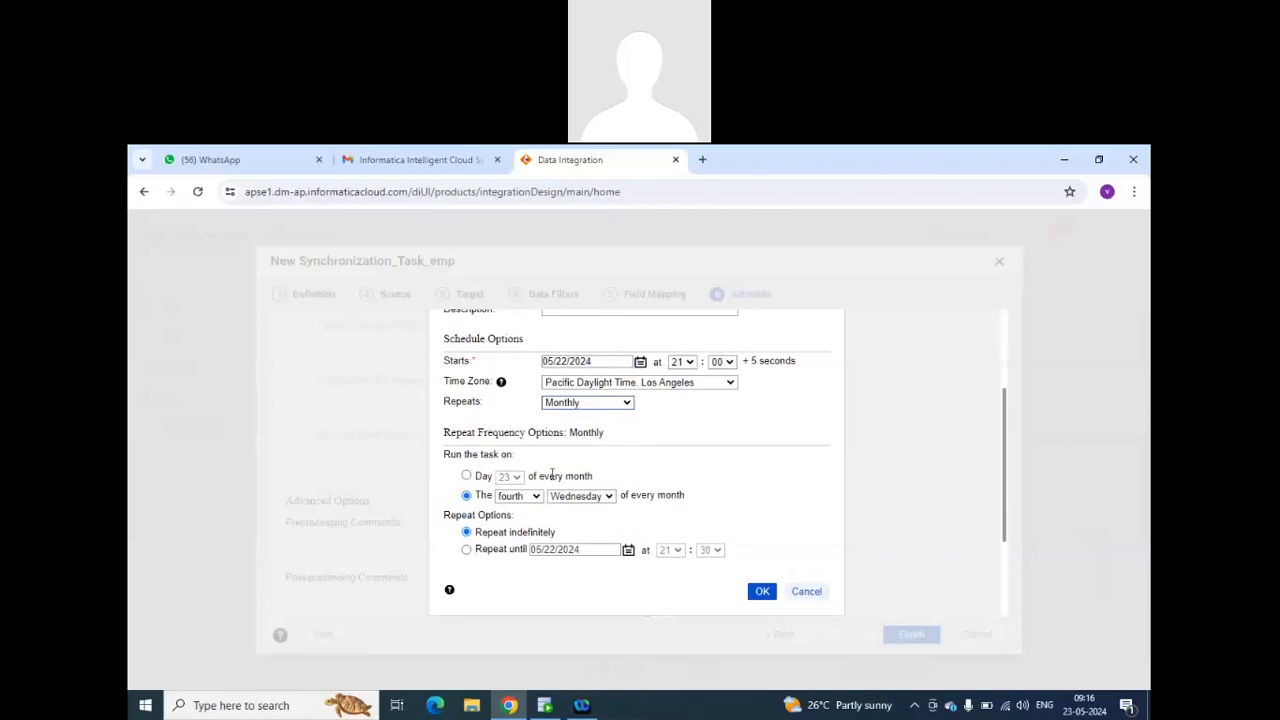
{"action": "left_click", "coordinate": [621, 406]}
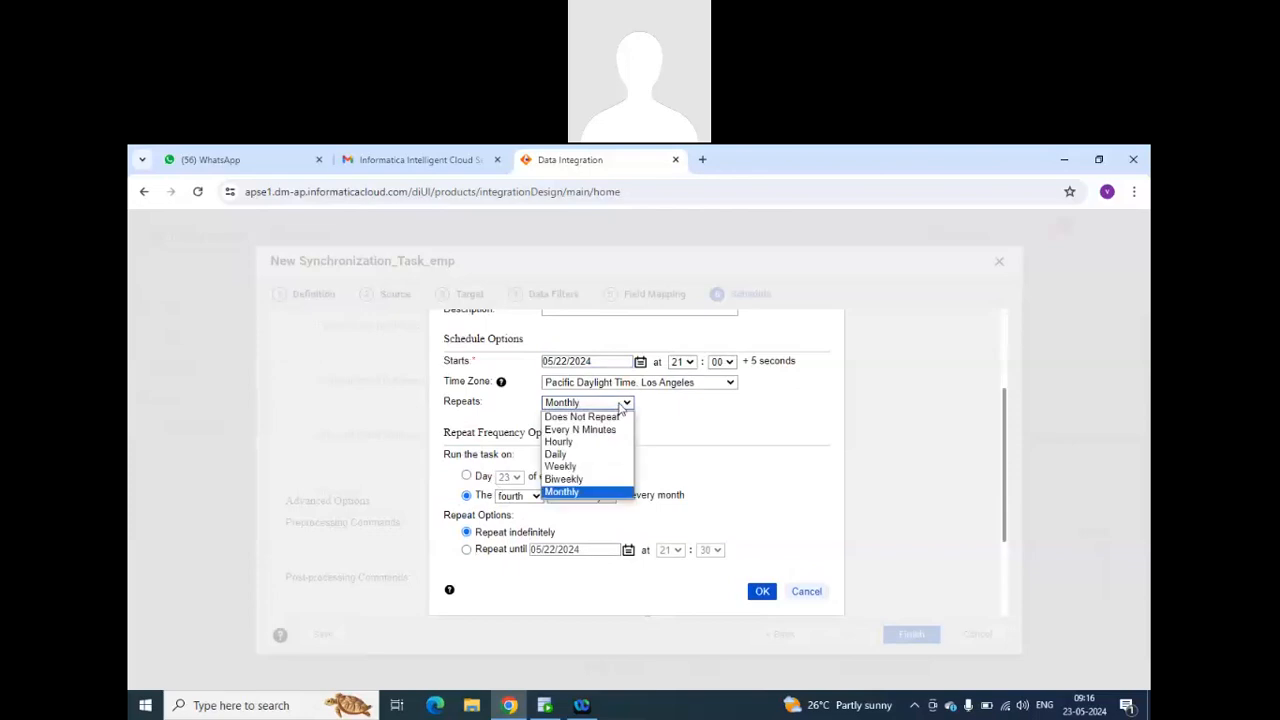
{"action": "left_click", "coordinate": [584, 479]}
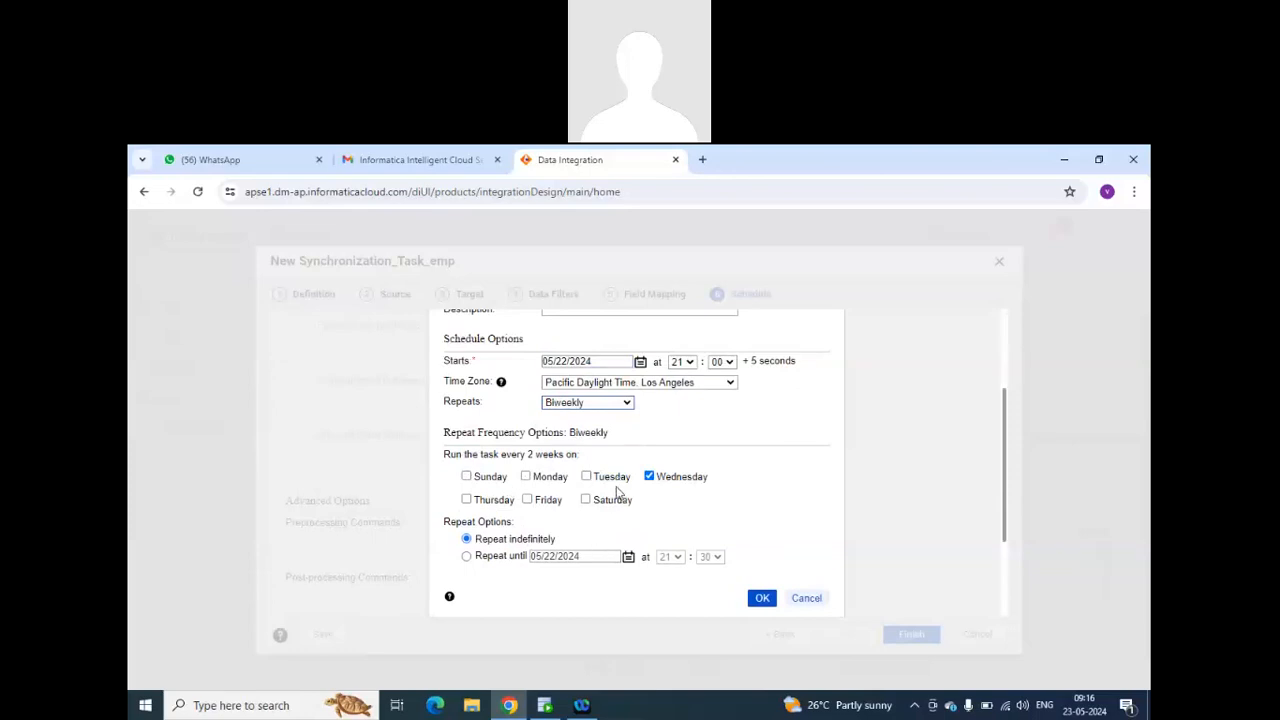
{"action": "scroll", "coordinate": [622, 483], "scroll_direction": "up", "scroll_amount": 3}
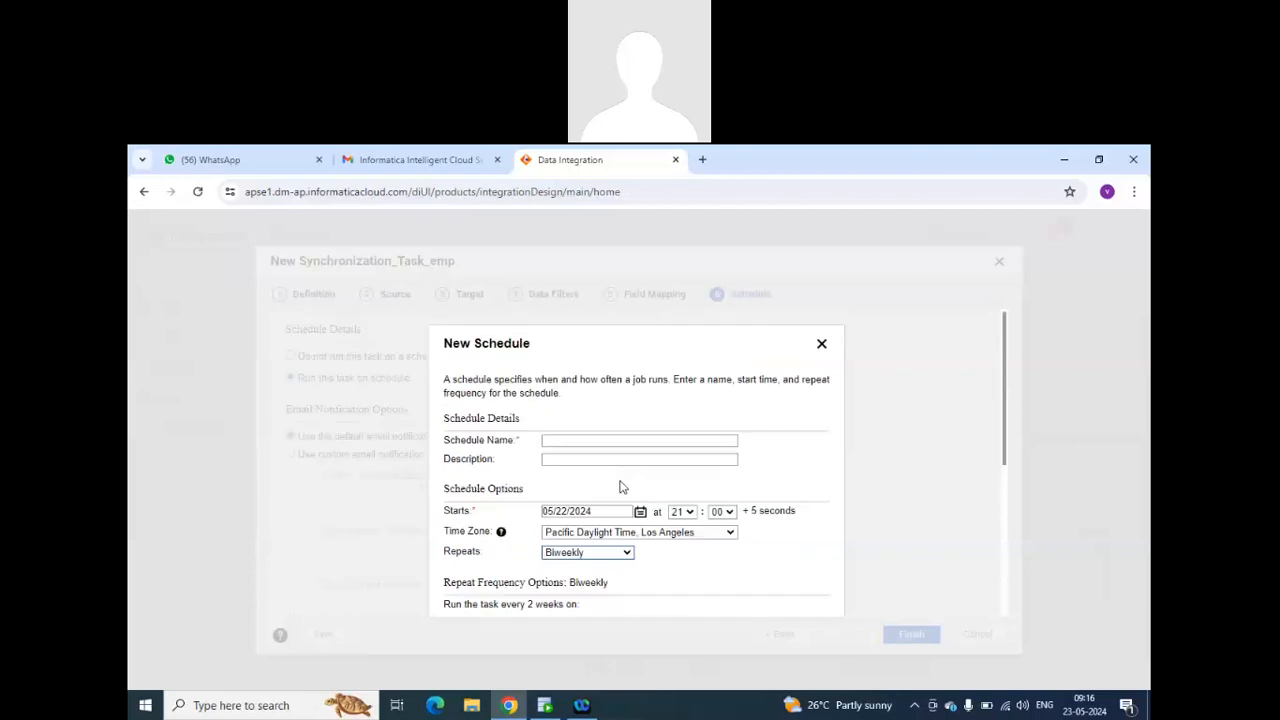
{"action": "scroll", "coordinate": [624, 487], "scroll_direction": "down", "scroll_amount": 1}
{"action": "scroll", "coordinate": [707, 436], "scroll_direction": "up", "scroll_amount": 1}
{"action": "left_click", "coordinate": [823, 343]}
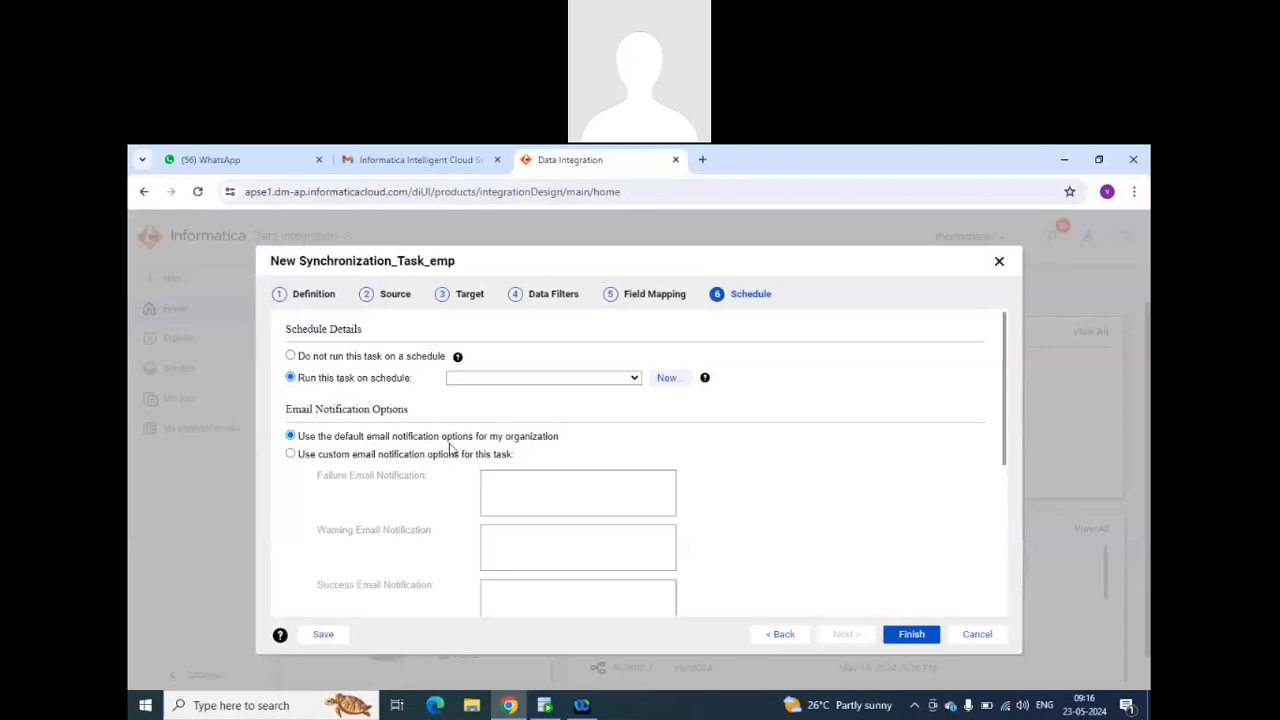
Try custom email notification options for the task and review the advanced options, including the parameter file name and execution mode.
{"action": "left_click", "coordinate": [291, 454]}
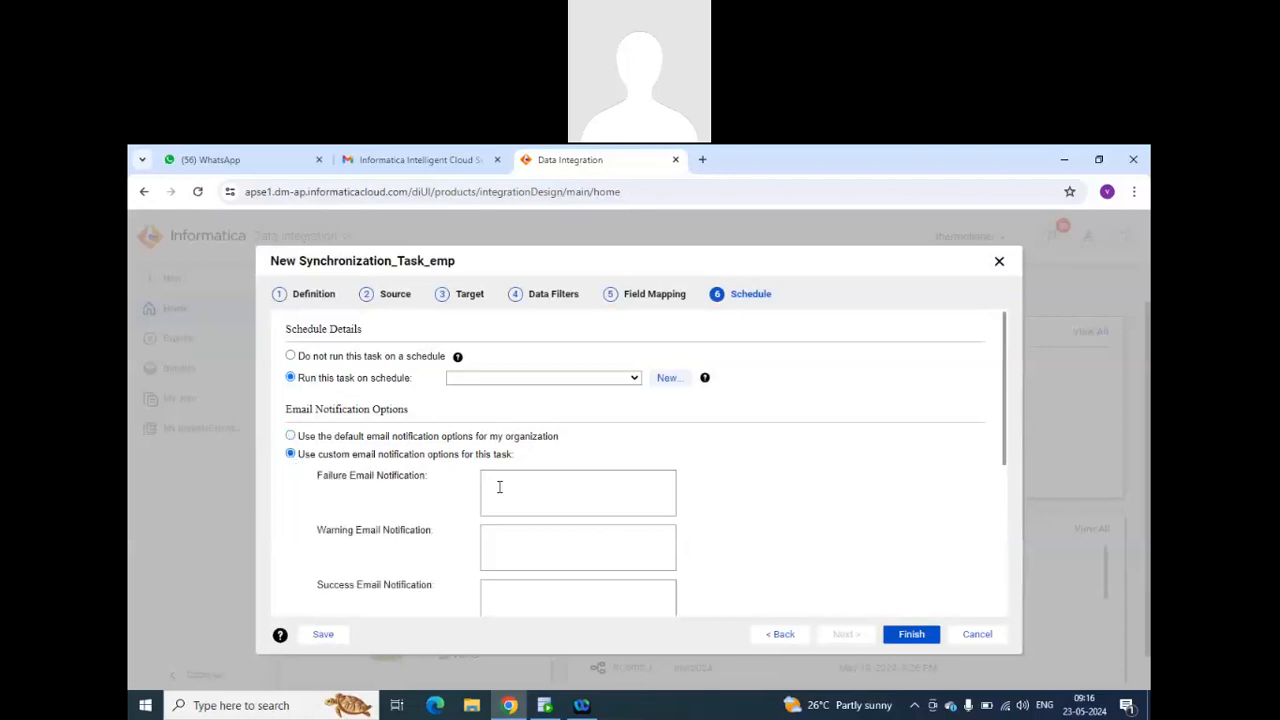
{"action": "scroll", "coordinate": [385, 500], "scroll_direction": "down", "scroll_amount": 3}
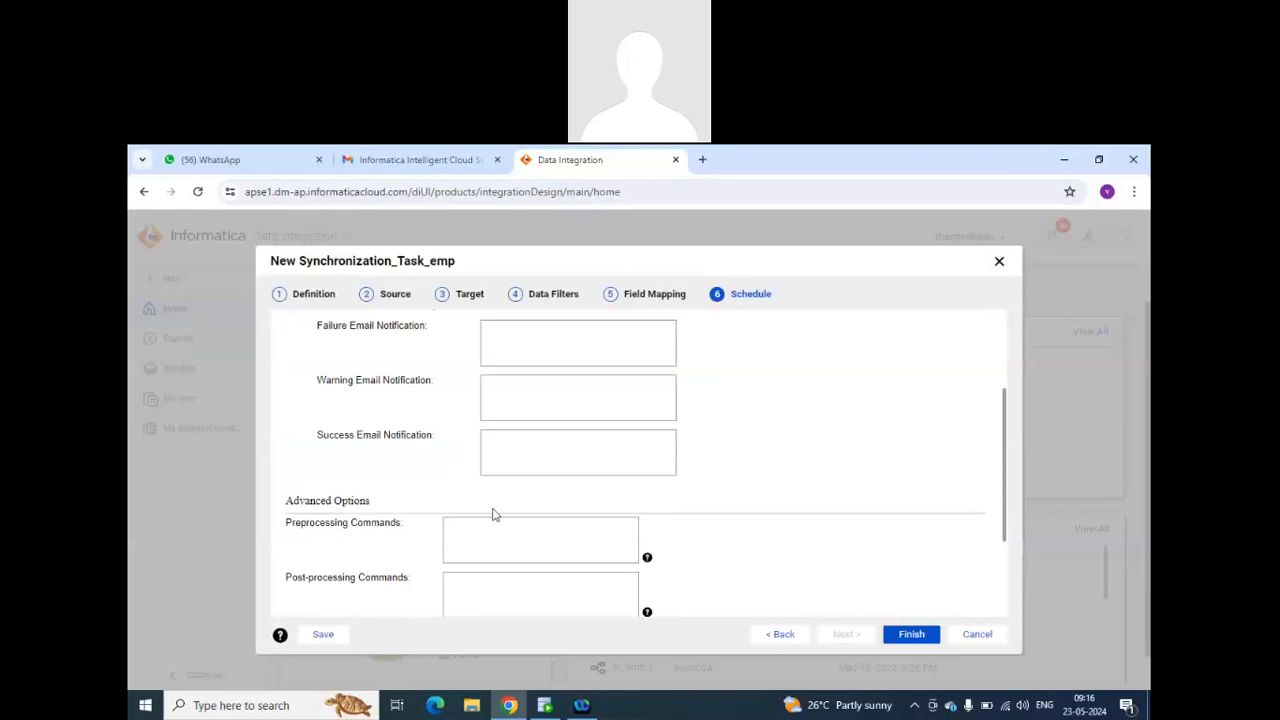
{"action": "scroll", "coordinate": [492, 514], "scroll_direction": "down", "scroll_amount": 3}
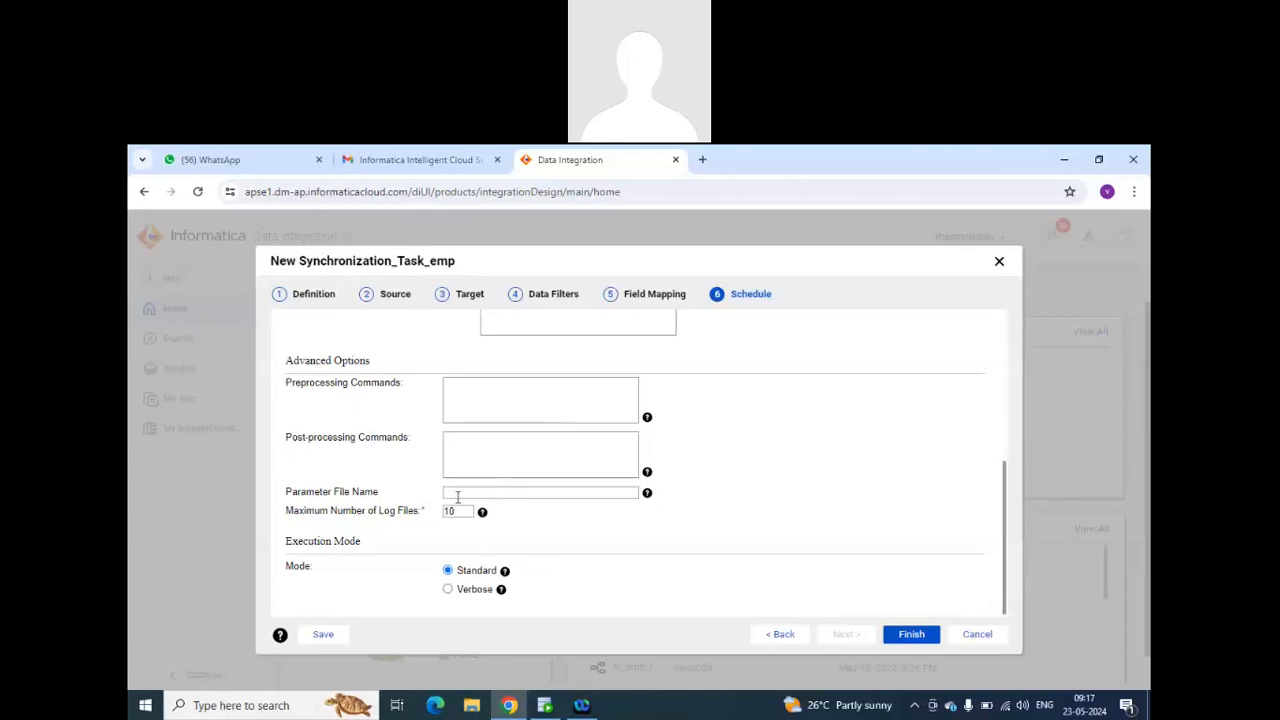
{"action": "left_click", "coordinate": [540, 494]}
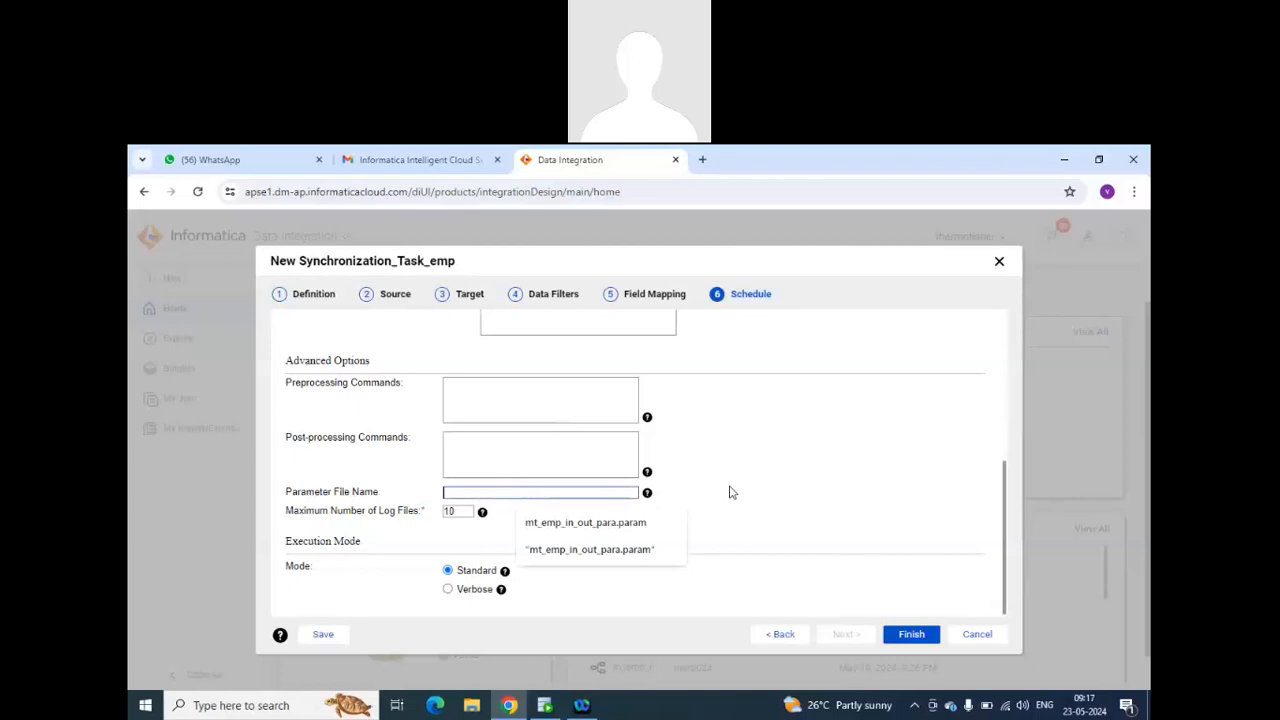
{"action": "left_click", "coordinate": [677, 489]}
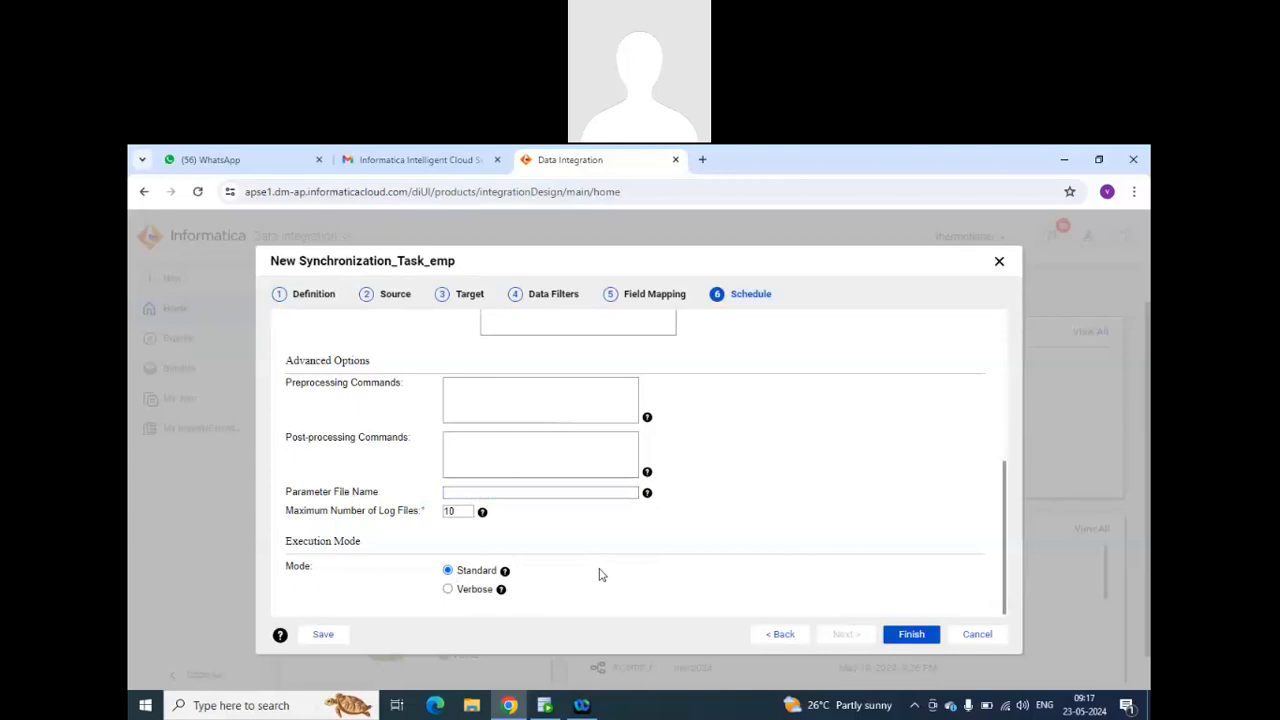
{"action": "scroll", "coordinate": [600, 575], "scroll_direction": "up", "scroll_amount": 5}
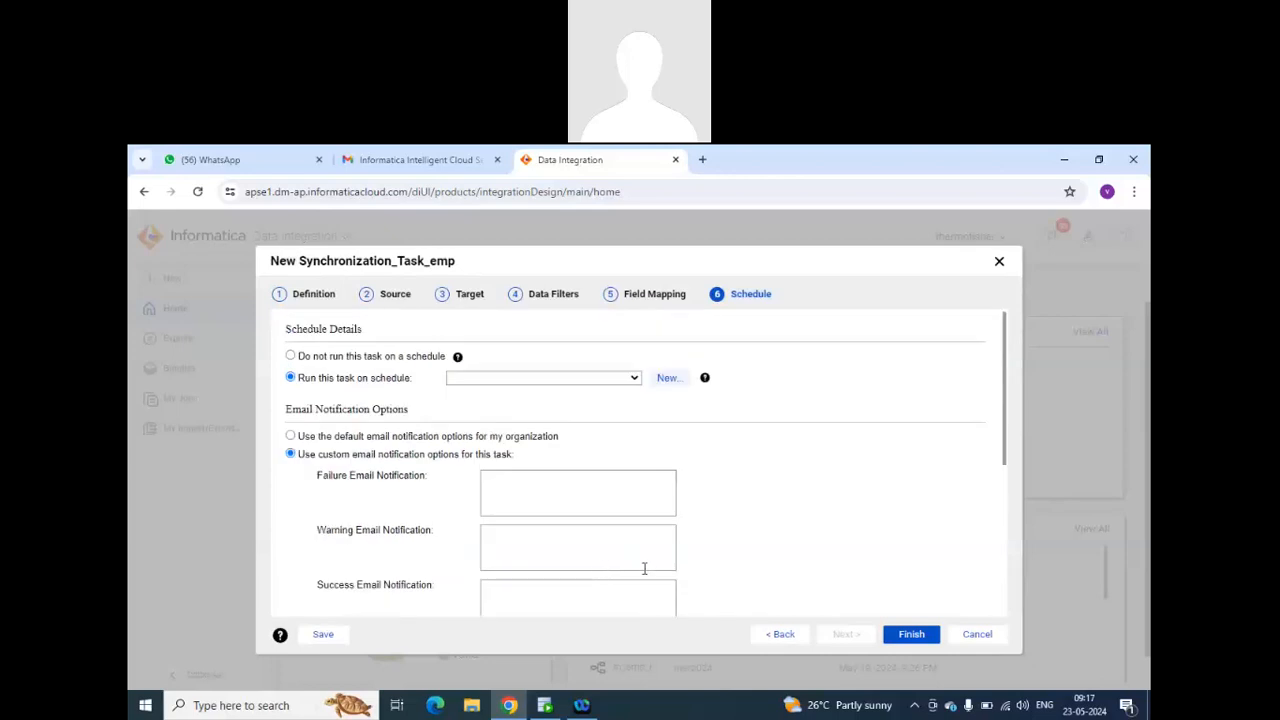
Finish the synchronization task with the organization's default email notifications and without a schedule.
{"action": "left_click", "coordinate": [911, 634]}
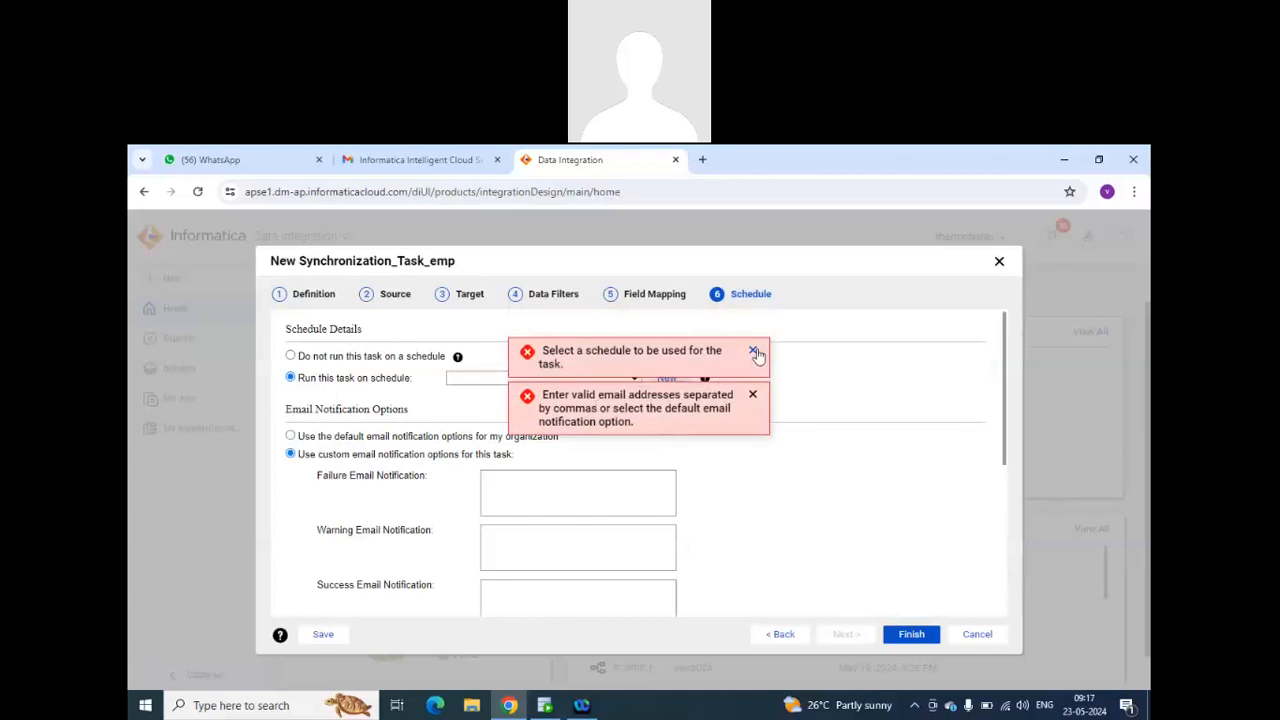
{"action": "left_click", "coordinate": [755, 352]}
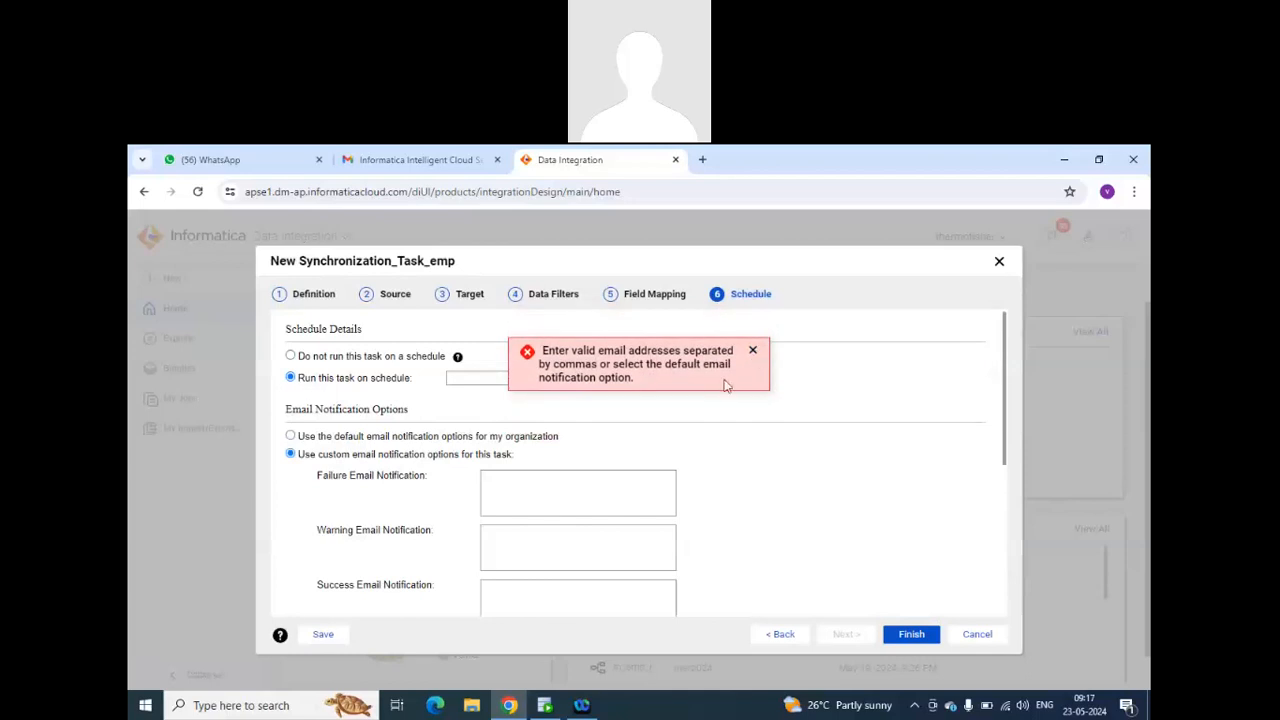
{"action": "left_click", "coordinate": [291, 436]}
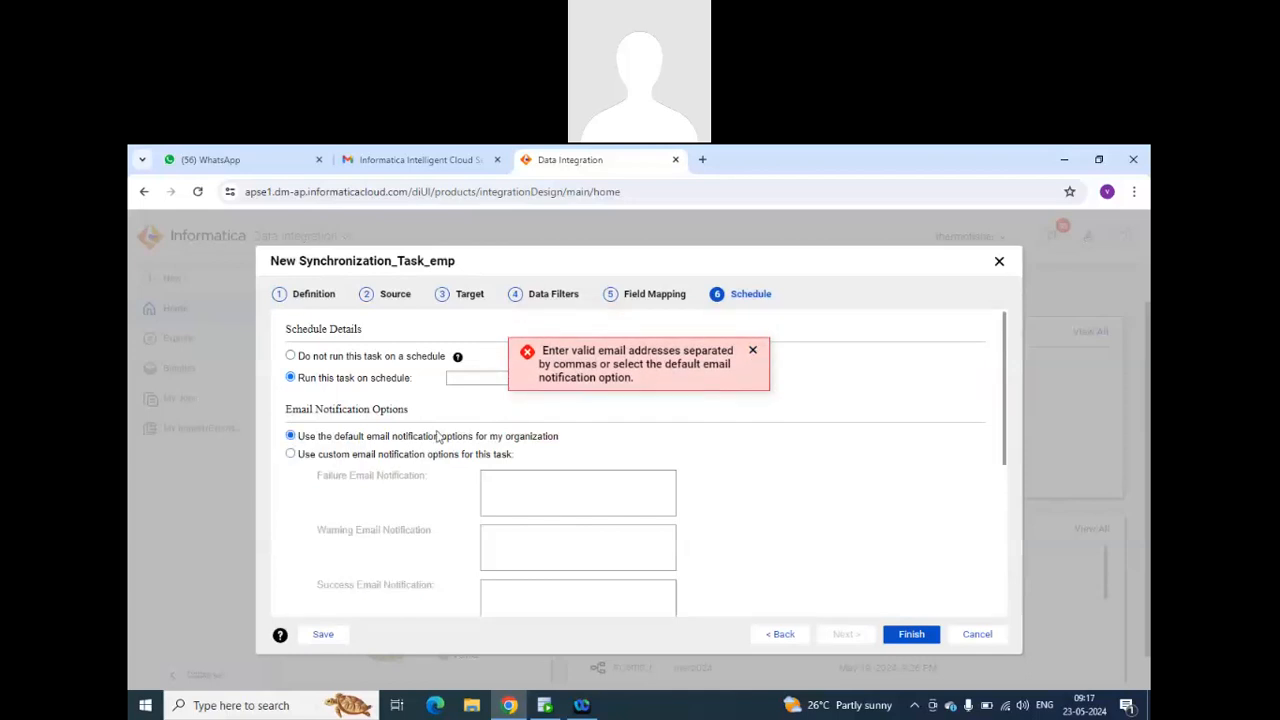
{"action": "left_click", "coordinate": [291, 356]}
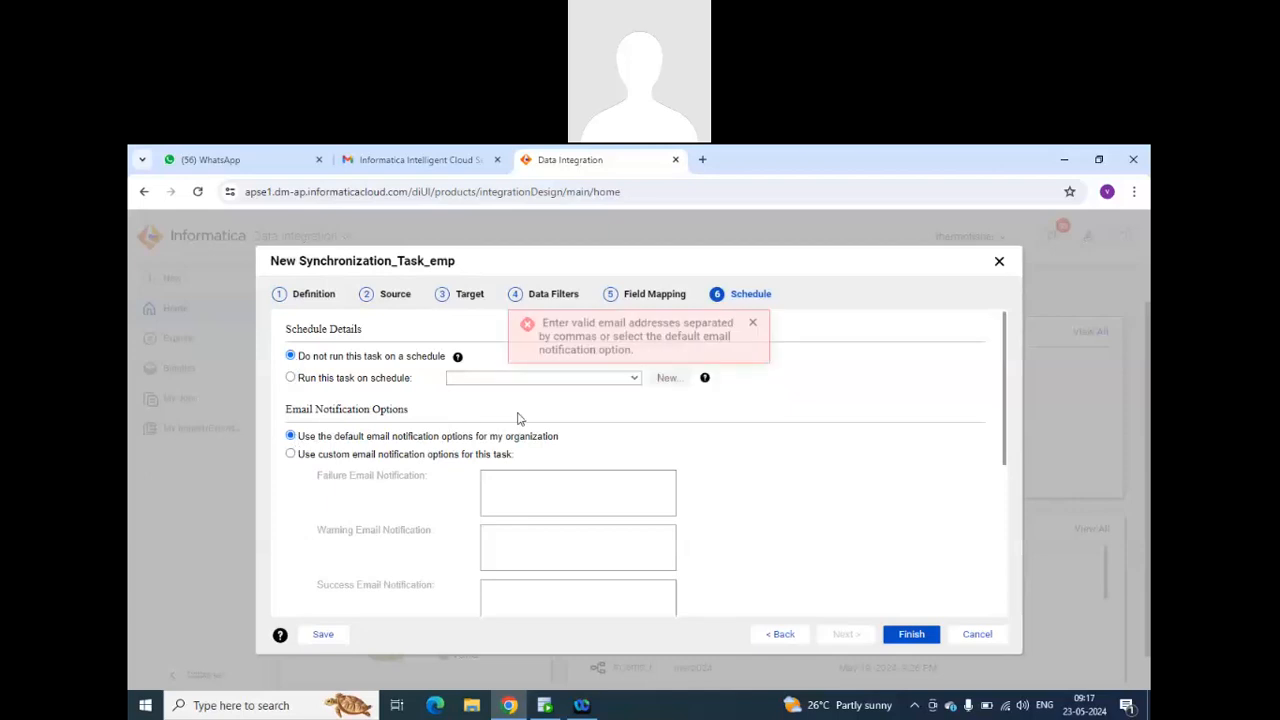
{"action": "left_click", "coordinate": [905, 638]}
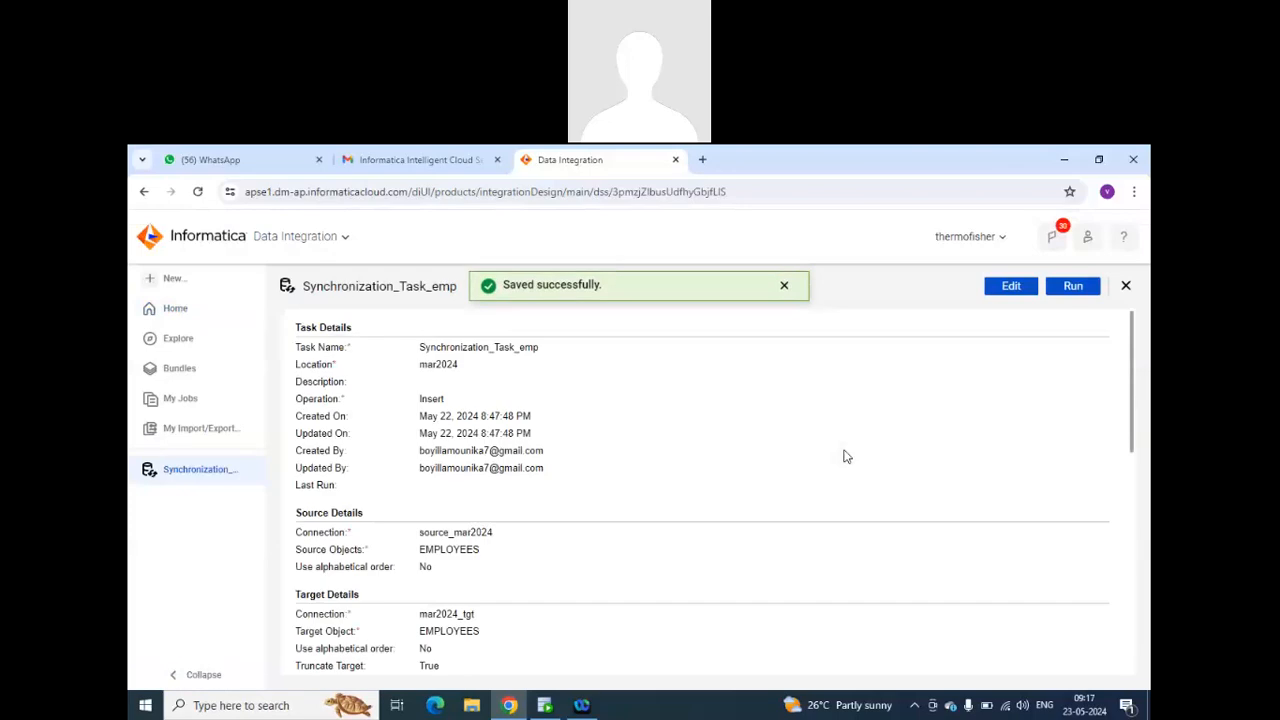
Review the saved task's summary, run Synchronization_Task_emp, and refresh its status in the job list.
{"action": "scroll", "coordinate": [643, 482], "scroll_direction": "down", "scroll_amount": 3}
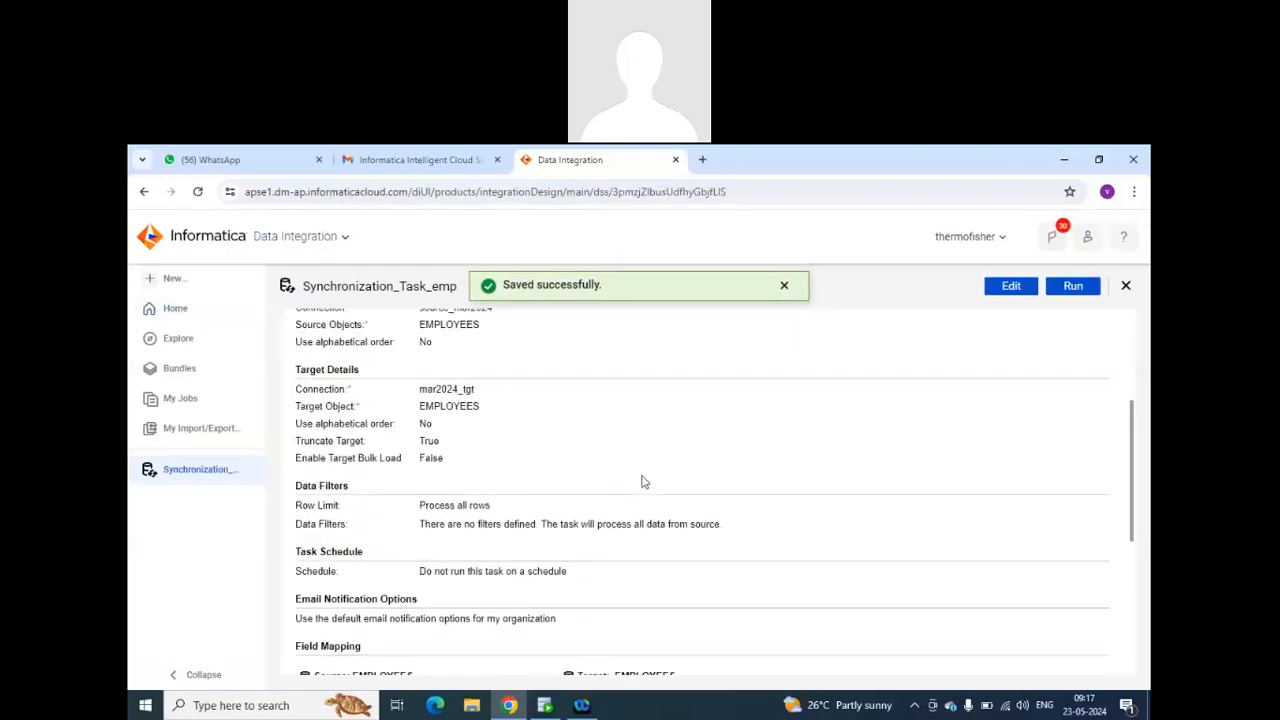
{"action": "scroll", "coordinate": [643, 482], "scroll_direction": "down", "scroll_amount": 1}
{"action": "scroll", "coordinate": [507, 463], "scroll_direction": "down", "scroll_amount": 2}
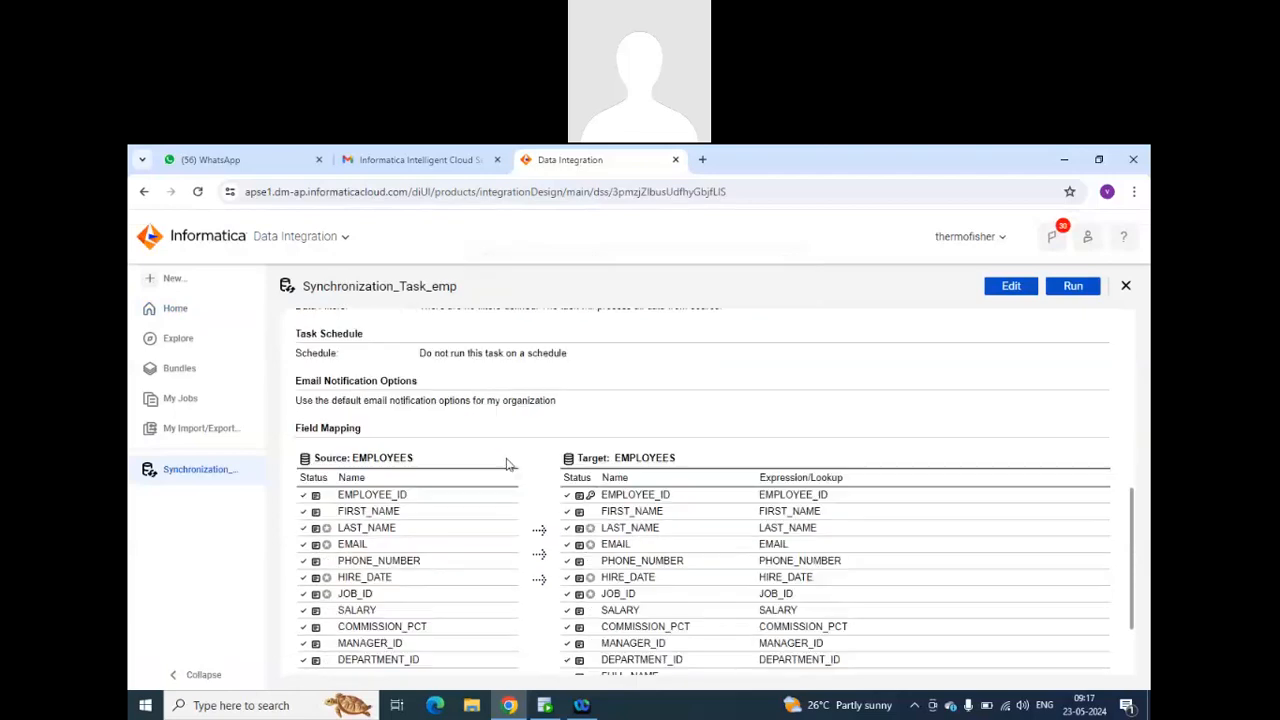
{"action": "scroll", "coordinate": [507, 463], "scroll_direction": "down", "scroll_amount": 2}
{"action": "scroll", "coordinate": [730, 560], "scroll_direction": "up", "scroll_amount": 8}
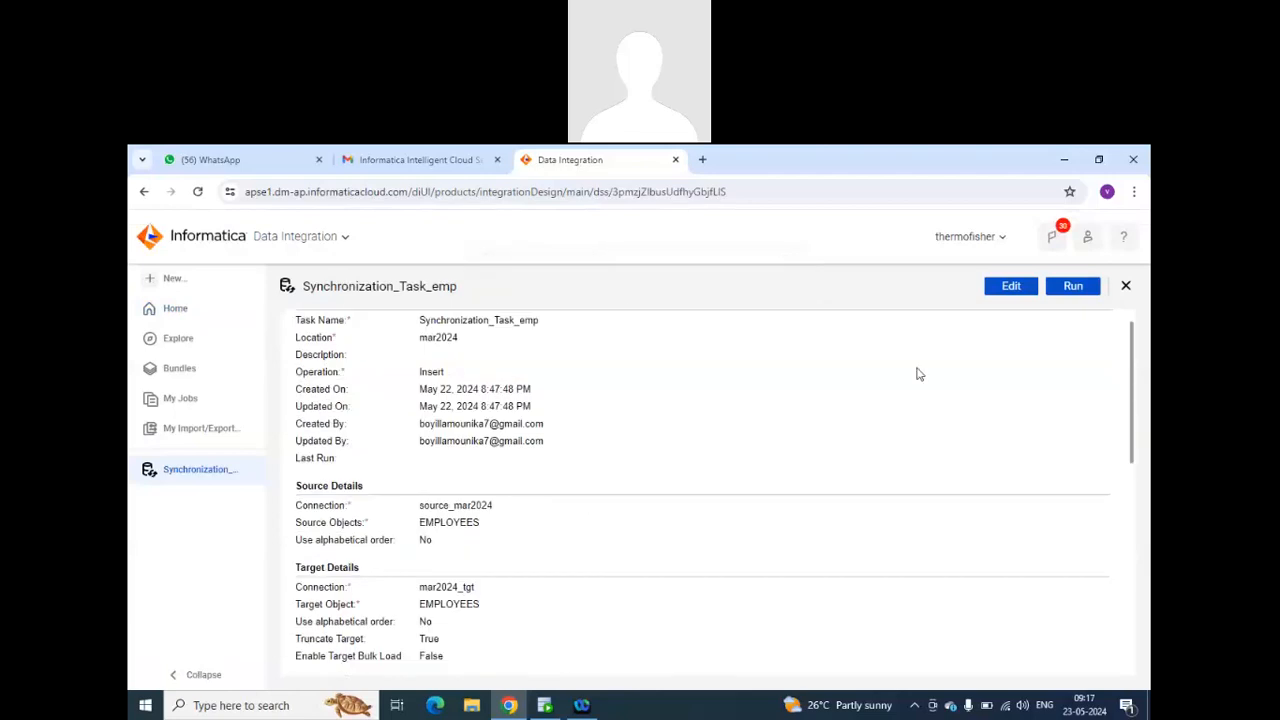
{"action": "left_click", "coordinate": [1088, 288]}
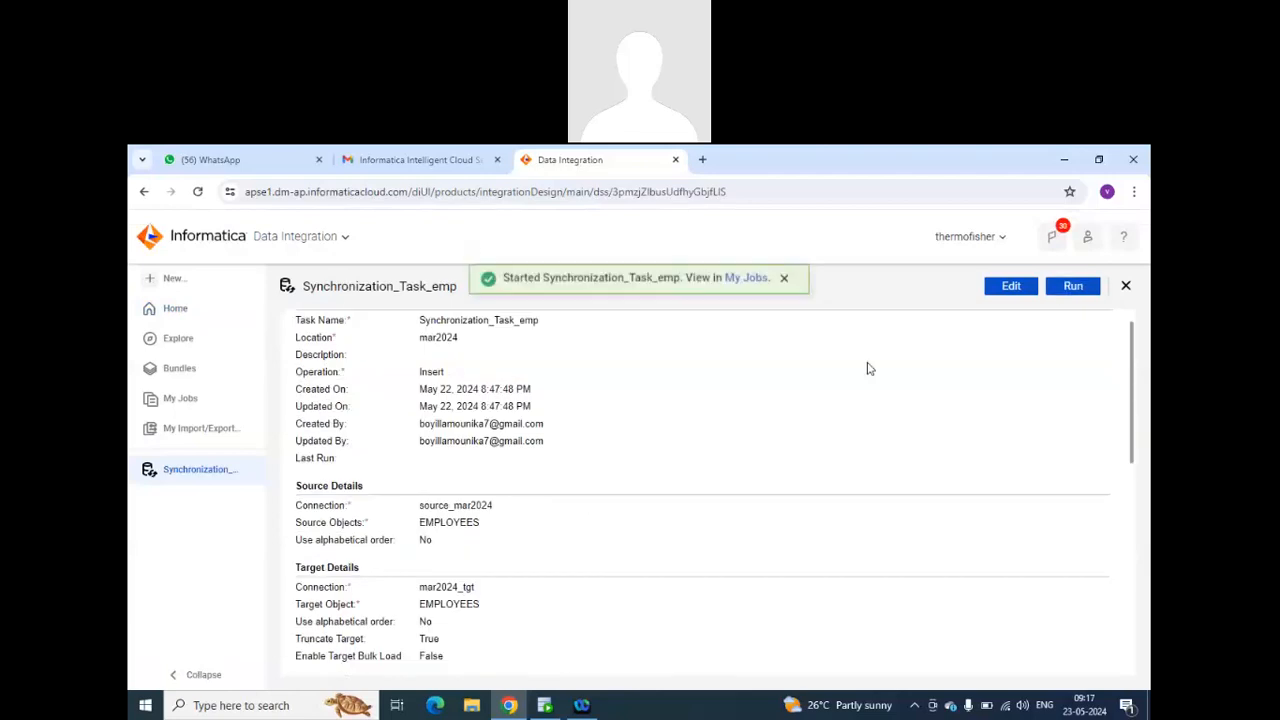
{"action": "left_click", "coordinate": [752, 285]}
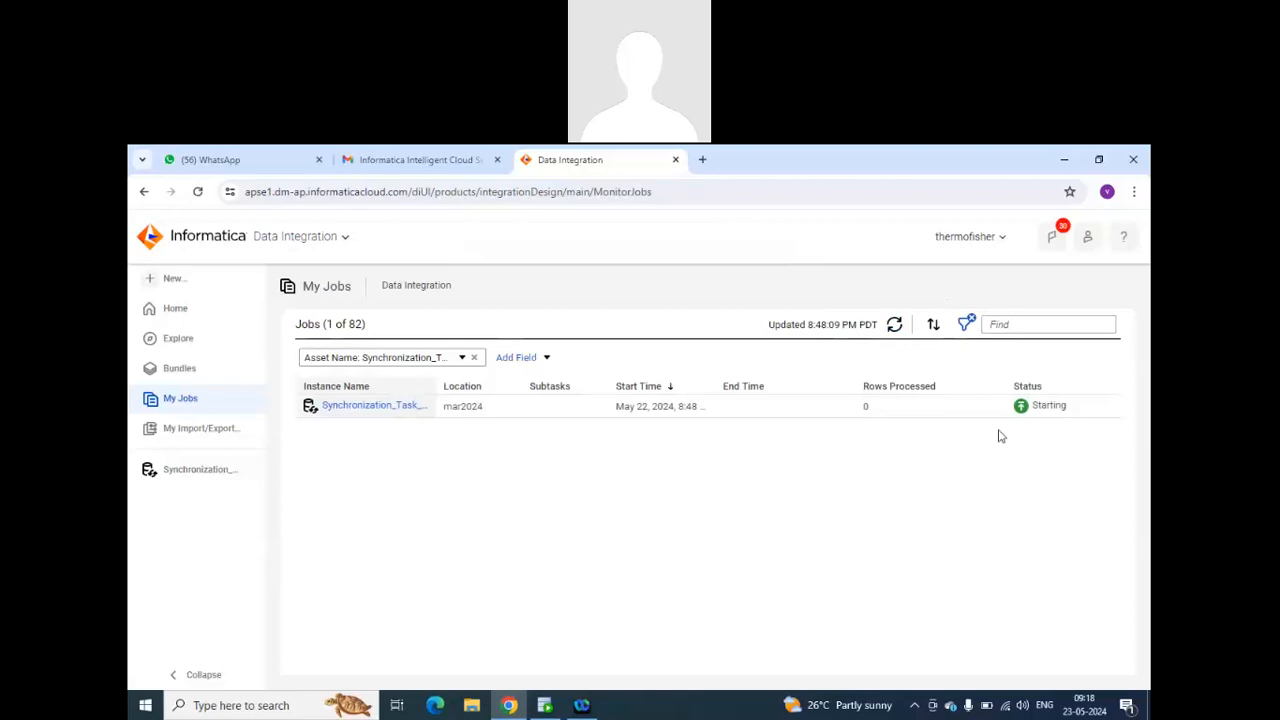
{"action": "left_click", "coordinate": [895, 328]}
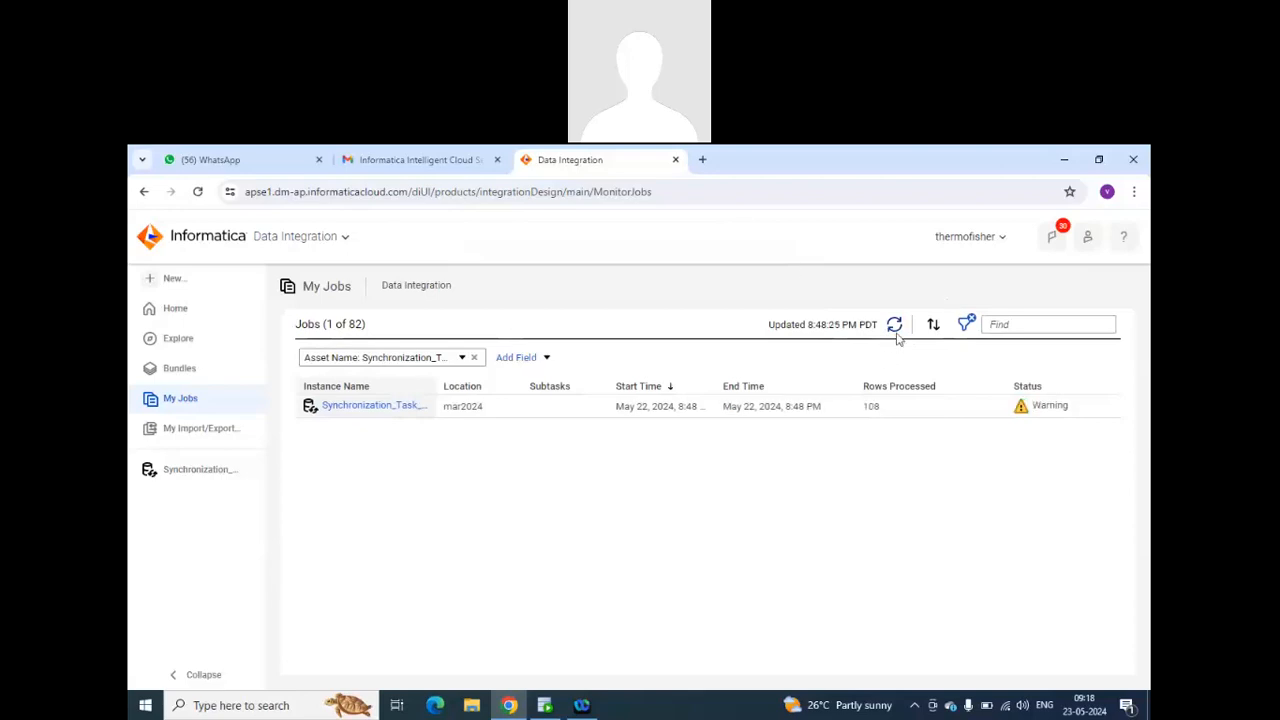
Examine the Synchronization_Task_emp job's run results and error details, and check the task's schedule settings without changing them.
{"action": "mouse_move", "coordinate": [1062, 406]}
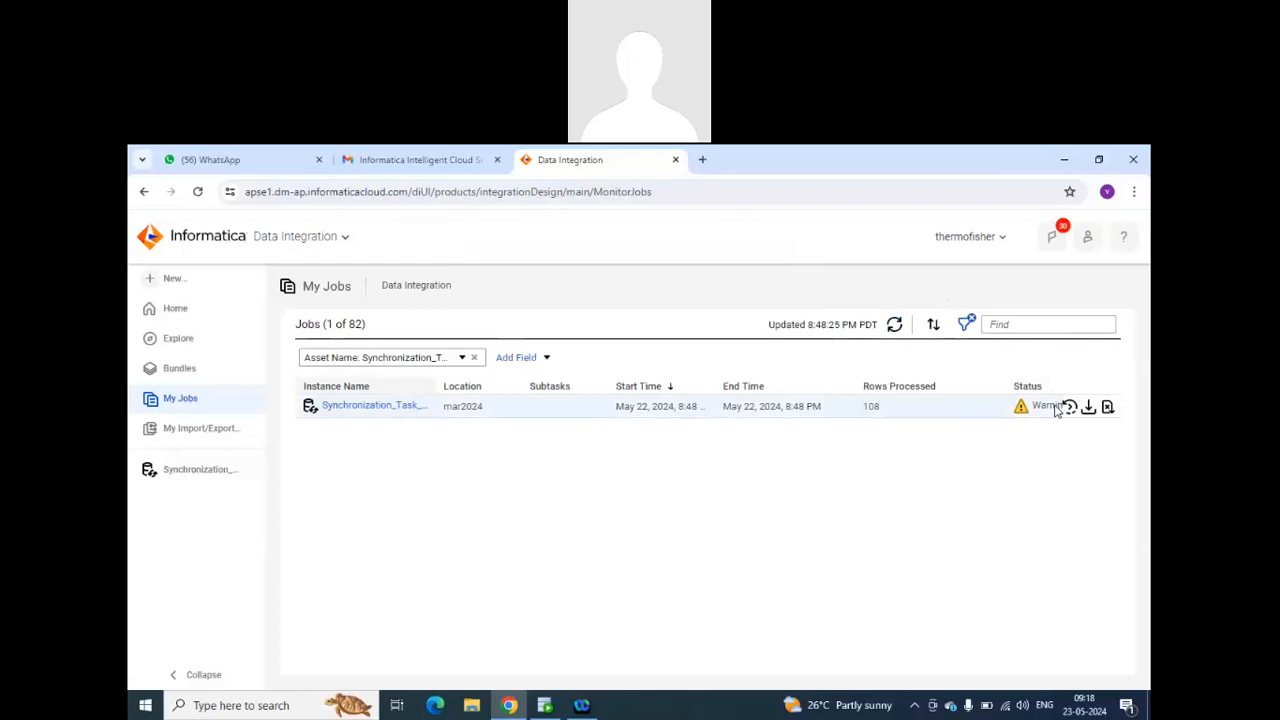
{"action": "left_click", "coordinate": [400, 406]}
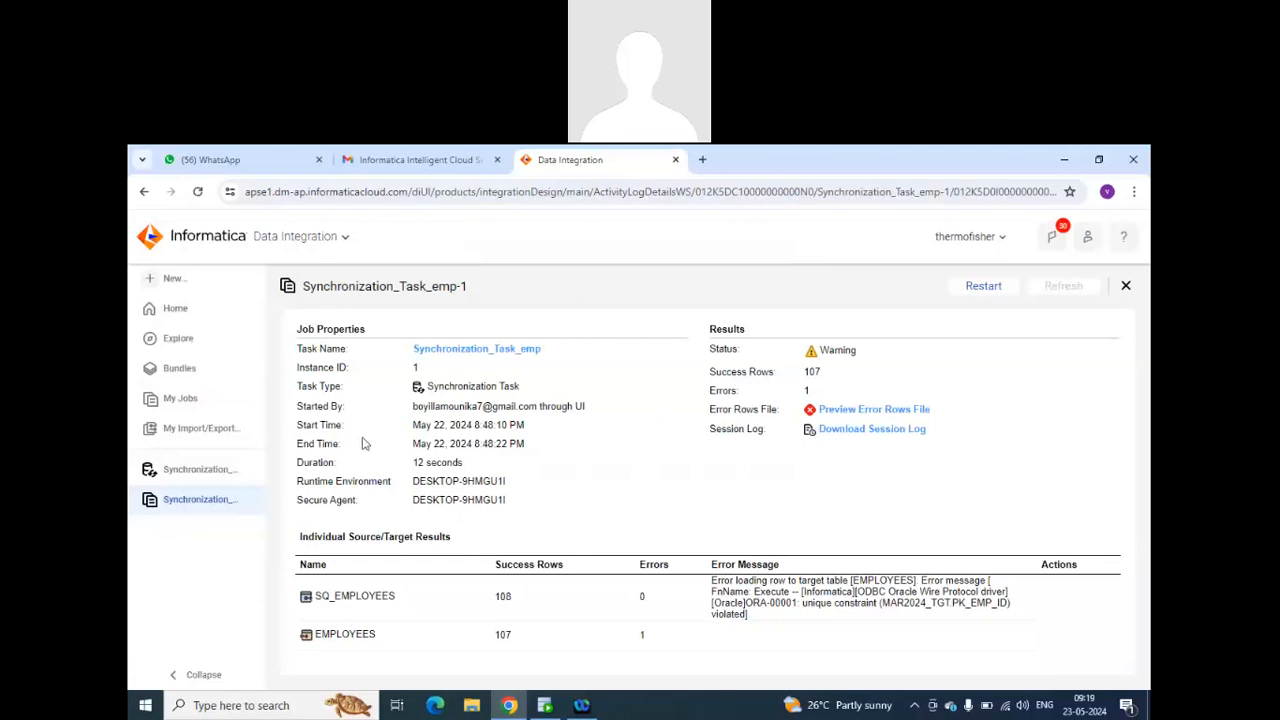
{"action": "left_click", "coordinate": [487, 350]}
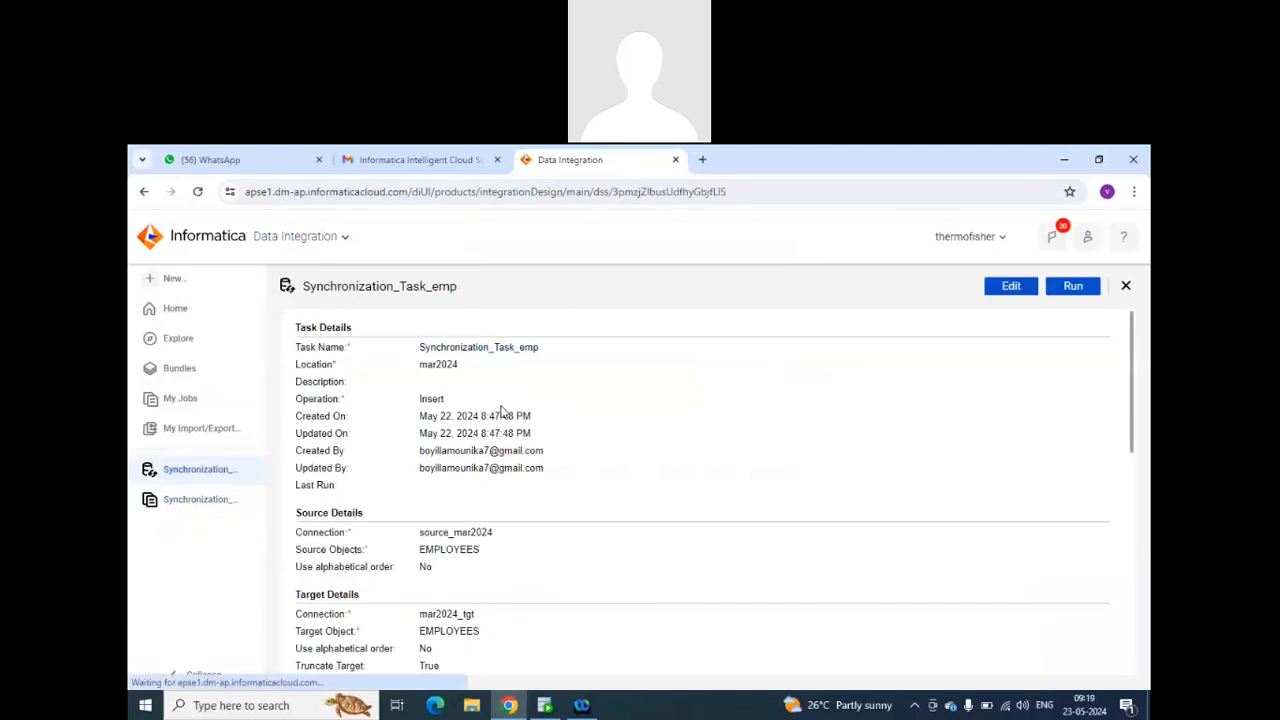
{"action": "left_click", "coordinate": [1025, 283]}
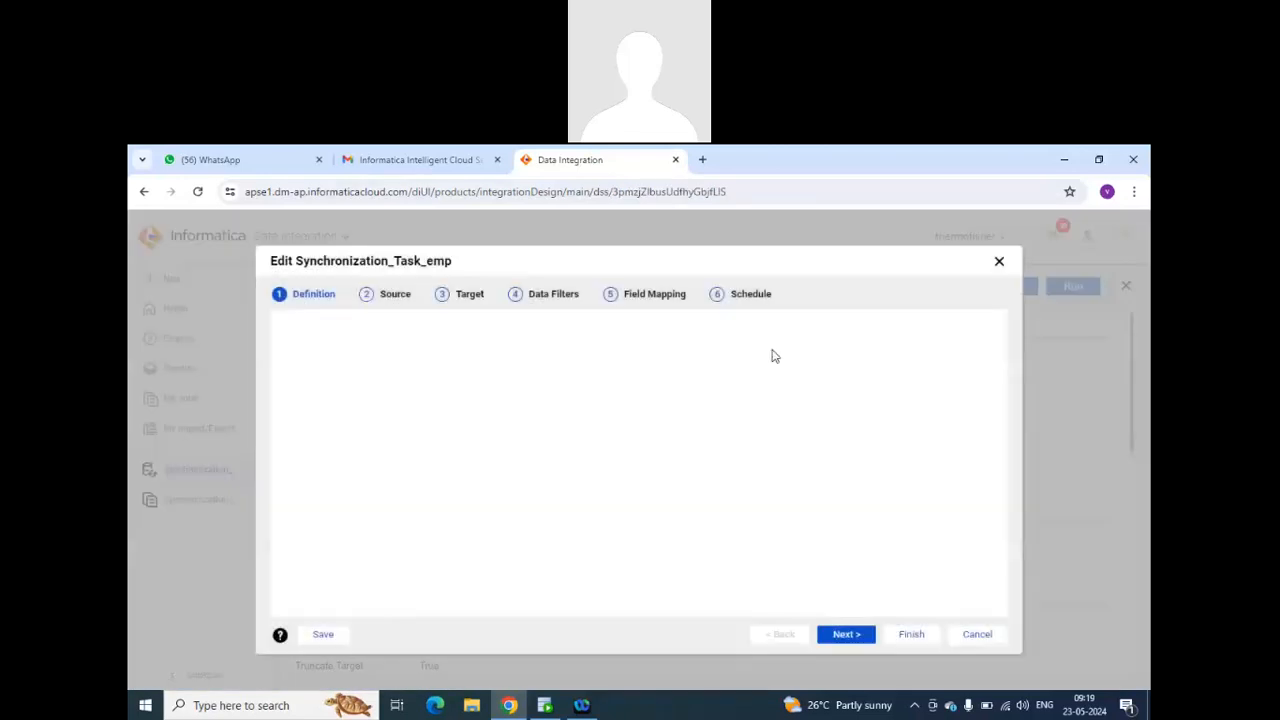
{"action": "left_click", "coordinate": [742, 295]}
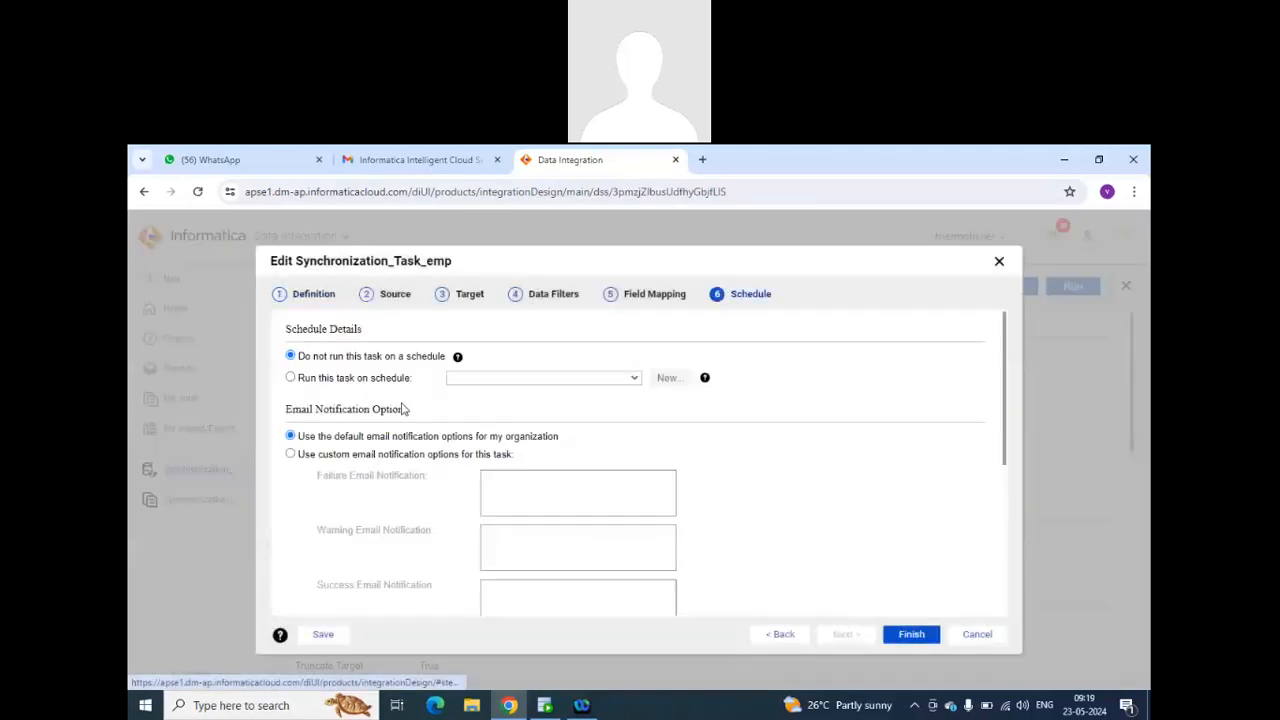
{"action": "left_click", "coordinate": [958, 634]}
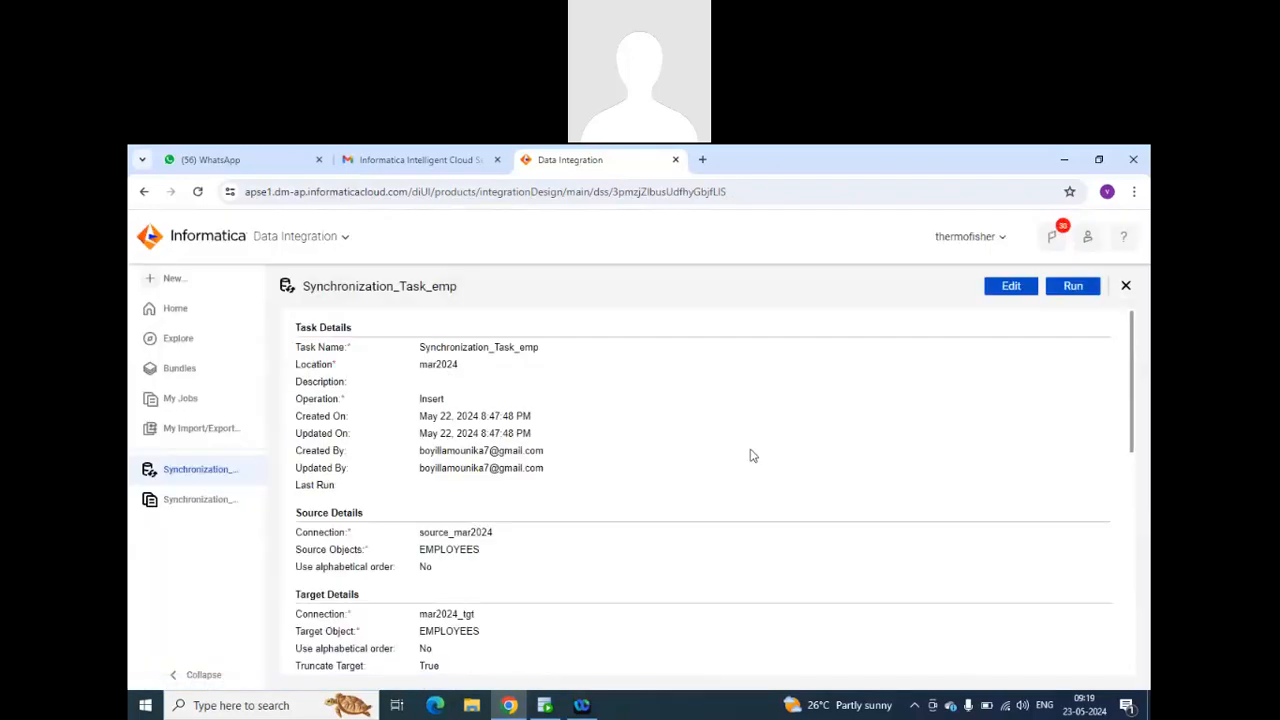
Create a new replication task in mar2024 and set its source connection to source_mar2024.
{"action": "left_click", "coordinate": [190, 279]}
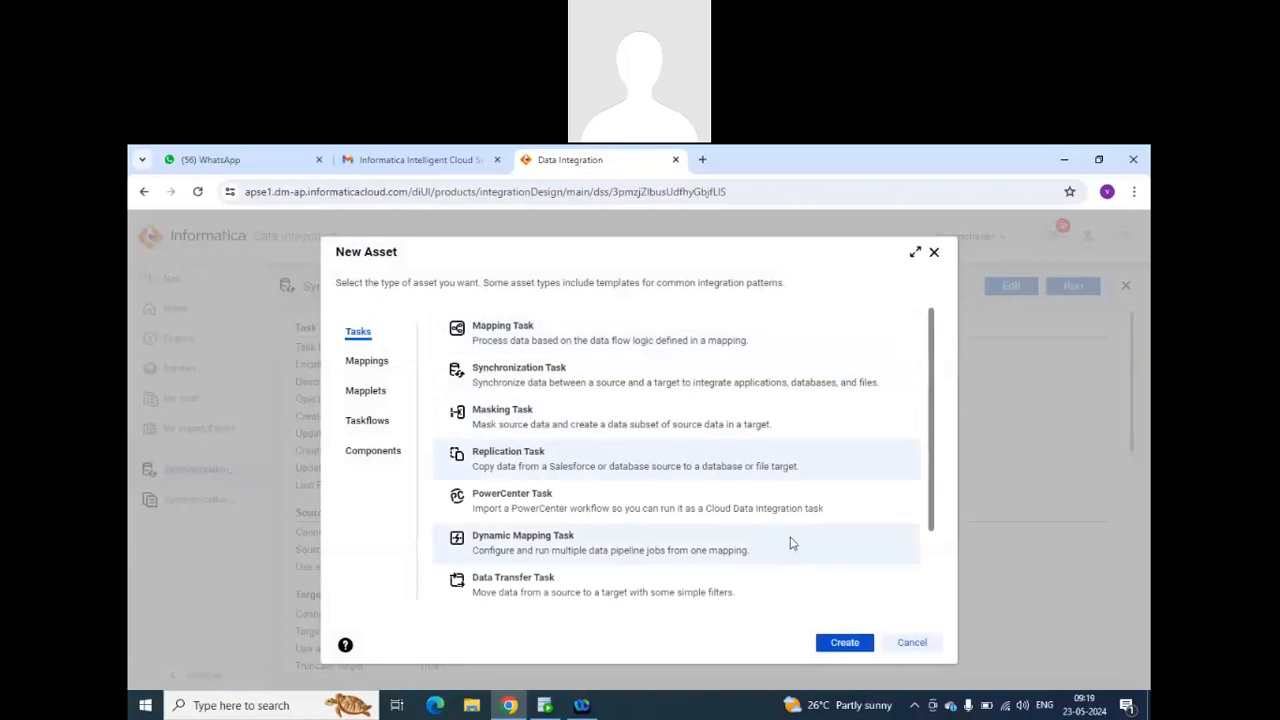
{"action": "left_click", "coordinate": [851, 643]}
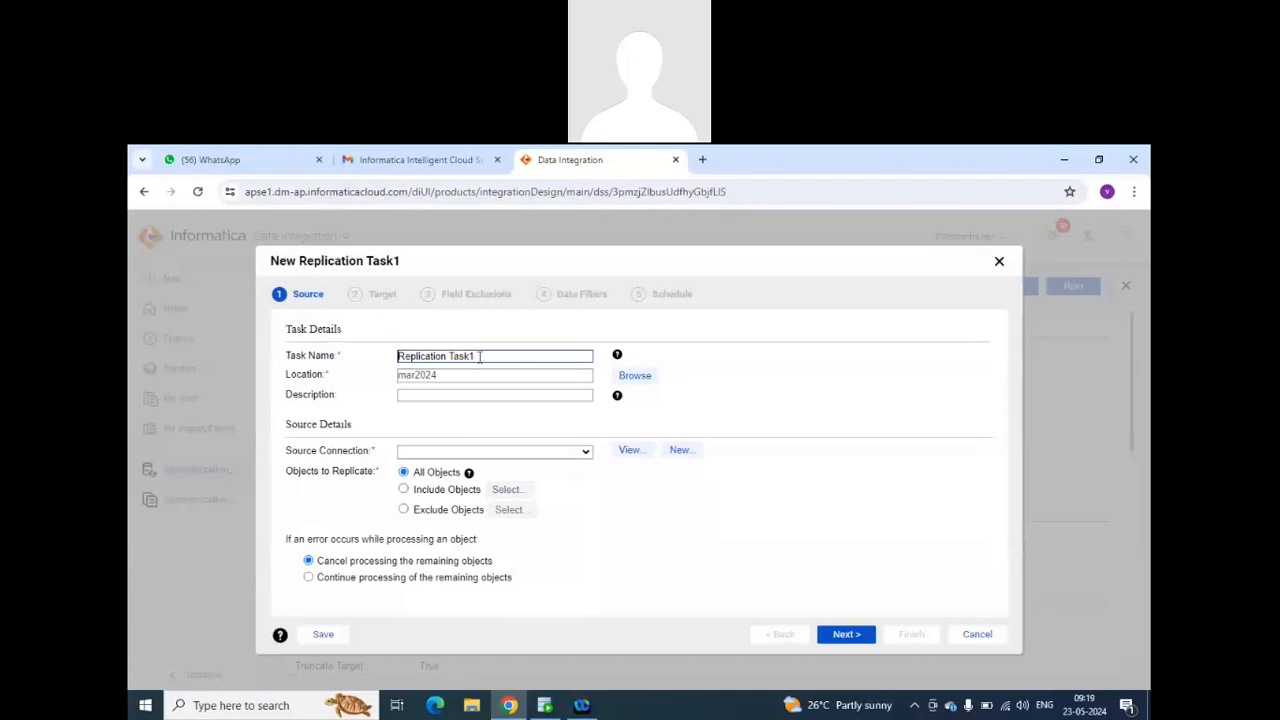
{"action": "left_click", "coordinate": [513, 452]}
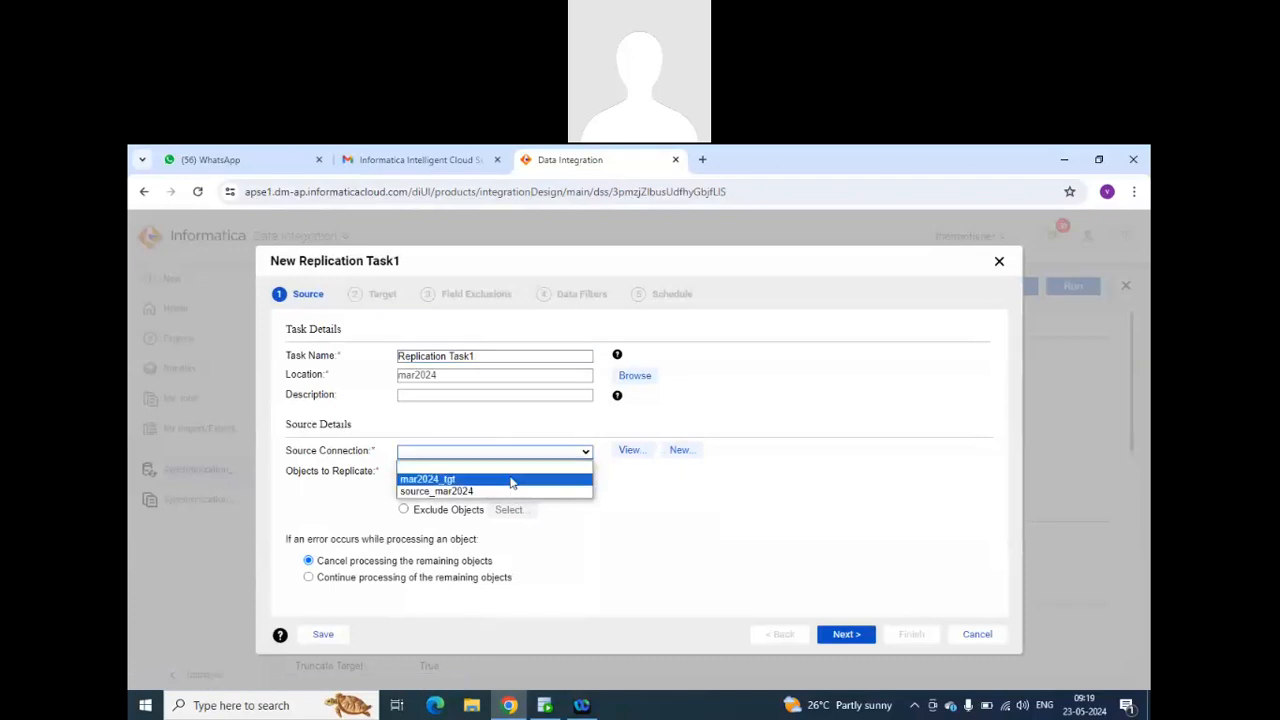
{"action": "left_click", "coordinate": [509, 491]}
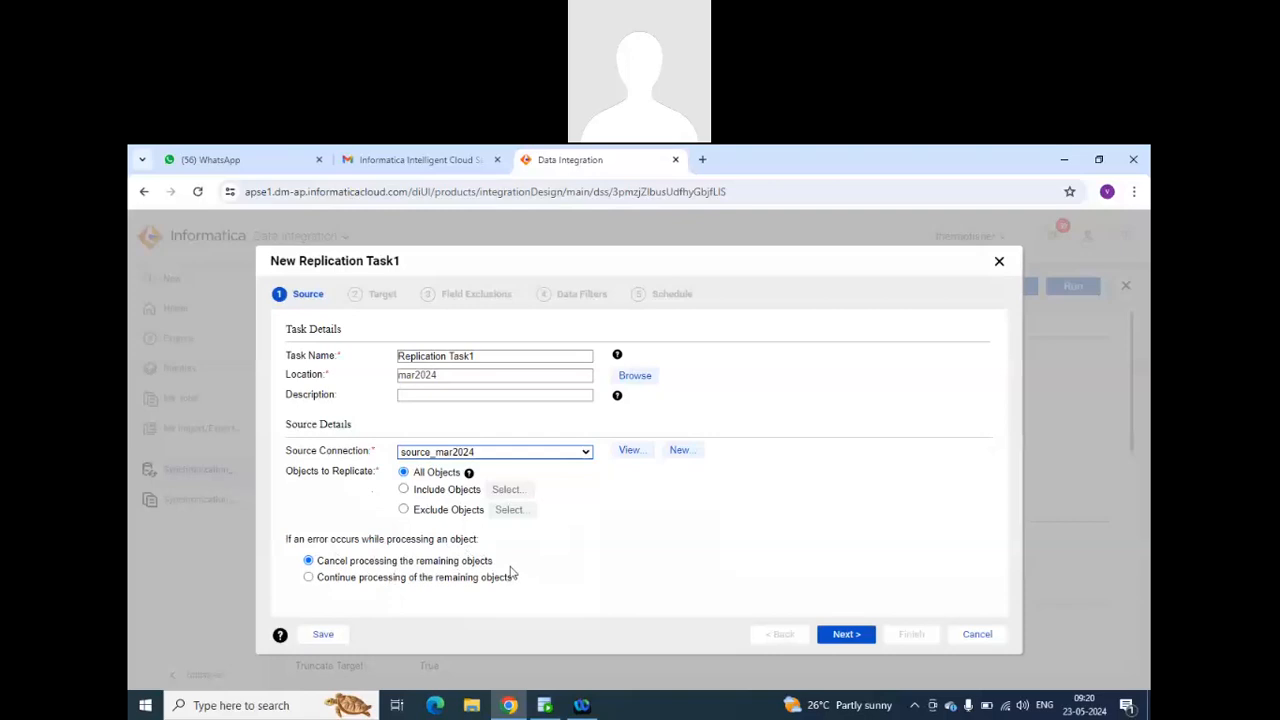
Try replicating only included objects, view the source object selection without choosing any, and return to replicating all objects.
{"action": "left_click", "coordinate": [414, 491]}
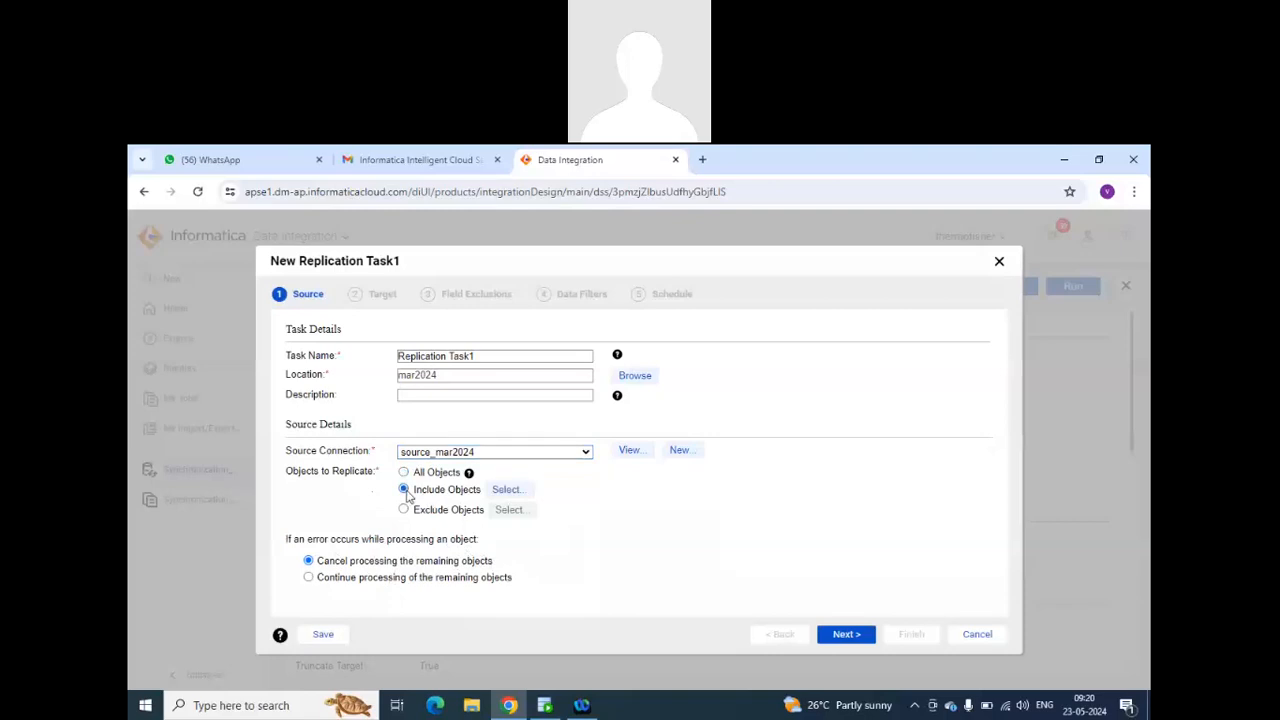
{"action": "left_click", "coordinate": [512, 492]}
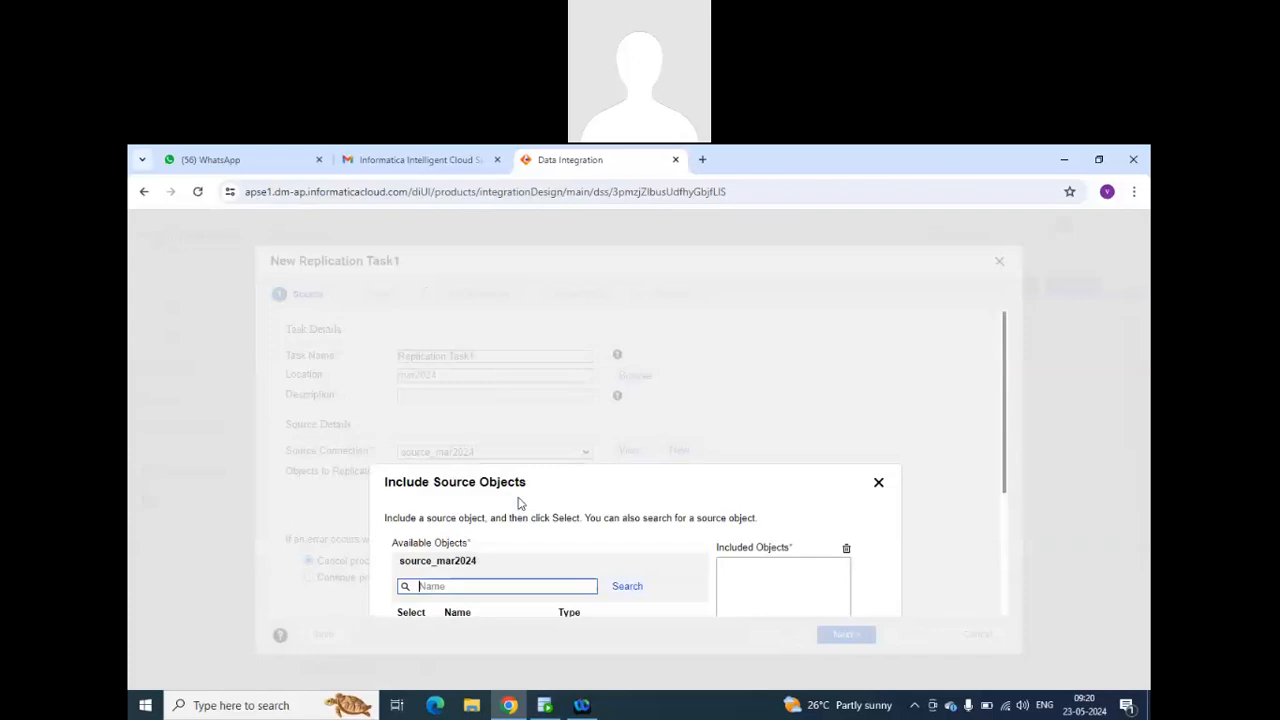
{"action": "scroll", "coordinate": [660, 548], "scroll_direction": "down", "scroll_amount": 3}
{"action": "scroll", "coordinate": [660, 548], "scroll_direction": "up", "scroll_amount": 3}
{"action": "left_click", "coordinate": [877, 484]}
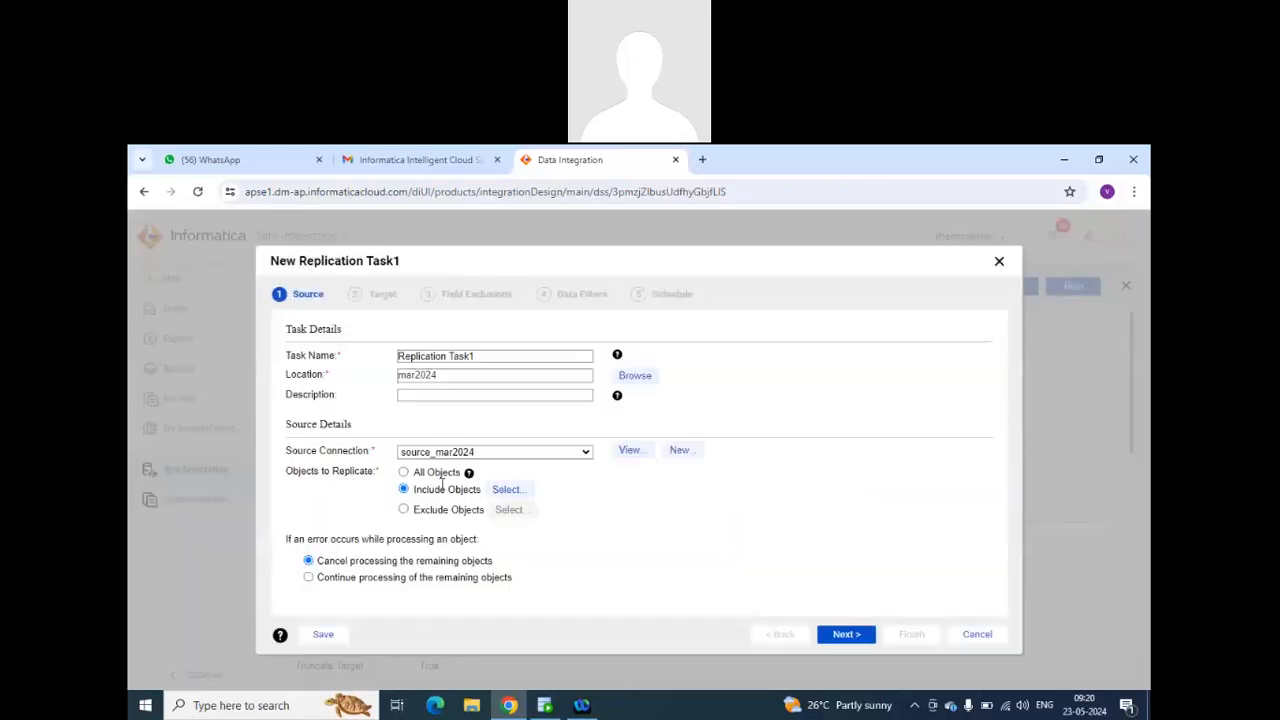
{"action": "left_click", "coordinate": [405, 472]}
Set the replication target connection to mar2024_tgt and the target prefix to tgt_.
{"action": "left_click", "coordinate": [846, 636]}
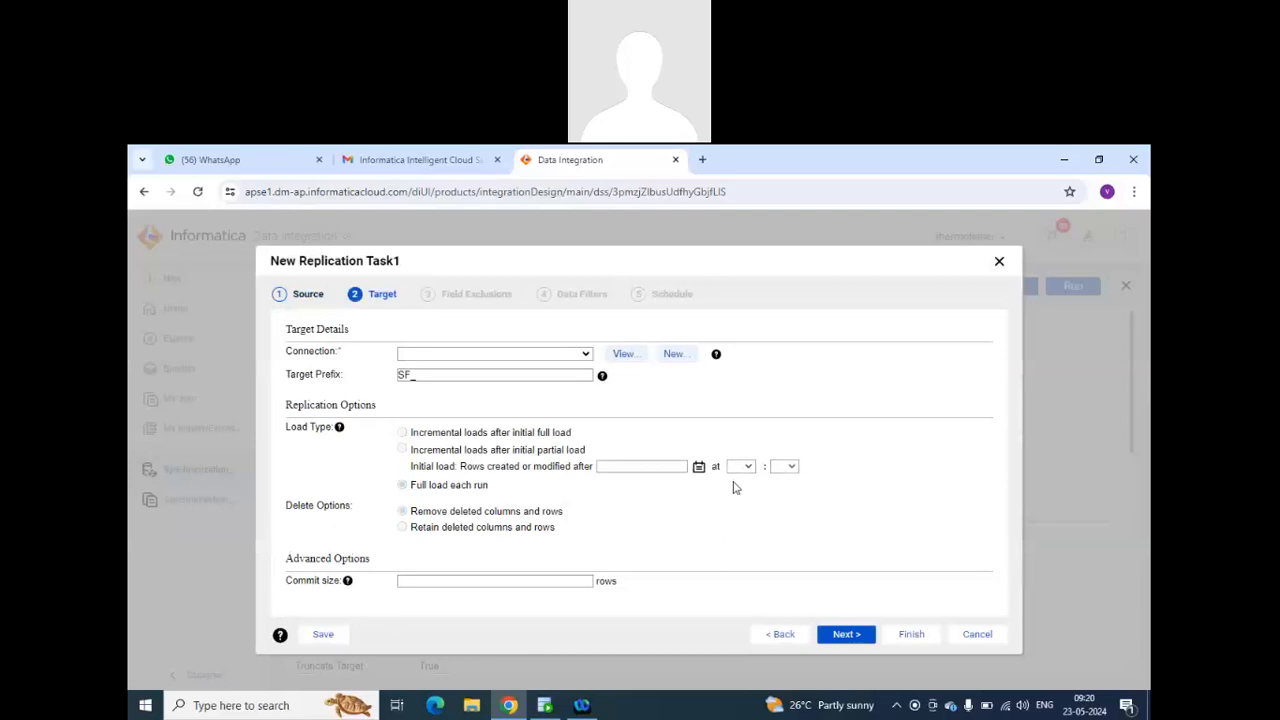
{"action": "left_click", "coordinate": [586, 356]}
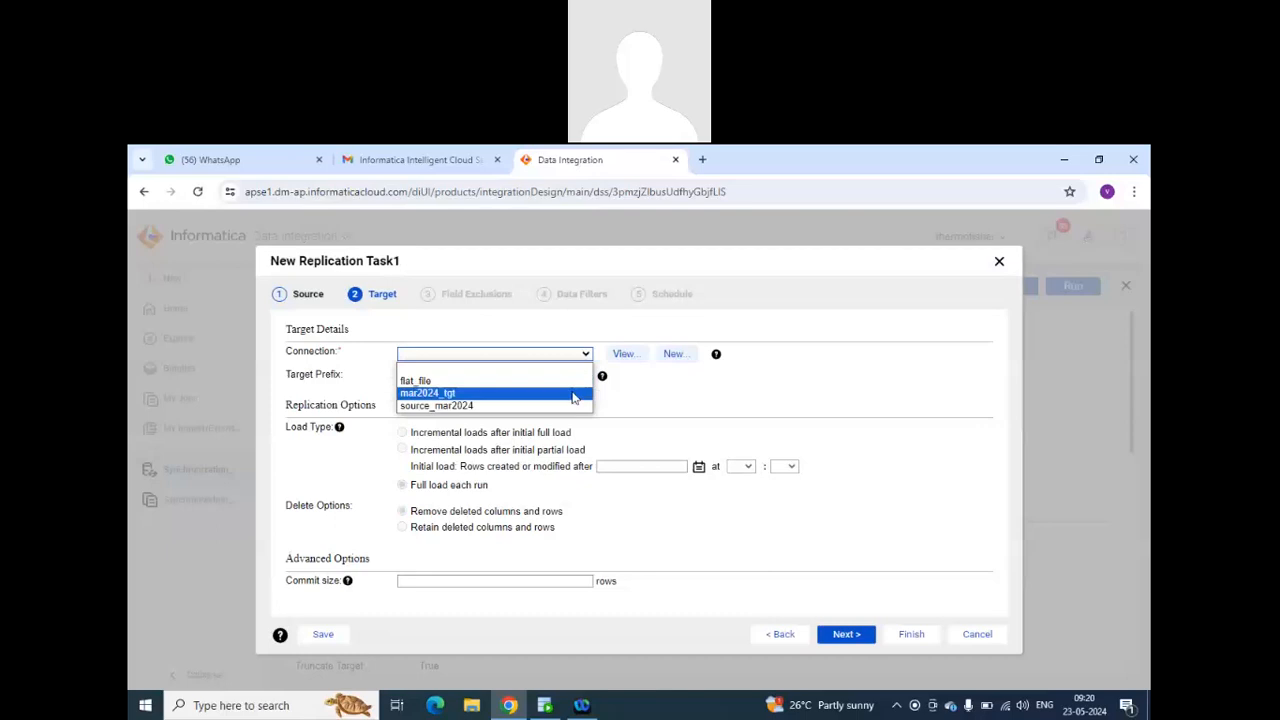
{"action": "left_click", "coordinate": [570, 393]}
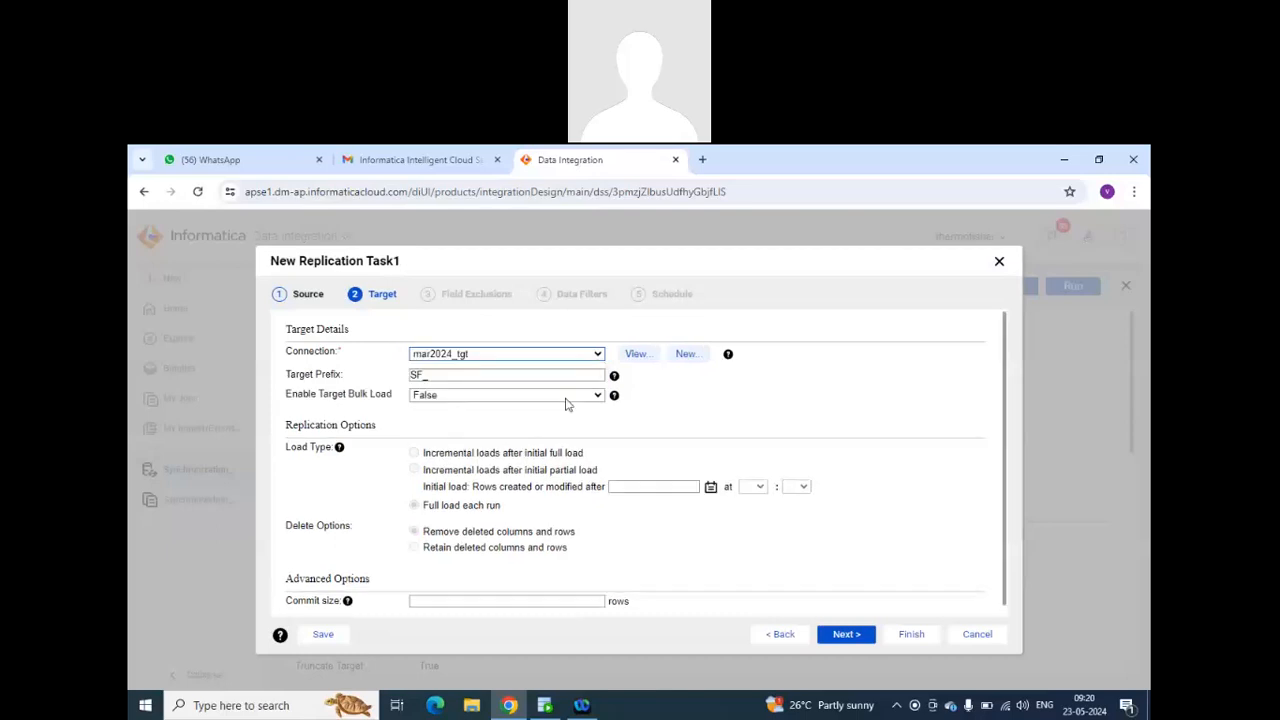
{"action": "left_click", "coordinate": [426, 374]}
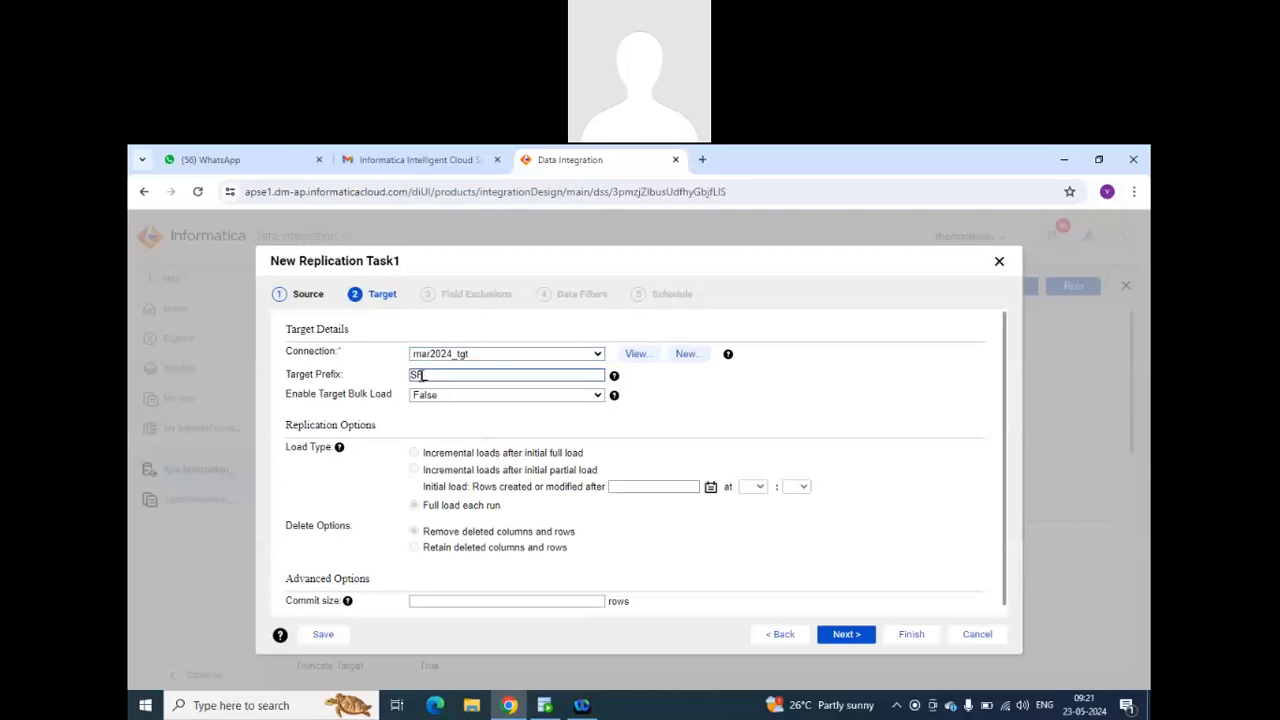
{"action": "left_click_drag", "start_coordinate": [424, 376], "coordinate": [407, 388]}
{"action": "type", "text": "tgt_"}
{"action": "left_click", "coordinate": [415, 456]}
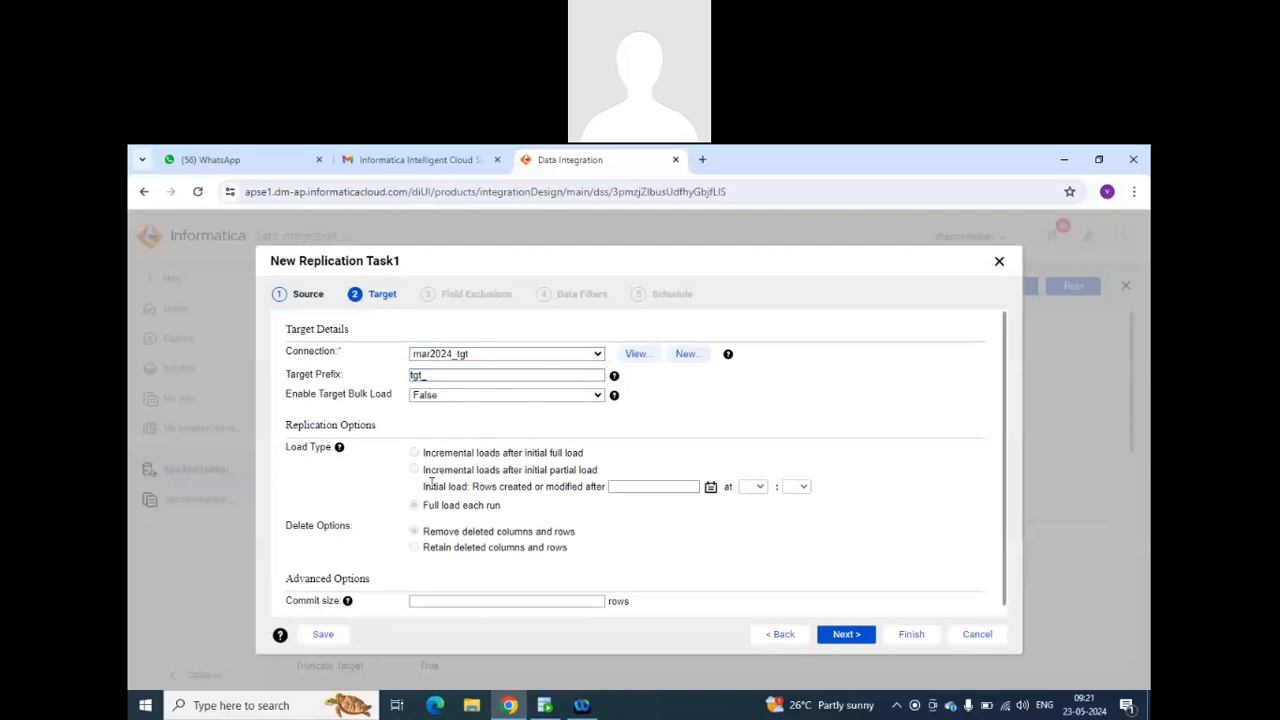
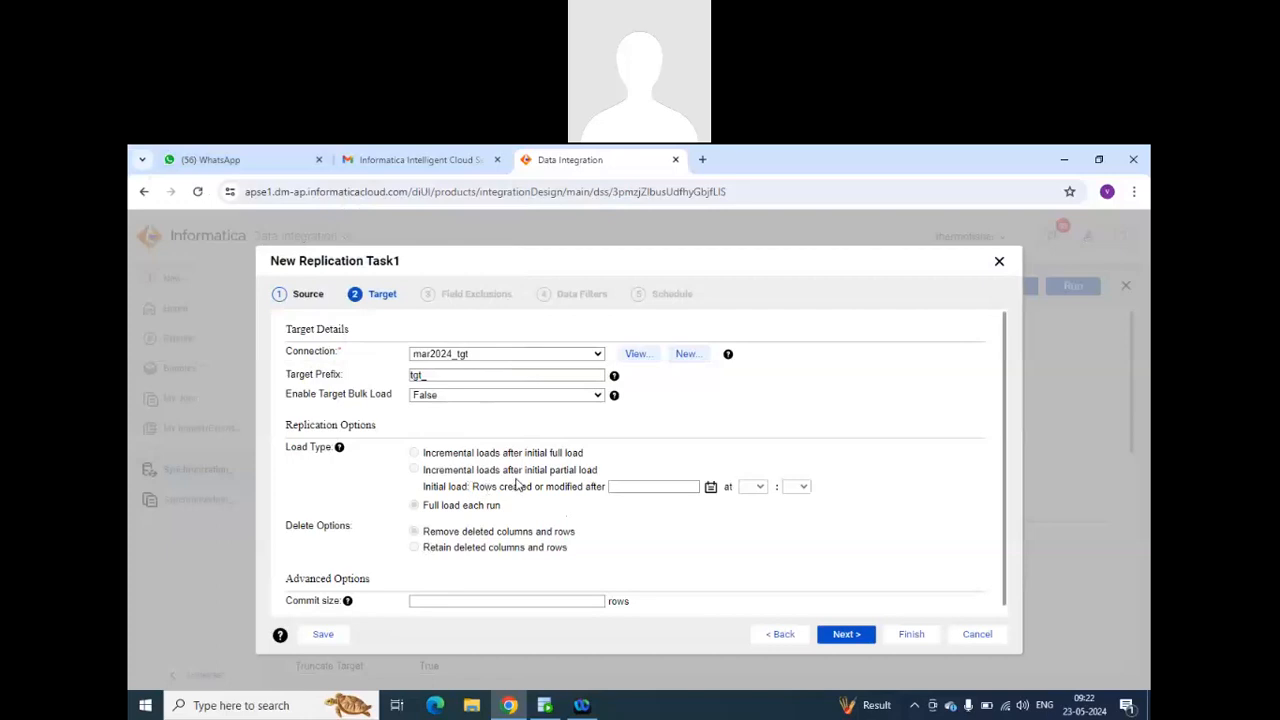
Keep the default target options with no commit size, exclude no fields, and process all rows without data filters.
{"action": "scroll", "coordinate": [518, 485], "scroll_direction": "down", "scroll_amount": 1}
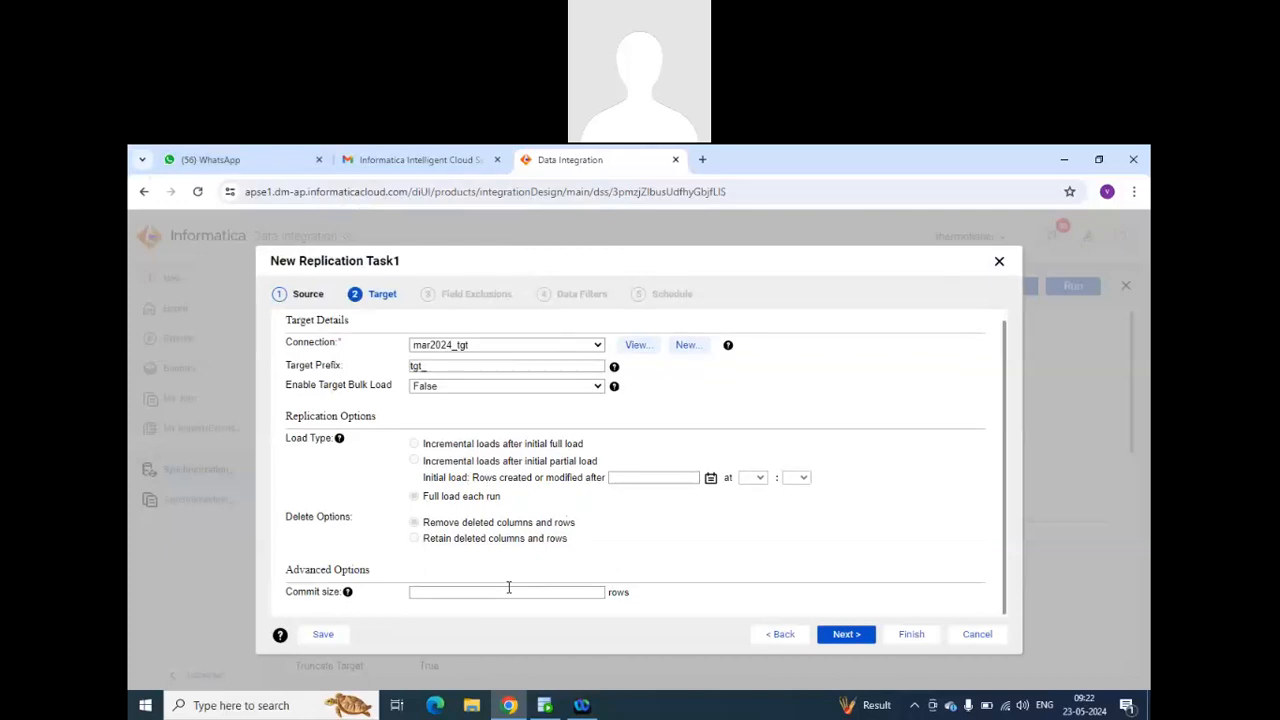
{"action": "left_click", "coordinate": [579, 591]}
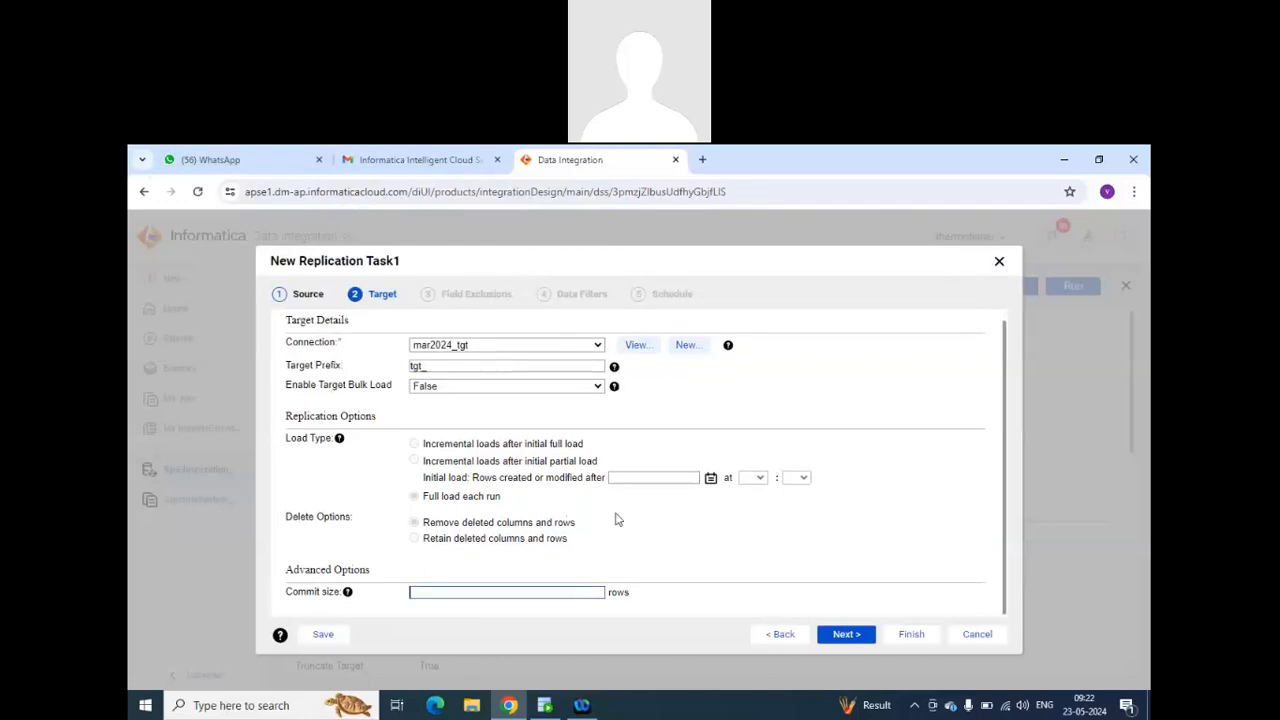
{"action": "left_click", "coordinate": [848, 634]}
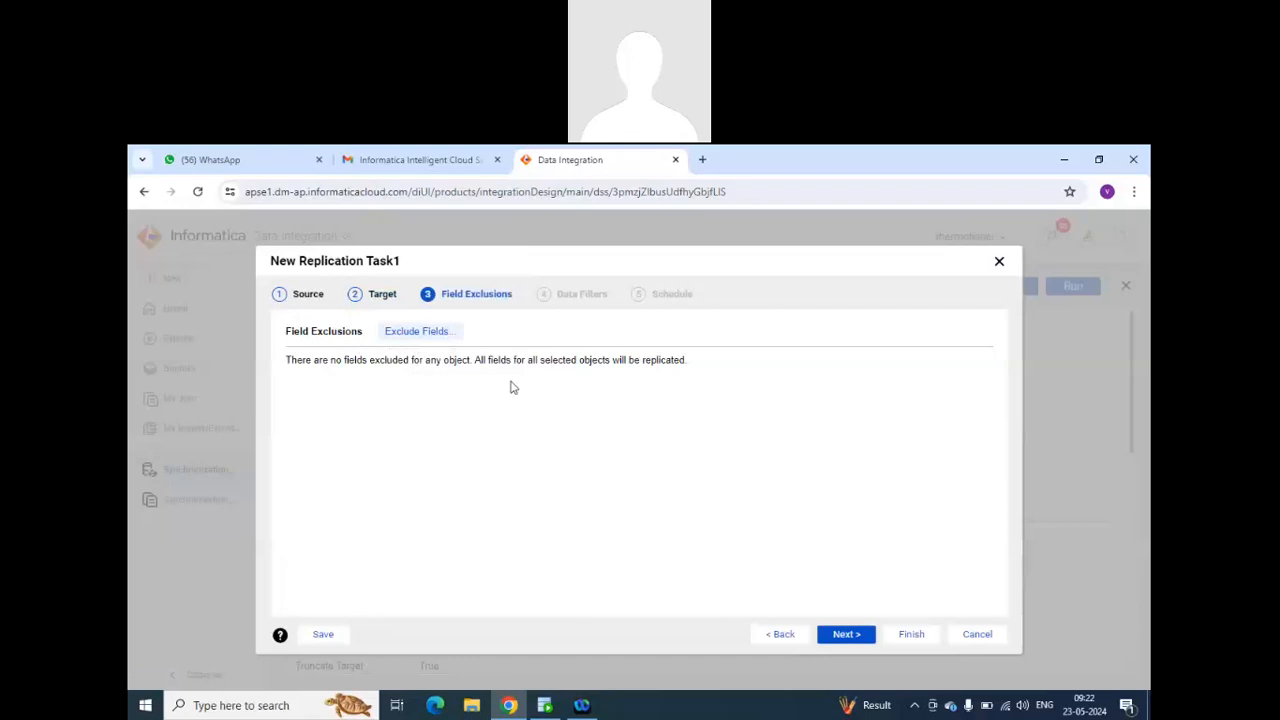
{"action": "left_click", "coordinate": [840, 634]}
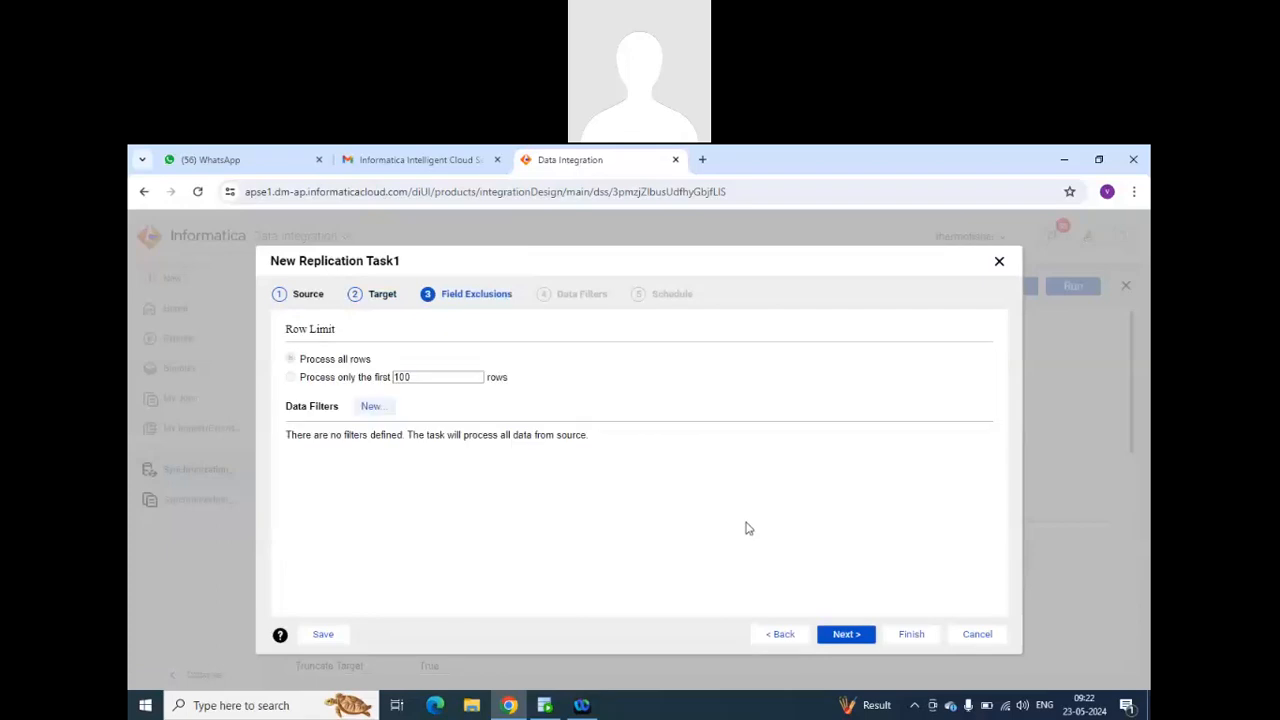
{"action": "left_click", "coordinate": [864, 634]}
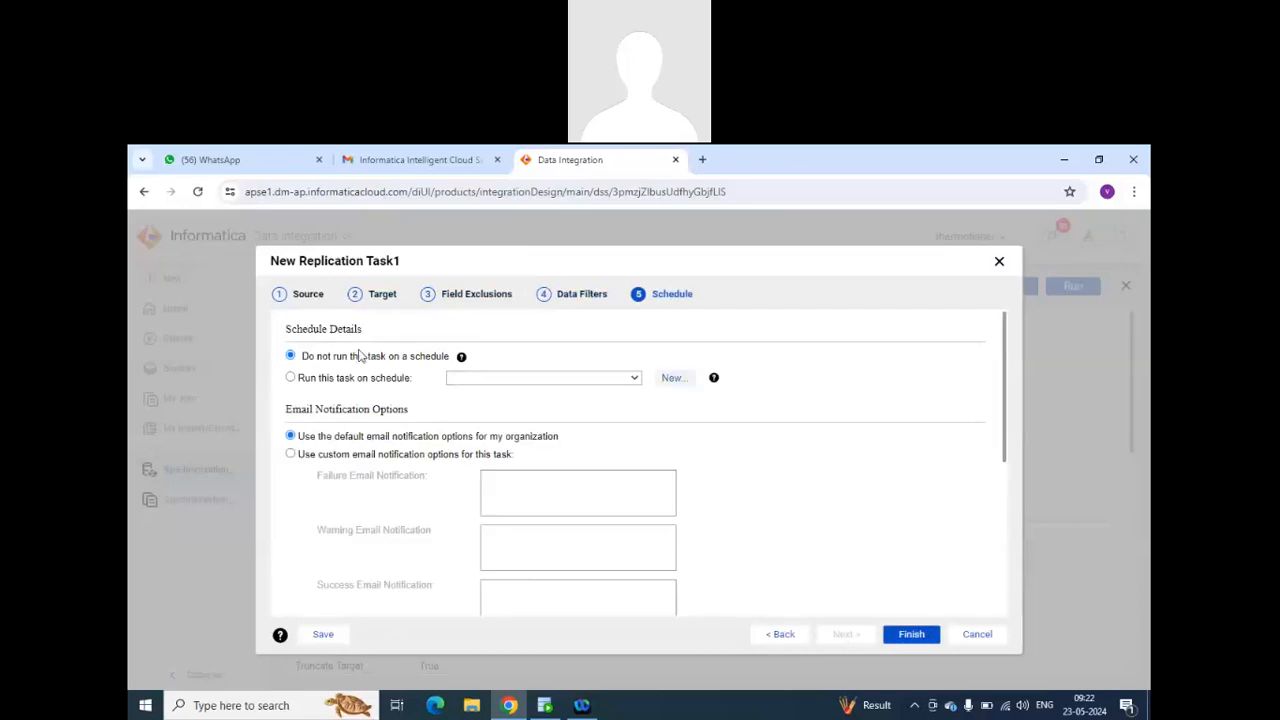
Review the schedule settings, leave the task unscheduled in Standard execution mode, and finish creating the replication task.
{"action": "scroll", "coordinate": [421, 455], "scroll_direction": "down", "scroll_amount": 5}
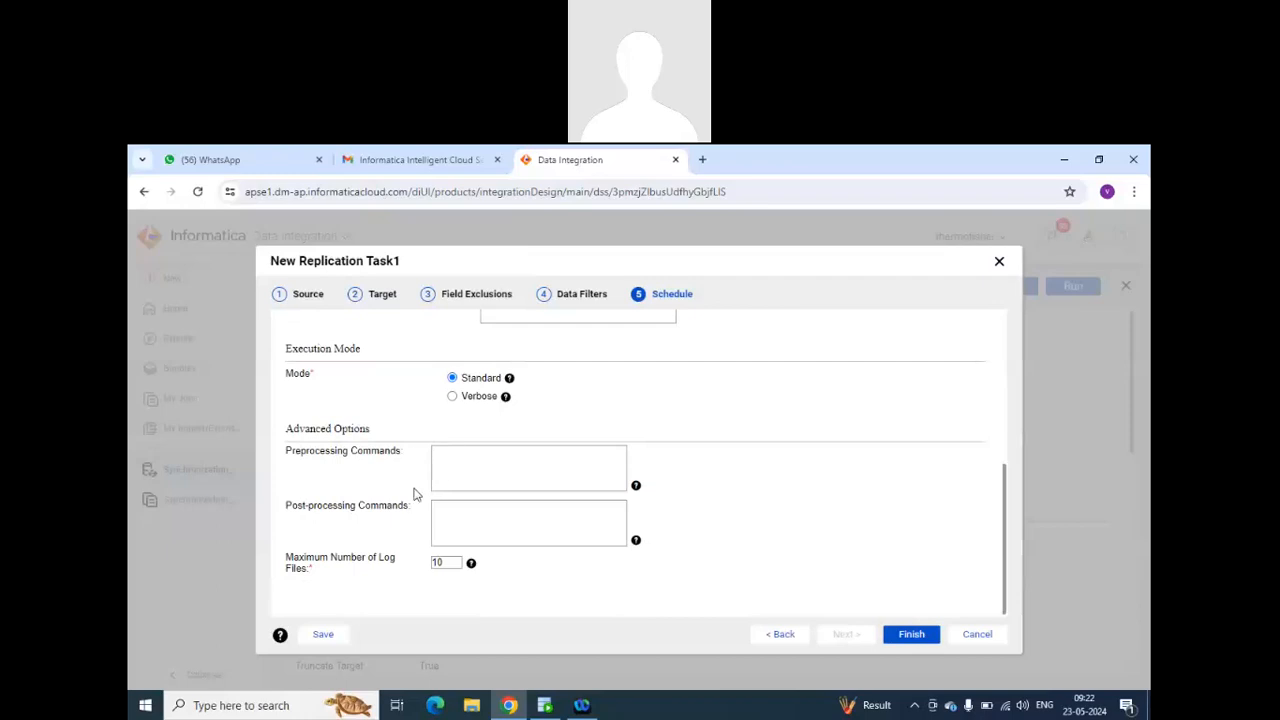
{"action": "scroll", "coordinate": [388, 500], "scroll_direction": "up", "scroll_amount": 1}
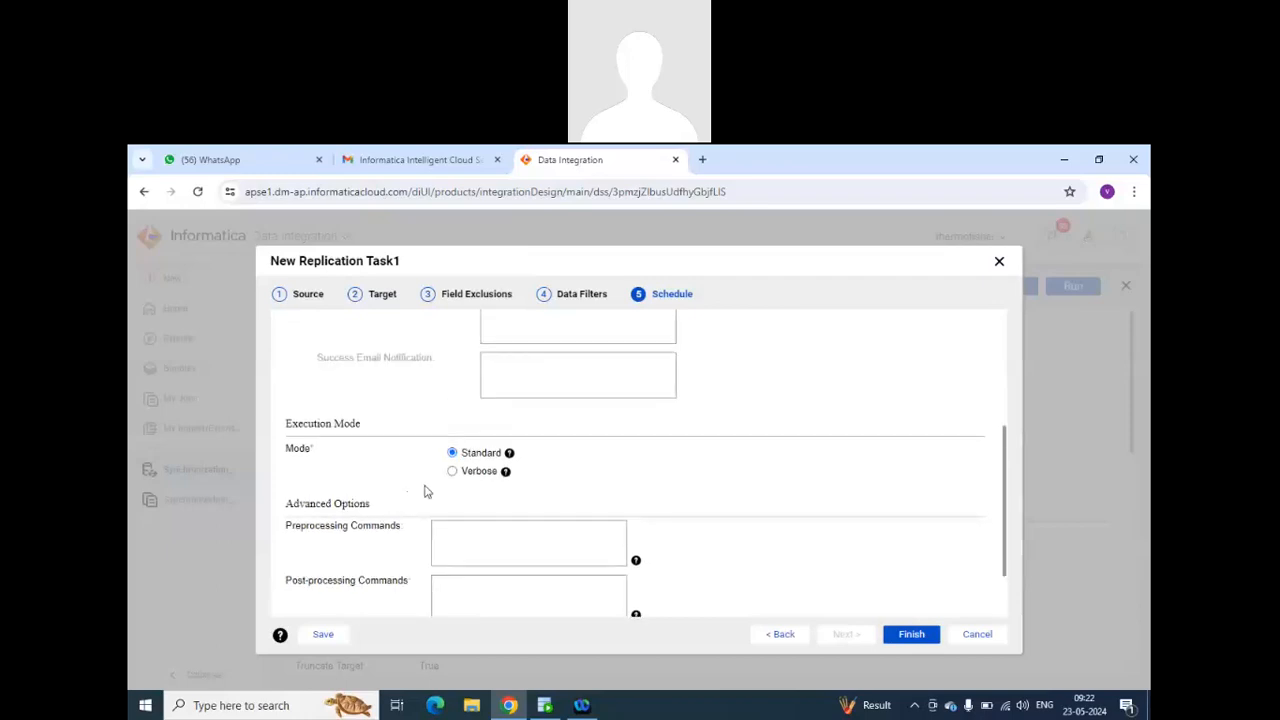
{"action": "scroll", "coordinate": [425, 490], "scroll_direction": "up", "scroll_amount": 3}
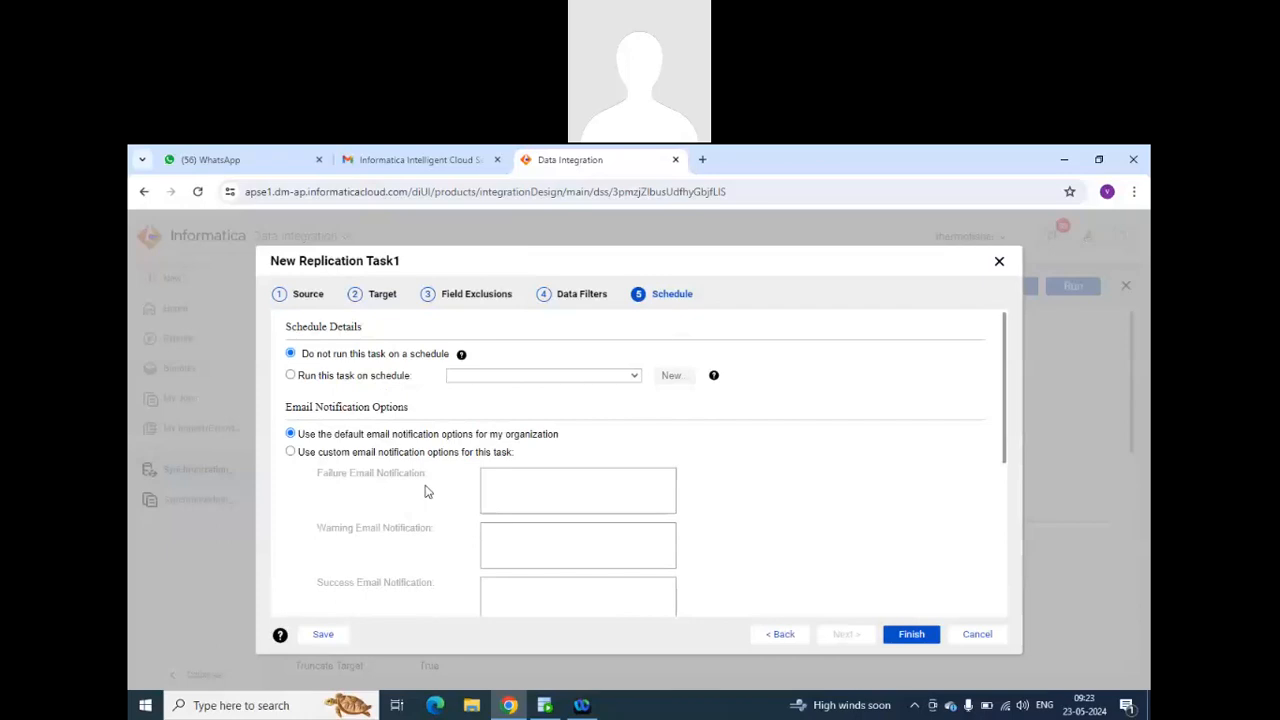
{"action": "scroll", "coordinate": [751, 520], "scroll_direction": "down", "scroll_amount": 3}
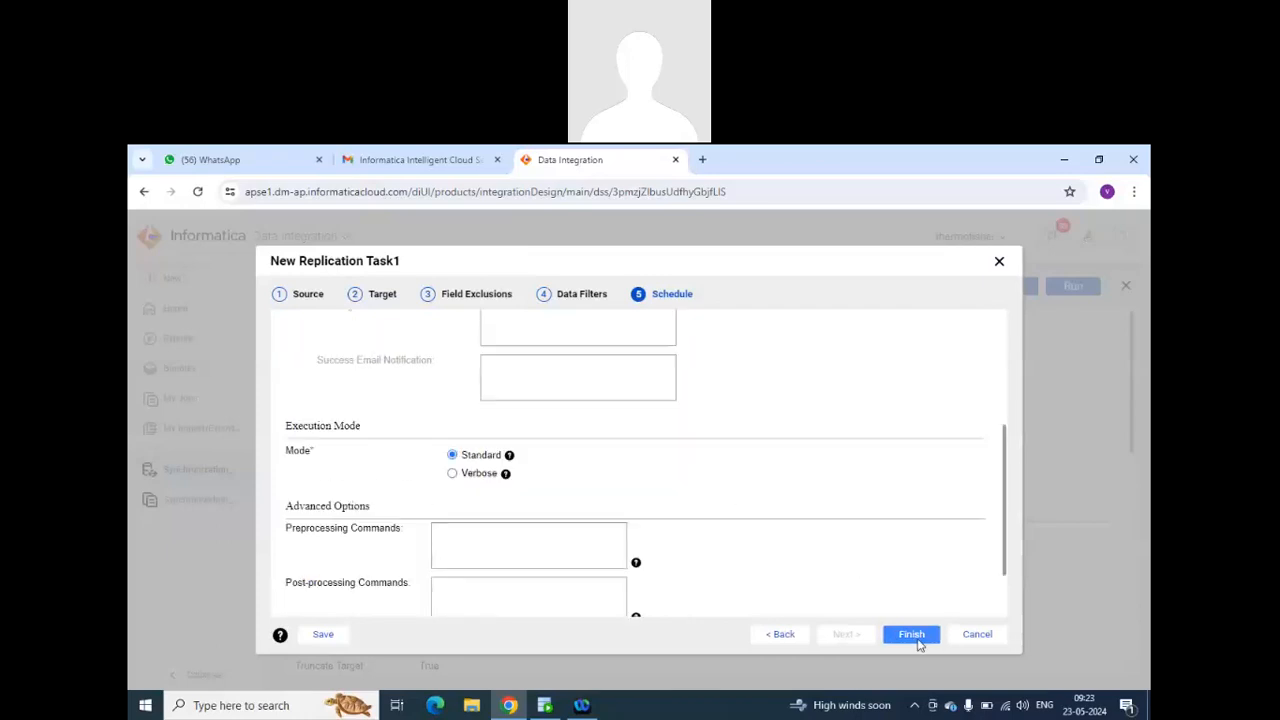
{"action": "left_click", "coordinate": [914, 636]}
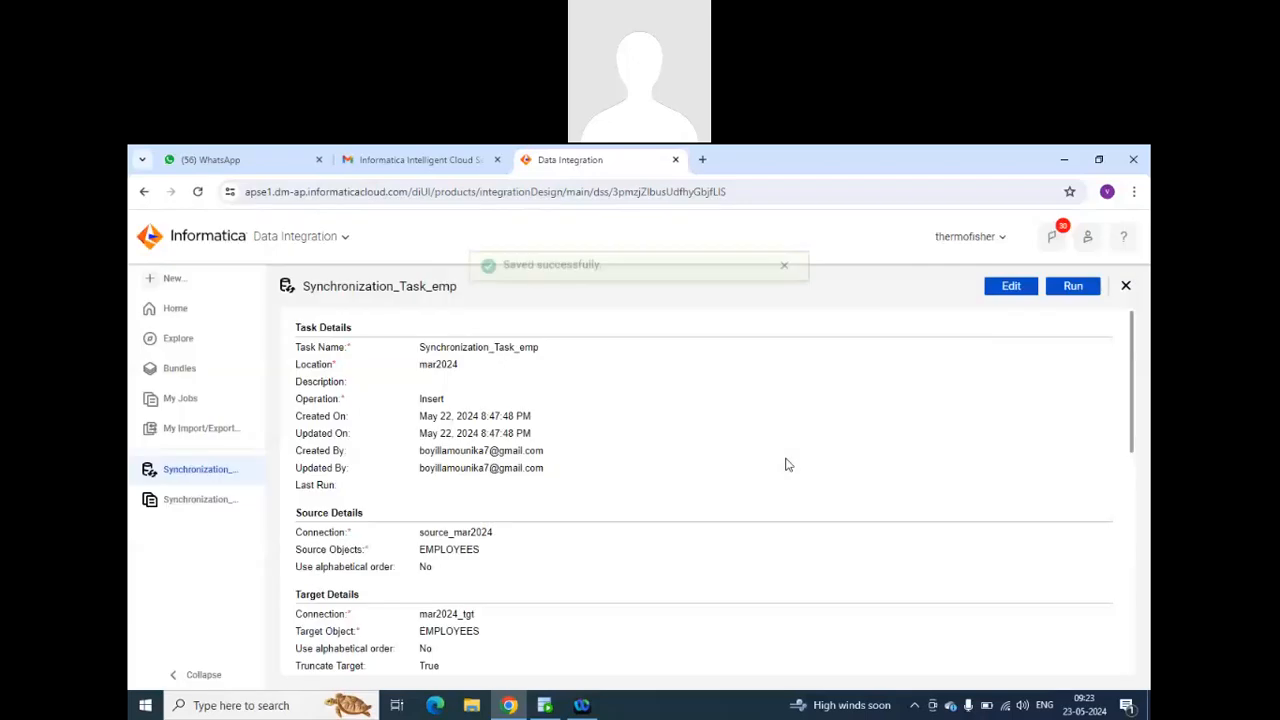
Review the saved Replication Task1 summary, run the task, and go to its job.
{"action": "scroll", "coordinate": [570, 445], "scroll_direction": "down", "scroll_amount": 5}
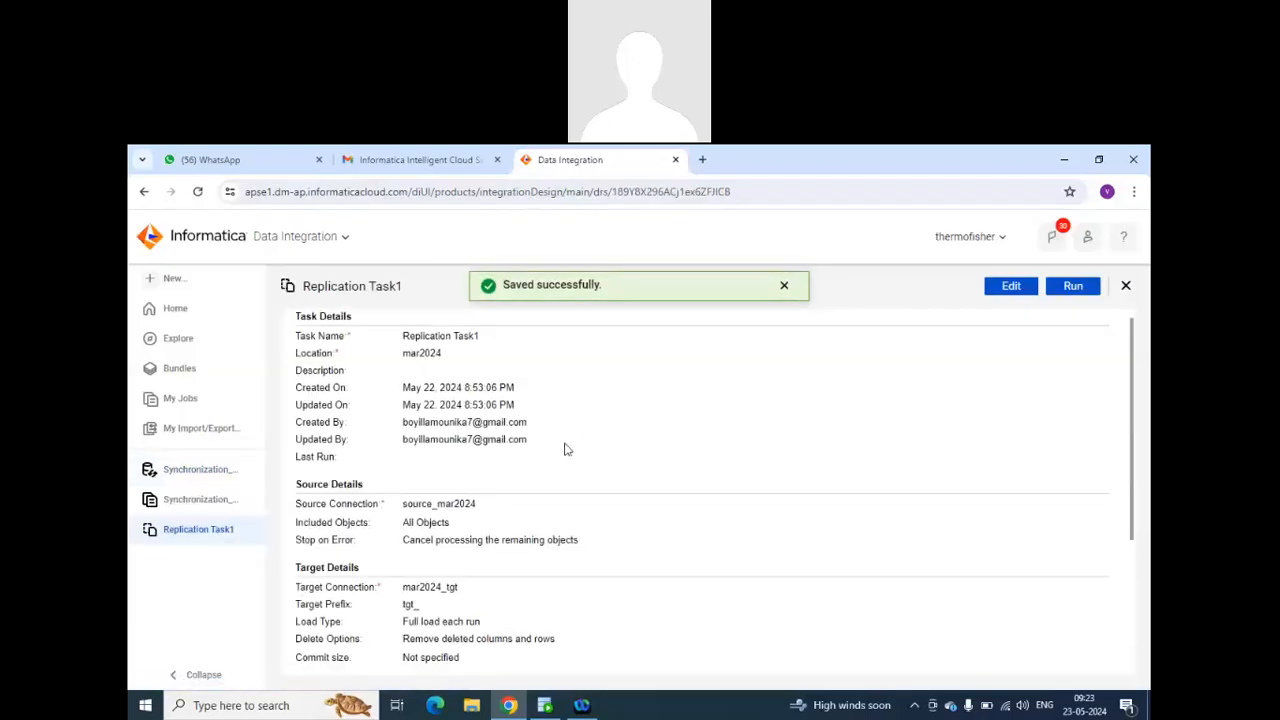
{"action": "left_click", "coordinate": [1072, 288]}
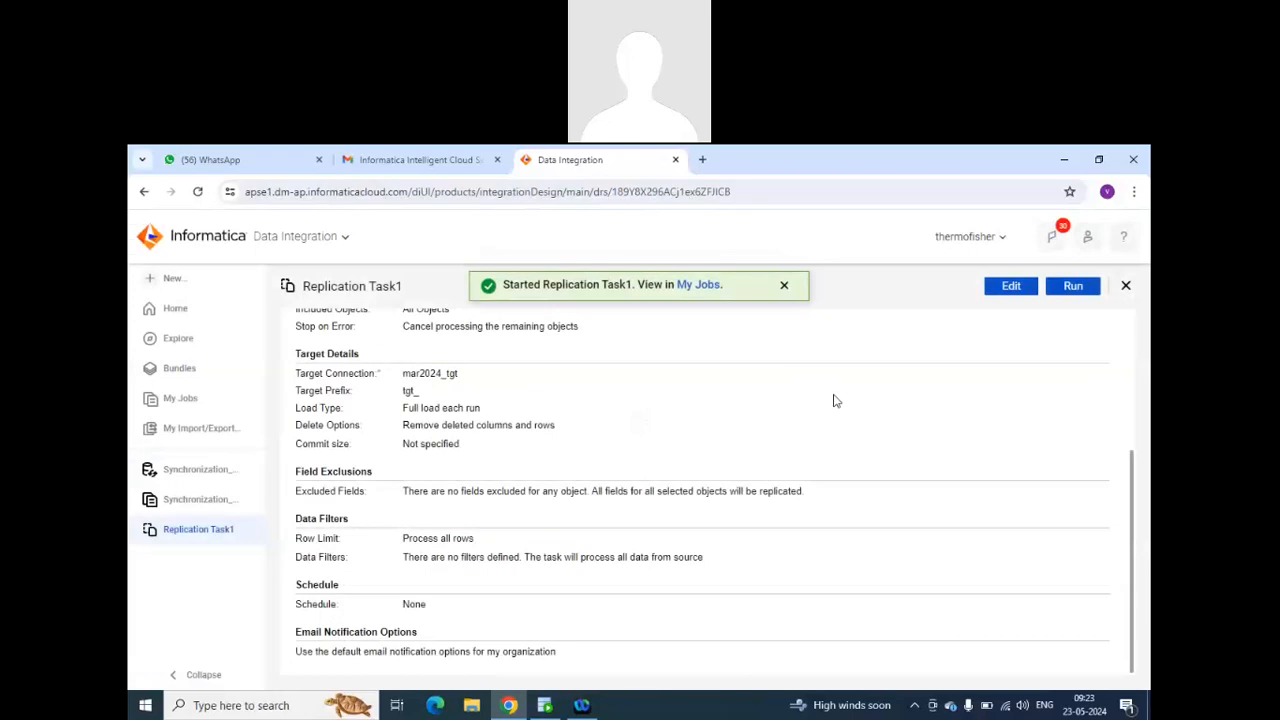
{"action": "left_click", "coordinate": [699, 288]}
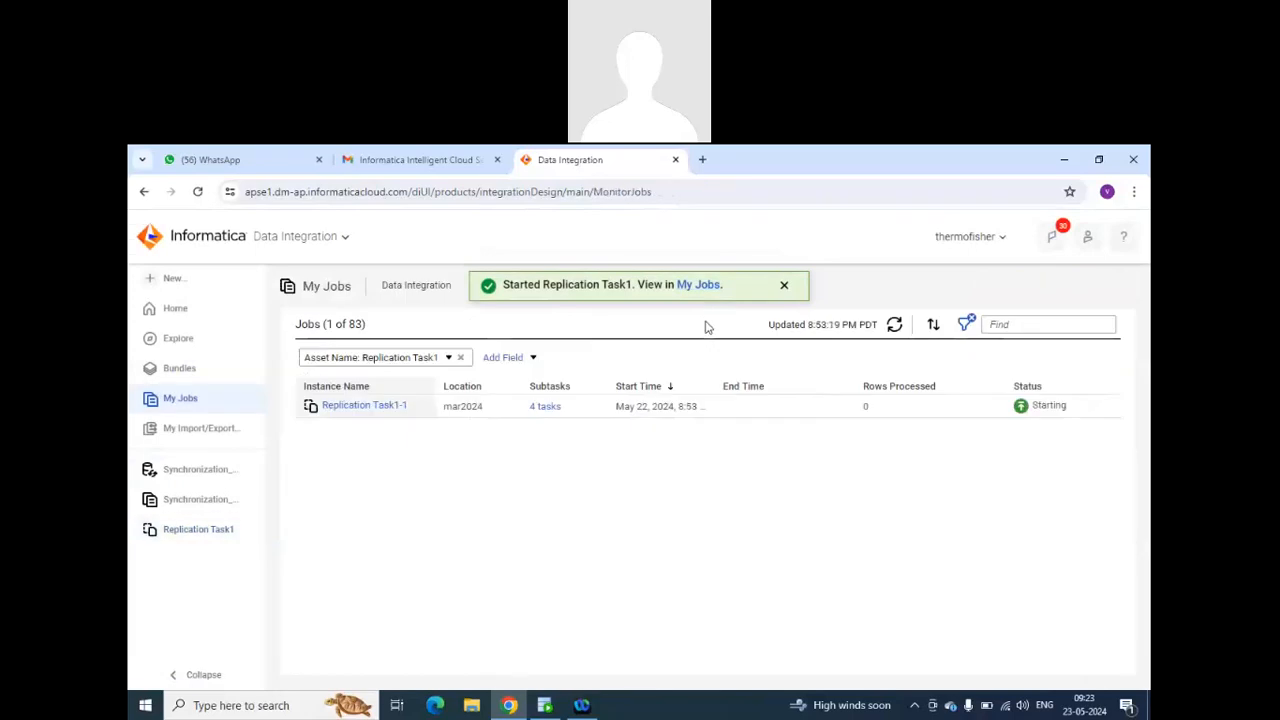
Try to view the Replication Task1-1 job details, then check the status of its subtasks.
{"action": "left_click", "coordinate": [320, 405]}
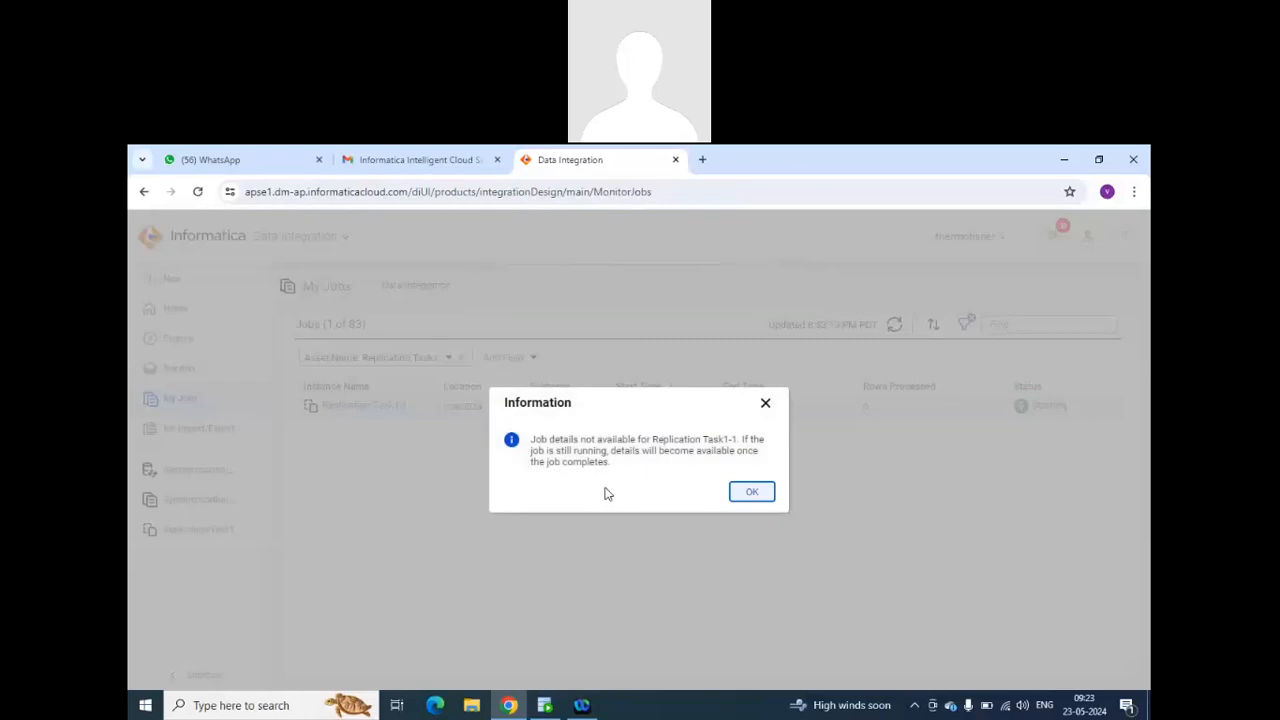
{"action": "left_click", "coordinate": [756, 494]}
{"action": "left_click", "coordinate": [896, 328]}
{"action": "left_click", "coordinate": [896, 327]}
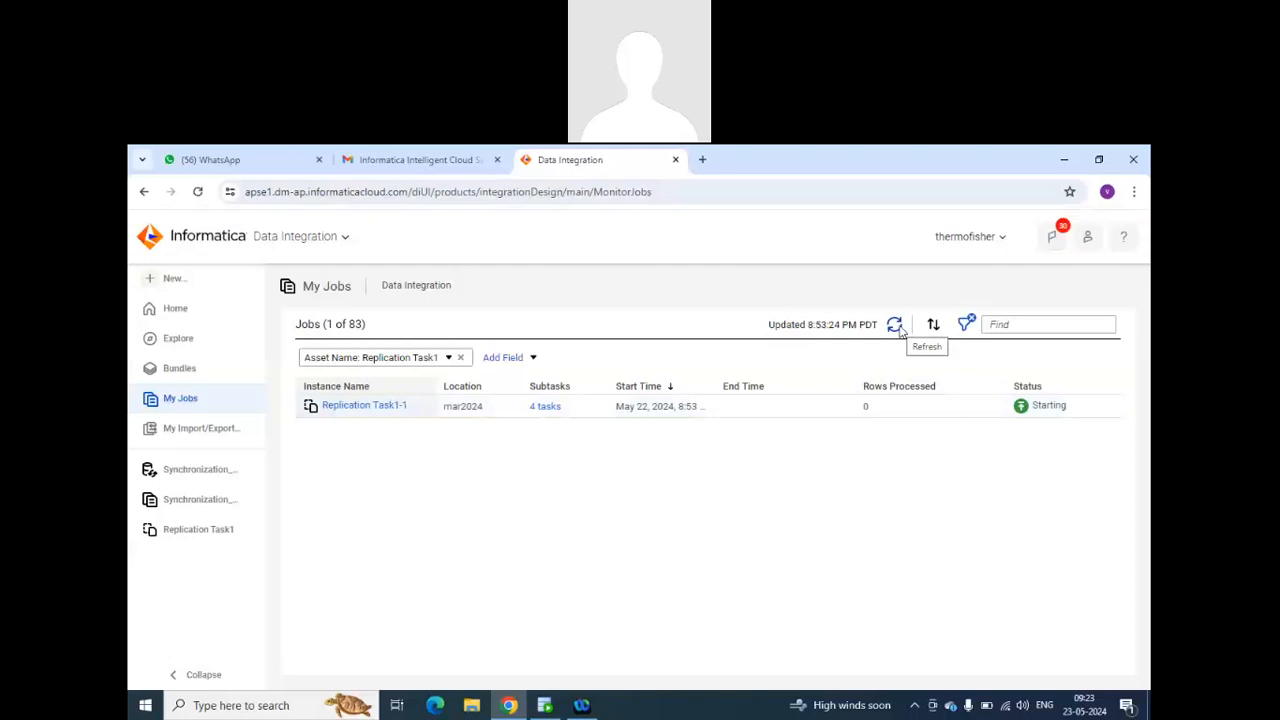
{"action": "left_click", "coordinate": [559, 408]}
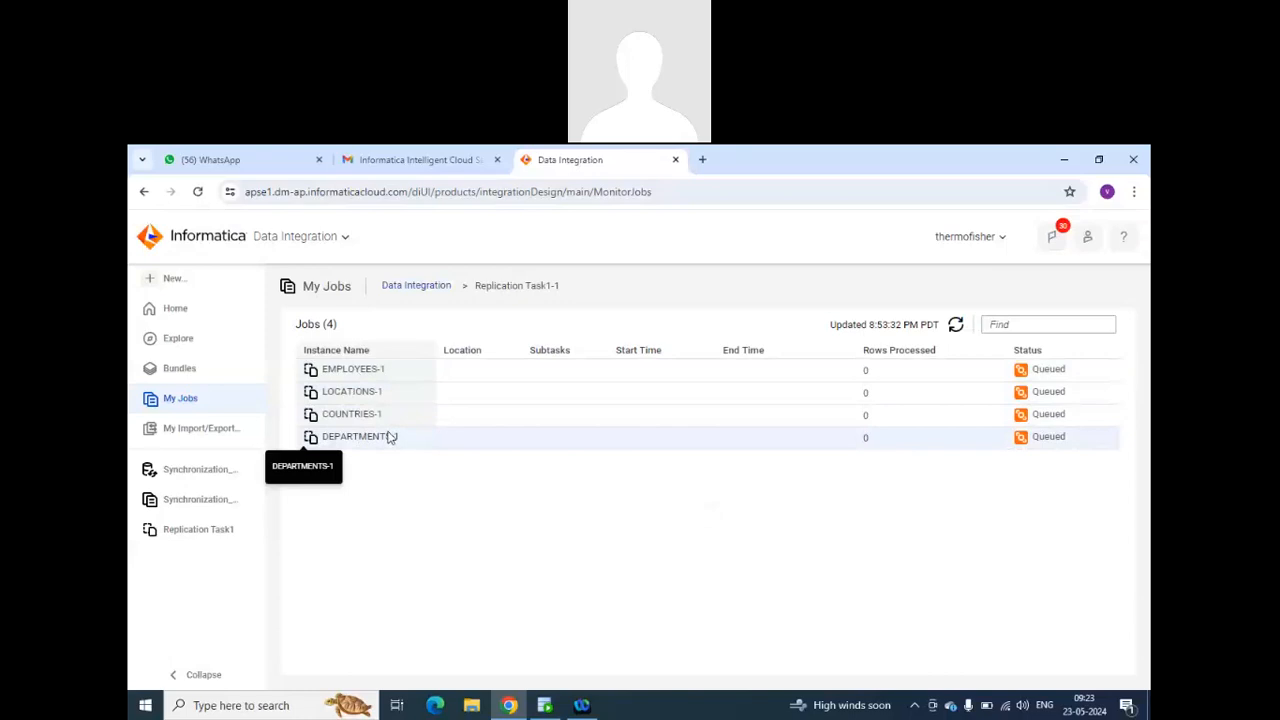
{"action": "left_click", "coordinate": [956, 327]}
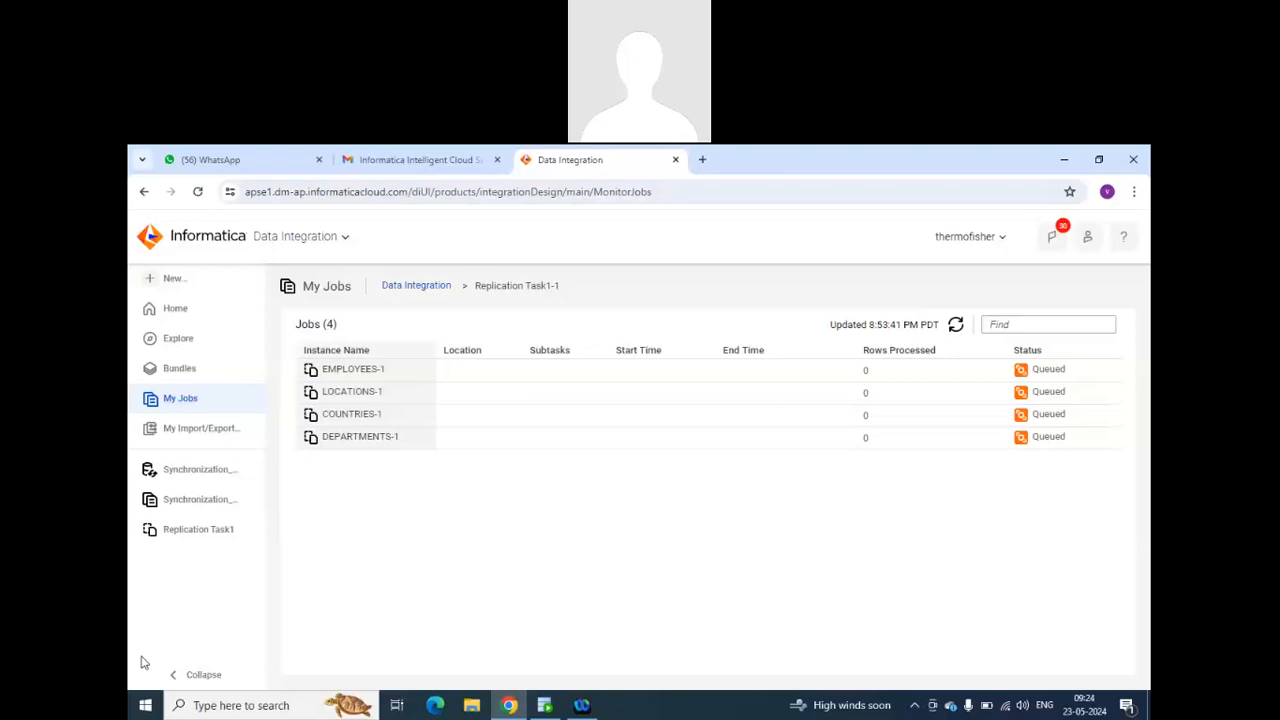
{"action": "left_click", "coordinate": [955, 328]}
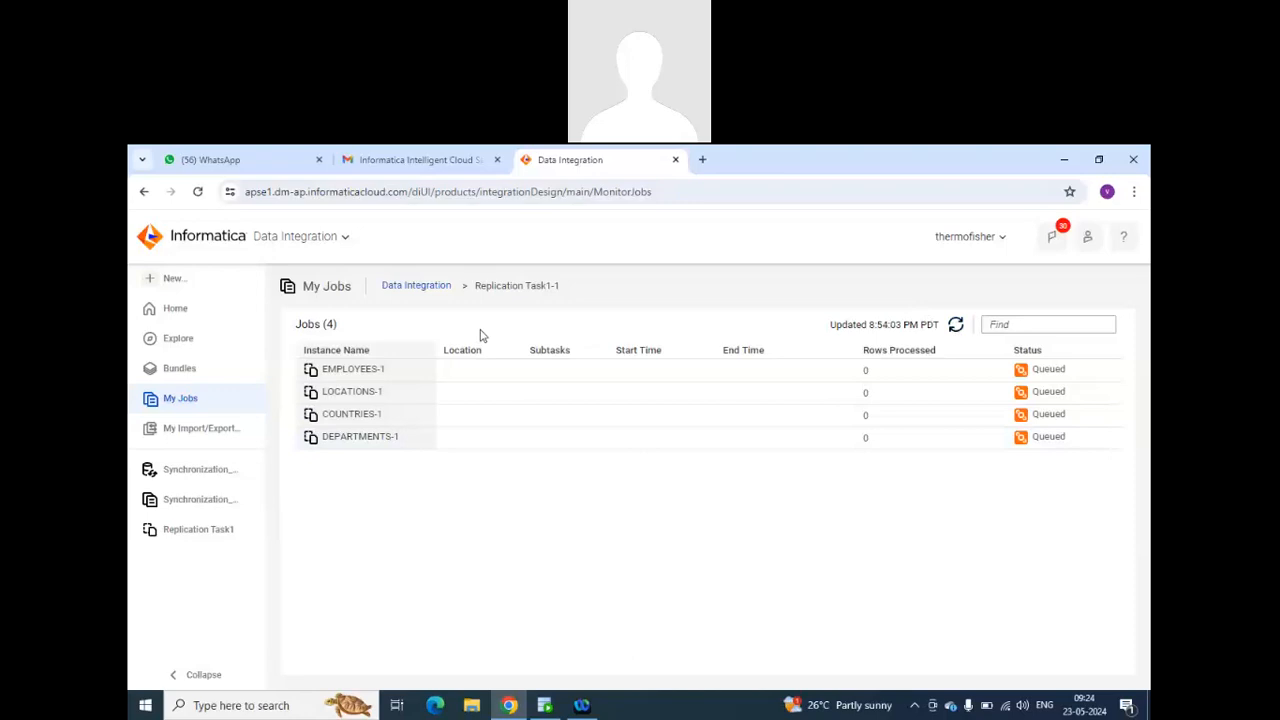
Return to the full Data Integration job list and check the updated status of Replication Task1-1.
{"action": "left_click", "coordinate": [447, 288]}
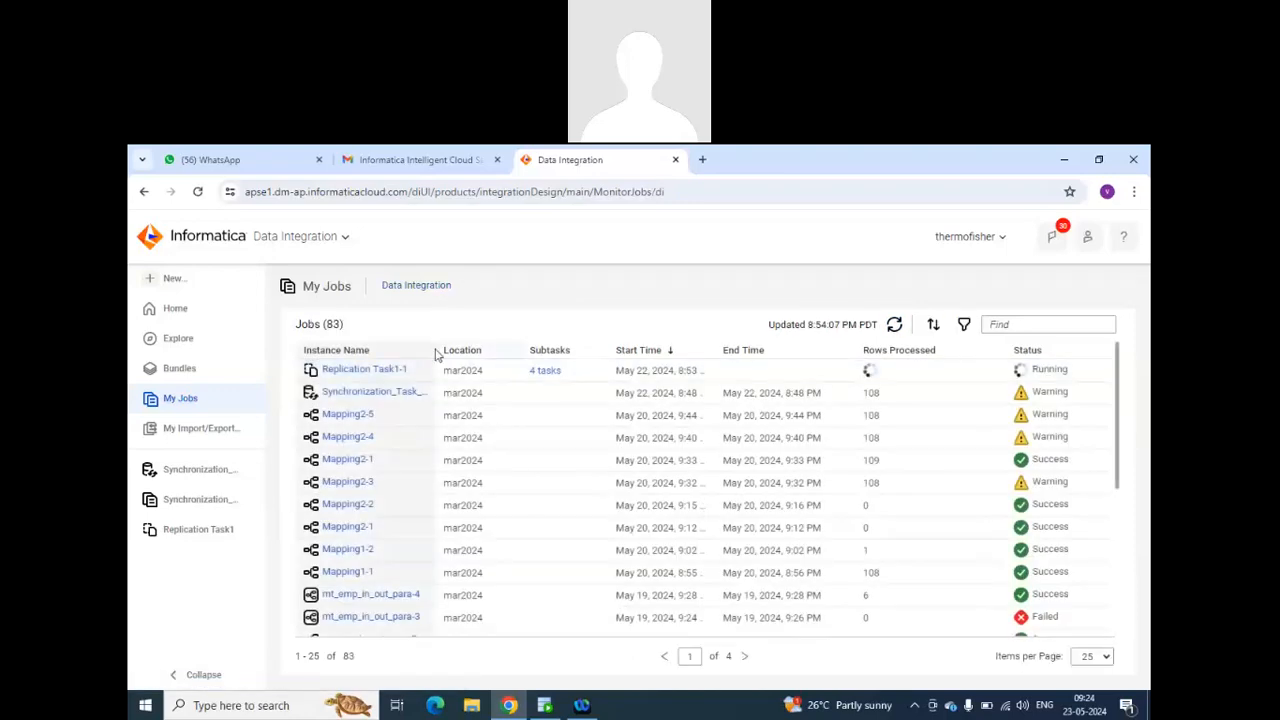
{"action": "left_click", "coordinate": [389, 370]}
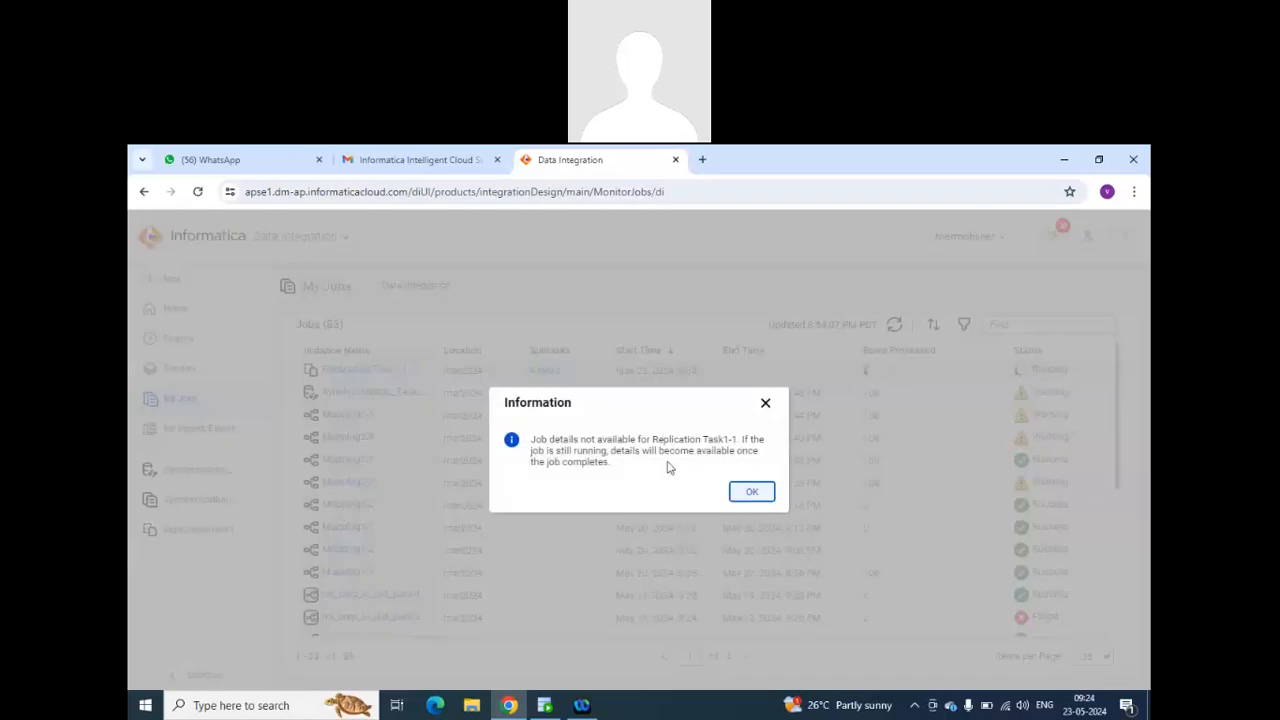
{"action": "left_click", "coordinate": [751, 492]}
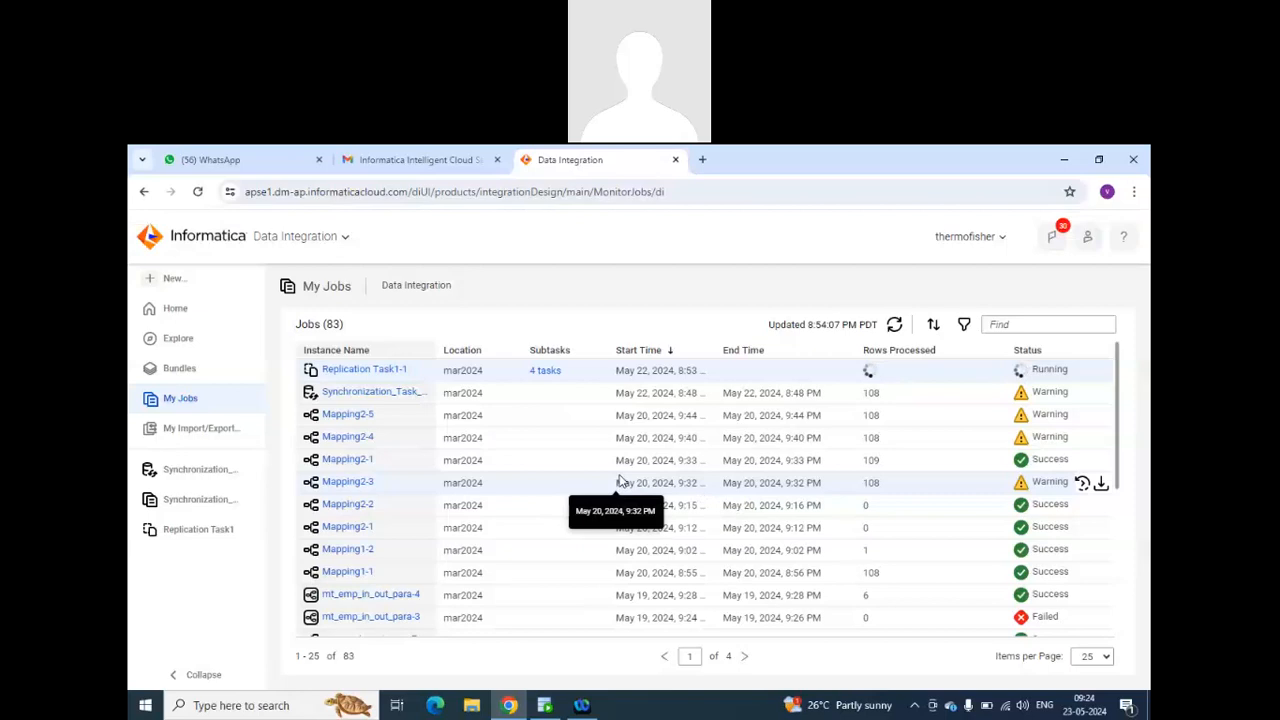
{"action": "left_click", "coordinate": [1028, 686]}
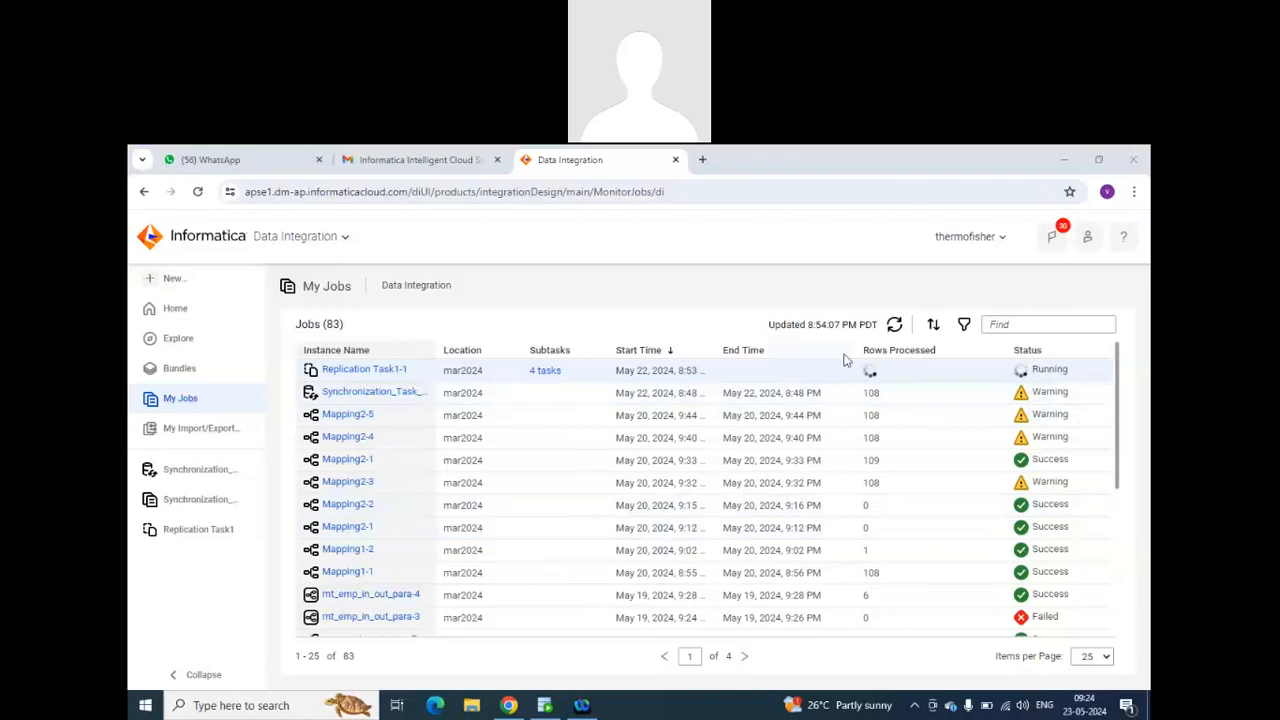
{"action": "left_click", "coordinate": [894, 330]}
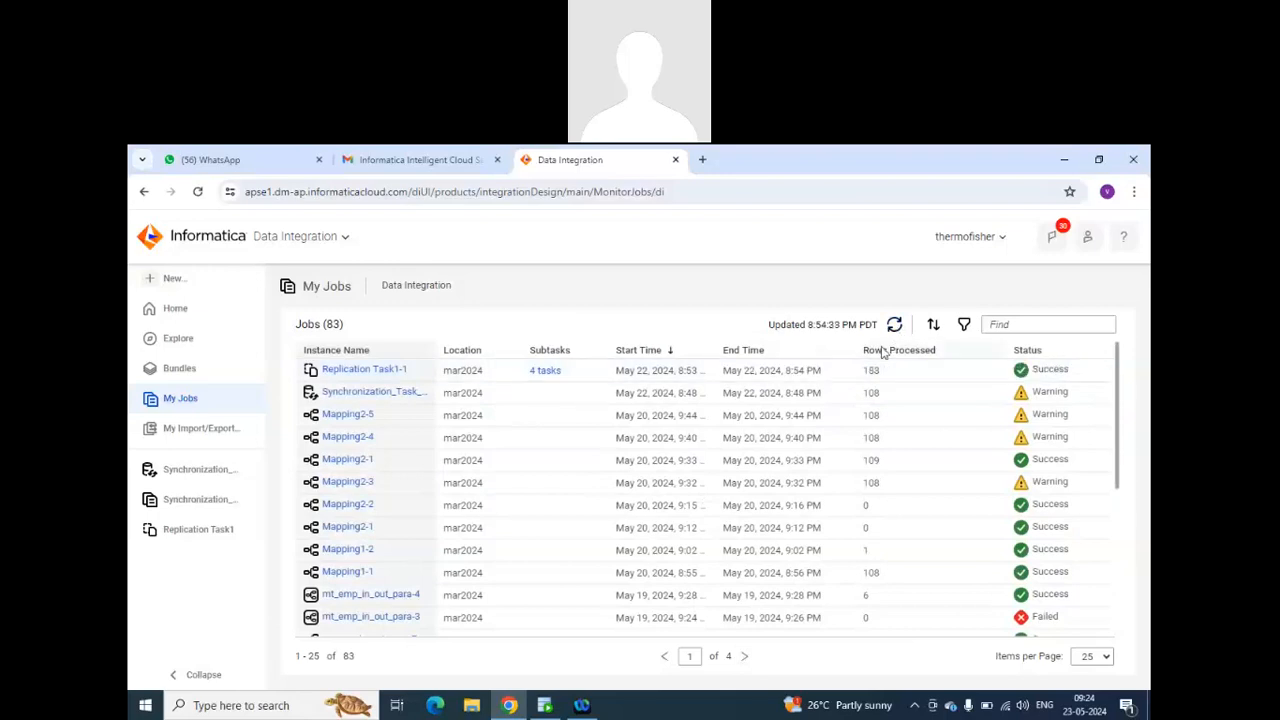
Examine the Replication Task1-1 results, including the success rows and errors for each replicated object.
{"action": "left_click", "coordinate": [380, 371]}
{"action": "scroll", "coordinate": [528, 457], "scroll_direction": "down", "scroll_amount": 2}
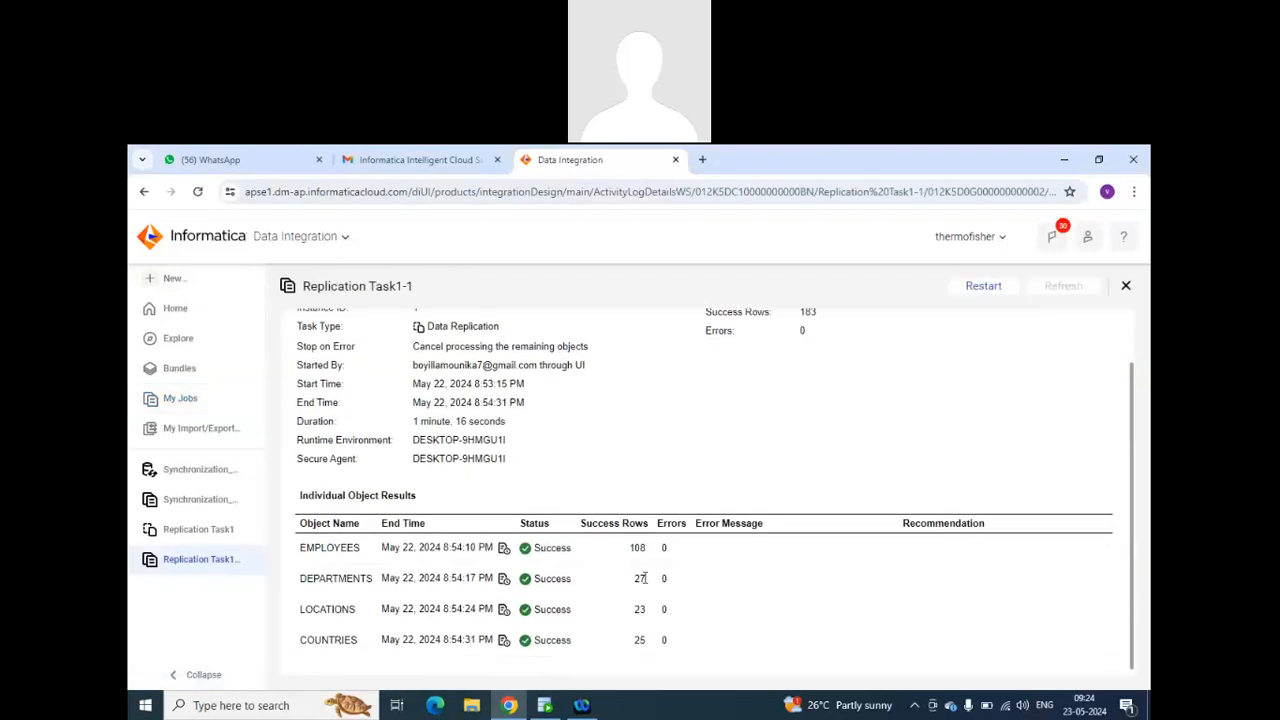
{"action": "double_click", "coordinate": [640, 640]}
Switch to Oracle SQL Developer, connect to mar2024_tgt, and list its tables to check the replicated TGT_ tables.
{"action": "left_click", "coordinate": [545, 705]}
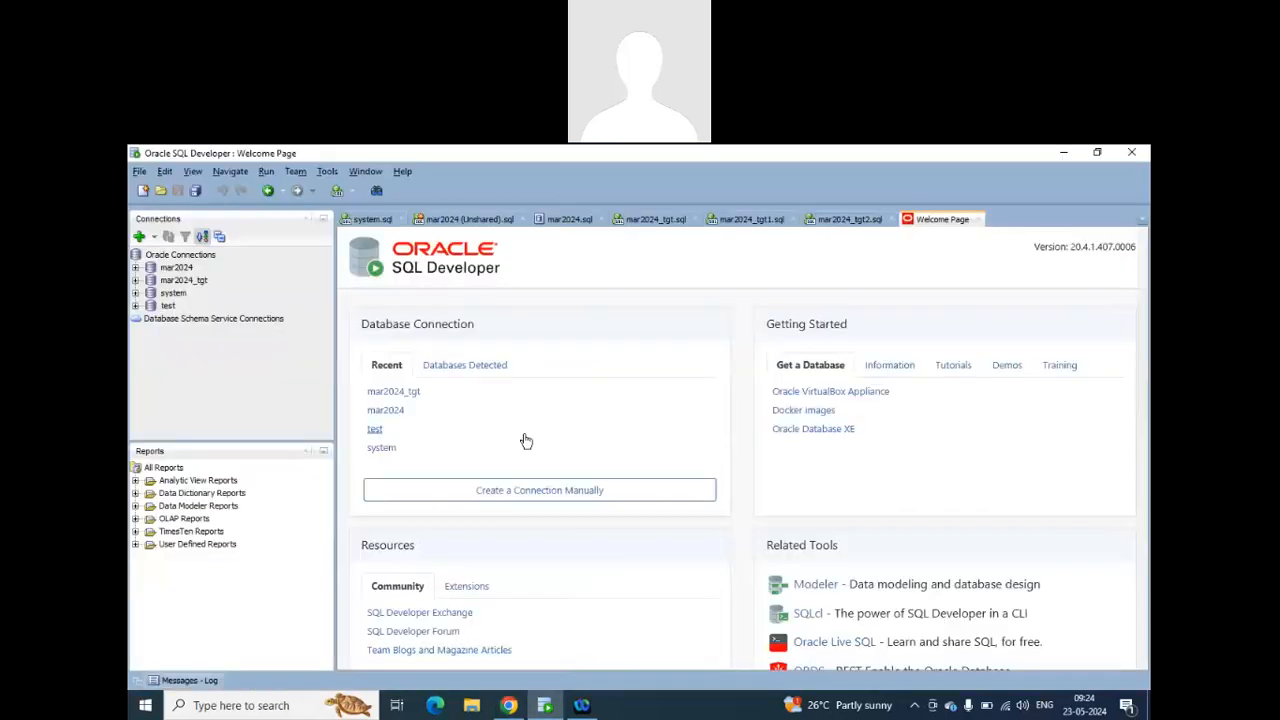
{"action": "double_click", "coordinate": [184, 281]}
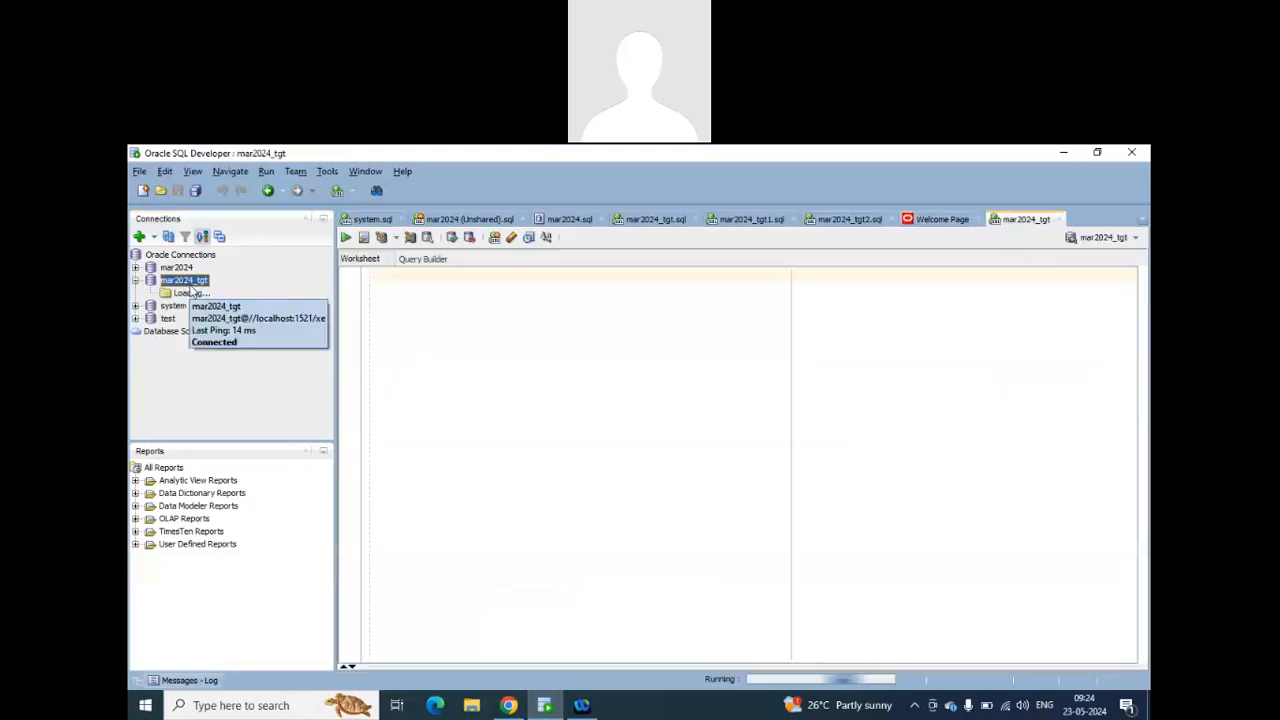
{"action": "left_click", "coordinate": [151, 293]}
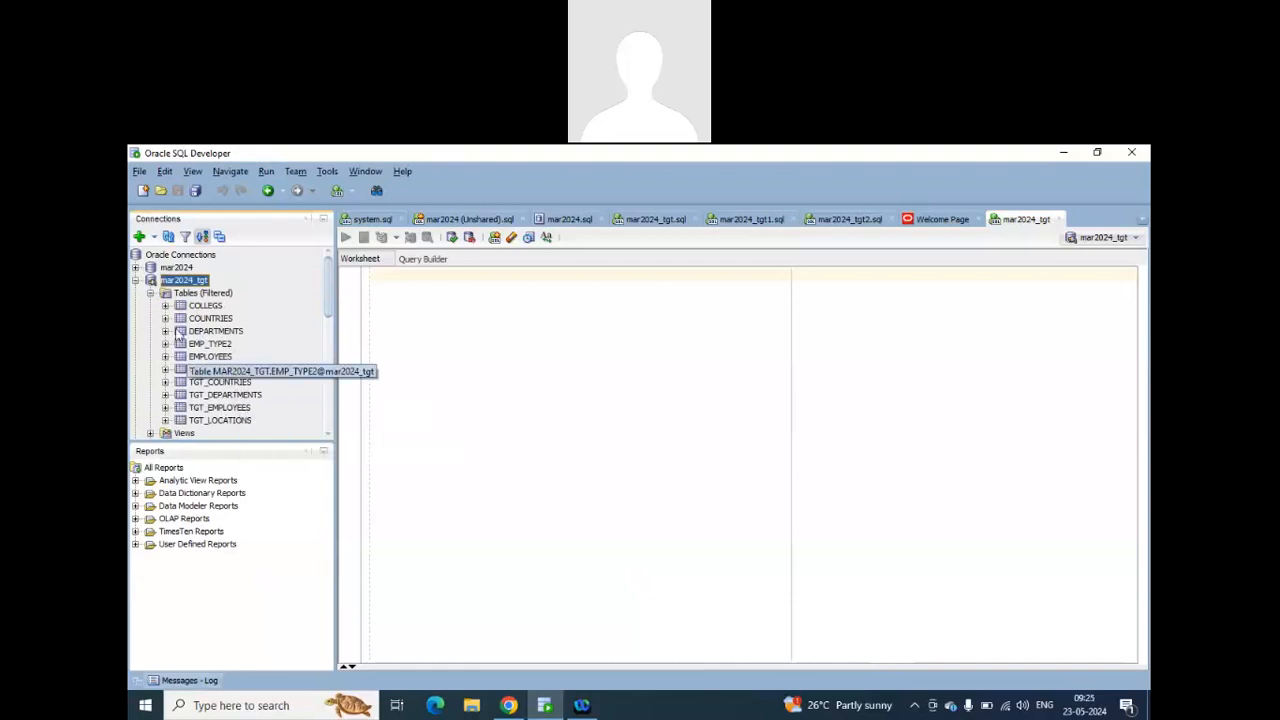
Switch back to Informatica Data Integration in the browser and create a masking task named ms in REG\mar2024, continuing to its source settings.
{"action": "left_click", "coordinate": [509, 705]}
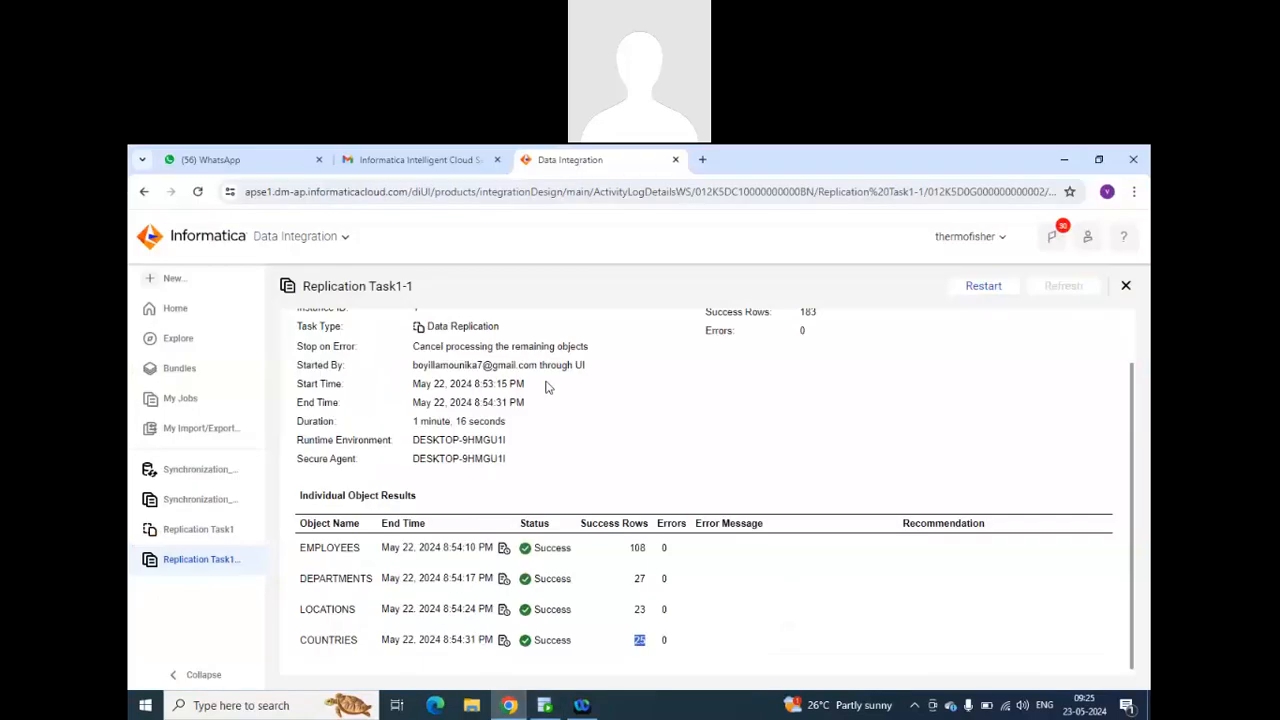
{"action": "left_click", "coordinate": [172, 279]}
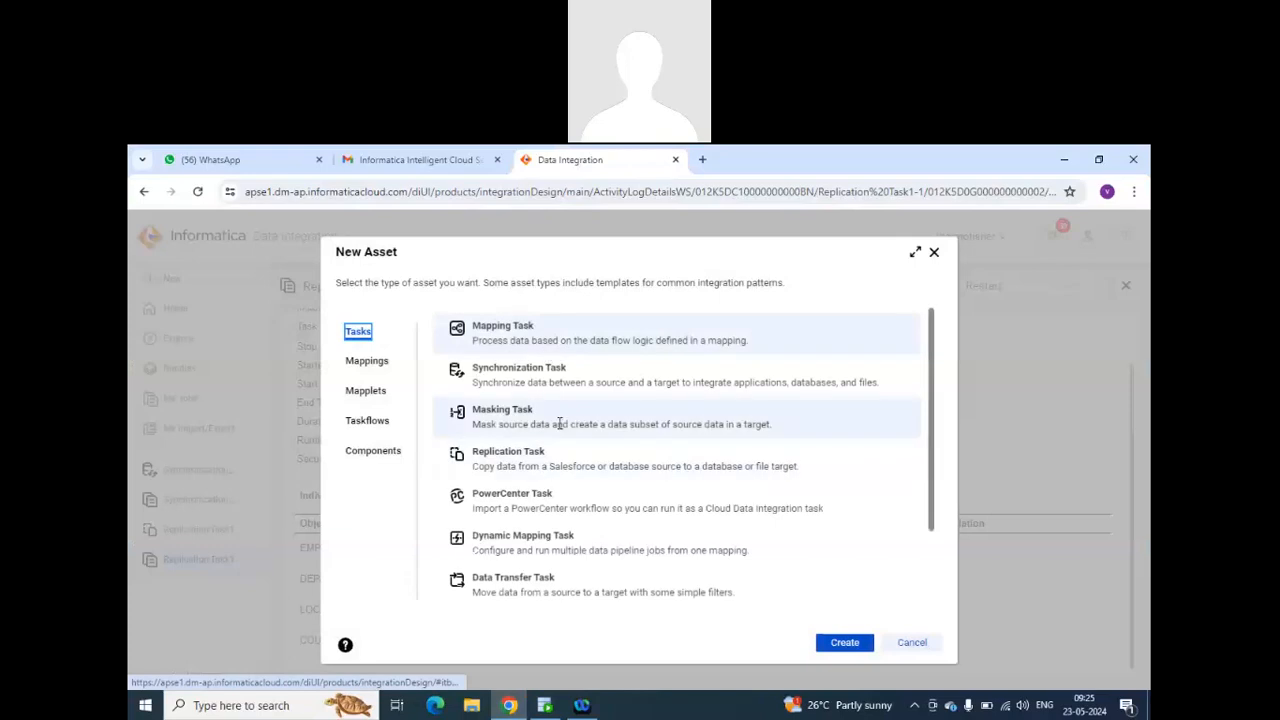
{"action": "left_click", "coordinate": [559, 422]}
{"action": "left_click", "coordinate": [846, 641]}
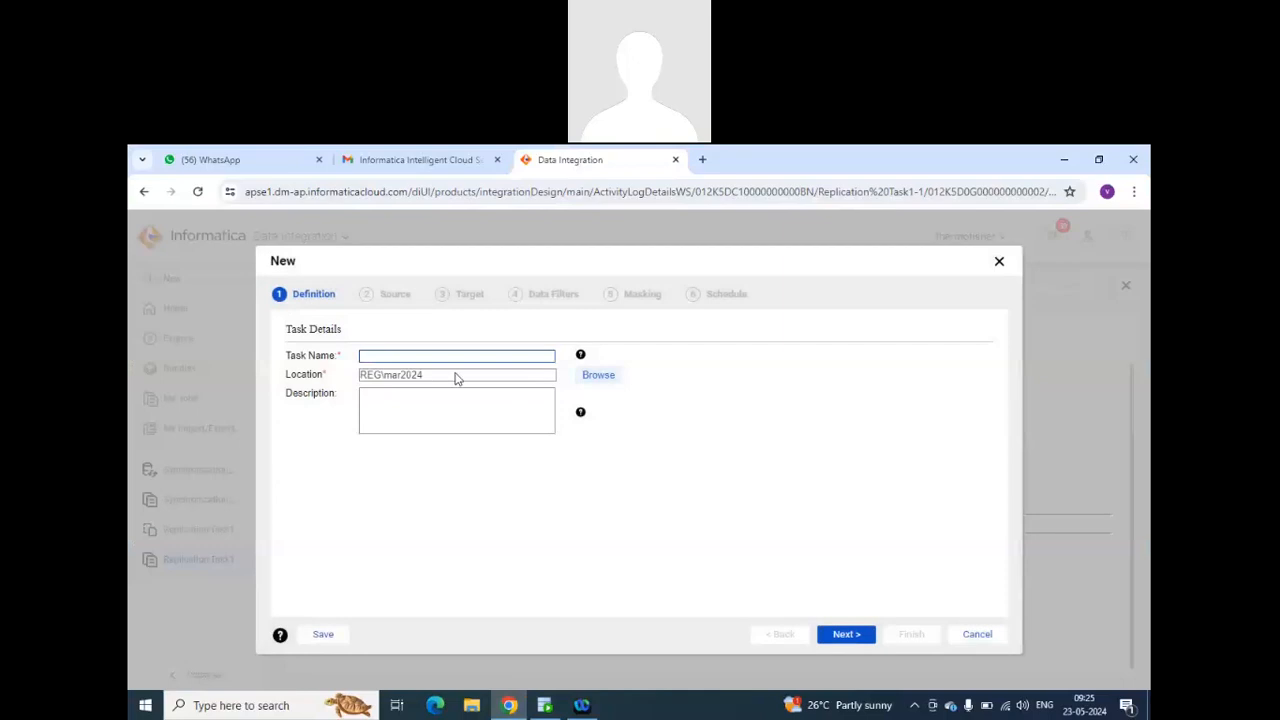
{"action": "type", "text": "m"}
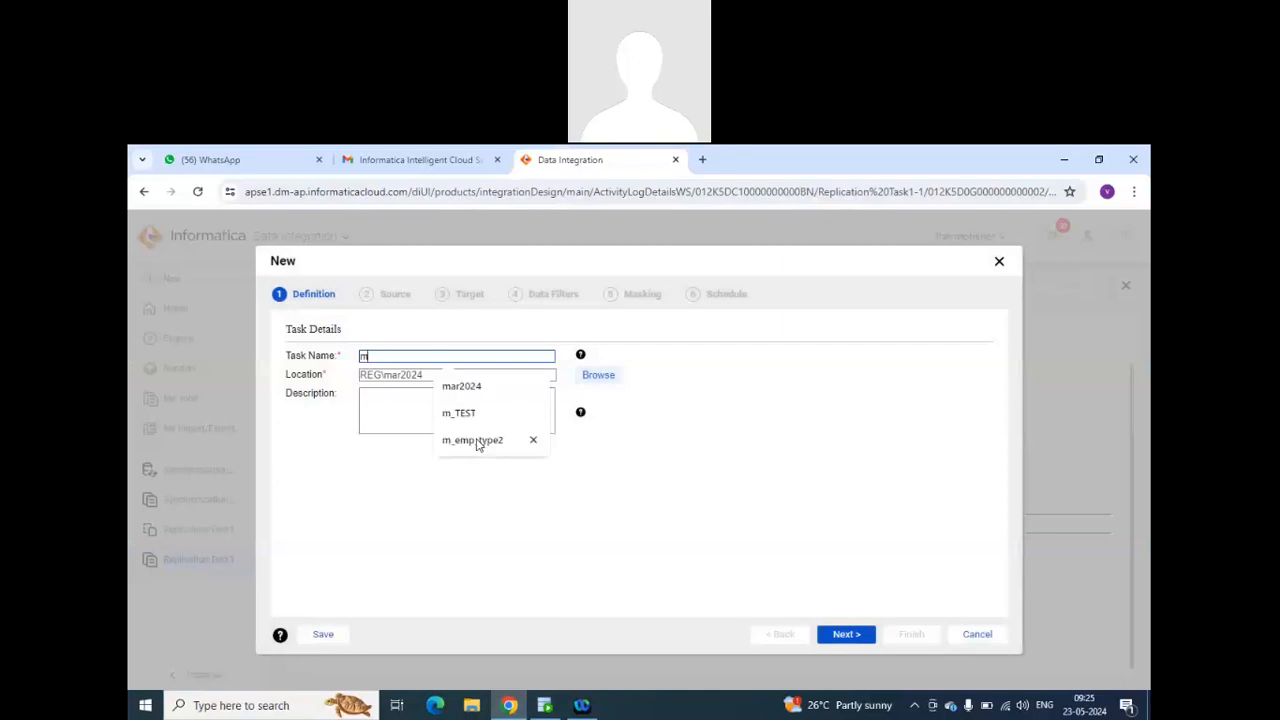
{"action": "type", "text": "s"}
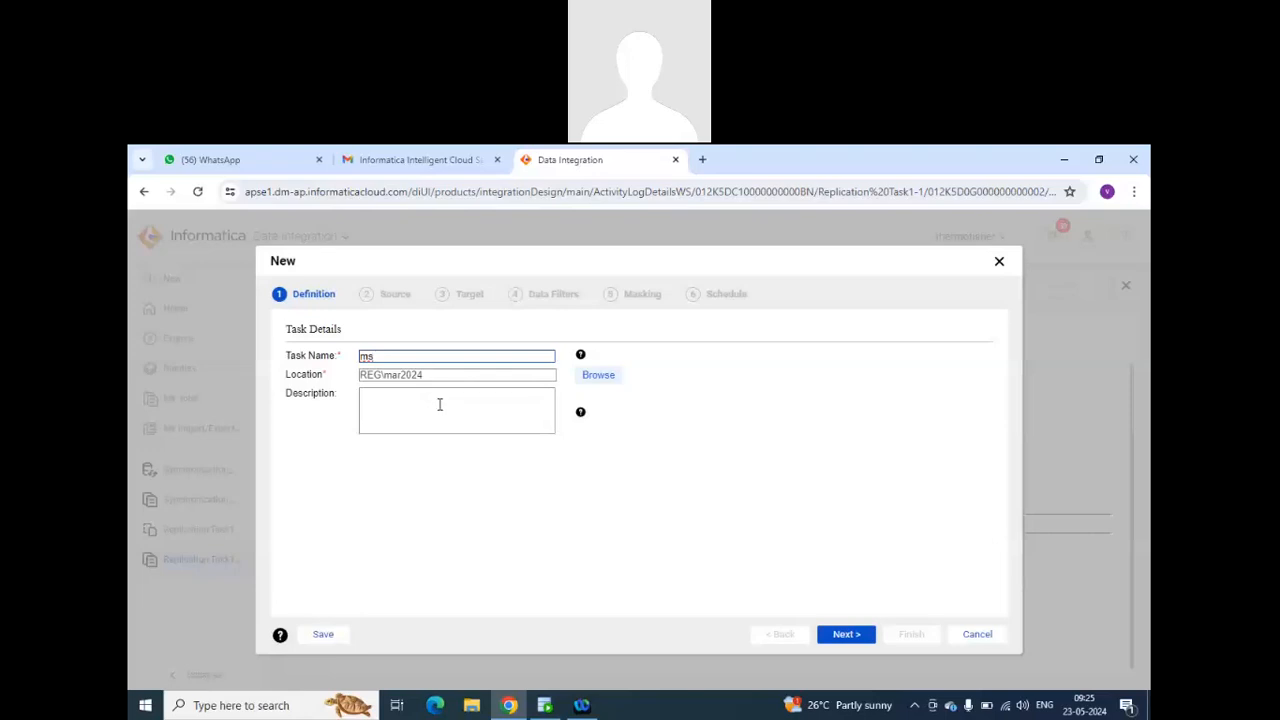
{"action": "left_click", "coordinate": [831, 636]}
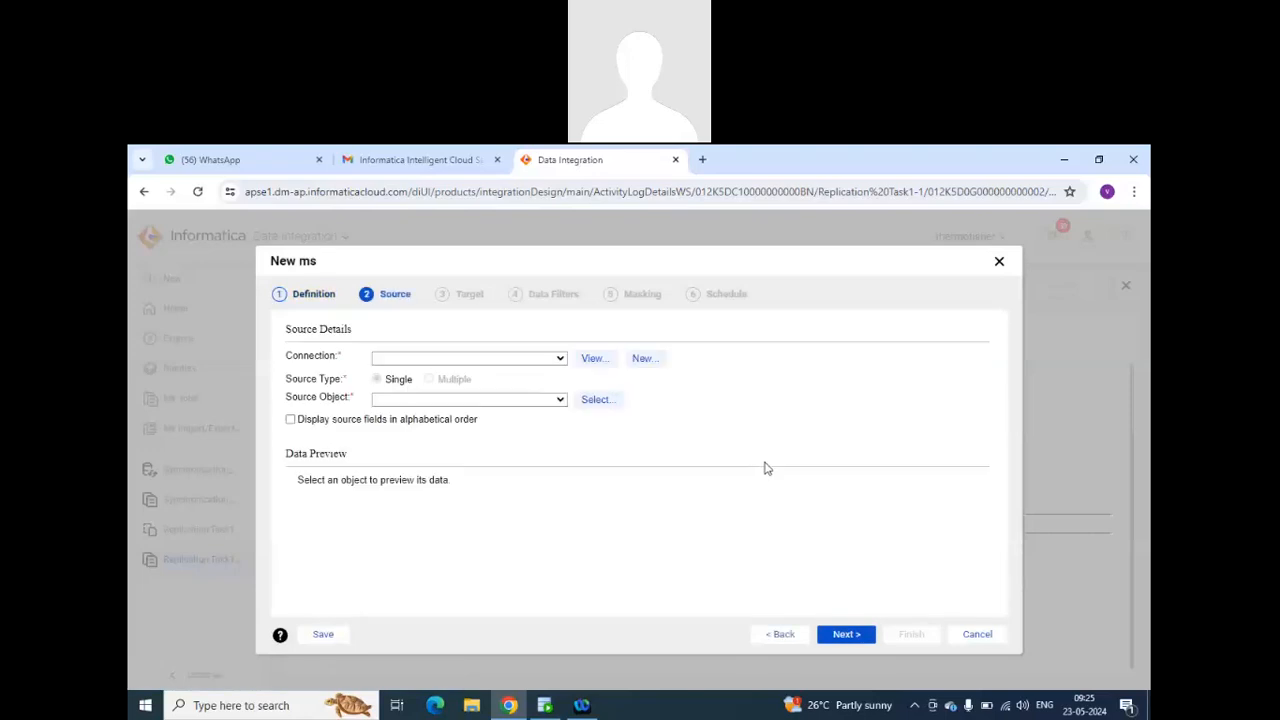
Check which source connections are available for the ms masking task without choosing one.
{"action": "left_click", "coordinate": [561, 360]}
{"action": "left_click", "coordinate": [563, 360]}
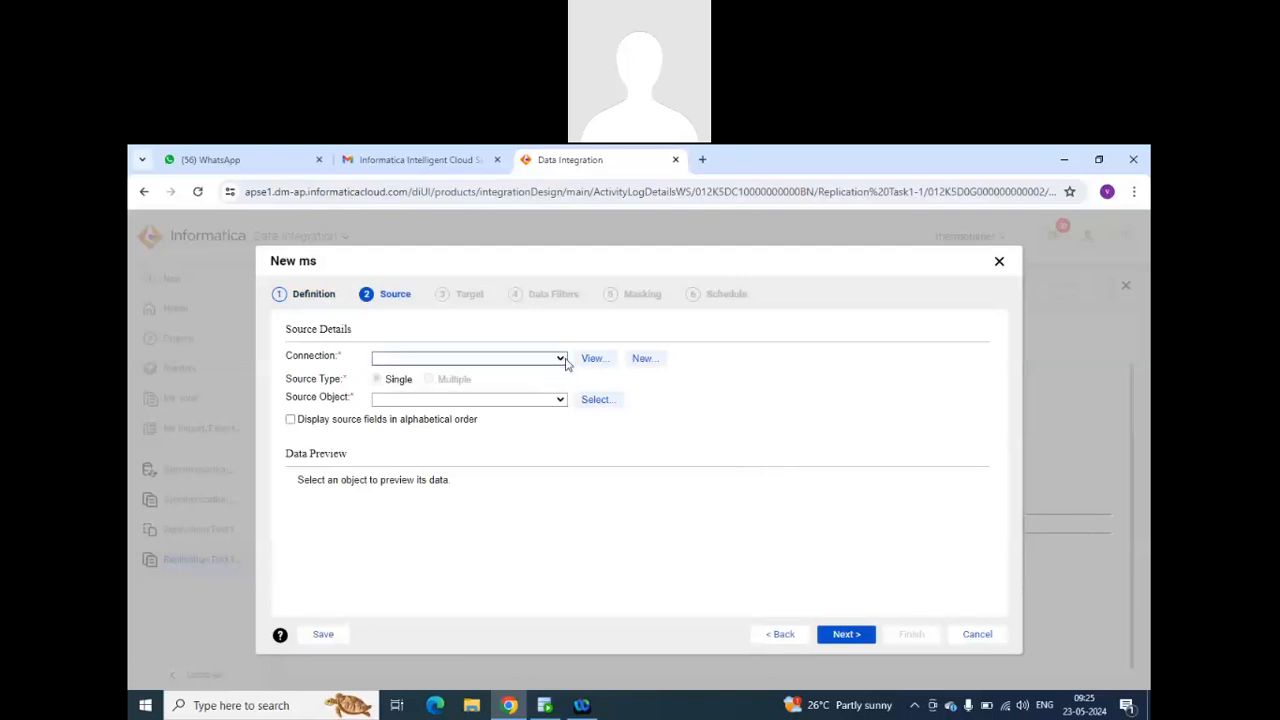
{"action": "left_click", "coordinate": [562, 360]}
{"action": "left_click", "coordinate": [562, 360]}
{"action": "left_click", "coordinate": [560, 361]}
{"action": "left_click", "coordinate": [560, 361]}
{"action": "left_click", "coordinate": [560, 361]}
{"action": "left_click", "coordinate": [560, 361]}
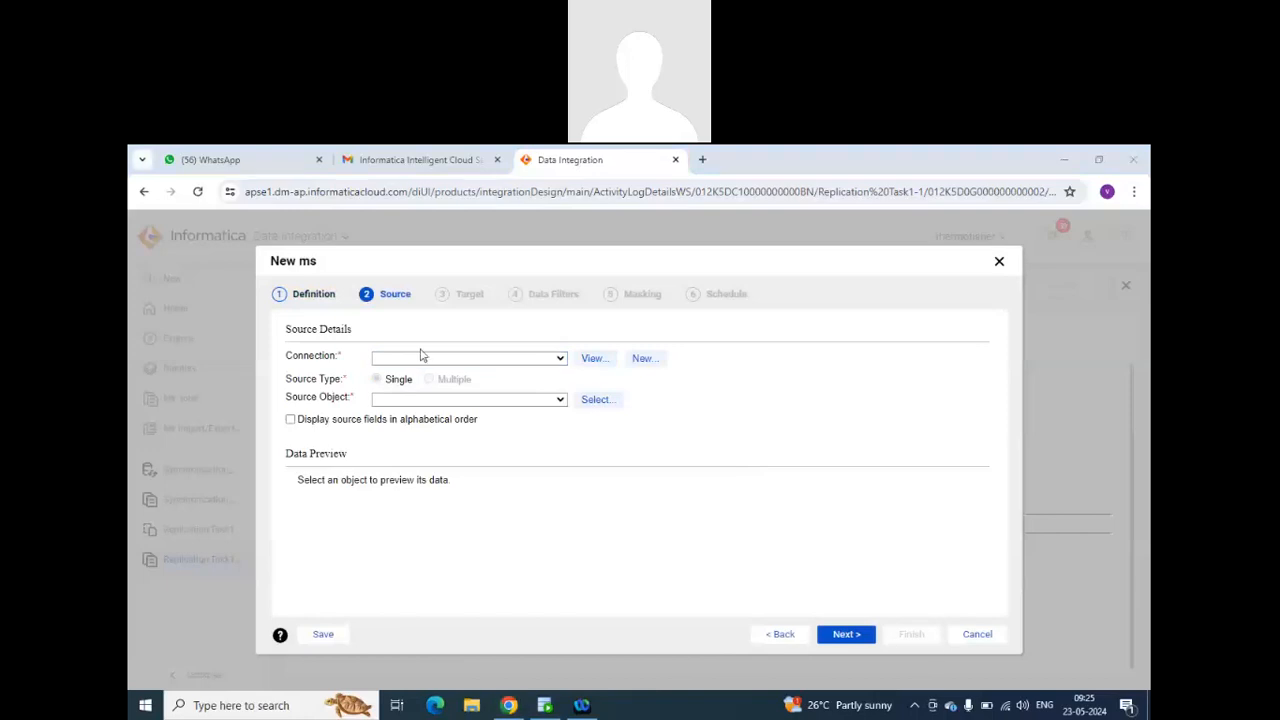
Close the ms masking task without choosing a source connection, and review the Masking Task description among the new asset types.
{"action": "left_click", "coordinate": [557, 358]}
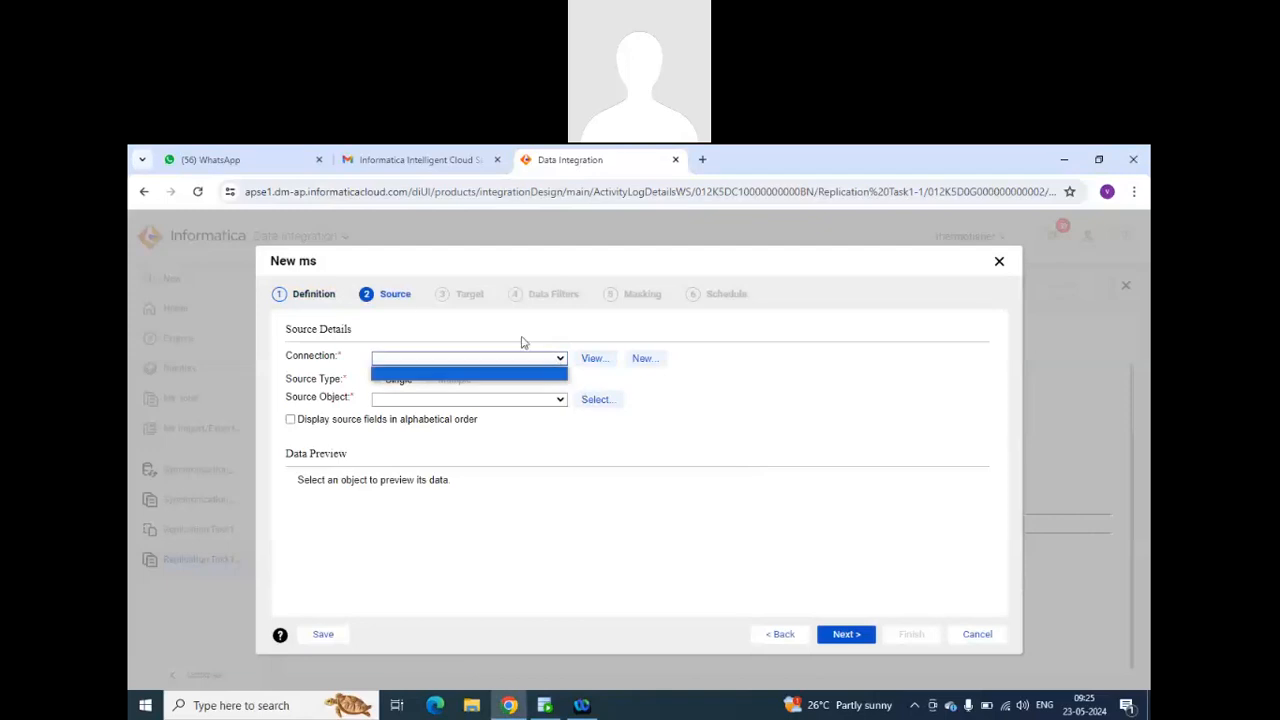
{"action": "left_click", "coordinate": [999, 261]}
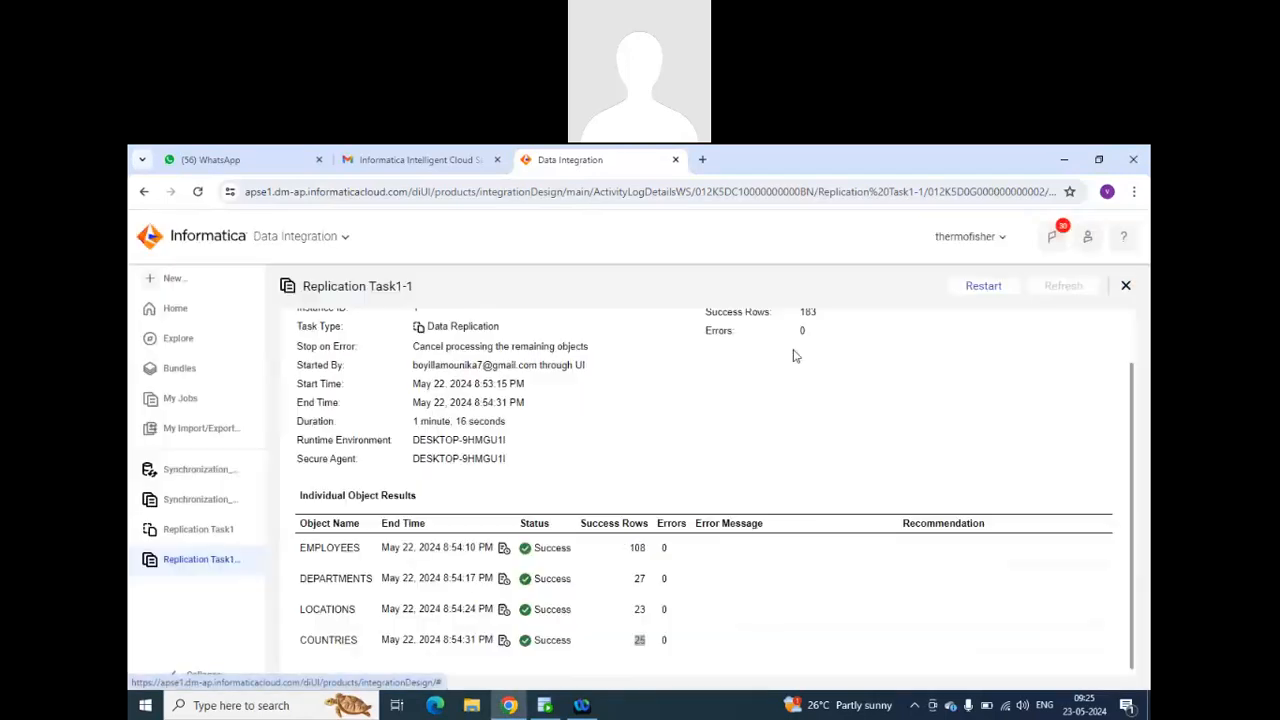
{"action": "left_click", "coordinate": [172, 278]}
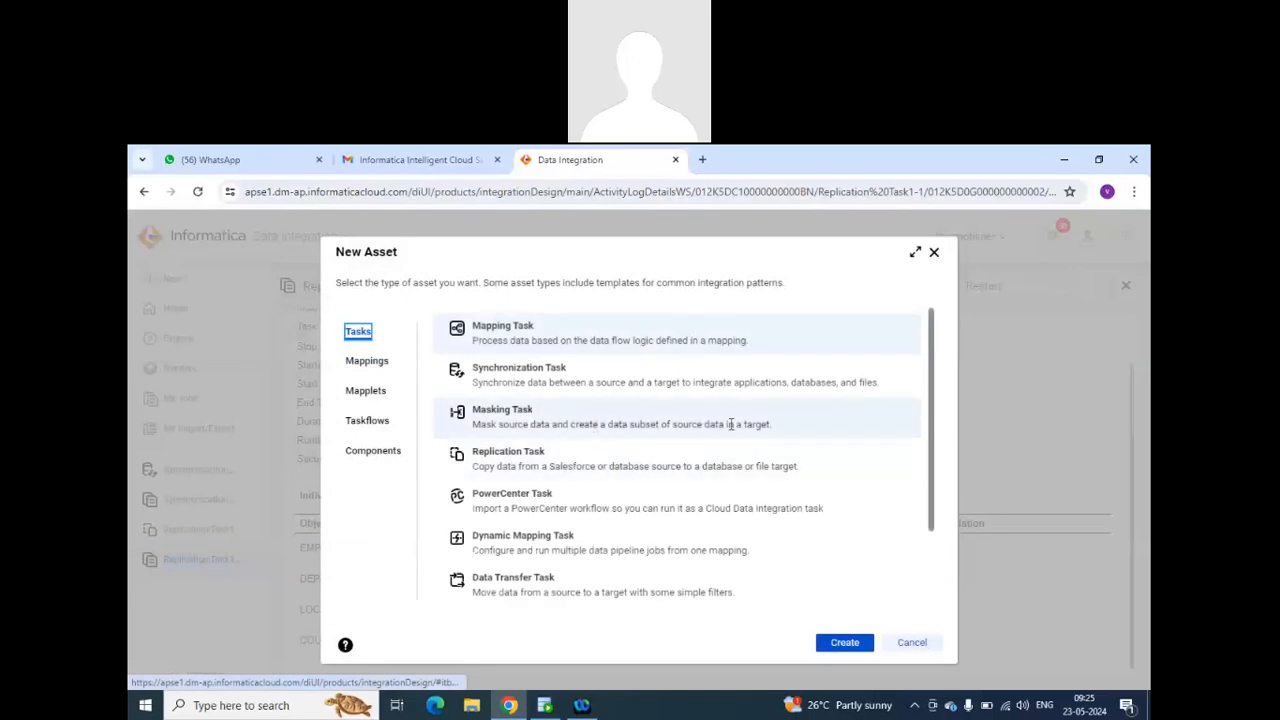
{"action": "left_click_drag", "start_coordinate": [778, 428], "coordinate": [471, 426]}
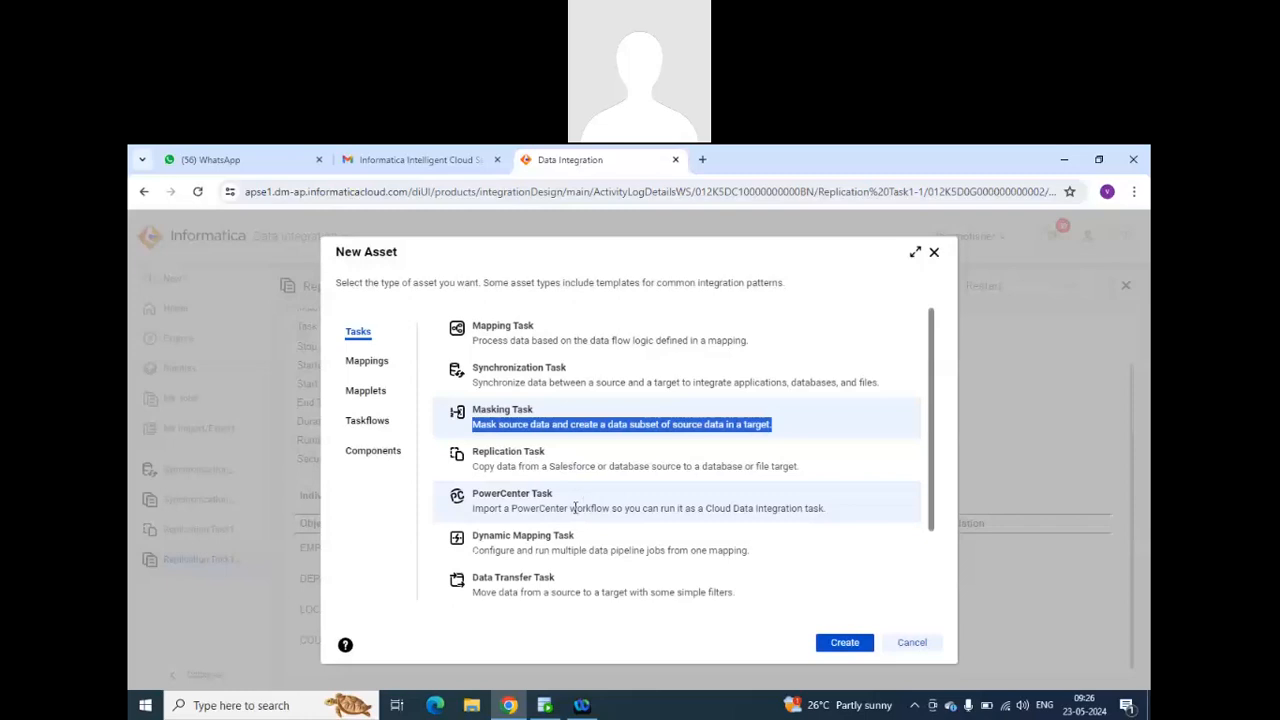
Create a PowerCenter task in mar2024 and set its runtime environment to DESKTOP-9HMGU1I, leaving the workflow XML upload cancelled.
{"action": "left_click", "coordinate": [555, 508]}
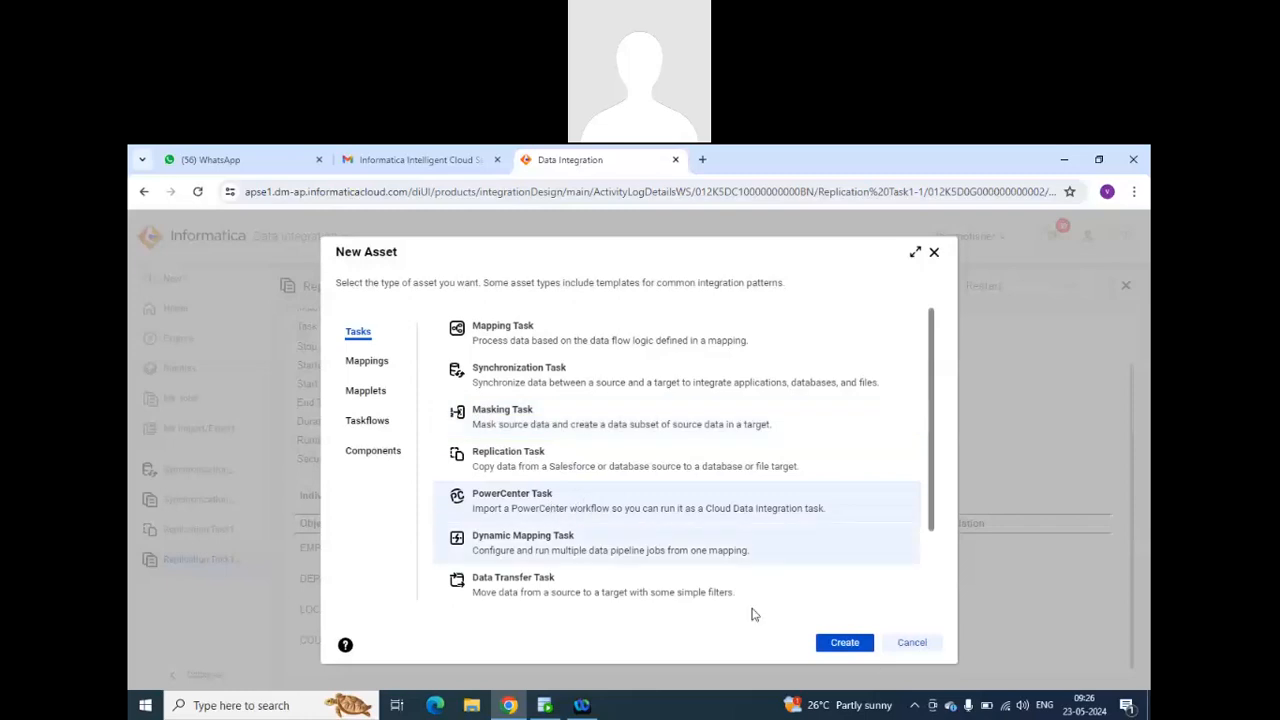
{"action": "left_click", "coordinate": [845, 642]}
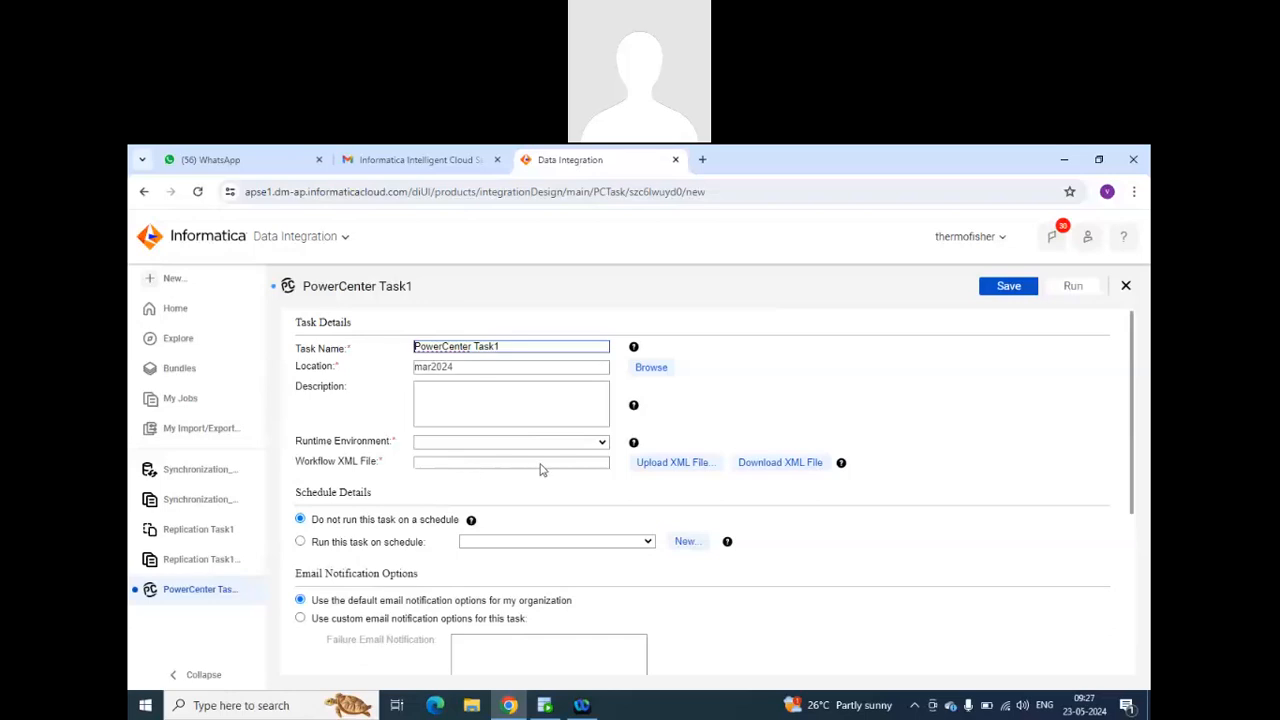
{"action": "left_click", "coordinate": [684, 465]}
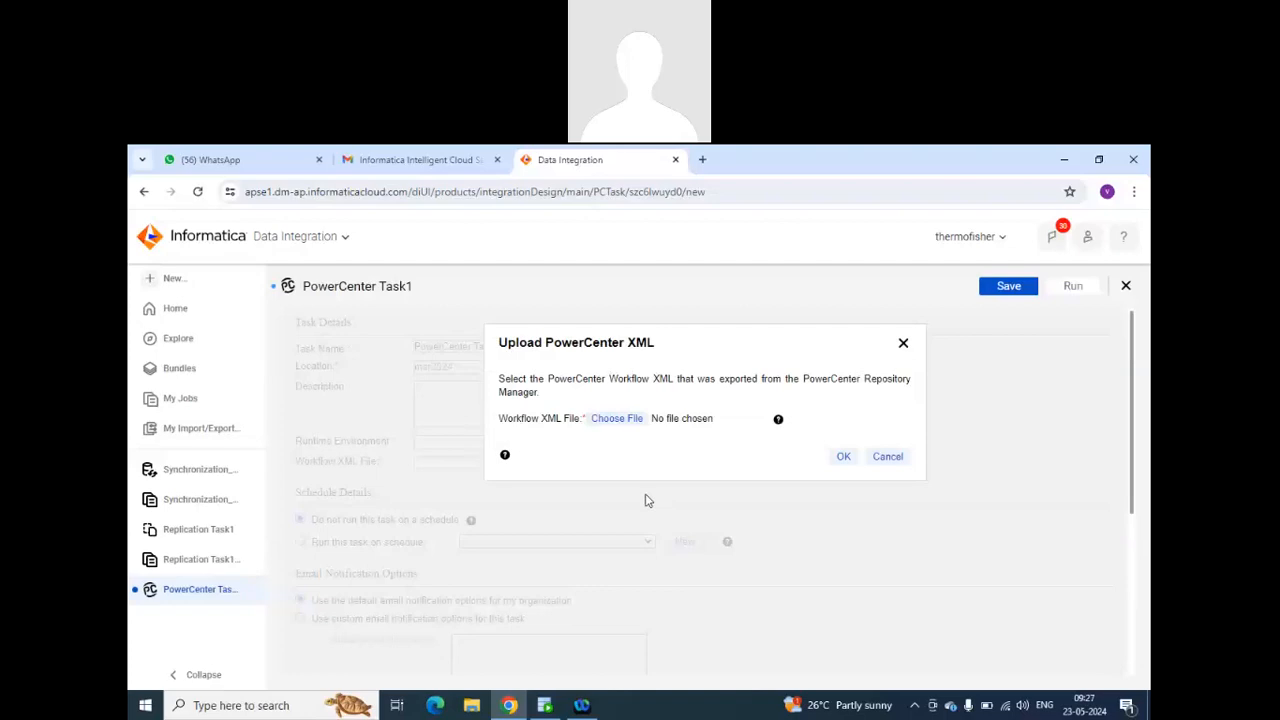
{"action": "left_click", "coordinate": [888, 459]}
{"action": "left_click", "coordinate": [603, 443]}
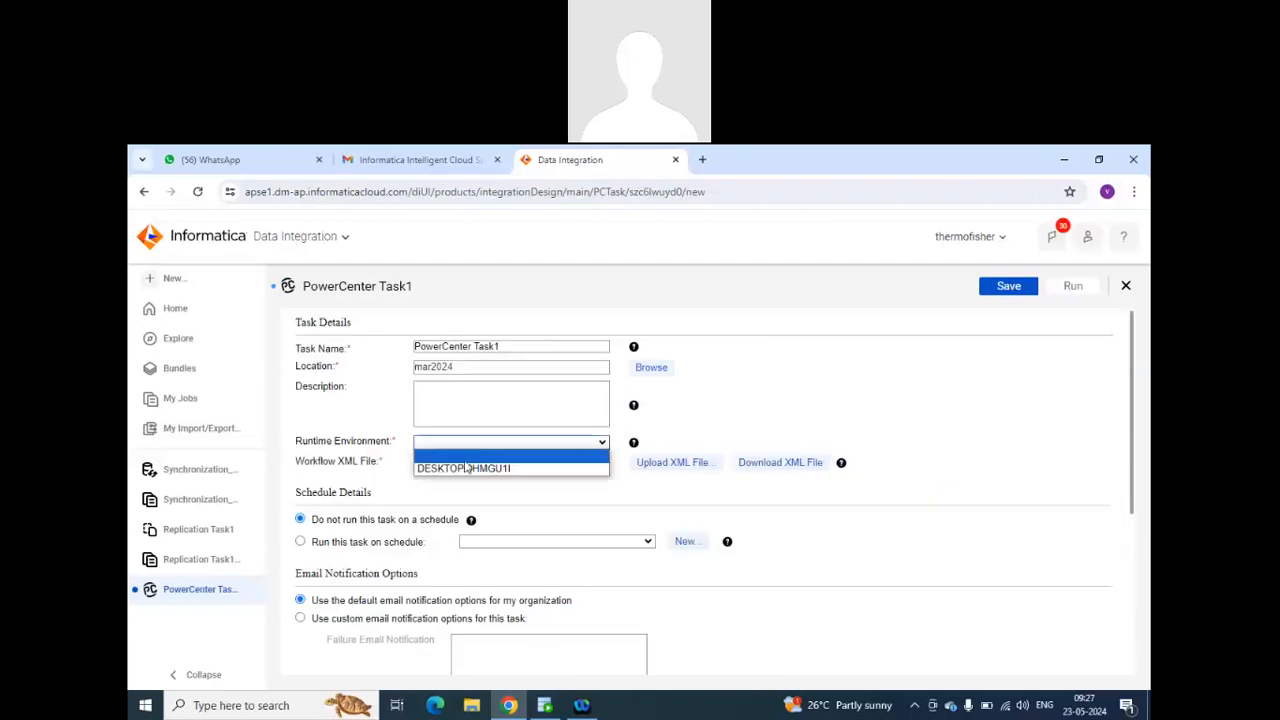
{"action": "left_click", "coordinate": [464, 469]}
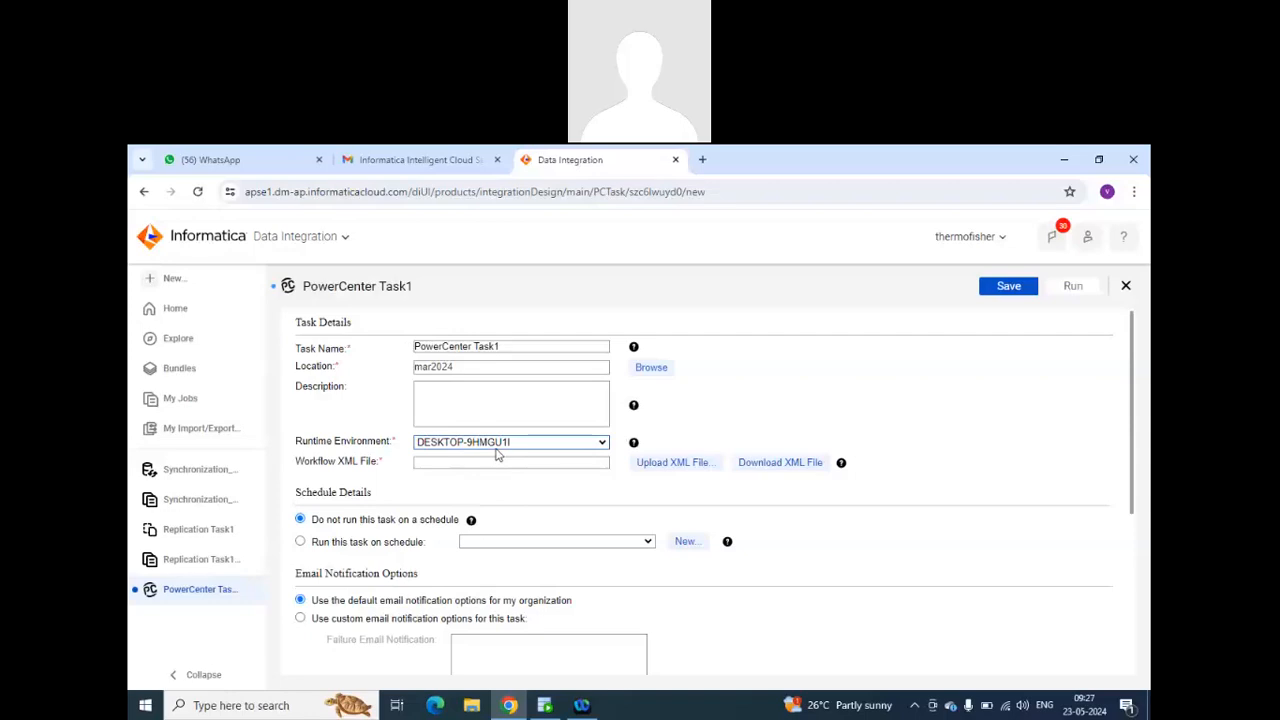
Look through the PowerCenter task's schedule, email notification and parameter file settings, and close the task without saving.
{"action": "scroll", "coordinate": [521, 497], "scroll_direction": "down", "scroll_amount": 1}
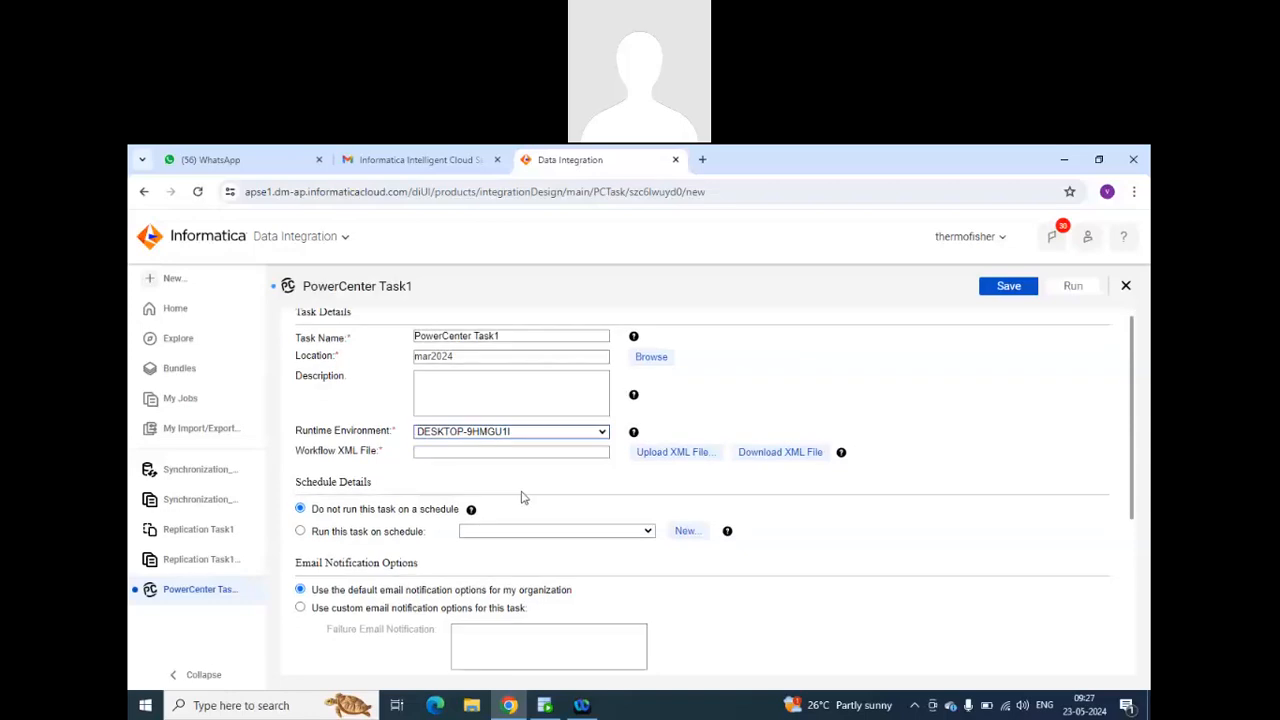
{"action": "scroll", "coordinate": [521, 497], "scroll_direction": "down", "scroll_amount": 3}
{"action": "scroll", "coordinate": [523, 494], "scroll_direction": "up", "scroll_amount": 3}
{"action": "scroll", "coordinate": [526, 496], "scroll_direction": "down", "scroll_amount": 3}
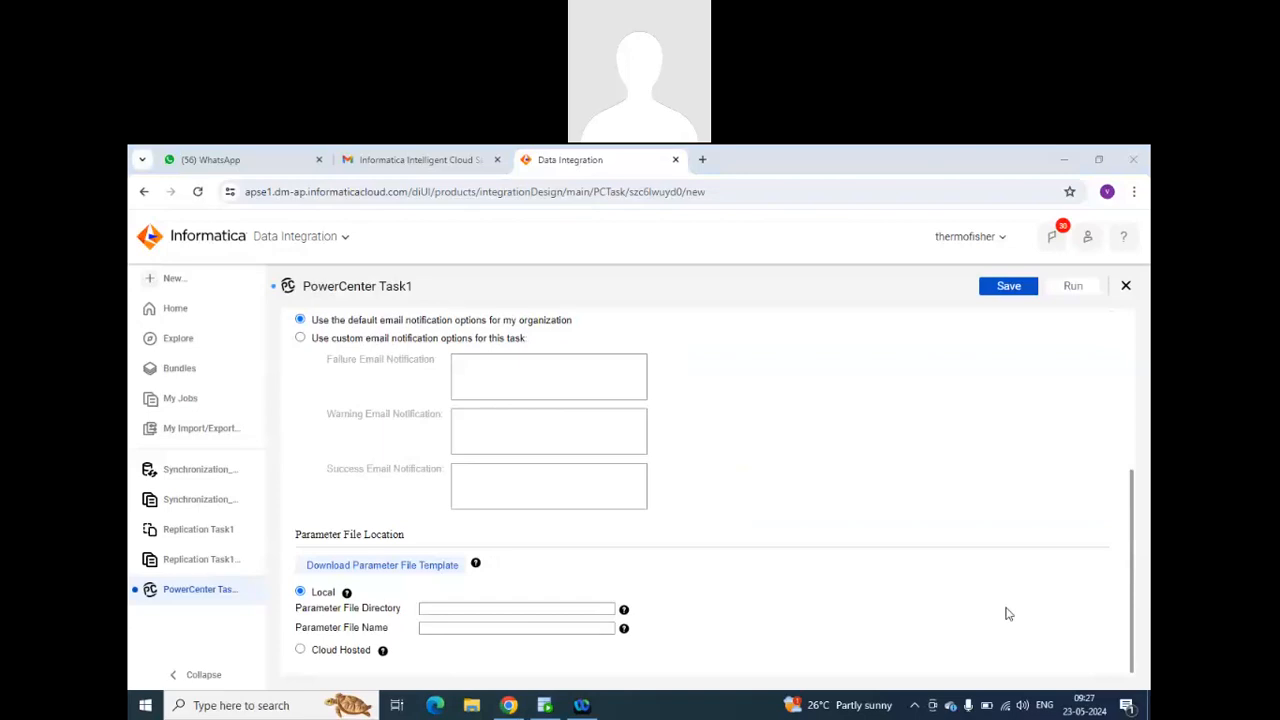
{"action": "left_click", "coordinate": [1127, 287]}
{"action": "left_click", "coordinate": [662, 494]}
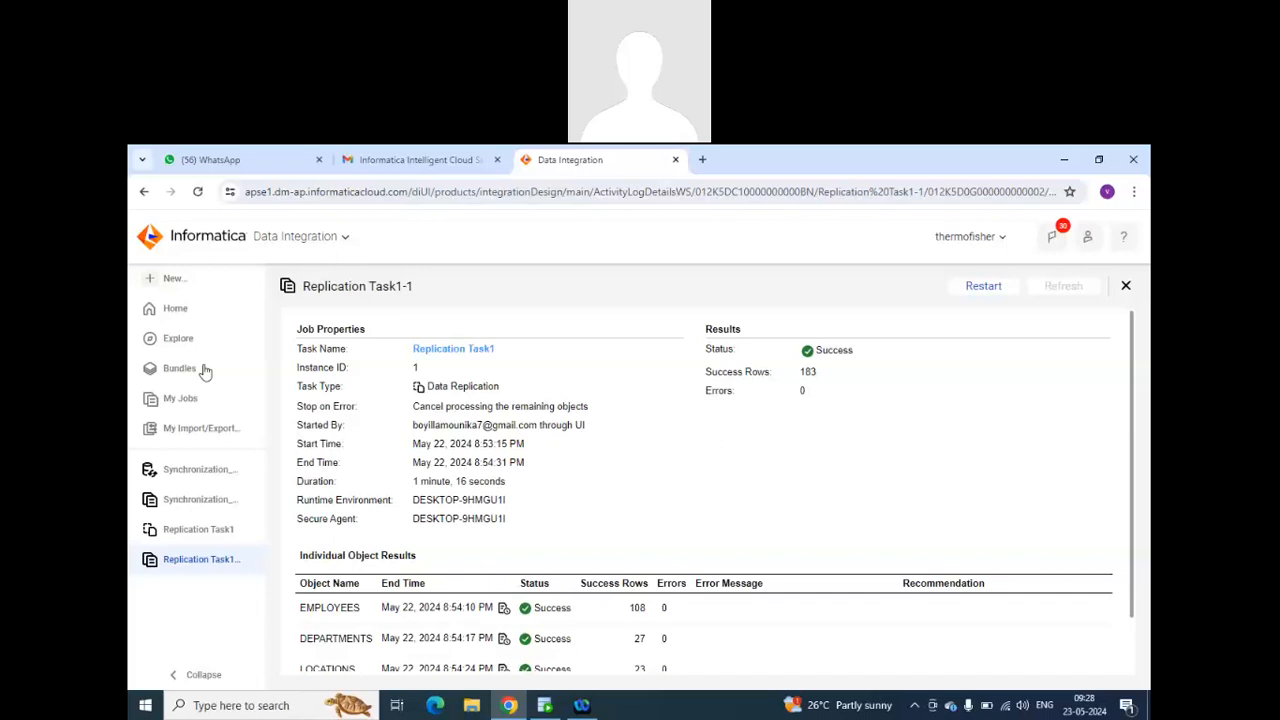
Create a dynamic mapping task in mar2024 and set its runtime environment to DESKTOP-9HMGU1I.
{"action": "left_click", "coordinate": [171, 280]}
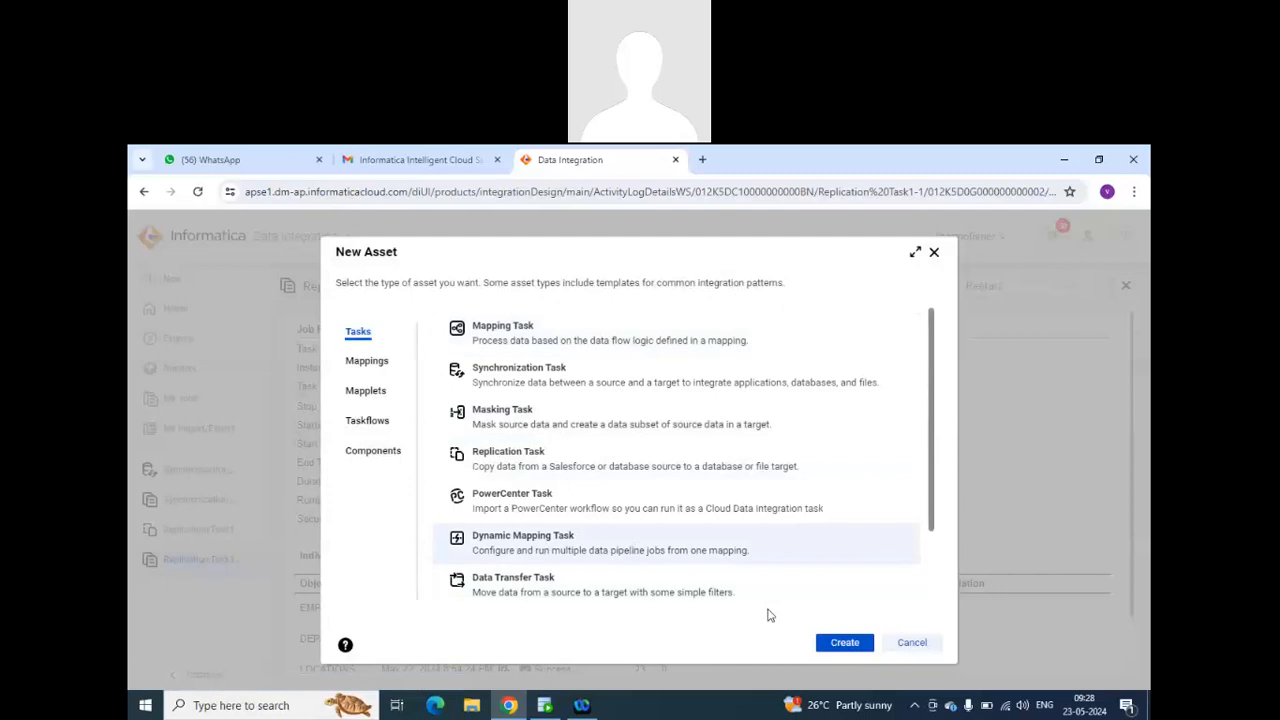
{"action": "left_click", "coordinate": [838, 642]}
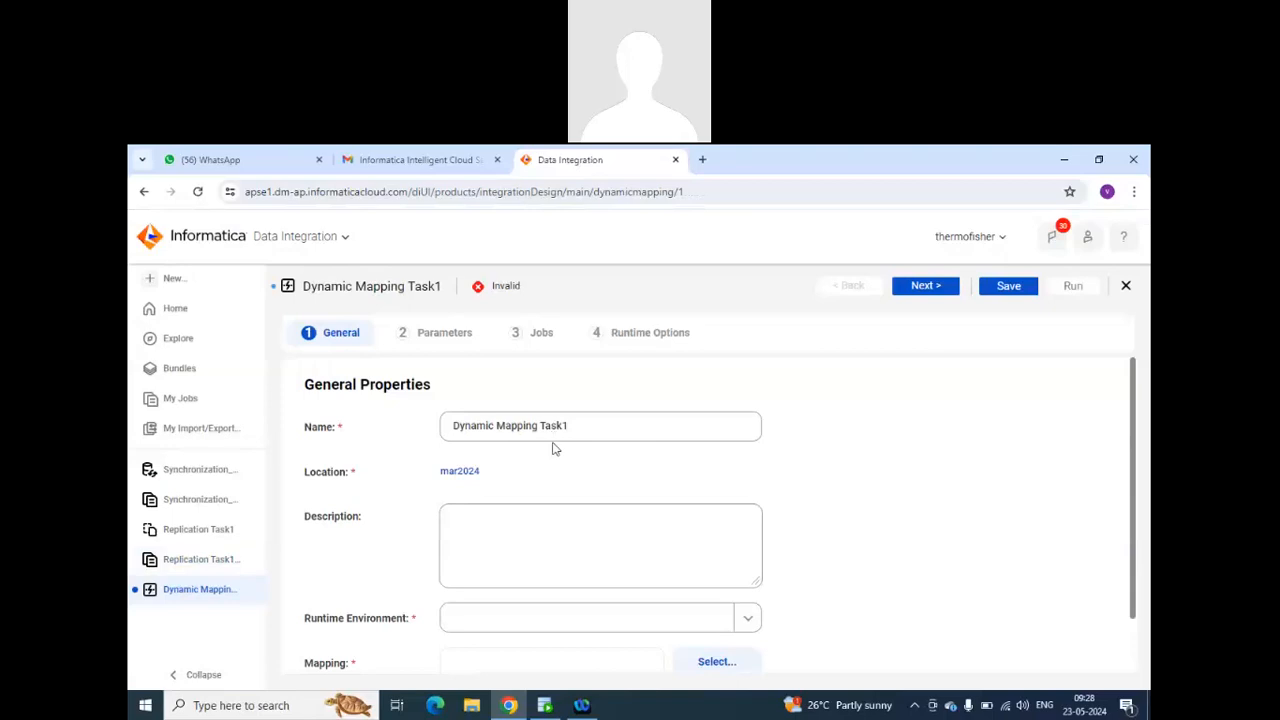
{"action": "scroll", "coordinate": [555, 449], "scroll_direction": "down", "scroll_amount": 1}
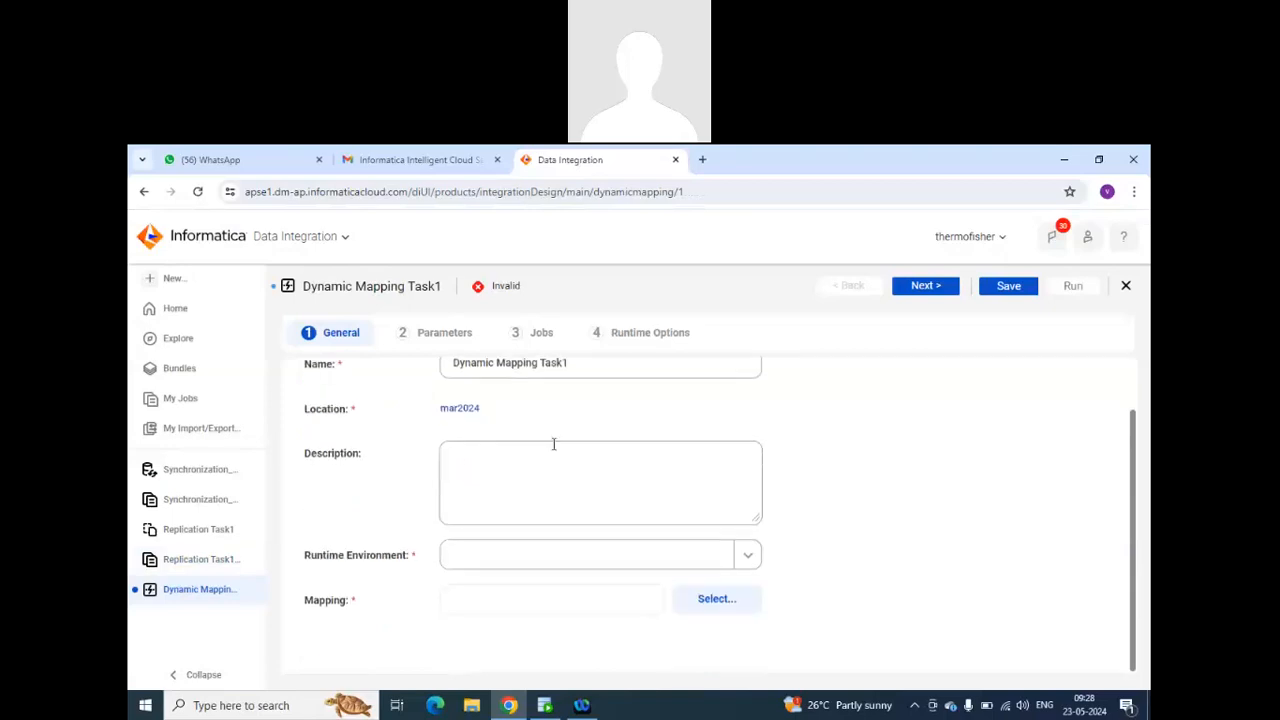
{"action": "left_click", "coordinate": [577, 553]}
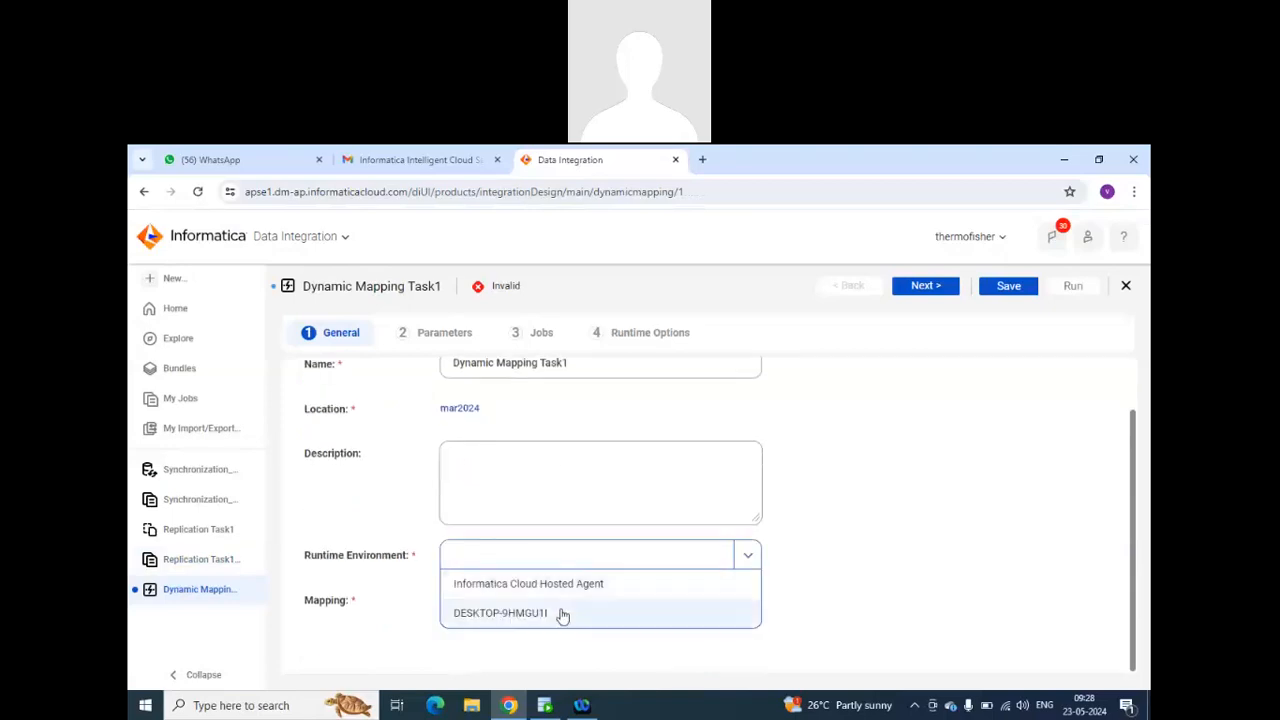
{"action": "left_click", "coordinate": [562, 614]}
Try to assign the m_emp_dept_join mapping from mar2024 to the dynamic mapping task, and close the mapping selection.
{"action": "left_click", "coordinate": [672, 600]}
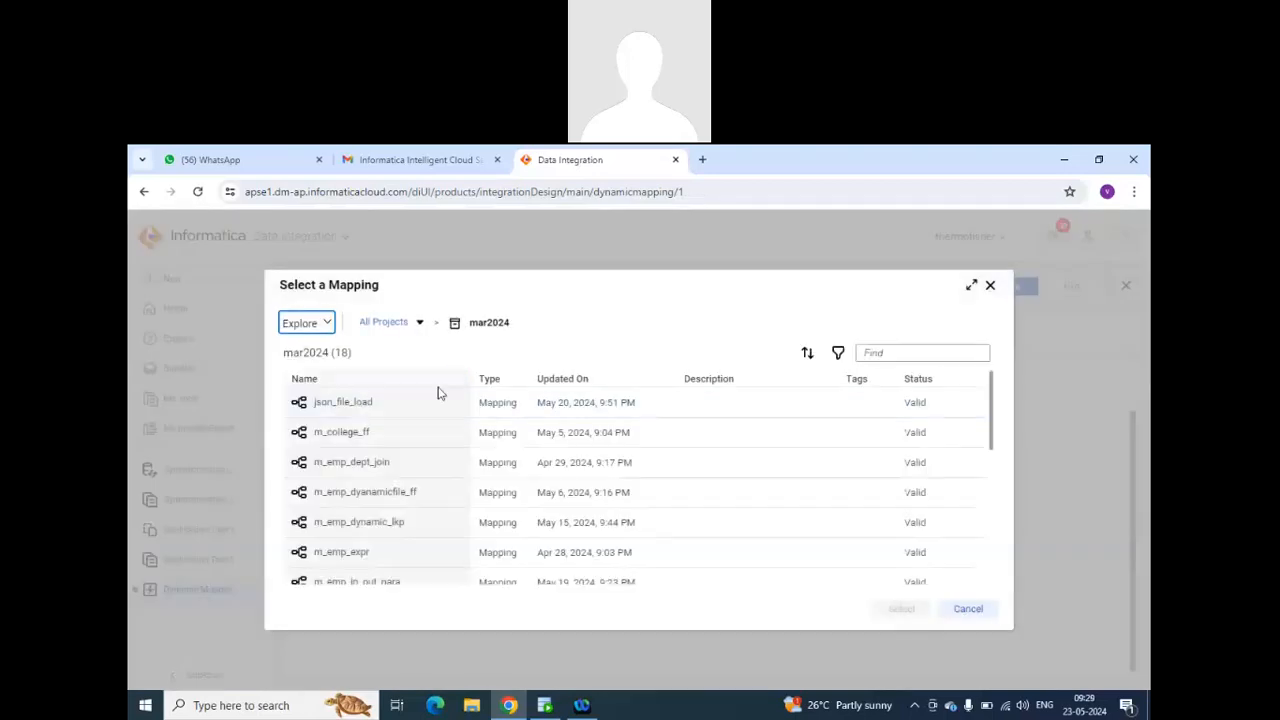
{"action": "left_click", "coordinate": [360, 404]}
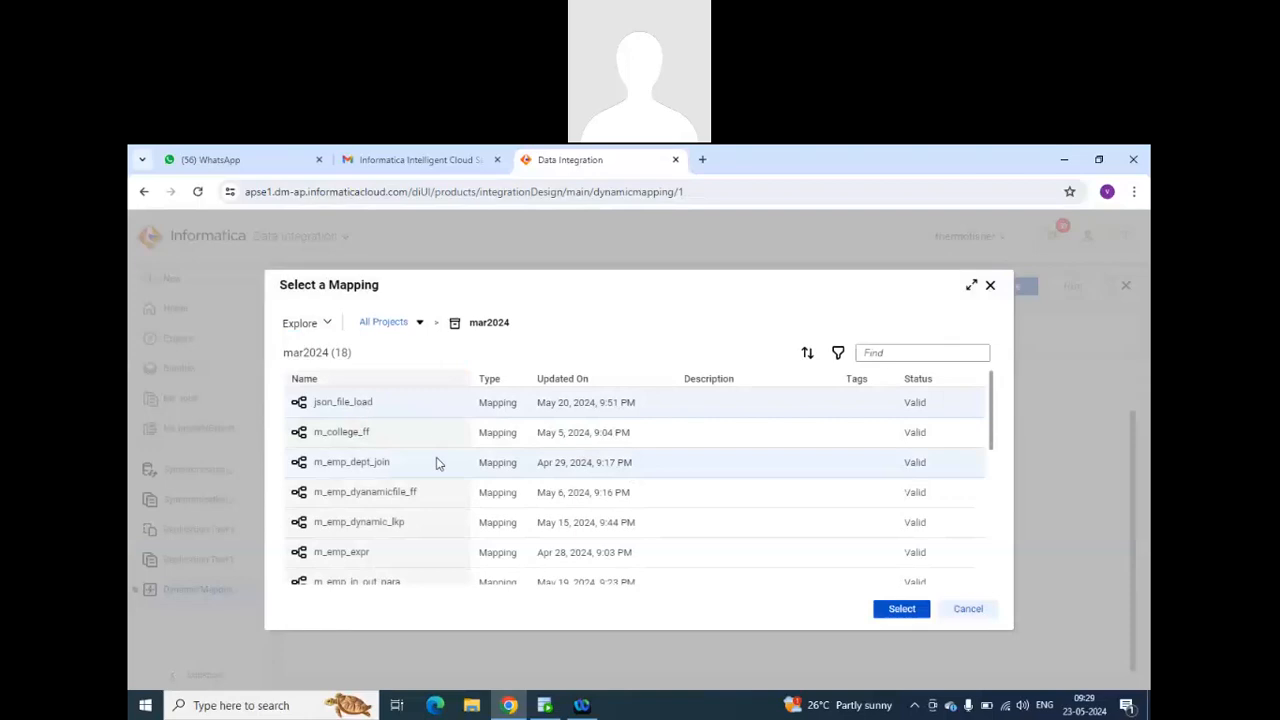
{"action": "left_click", "coordinate": [356, 437]}
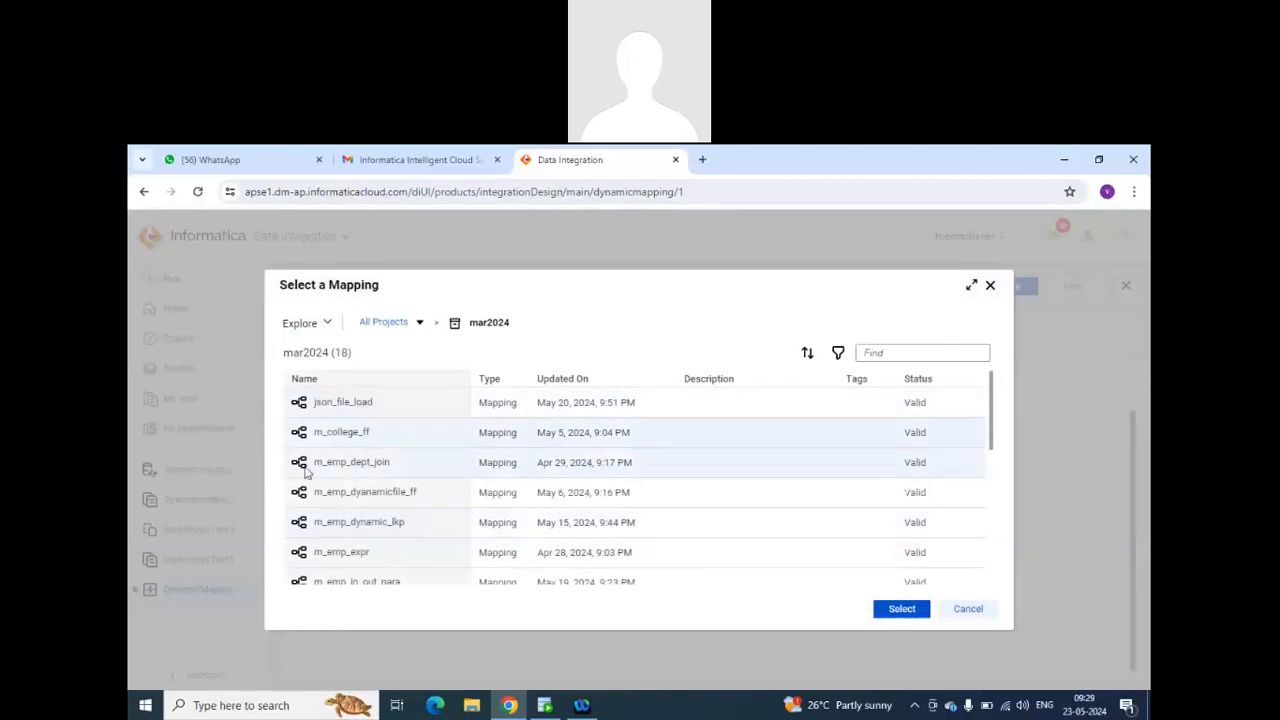
{"action": "left_click", "coordinate": [345, 460]}
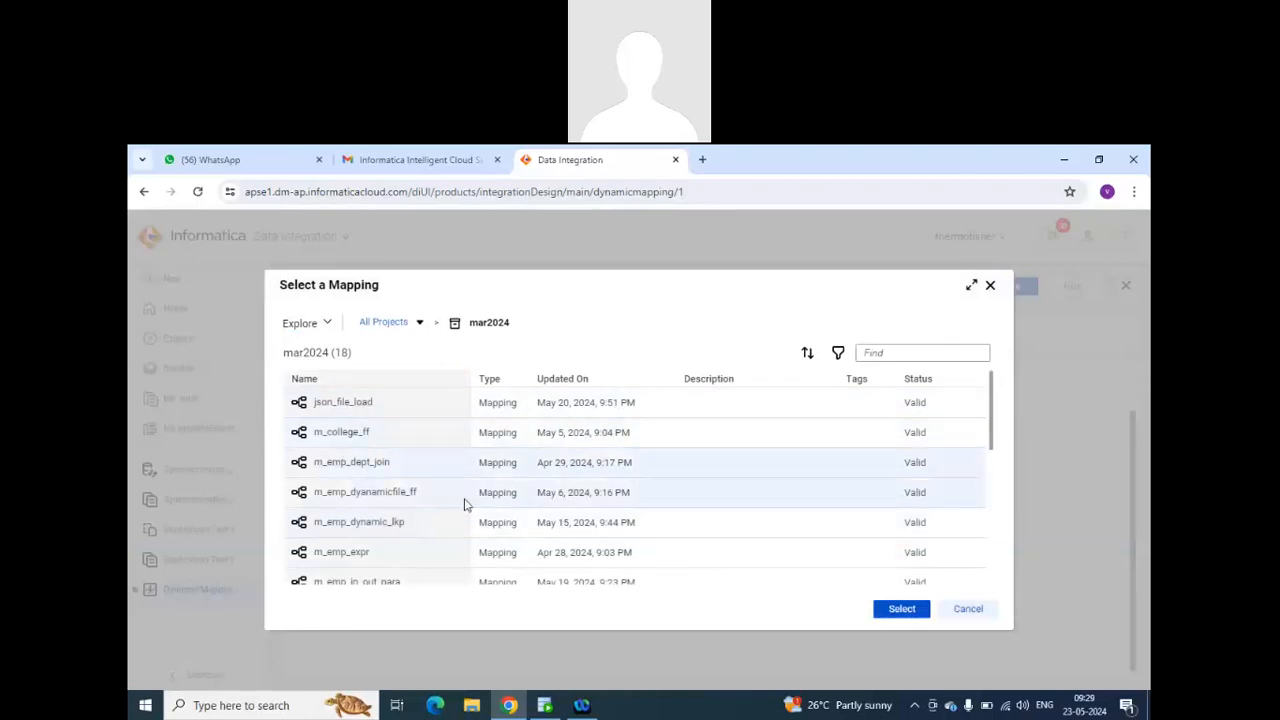
{"action": "left_click", "coordinate": [893, 609]}
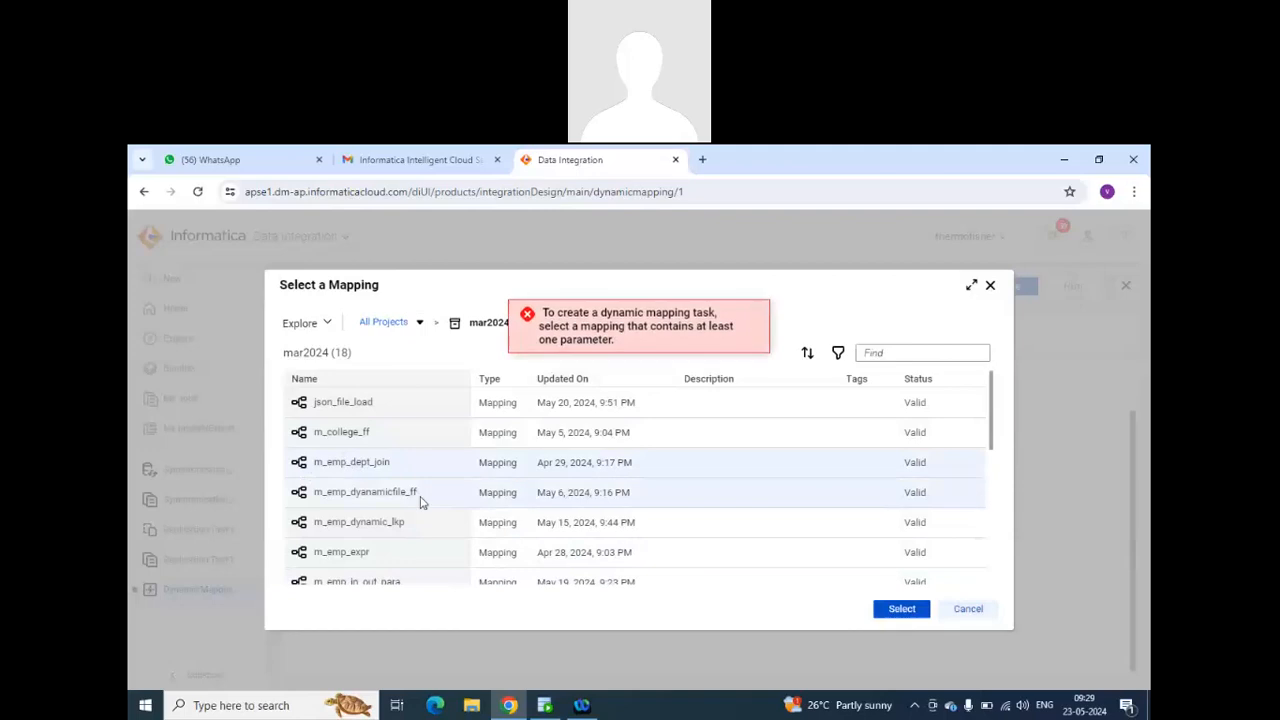
{"action": "left_click", "coordinate": [990, 288]}
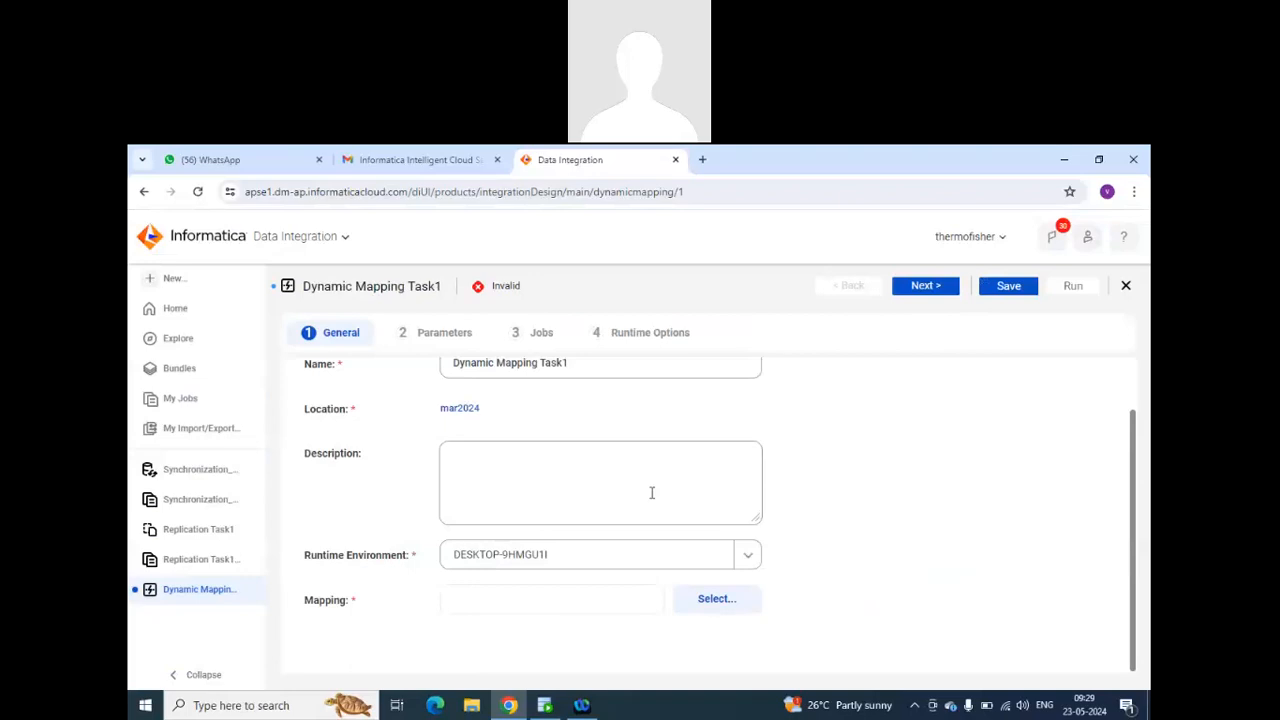
Create a new blank mapping alongside the open dynamic mapping task.
{"action": "left_click", "coordinate": [175, 281]}
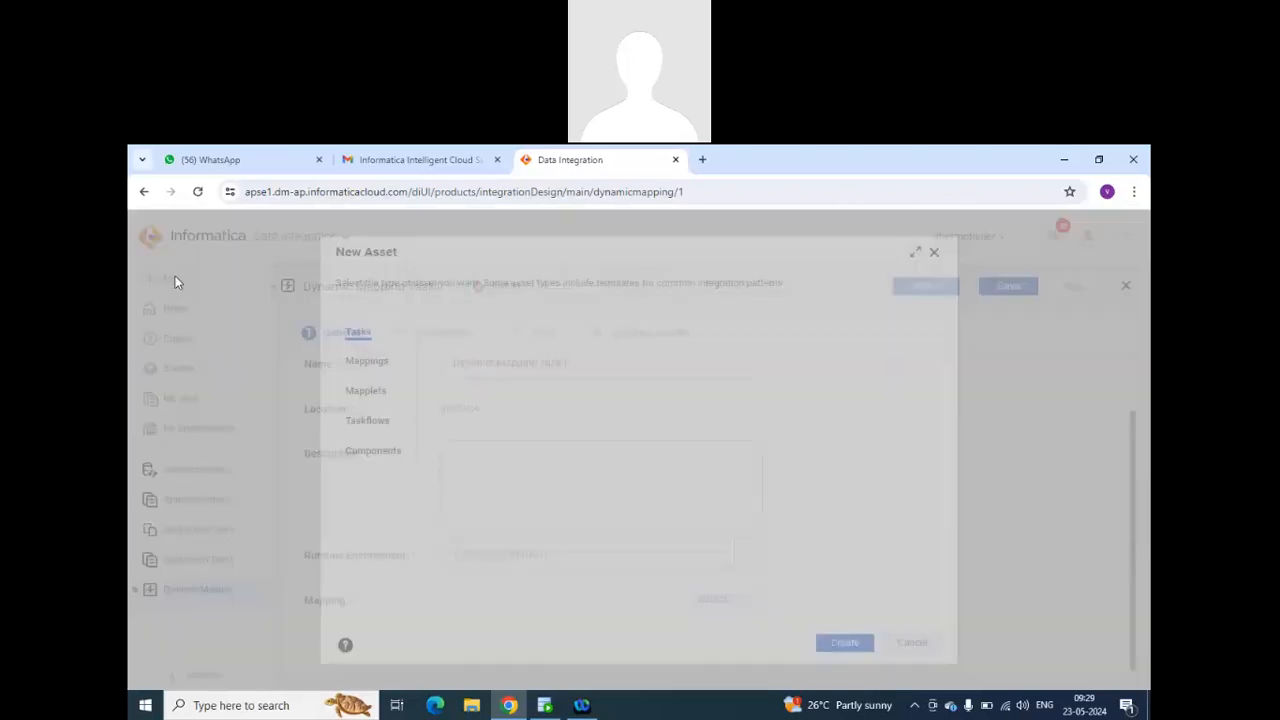
{"action": "left_click", "coordinate": [368, 361]}
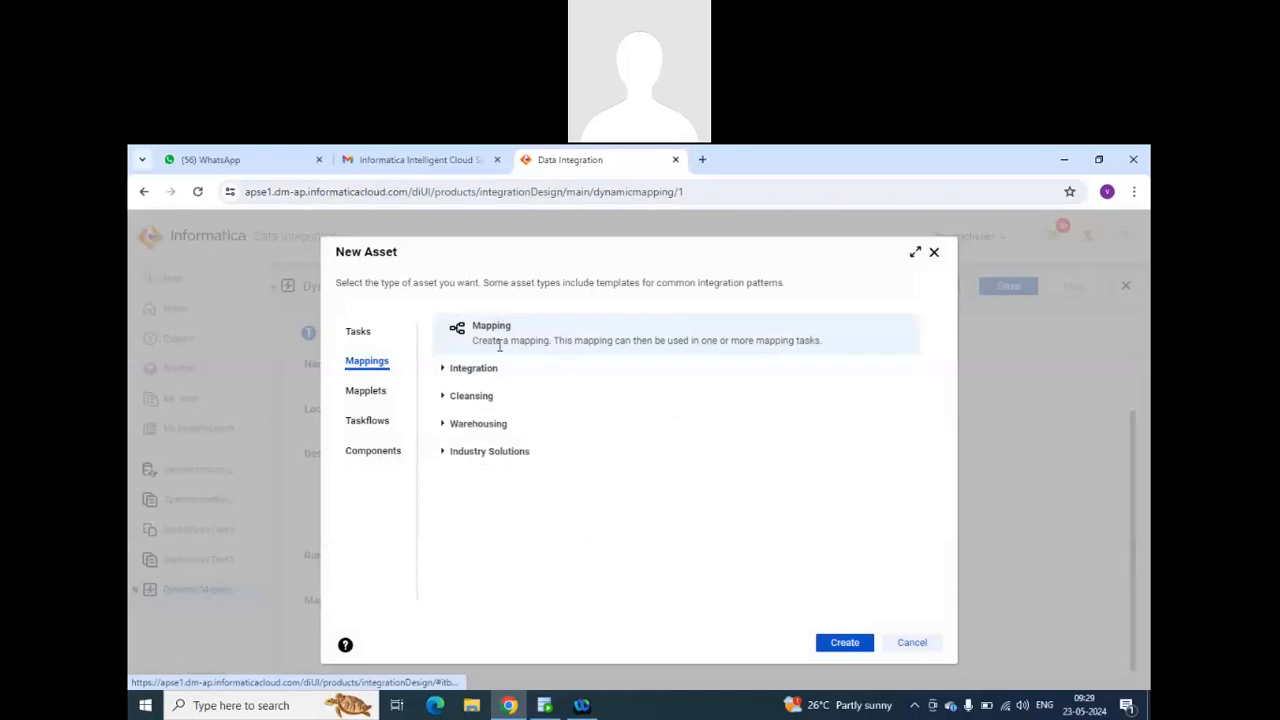
{"action": "left_click", "coordinate": [843, 642]}
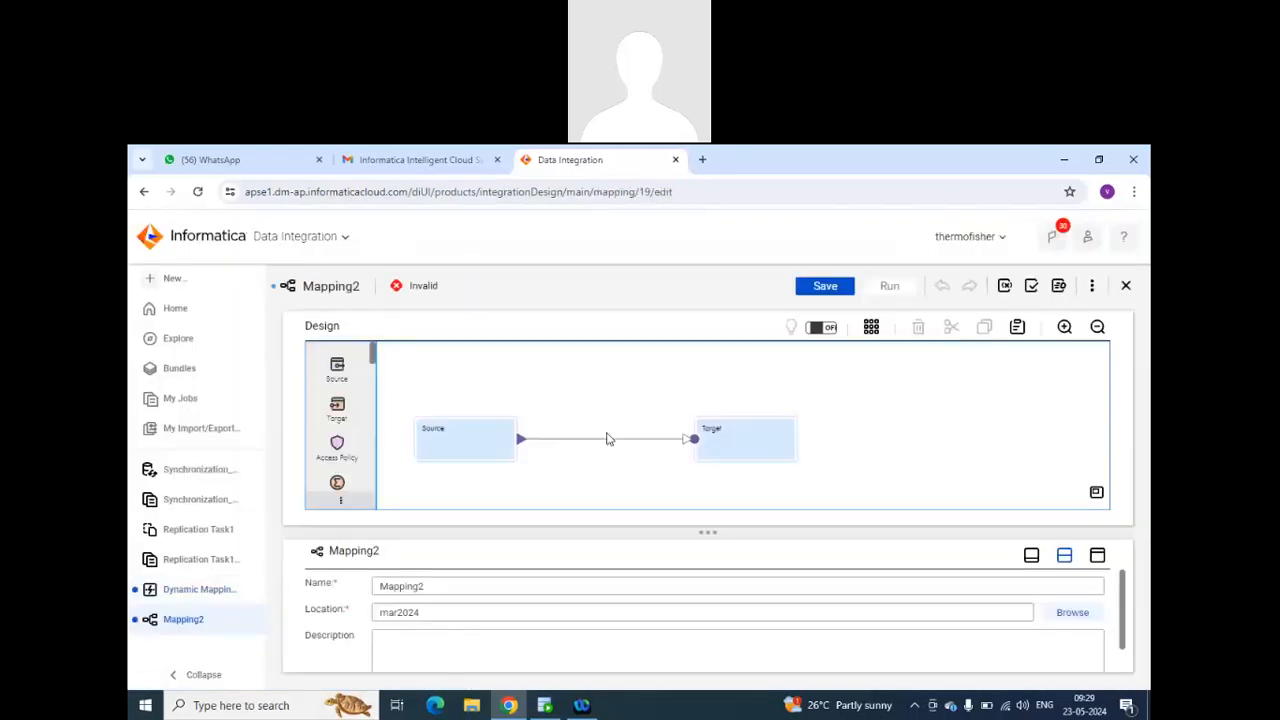
Set the mapping's Source transformation to the mar2024_tgt (Oracle) connection with source type Parameter.
{"action": "left_click", "coordinate": [468, 432]}
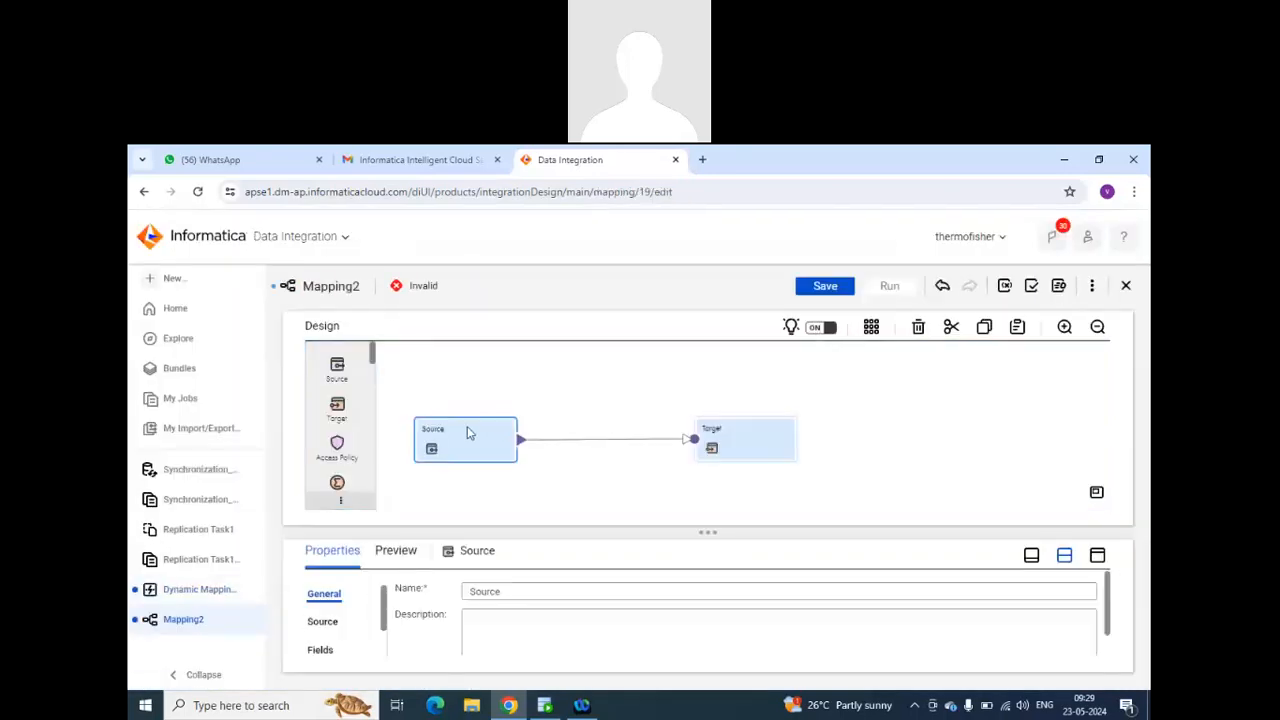
{"action": "left_click", "coordinate": [330, 621]}
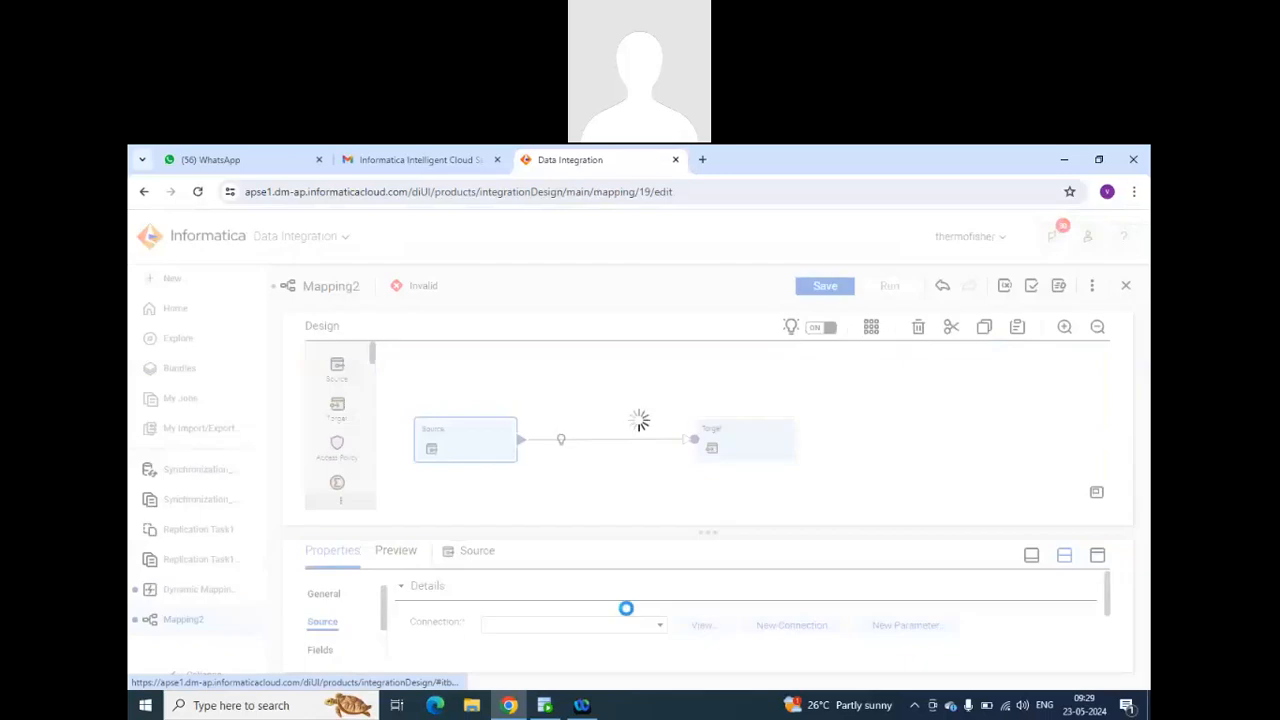
{"action": "scroll", "coordinate": [624, 612], "scroll_direction": "down", "scroll_amount": 2}
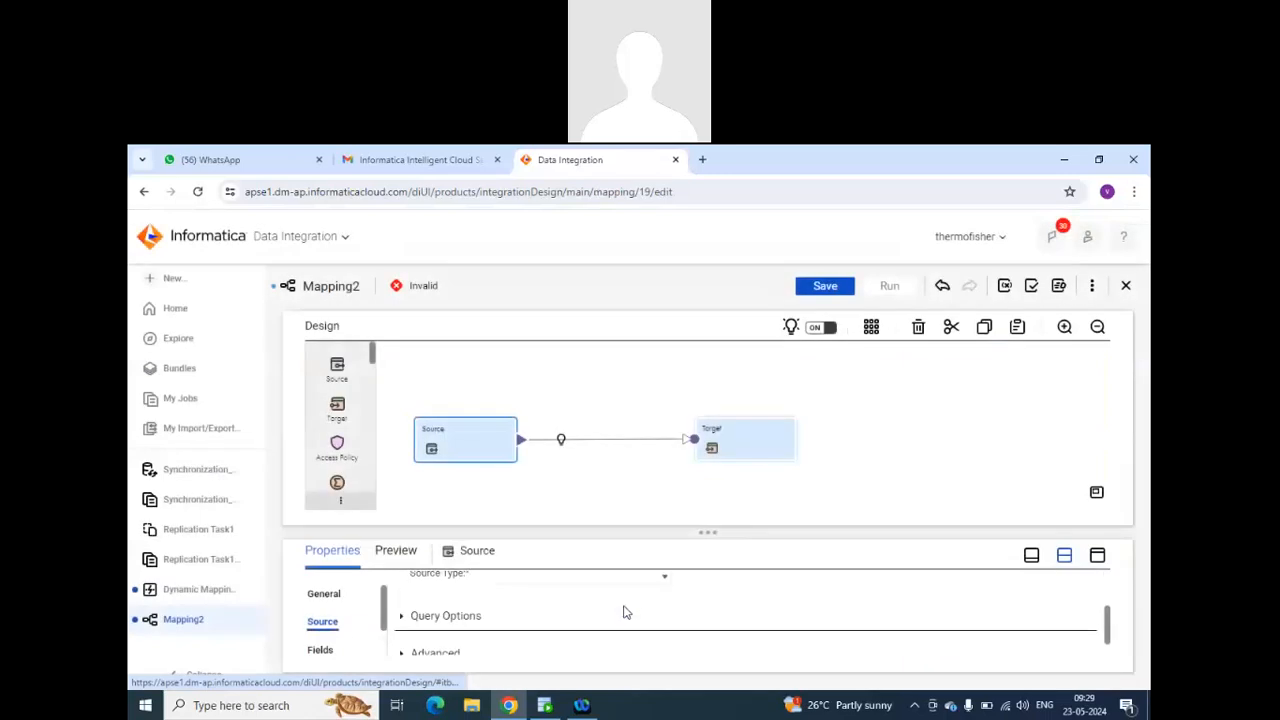
{"action": "scroll", "coordinate": [625, 610], "scroll_direction": "up", "scroll_amount": 2}
{"action": "left_click", "coordinate": [638, 630]}
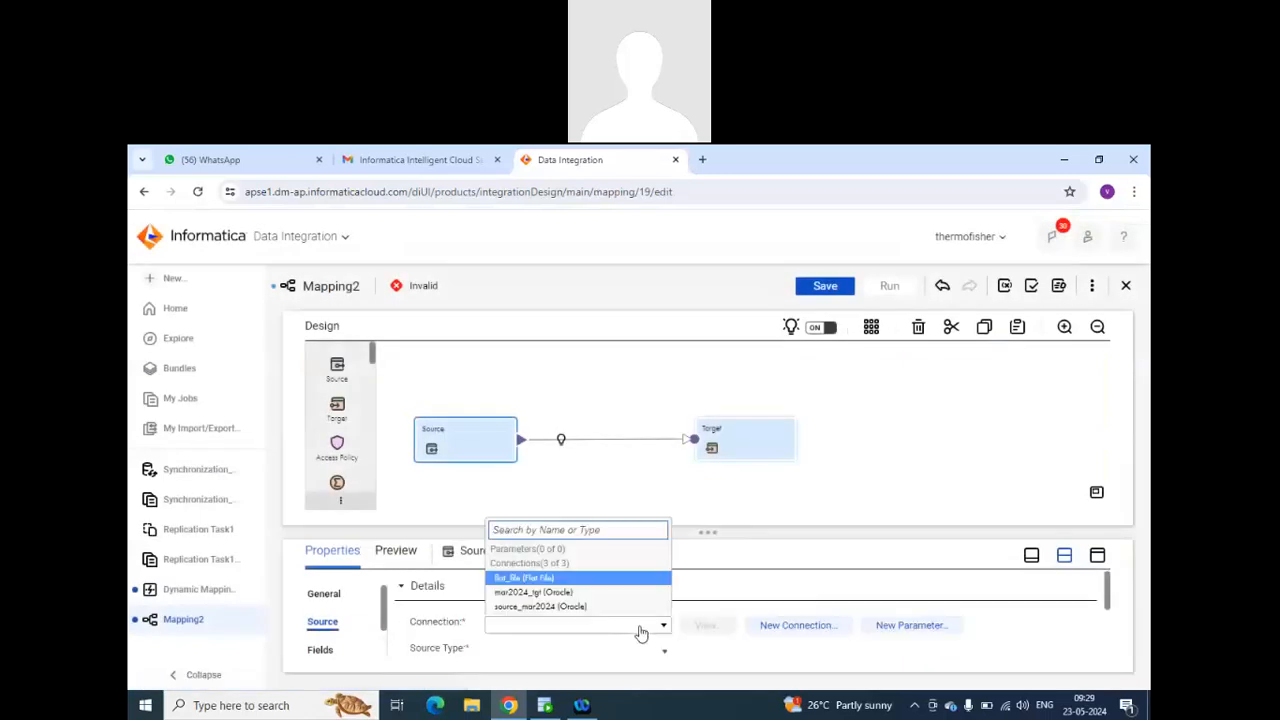
{"action": "left_click", "coordinate": [641, 633]}
{"action": "left_click", "coordinate": [642, 632]}
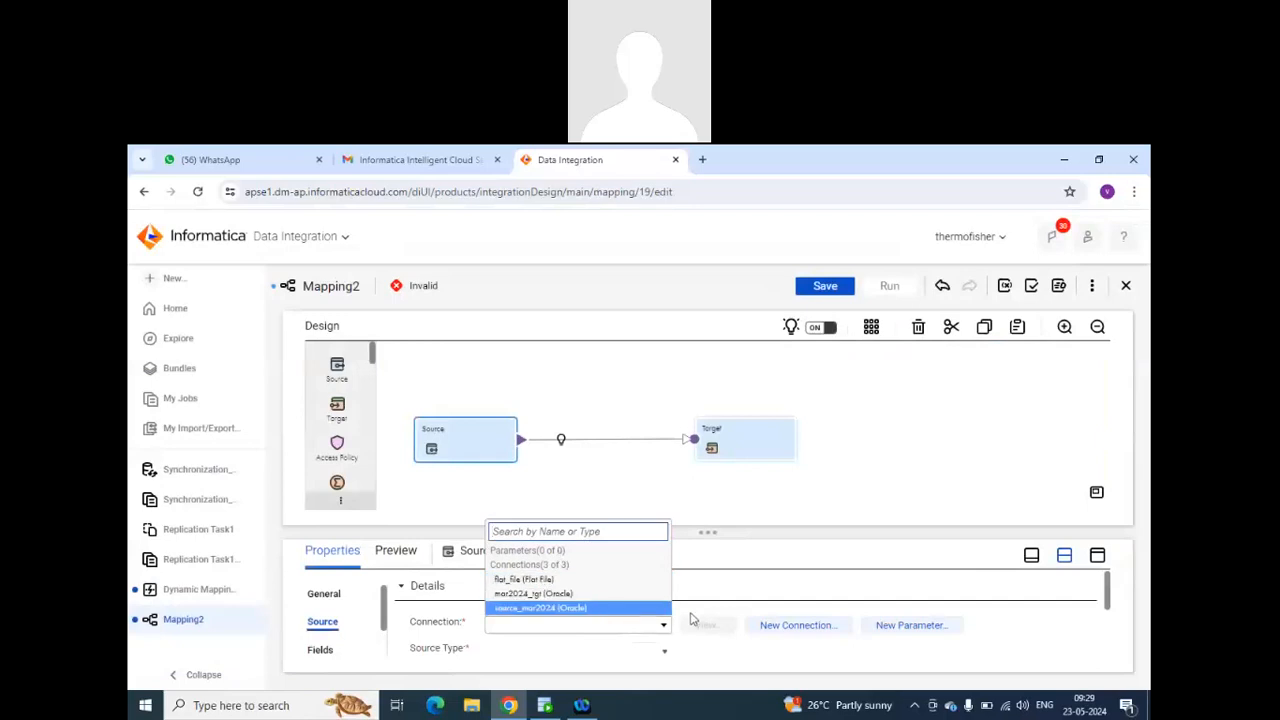
{"action": "scroll", "coordinate": [673, 622], "scroll_direction": "down", "scroll_amount": 2}
{"action": "left_click", "coordinate": [442, 595]}
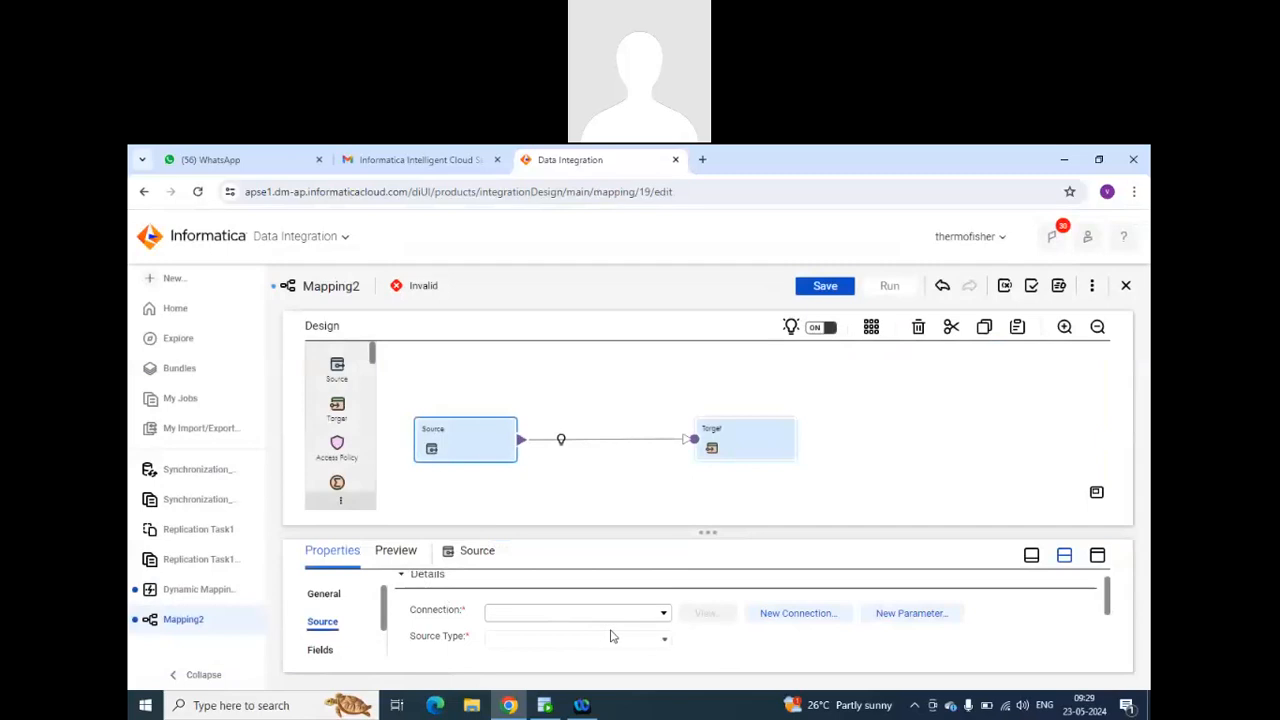
{"action": "left_click", "coordinate": [661, 616]}
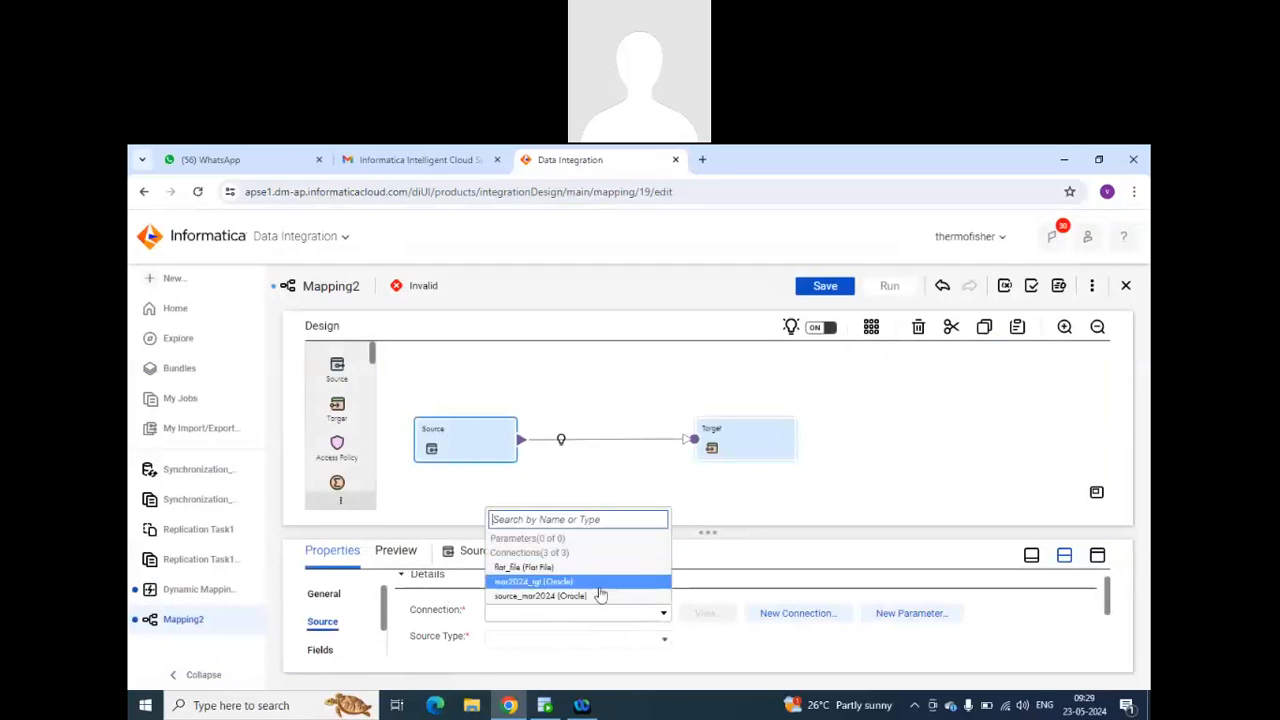
{"action": "left_click", "coordinate": [598, 587]}
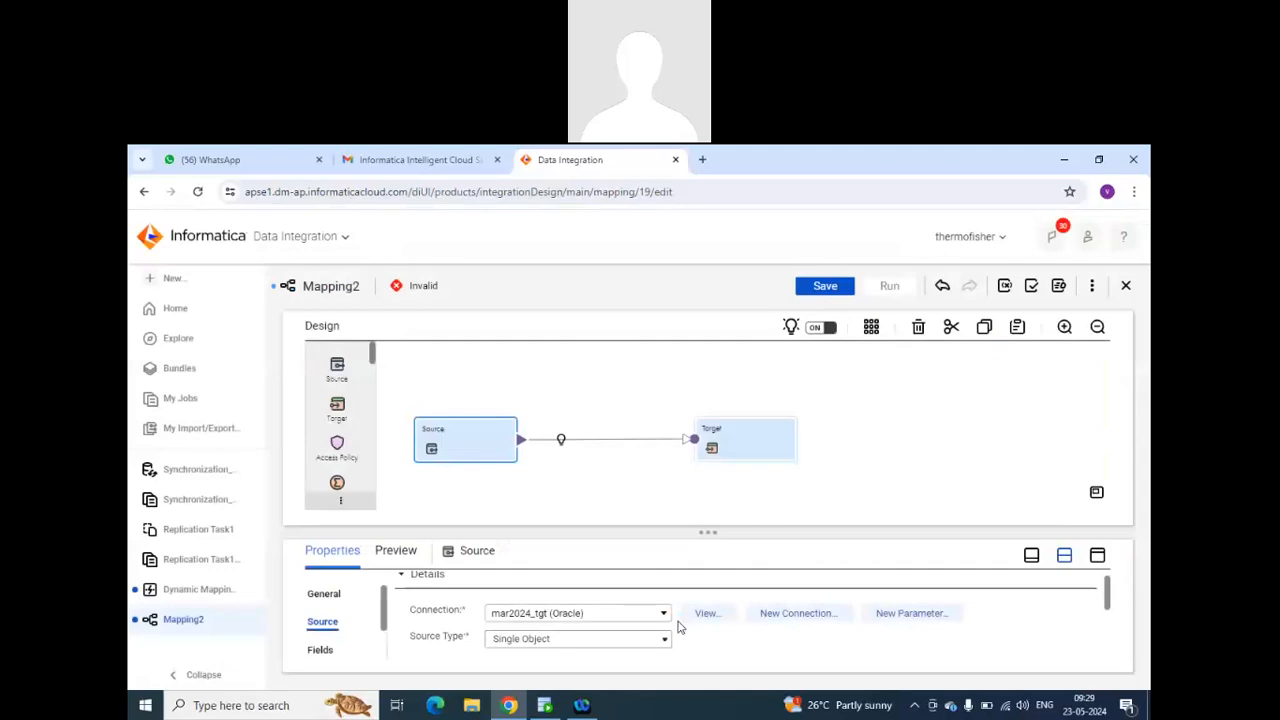
{"action": "left_click", "coordinate": [666, 640]}
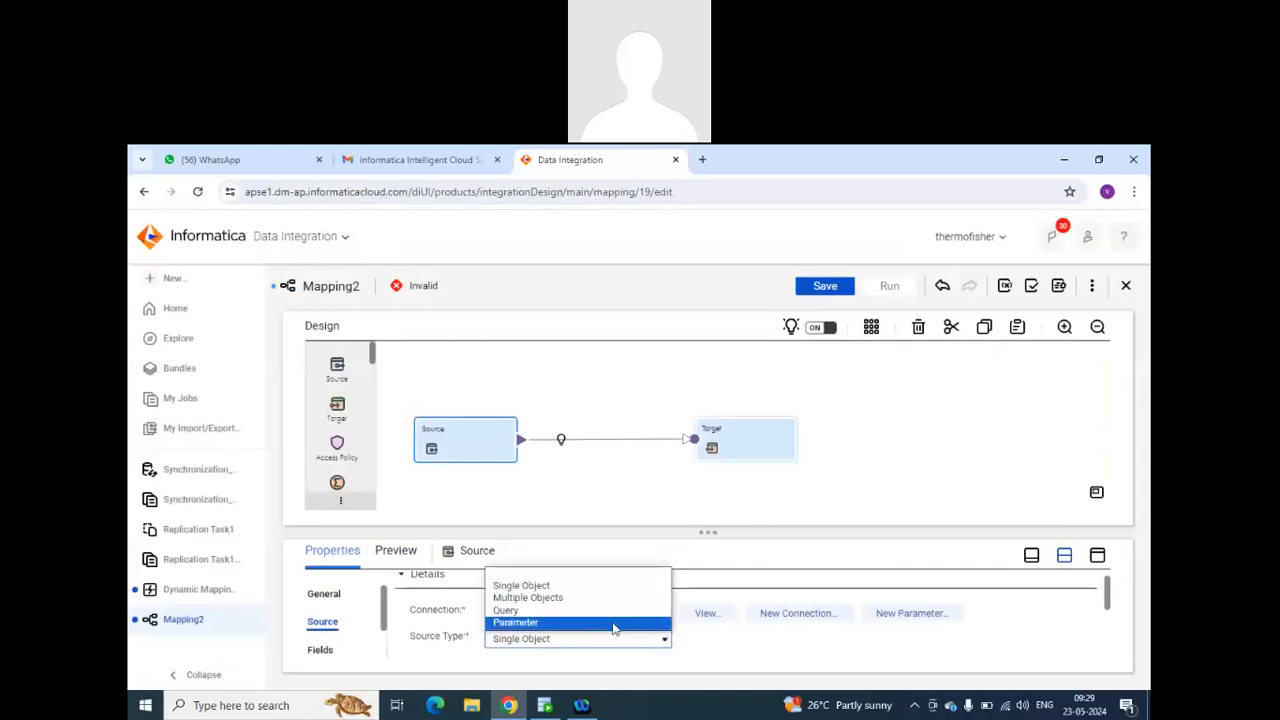
{"action": "left_click", "coordinate": [614, 621]}
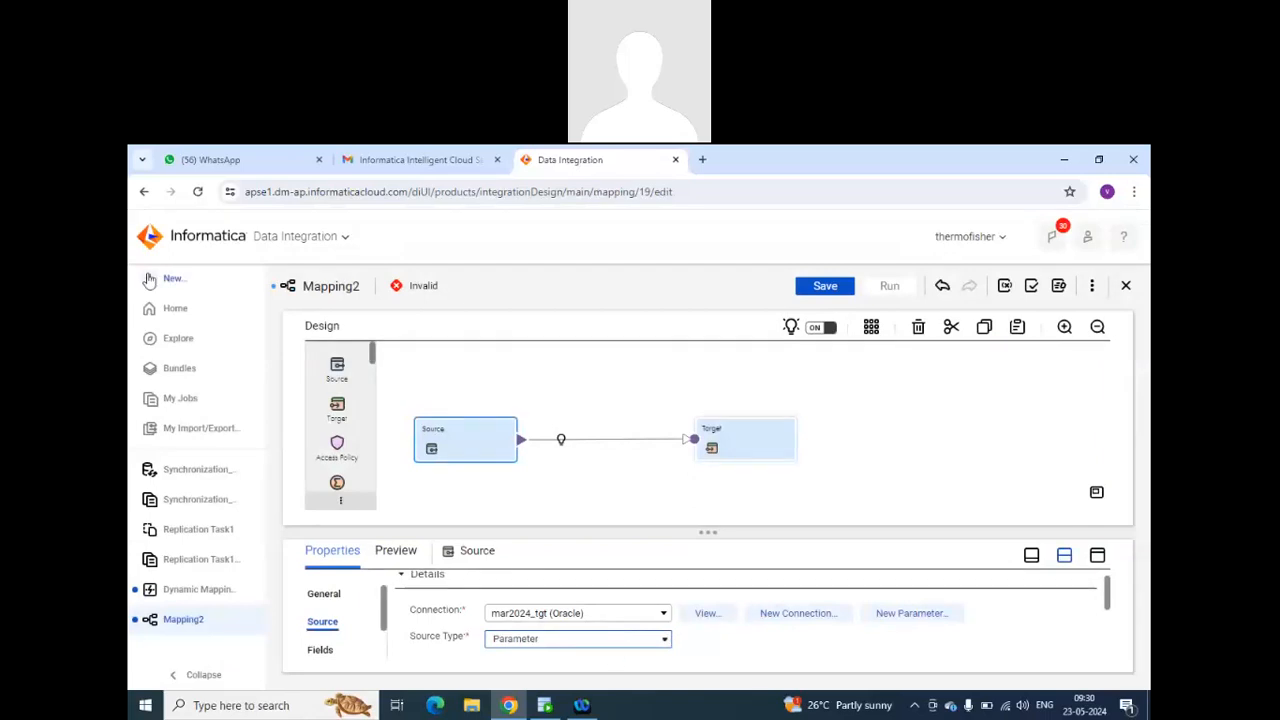
Return to the dynamic mapping task, start a new asset and examine the task types, including the Data Transfer Task description.
{"action": "left_click", "coordinate": [203, 590]}
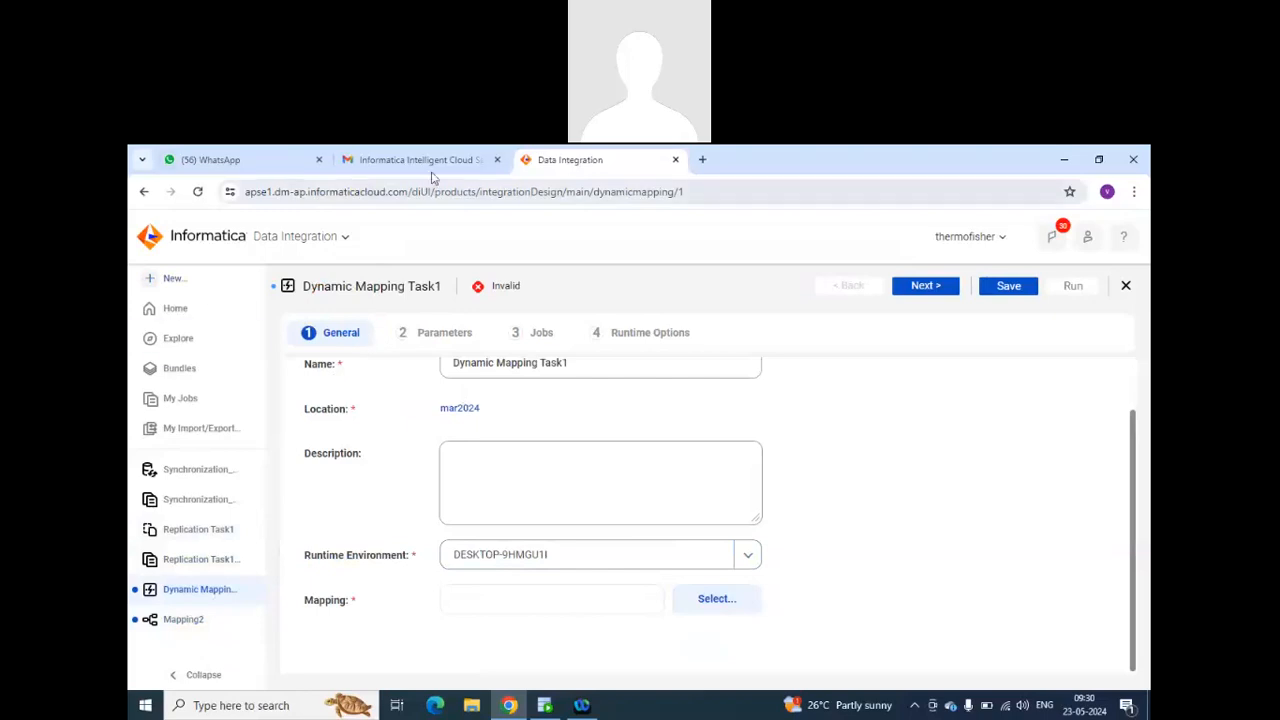
{"action": "left_click", "coordinate": [162, 278]}
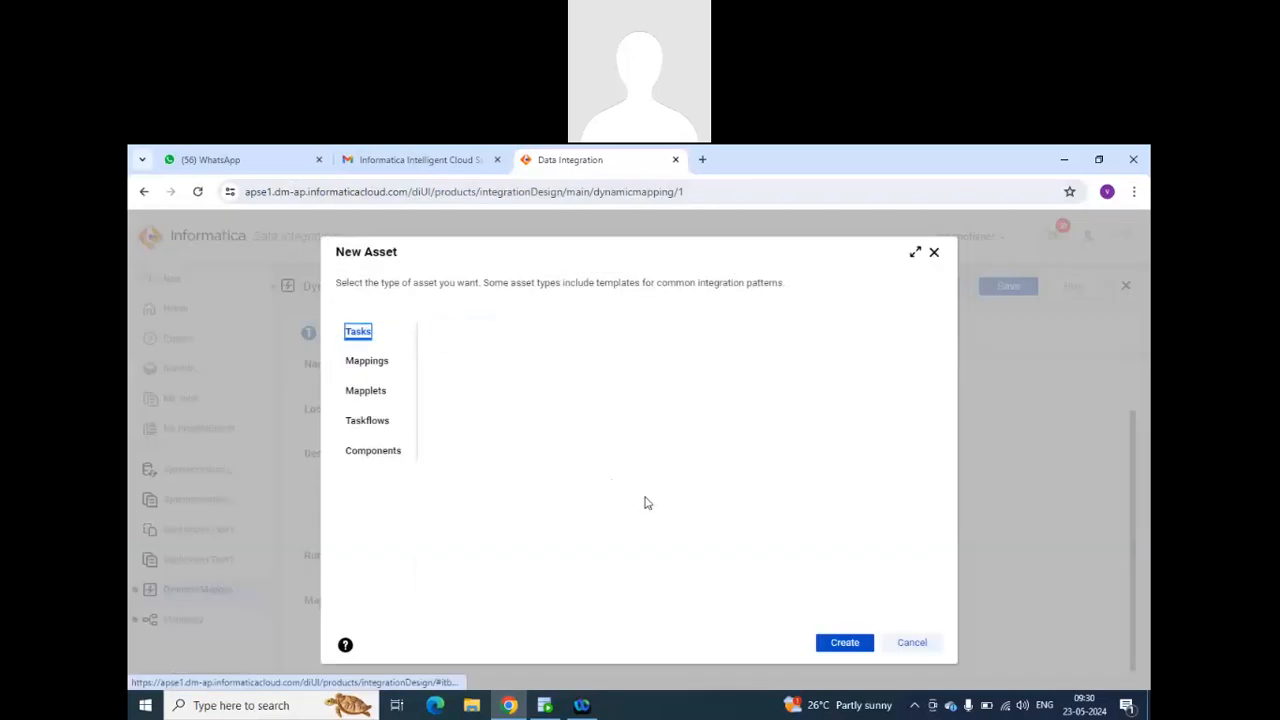
{"action": "scroll", "coordinate": [646, 495], "scroll_direction": "down", "scroll_amount": 2}
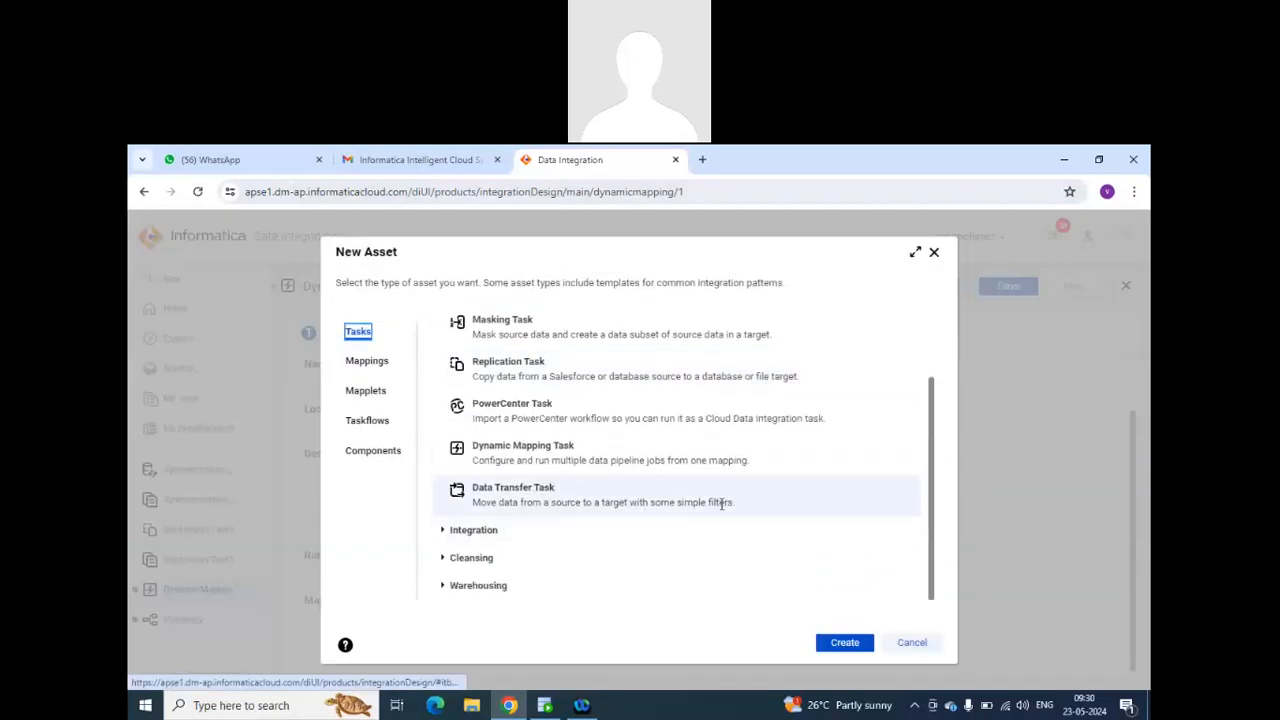
{"action": "left_click_drag", "start_coordinate": [743, 510], "coordinate": [472, 503]}
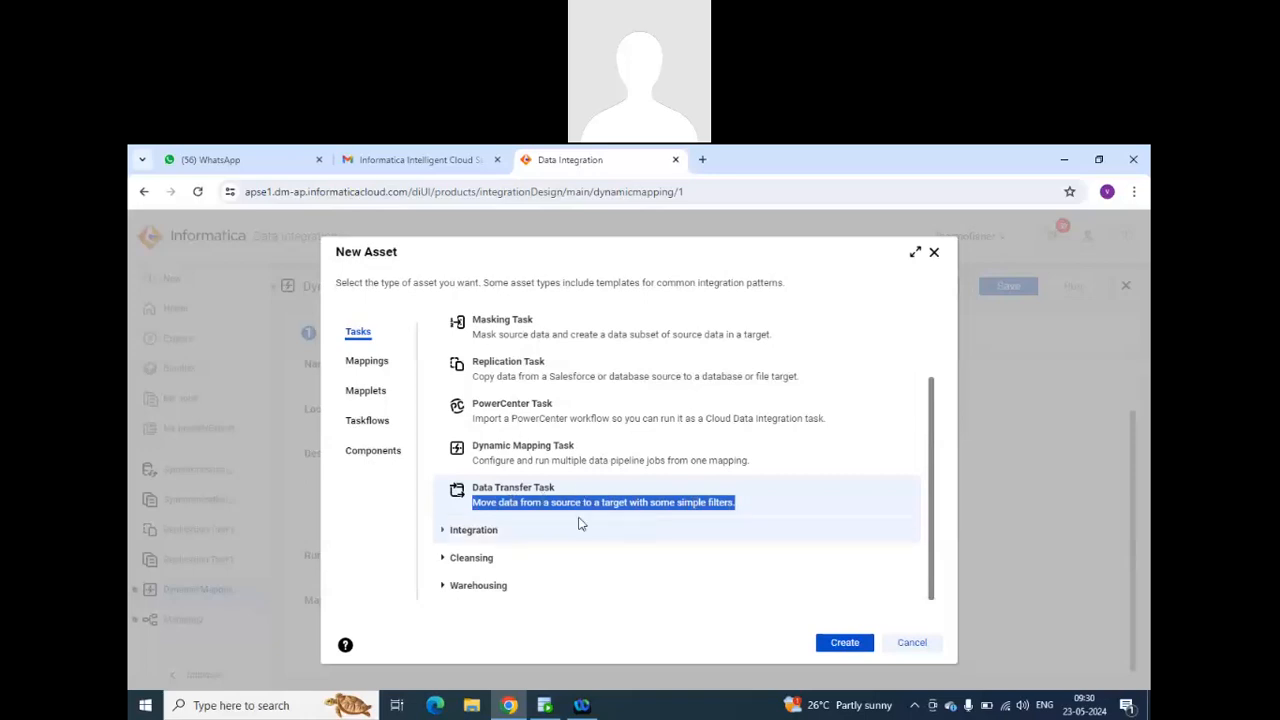
{"action": "scroll", "coordinate": [577, 445], "scroll_direction": "up", "scroll_amount": 1}
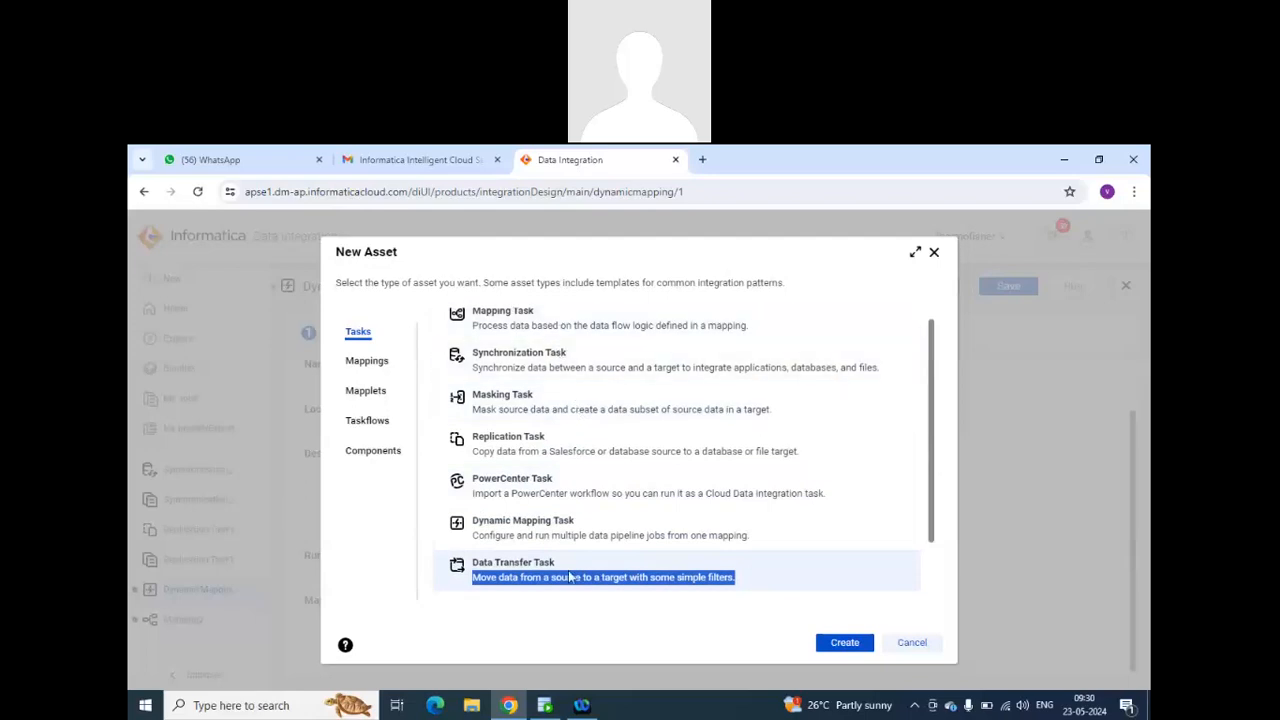
{"action": "left_click", "coordinate": [776, 582]}
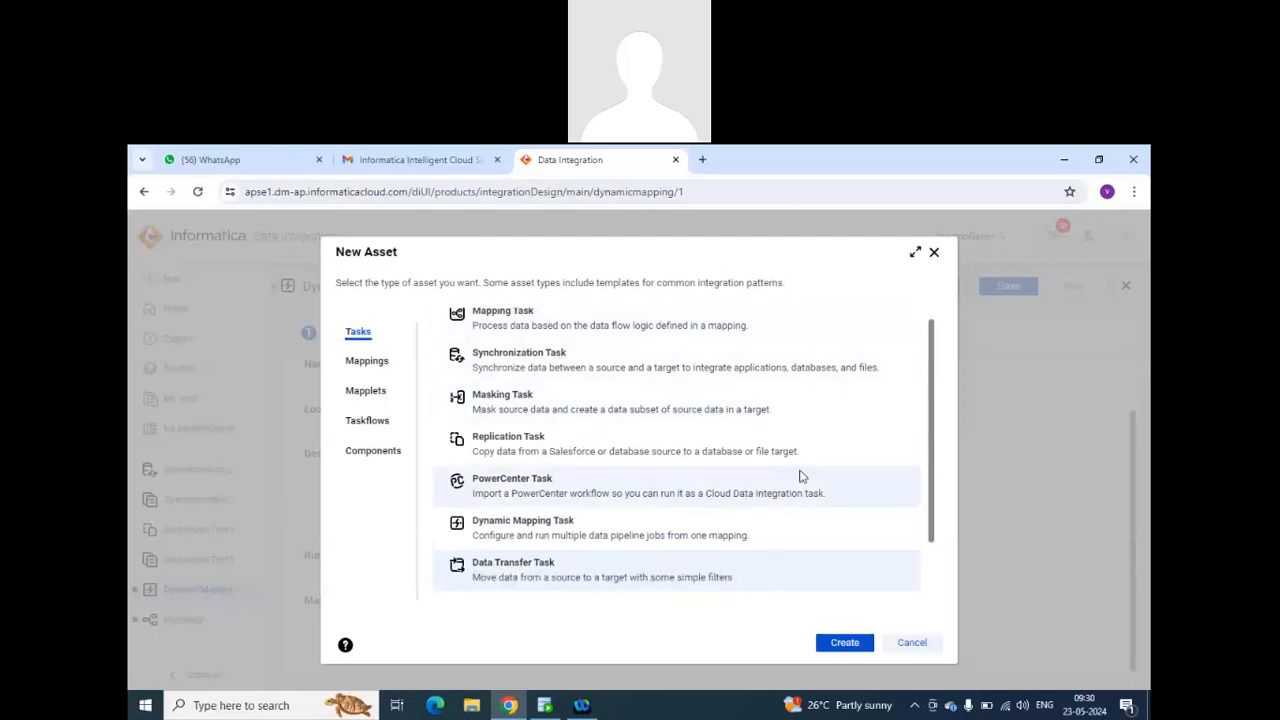
{"action": "scroll", "coordinate": [795, 480], "scroll_direction": "down", "scroll_amount": 1}
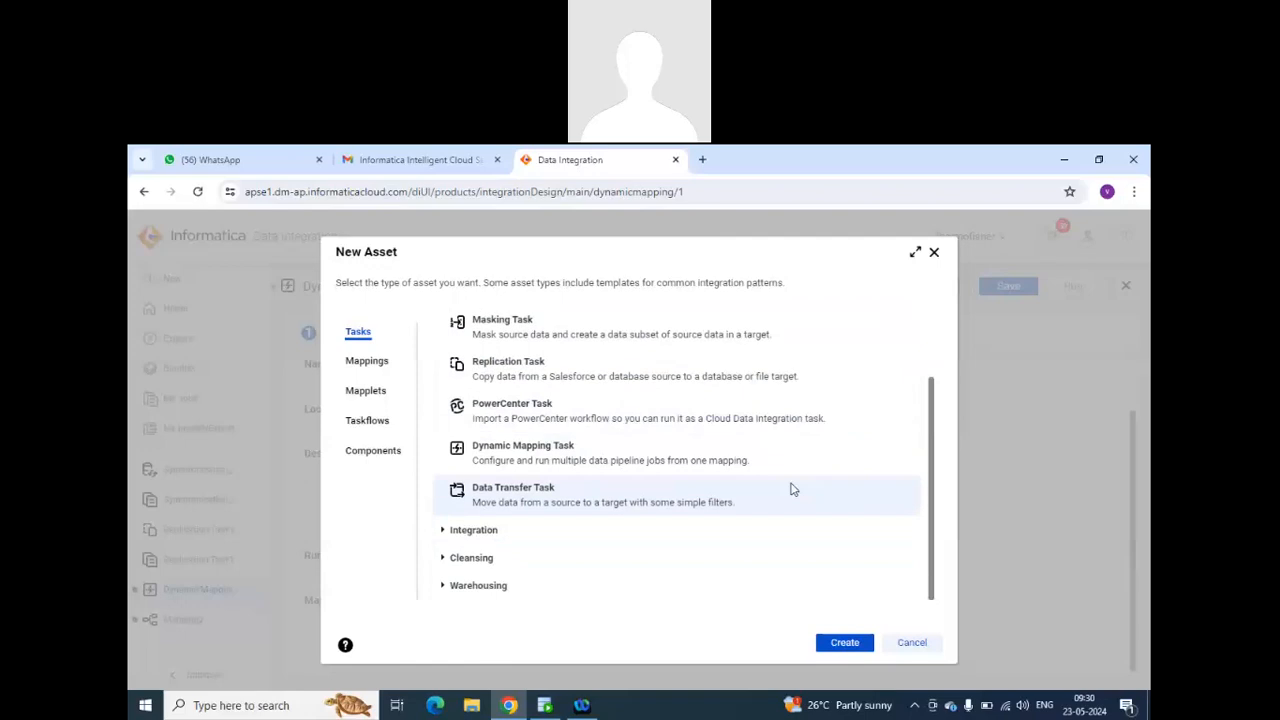
Expand the Integration templates among the task types and read through the copy, join, lookup and incremental replication templates.
{"action": "left_click", "coordinate": [444, 530]}
{"action": "scroll", "coordinate": [605, 525], "scroll_direction": "down", "scroll_amount": 10}
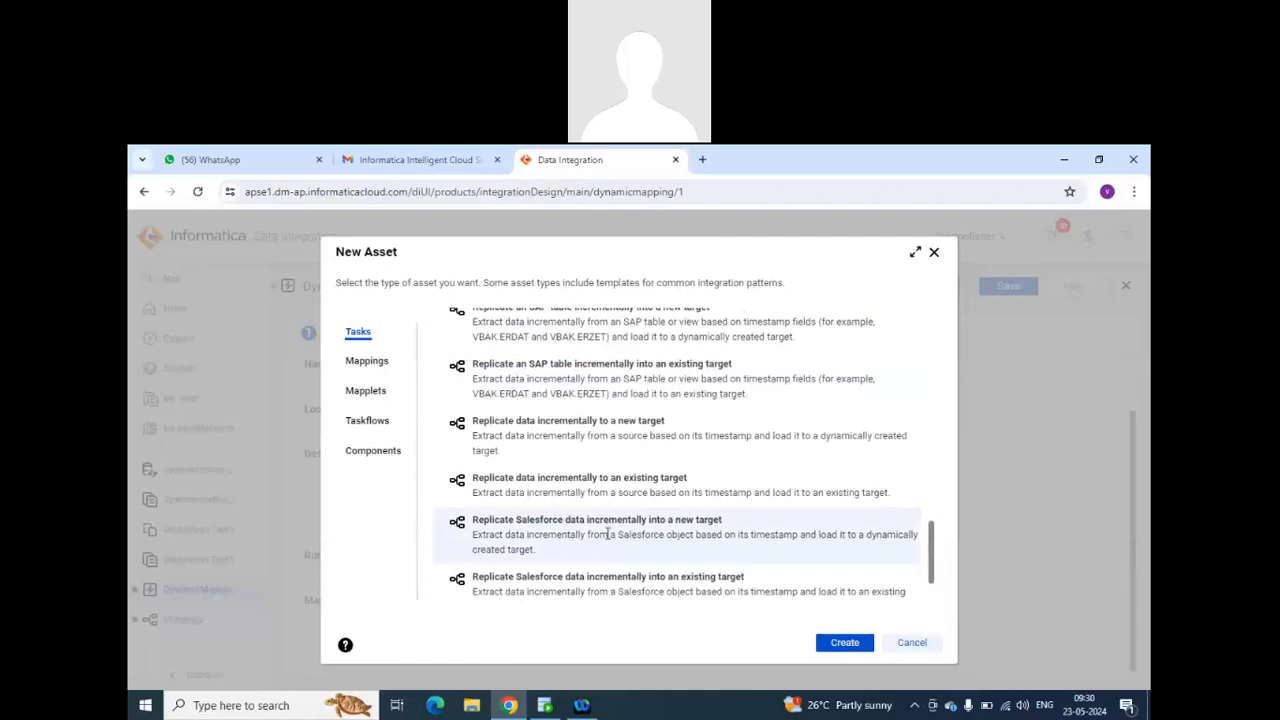
{"action": "scroll", "coordinate": [606, 540], "scroll_direction": "up", "scroll_amount": 8}
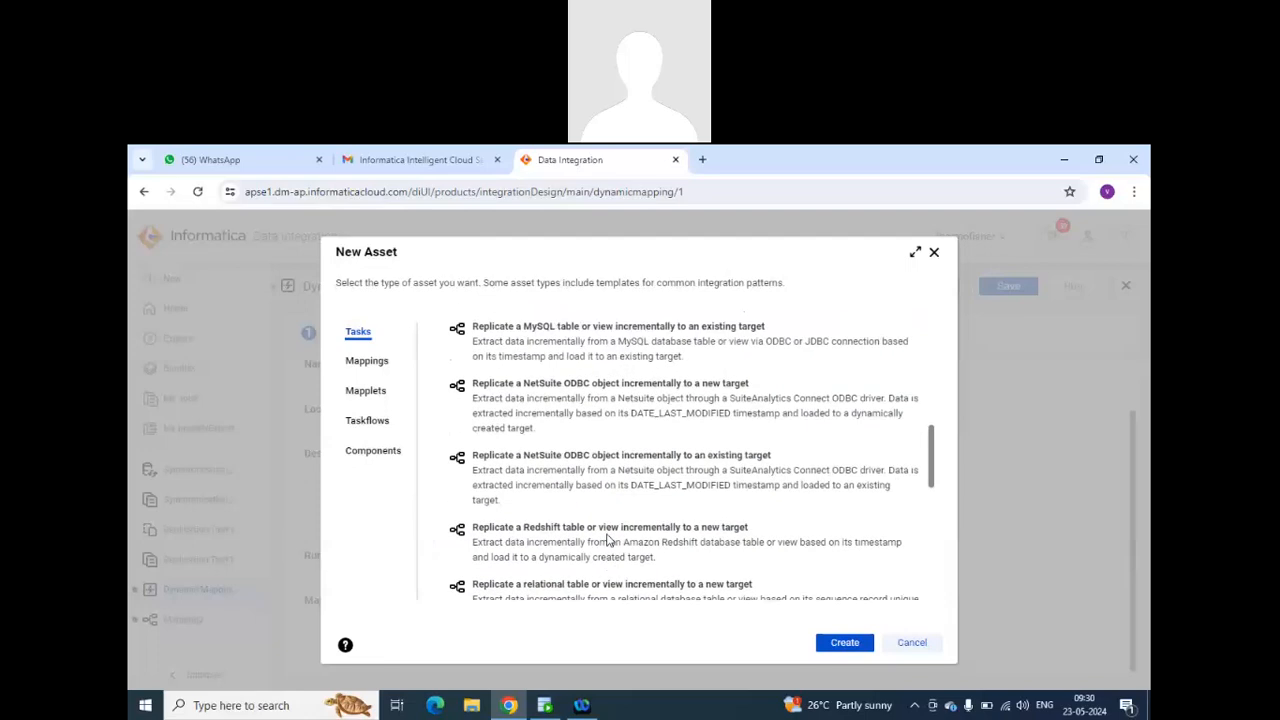
{"action": "scroll", "coordinate": [607, 538], "scroll_direction": "down", "scroll_amount": 3}
{"action": "scroll", "coordinate": [607, 535], "scroll_direction": "up", "scroll_amount": 2}
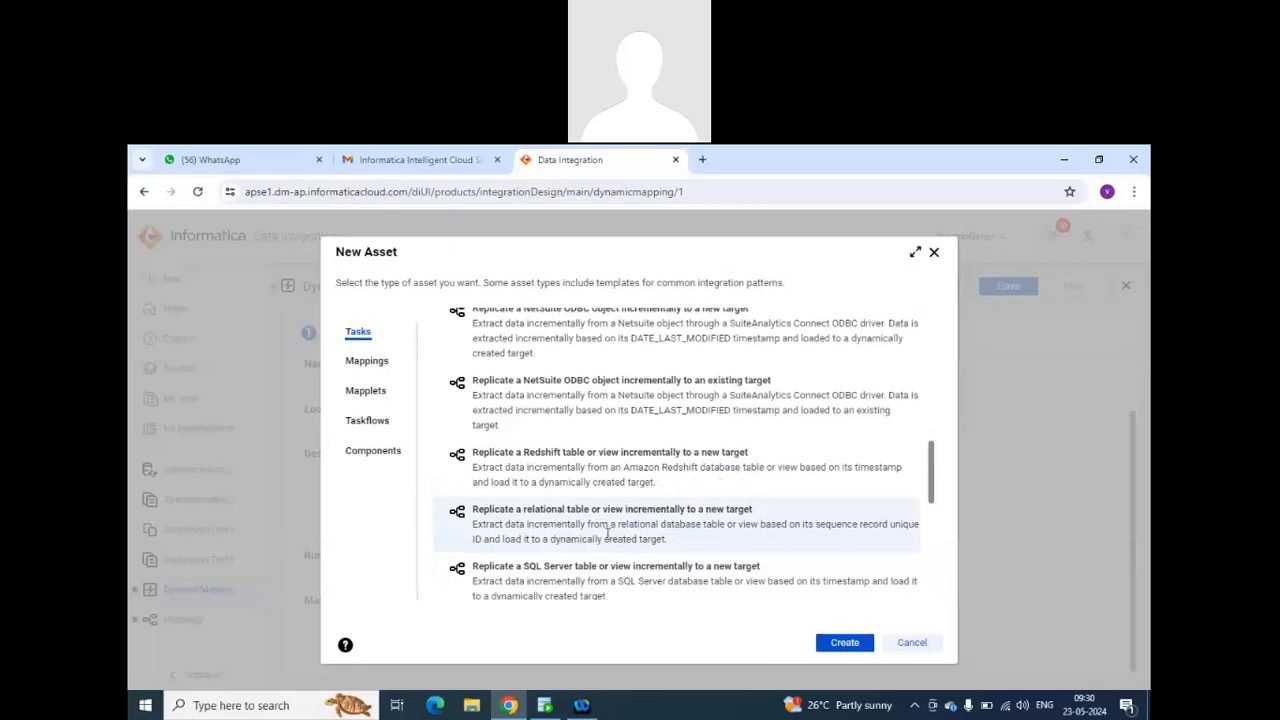
{"action": "scroll", "coordinate": [598, 495], "scroll_direction": "up", "scroll_amount": 3}
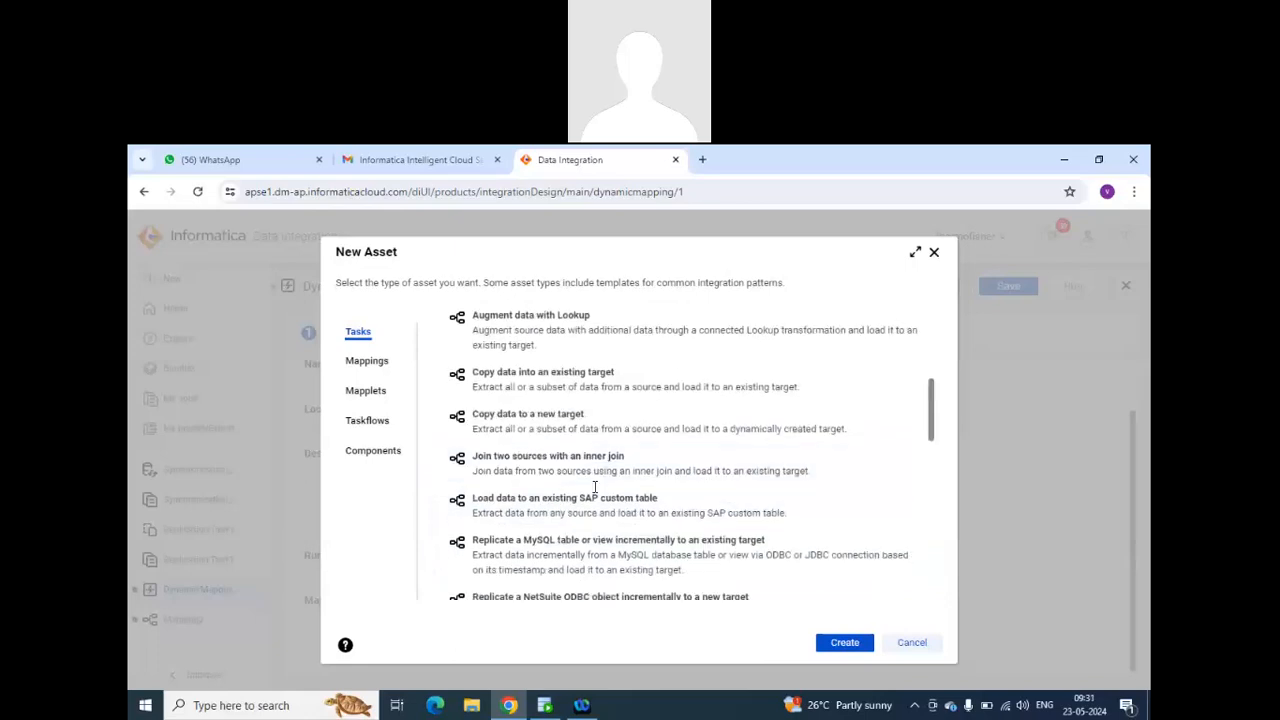
{"action": "scroll", "coordinate": [600, 489], "scroll_direction": "up", "scroll_amount": 1}
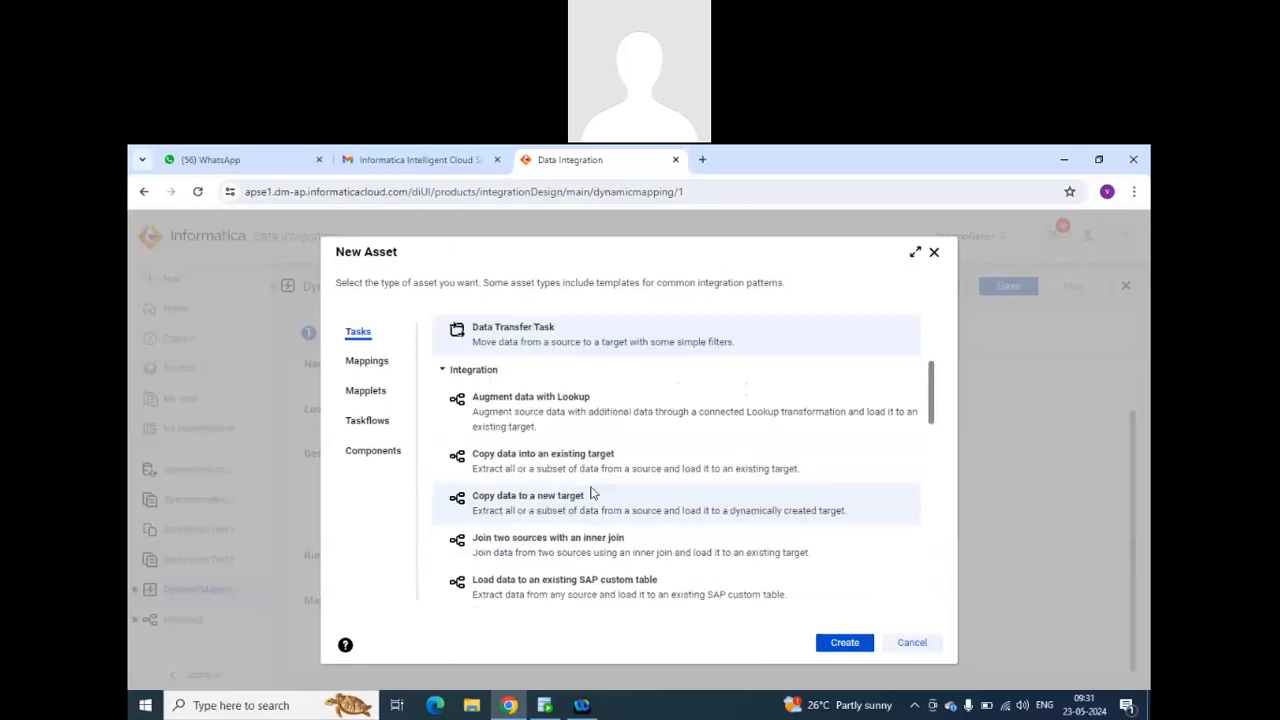
{"action": "scroll", "coordinate": [592, 487], "scroll_direction": "down", "scroll_amount": 6}
{"action": "scroll", "coordinate": [590, 488], "scroll_direction": "up", "scroll_amount": 10}
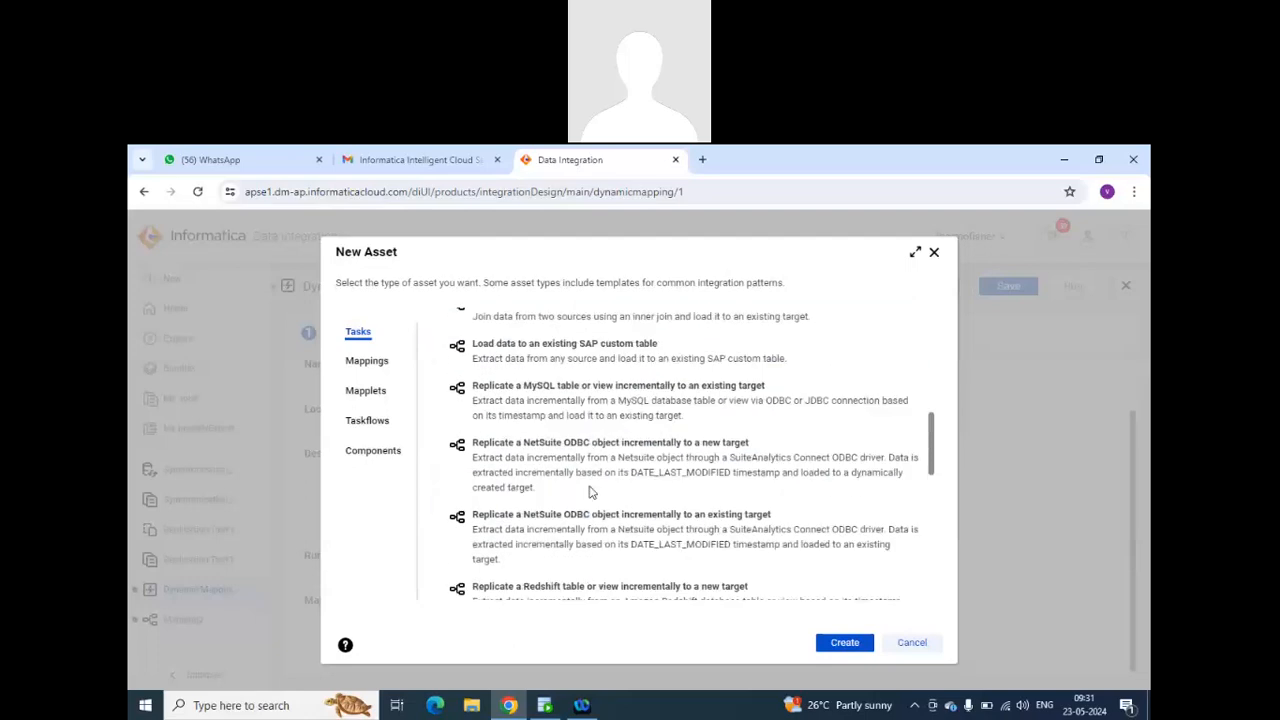
{"action": "scroll", "coordinate": [590, 492], "scroll_direction": "down", "scroll_amount": 3}
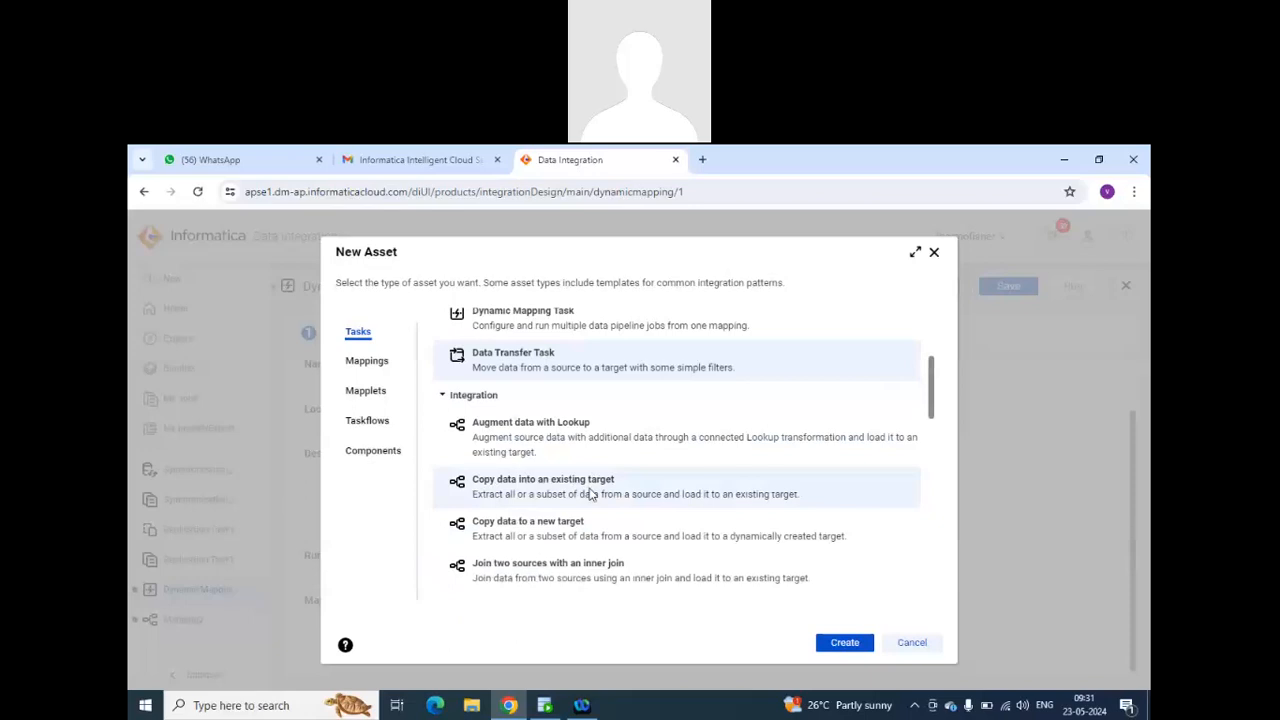
{"action": "scroll", "coordinate": [590, 492], "scroll_direction": "down", "scroll_amount": 5}
{"action": "scroll", "coordinate": [590, 490], "scroll_direction": "up", "scroll_amount": 3}
{"action": "scroll", "coordinate": [590, 490], "scroll_direction": "up", "scroll_amount": 2}
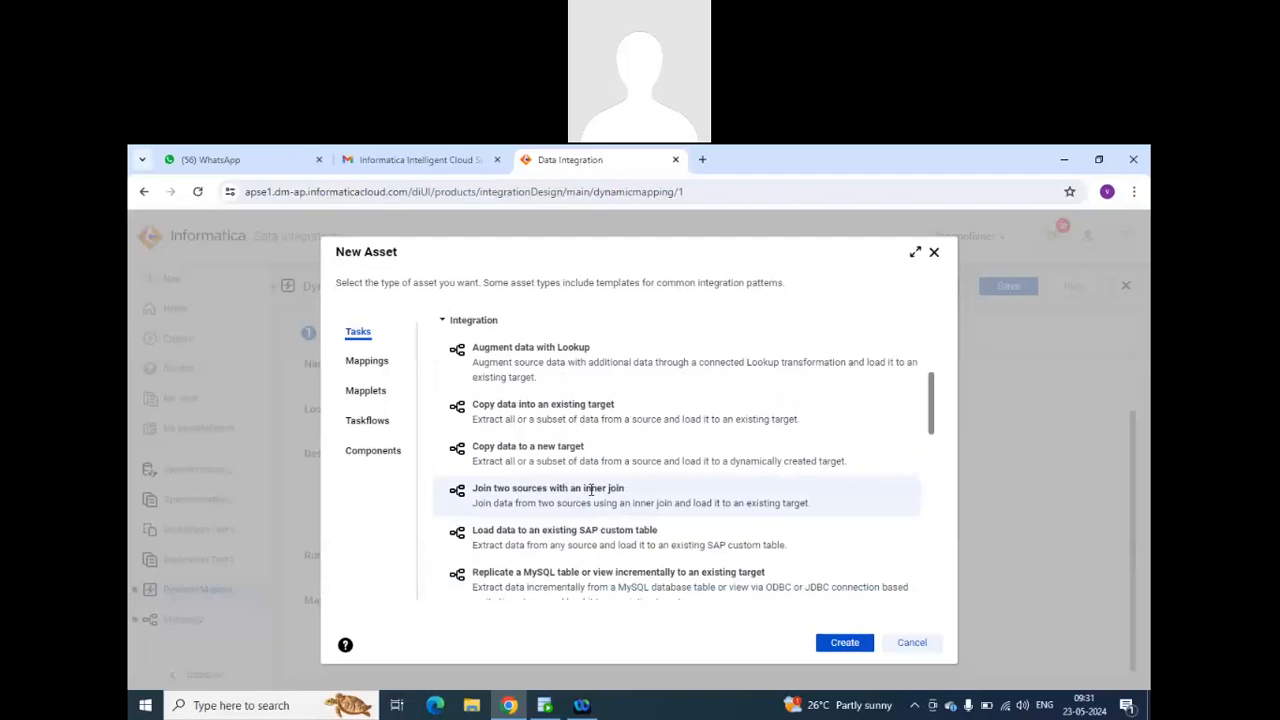
{"action": "scroll", "coordinate": [590, 492], "scroll_direction": "down", "scroll_amount": 10}
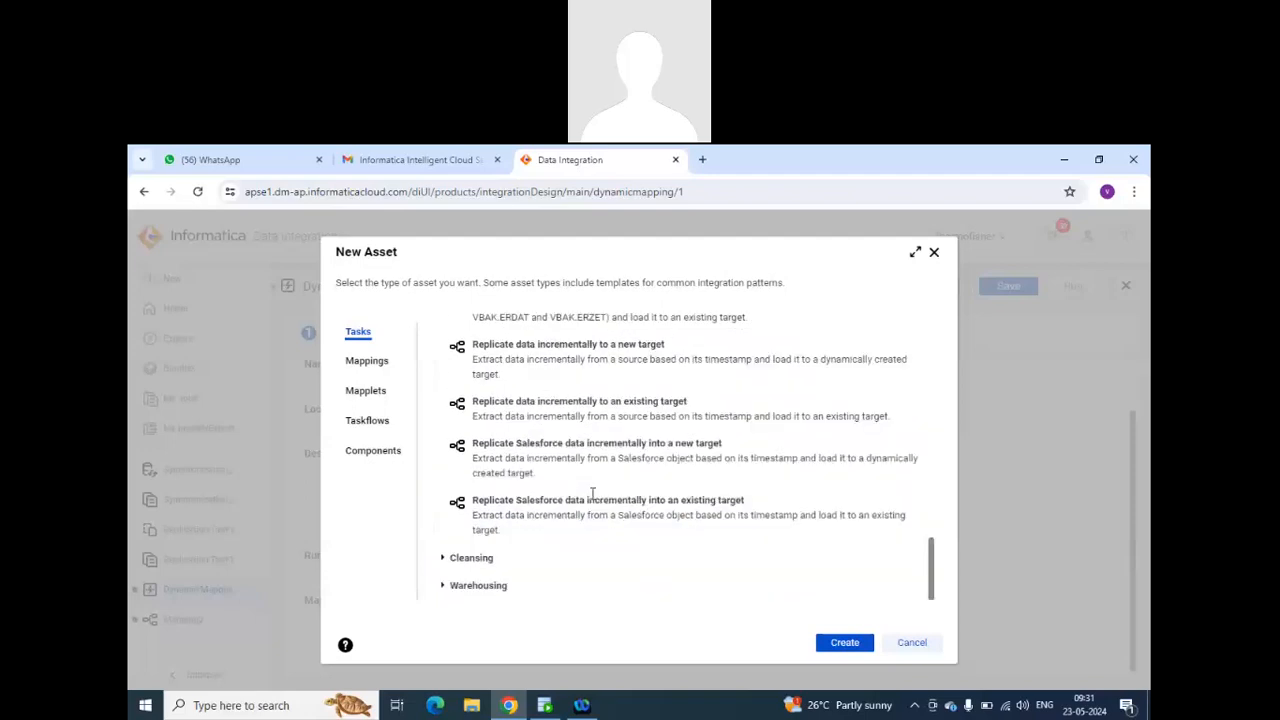
Expand the Cleansing and Warehousing task templates and examine the data validation and slowly changing dimension templates.
{"action": "left_click", "coordinate": [449, 562]}
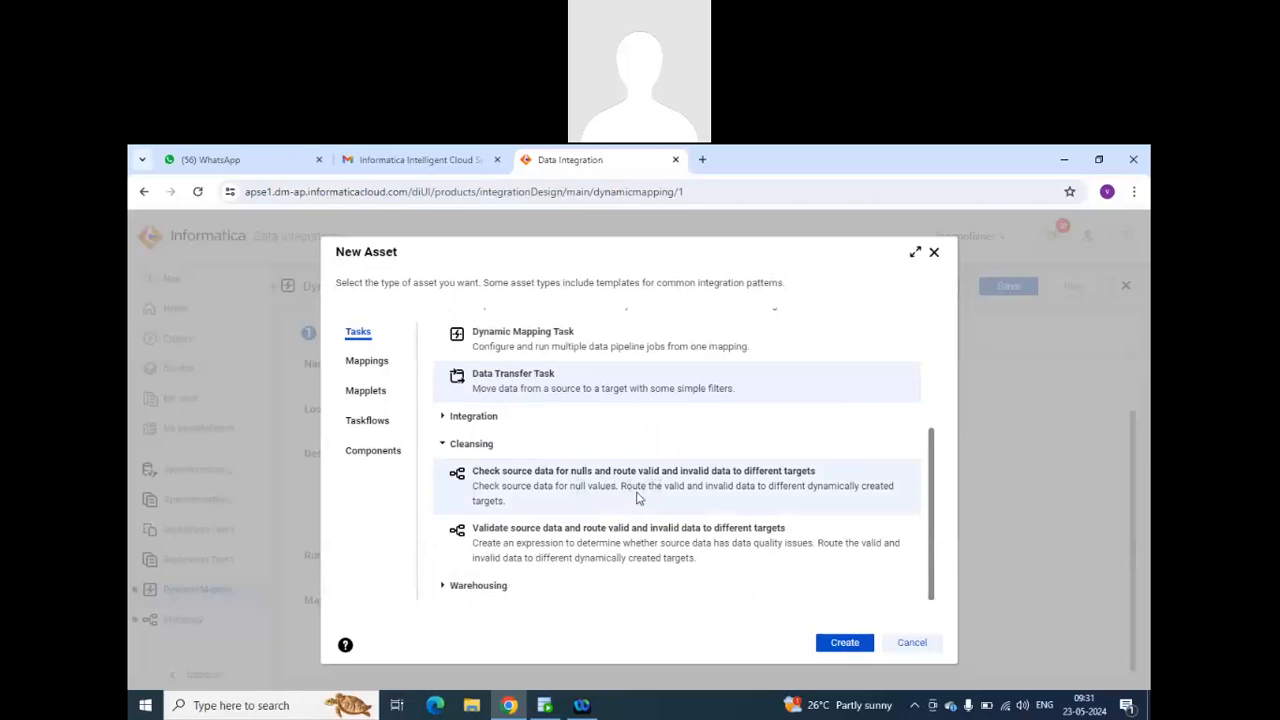
{"action": "left_click", "coordinate": [445, 586]}
{"action": "scroll", "coordinate": [597, 491], "scroll_direction": "down", "scroll_amount": 1}
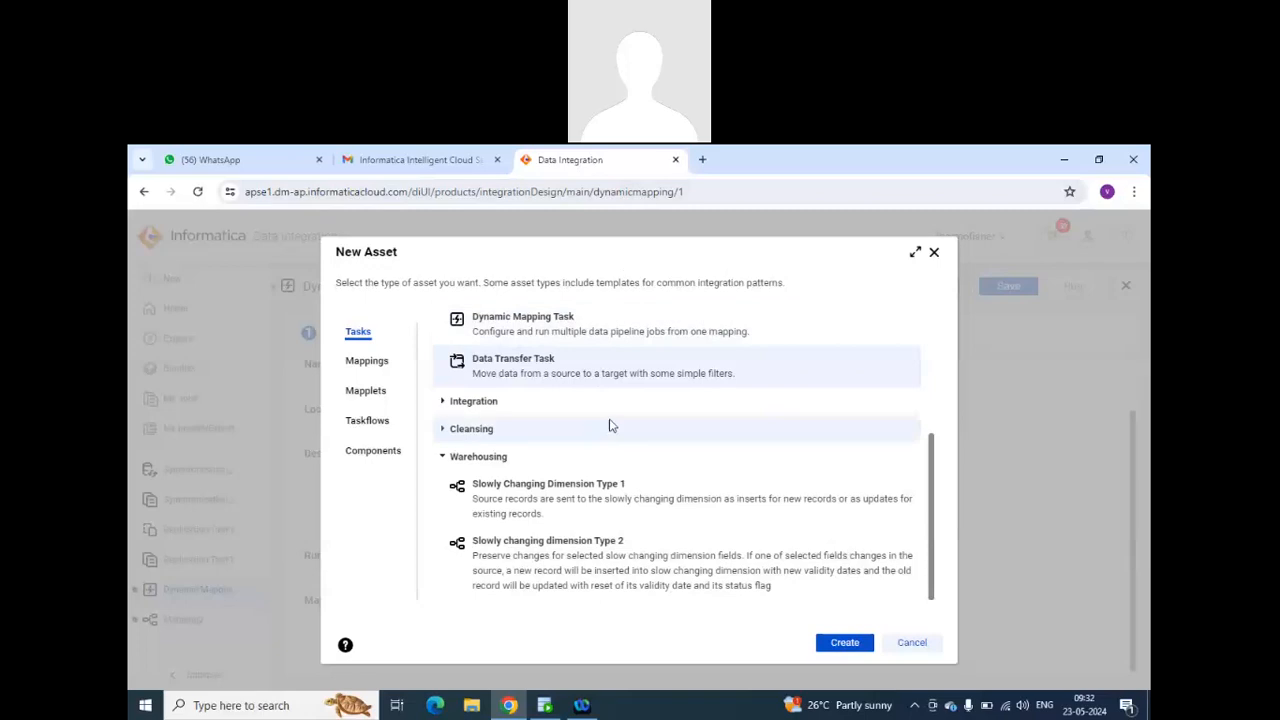
Examine the available taskflow types, from Linear Taskflow and Parallel Tasks to Sequential Tasks and Single Task.
{"action": "left_click", "coordinate": [367, 420]}
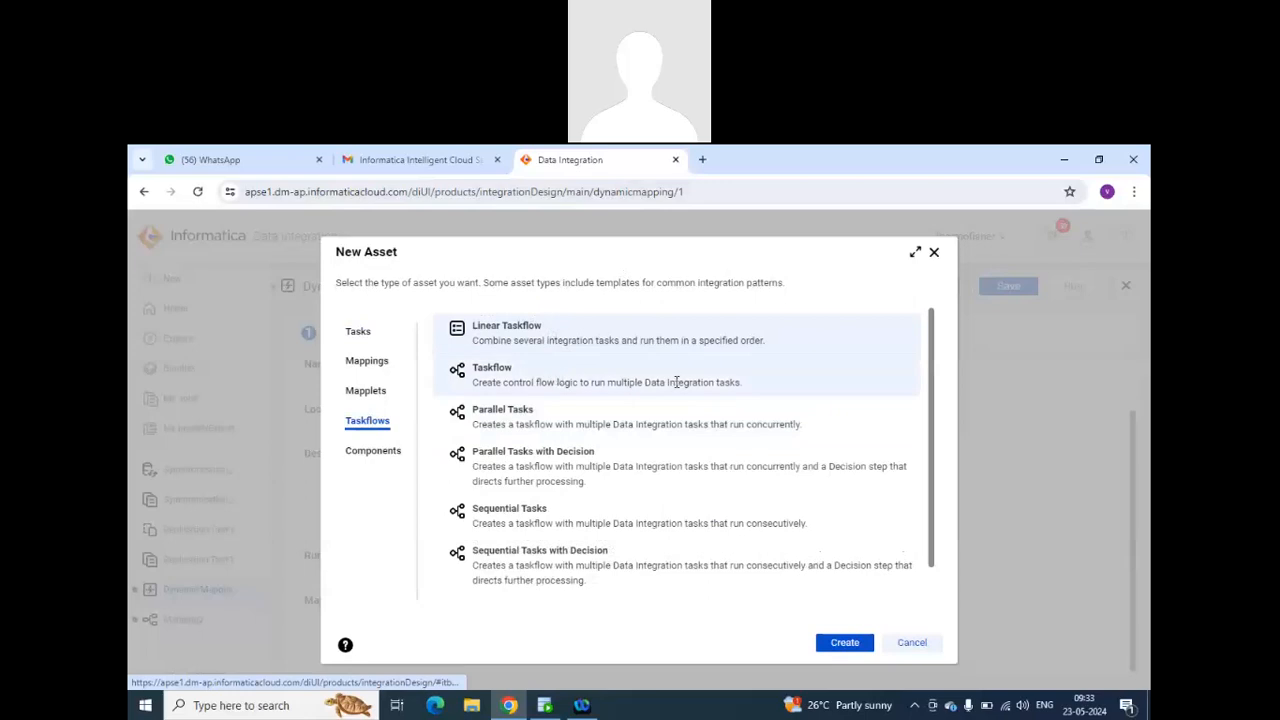
{"action": "left_click", "coordinate": [552, 377]}
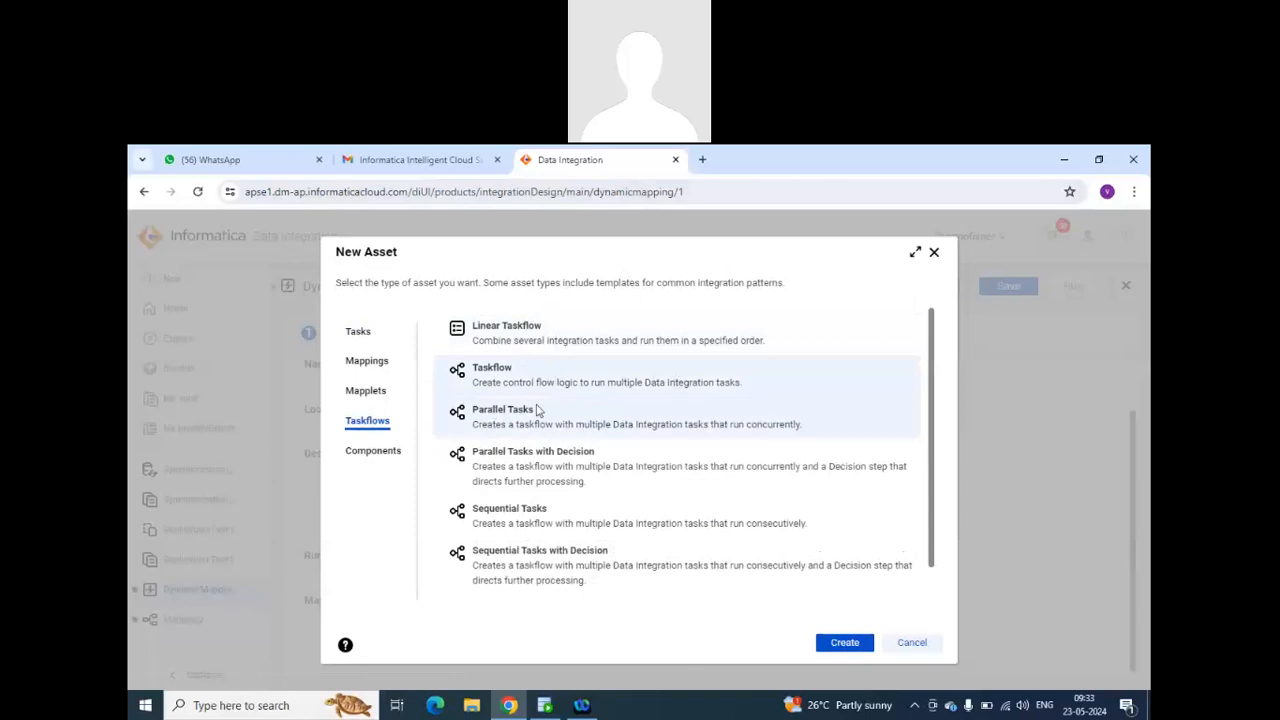
{"action": "scroll", "coordinate": [620, 470], "scroll_direction": "down", "scroll_amount": 1}
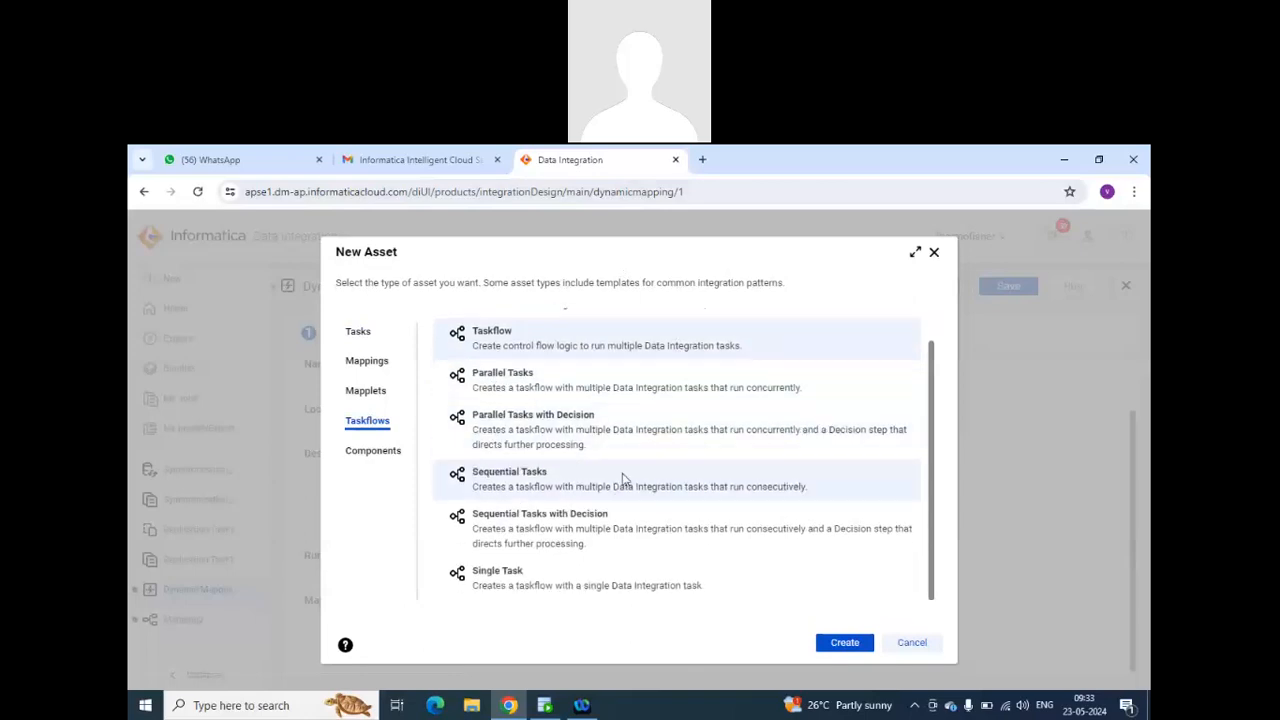
{"action": "scroll", "coordinate": [624, 474], "scroll_direction": "up", "scroll_amount": 1}
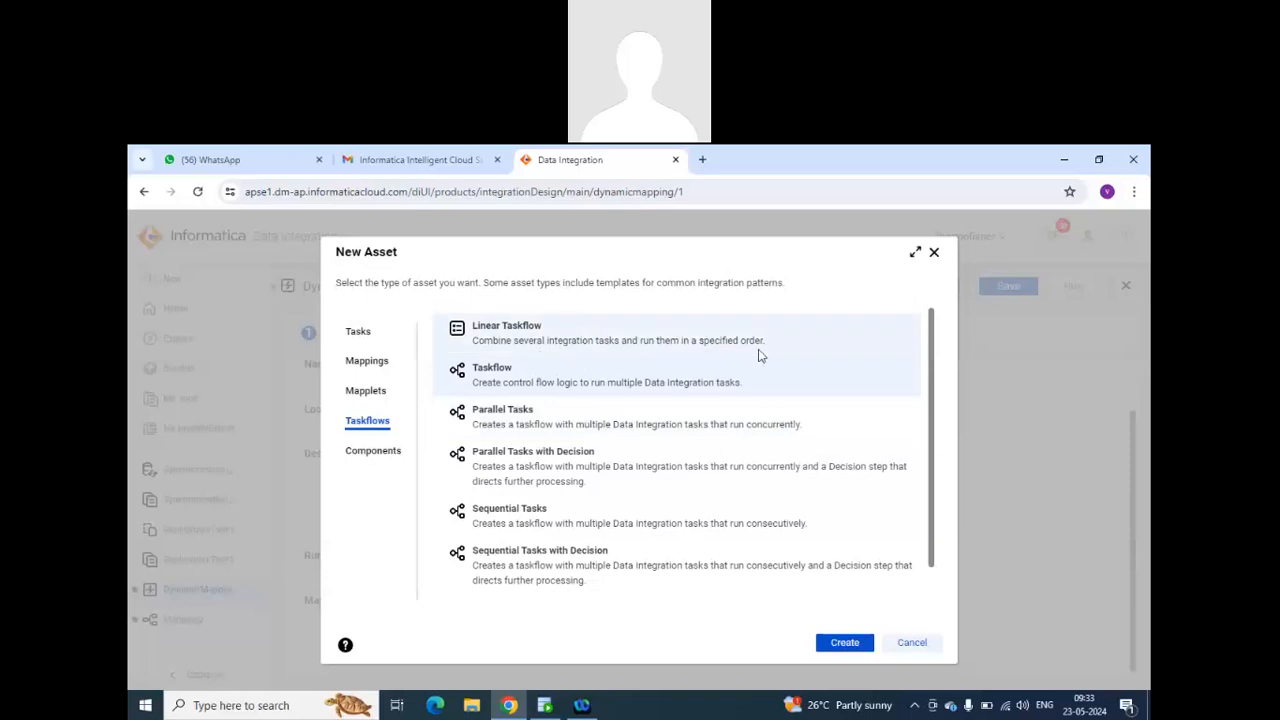
Create a new Linear Taskflow asset.
{"action": "left_click_drag", "start_coordinate": [765, 341], "coordinate": [455, 325]}
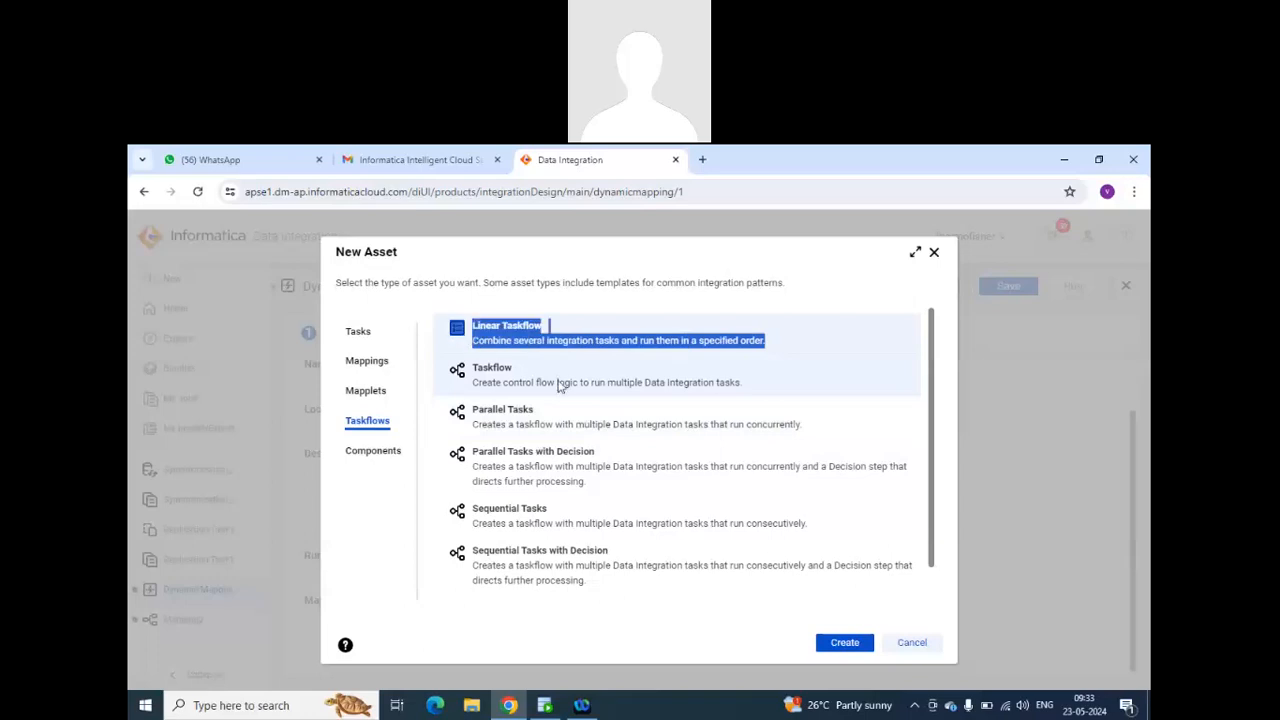
{"action": "left_click", "coordinate": [788, 345]}
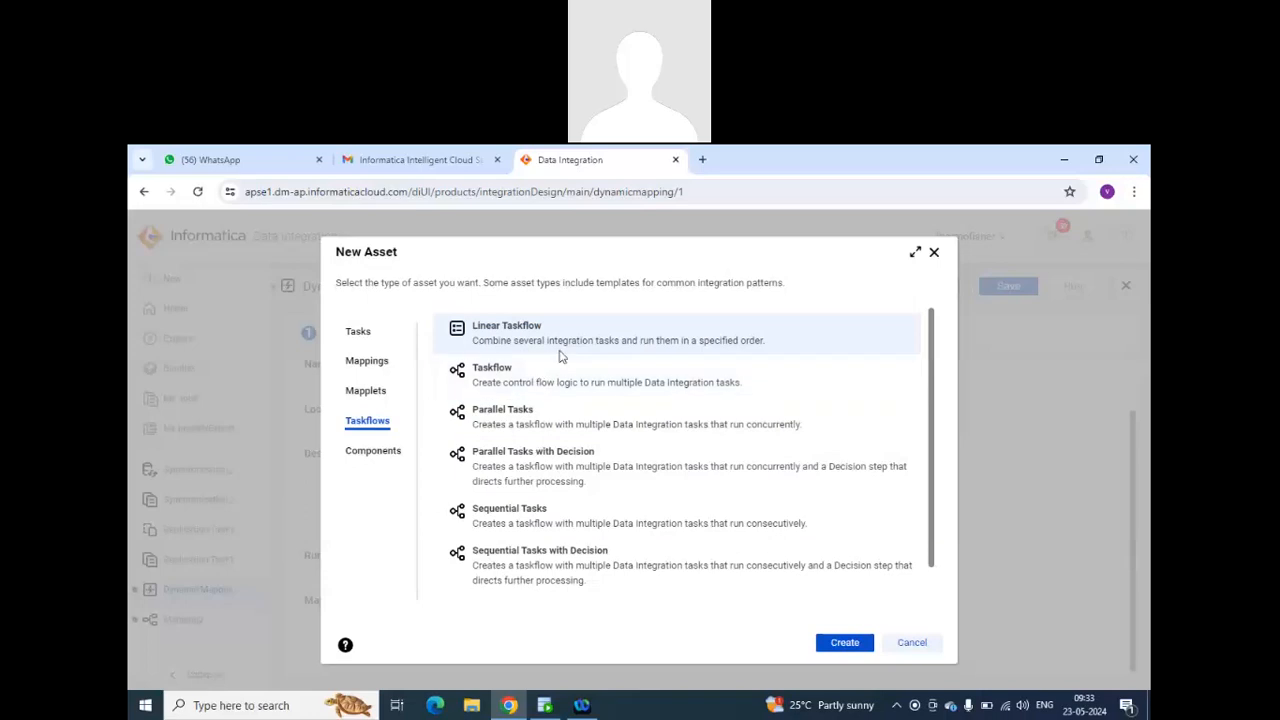
{"action": "left_click", "coordinate": [845, 643]}
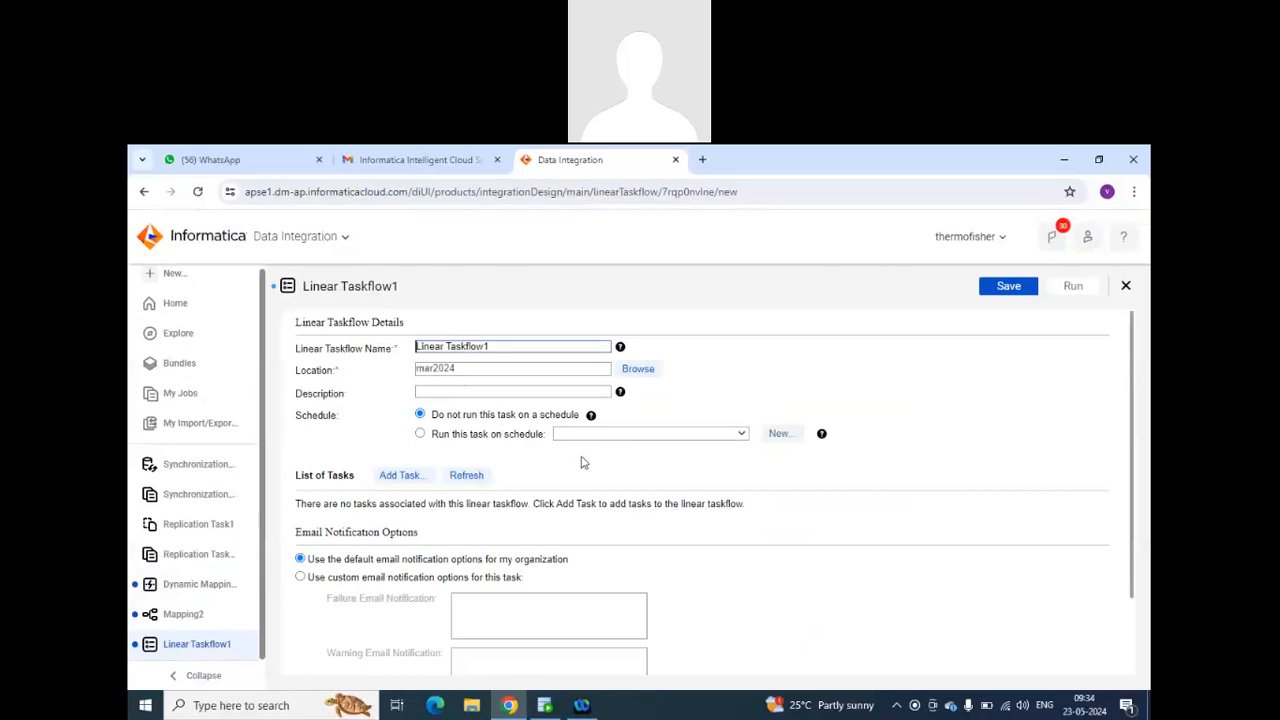
Add the MappingTask1 and mt_emp_in_out_para tasks from mar2024 to the linear taskflow.
{"action": "scroll", "coordinate": [593, 457], "scroll_direction": "down", "scroll_amount": 2}
{"action": "left_click", "coordinate": [400, 382]}
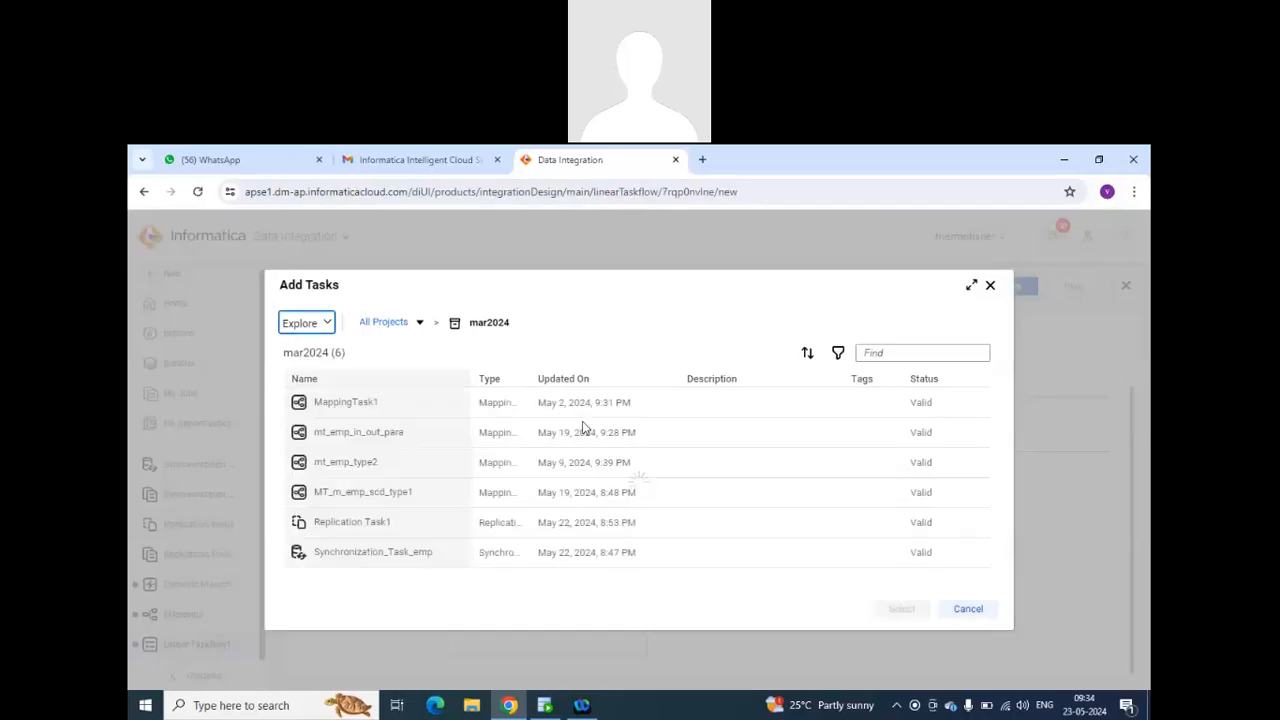
{"action": "left_click", "coordinate": [367, 408]}
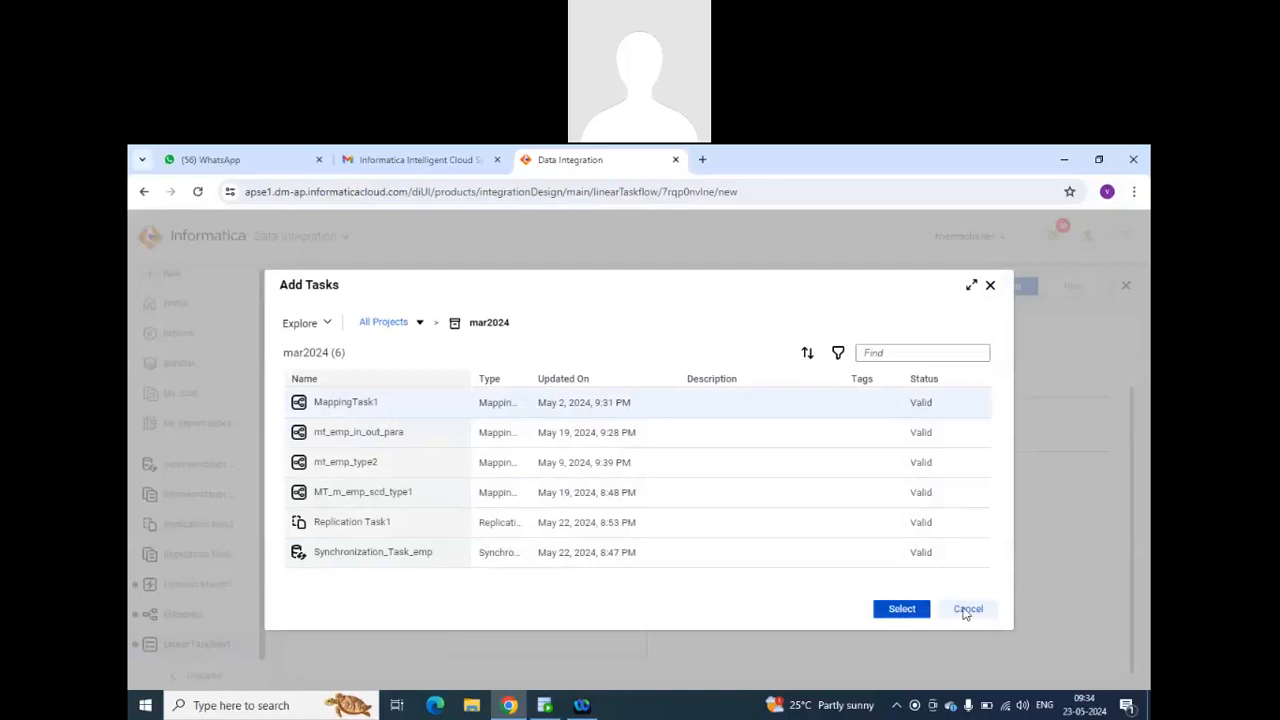
{"action": "left_click", "coordinate": [901, 608]}
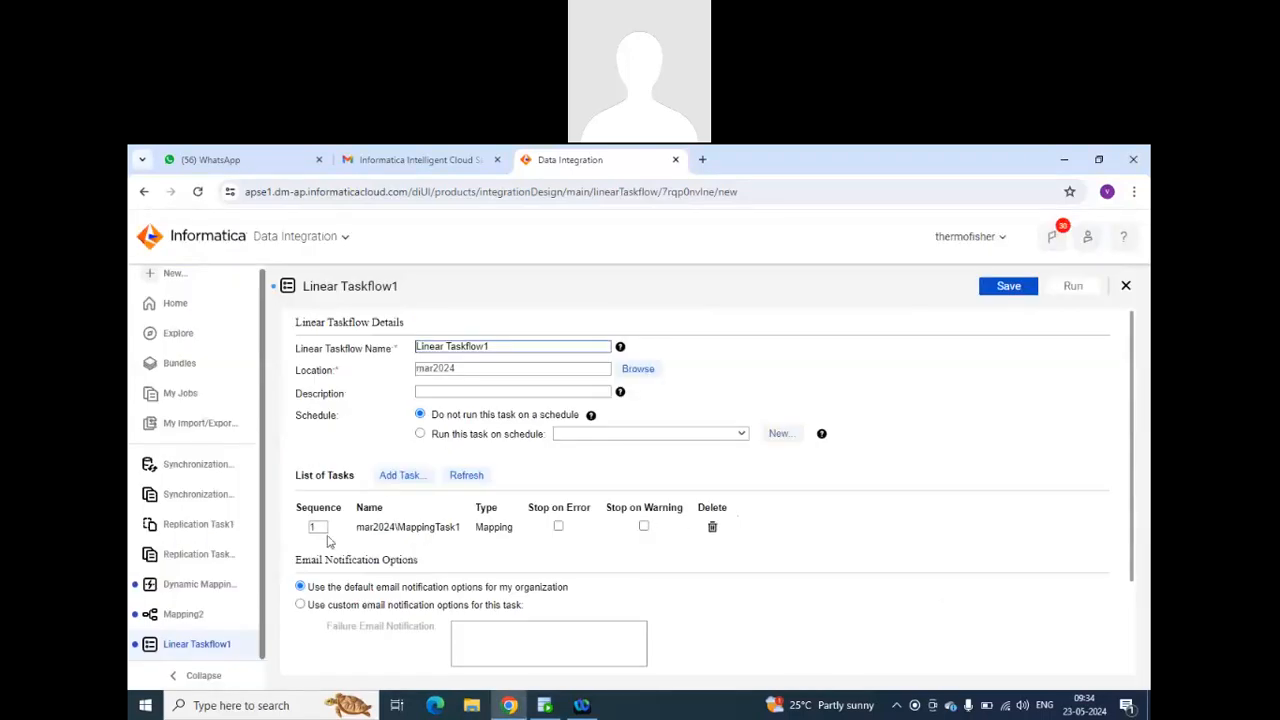
{"action": "left_click", "coordinate": [399, 476]}
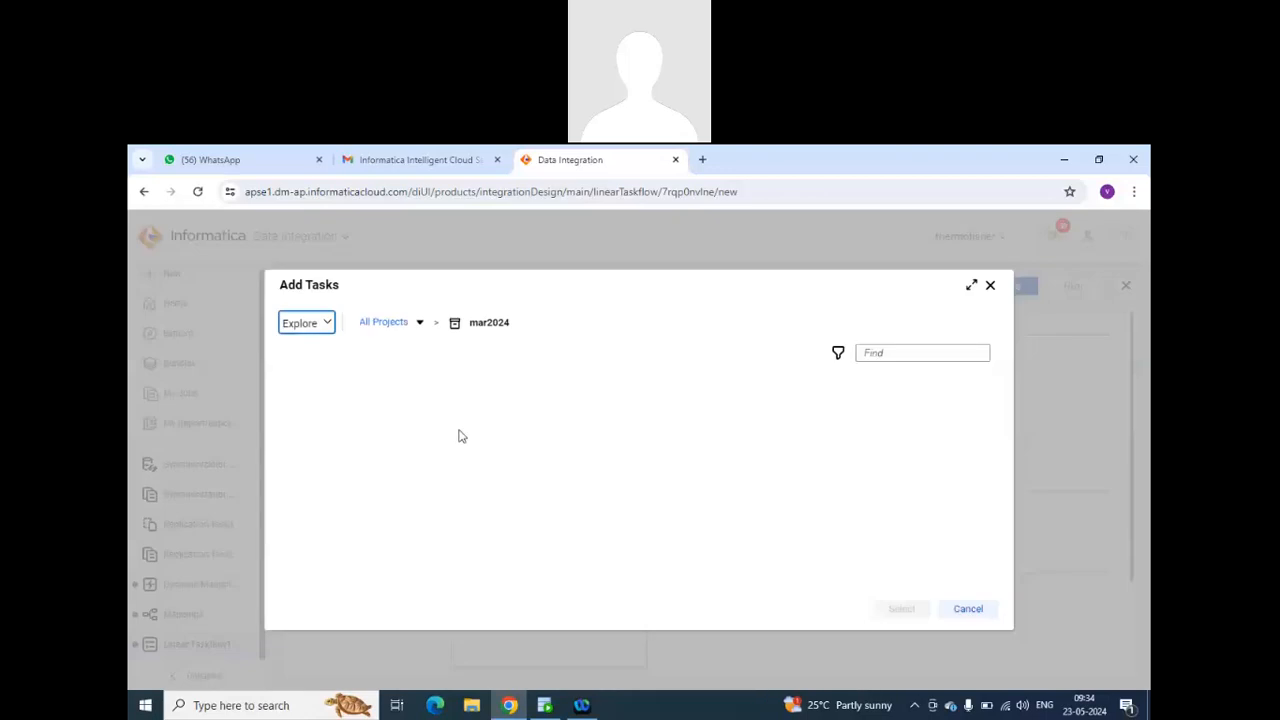
{"action": "left_click", "coordinate": [363, 435]}
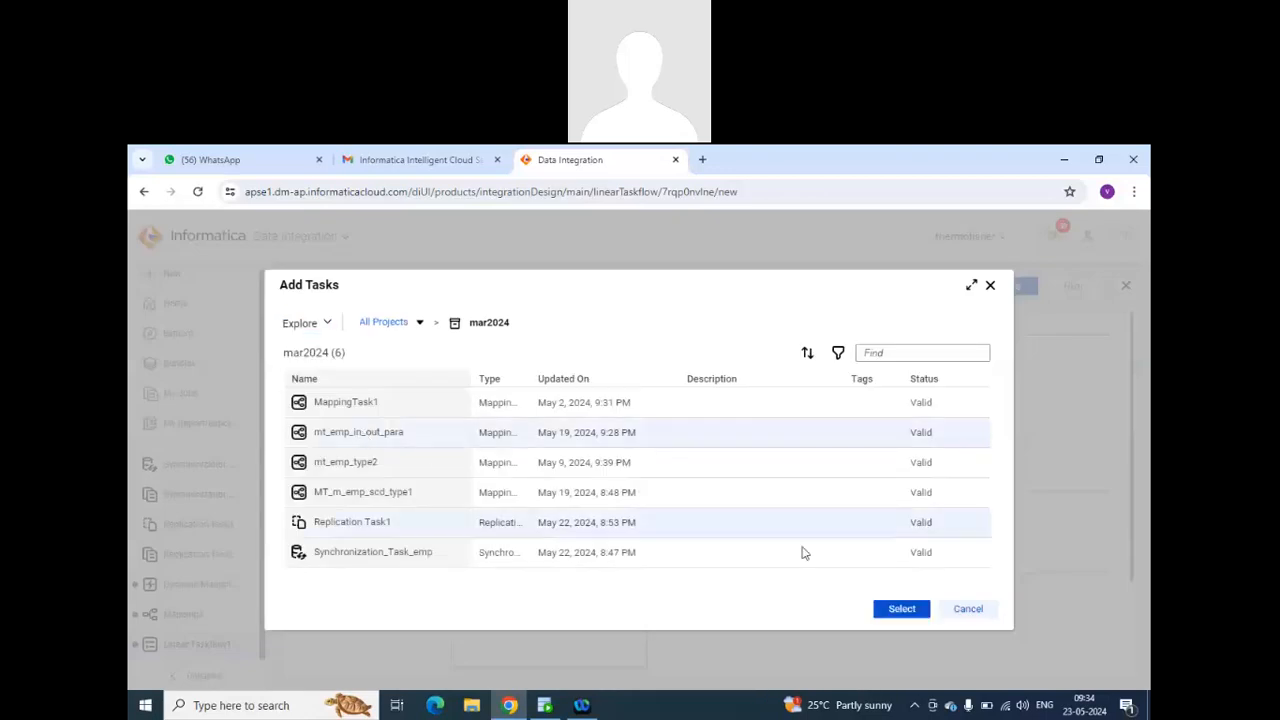
{"action": "left_click", "coordinate": [886, 612]}
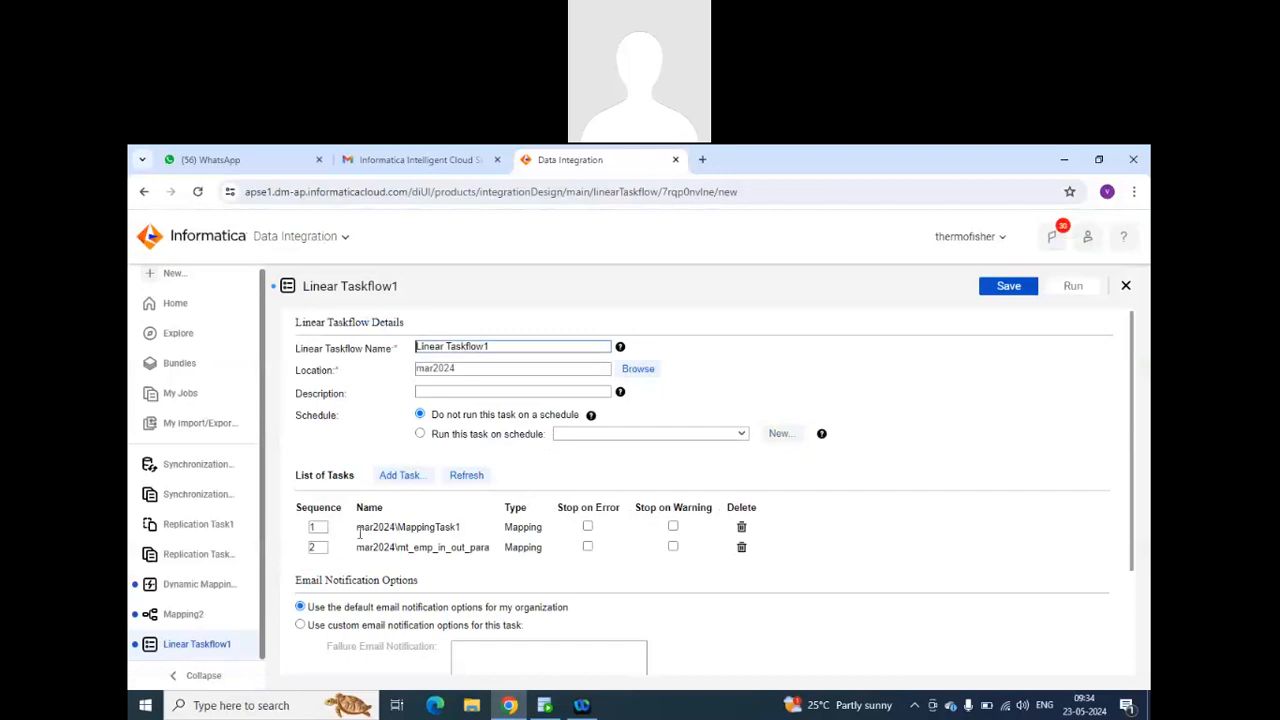
Reorder the linear taskflow by setting MappingTask1 to sequence 2 and mt_emp_in_out_para to sequence 1.
{"action": "left_click", "coordinate": [318, 527]}
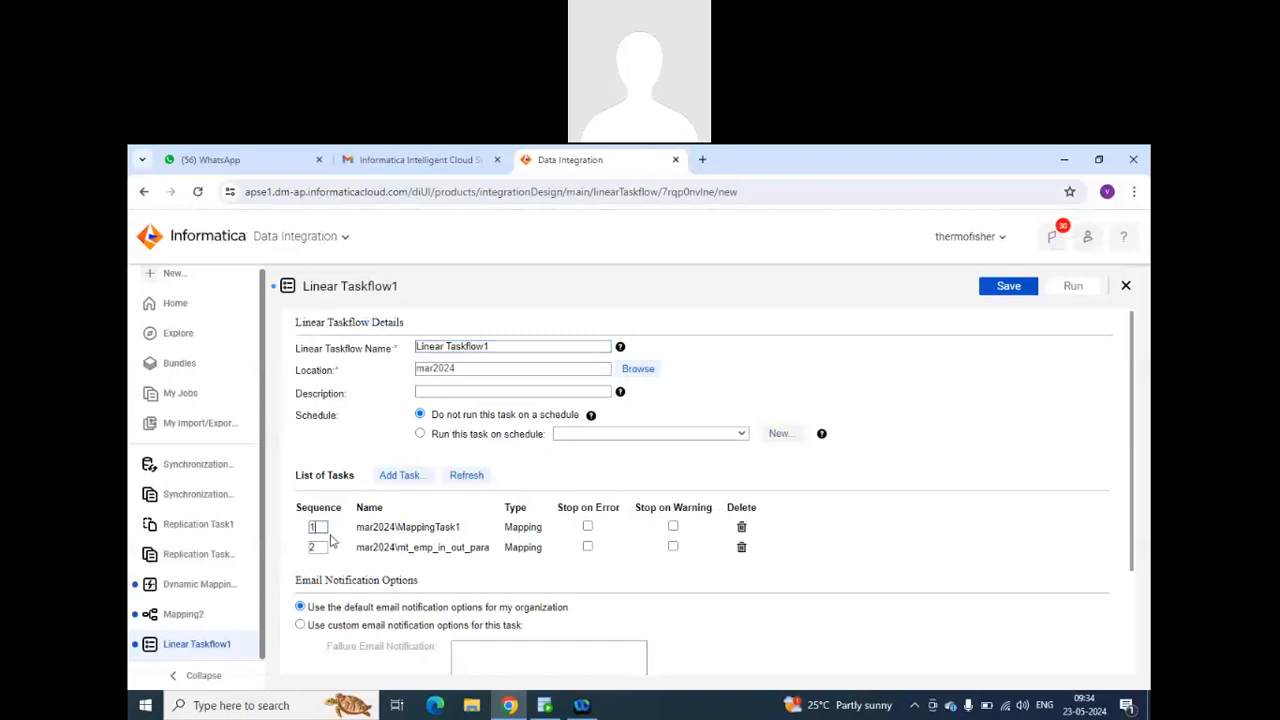
{"action": "type", "text": "2"}
{"action": "left_click", "coordinate": [324, 547]}
{"action": "key", "text": "BackSpace"}
{"action": "type", "text": "1"}
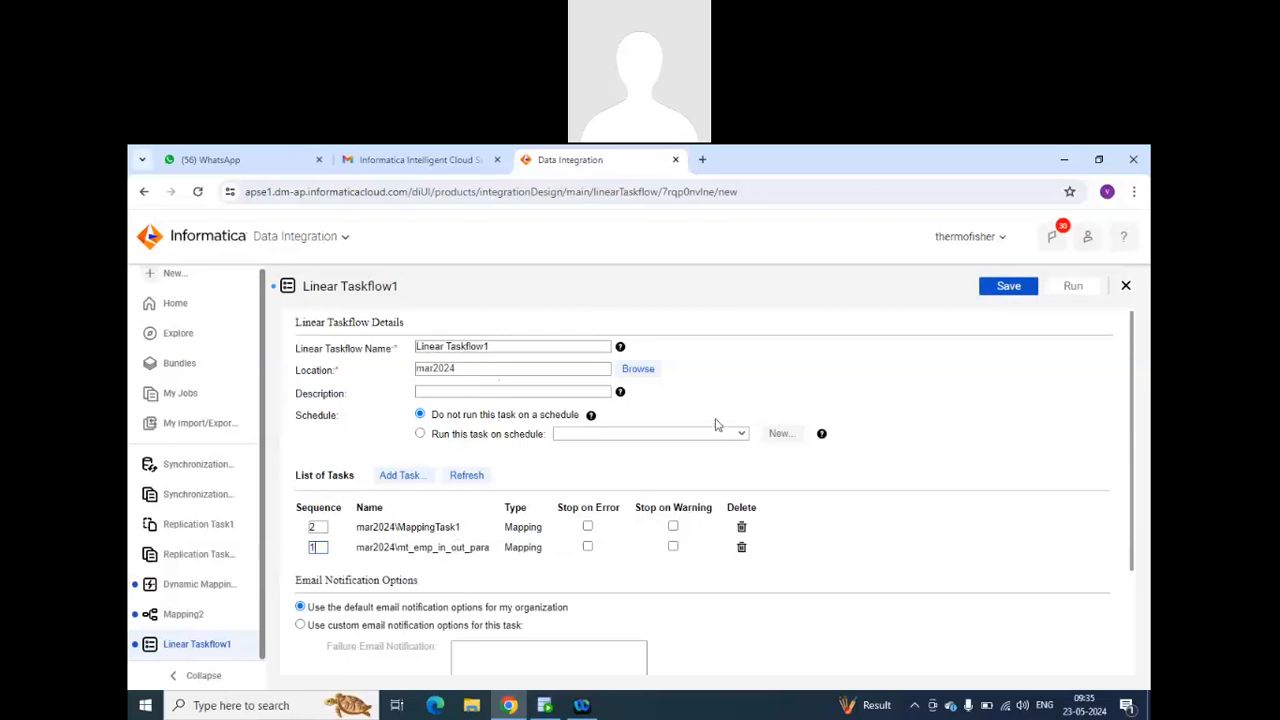
{"action": "scroll", "coordinate": [716, 424], "scroll_direction": "down", "scroll_amount": 2}
{"action": "scroll", "coordinate": [716, 424], "scroll_direction": "up", "scroll_amount": 2}
{"action": "scroll", "coordinate": [724, 424], "scroll_direction": "down", "scroll_amount": 2}
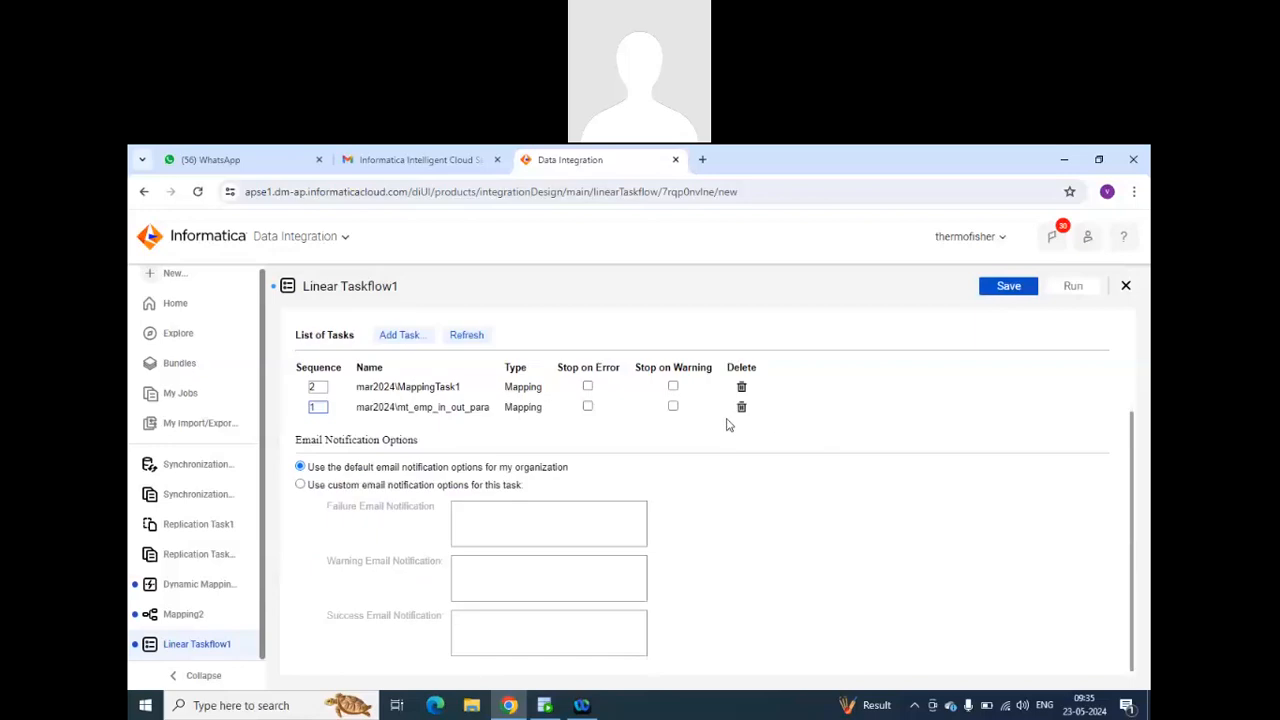
{"action": "scroll", "coordinate": [730, 428], "scroll_direction": "up", "scroll_amount": 2}
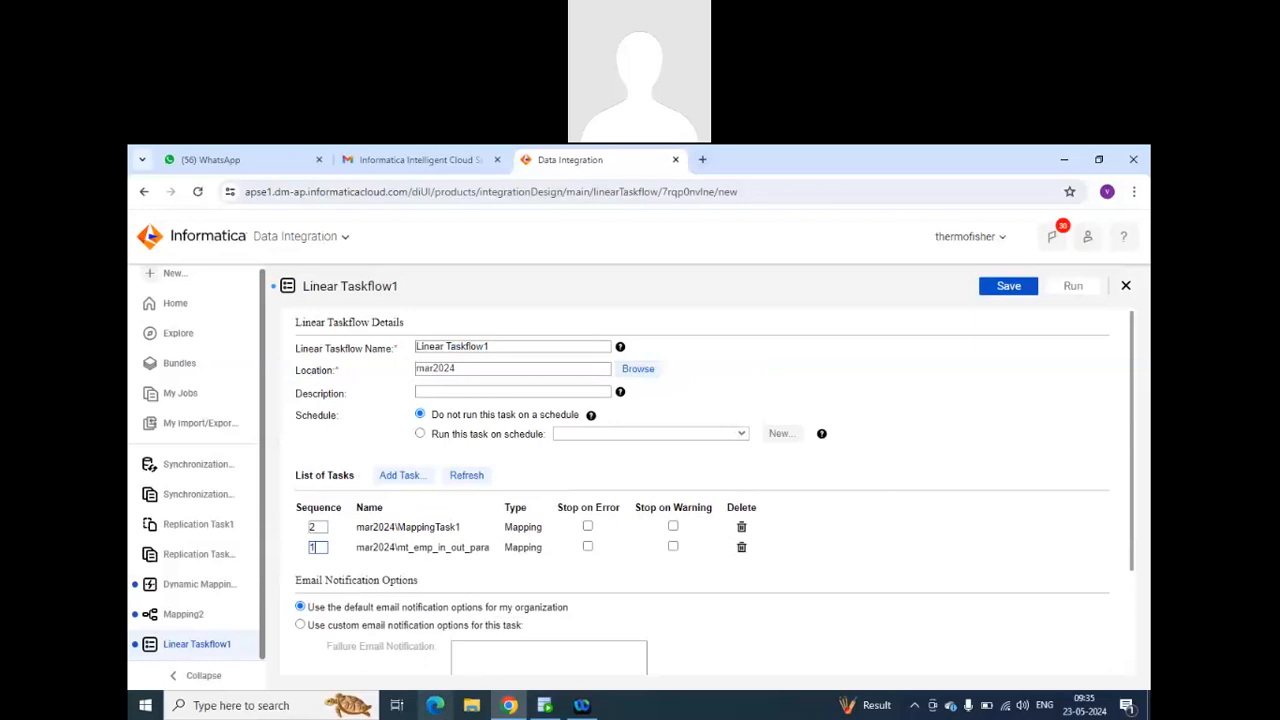
Close the new linear taskflow without saving it.
{"action": "left_click", "coordinate": [1126, 286]}
{"action": "left_click", "coordinate": [648, 496]}
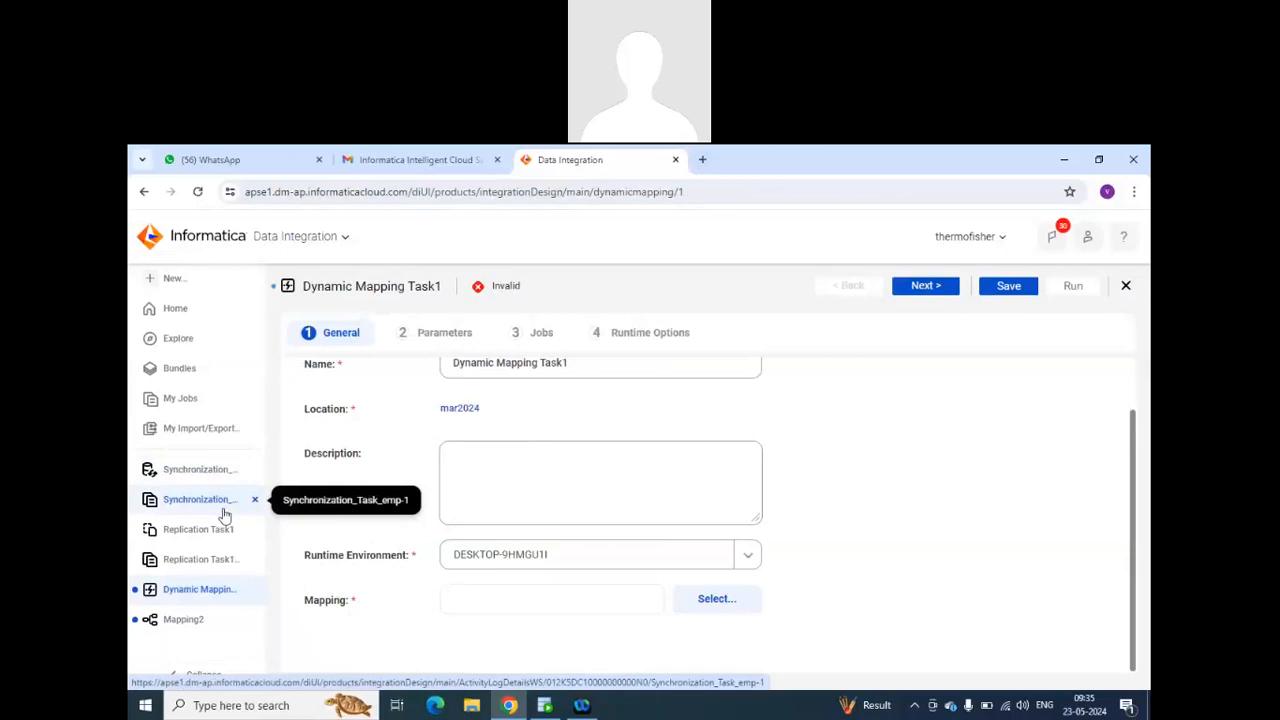
Show all Informatica Intelligent Cloud Services and examine the categories from Common Services through Master Data Management Cloud.
{"action": "left_click", "coordinate": [304, 240]}
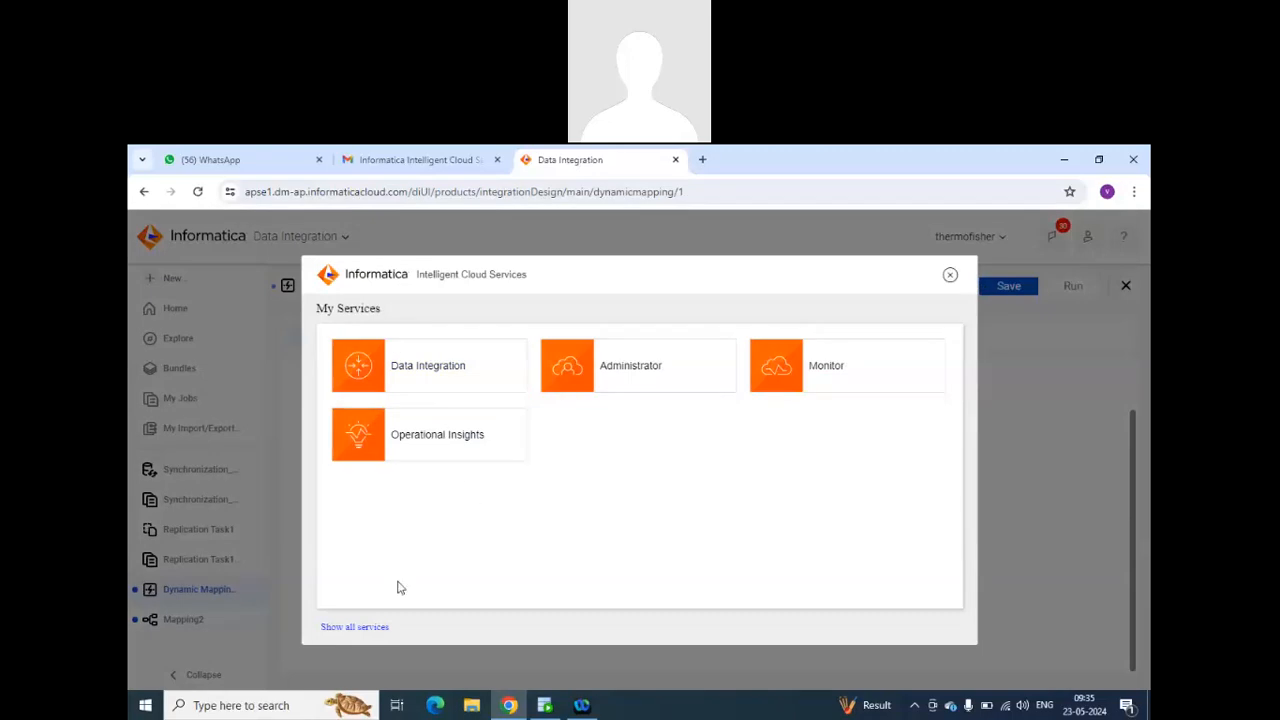
{"action": "left_click", "coordinate": [365, 628]}
{"action": "scroll", "coordinate": [524, 455], "scroll_direction": "down", "scroll_amount": 1}
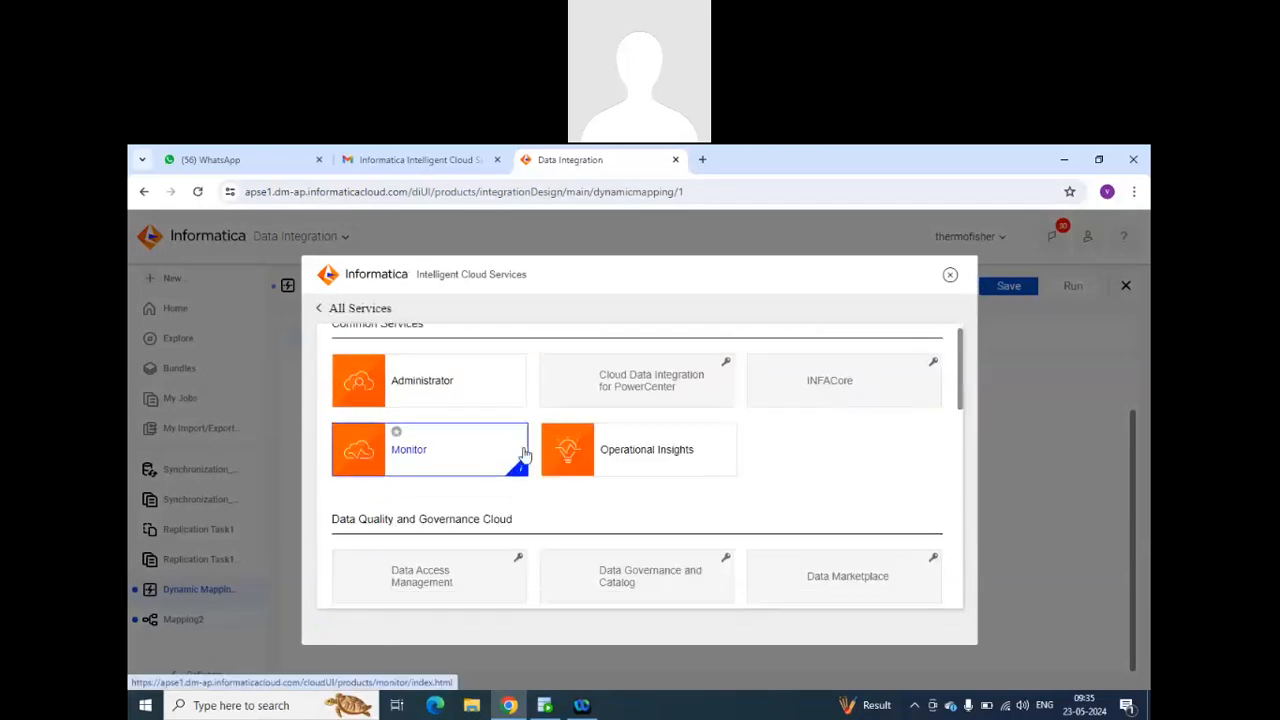
{"action": "scroll", "coordinate": [524, 455], "scroll_direction": "down", "scroll_amount": 1}
{"action": "scroll", "coordinate": [718, 494], "scroll_direction": "down", "scroll_amount": 1}
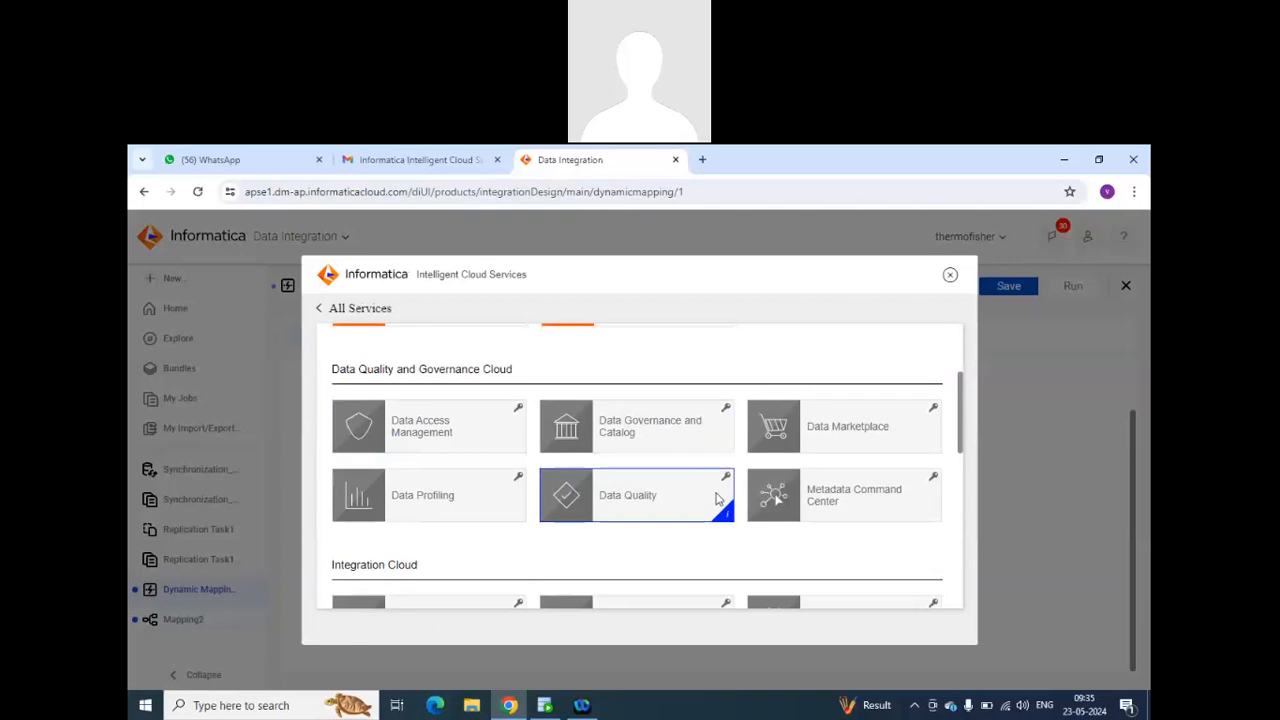
{"action": "scroll", "coordinate": [718, 494], "scroll_direction": "down", "scroll_amount": 2}
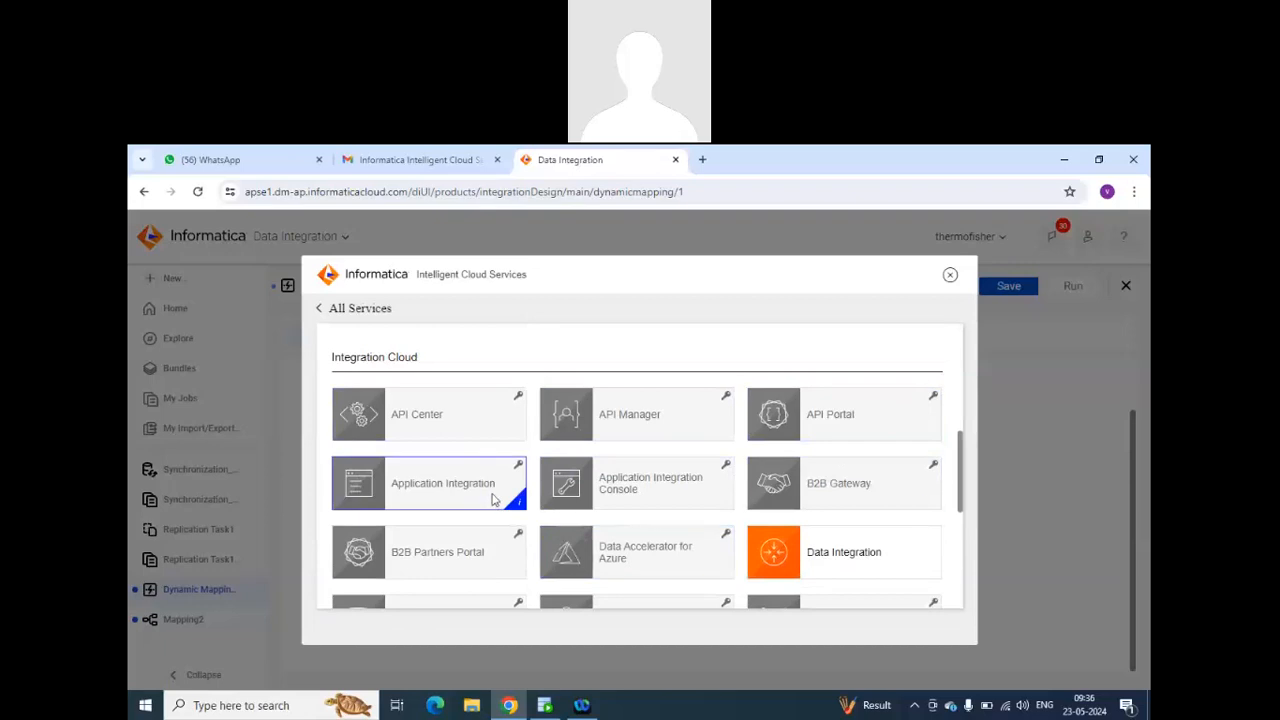
{"action": "scroll", "coordinate": [495, 500], "scroll_direction": "down", "scroll_amount": 1}
{"action": "scroll", "coordinate": [495, 500], "scroll_direction": "down", "scroll_amount": 2}
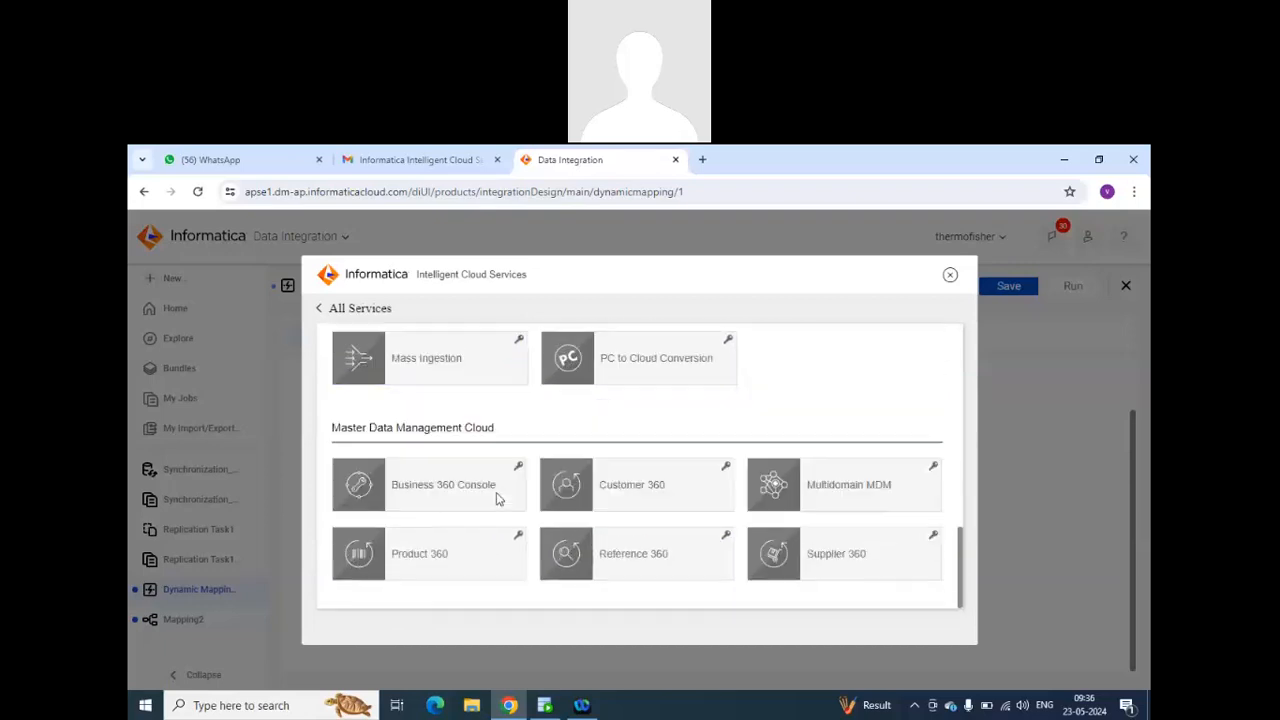
Review the common, data governance and integration services again, return to My Services, and close the service list.
{"action": "scroll", "coordinate": [497, 496], "scroll_direction": "up", "scroll_amount": 5}
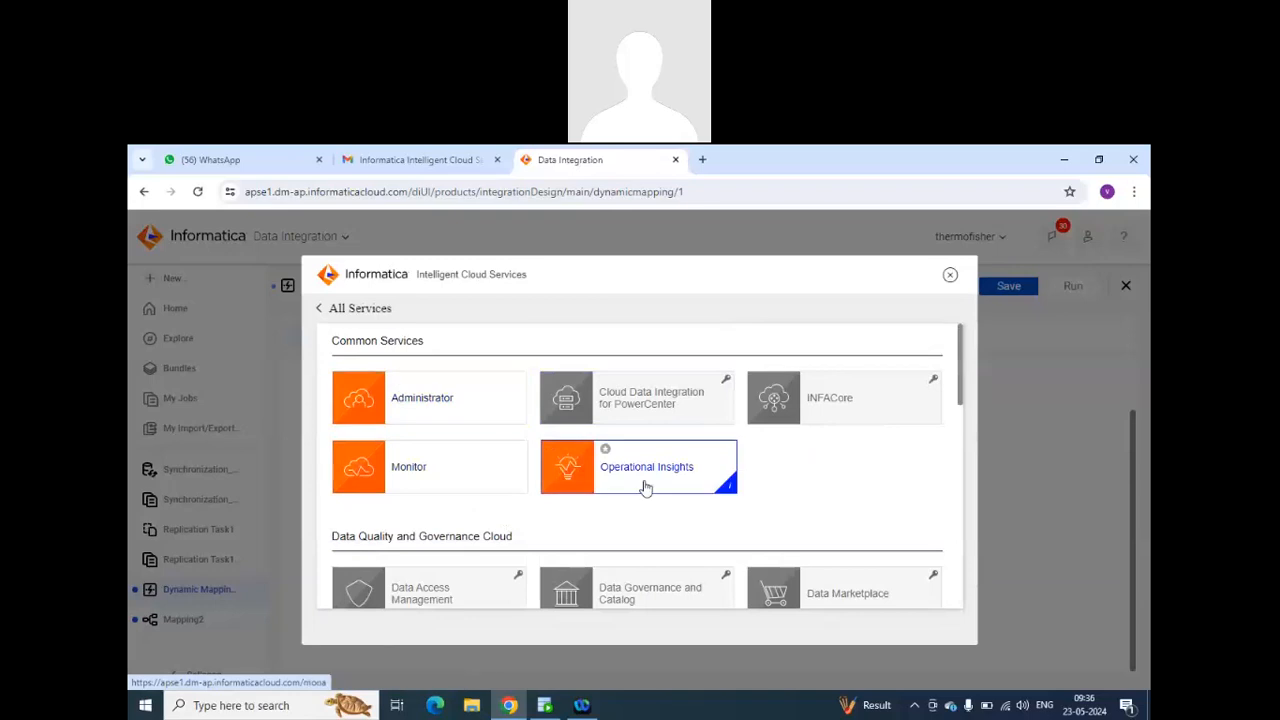
{"action": "scroll", "coordinate": [650, 490], "scroll_direction": "down", "scroll_amount": 2}
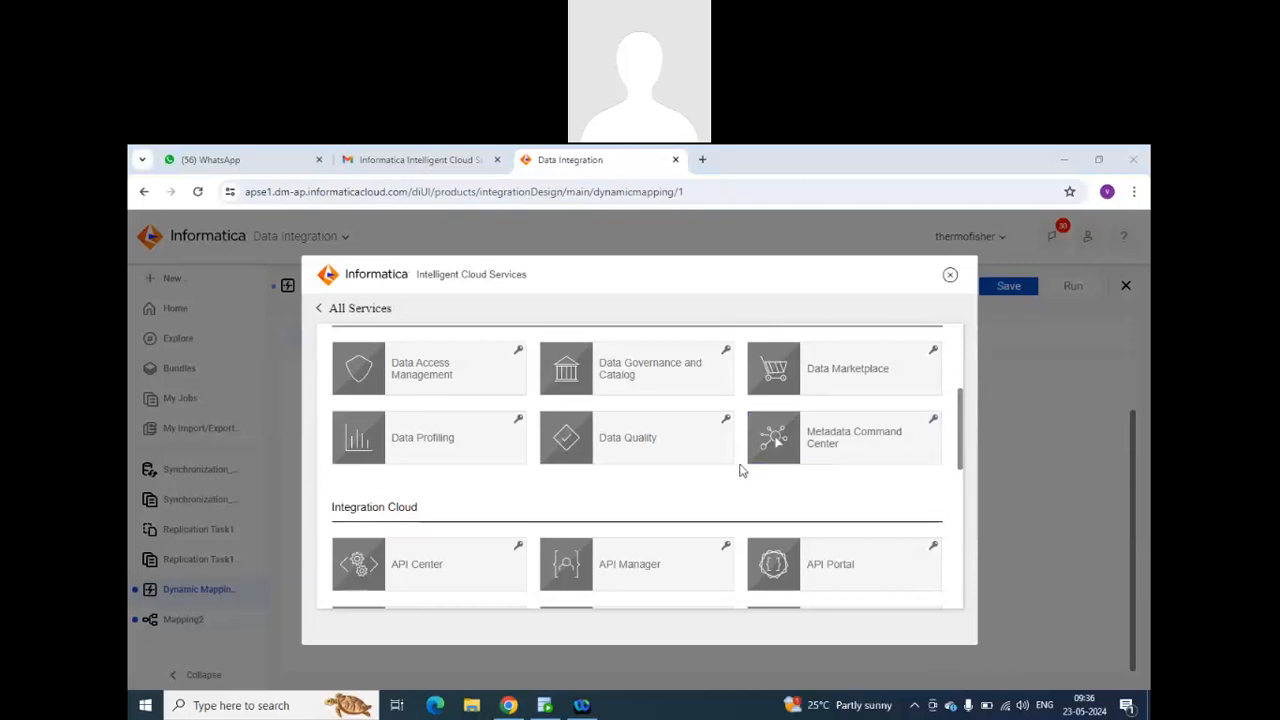
{"action": "scroll", "coordinate": [740, 470], "scroll_direction": "up", "scroll_amount": 3}
{"action": "scroll", "coordinate": [740, 470], "scroll_direction": "down", "scroll_amount": 8}
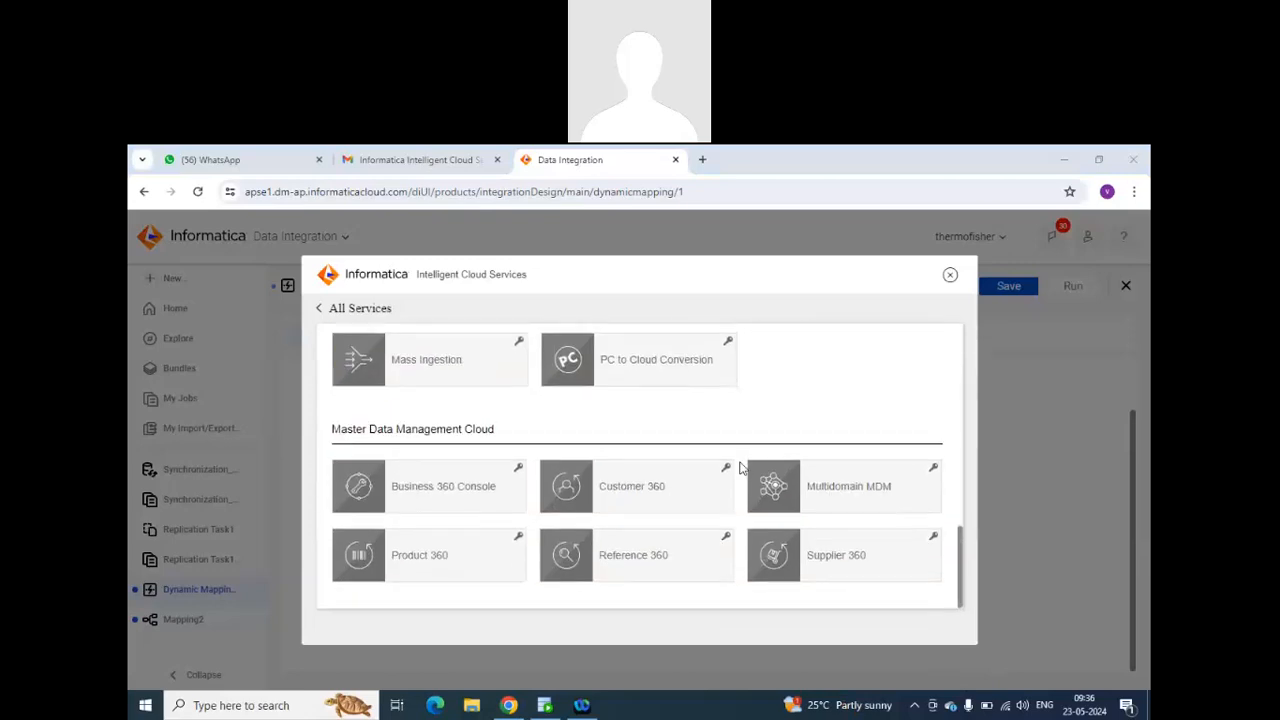
{"action": "scroll", "coordinate": [740, 467], "scroll_direction": "up", "scroll_amount": 10}
{"action": "scroll", "coordinate": [740, 467], "scroll_direction": "down", "scroll_amount": 6}
{"action": "scroll", "coordinate": [744, 467], "scroll_direction": "up", "scroll_amount": 4}
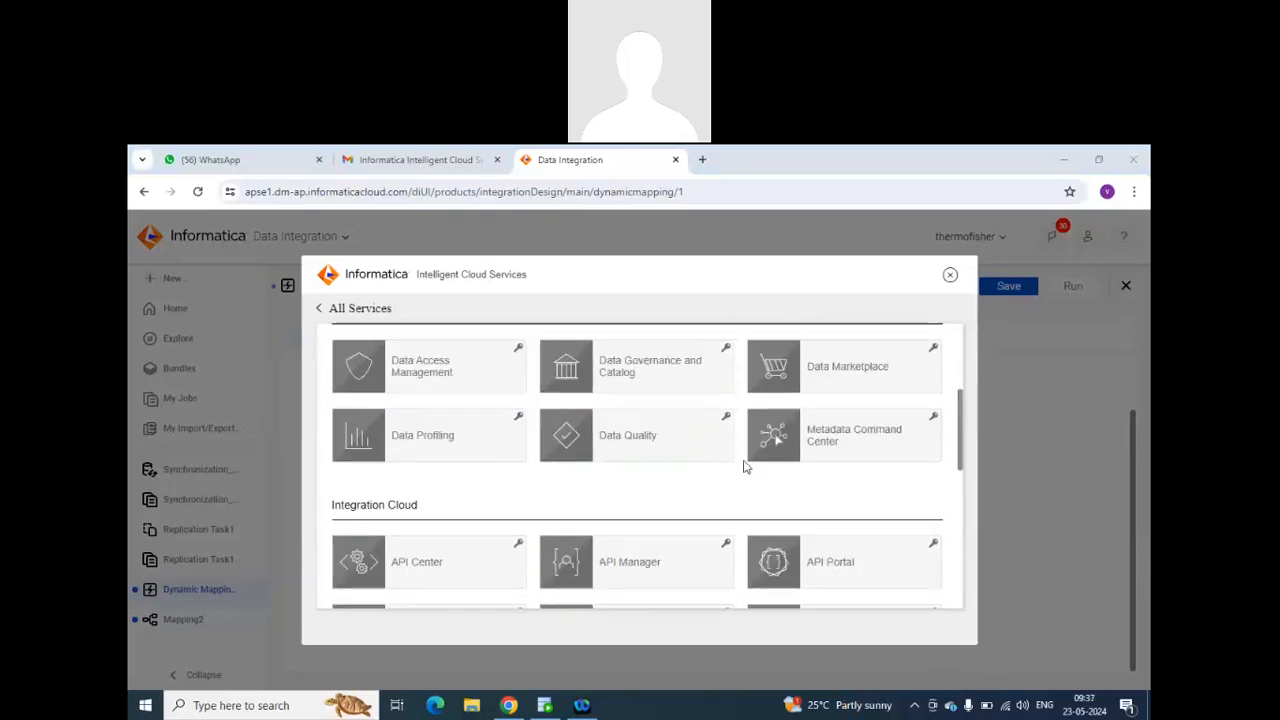
{"action": "scroll", "coordinate": [744, 467], "scroll_direction": "up", "scroll_amount": 4}
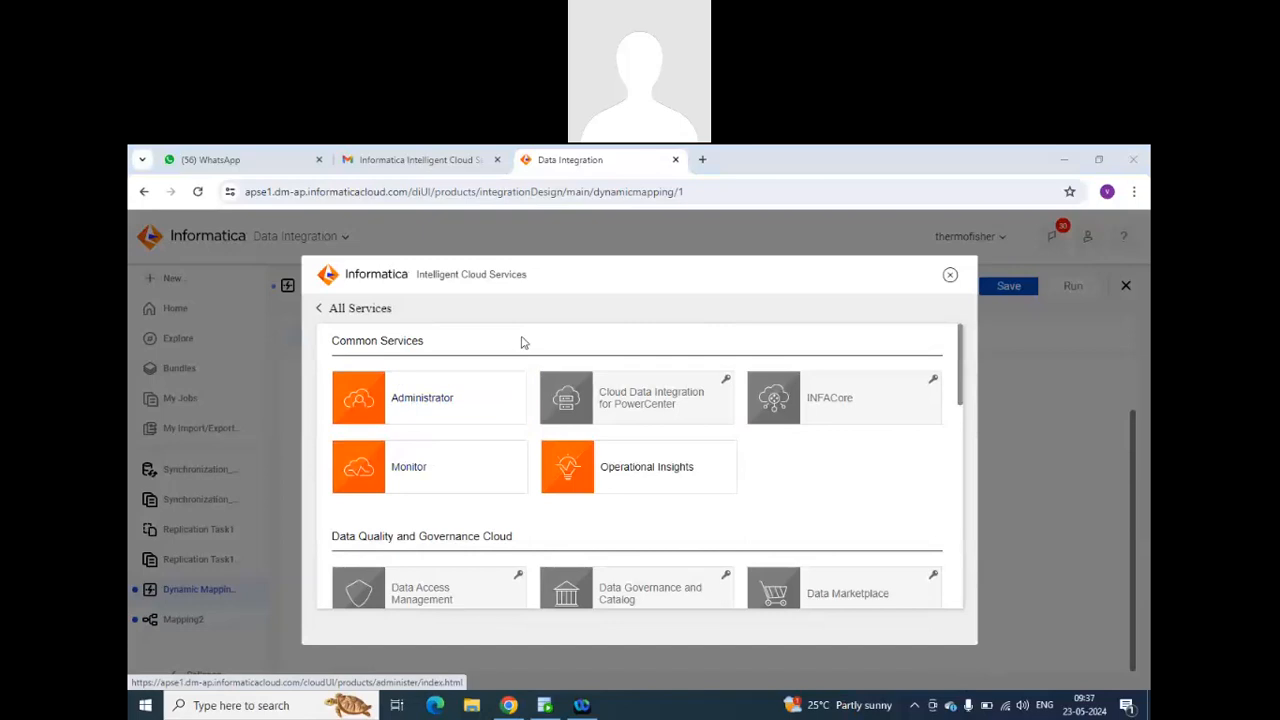
{"action": "left_click", "coordinate": [322, 308]}
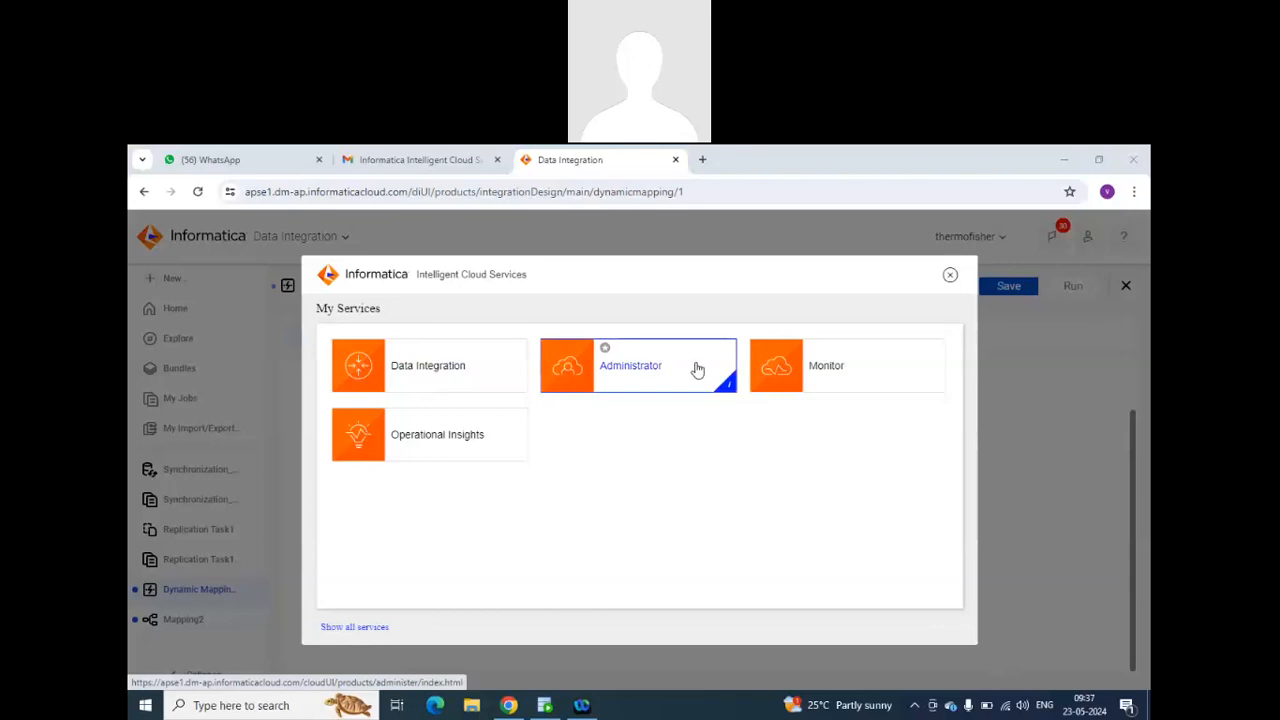
{"action": "left_click", "coordinate": [950, 276]}
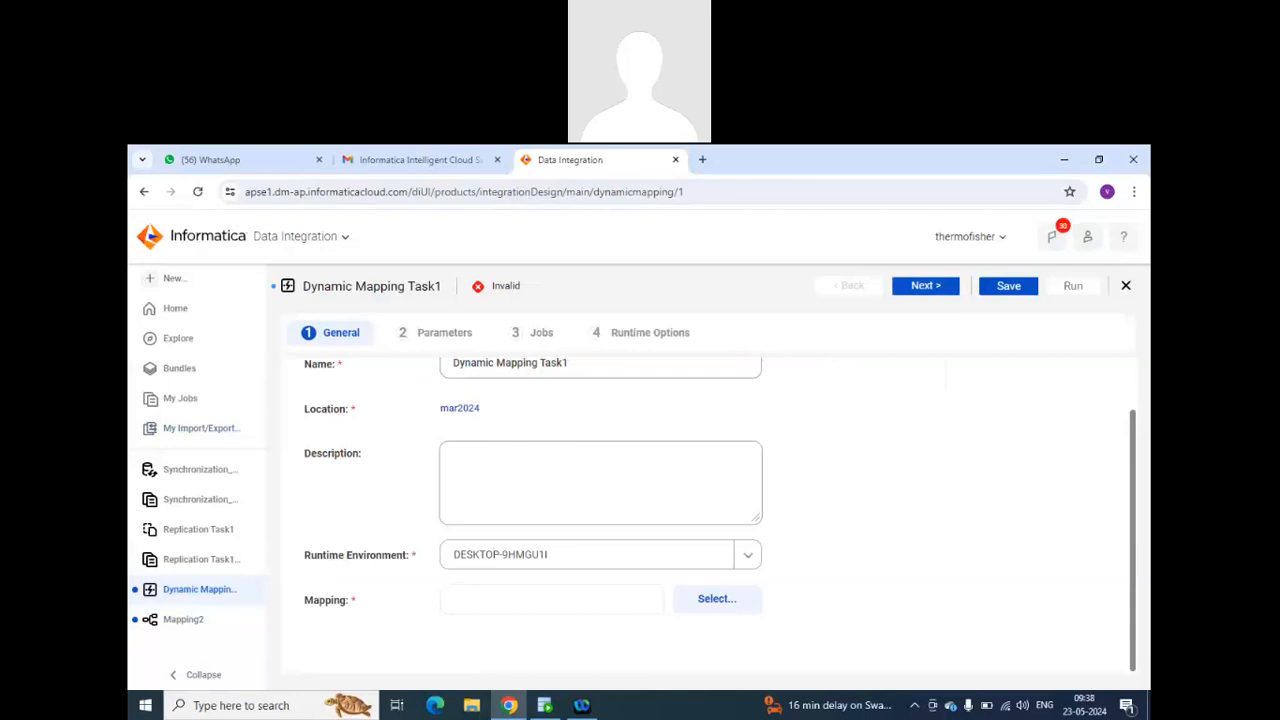
Switch to WhatsApp Web and open the bellard.org JSLinux link shared in the March 2024 batch chat.
{"action": "mouse_move", "coordinate": [509, 705]}
{"action": "left_click", "coordinate": [236, 162]}
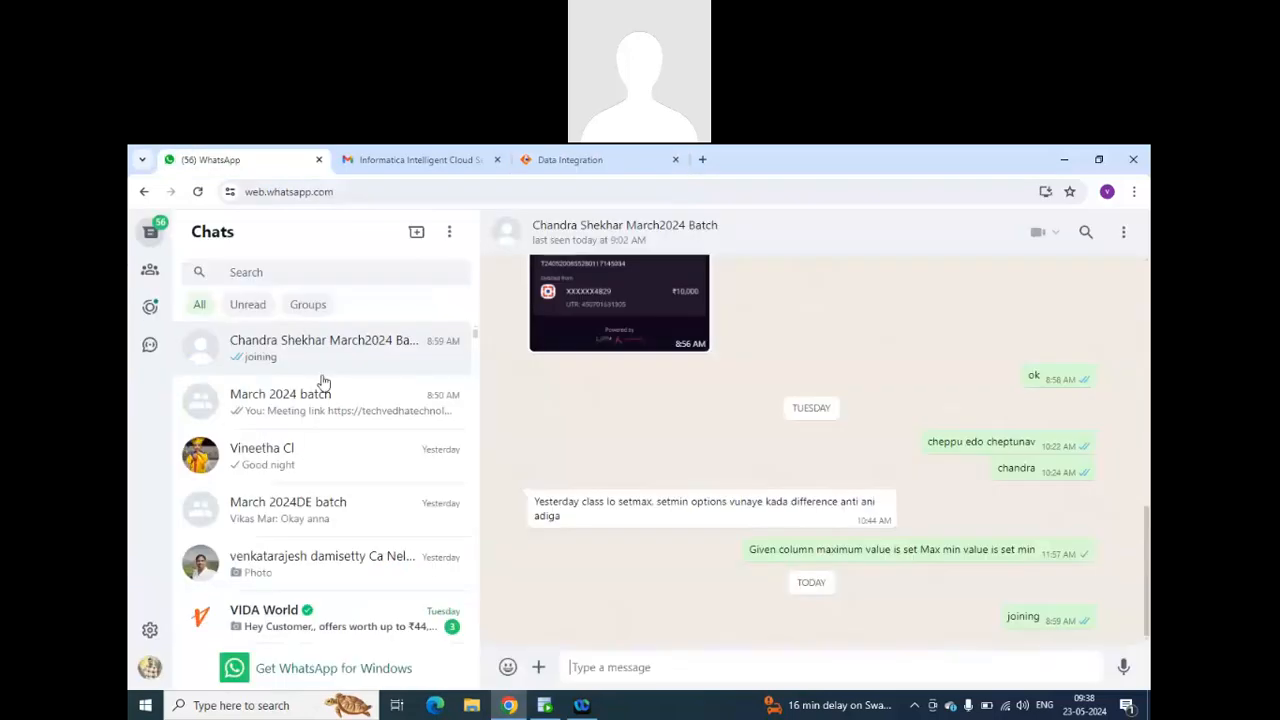
{"action": "left_click", "coordinate": [346, 420]}
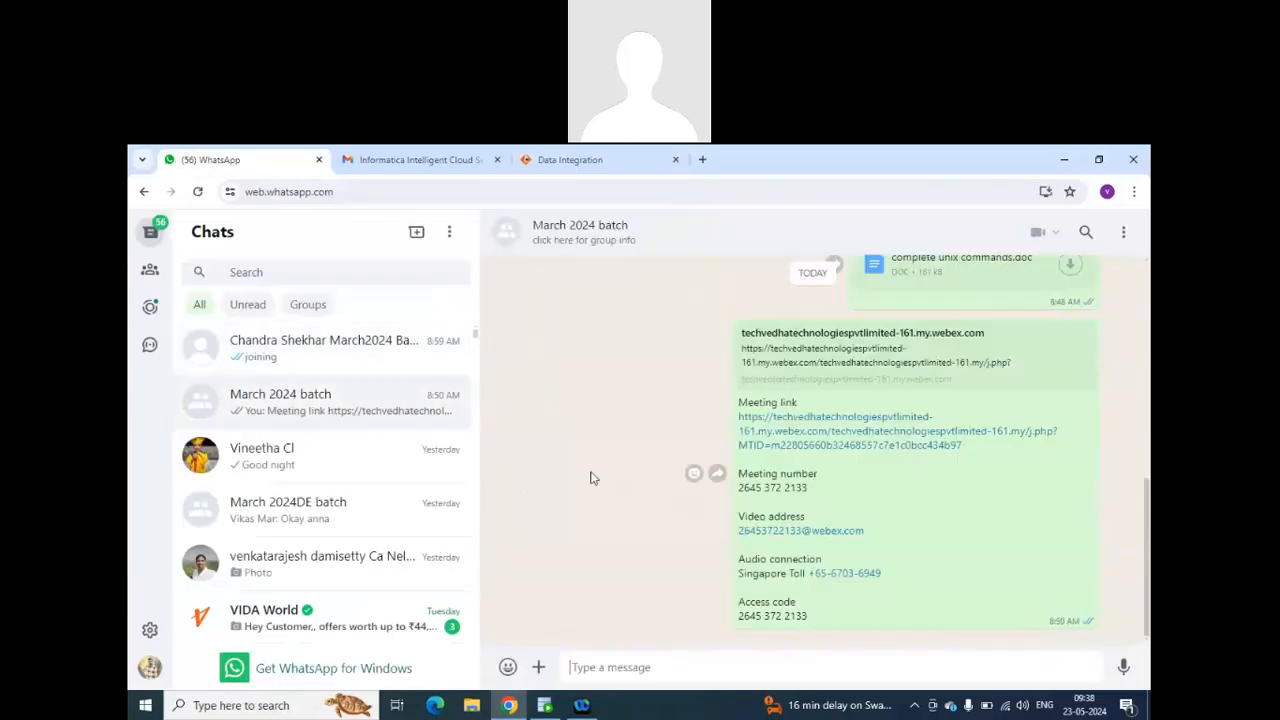
{"action": "scroll", "coordinate": [606, 474], "scroll_direction": "up", "scroll_amount": 3}
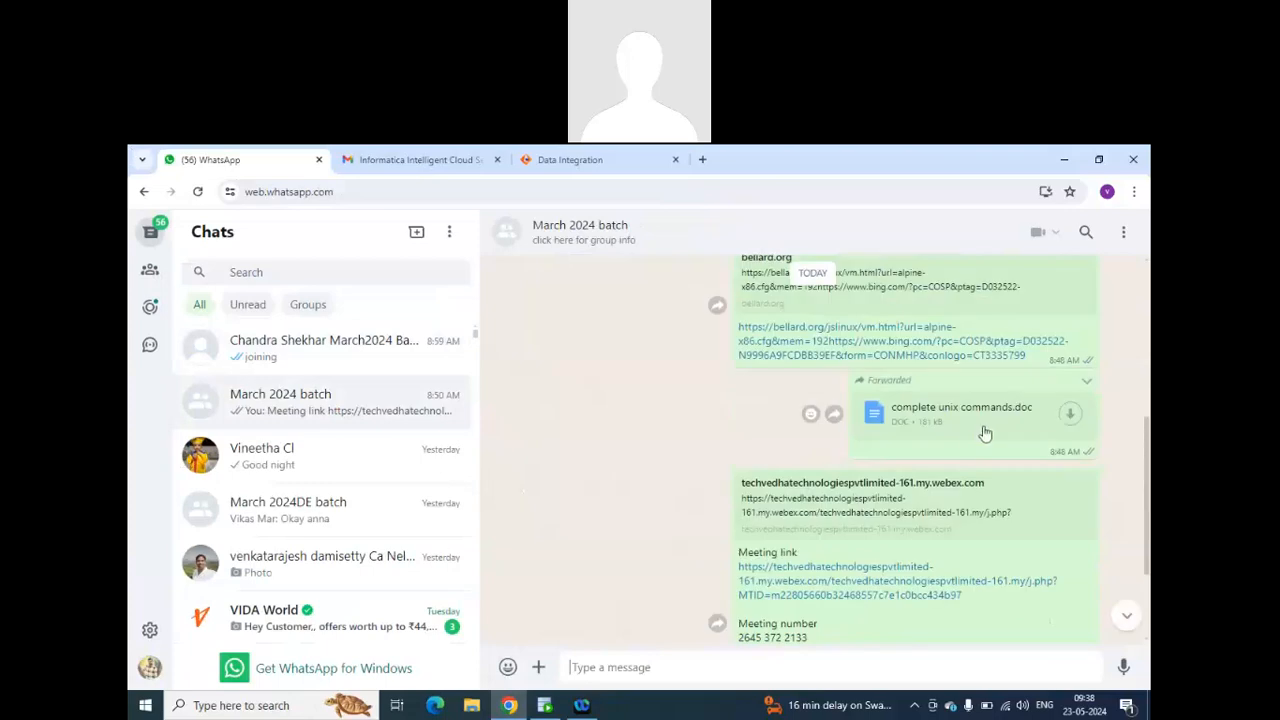
{"action": "left_click", "coordinate": [851, 366]}
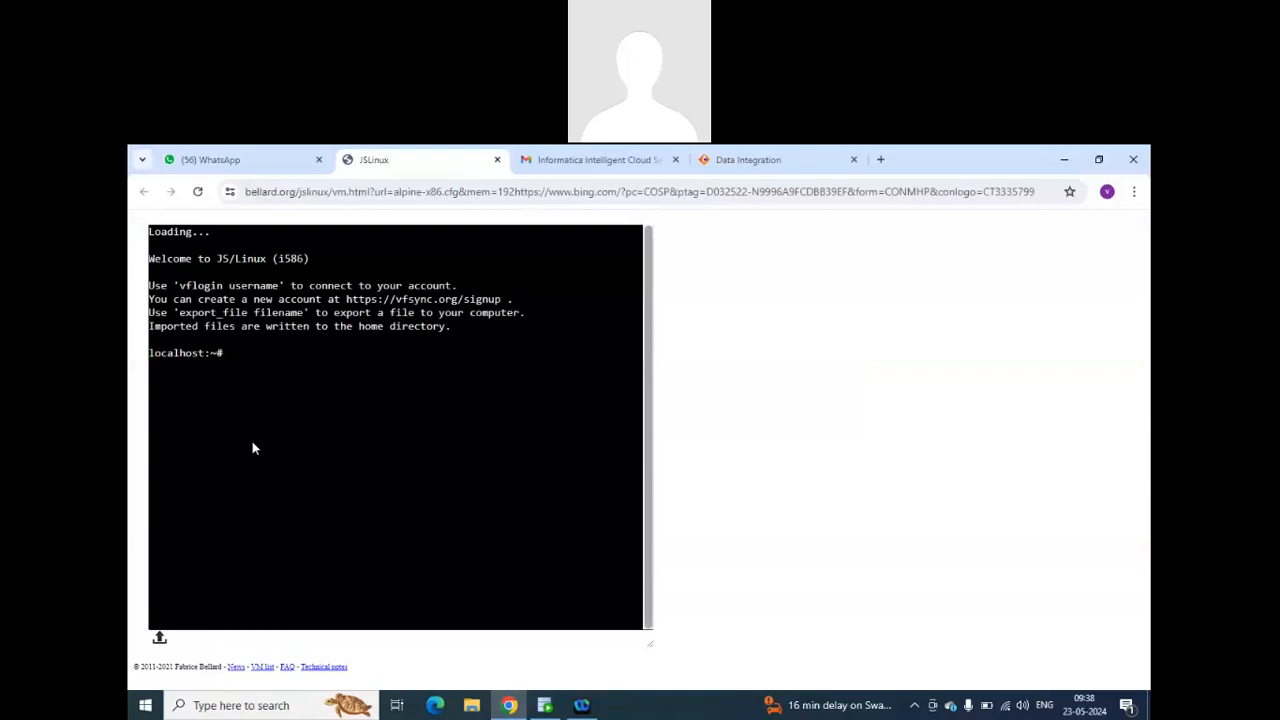
List the JSLinux home directory with ls and upload employee_tgt.json from the Downloads folder.
{"action": "type", "text": "ls"}
{"action": "key", "text": "Return"}
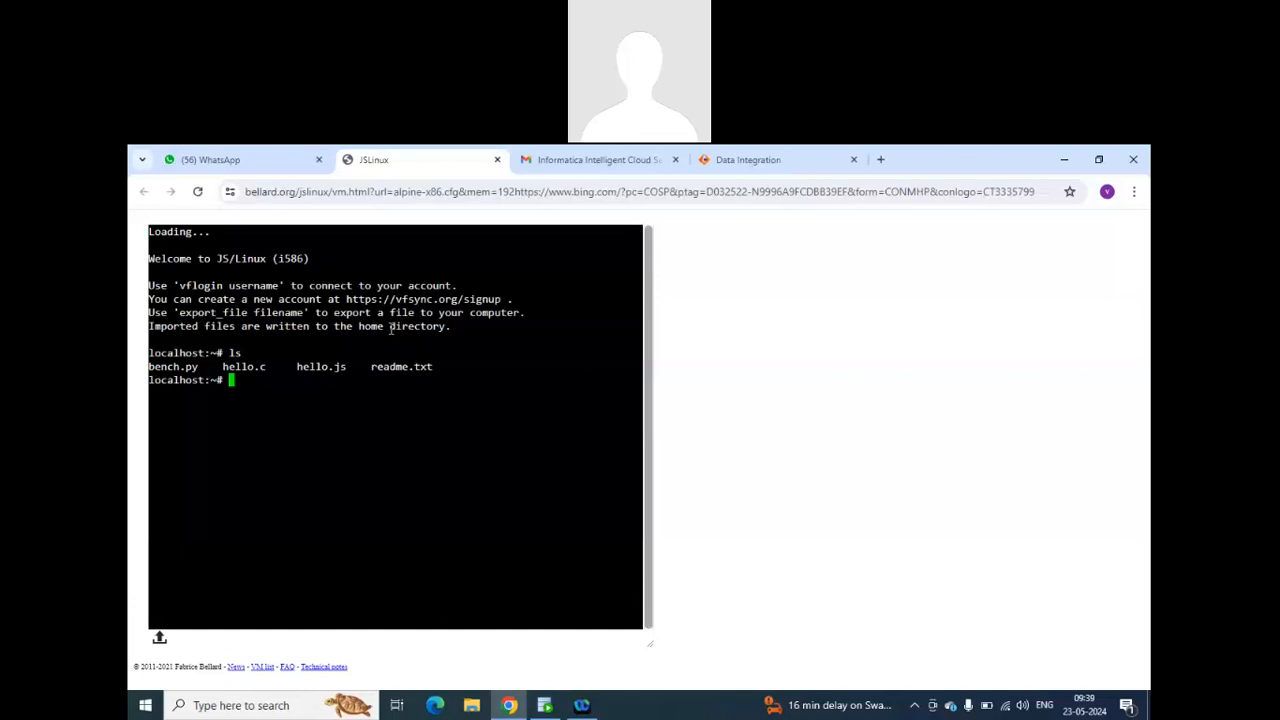
{"action": "left_click", "coordinate": [159, 637]}
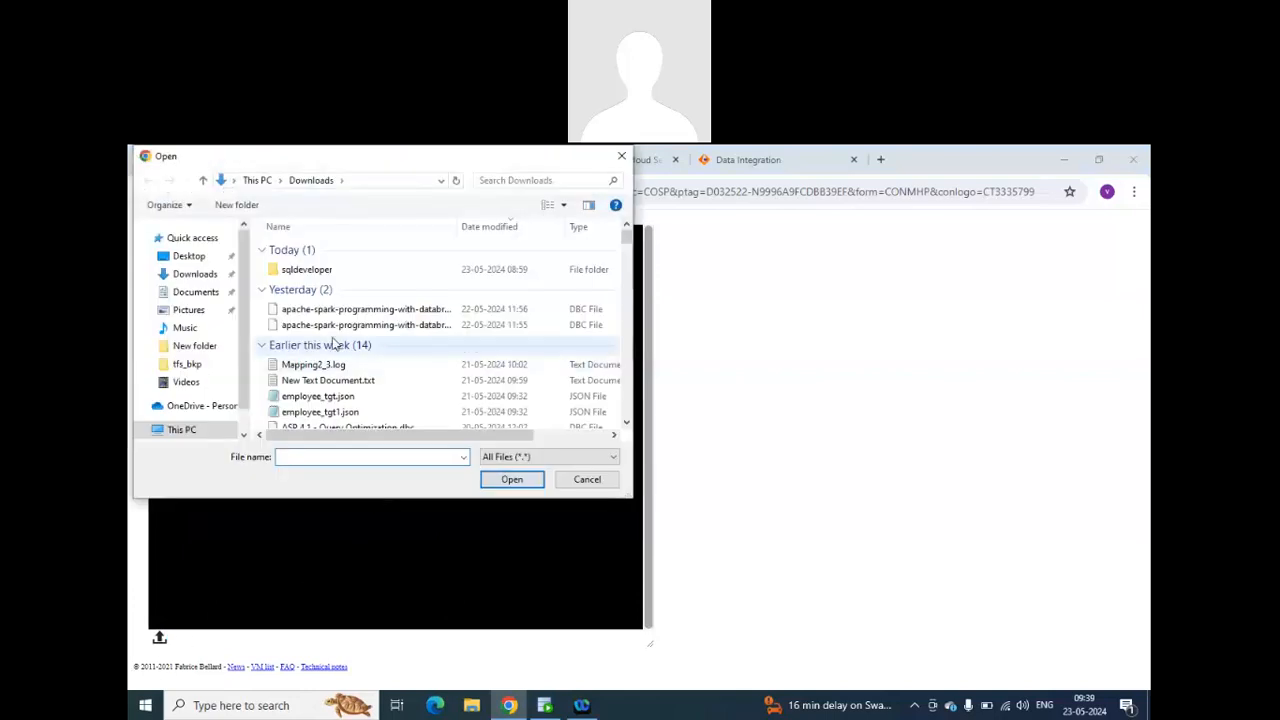
{"action": "left_click", "coordinate": [345, 396]}
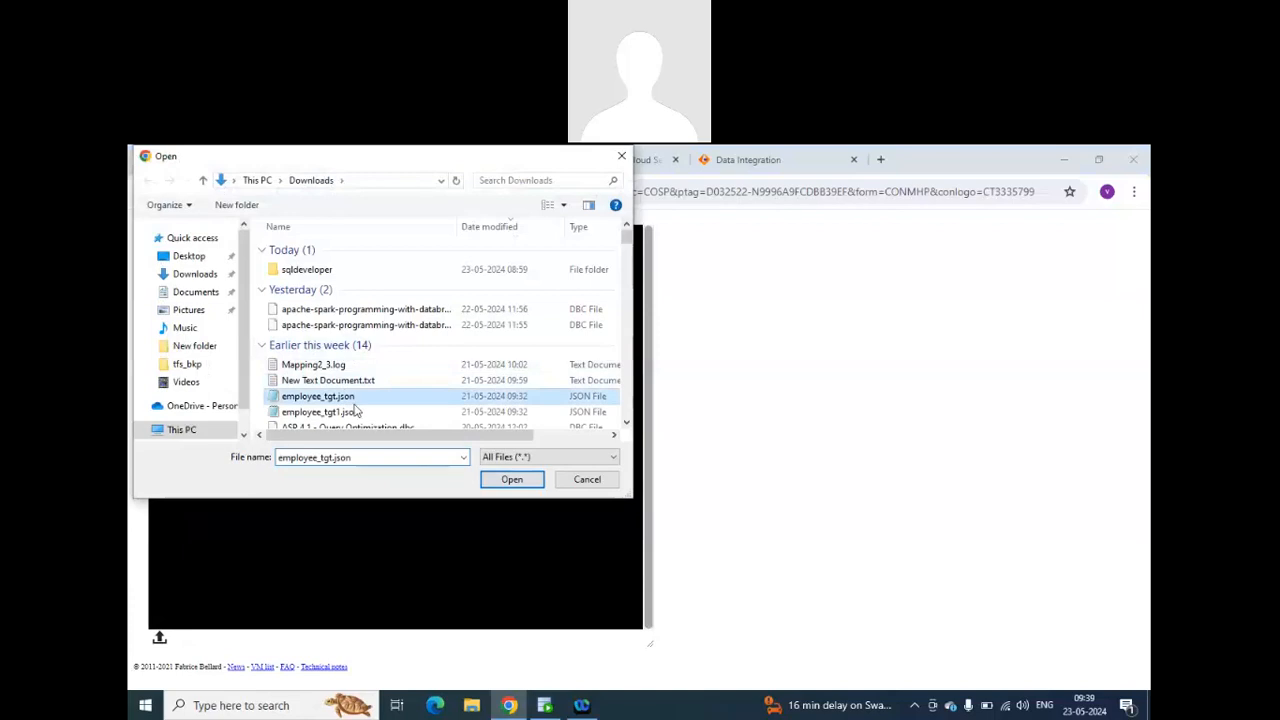
{"action": "left_click", "coordinate": [511, 479]}
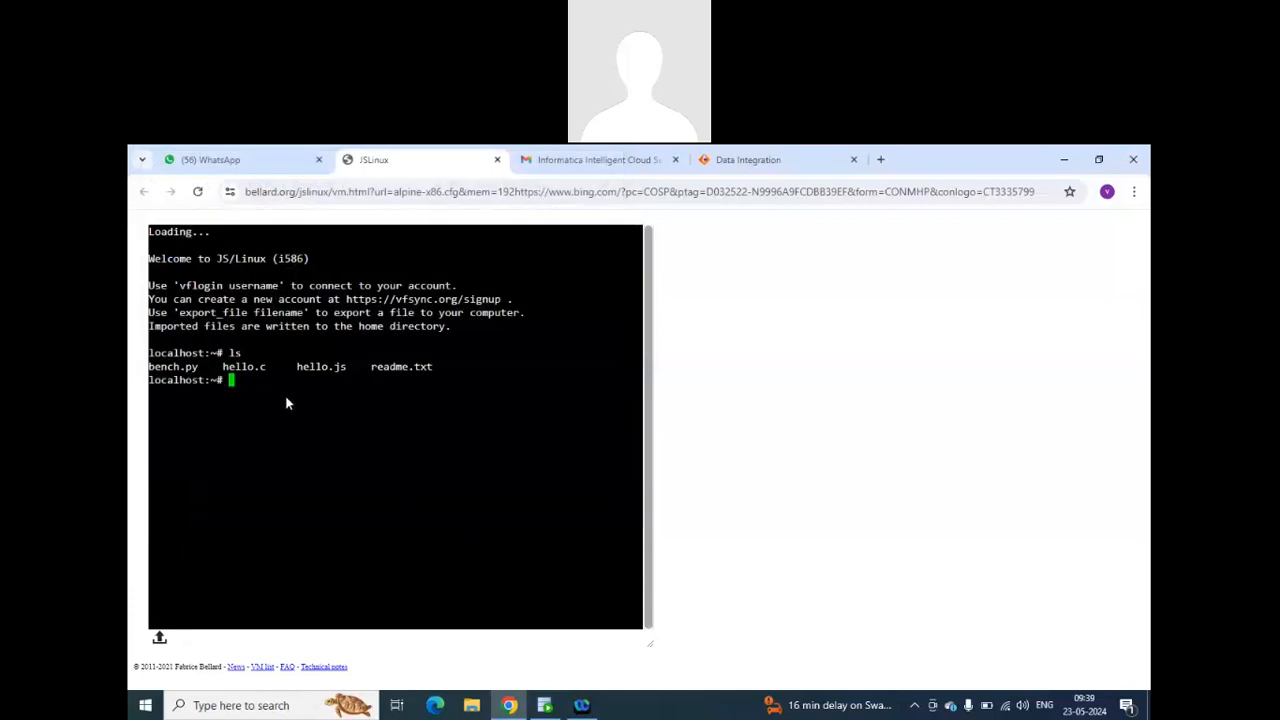
Check the home directory for the uploaded file with ls, and get the detailed time-sorted listing with ls -lrt.
{"action": "type", "text": "ls"}
{"action": "key", "text": "Return"}
{"action": "left_click_drag", "start_coordinate": [256, 407], "coordinate": [150, 408]}
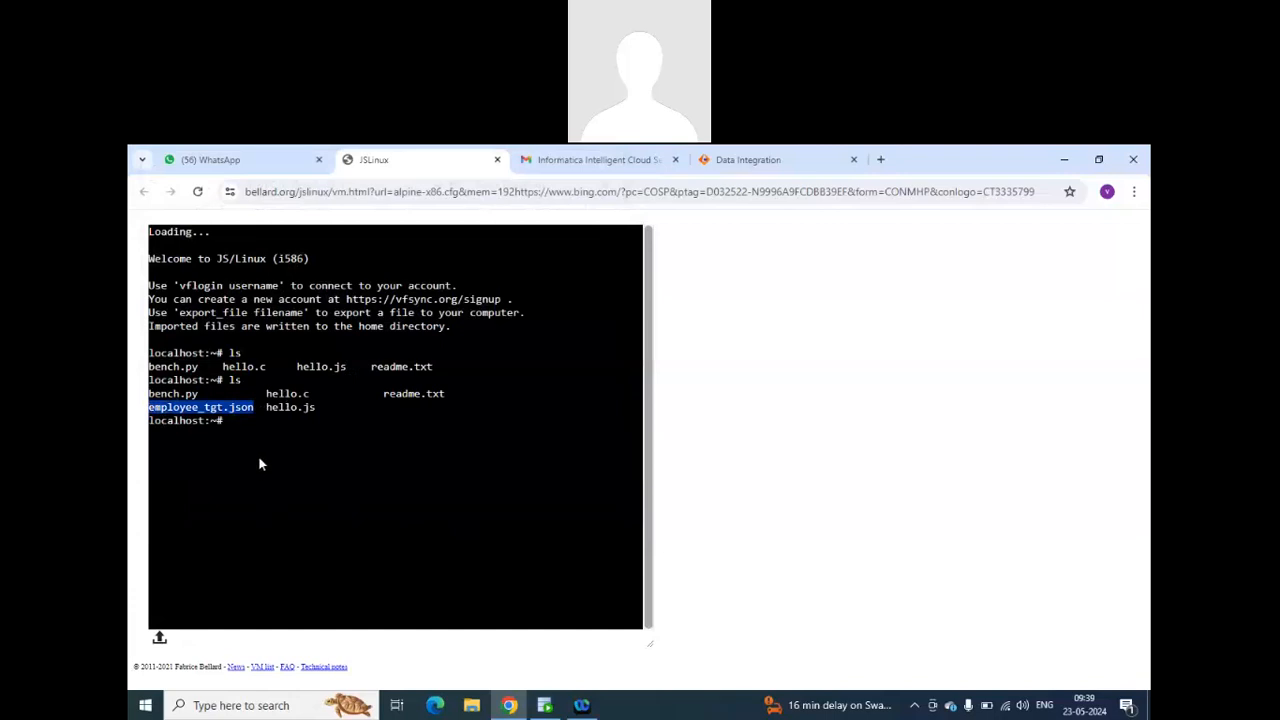
{"action": "left_click", "coordinate": [251, 418]}
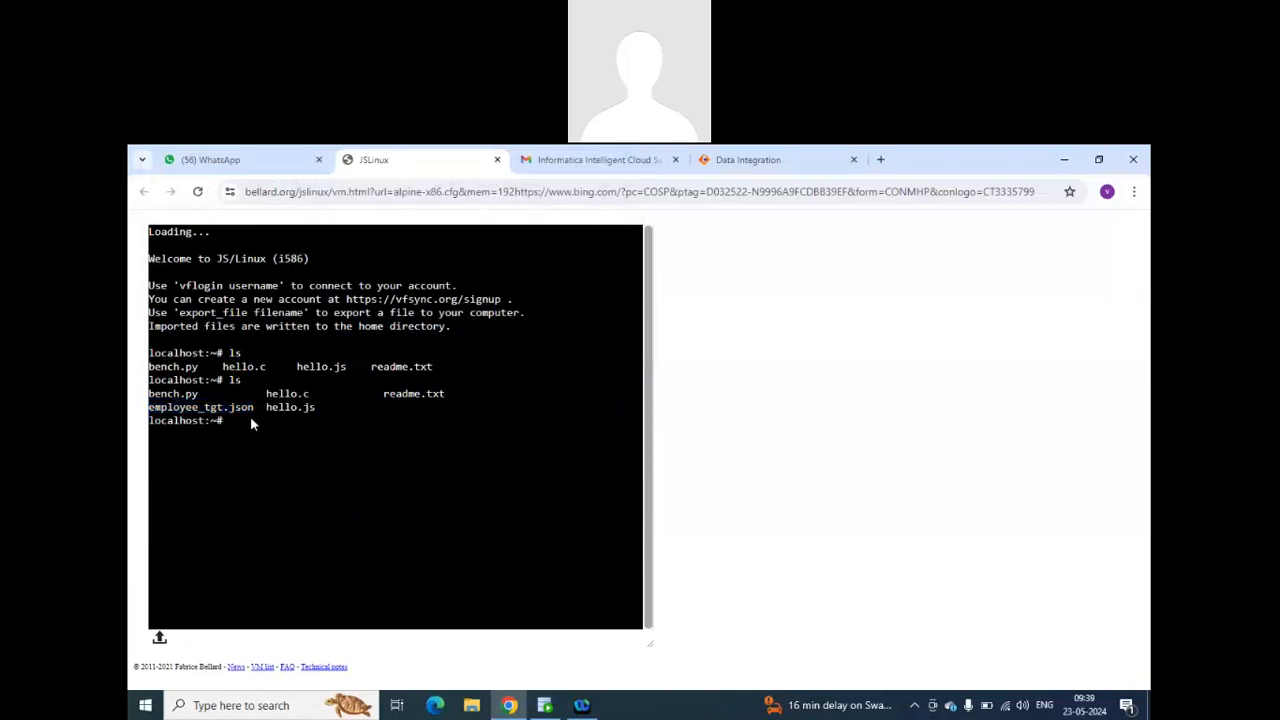
{"action": "type", "text": "ls -"}
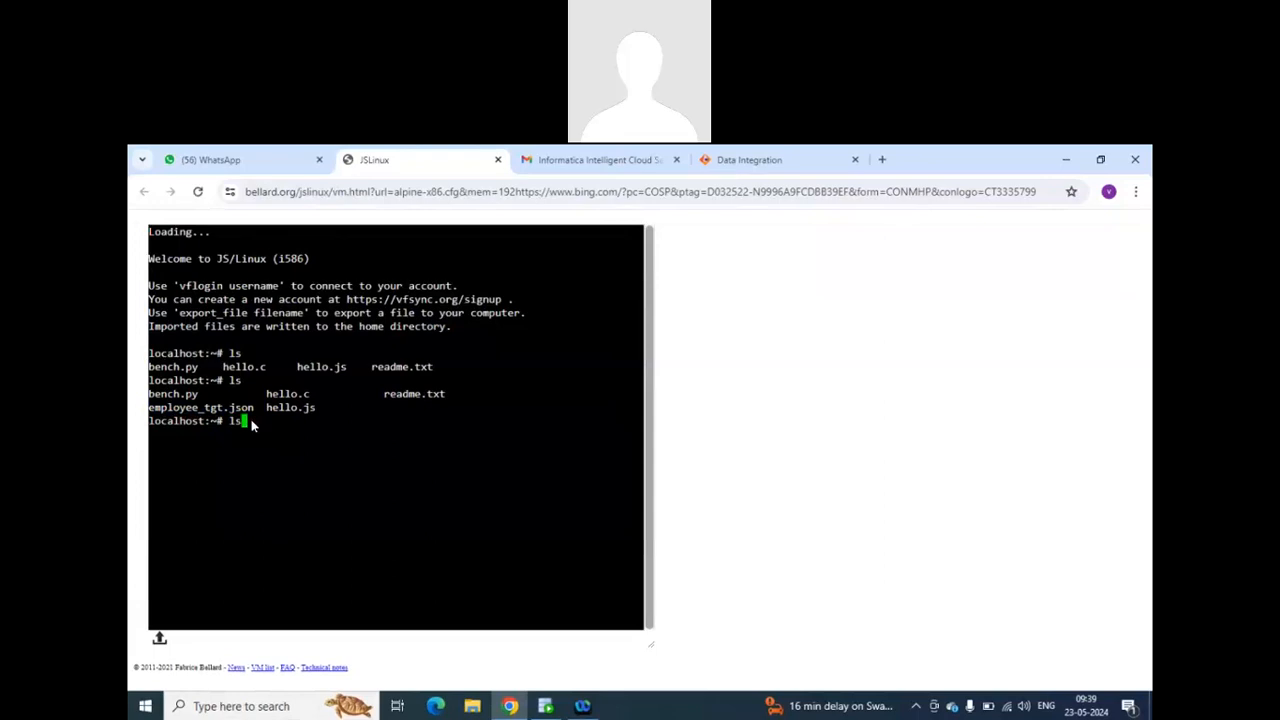
{"action": "type", "text": "lrt"}
{"action": "key", "text": "Return"}
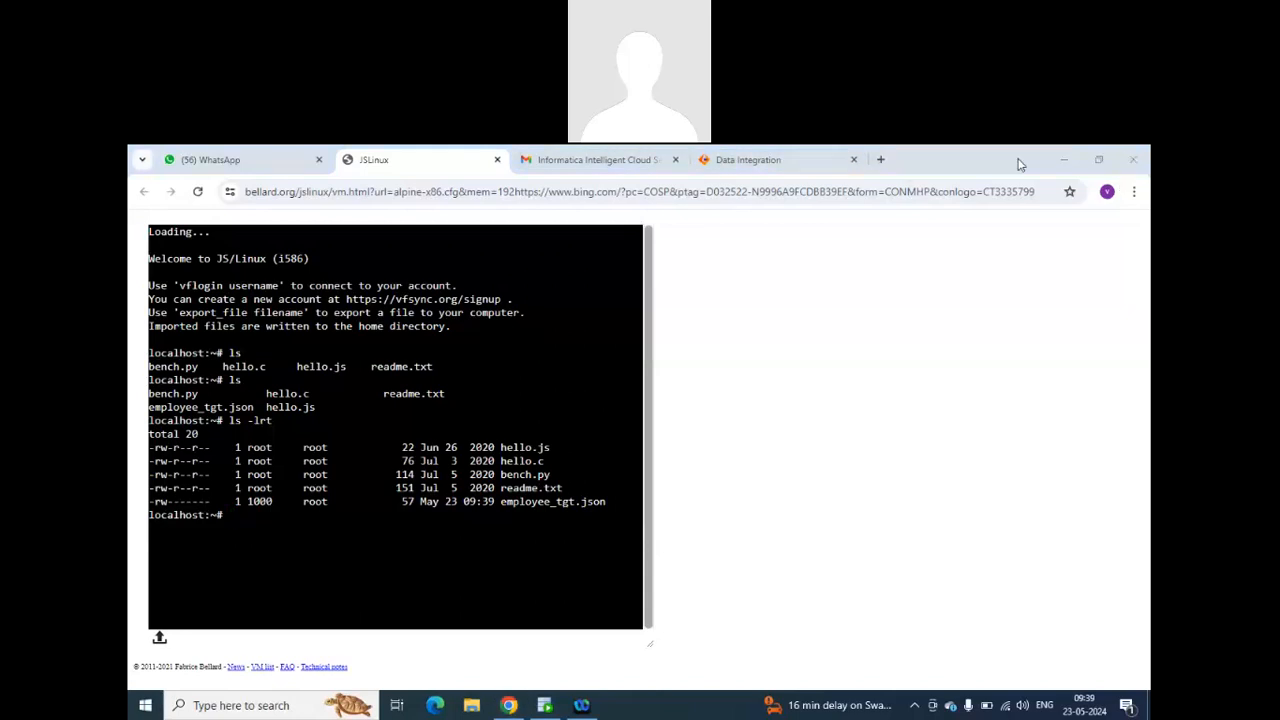
Search the web for winscp in a new browser tab and open the WinSCP downloads page.
{"action": "left_click", "coordinate": [881, 162]}
{"action": "type", "text": "w"}
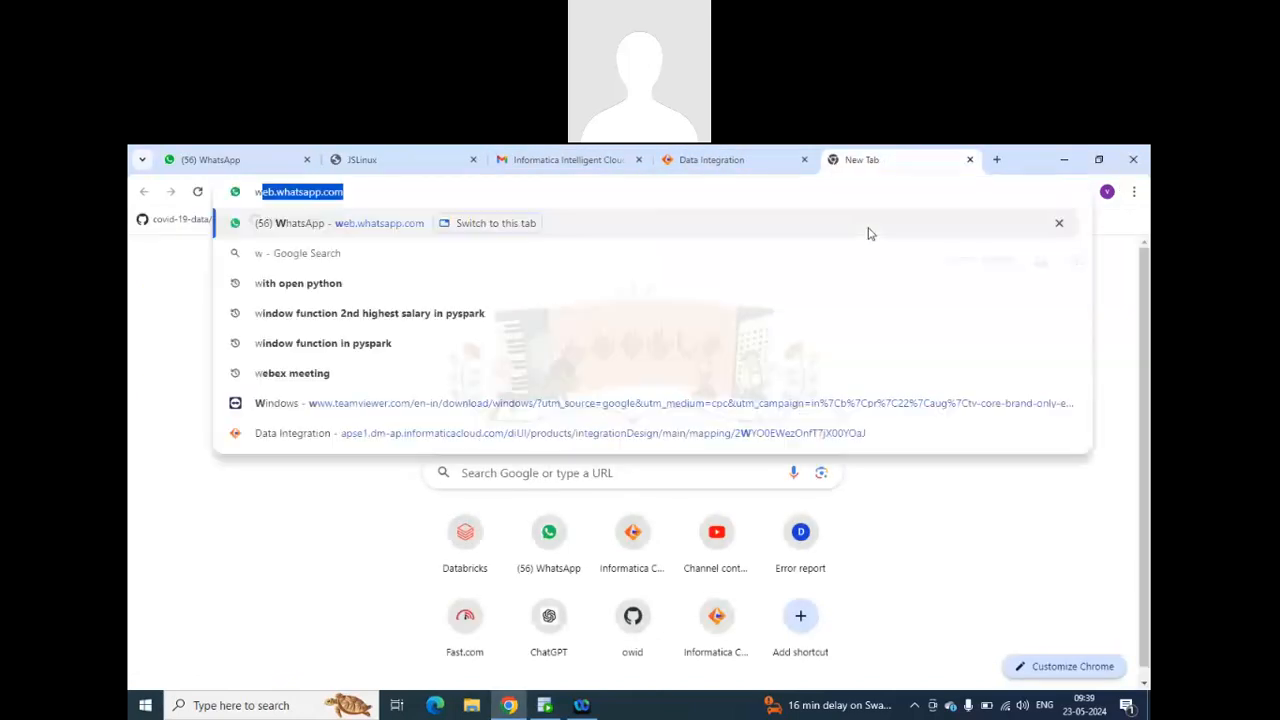
{"action": "type", "text": "inscp"}
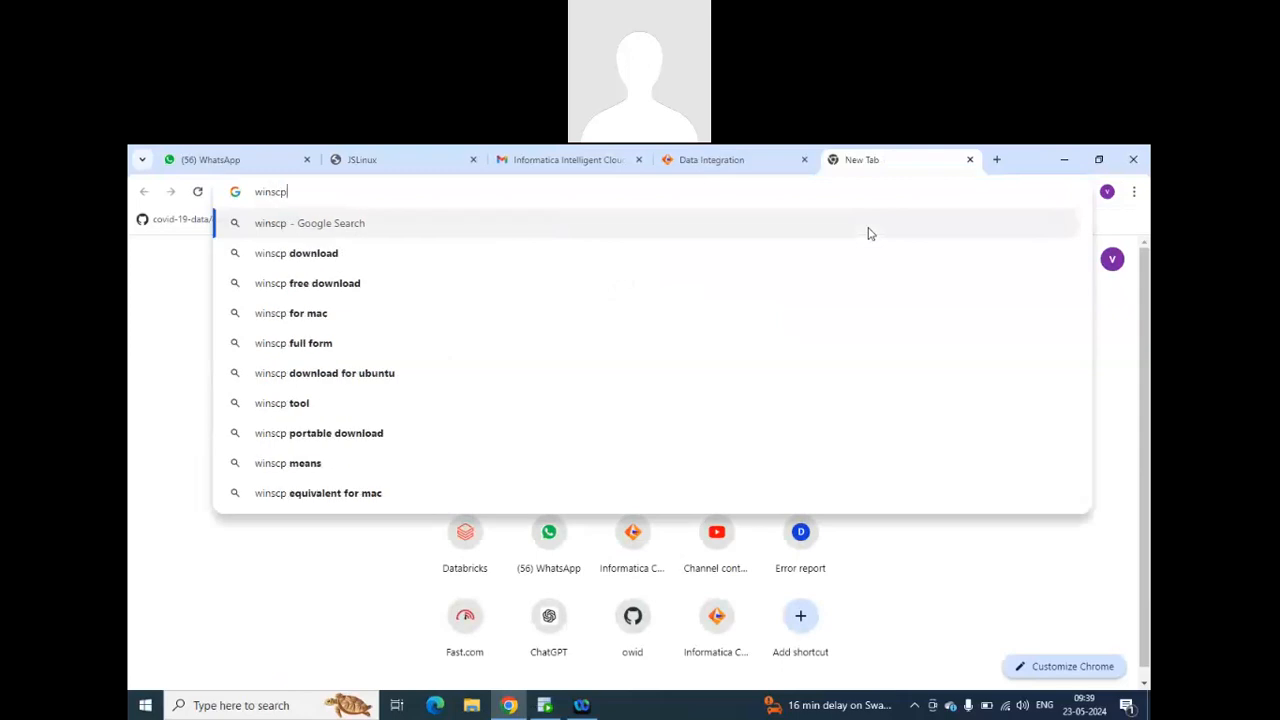
{"action": "key", "text": "Return"}
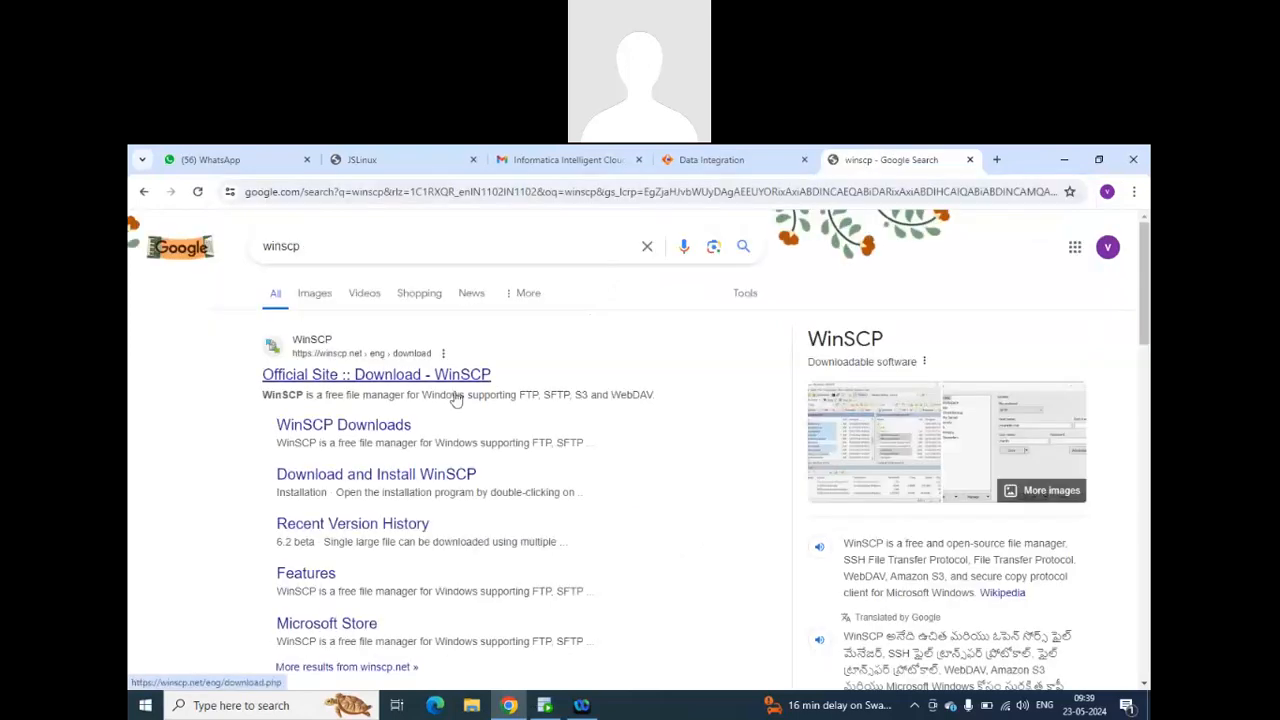
{"action": "left_click", "coordinate": [569, 388]}
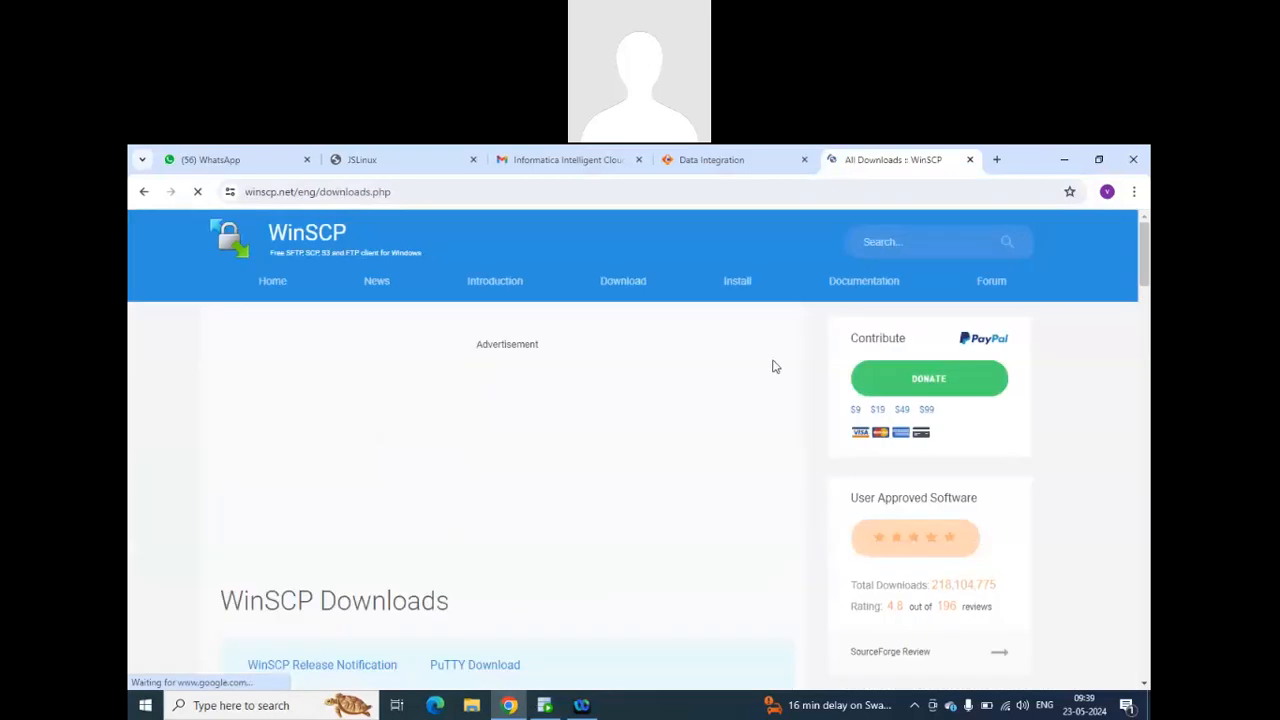
Download the WinSCP 6.3.3 installer and dismiss the advertisement that covers the page.
{"action": "scroll", "coordinate": [540, 463], "scroll_direction": "down", "scroll_amount": 2}
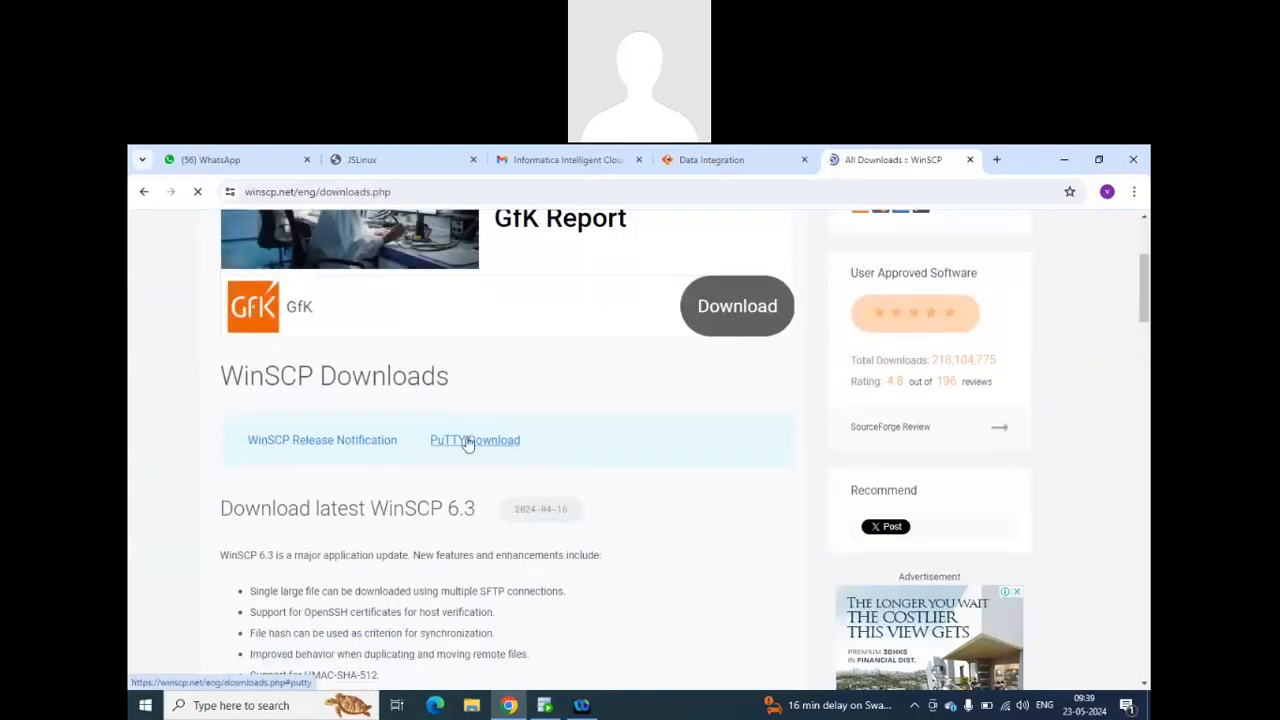
{"action": "scroll", "coordinate": [500, 418], "scroll_direction": "down", "scroll_amount": 2}
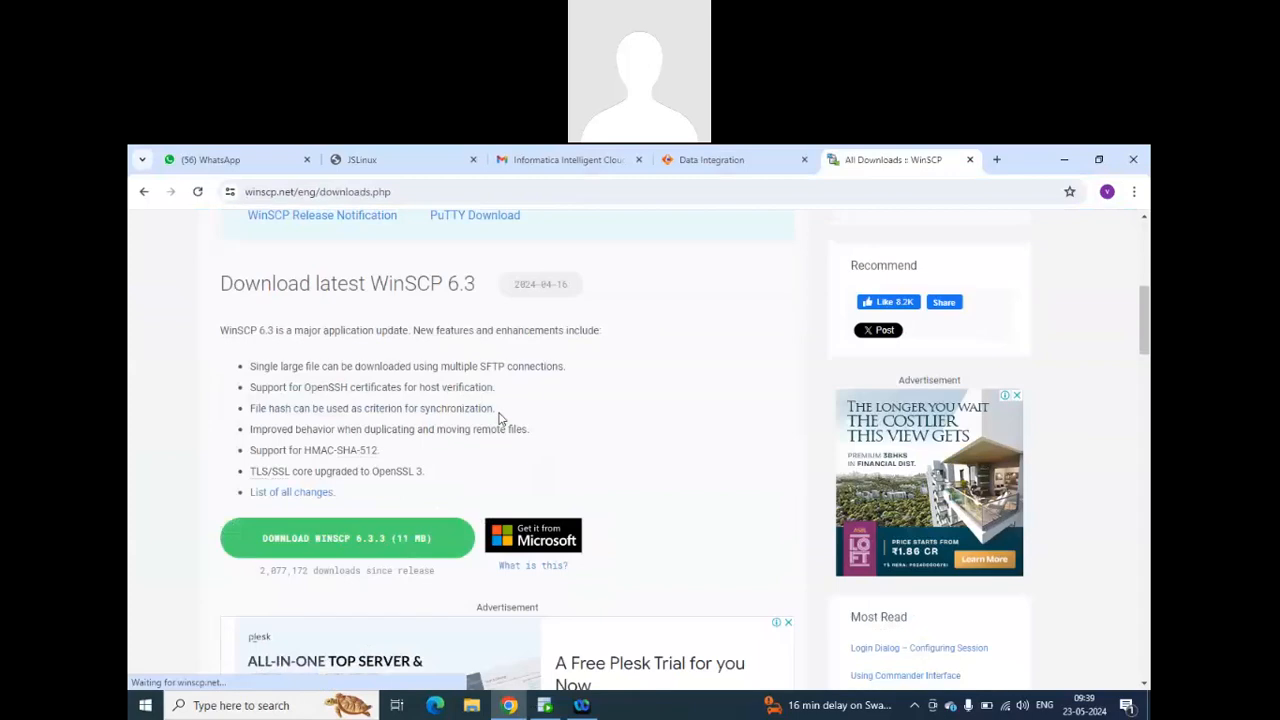
{"action": "left_click", "coordinate": [348, 539]}
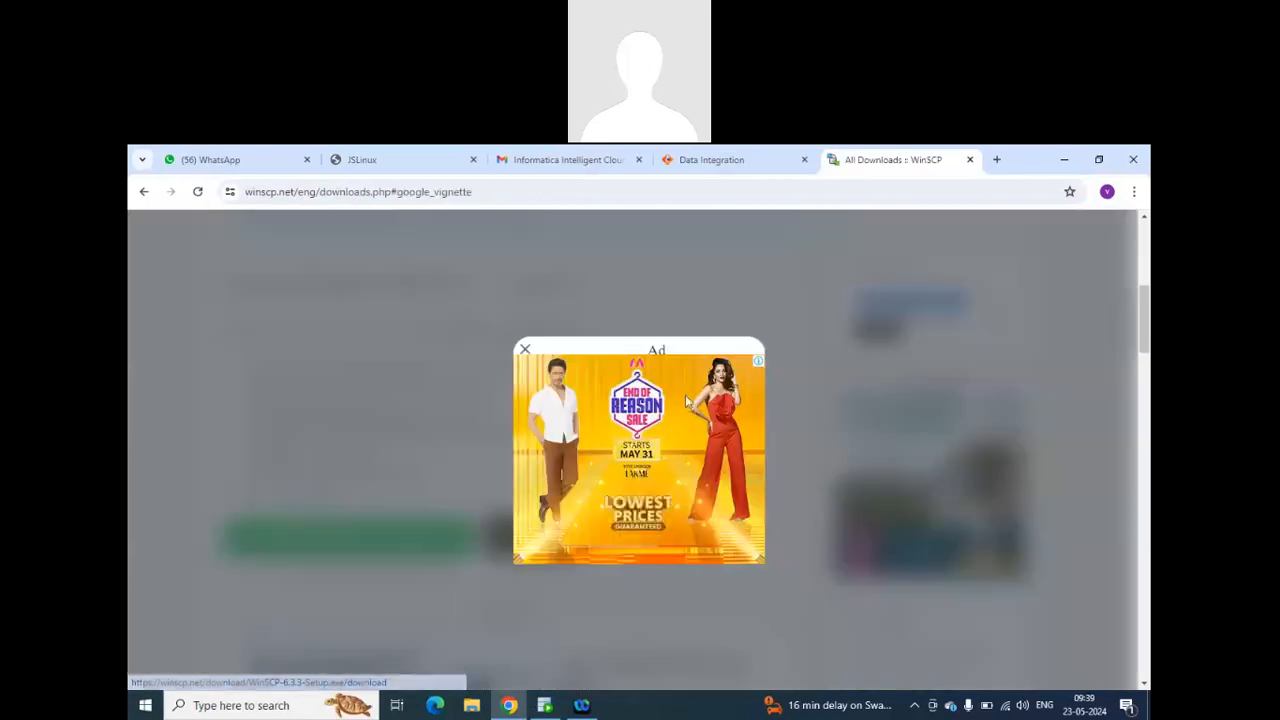
{"action": "left_click", "coordinate": [526, 350]}
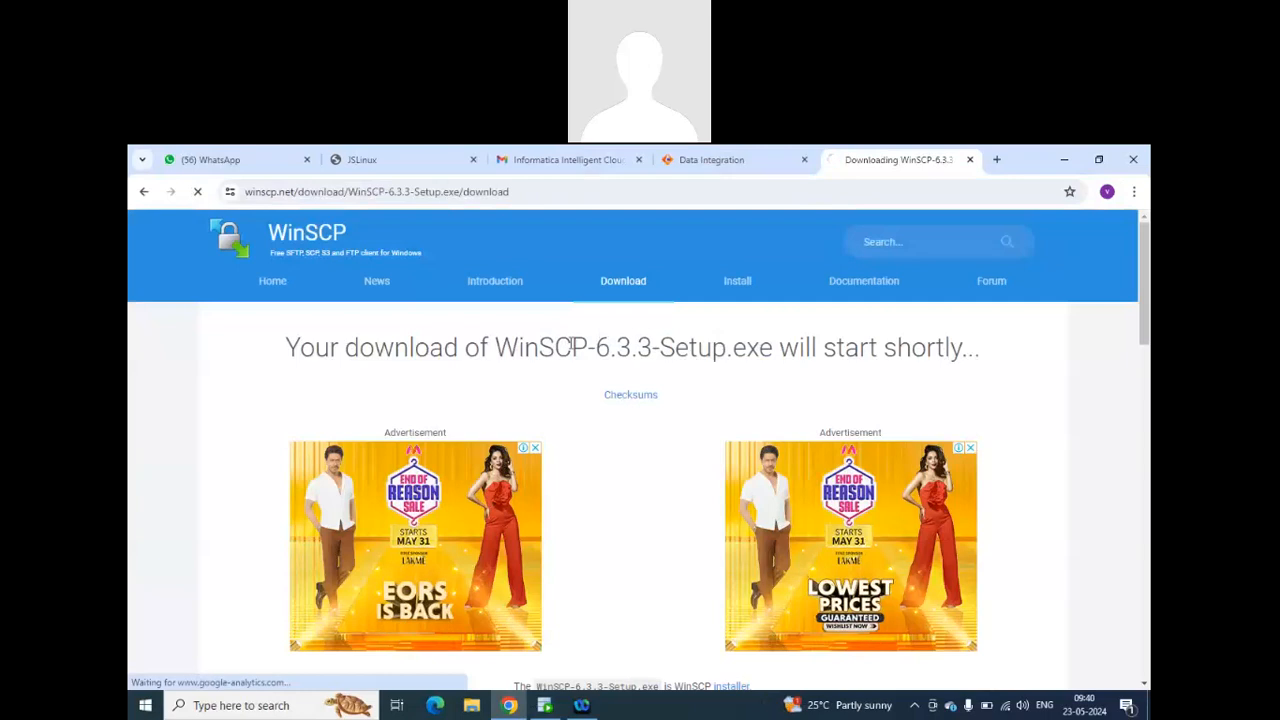
Install WinSCP 6.3.3 for the current user only with the typical setup and Commander interface, and close the web page opened by setup.
{"action": "left_click", "coordinate": [440, 155]}
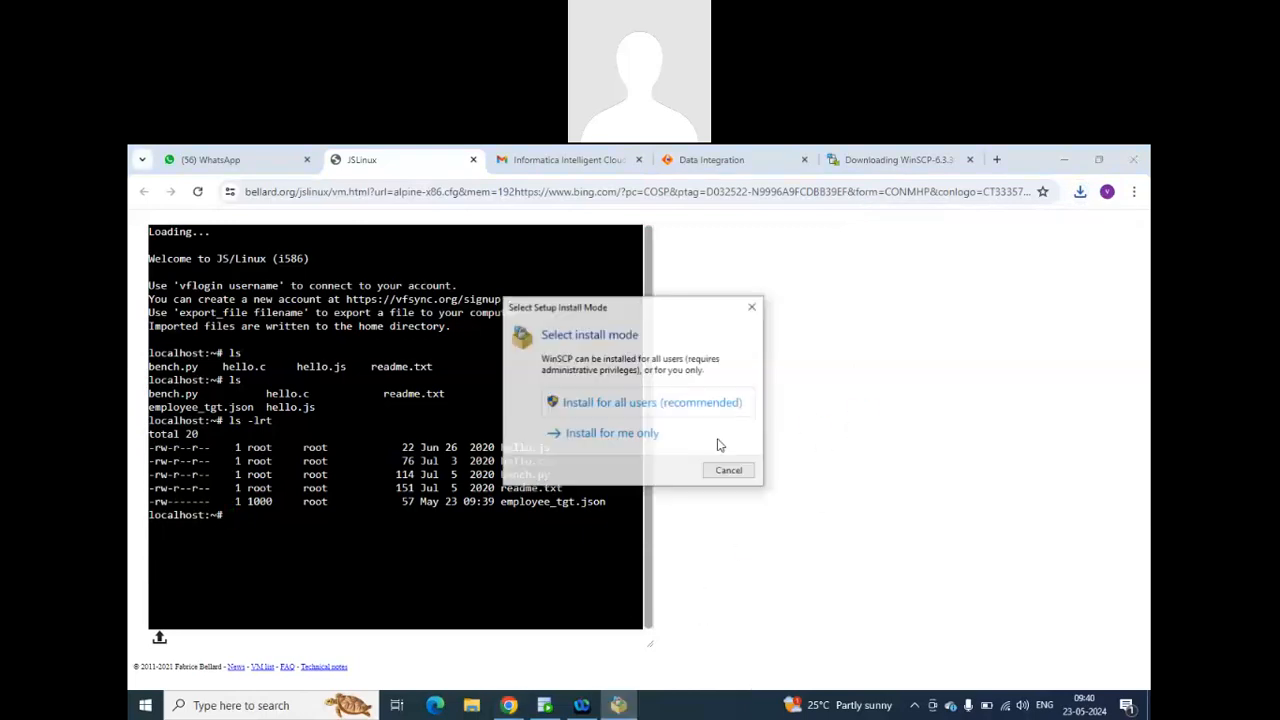
{"action": "left_click", "coordinate": [652, 443]}
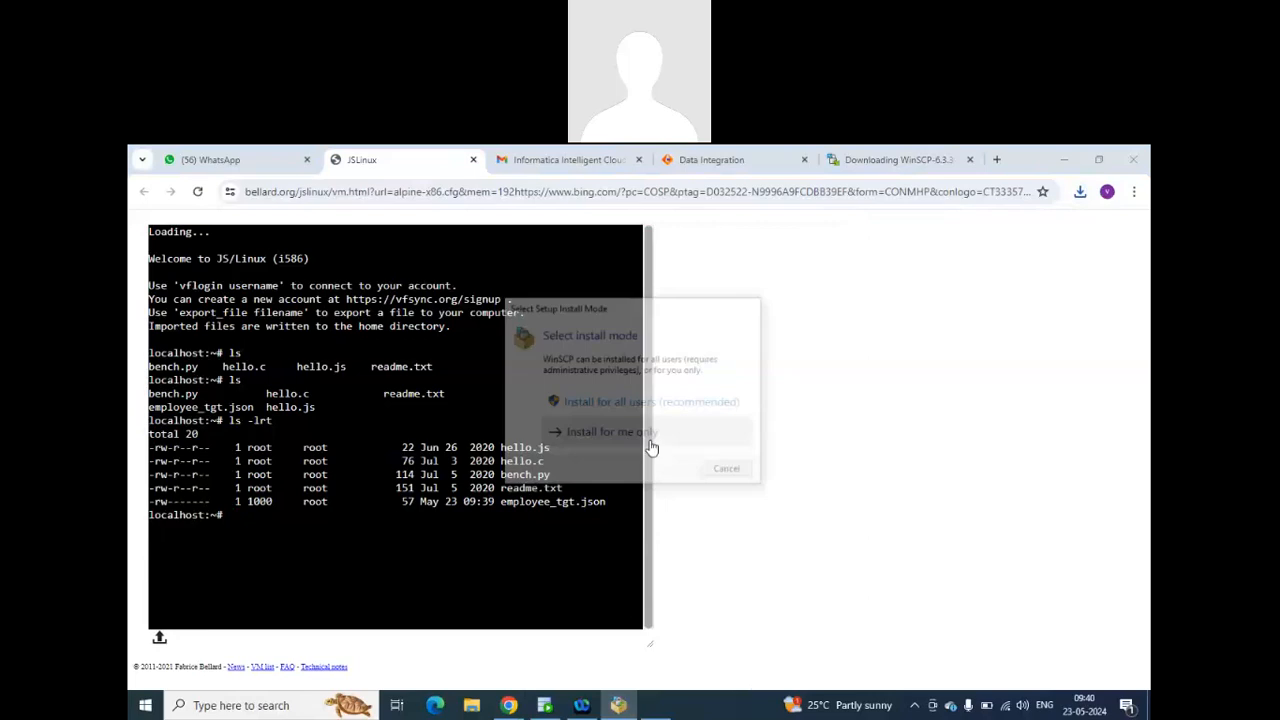
{"action": "left_click", "coordinate": [764, 572]}
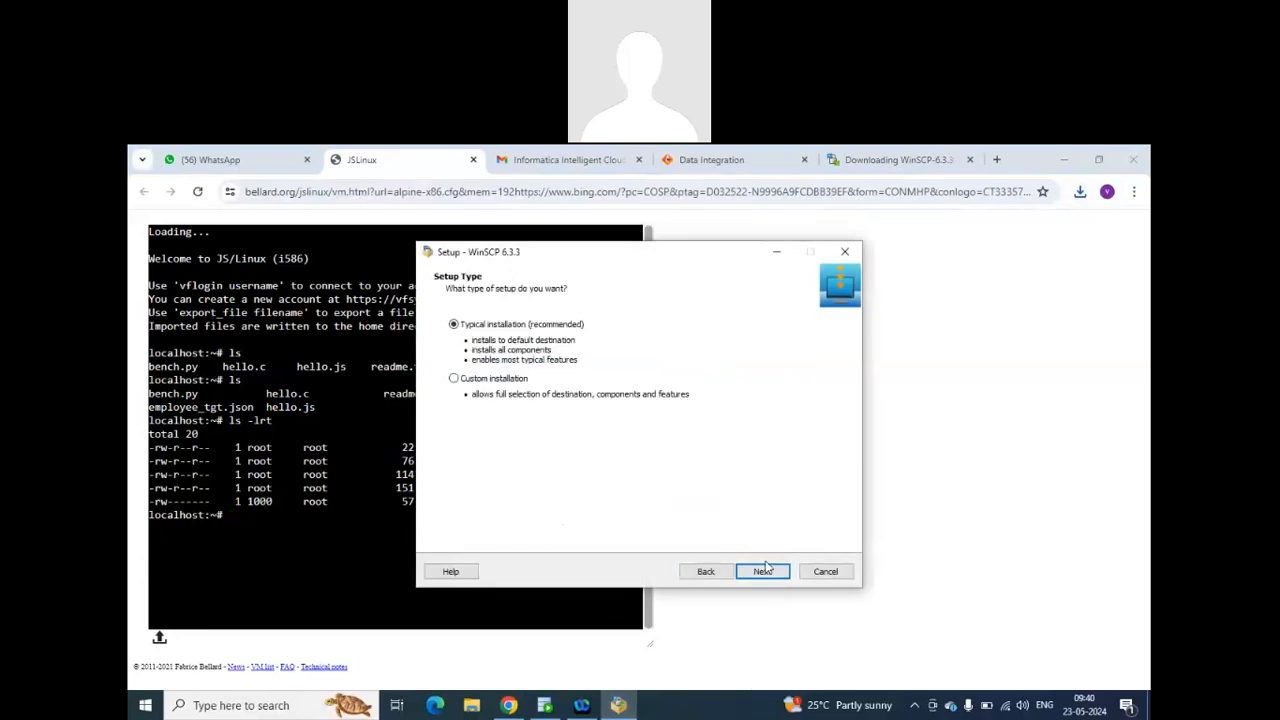
{"action": "left_click", "coordinate": [765, 573]}
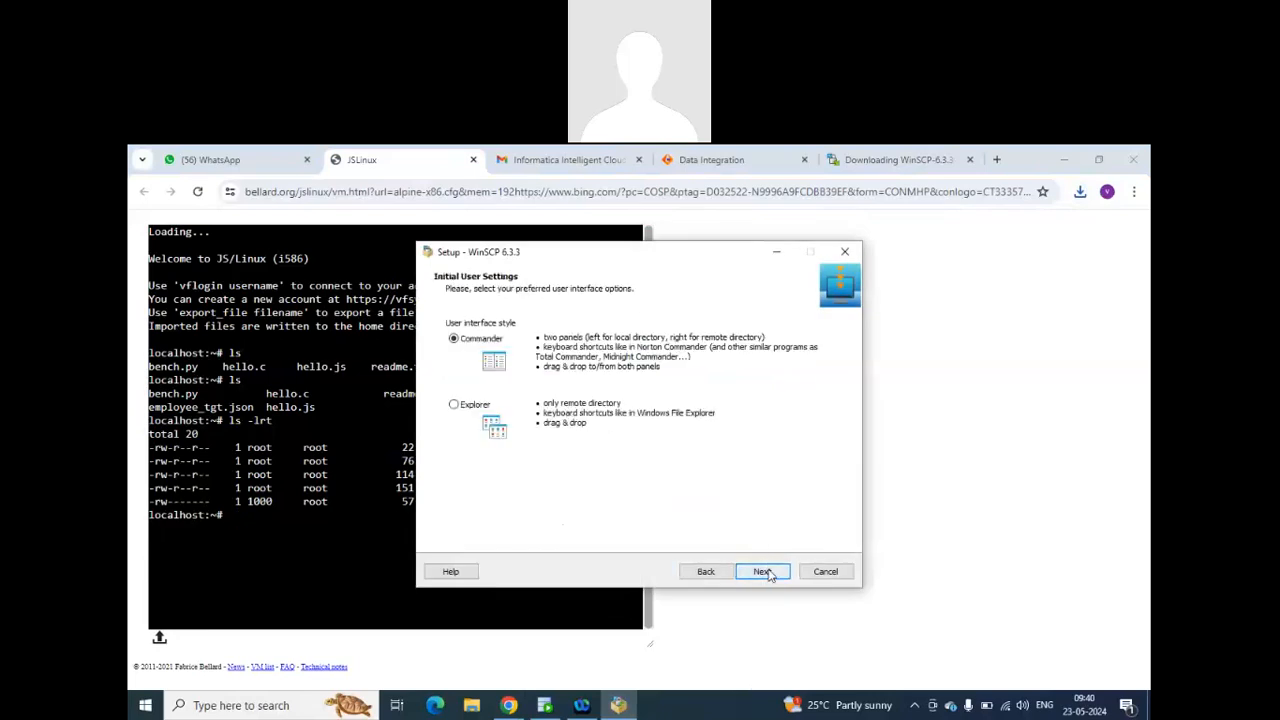
{"action": "left_click", "coordinate": [765, 572]}
{"action": "left_click", "coordinate": [765, 572]}
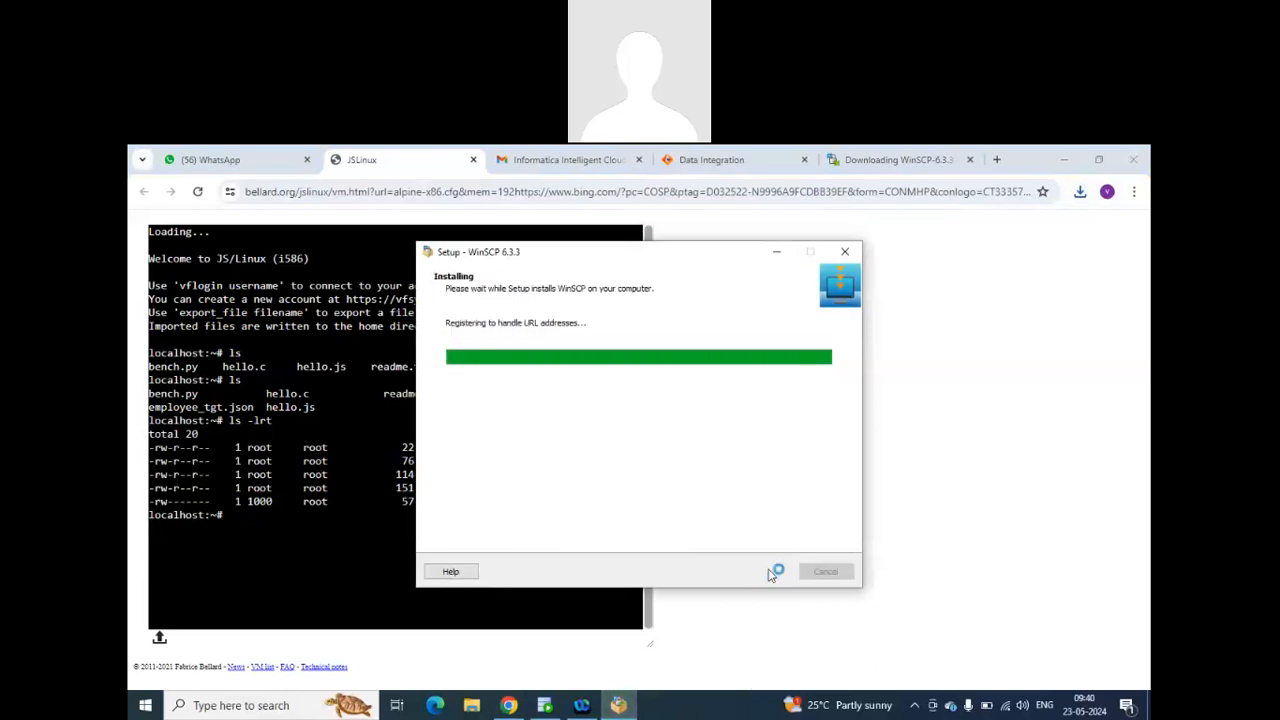
{"action": "left_click", "coordinate": [765, 572]}
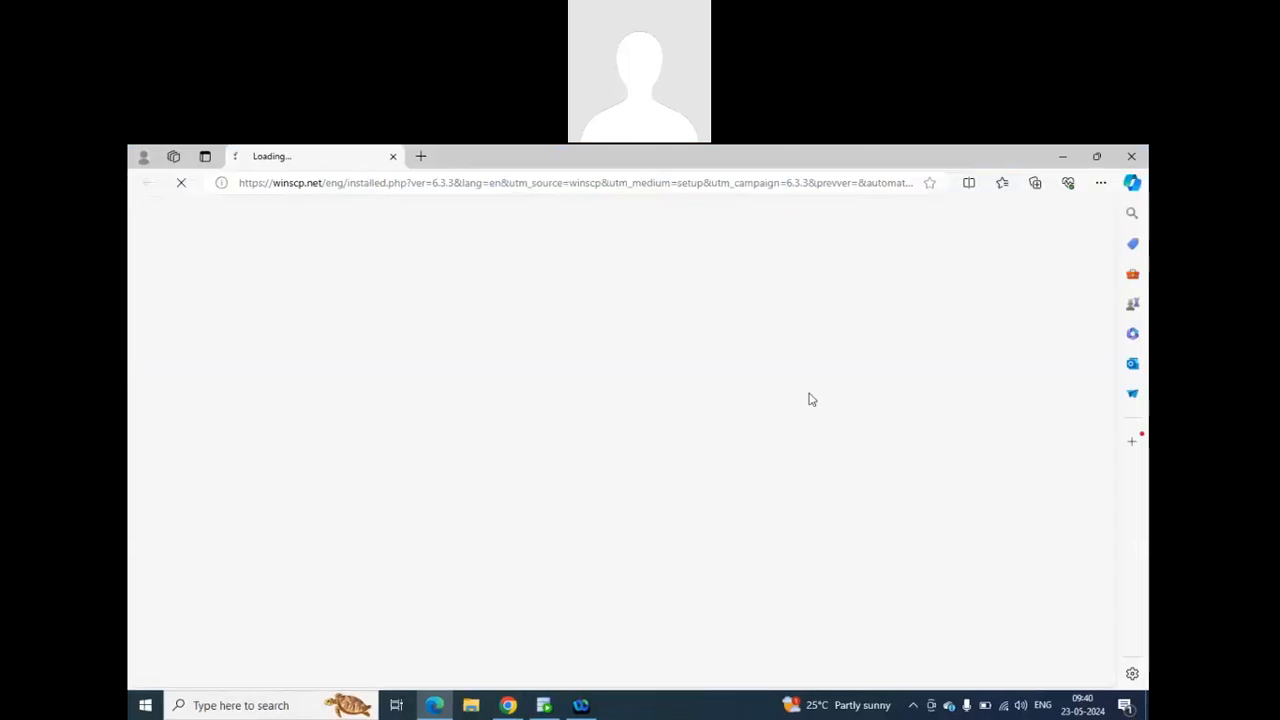
{"action": "left_click", "coordinate": [1131, 157]}
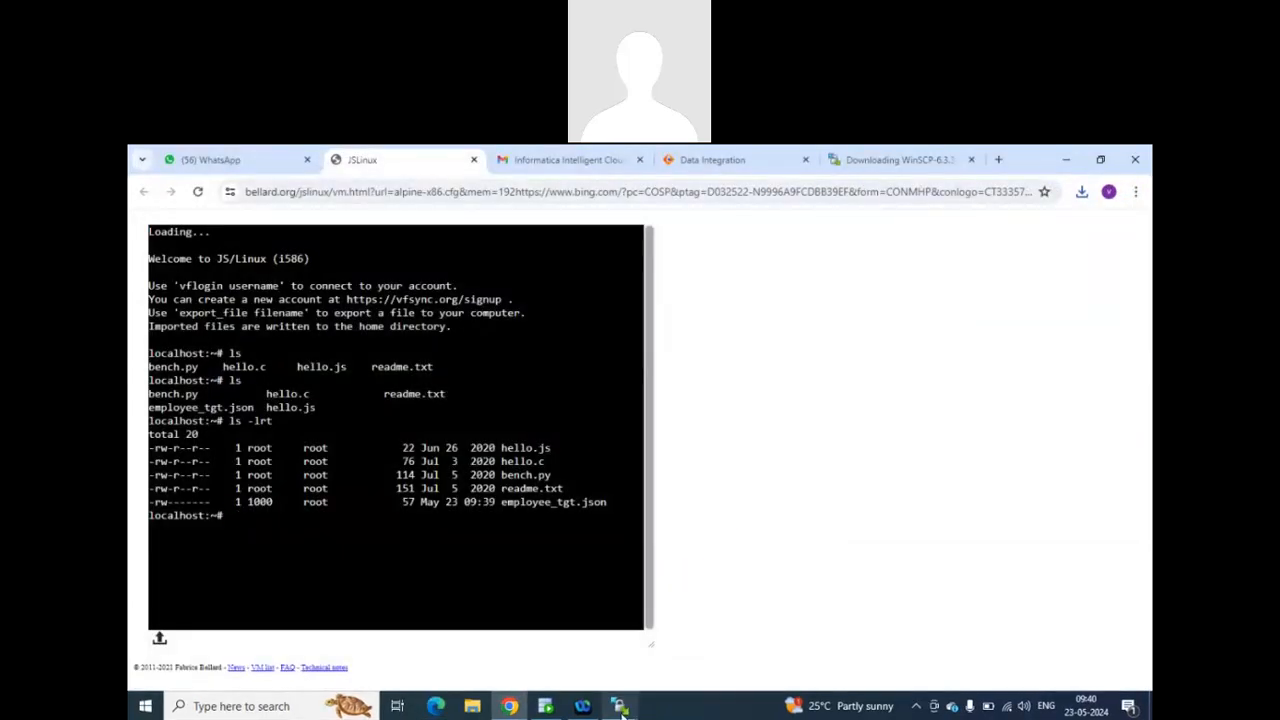
Switch to WinSCP and dismiss its Login dialog without entering a session.
{"action": "left_click", "coordinate": [621, 706]}
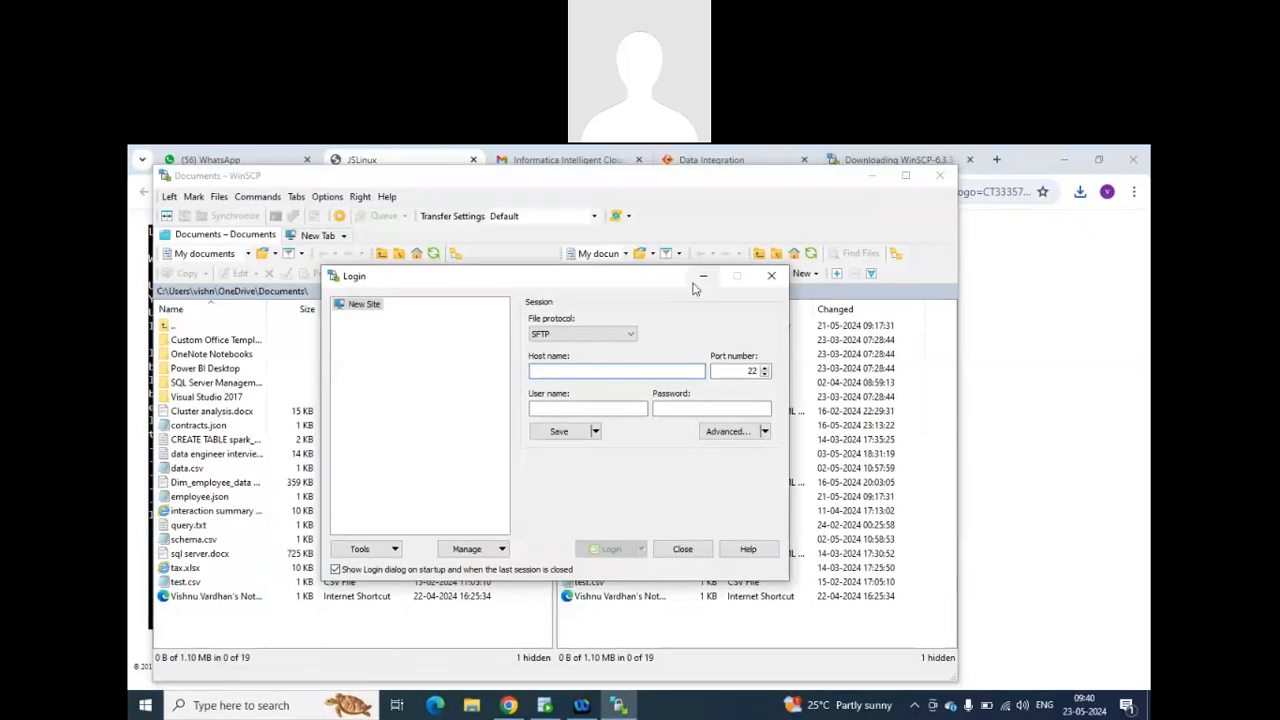
{"action": "left_click_drag", "start_coordinate": [700, 278], "coordinate": [713, 250]}
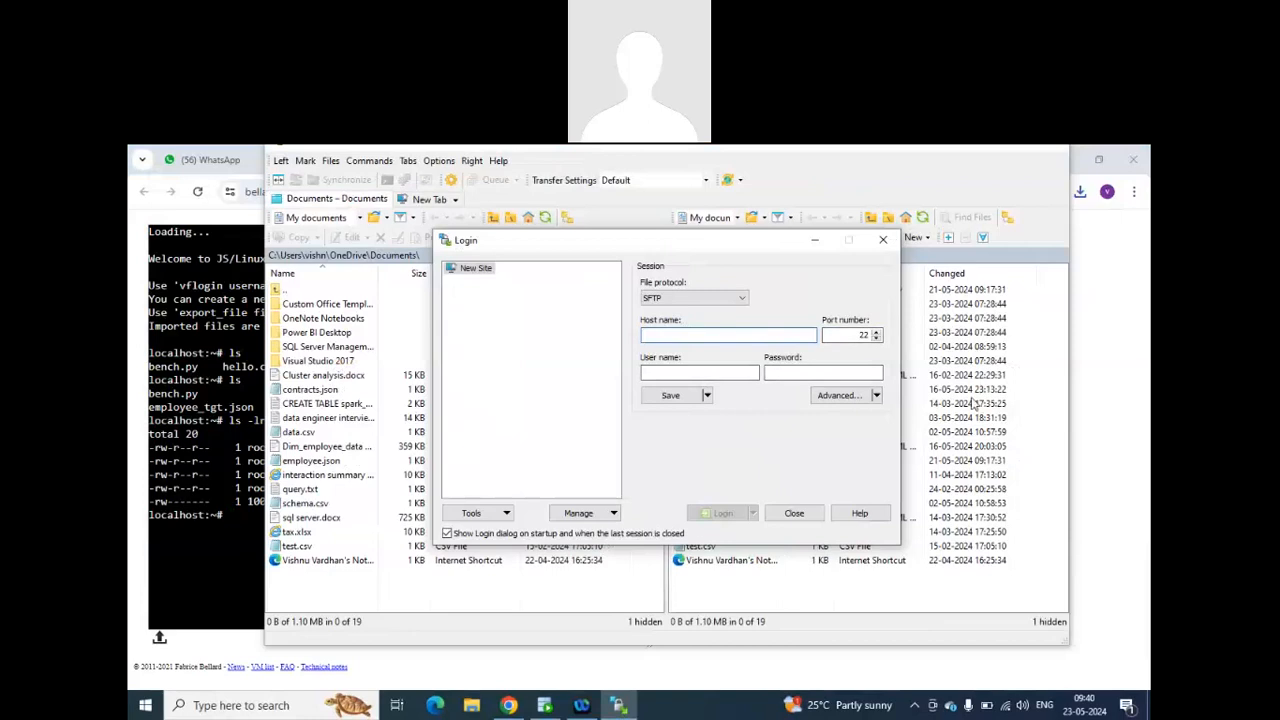
{"action": "left_click", "coordinate": [797, 513]}
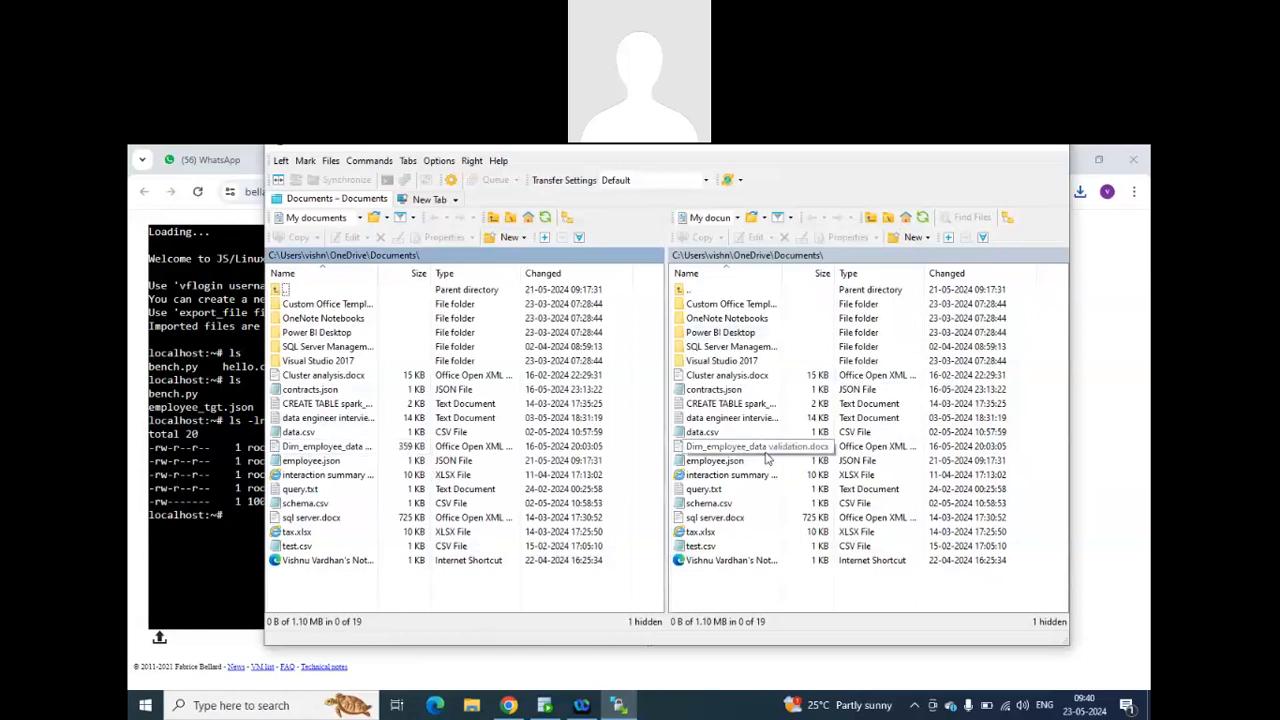
View the properties of contracts.json in WinSCP and close them.
{"action": "right_click", "coordinate": [714, 392]}
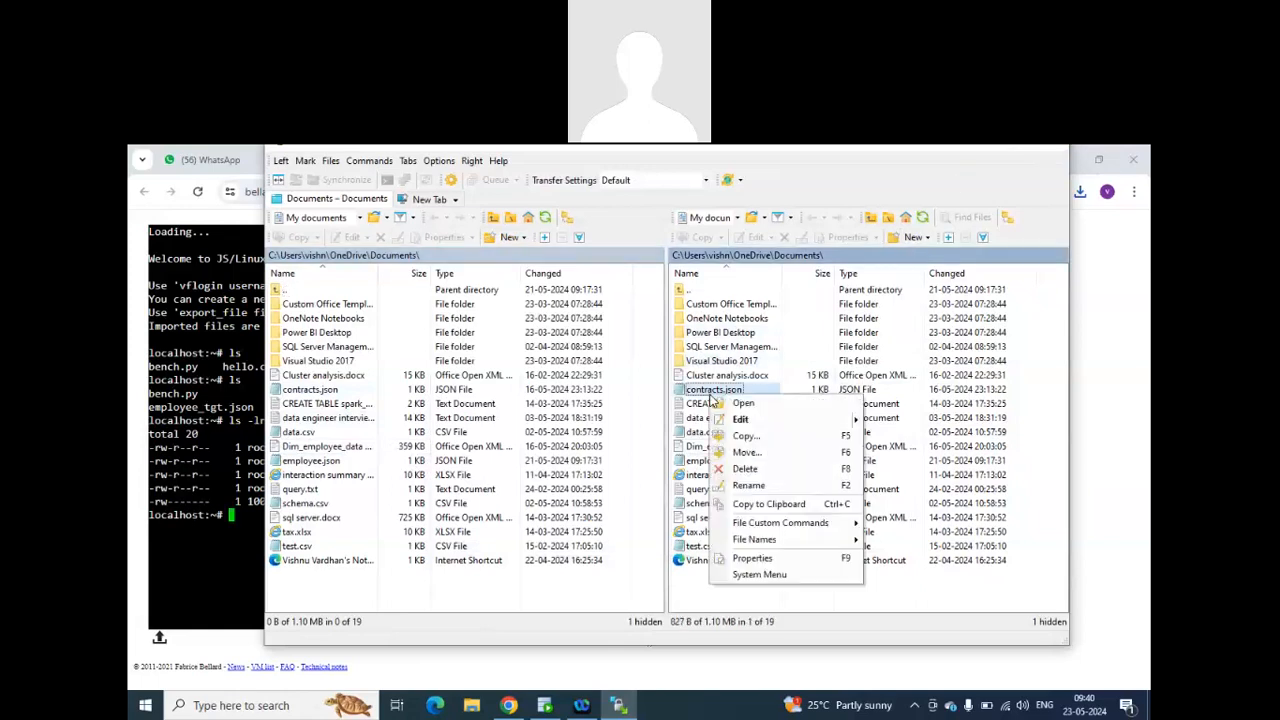
{"action": "left_click", "coordinate": [748, 557]}
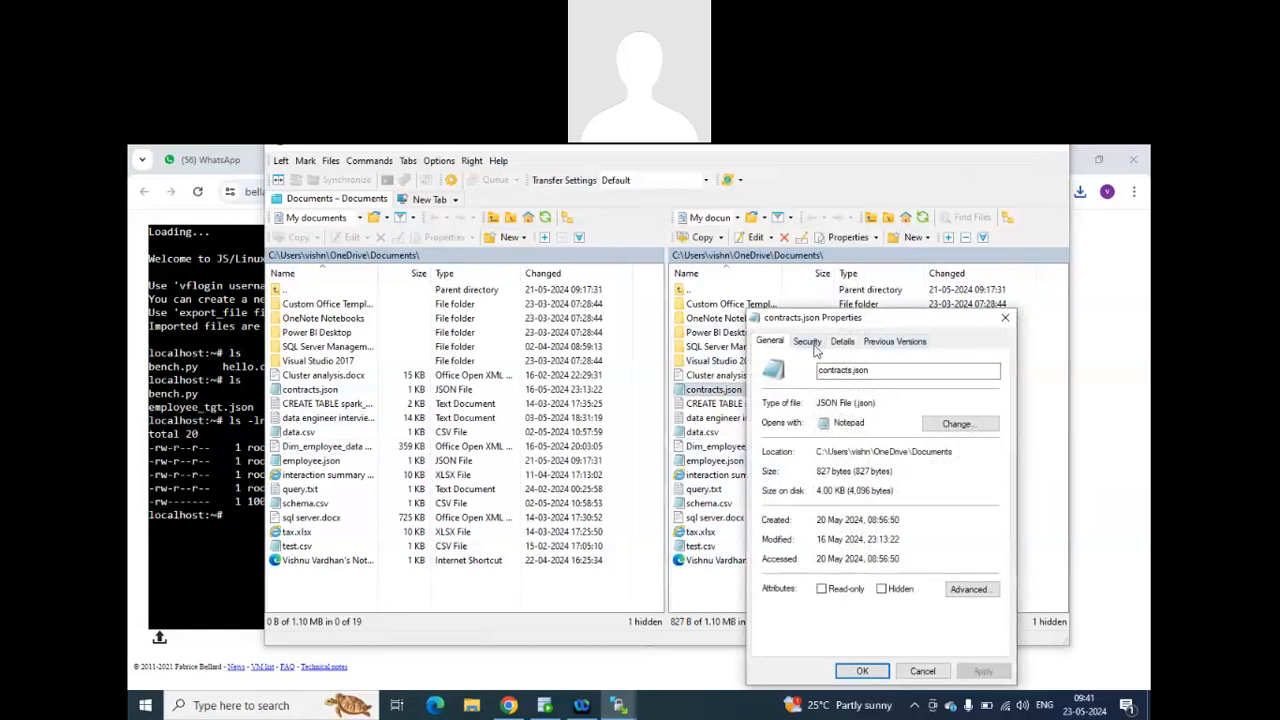
{"action": "left_click", "coordinate": [1005, 318]}
Examine the security permissions in the properties of Cluster analysis.docx, and close the properties.
{"action": "right_click", "coordinate": [729, 377]}
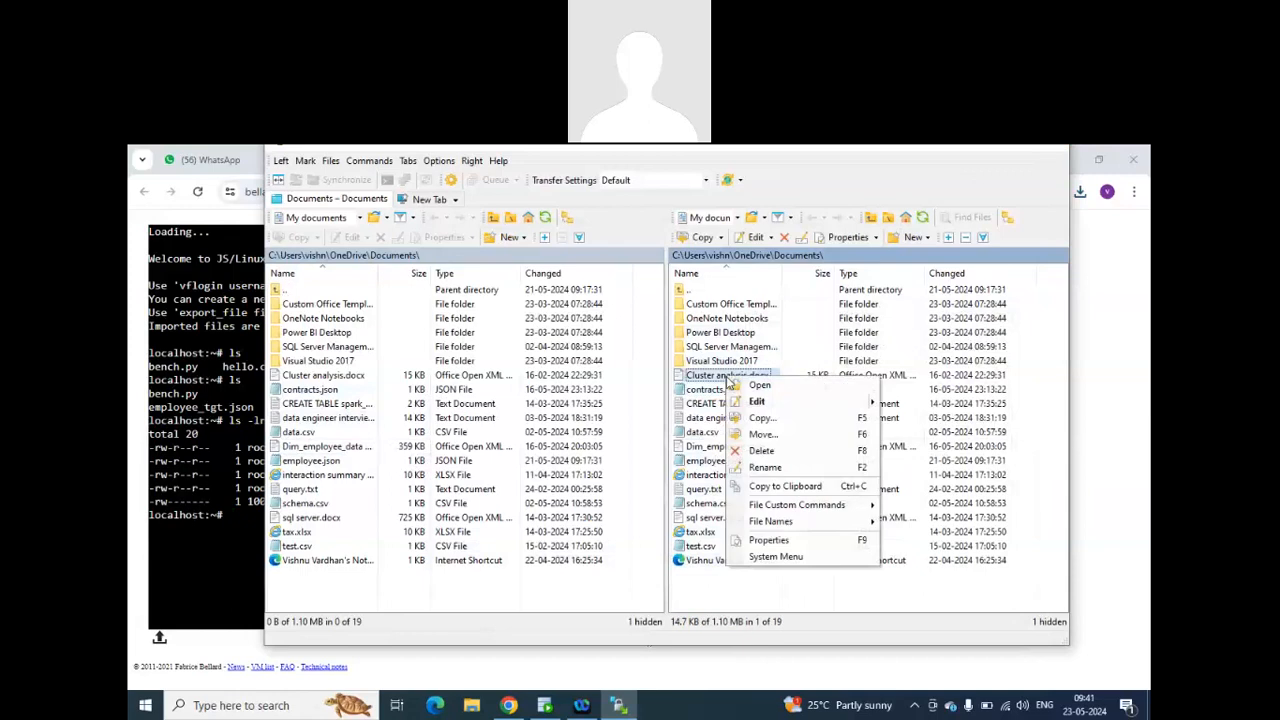
{"action": "left_click", "coordinate": [779, 548]}
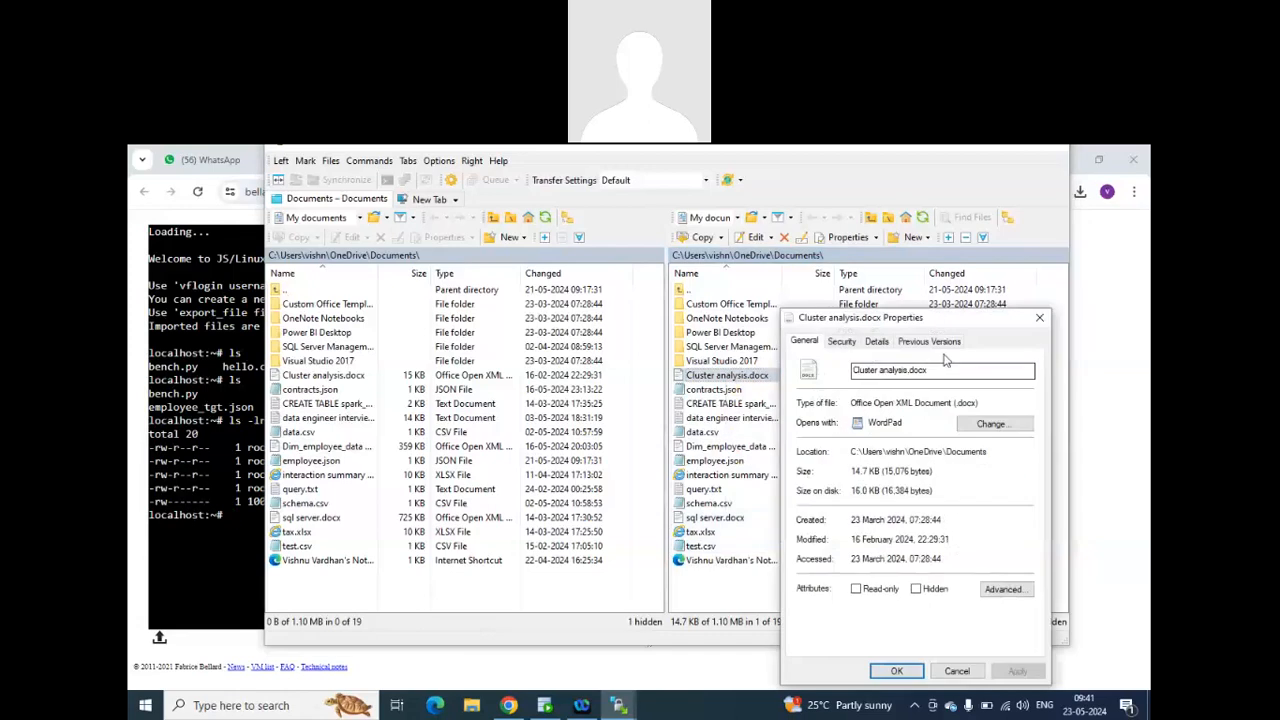
{"action": "left_click_drag", "start_coordinate": [927, 321], "coordinate": [768, 273]}
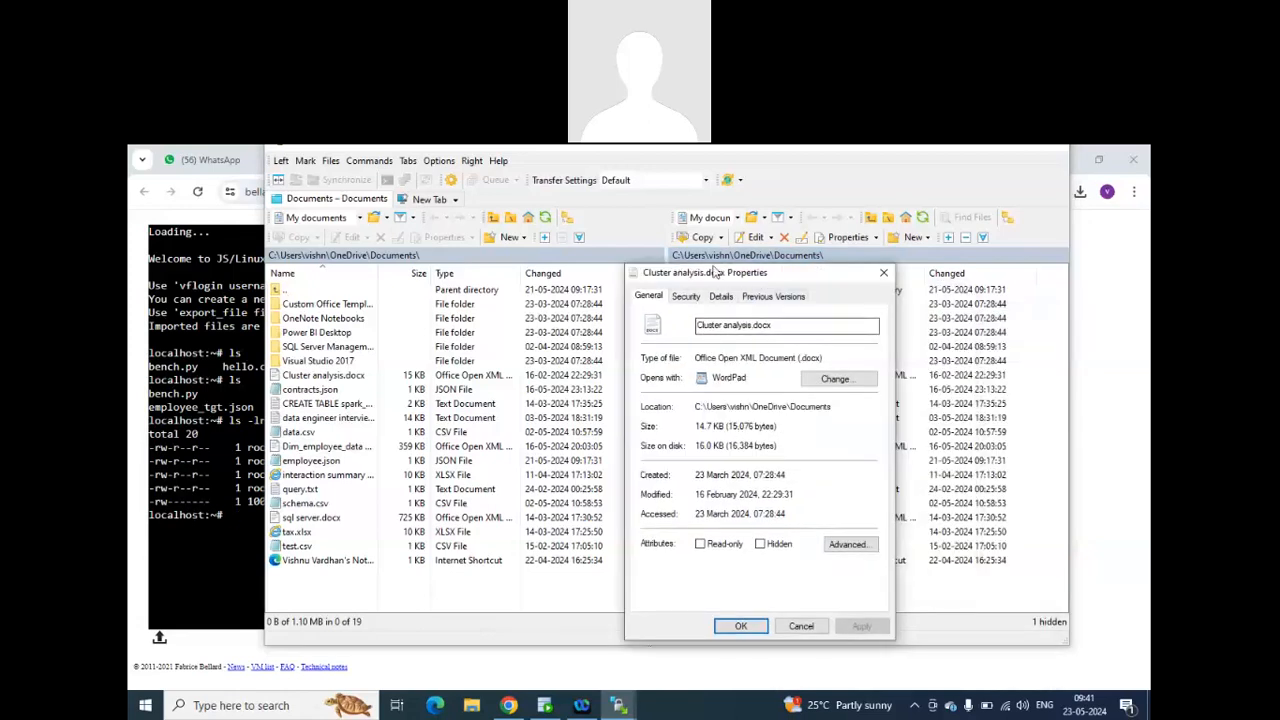
{"action": "left_click", "coordinate": [688, 297]}
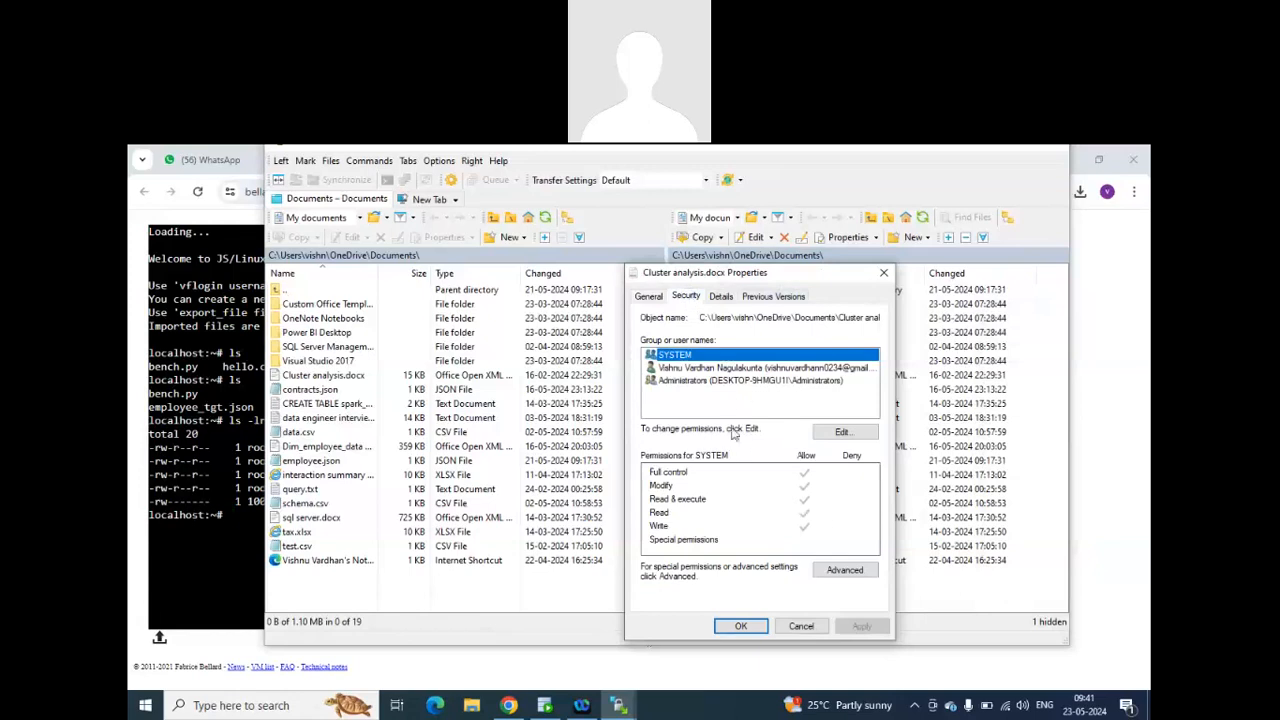
{"action": "left_click", "coordinate": [883, 273]}
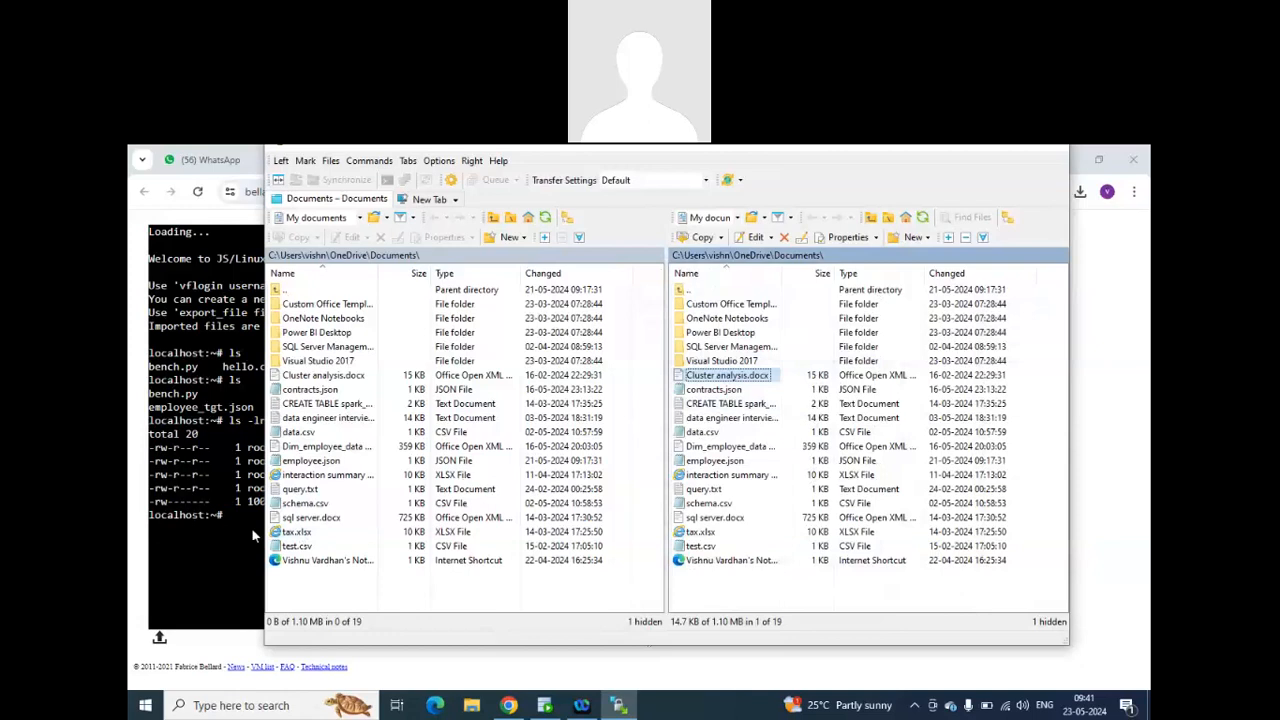
Glance at the JSLinux terminal, return to WinSCP to view its two file panels in a maximized window, and close the program.
{"action": "left_click", "coordinate": [217, 533]}
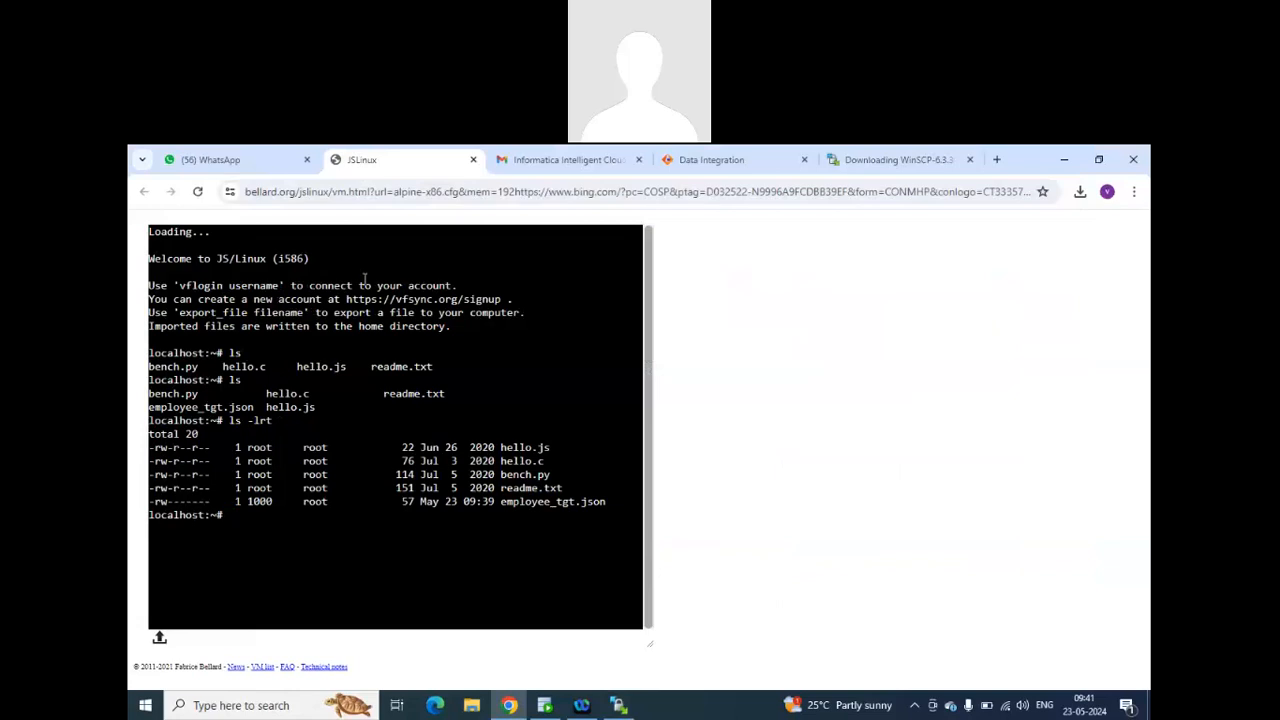
{"action": "left_click", "coordinate": [620, 706]}
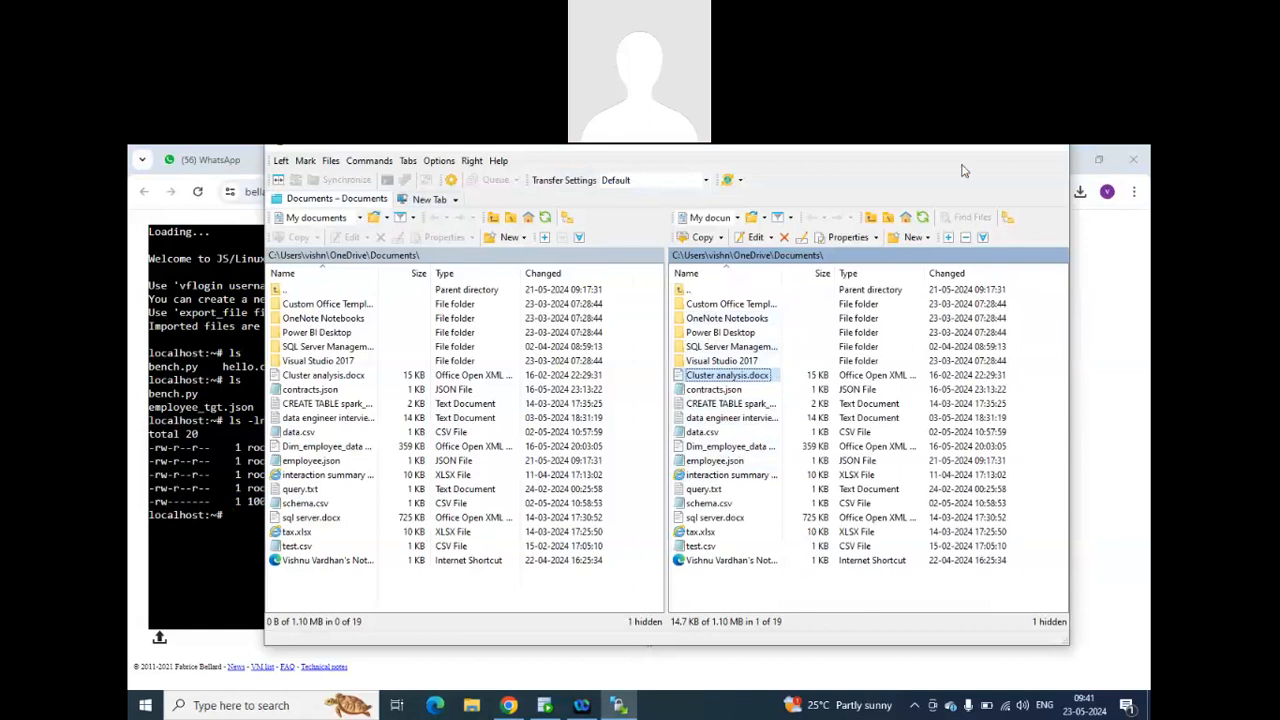
{"action": "left_click_drag", "start_coordinate": [808, 151], "coordinate": [800, 179]}
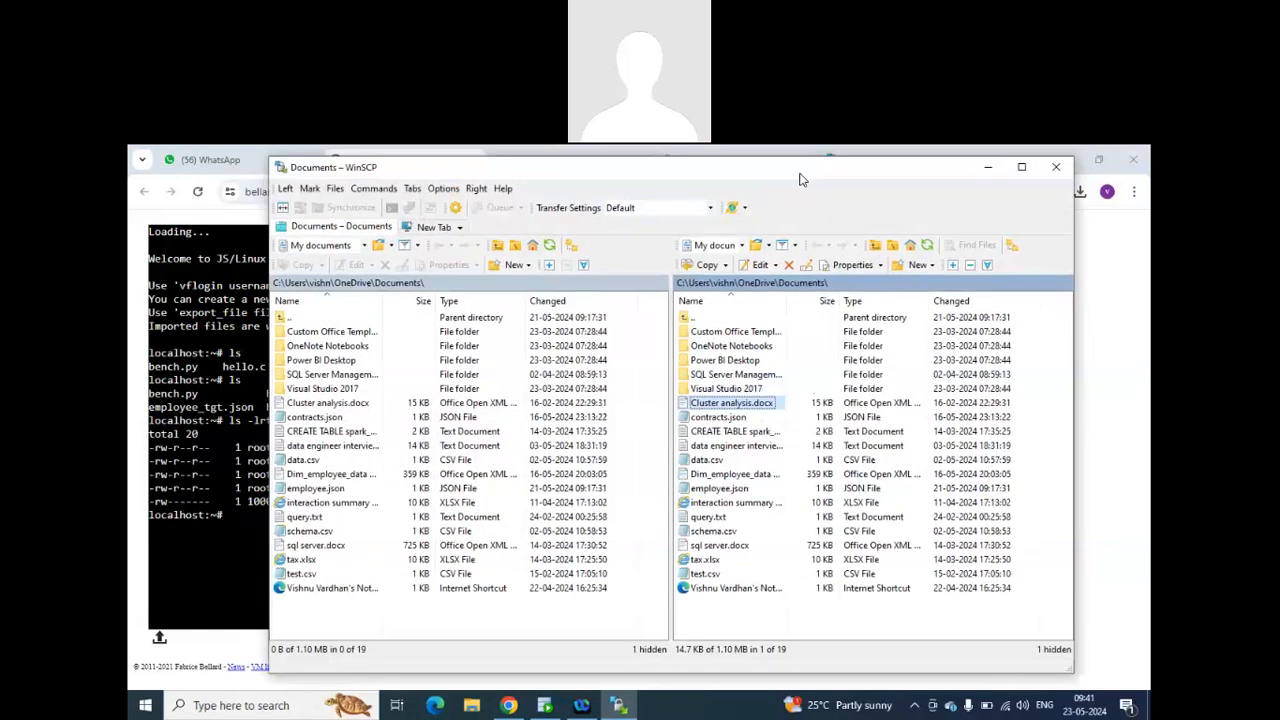
{"action": "left_click", "coordinate": [1021, 167]}
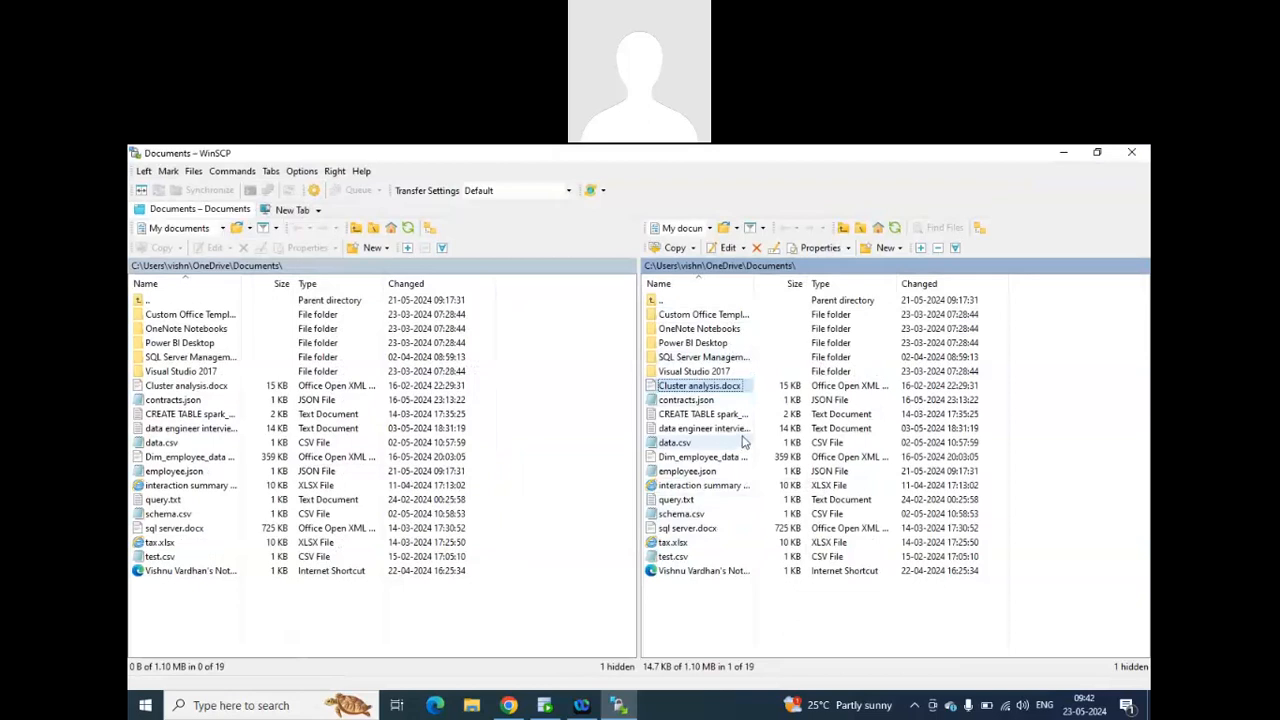
{"action": "left_click", "coordinate": [1131, 152]}
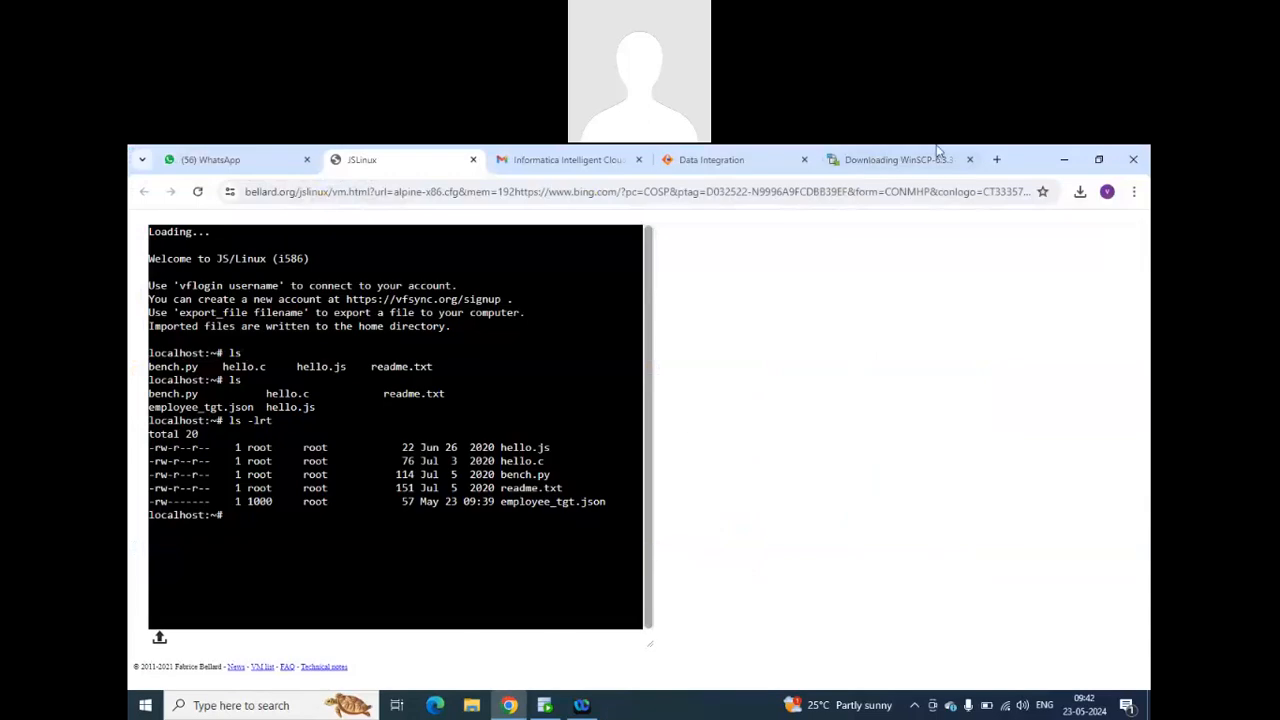
Search the web for putty in a new browser tab and open the PuTTY download page for the latest release.
{"action": "left_click", "coordinate": [996, 159]}
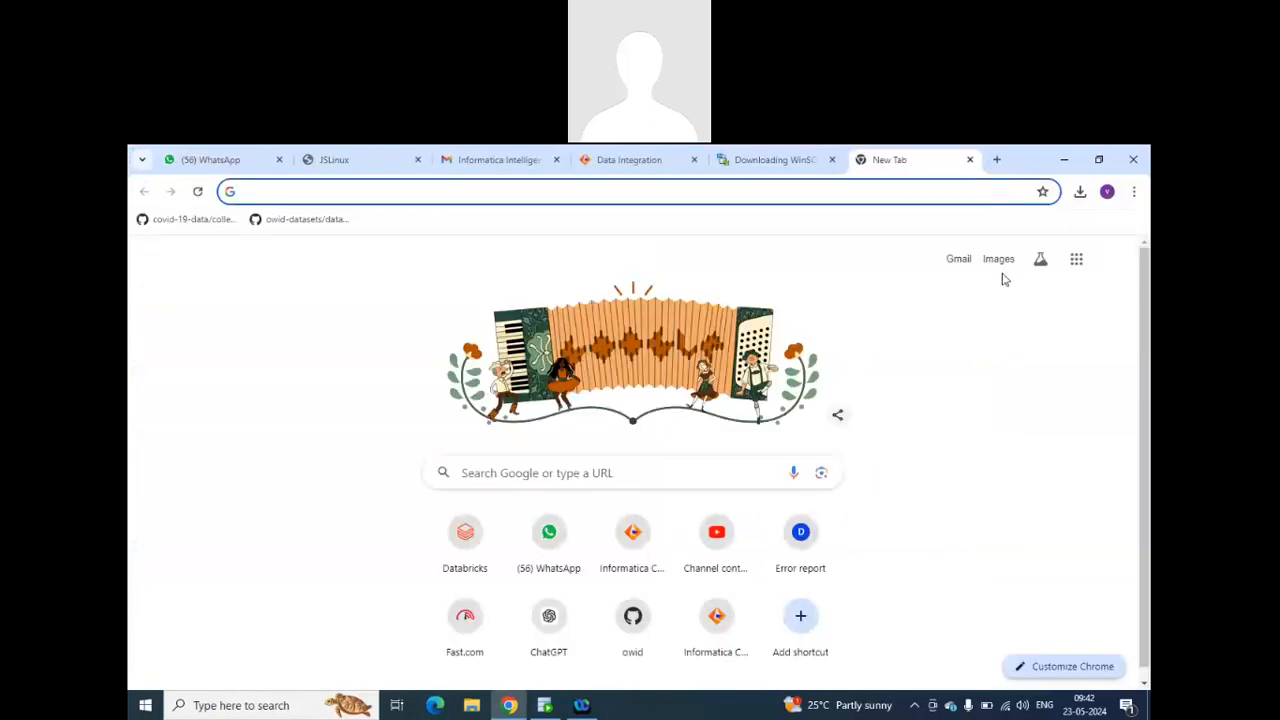
{"action": "type", "text": "pu"}
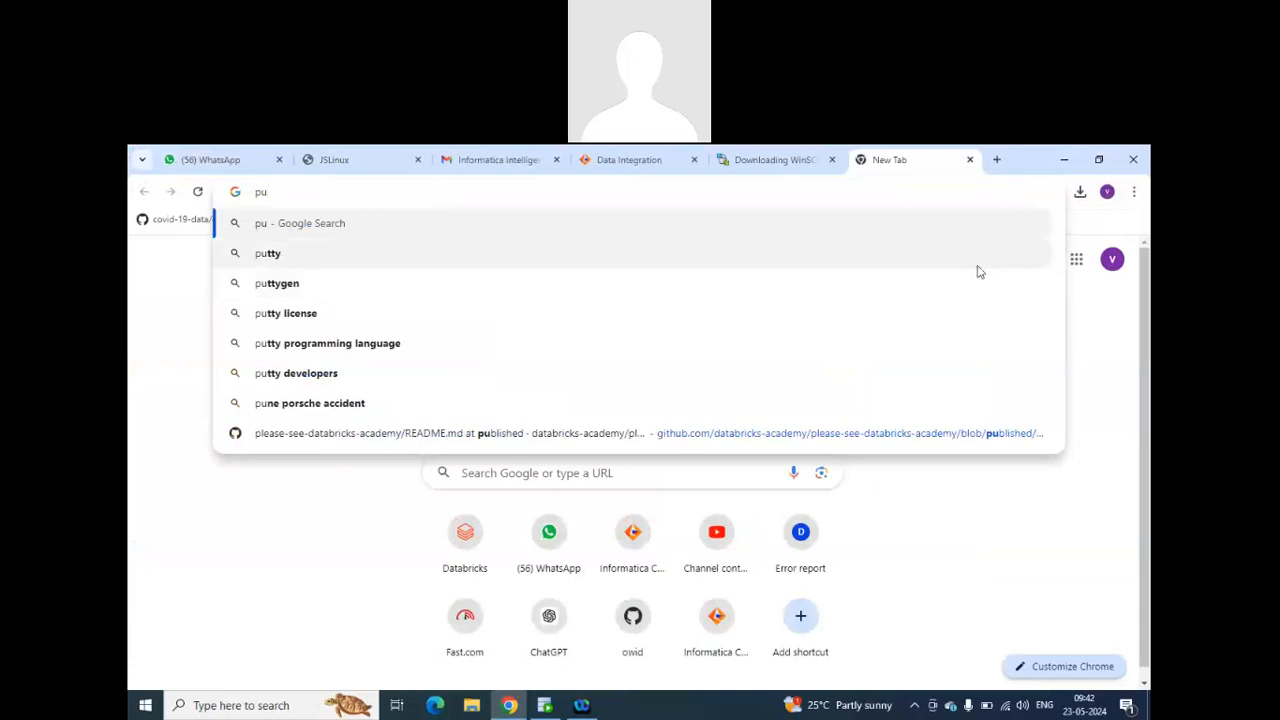
{"action": "left_click", "coordinate": [503, 251]}
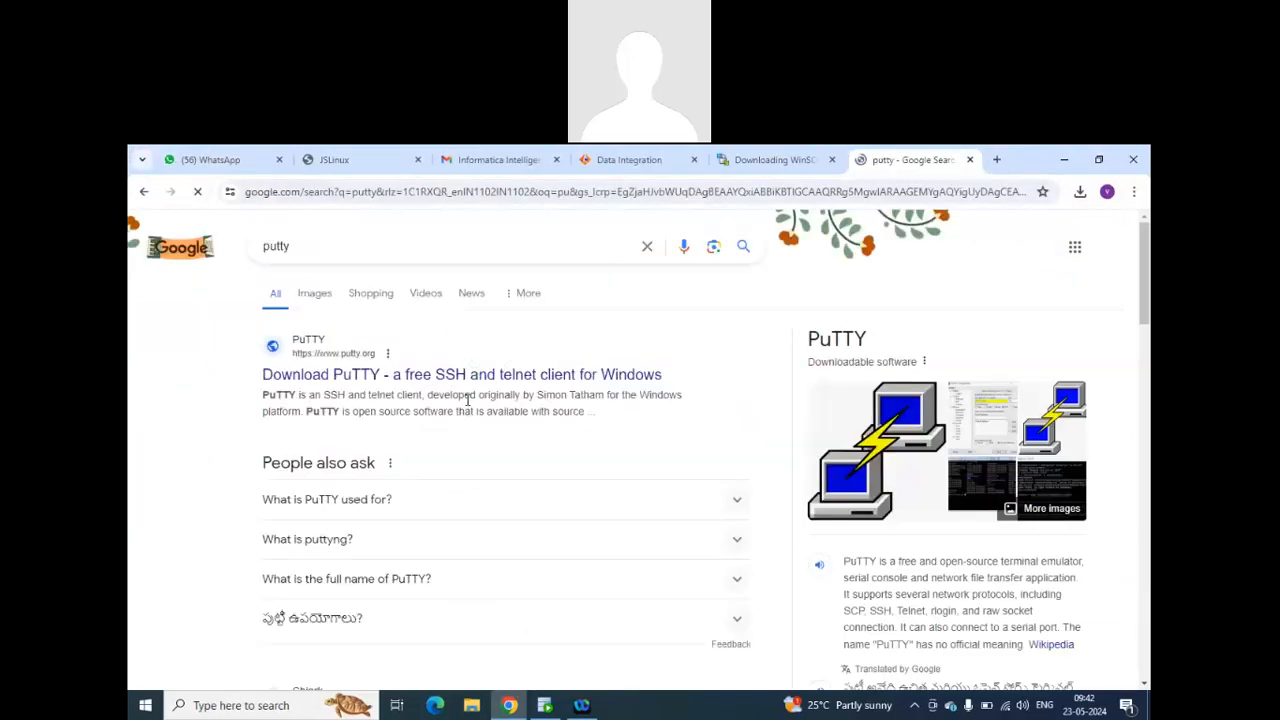
{"action": "left_click", "coordinate": [419, 384]}
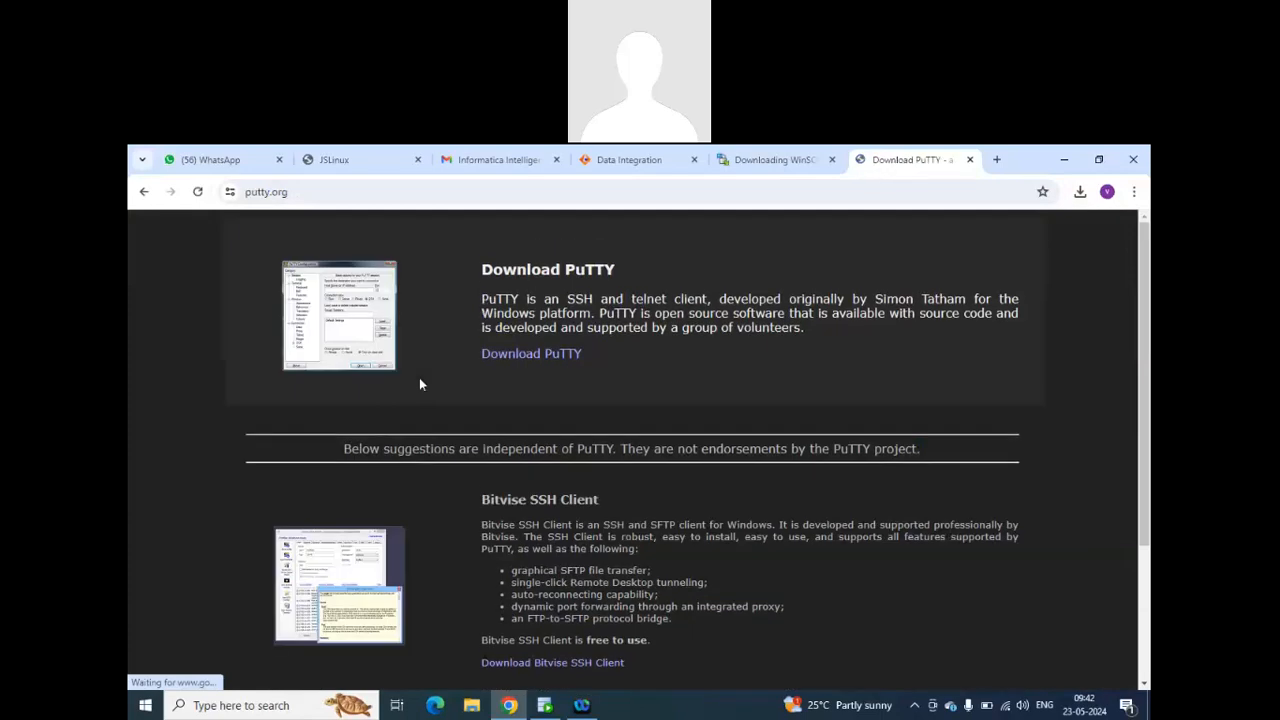
{"action": "left_click", "coordinate": [531, 354]}
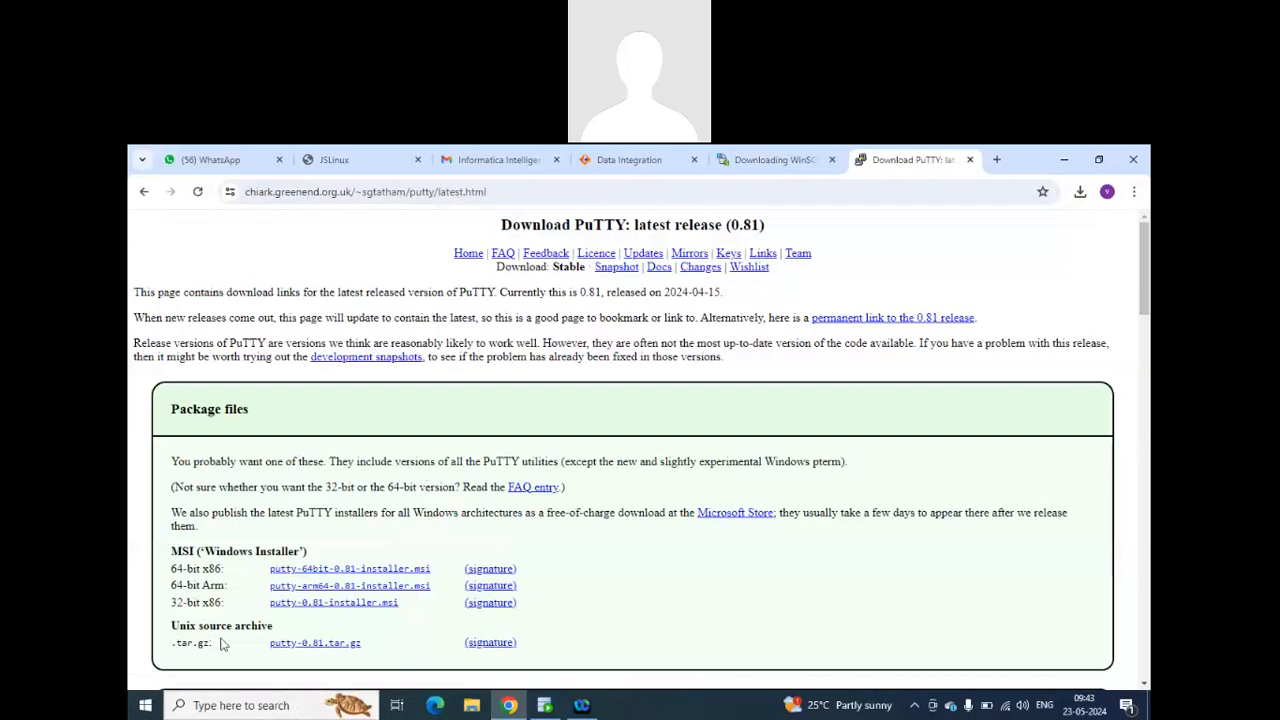
Download putty-64bit-0.81-installer.msi and install PuTTY 0.81 (64-bit) with the default folder and features.
{"action": "left_click", "coordinate": [370, 568]}
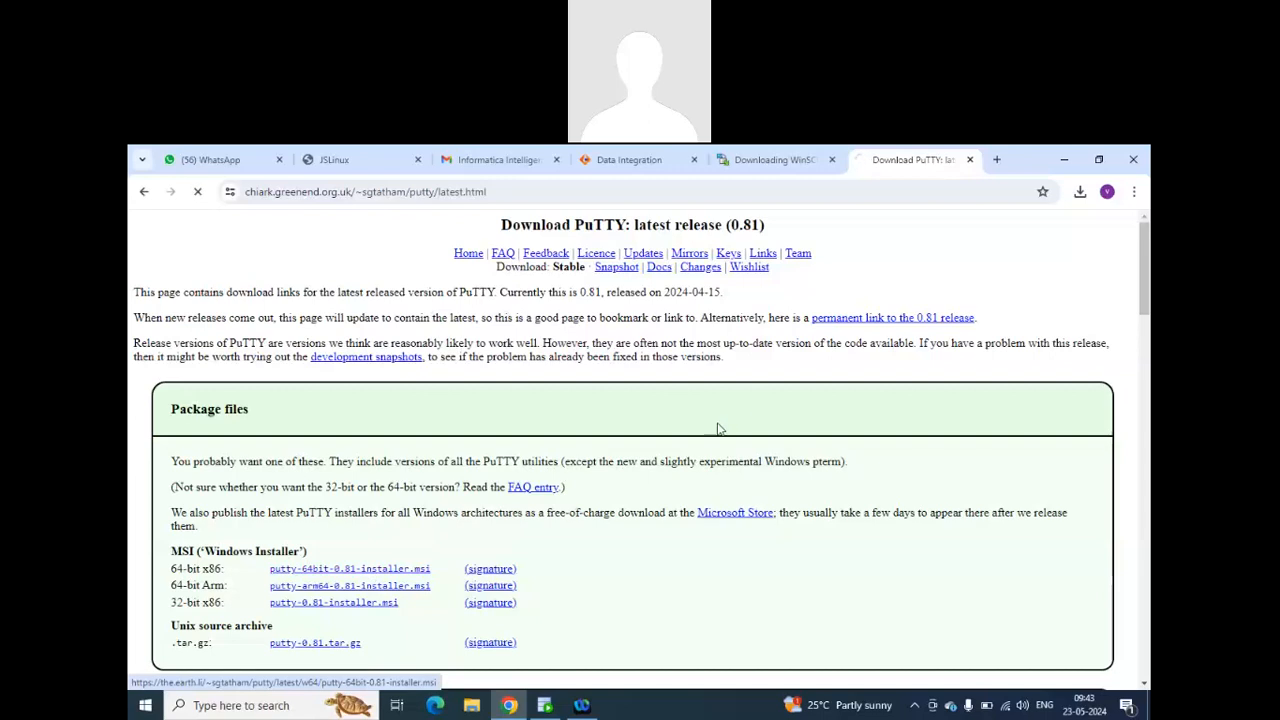
{"action": "left_click", "coordinate": [1080, 191]}
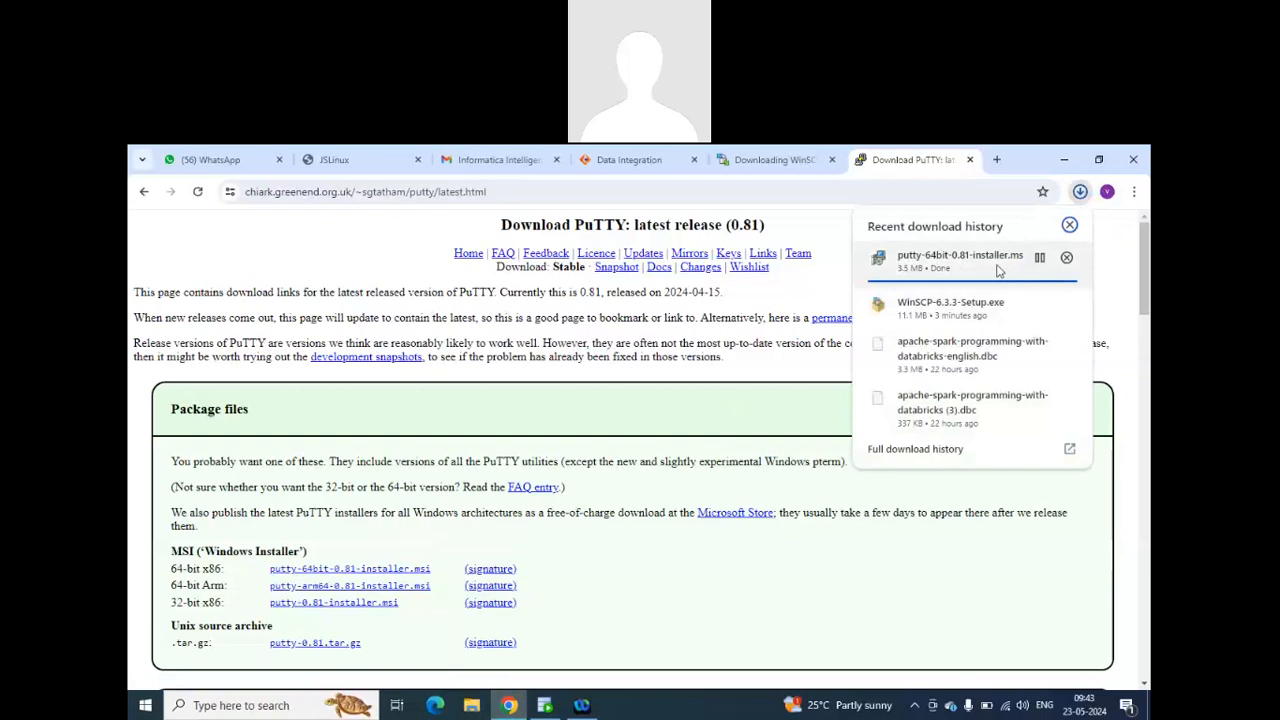
{"action": "left_click", "coordinate": [995, 262]}
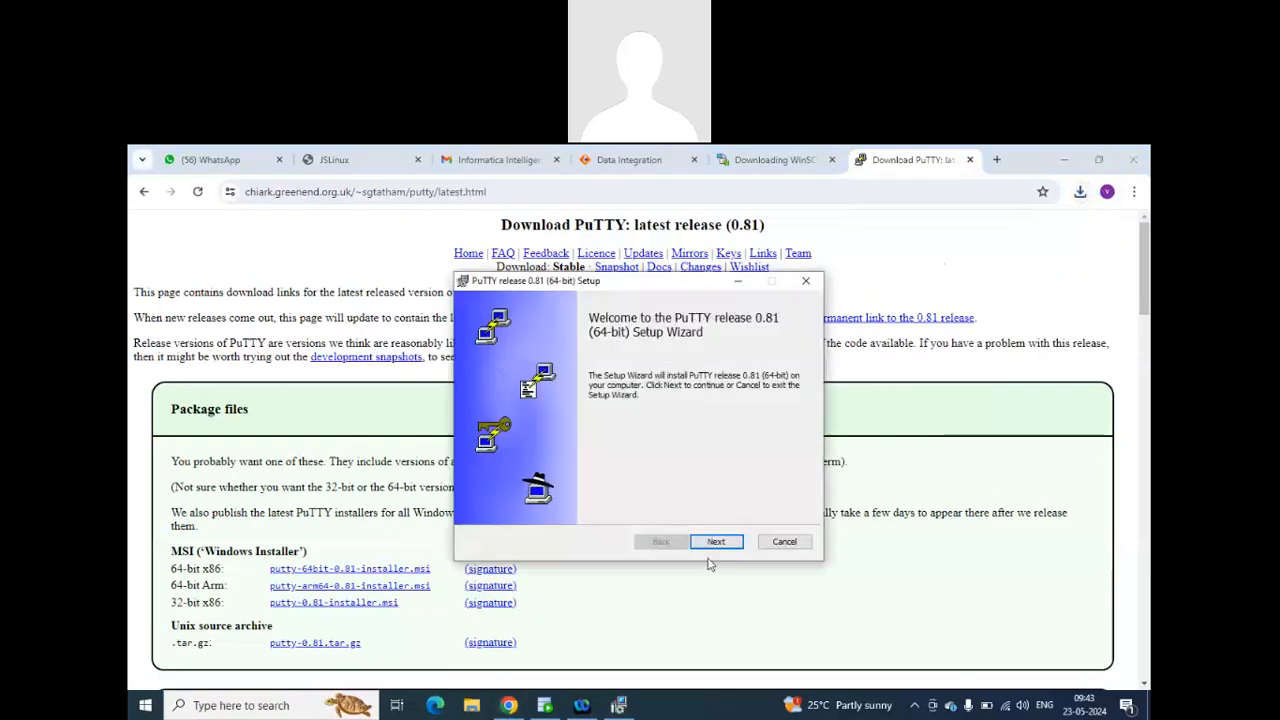
{"action": "left_click", "coordinate": [715, 546]}
{"action": "left_click", "coordinate": [715, 545]}
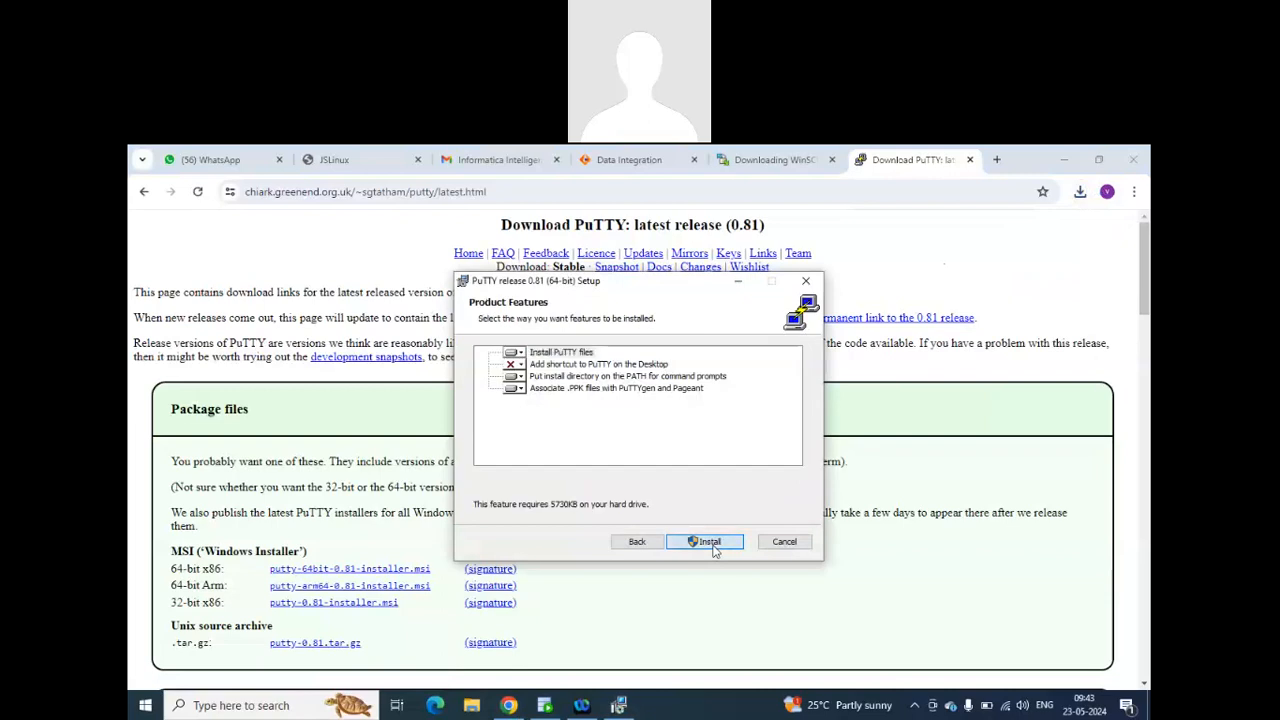
{"action": "left_click", "coordinate": [713, 545]}
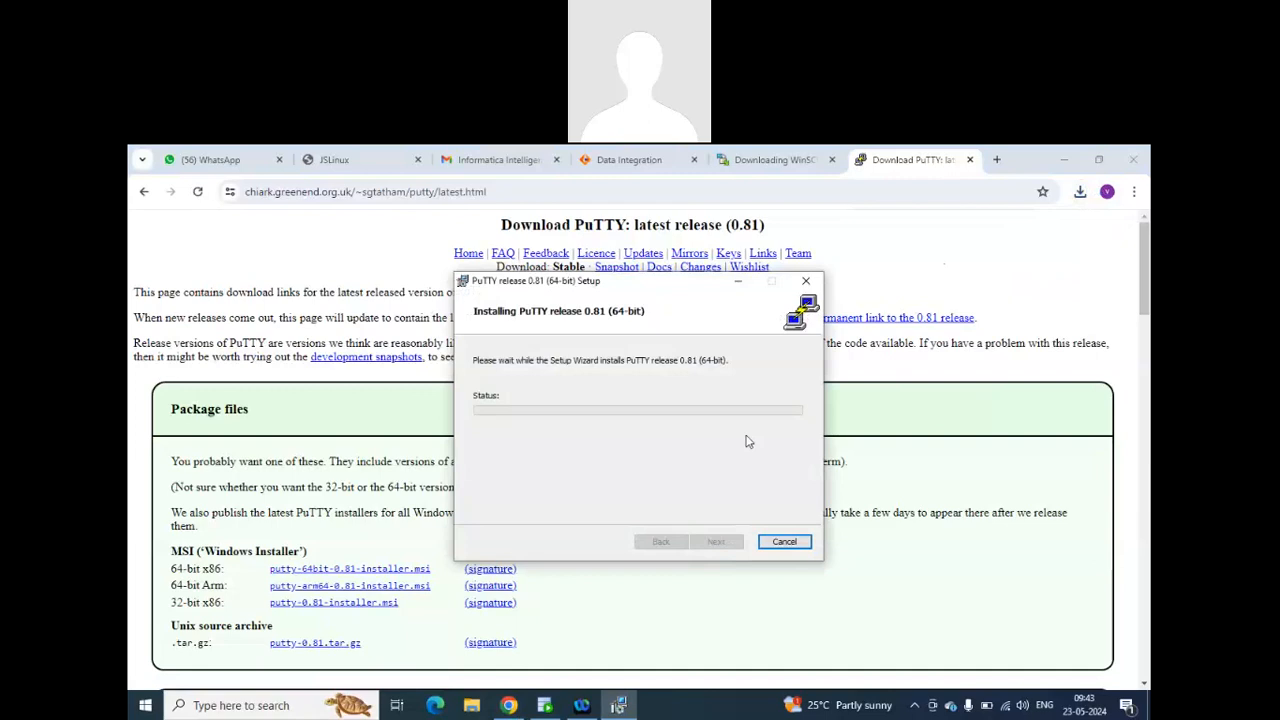
Switch to the JSLinux terminal while PuTTY installs, and search Windows for WinSCP and launch it.
{"action": "left_click", "coordinate": [298, 156]}
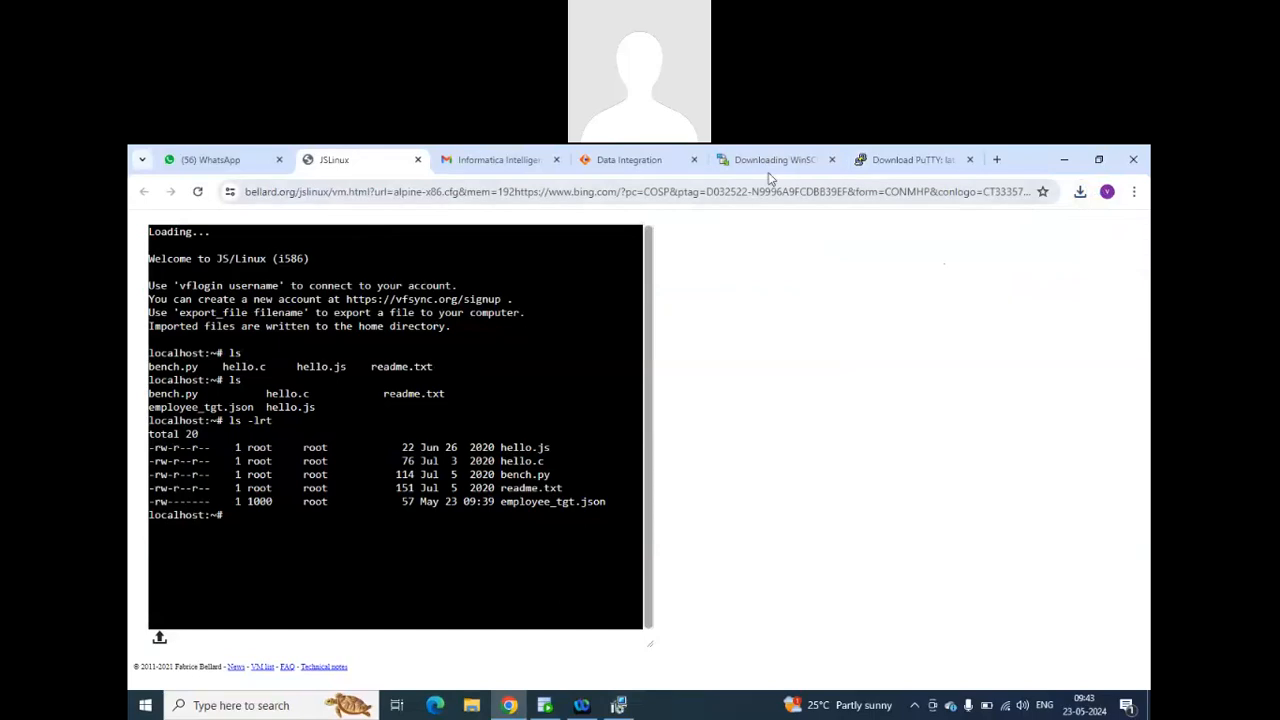
{"action": "left_click", "coordinate": [145, 705]}
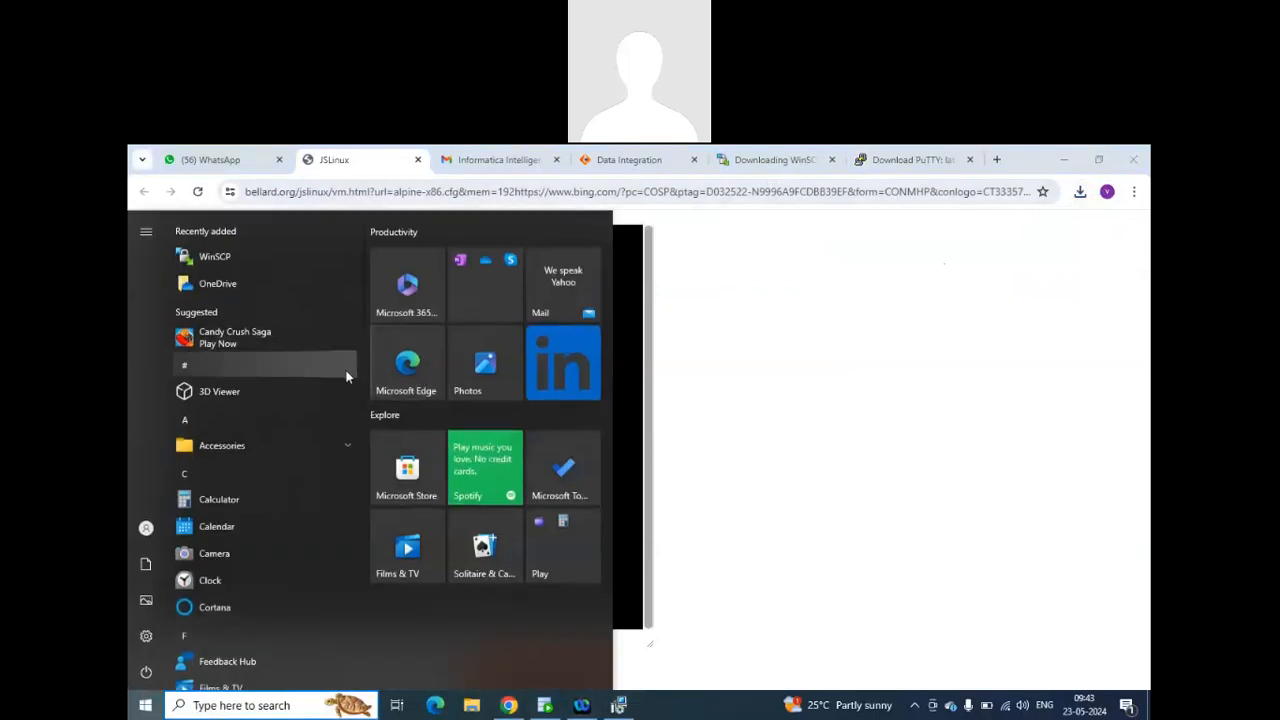
{"action": "type", "text": "wi"}
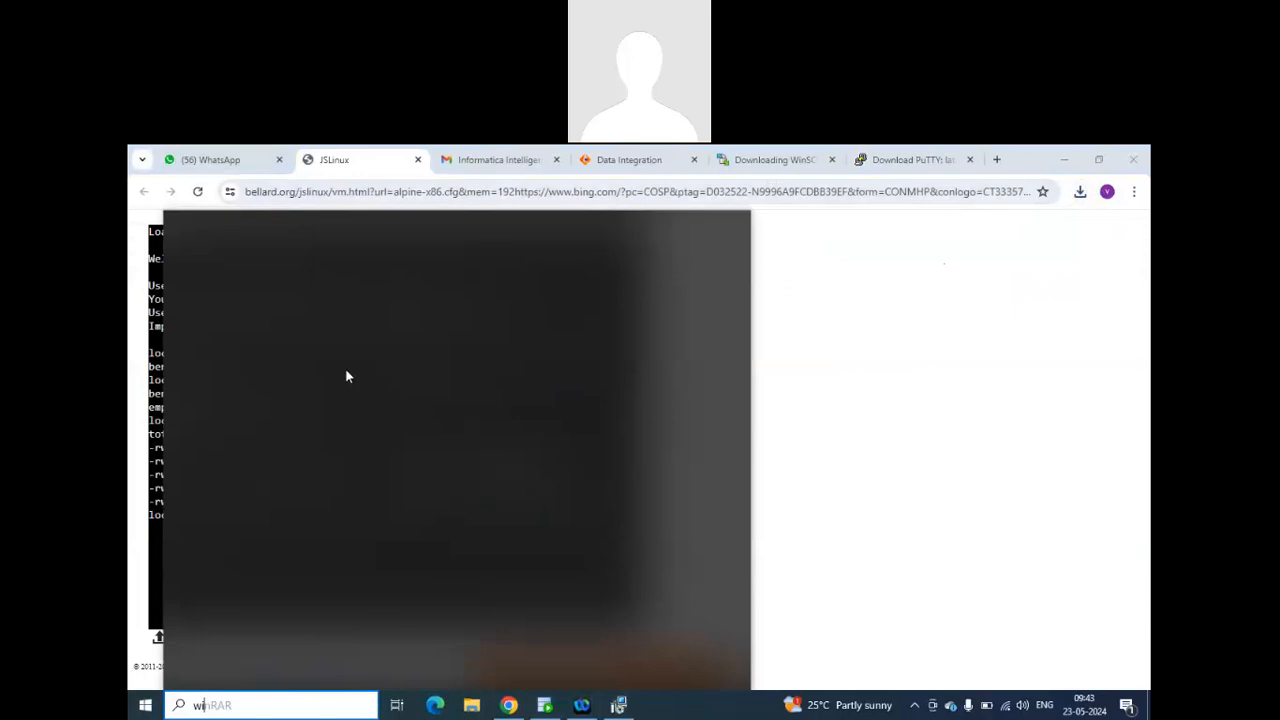
{"action": "type", "text": "n"}
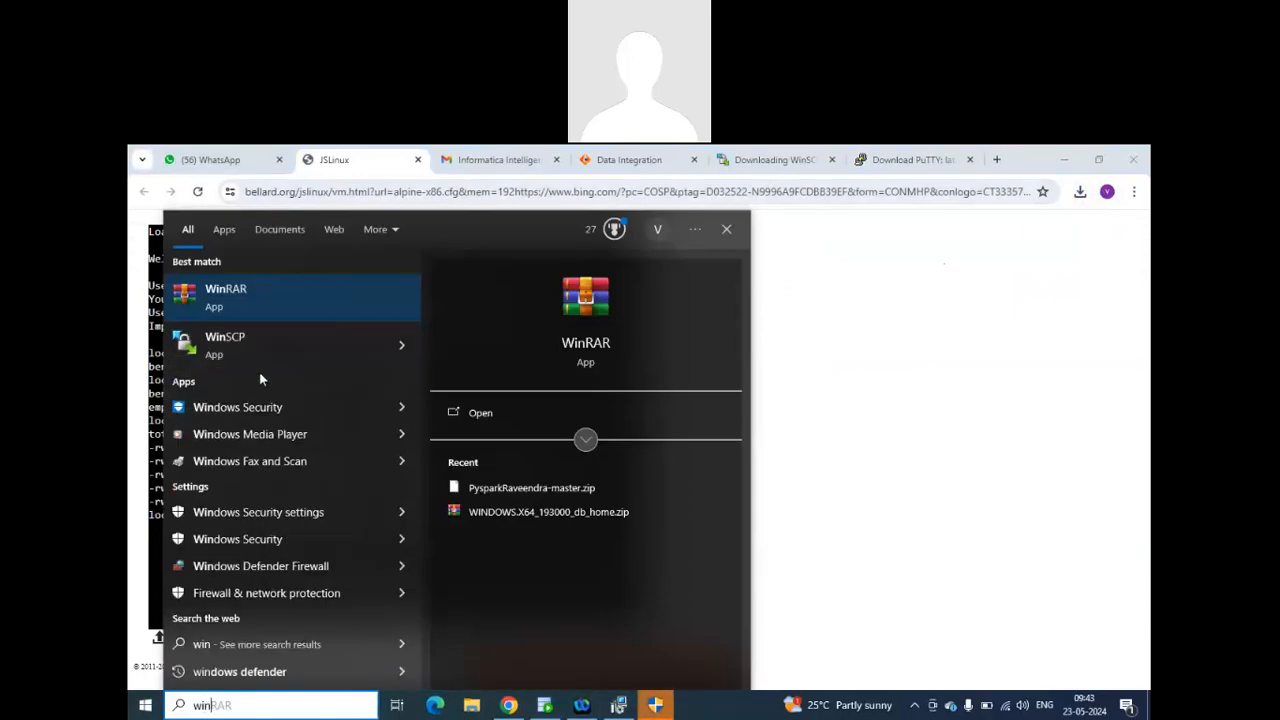
{"action": "left_click", "coordinate": [260, 340]}
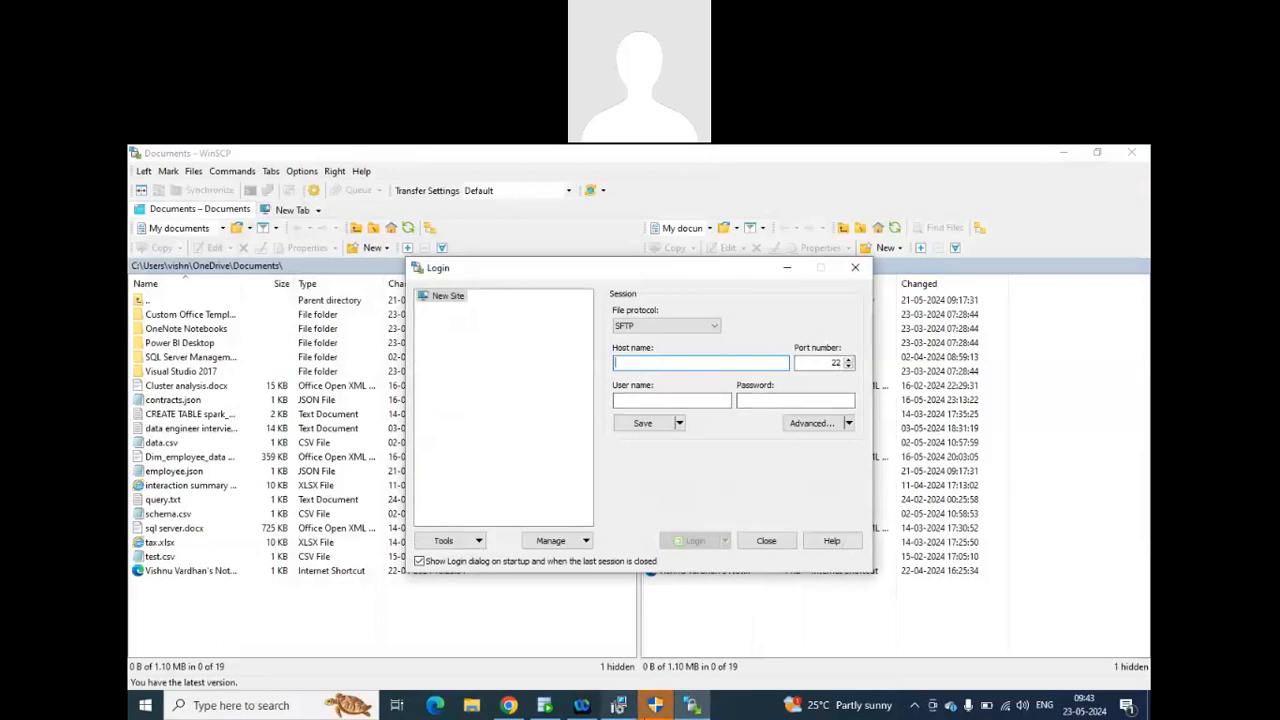
Approve and finish the PuTTY installation, and close its README file.
{"action": "left_click", "coordinate": [652, 712]}
{"action": "left_click", "coordinate": [625, 531]}
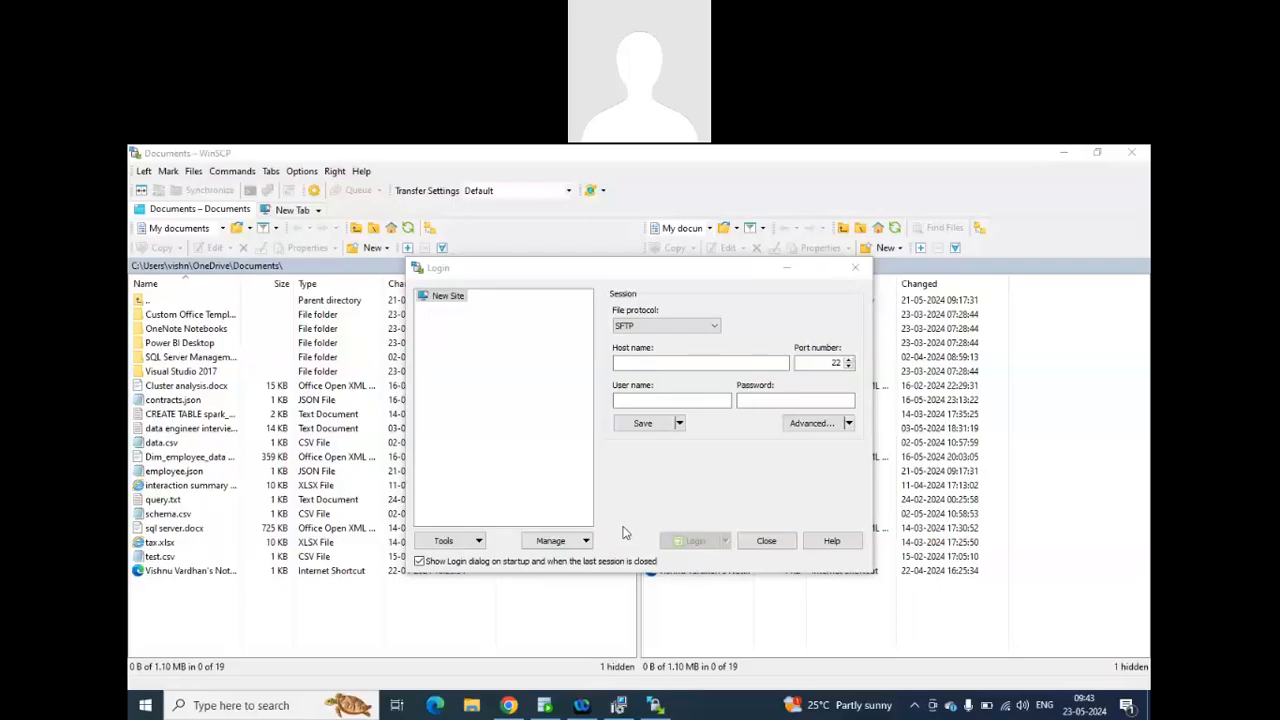
{"action": "left_click", "coordinate": [720, 546]}
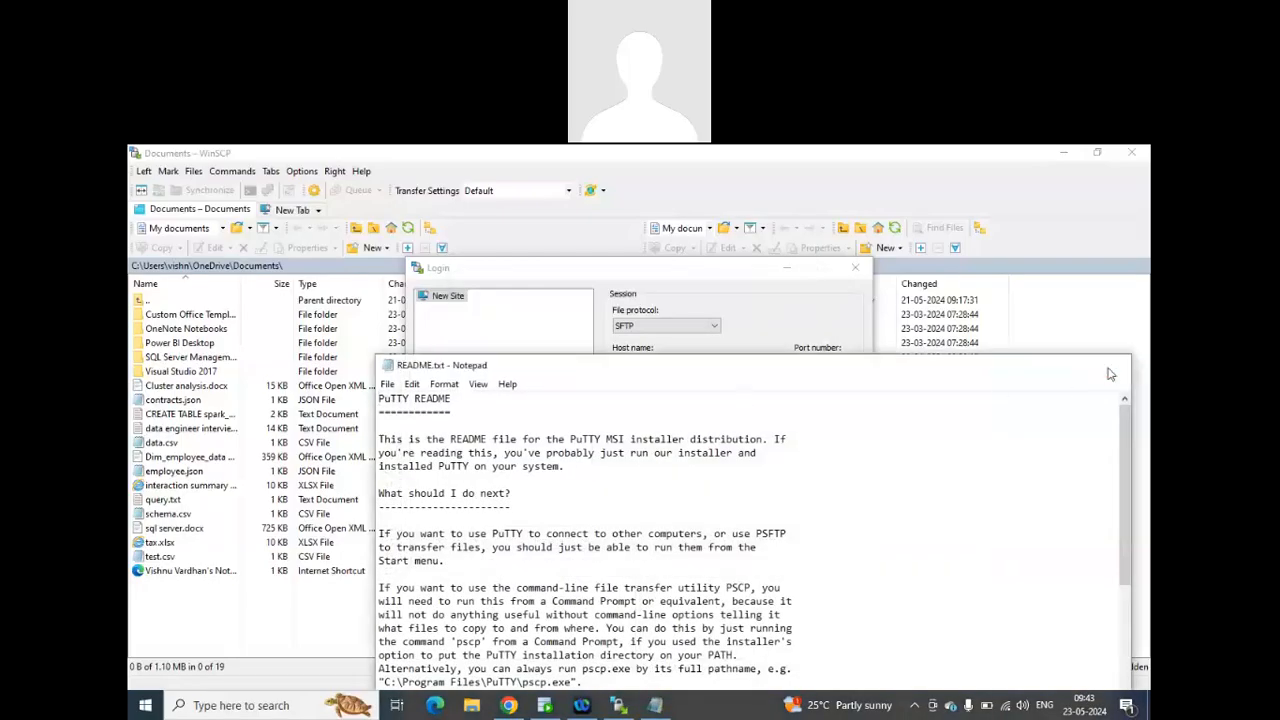
{"action": "left_click", "coordinate": [1113, 364]}
Search Windows for PuTTY, launch it, and move its configuration window higher on the screen.
{"action": "left_click", "coordinate": [145, 705]}
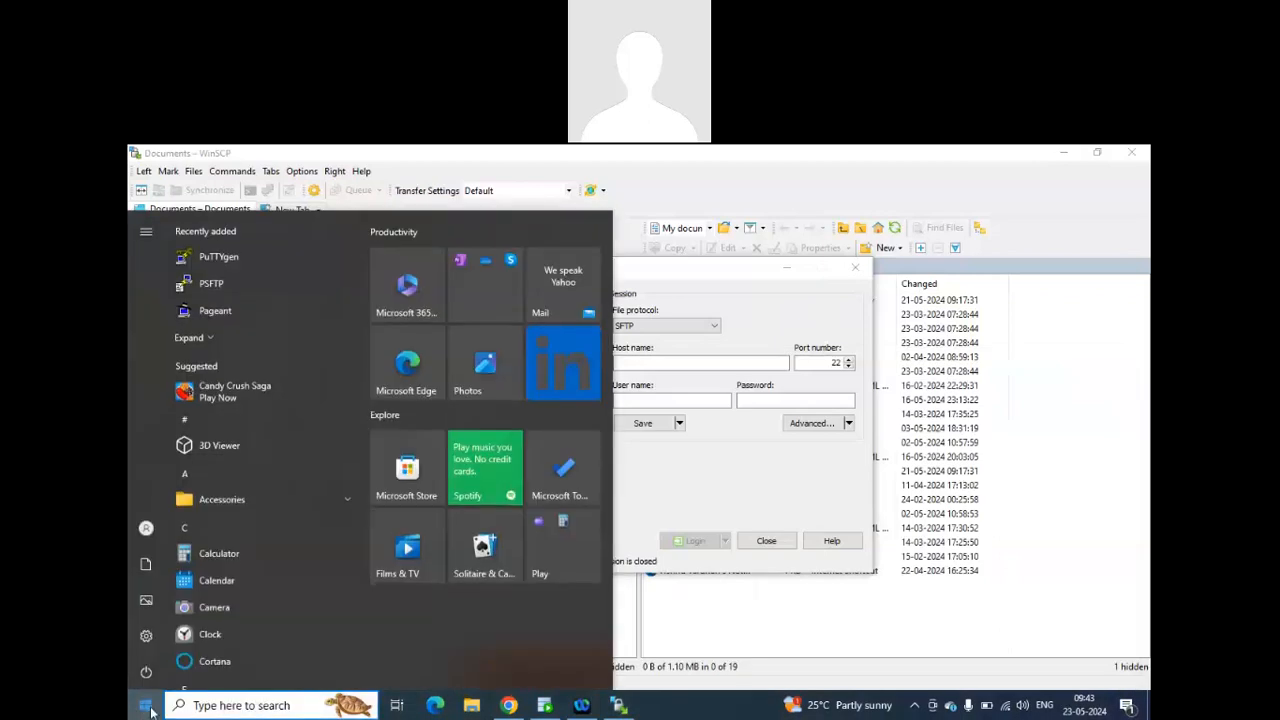
{"action": "type", "text": "putt"}
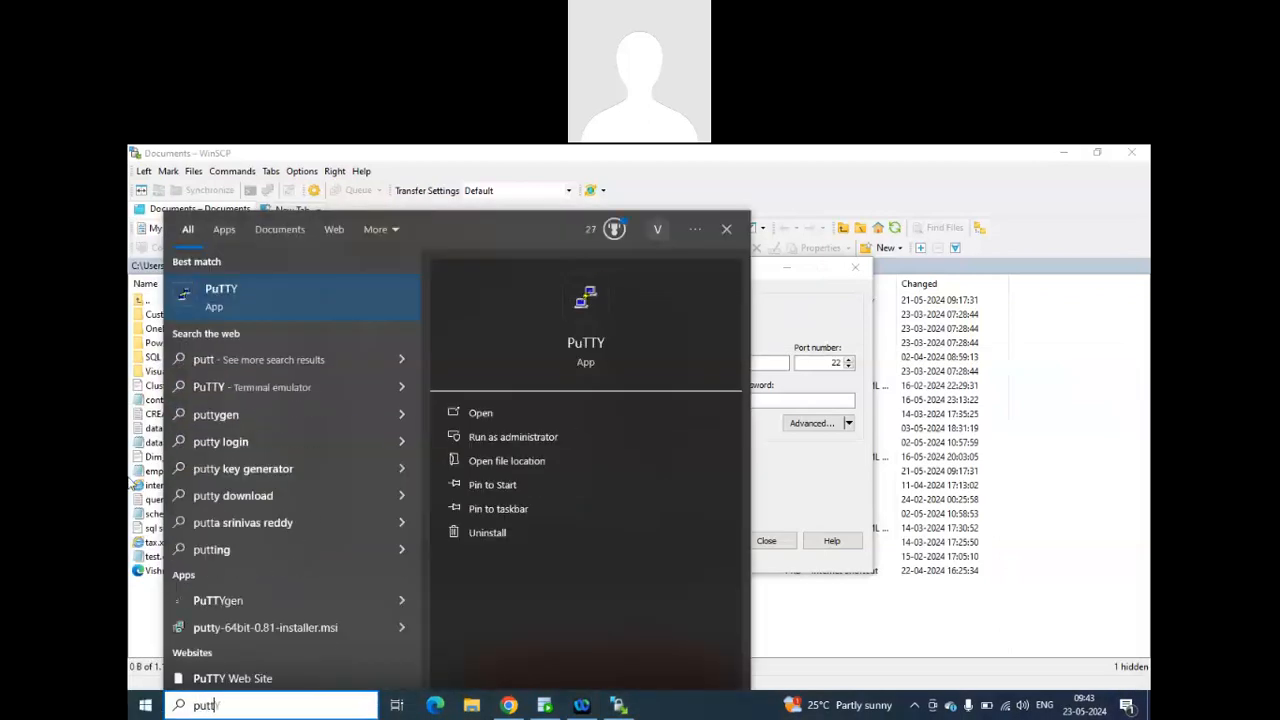
{"action": "left_click", "coordinate": [266, 294]}
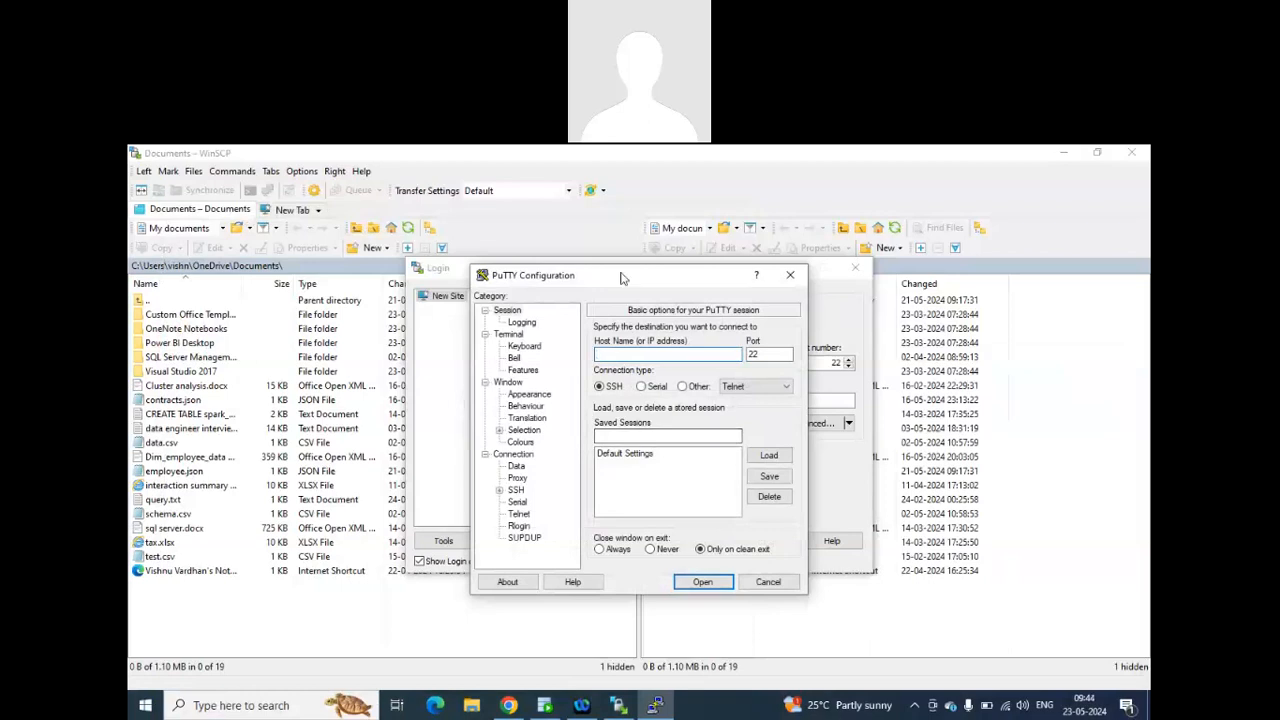
{"action": "left_click_drag", "start_coordinate": [621, 277], "coordinate": [645, 203]}
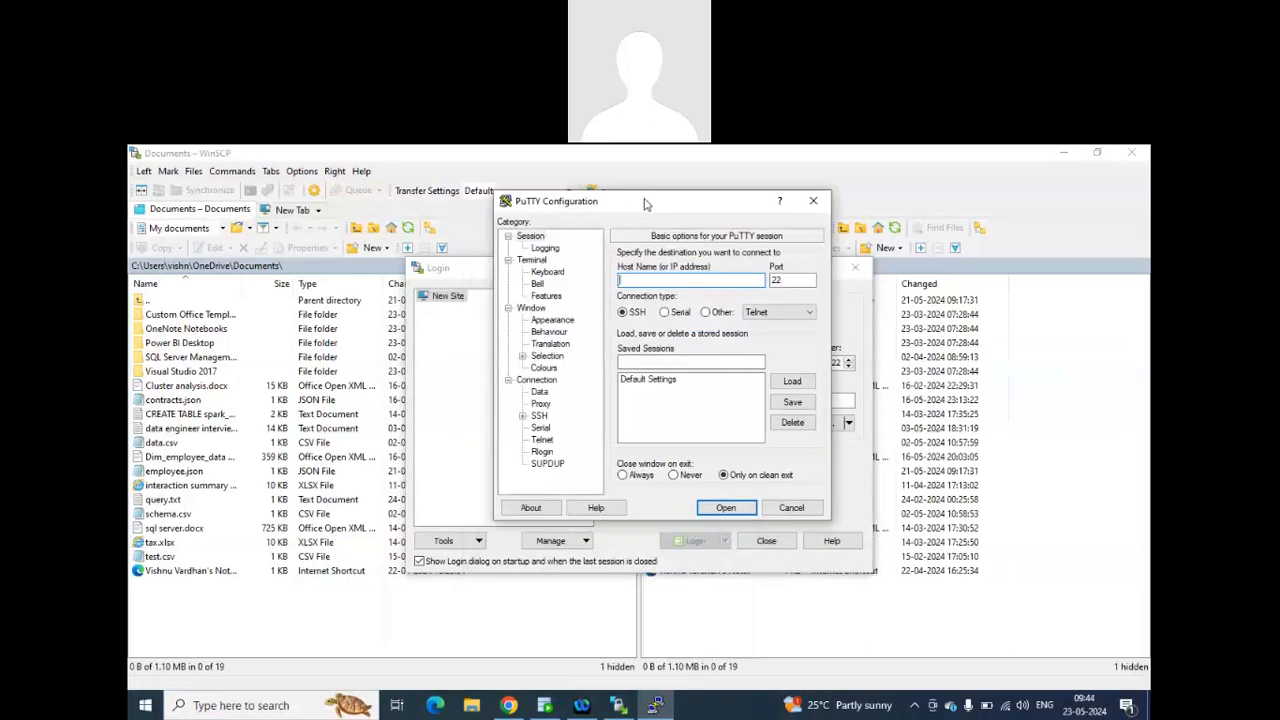
Highlight the hello.js permissions in JSLinux, and in WinSCP dismiss the login dialog and show the context options of the Visual Studio 2017 folder.
{"action": "left_click", "coordinate": [509, 705]}
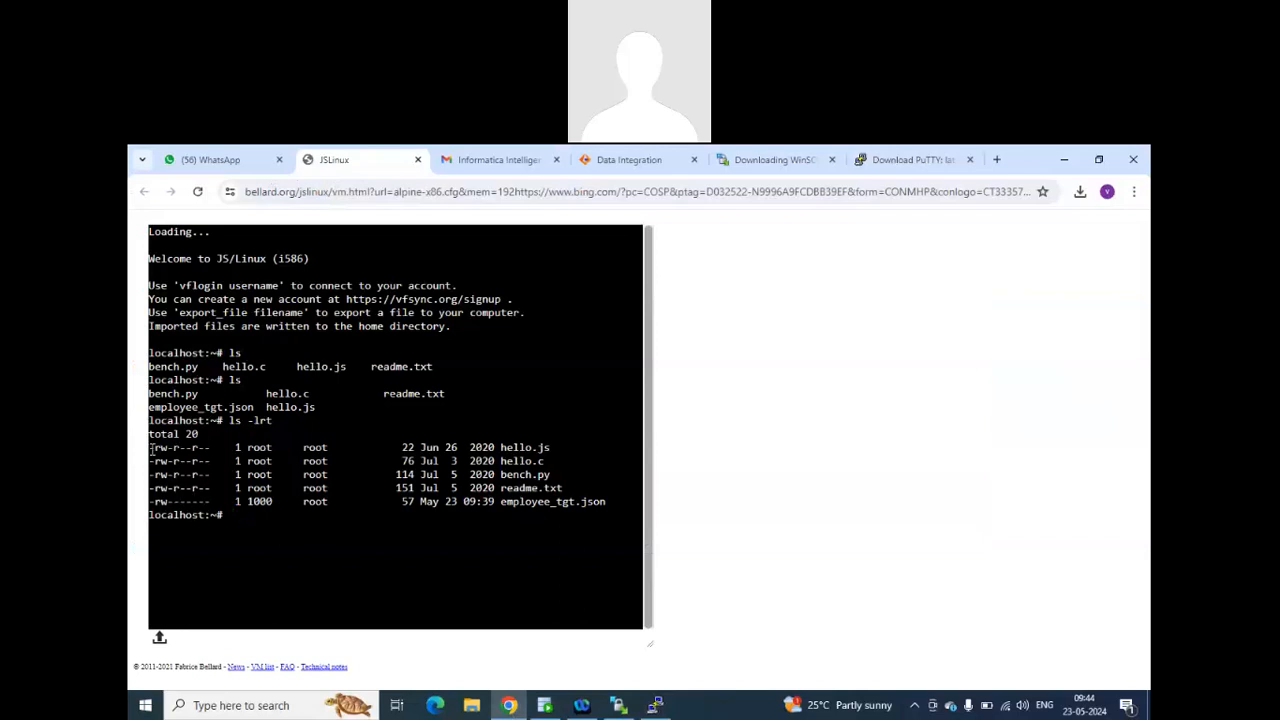
{"action": "left_click_drag", "start_coordinate": [150, 450], "coordinate": [210, 448]}
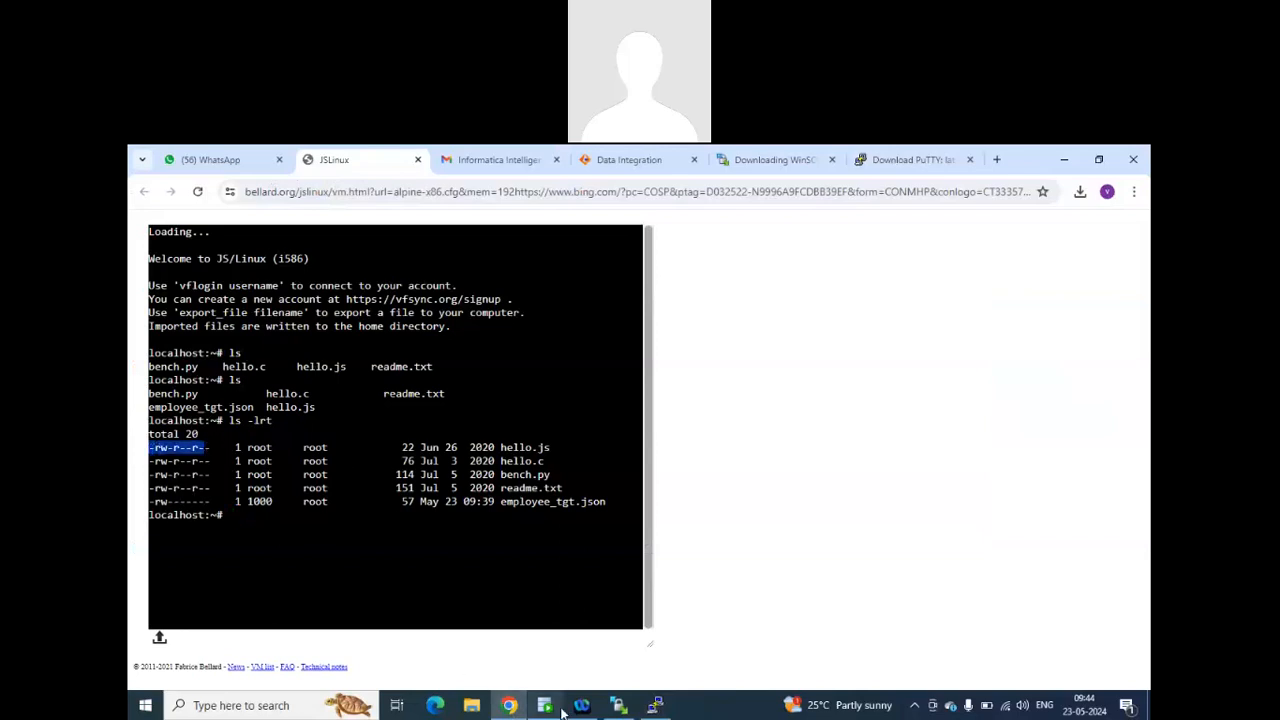
{"action": "left_click", "coordinate": [618, 705]}
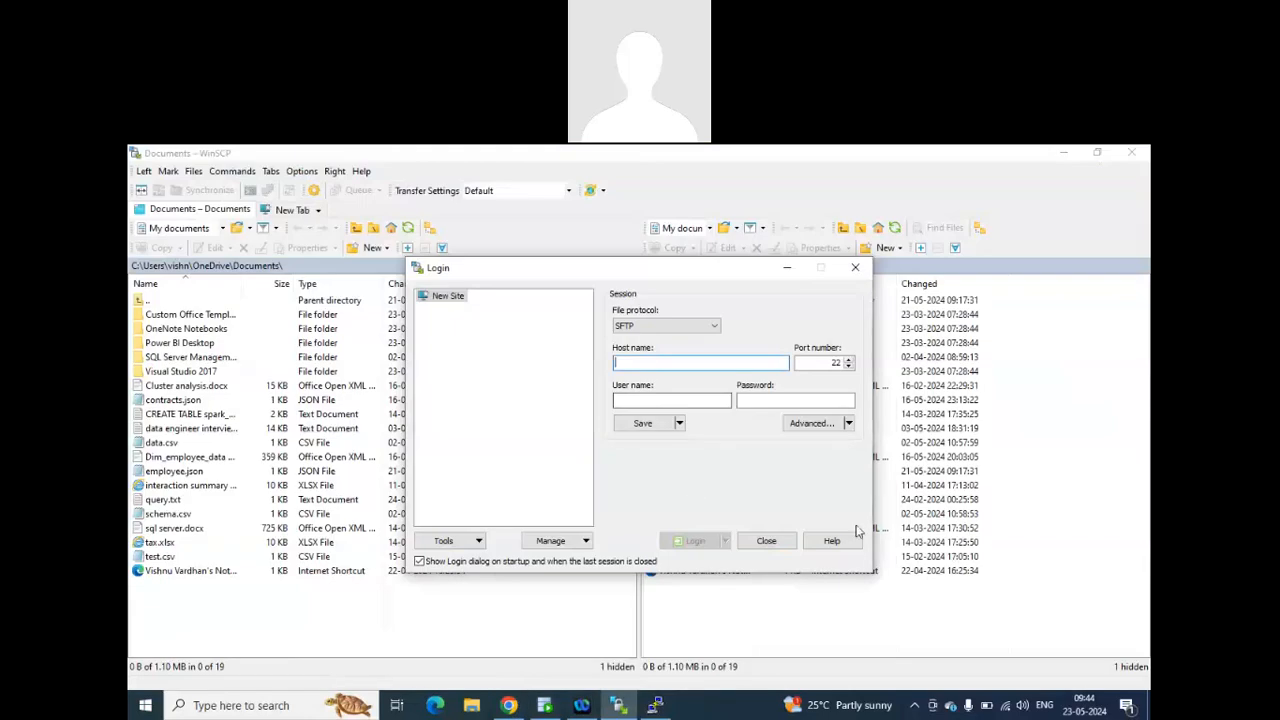
{"action": "left_click", "coordinate": [855, 267]}
{"action": "right_click", "coordinate": [690, 374]}
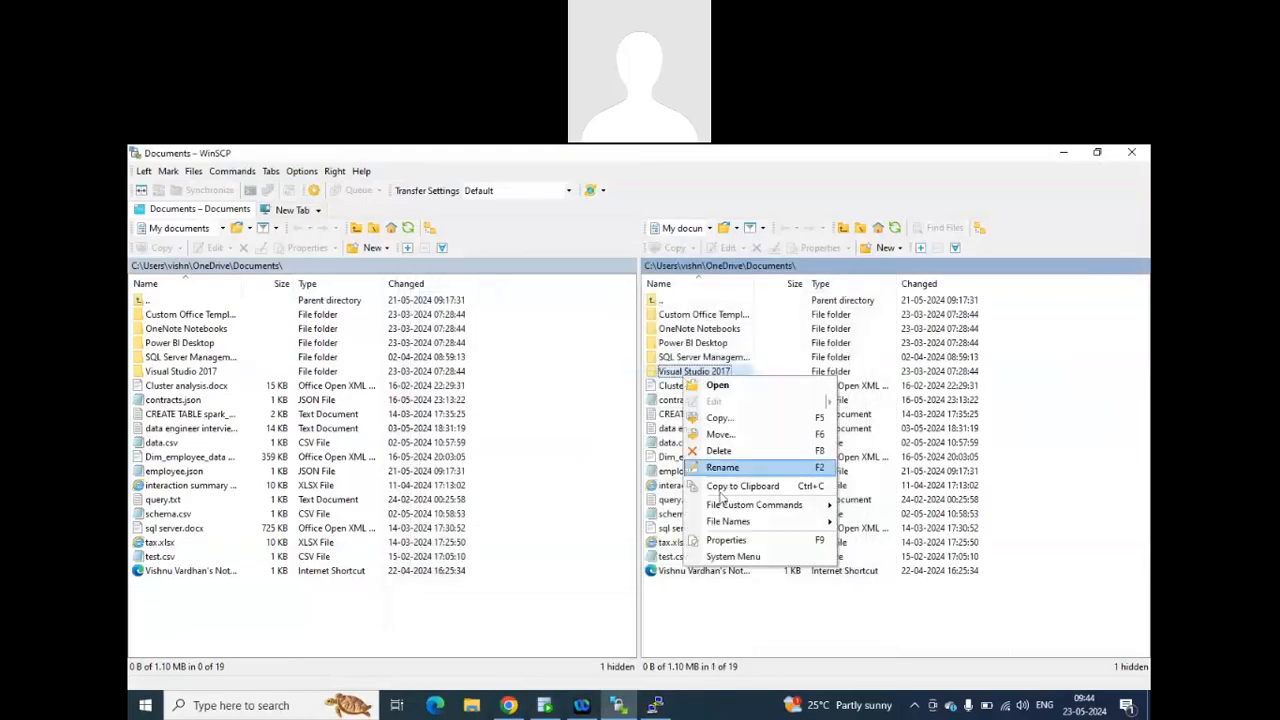
Glance at the PuTTY configuration, and examine the separate parts of the hello.js permission string in the JSLinux listing.
{"action": "left_click", "coordinate": [653, 706]}
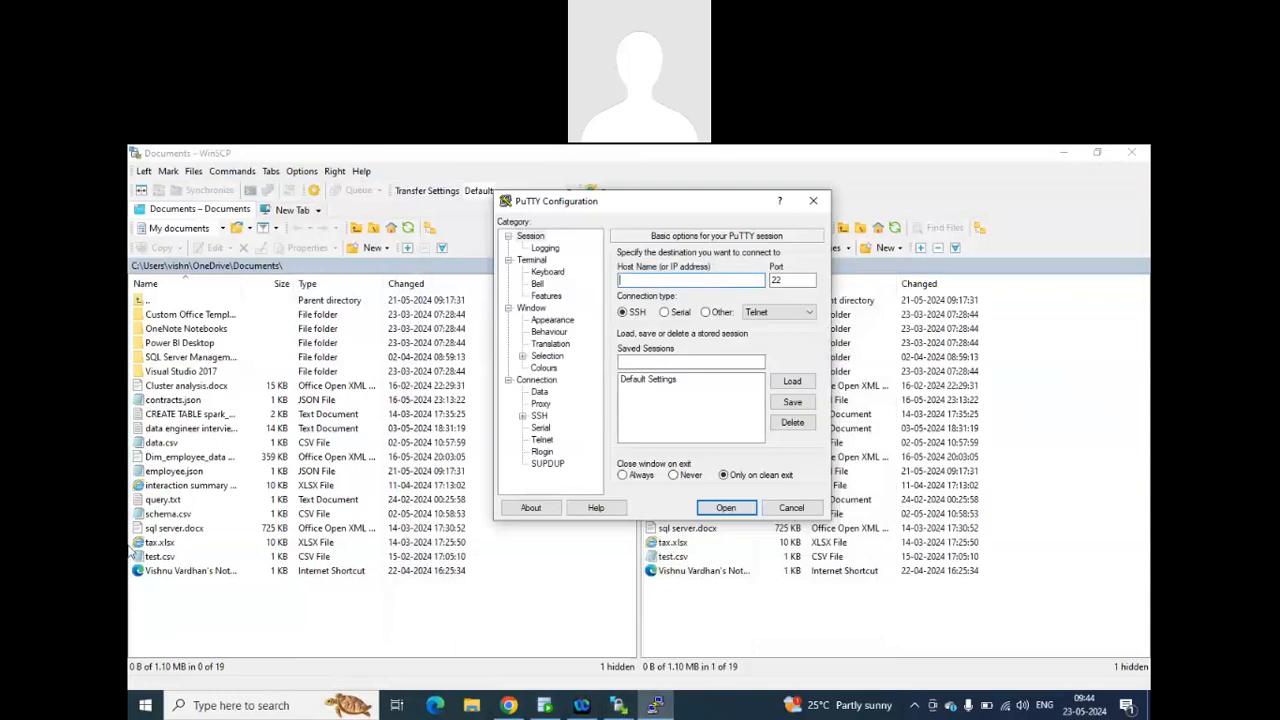
{"action": "left_click", "coordinate": [508, 706]}
{"action": "left_click_drag", "start_coordinate": [210, 448], "coordinate": [167, 448]}
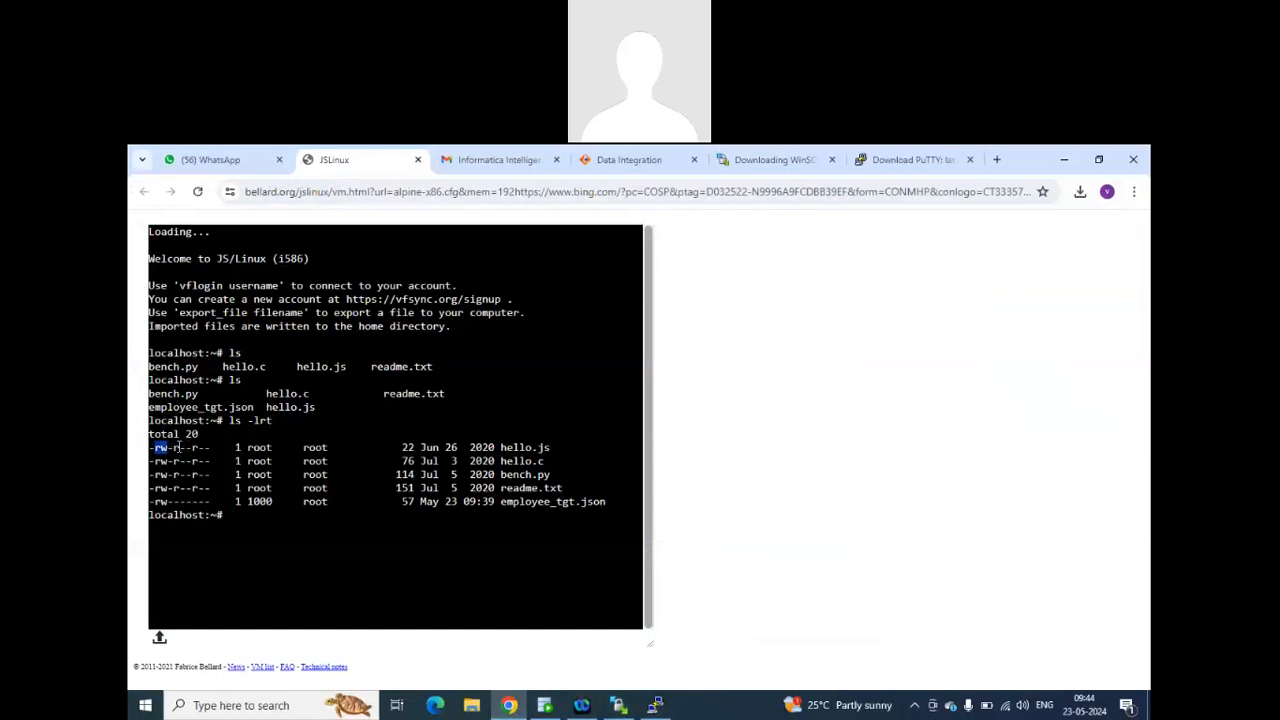
{"action": "left_click", "coordinate": [177, 450]}
{"action": "left_click_drag", "start_coordinate": [174, 448], "coordinate": [181, 448]}
{"action": "left_click", "coordinate": [198, 450]}
{"action": "left_click_drag", "start_coordinate": [210, 450], "coordinate": [193, 451]}
{"action": "left_click_drag", "start_coordinate": [193, 448], "coordinate": [178, 449]}
{"action": "left_click", "coordinate": [192, 449]}
Download complete unix commands.doc from the March 2024 batch chat in WhatsApp and open the downloaded file.
{"action": "left_click", "coordinate": [250, 161]}
{"action": "left_click", "coordinate": [955, 425]}
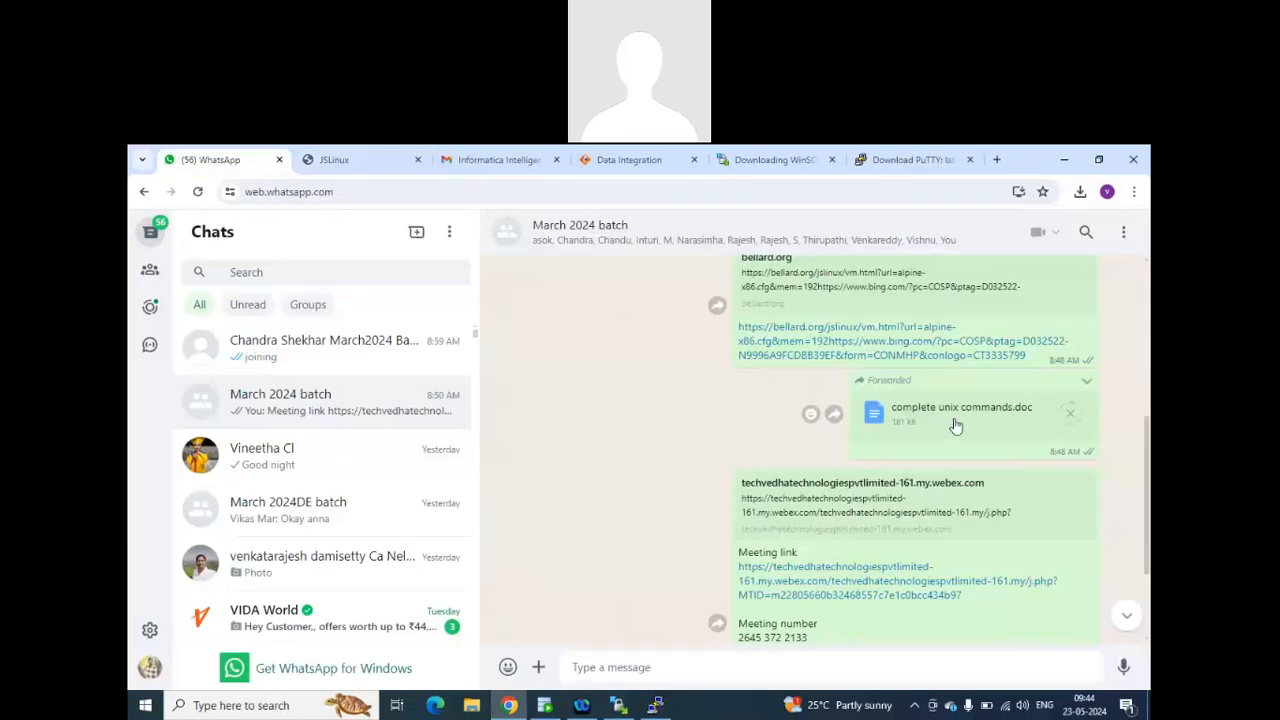
{"action": "left_click", "coordinate": [977, 236]}
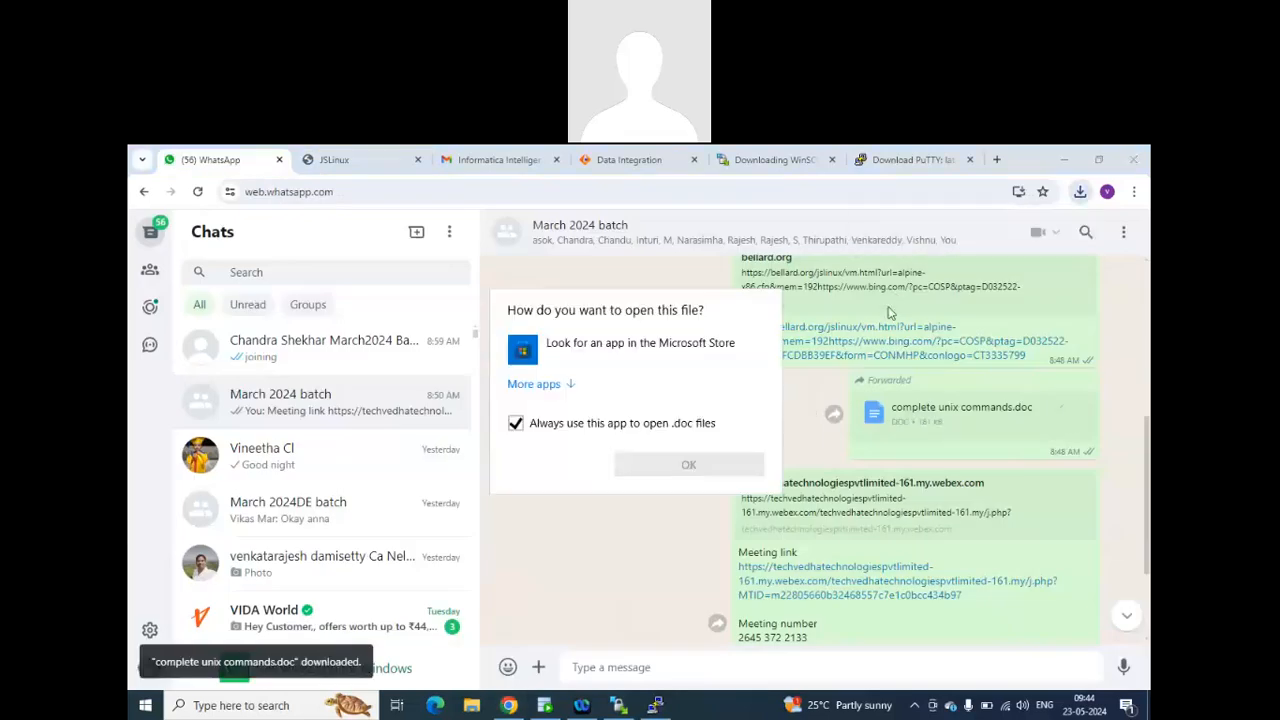
Choose WordPad as the default app for .doc files, view the Unix commands document in it, and close it.
{"action": "left_click", "coordinate": [556, 386]}
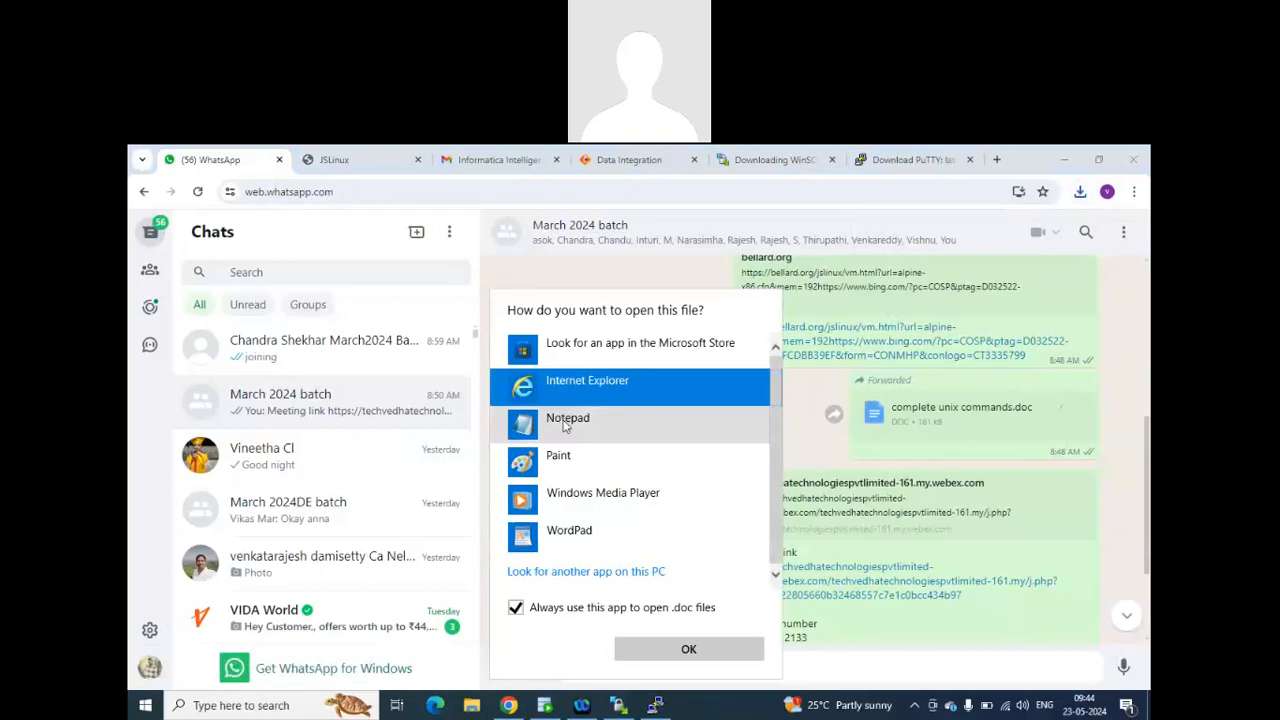
{"action": "left_click", "coordinate": [648, 537]}
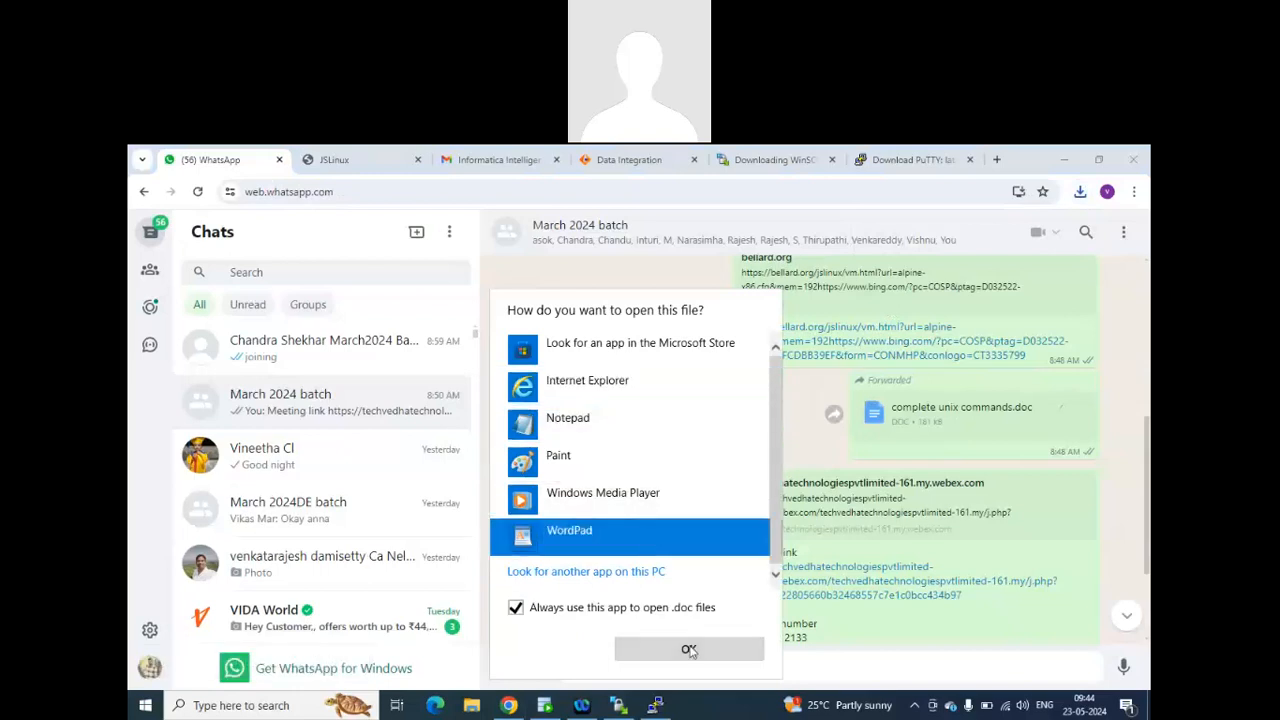
{"action": "left_click", "coordinate": [689, 650]}
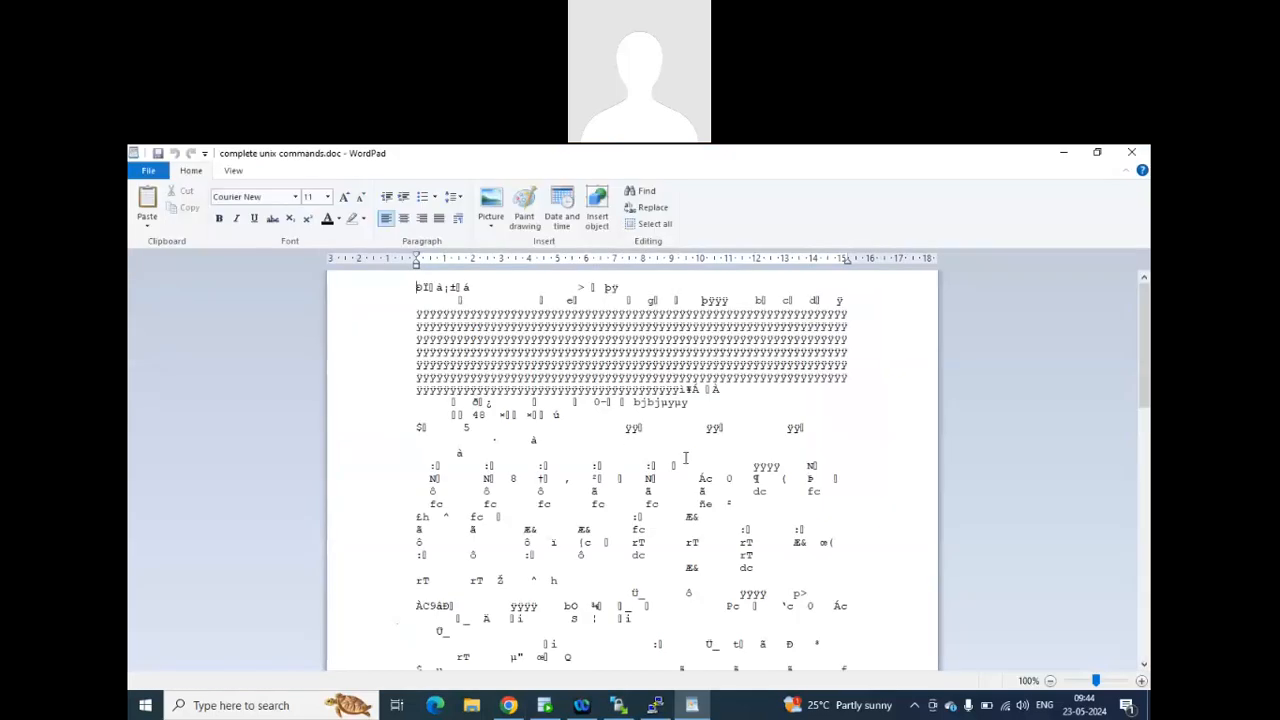
{"action": "left_click", "coordinate": [1131, 152]}
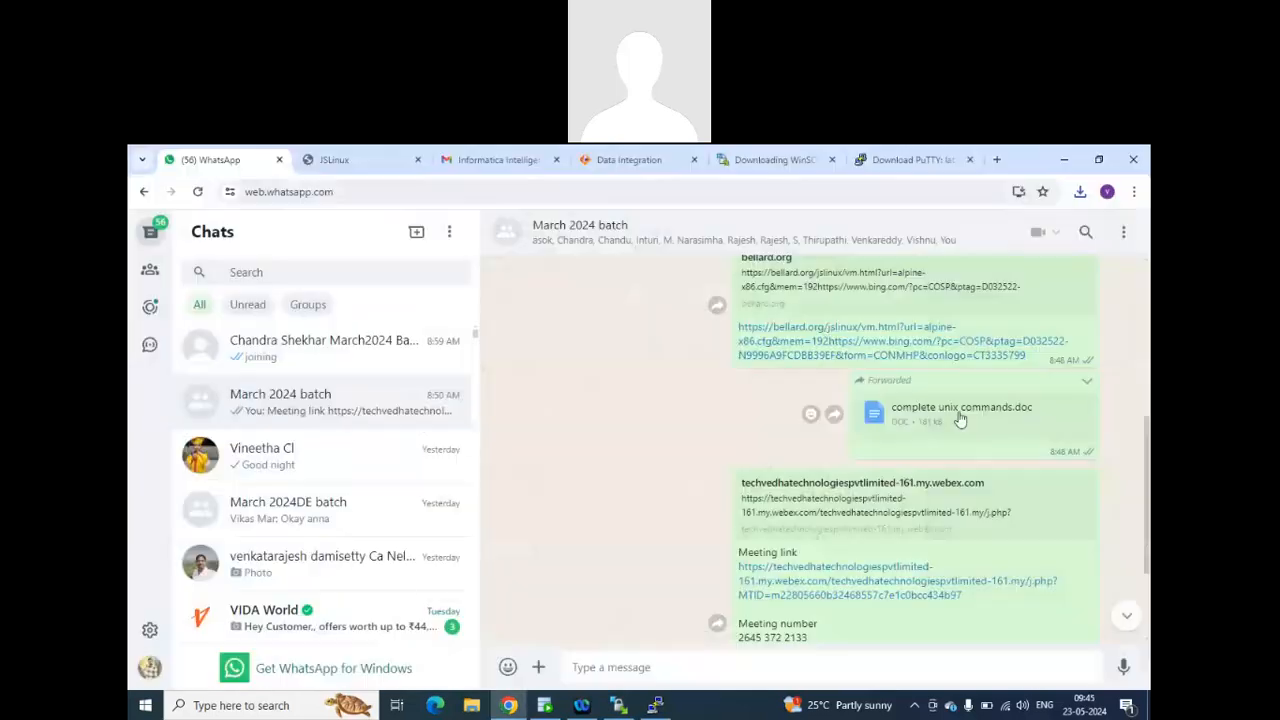
Locate complete unix commands.doc in the Downloads folder and open it in Notepad++.
{"action": "left_click", "coordinate": [1080, 191]}
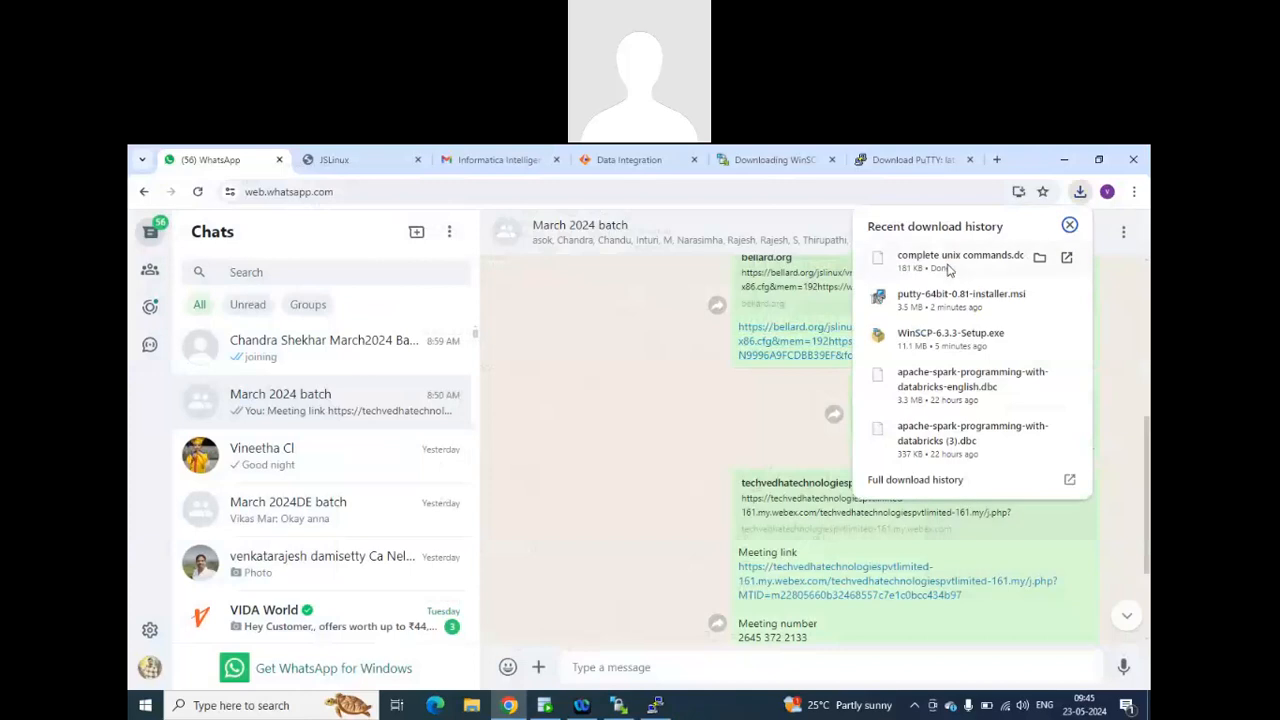
{"action": "left_click", "coordinate": [1040, 257]}
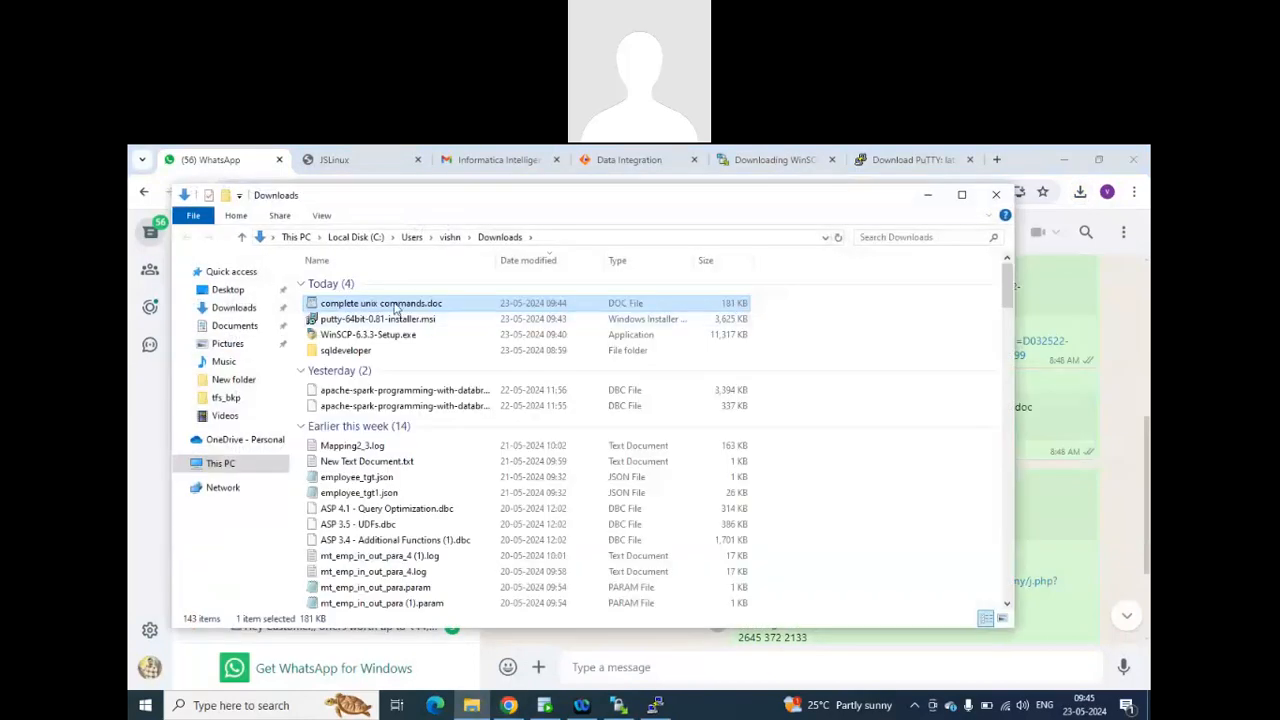
{"action": "right_click", "coordinate": [395, 308]}
{"action": "left_click", "coordinate": [424, 332]}
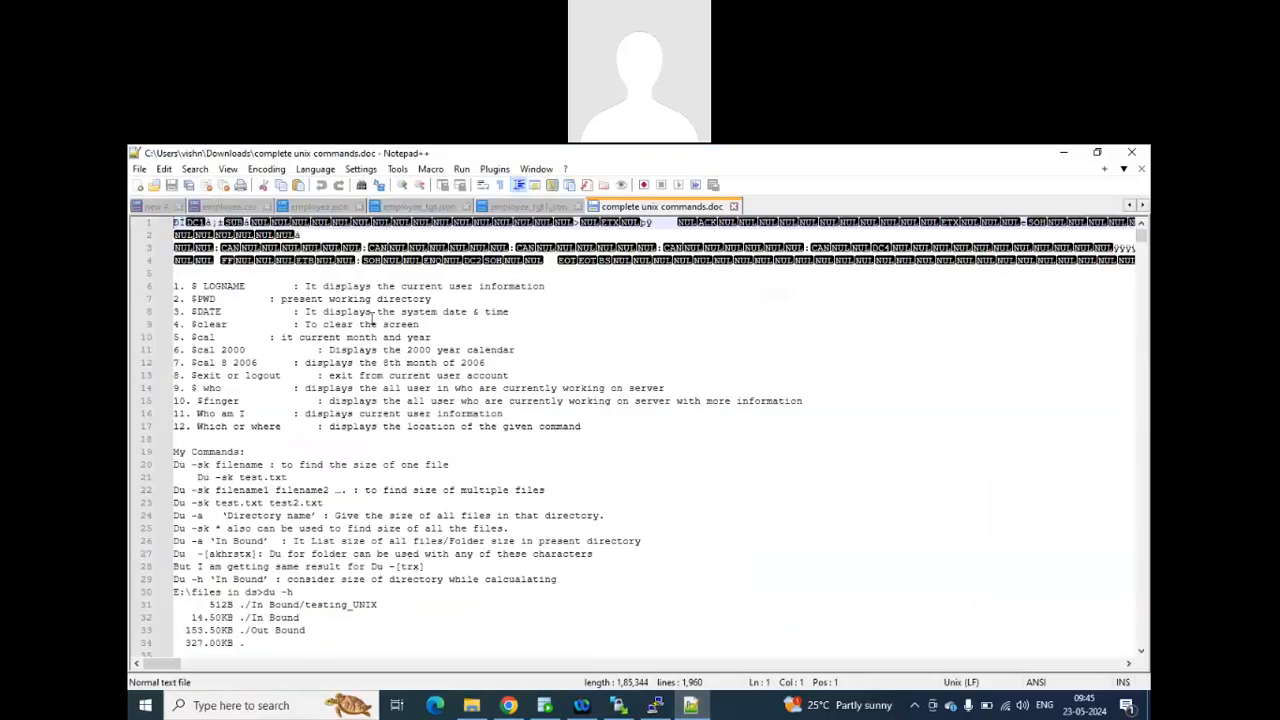
Highlight PWD in the Unix command notes, and run pwd in the JSLinux terminal.
{"action": "double_click", "coordinate": [210, 298]}
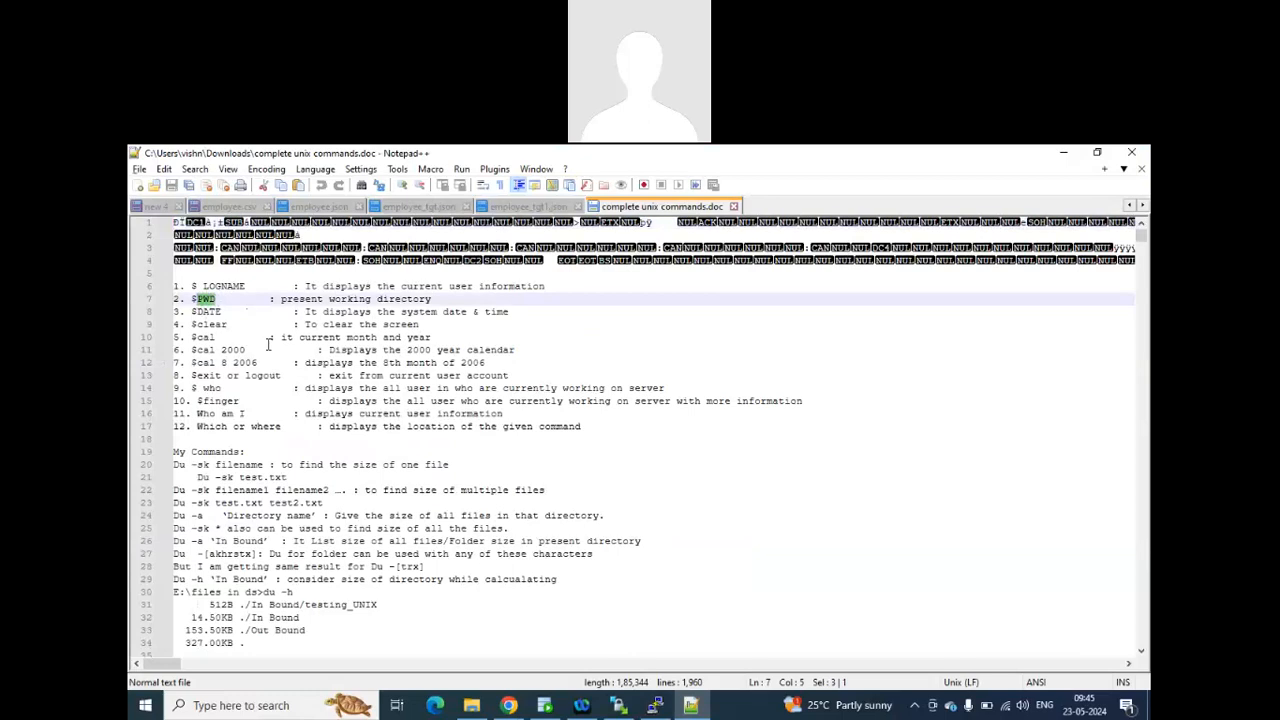
{"action": "key", "text": "alt+Tab"}
{"action": "key", "text": "alt+Tab"}
{"action": "key", "text": "Tab"}
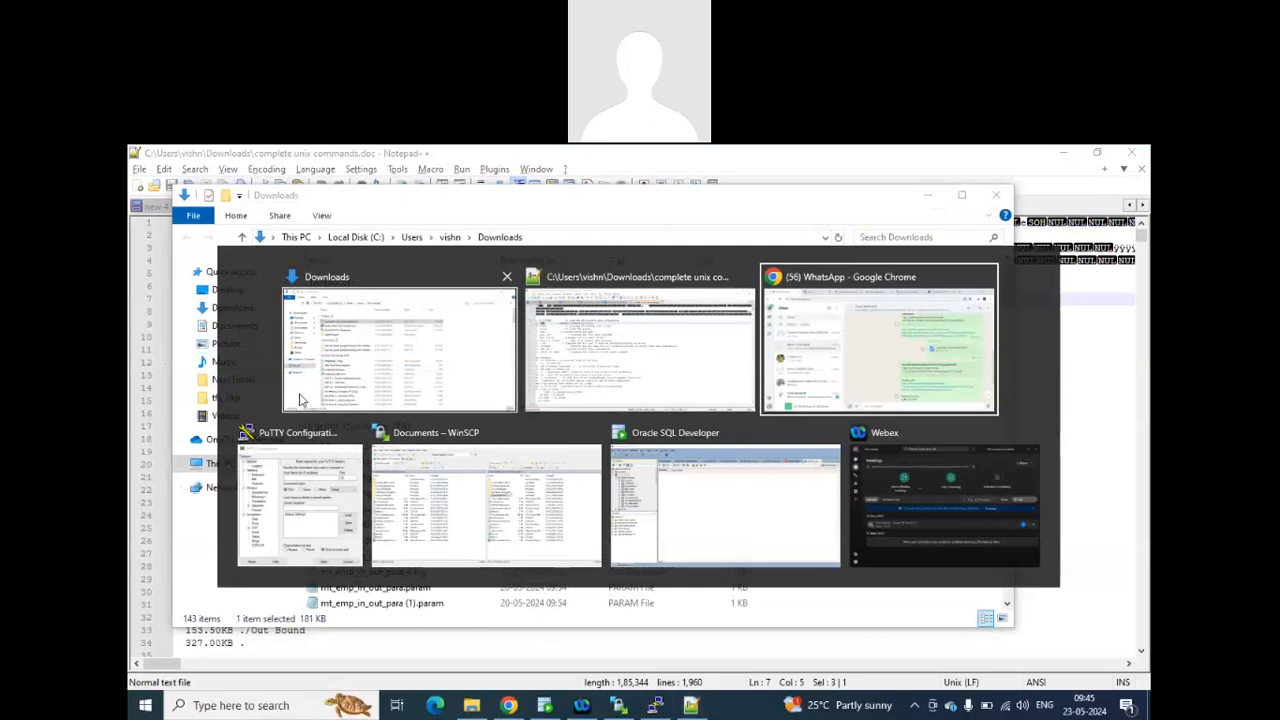
{"action": "left_click", "coordinate": [787, 356]}
{"action": "left_click", "coordinate": [300, 161]}
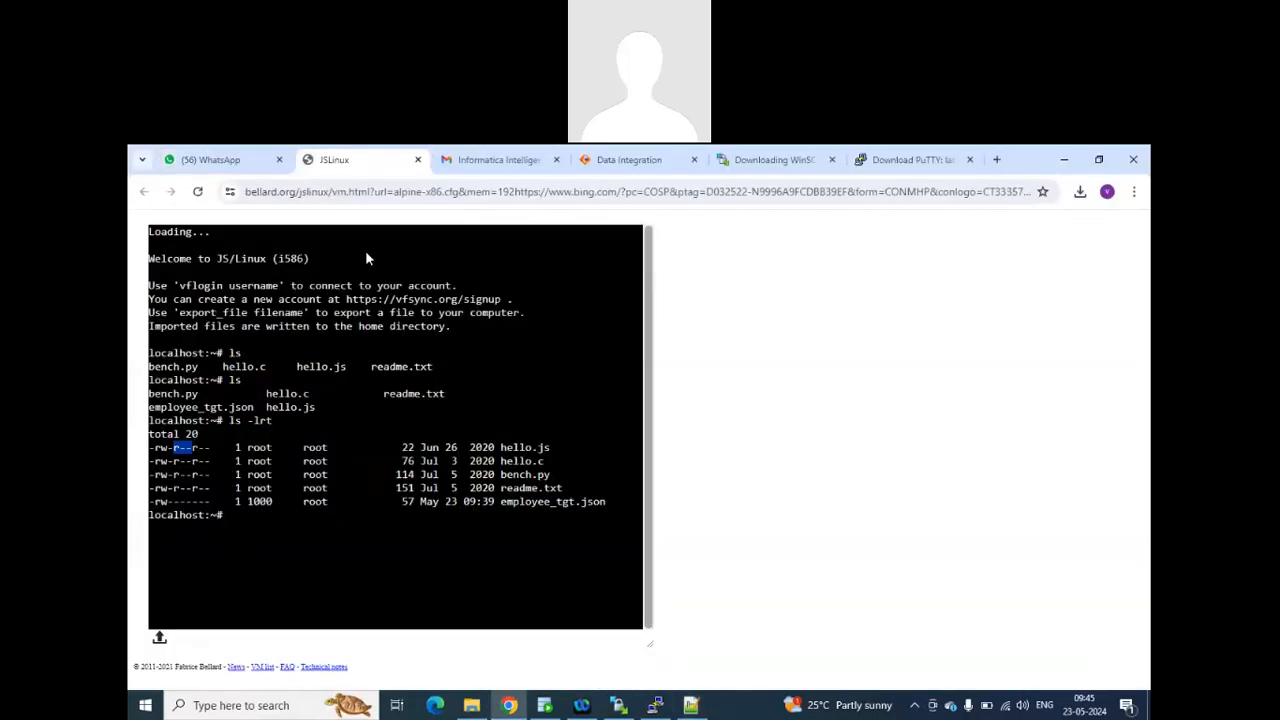
{"action": "right_click", "coordinate": [327, 502]}
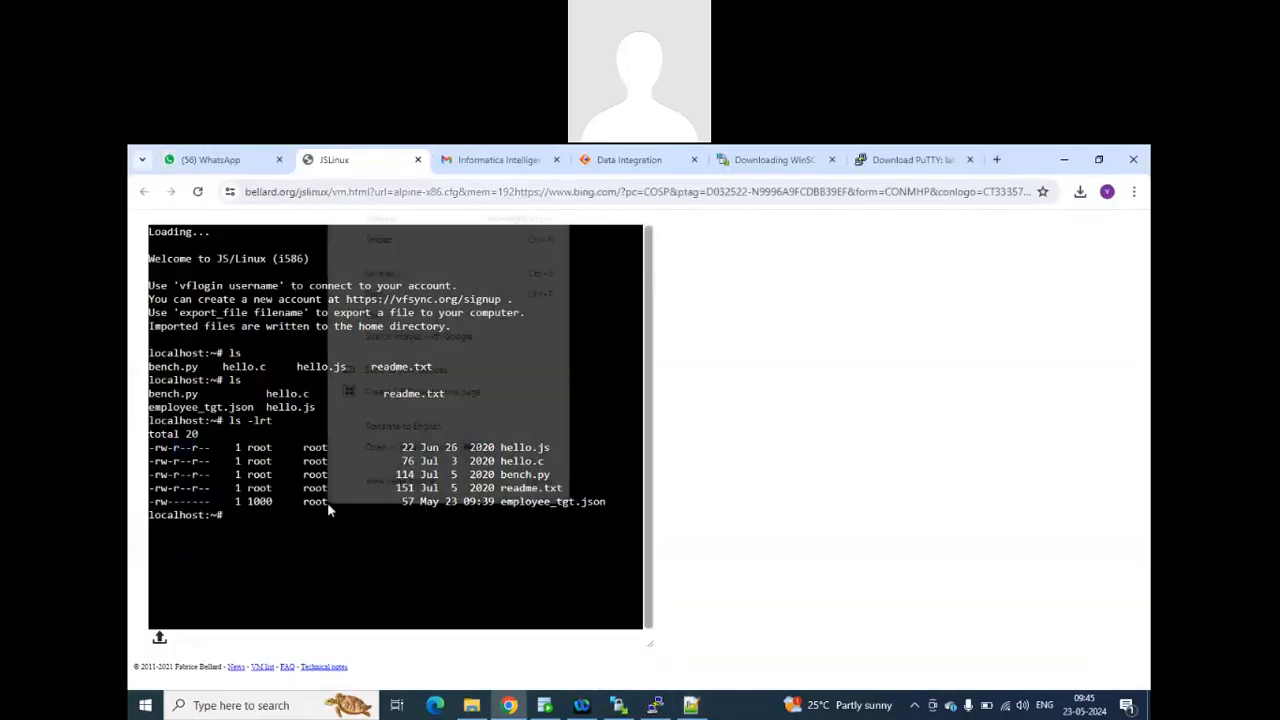
{"action": "left_click", "coordinate": [272, 517]}
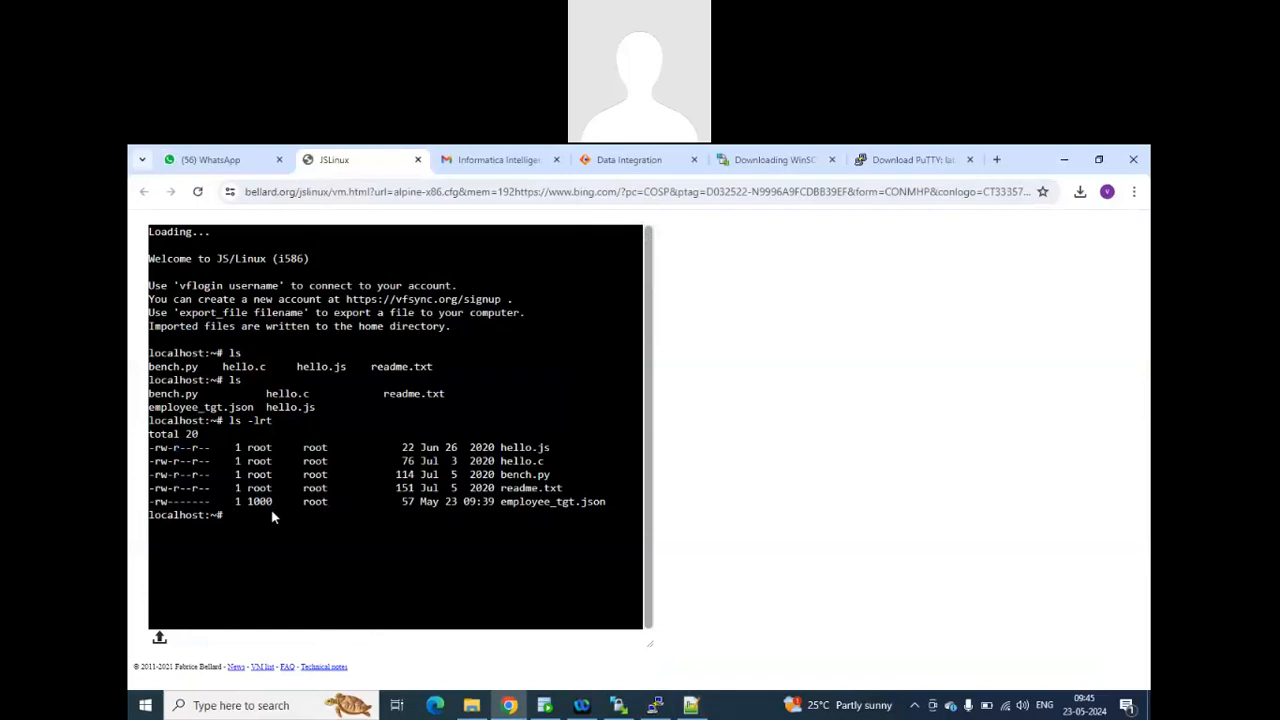
{"action": "type", "text": "pwd"}
{"action": "key", "text": "Return"}
Consult the Unix command notes in Notepad++, clear the JSLinux terminal and run date.
{"action": "key", "text": "alt+Tab"}
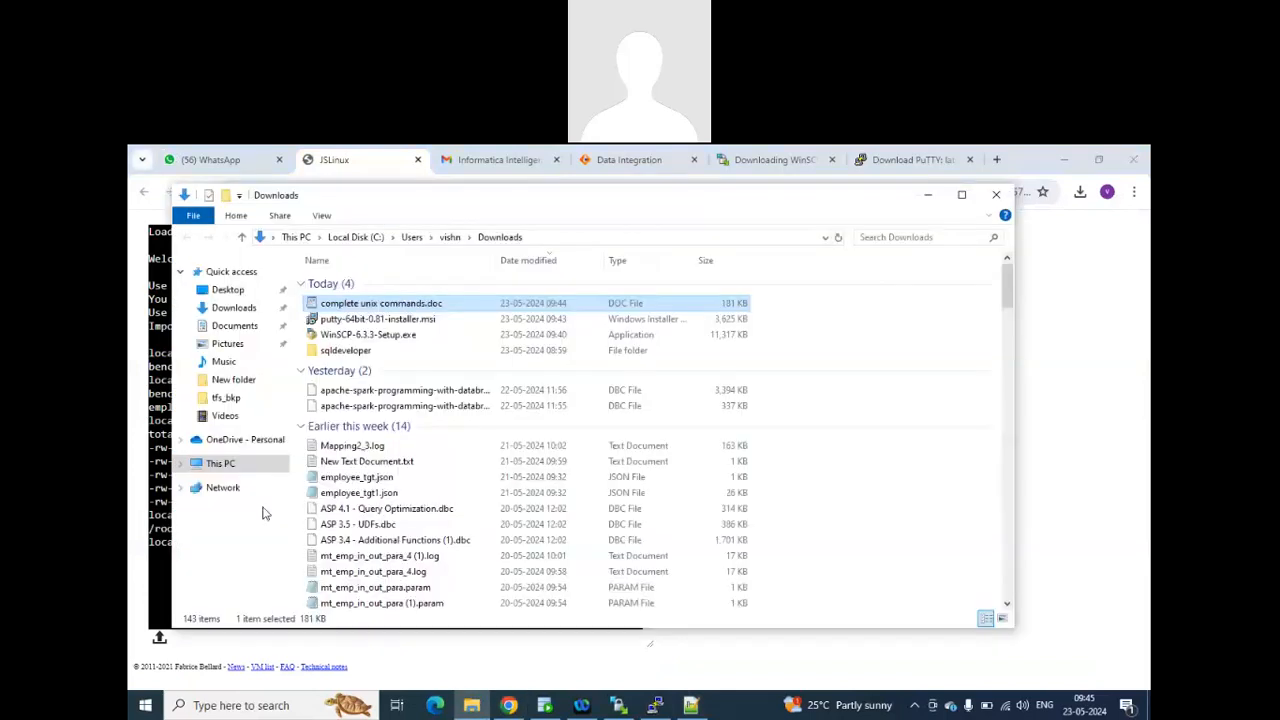
{"action": "key", "text": "alt+Tab"}
{"action": "key", "text": "alt+Tab"}
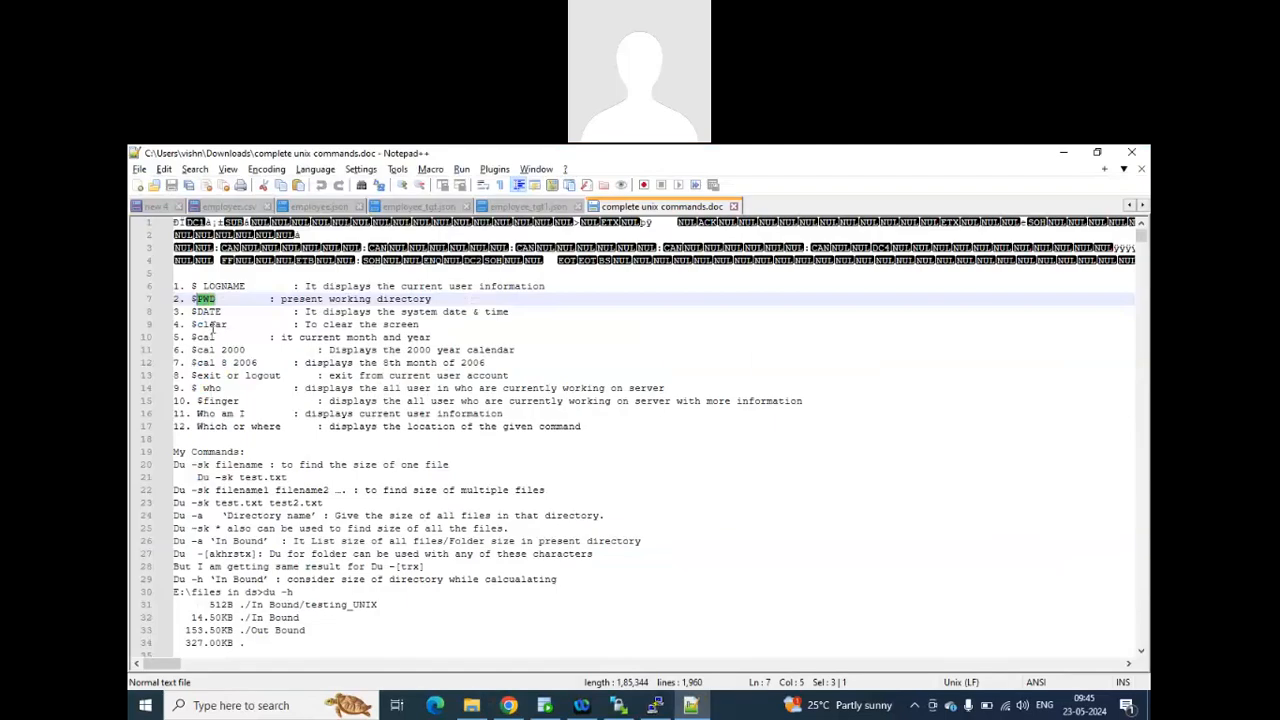
{"action": "key", "text": "alt+Tab"}
{"action": "key", "text": "alt+Tab"}
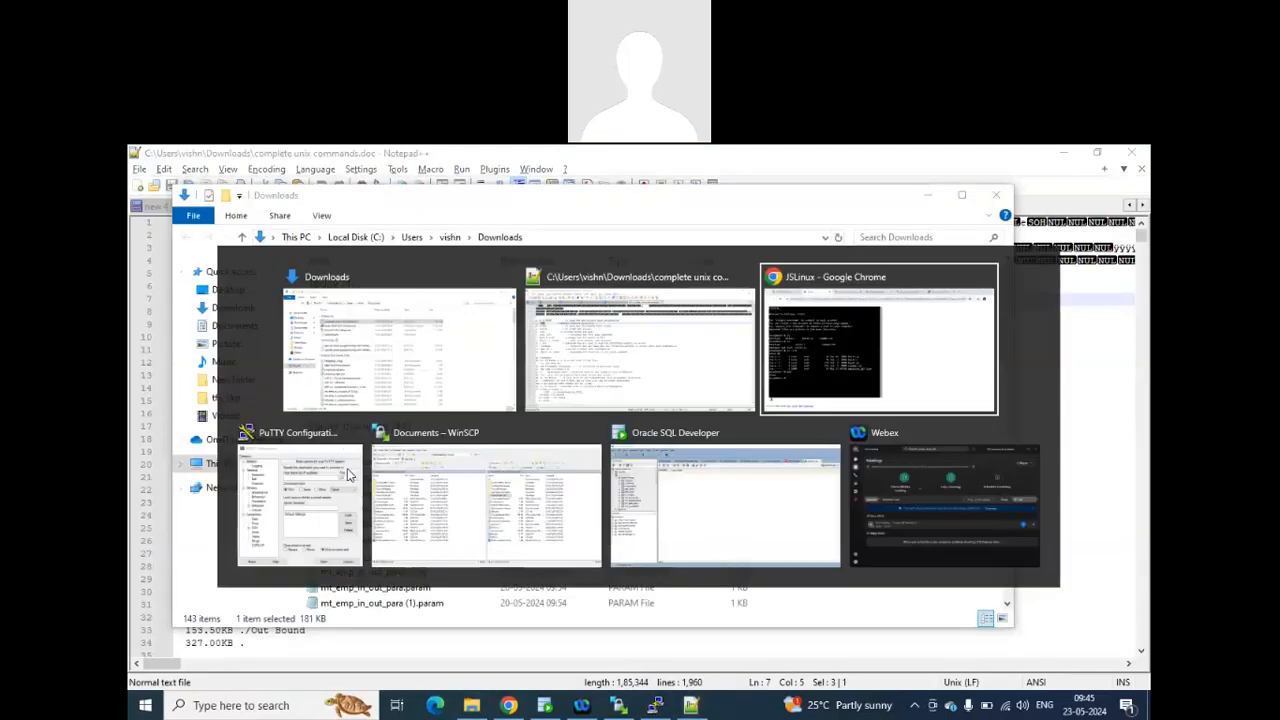
{"action": "type", "text": "clear"}
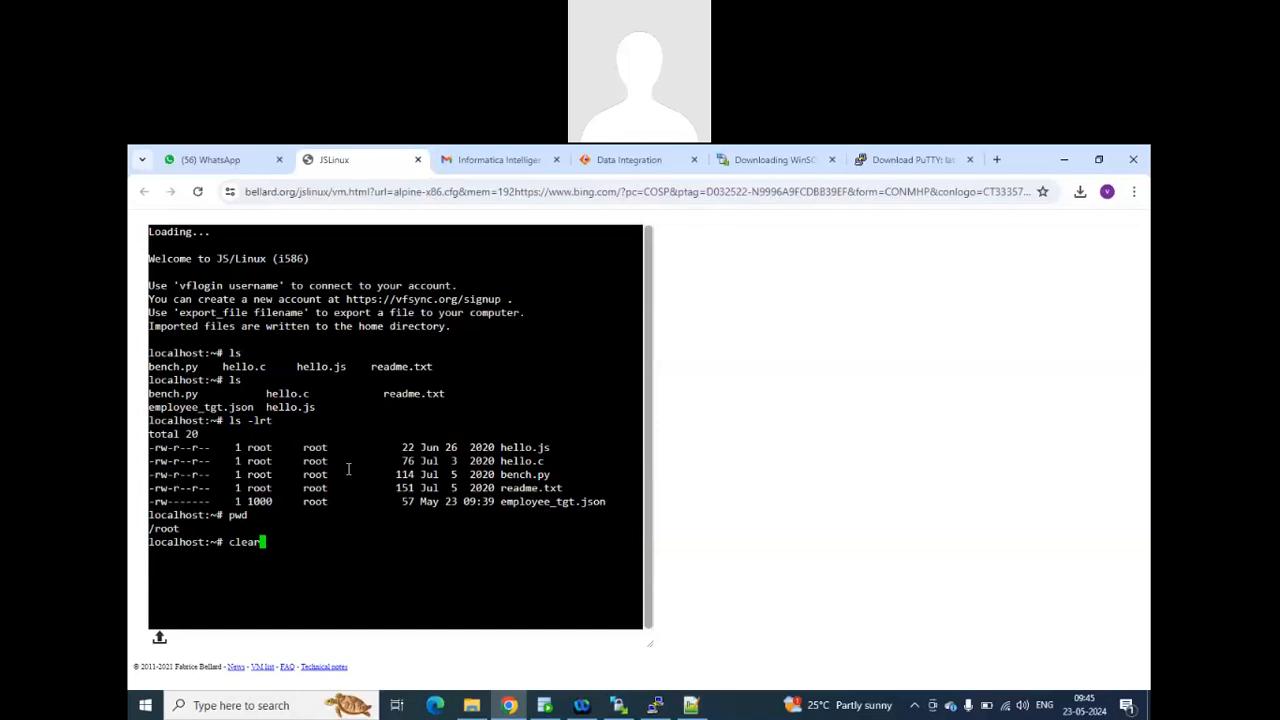
{"action": "key", "text": "Return"}
{"action": "type", "text": "date"}
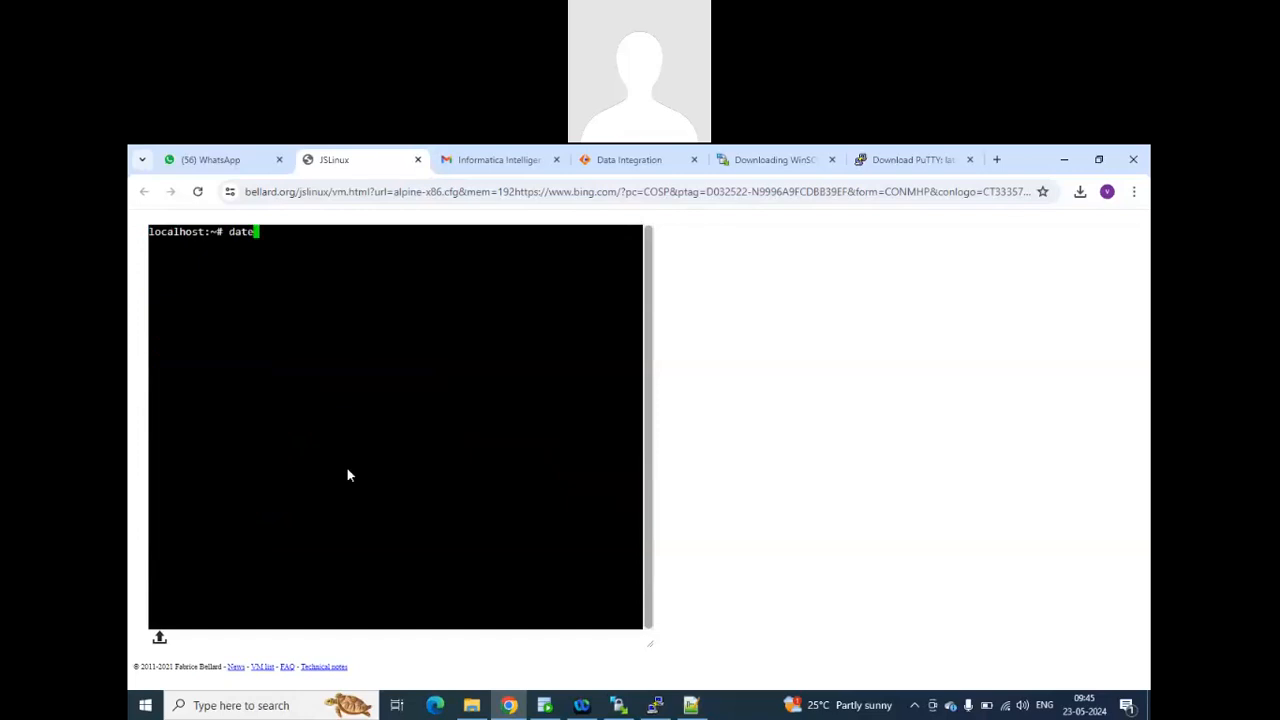
{"action": "key", "text": "Return"}
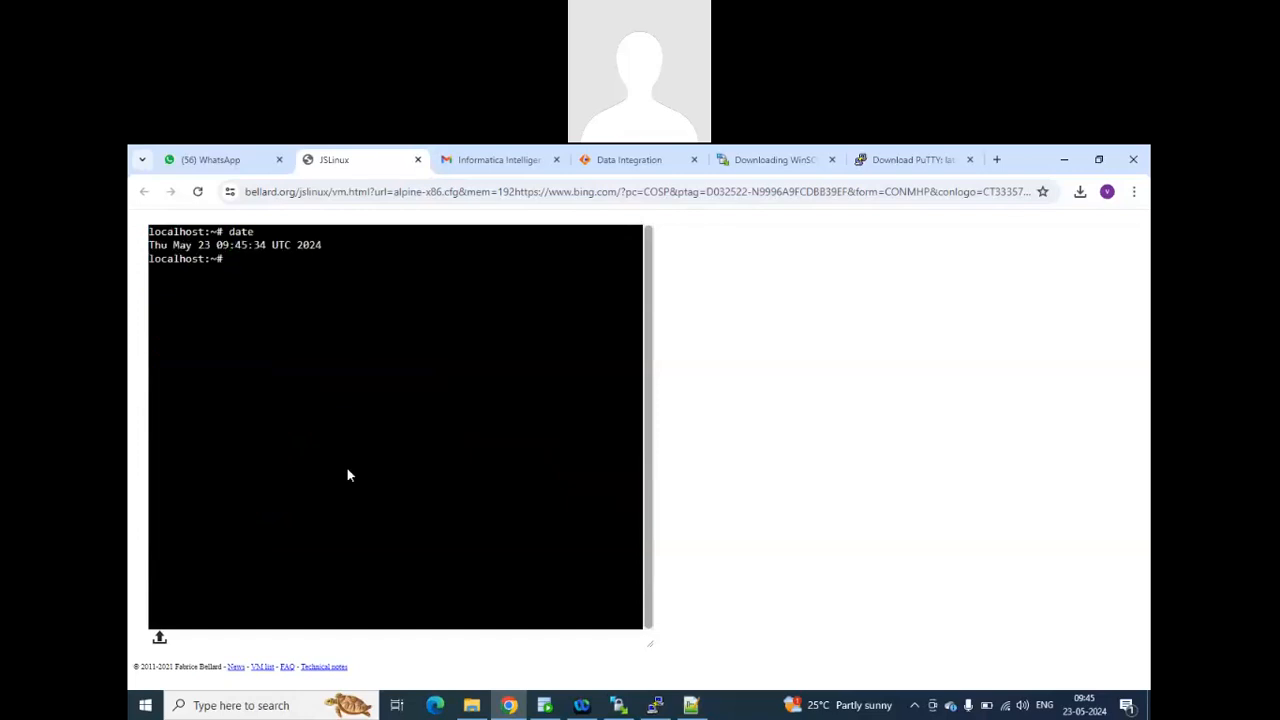
Find the recursive file listing command Ls -R in the Notepad++ Unix notes and highlight it.
{"action": "key", "text": "alt+Tab"}
{"action": "key", "text": "alt+Tab"}
{"action": "key", "text": "alt+Tab"}
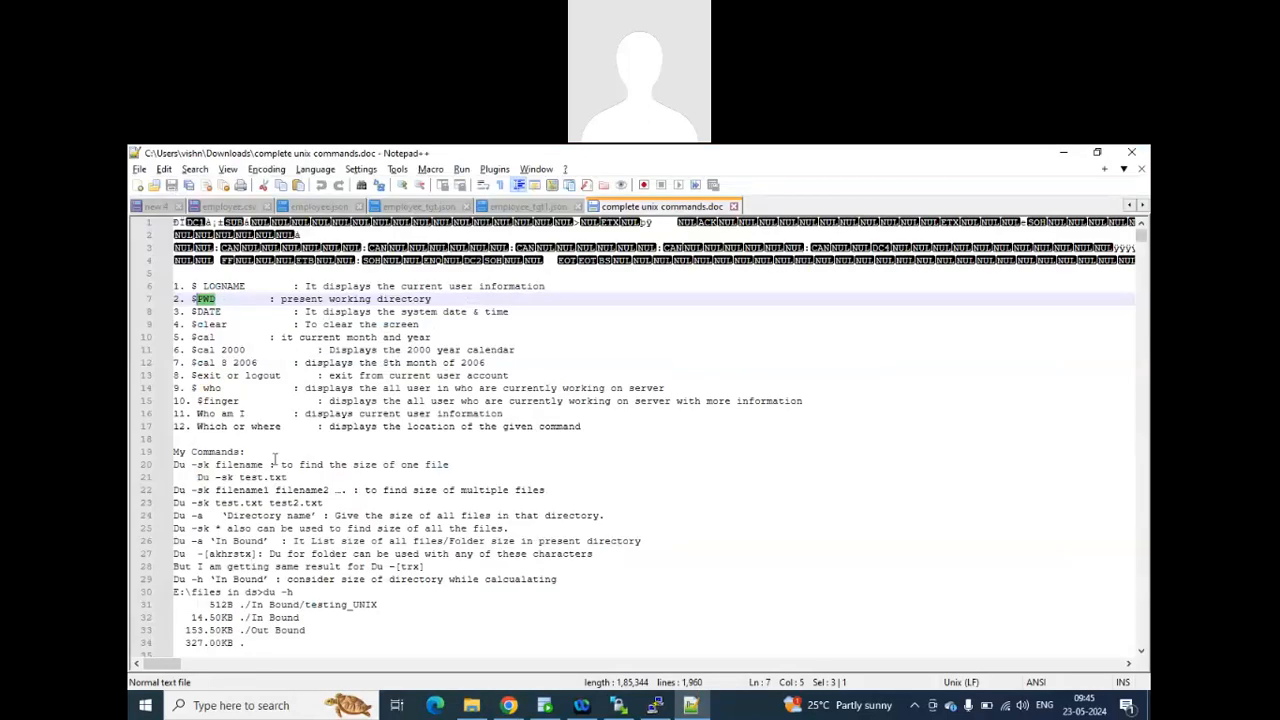
{"action": "scroll", "coordinate": [300, 451], "scroll_direction": "down", "scroll_amount": 2}
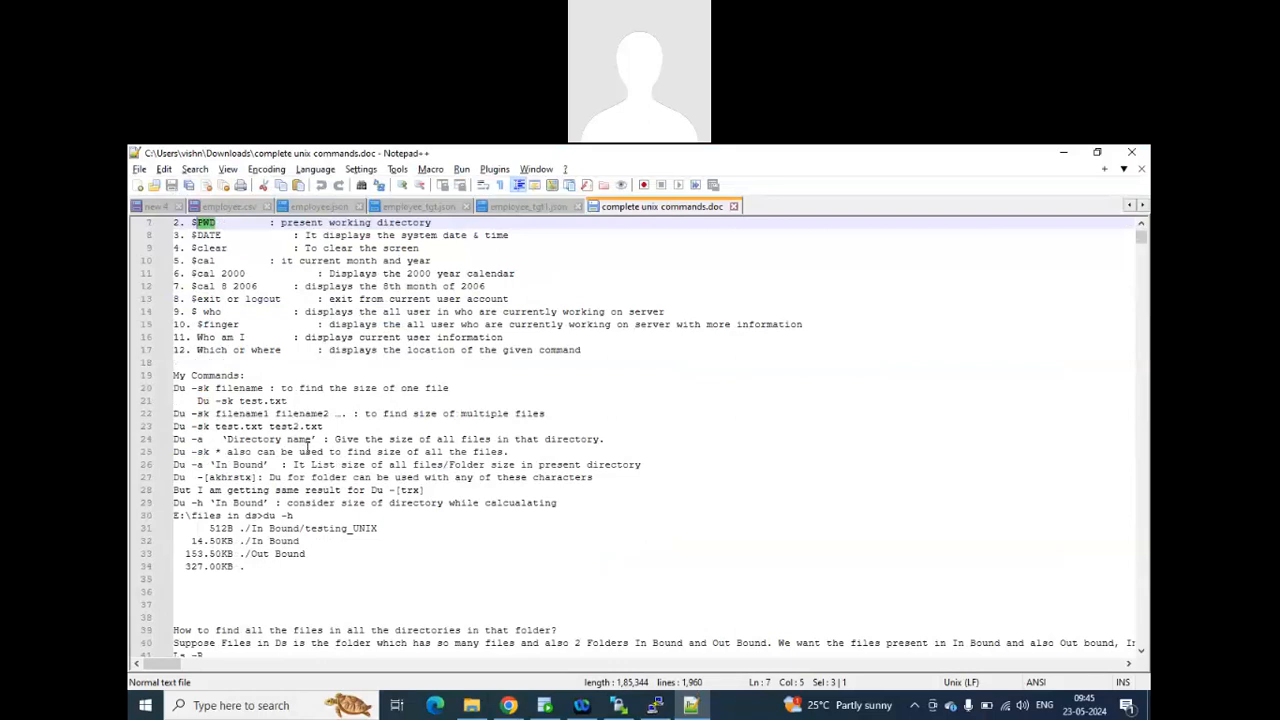
{"action": "scroll", "coordinate": [307, 446], "scroll_direction": "down", "scroll_amount": 3}
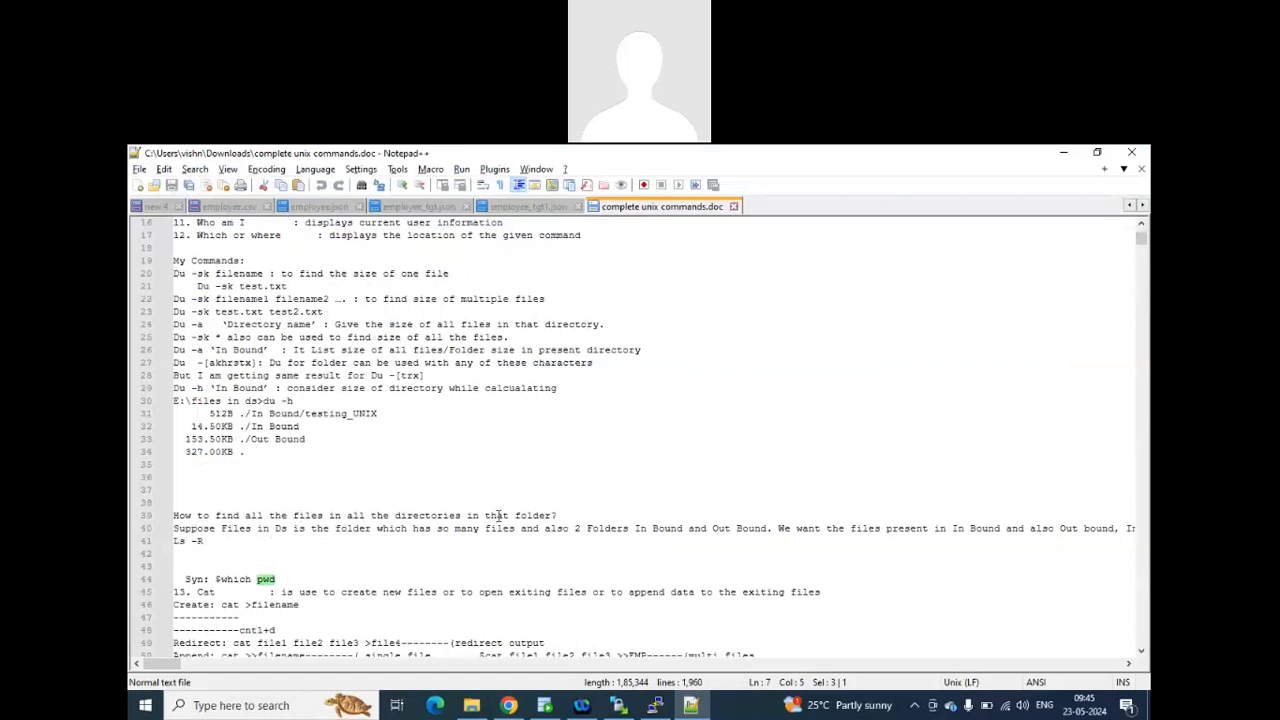
{"action": "left_click_drag", "start_coordinate": [205, 543], "coordinate": [152, 552]}
Run ls -R in the JSLinux terminal and highlight the listed files.
{"action": "key", "text": "alt+Tab"}
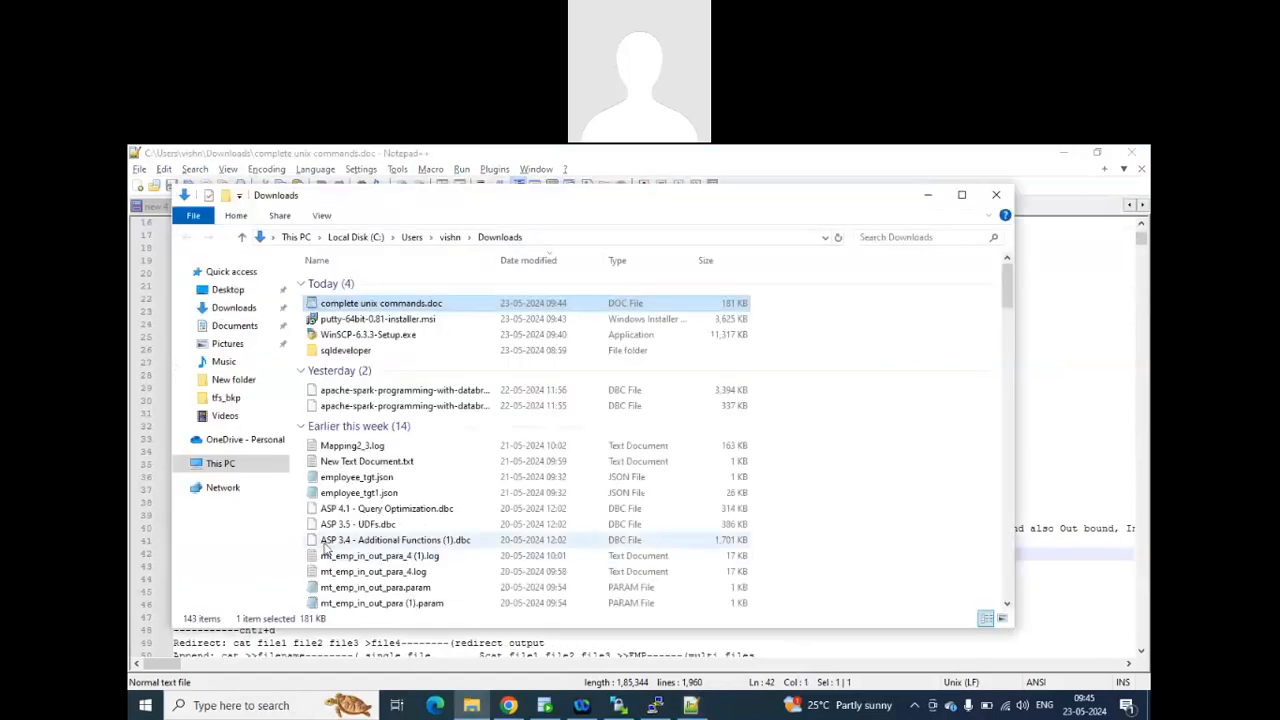
{"action": "key", "text": "alt+Tab"}
{"action": "type", "text": "ls -R"}
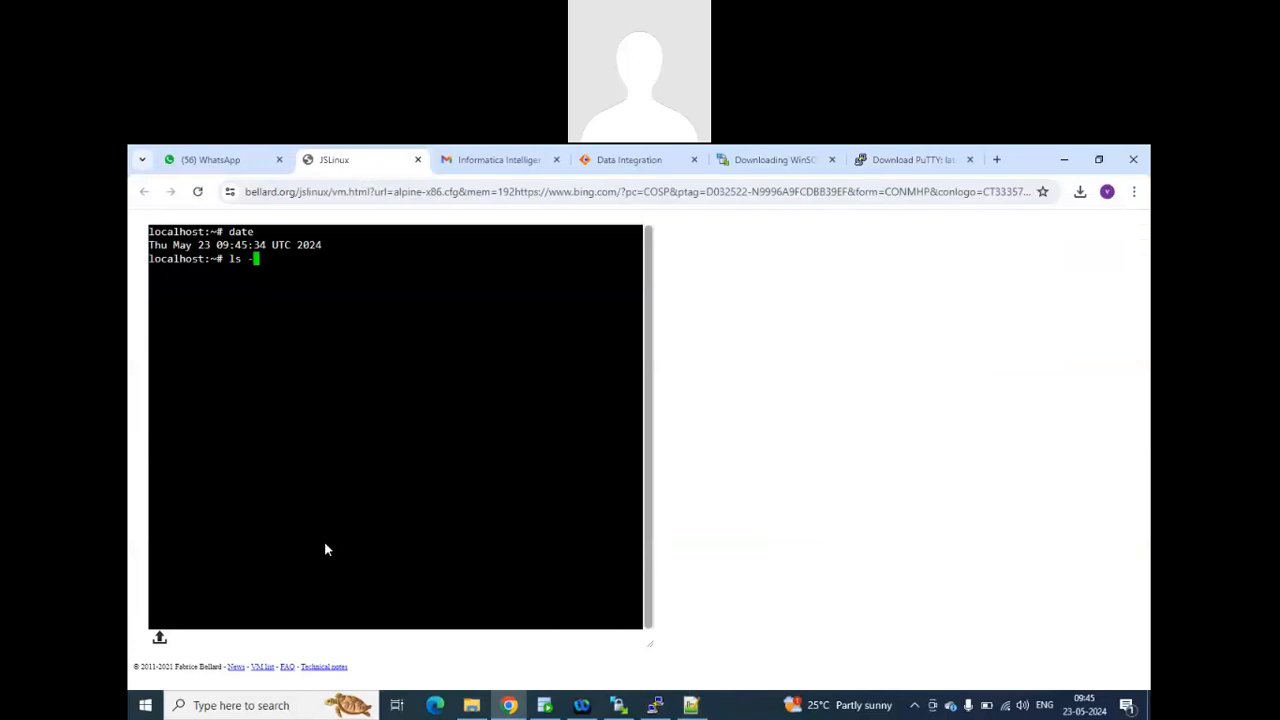
{"action": "key", "text": "Return"}
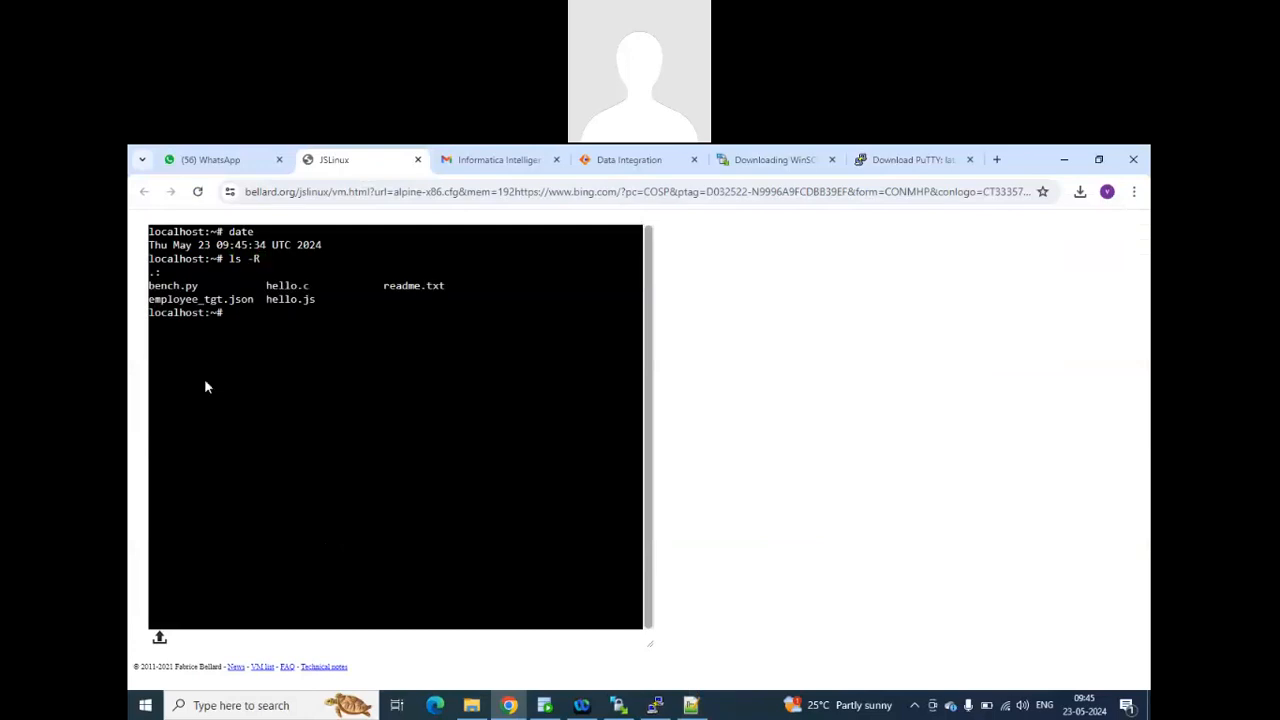
{"action": "left_click_drag", "start_coordinate": [320, 300], "coordinate": [148, 286]}
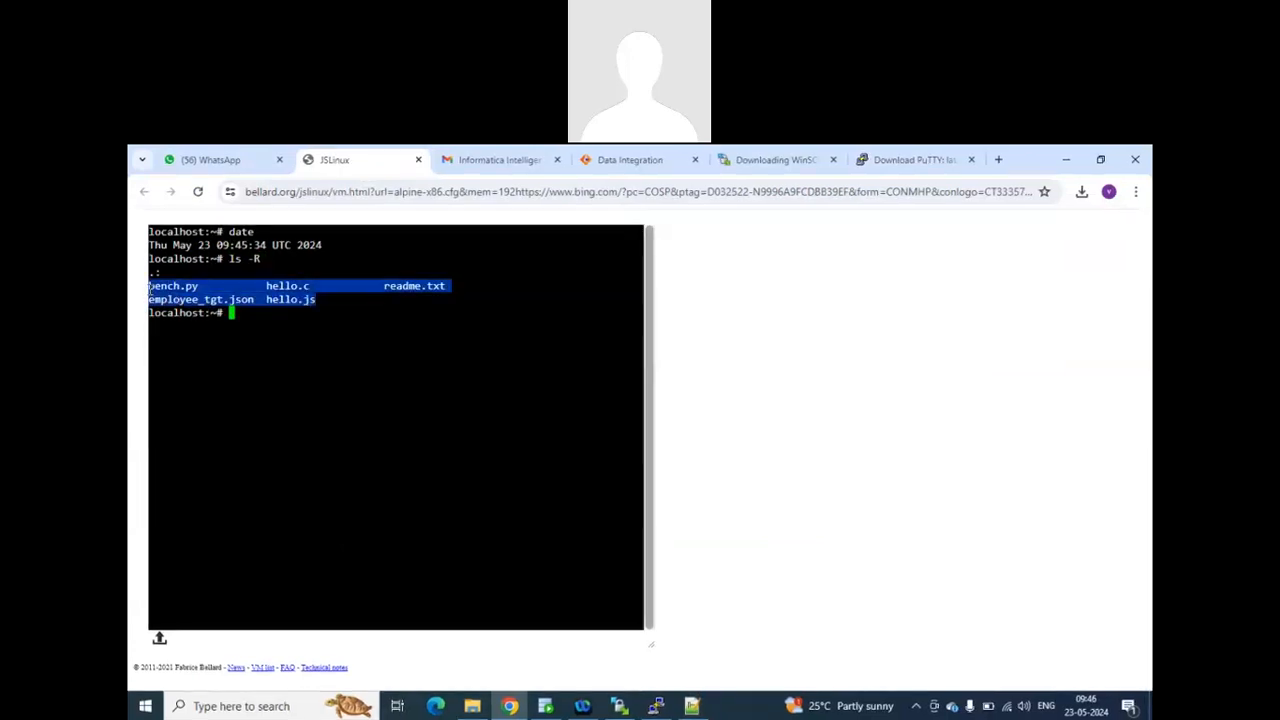
Return to the Notepad++ notes and highlight the which pwd syntax and the description of the Cat command.
{"action": "key", "text": "alt+Tab"}
{"action": "key", "text": "Return"}
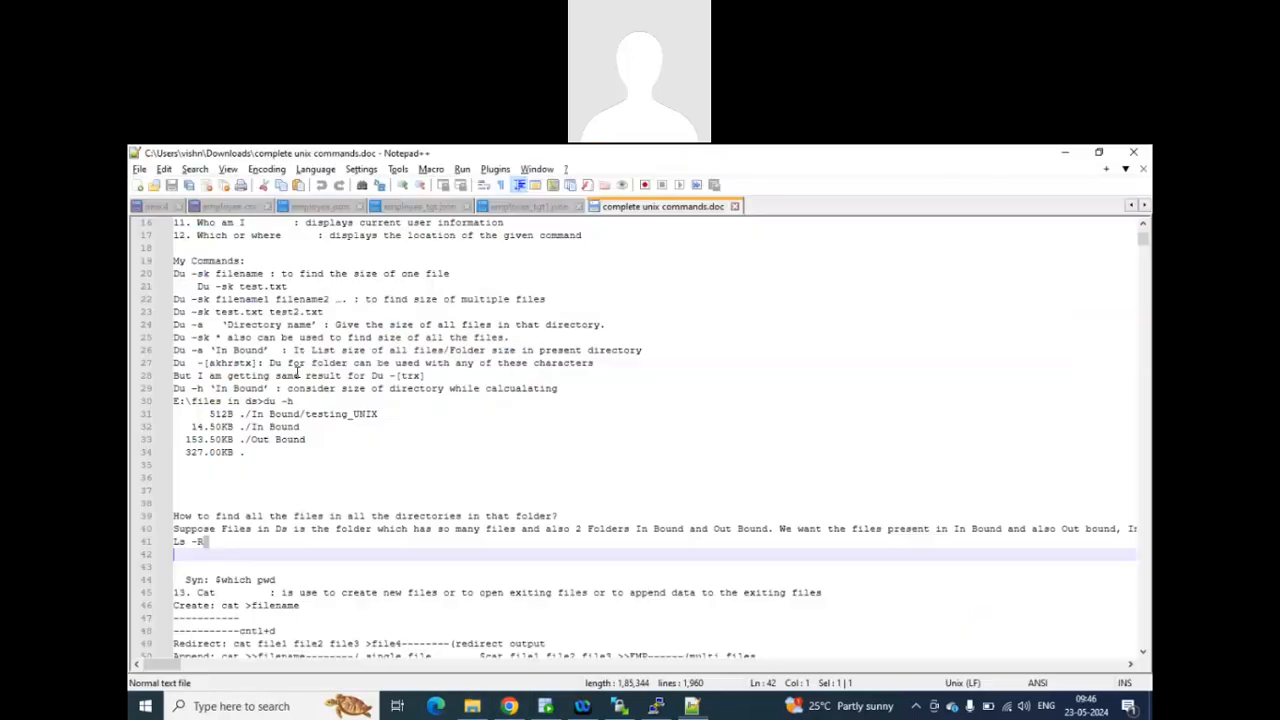
{"action": "scroll", "coordinate": [352, 468], "scroll_direction": "down", "scroll_amount": 1}
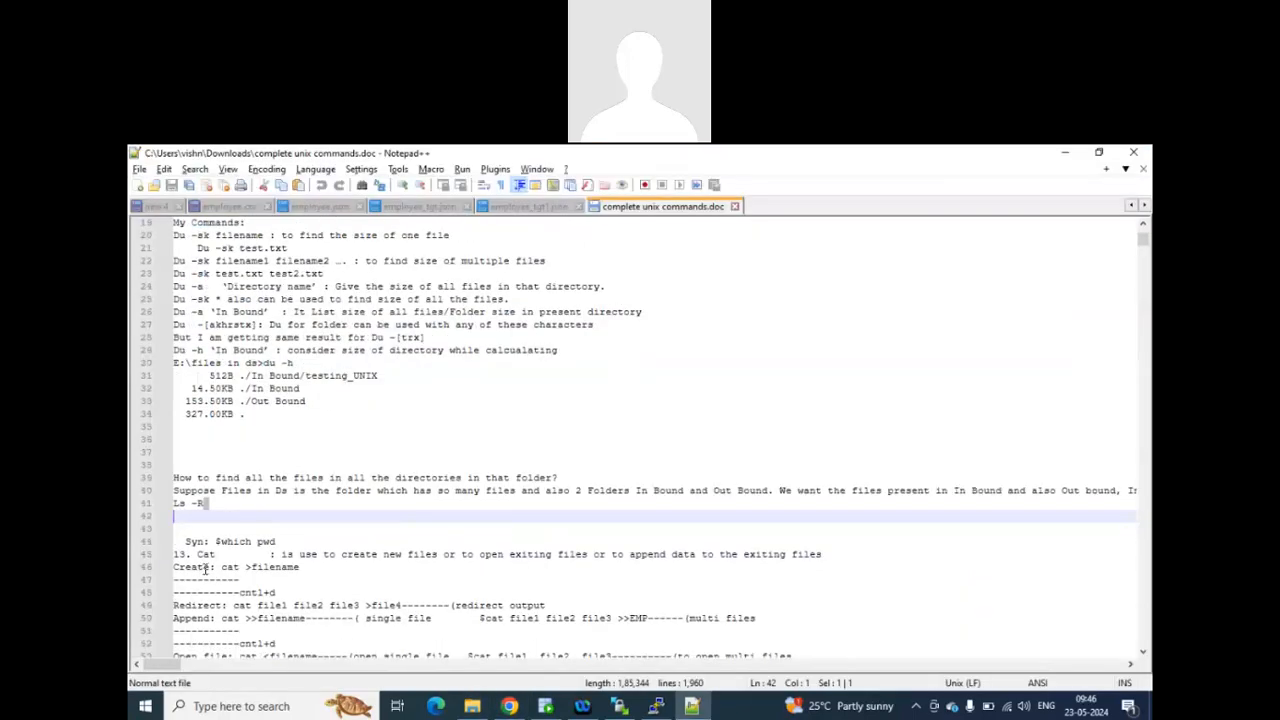
{"action": "left_click_drag", "start_coordinate": [256, 541], "coordinate": [316, 545]}
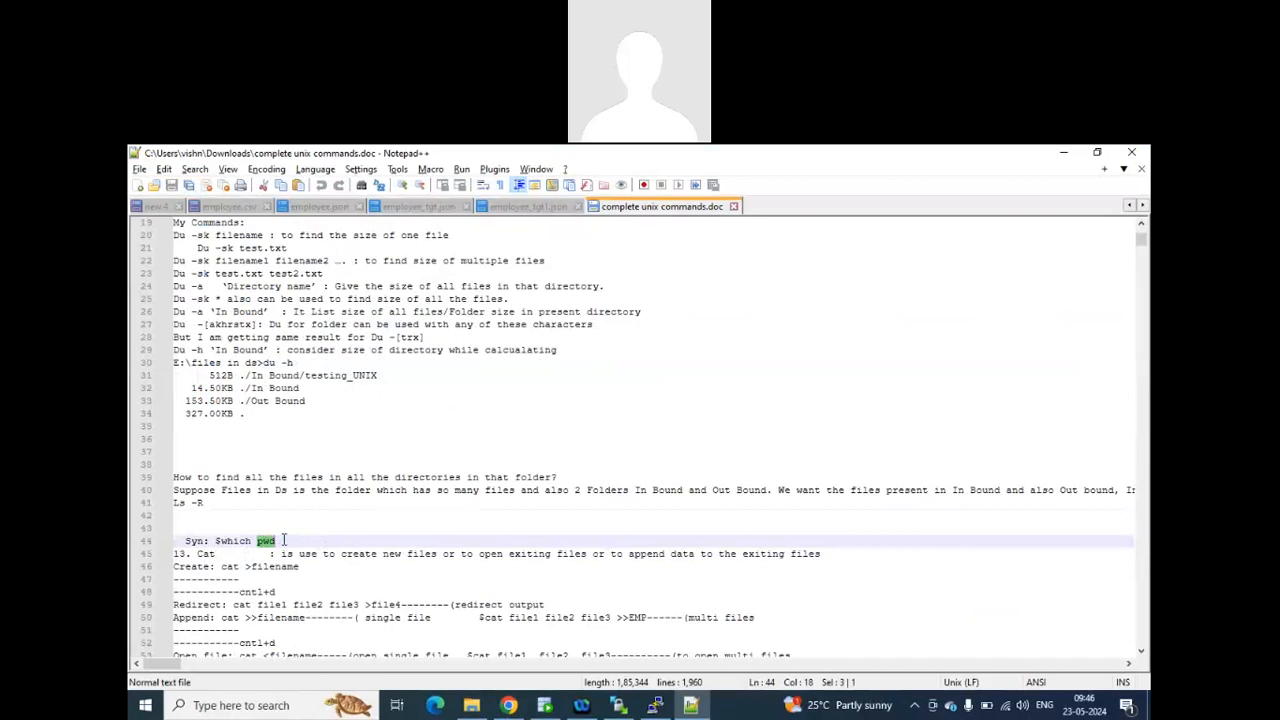
{"action": "left_click_drag", "start_coordinate": [282, 541], "coordinate": [222, 546]}
{"action": "left_click", "coordinate": [233, 541]}
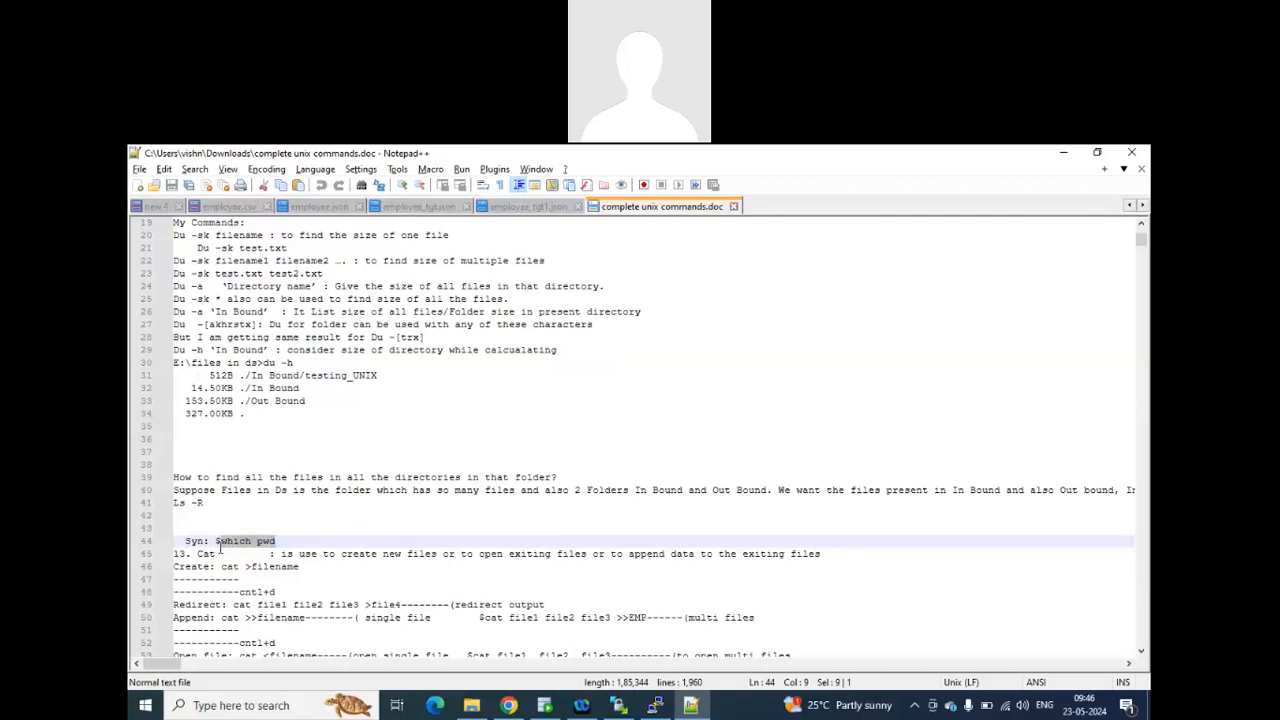
{"action": "left_click", "coordinate": [290, 541]}
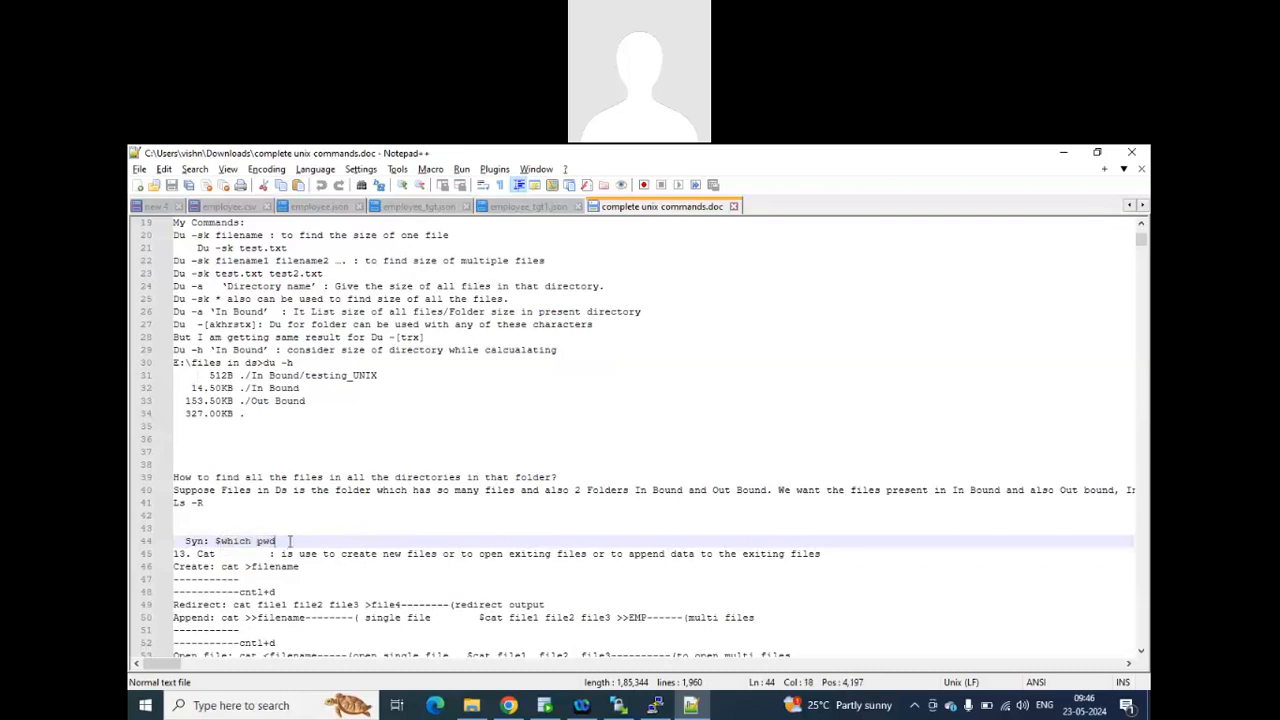
{"action": "left_click_drag", "start_coordinate": [290, 541], "coordinate": [160, 541]}
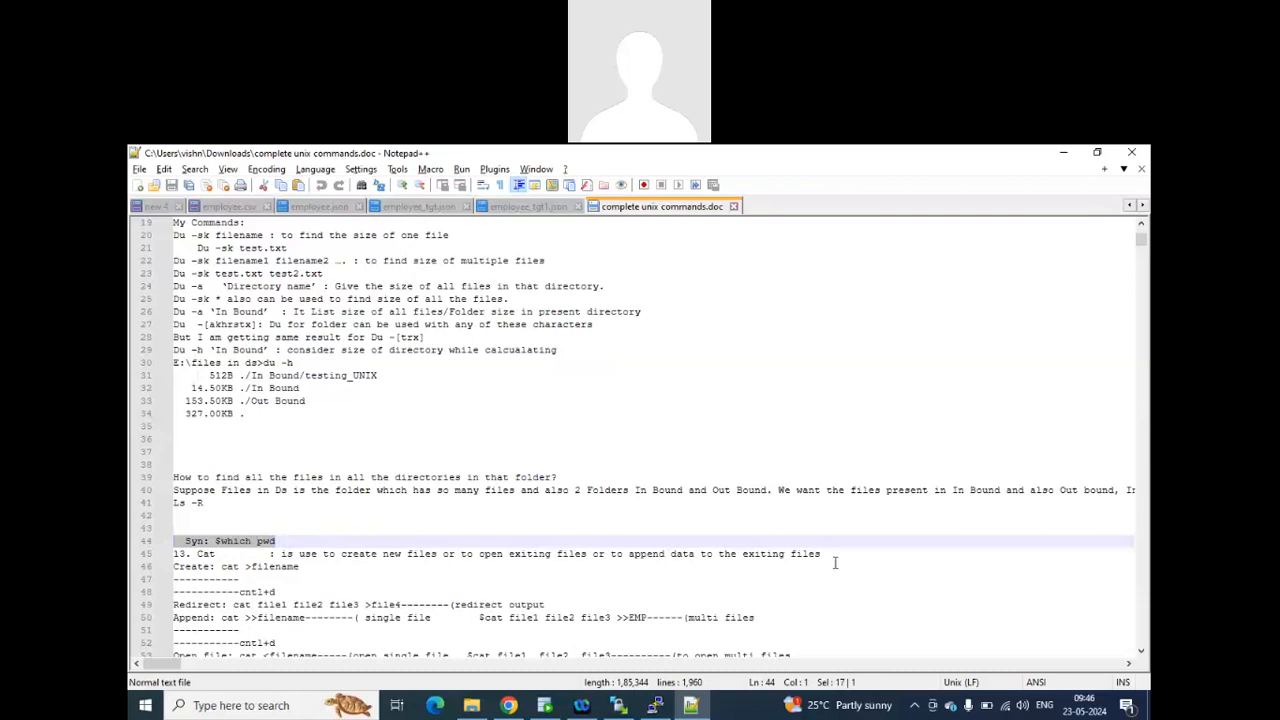
{"action": "left_click_drag", "start_coordinate": [837, 560], "coordinate": [282, 556]}
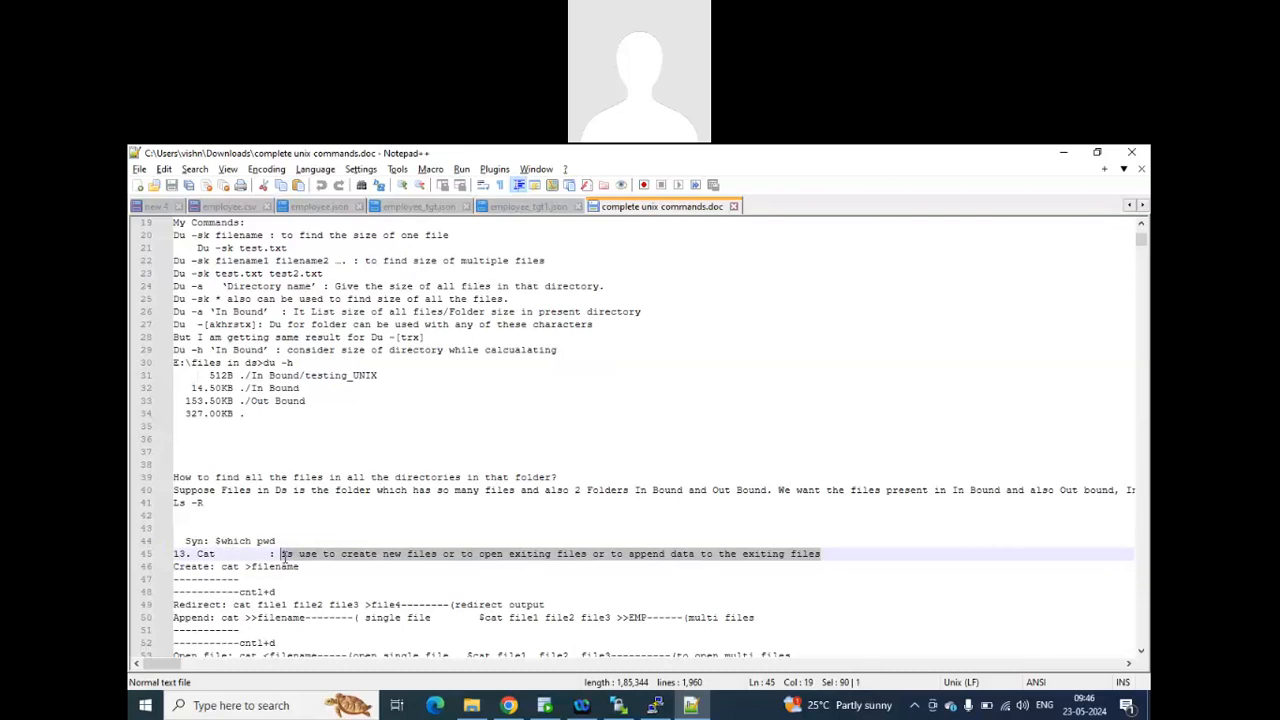
Run cat employee_tgt.json in the JSLinux terminal and highlight the file contents it prints.
{"action": "key", "text": "alt+Tab"}
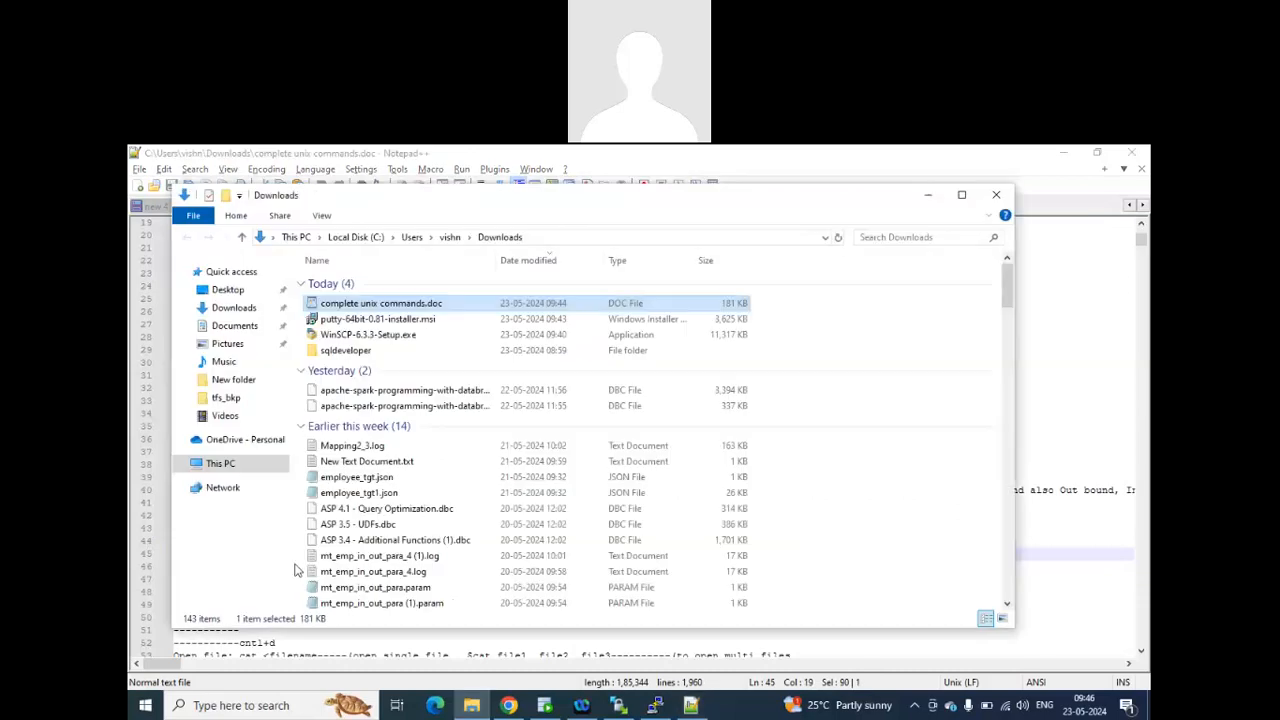
{"action": "key", "text": "alt+Tab"}
{"action": "key", "text": "alt+Tab"}
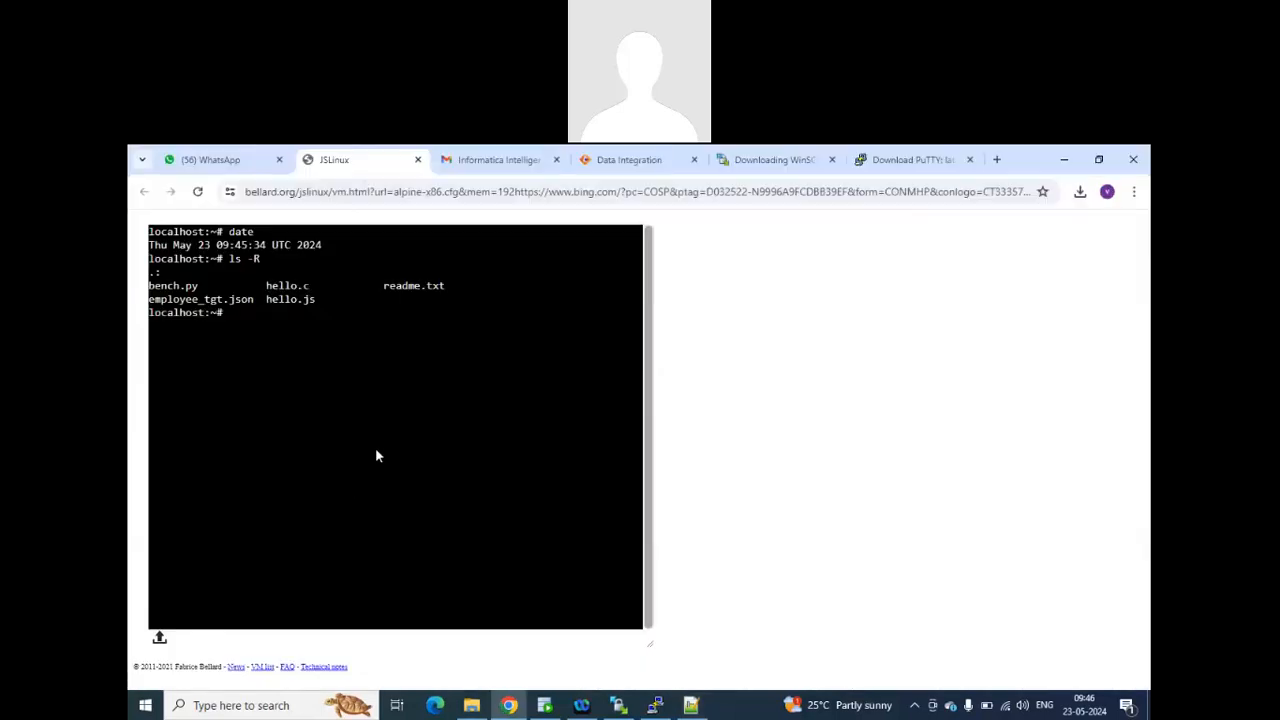
{"action": "type", "text": "va"}
{"action": "key", "text": "BackSpace"}
{"action": "key", "text": "BackSpace"}
{"action": "type", "text": "cat emp"}
{"action": "key", "text": "Tab"}
{"action": "key", "text": "Return"}
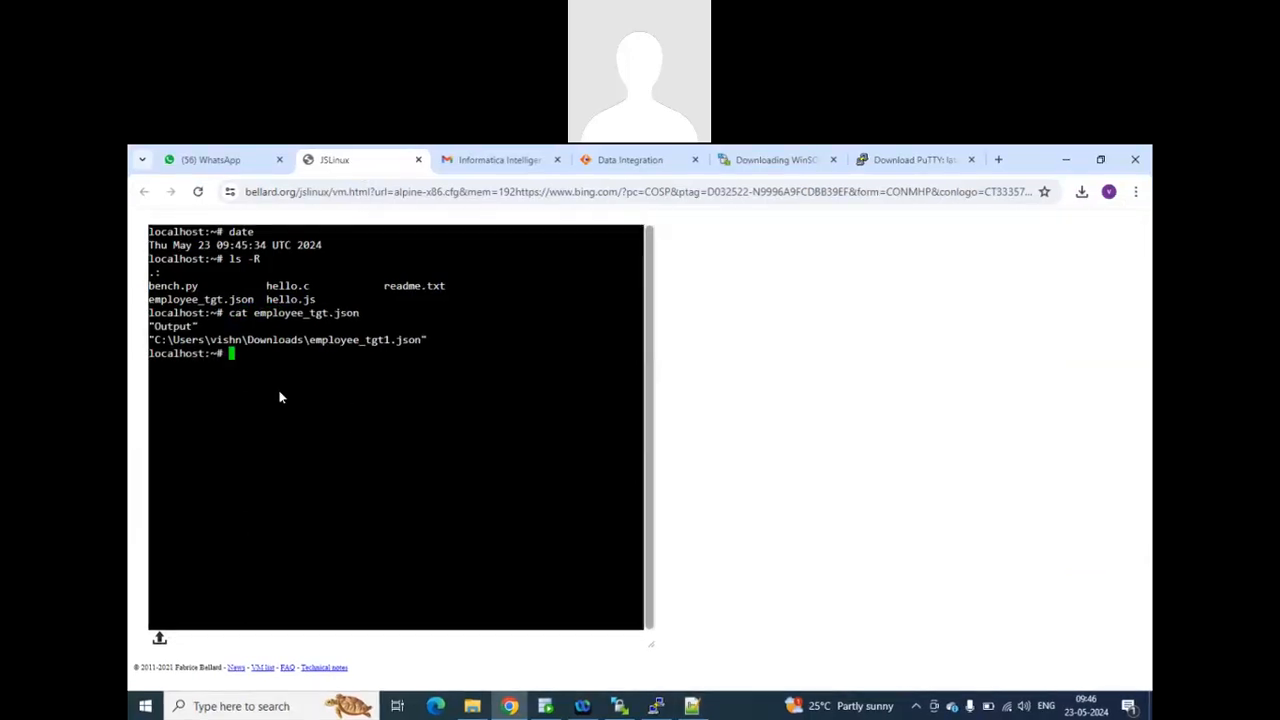
{"action": "left_click_drag", "start_coordinate": [428, 341], "coordinate": [150, 340]}
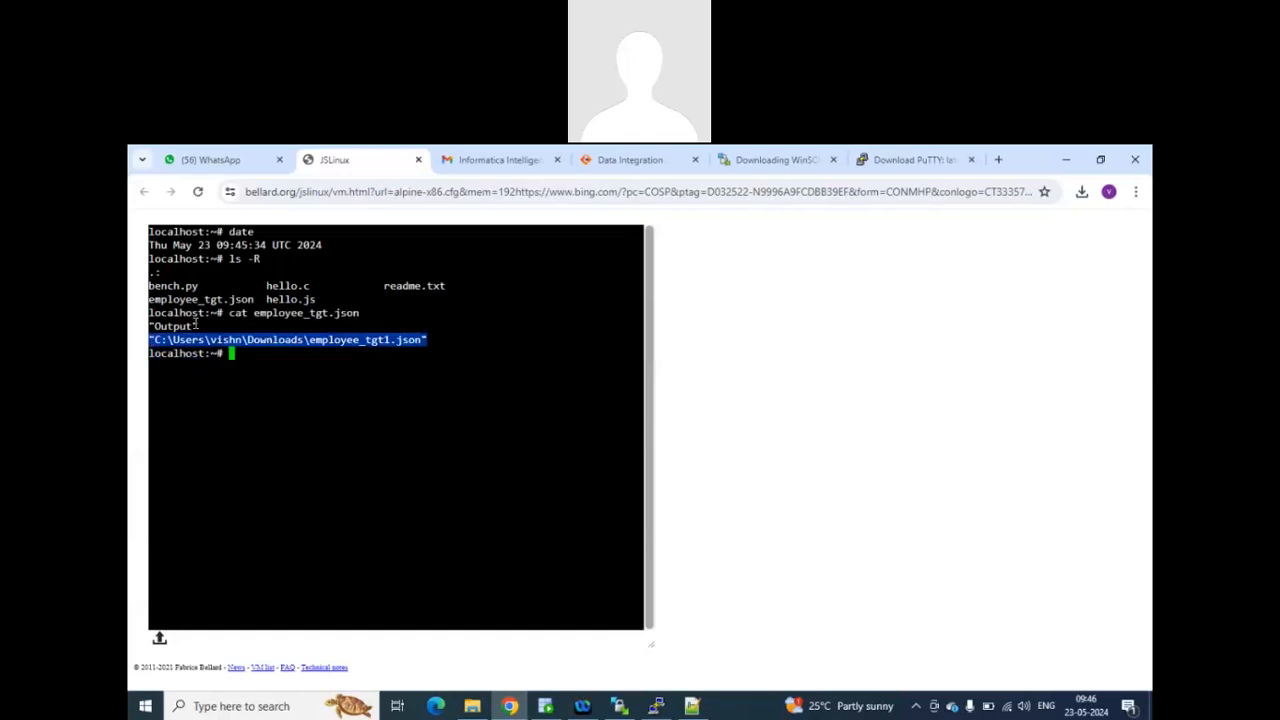
{"action": "double_click", "coordinate": [170, 326]}
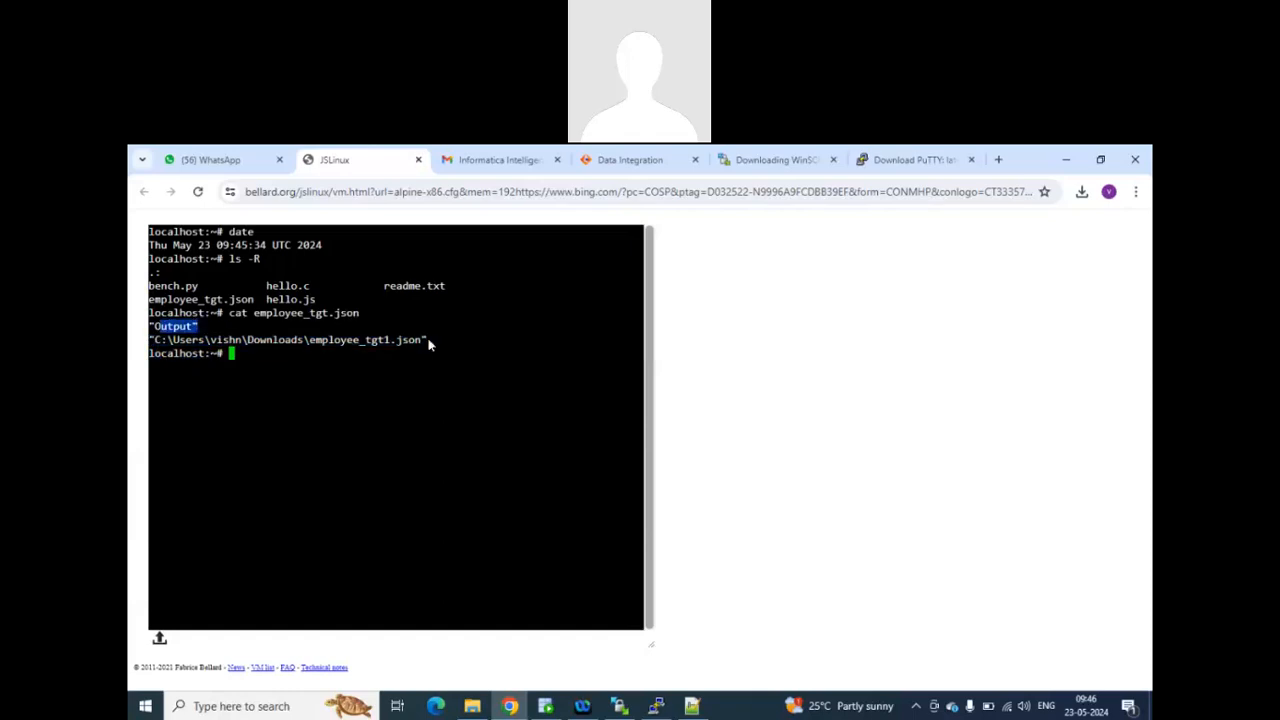
{"action": "left_click_drag", "start_coordinate": [429, 340], "coordinate": [145, 330]}
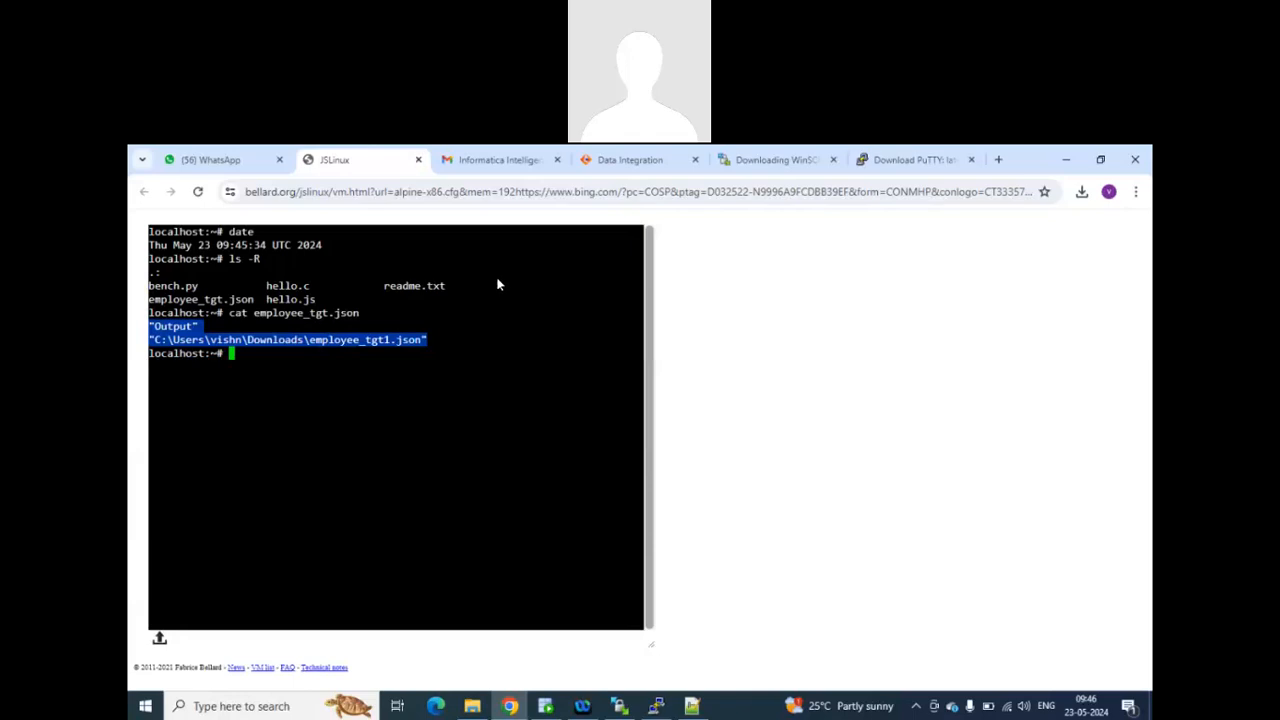
Run more employee_tgt.json in the terminal, reusing the file name copied from the cat command, and highlight its output.
{"action": "key", "text": "alt+Tab"}
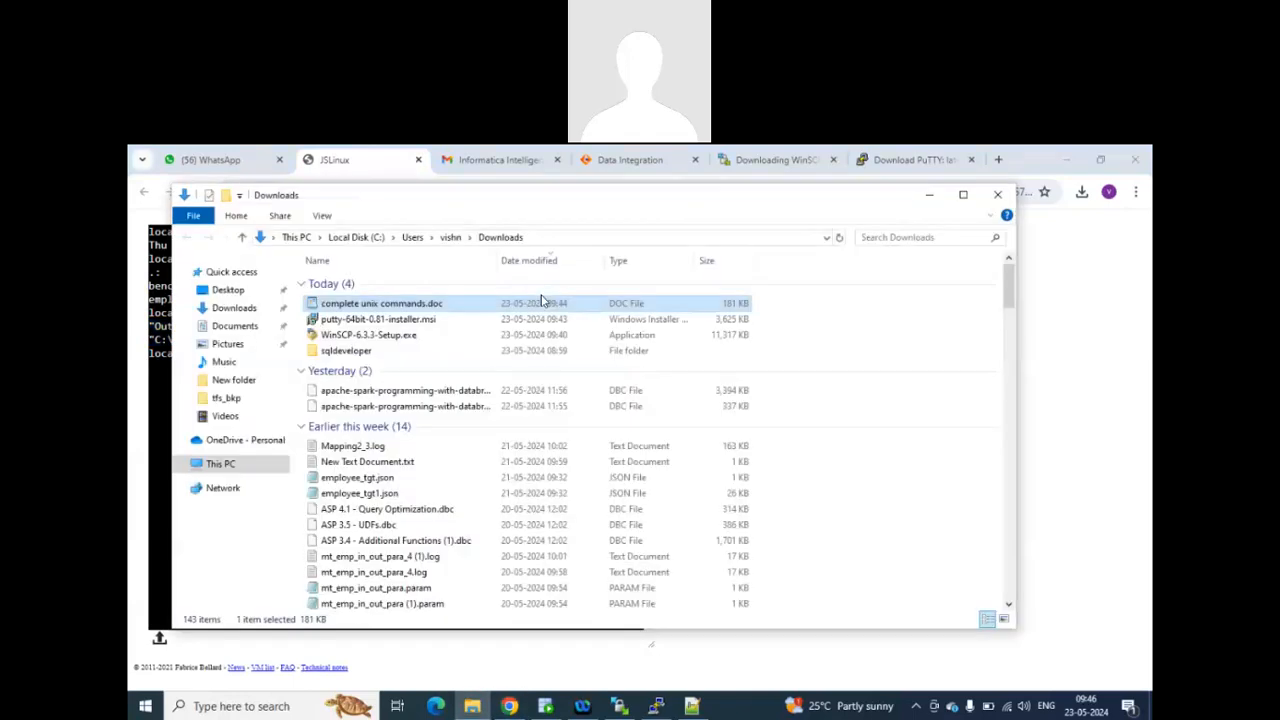
{"action": "key", "text": "alt+Tab"}
{"action": "type", "text": "more"}
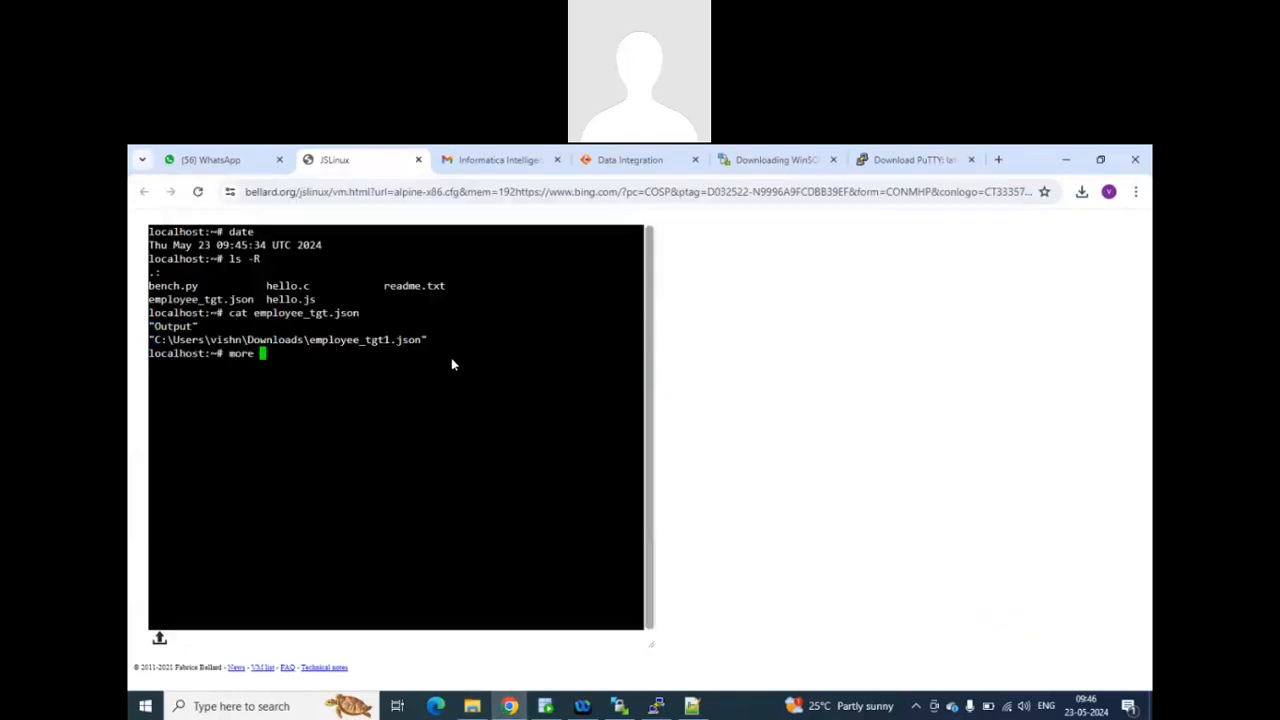
{"action": "left_click_drag", "start_coordinate": [257, 313], "coordinate": [357, 313]}
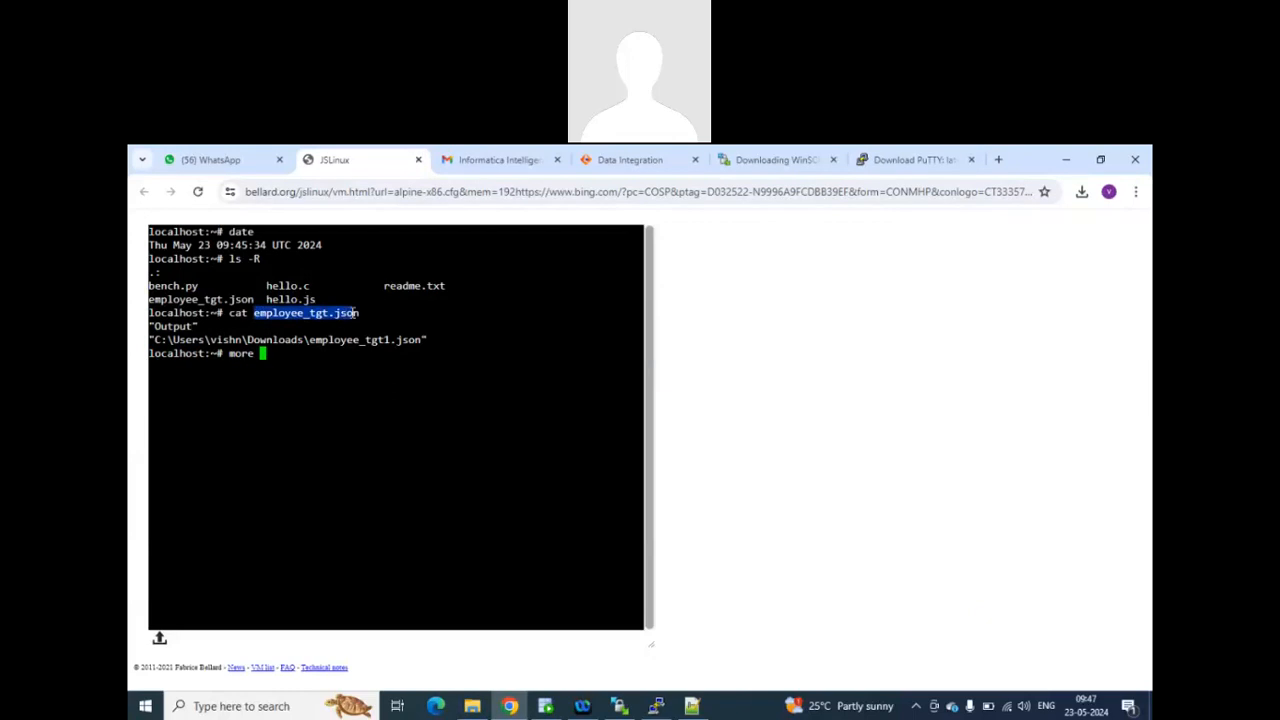
{"action": "right_click", "coordinate": [359, 312]}
{"action": "left_click", "coordinate": [321, 363]}
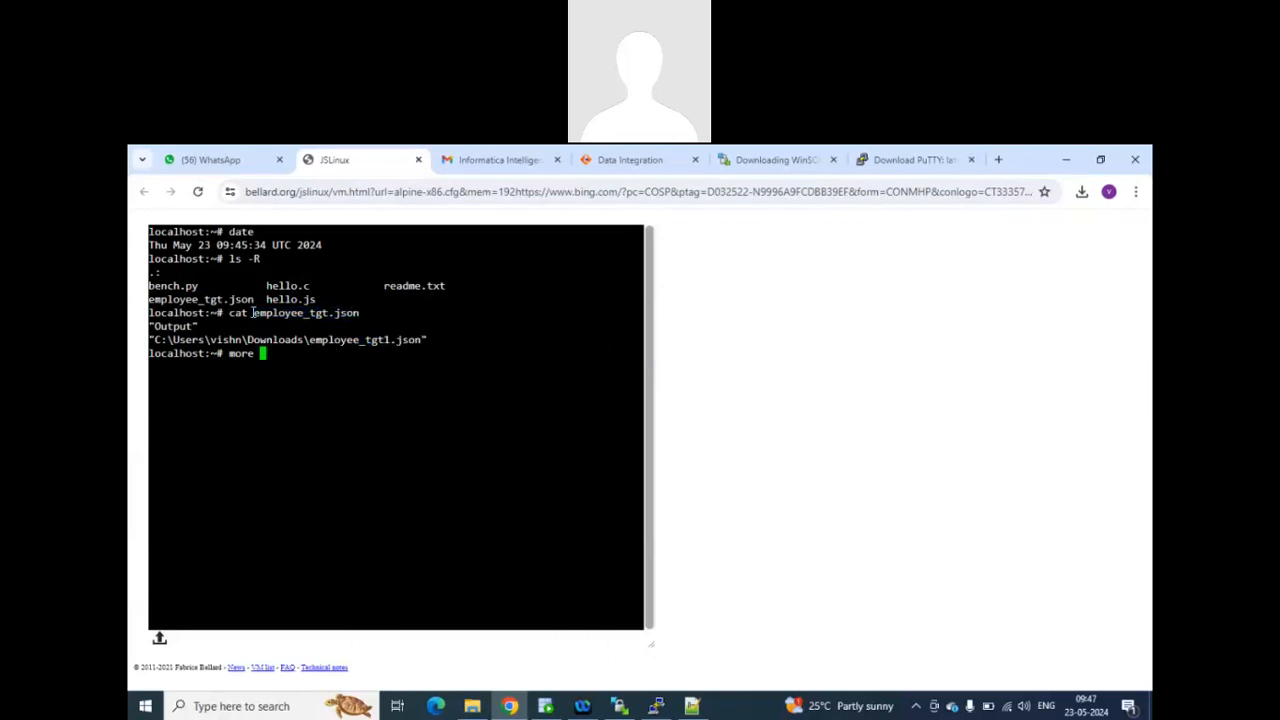
{"action": "left_click_drag", "start_coordinate": [253, 312], "coordinate": [360, 312]}
{"action": "key", "text": "ctrl+c"}
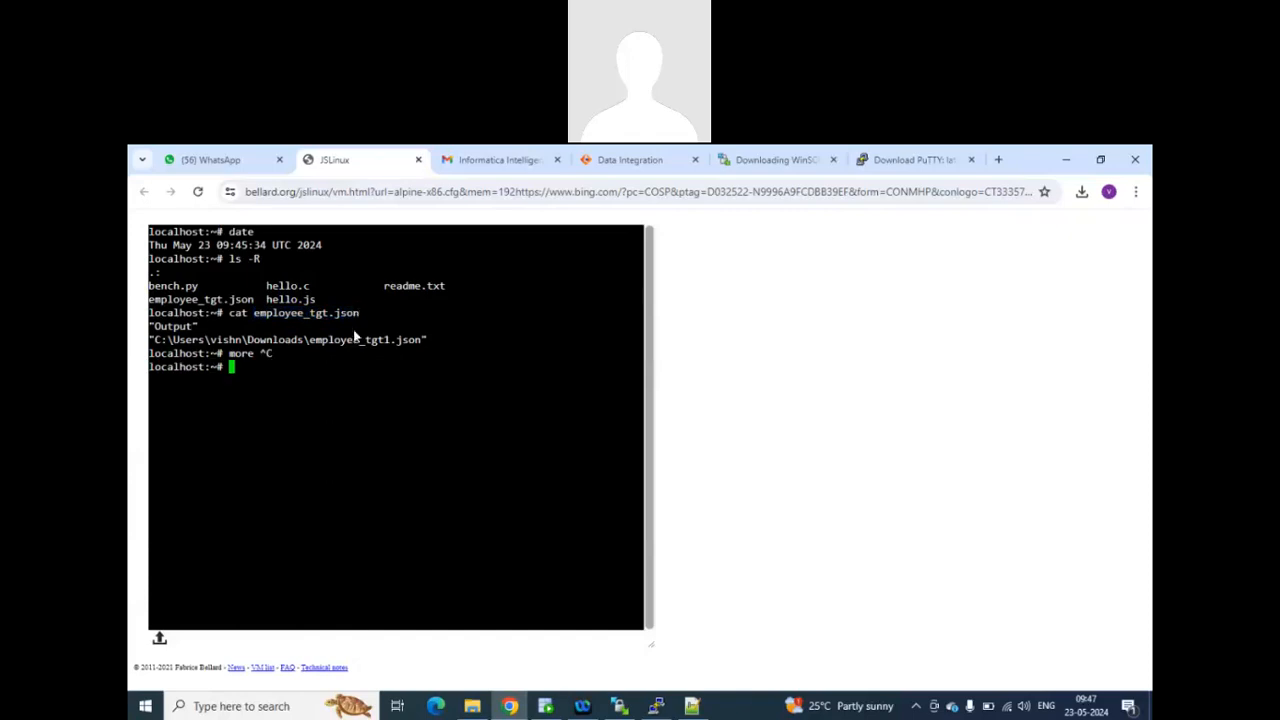
{"action": "type", "text": "more e"}
{"action": "key", "text": "ctrl+v"}
{"action": "key", "text": "Return"}
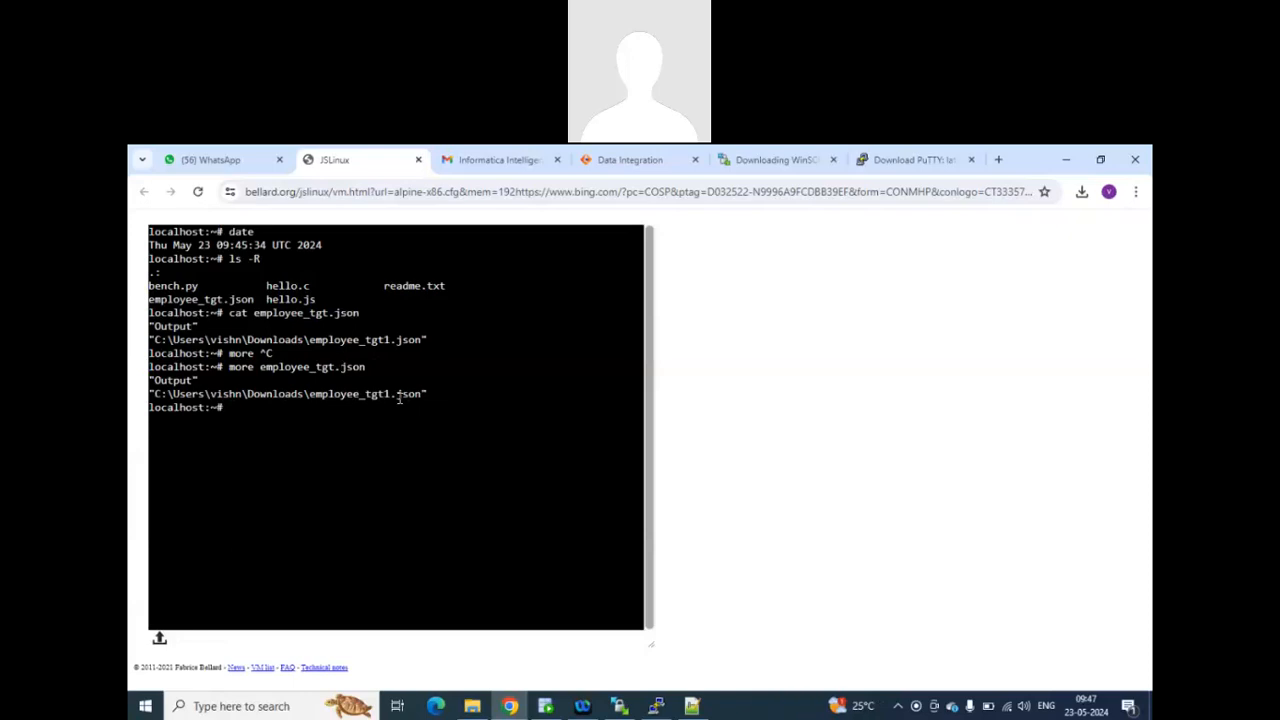
{"action": "left_click_drag", "start_coordinate": [431, 397], "coordinate": [148, 382]}
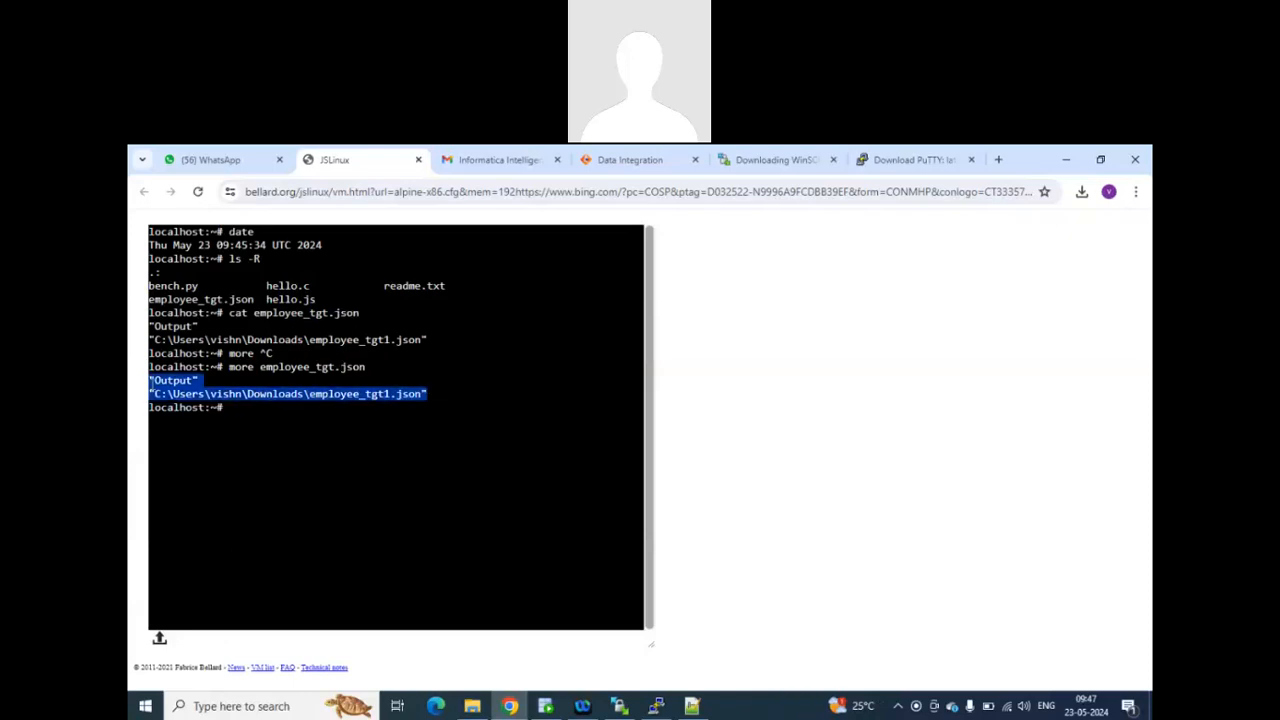
Open employee_tgt.json in the vi editor from the JSLinux terminal.
{"action": "left_click", "coordinate": [309, 402]}
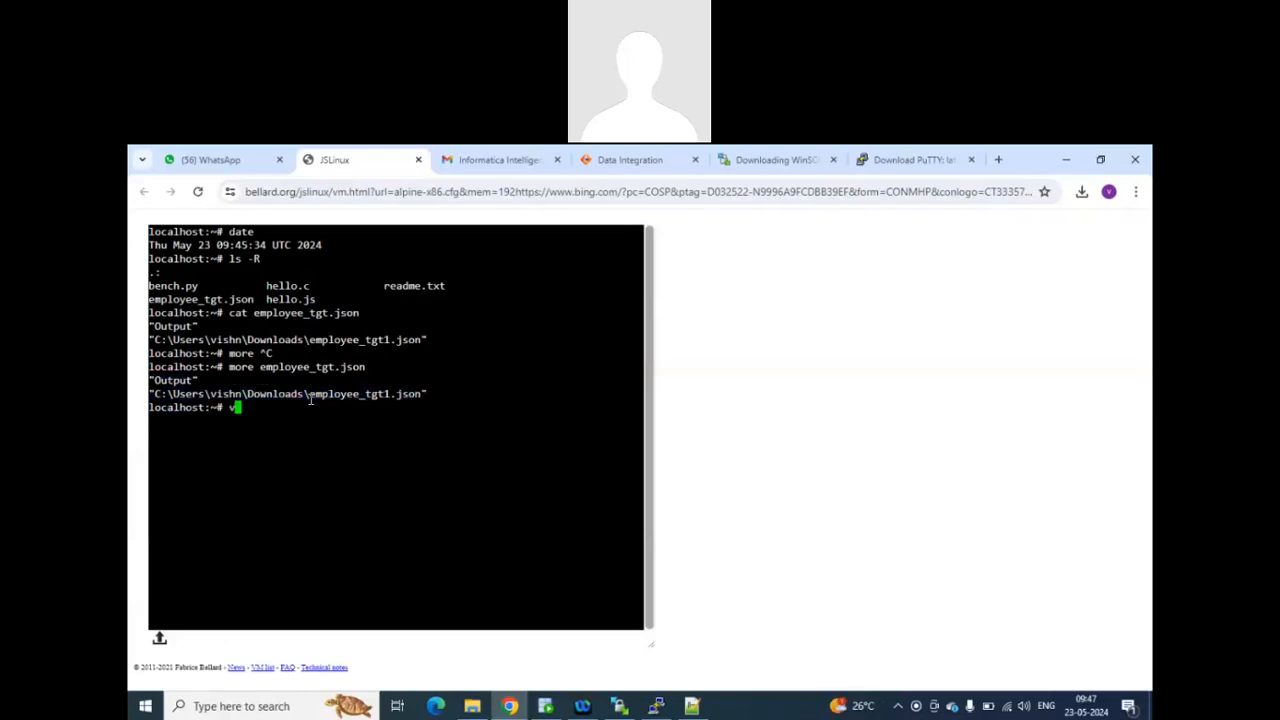
{"action": "type", "text": "vi"}
{"action": "left_click_drag", "start_coordinate": [258, 367], "coordinate": [362, 367]}
{"action": "left_click", "coordinate": [347, 409]}
{"action": "type", "text": "employee_tgt.json"}
{"action": "key", "text": "Return"}
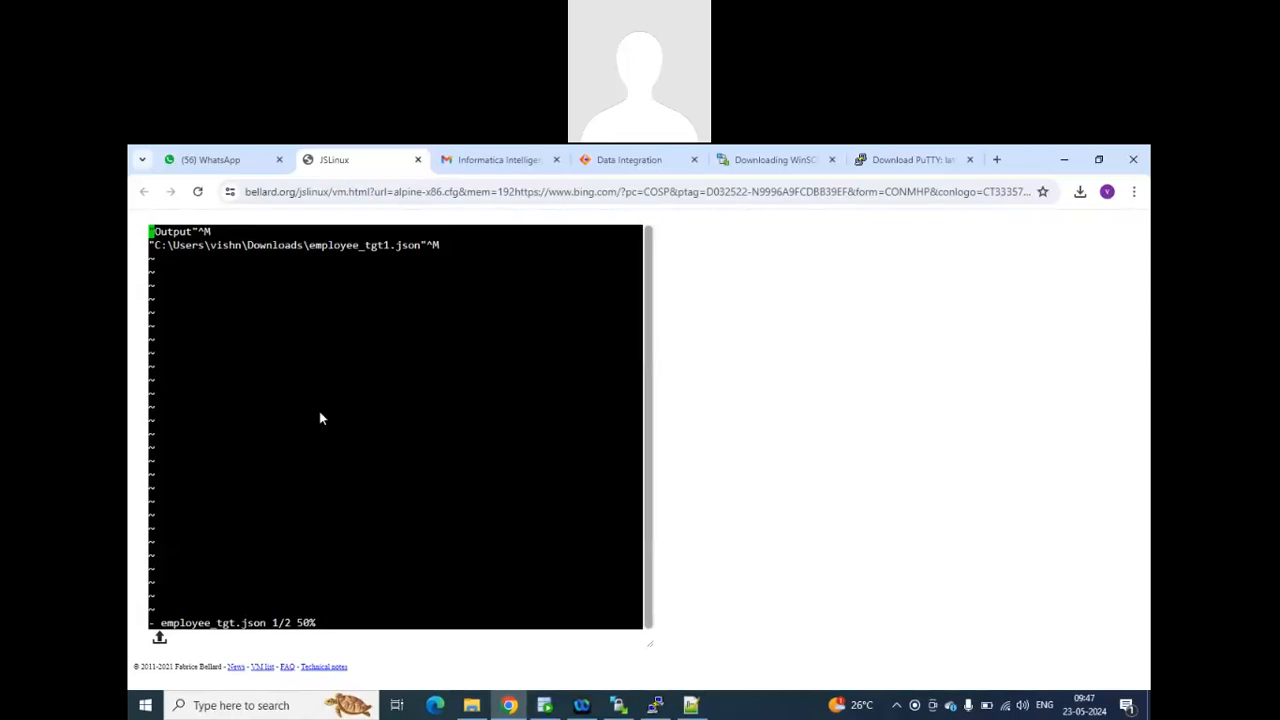
Save employee_tgt.json and exit the vi editor with :wq!, returning to fresh shell prompts.
{"action": "type", "text": ":wq!"}
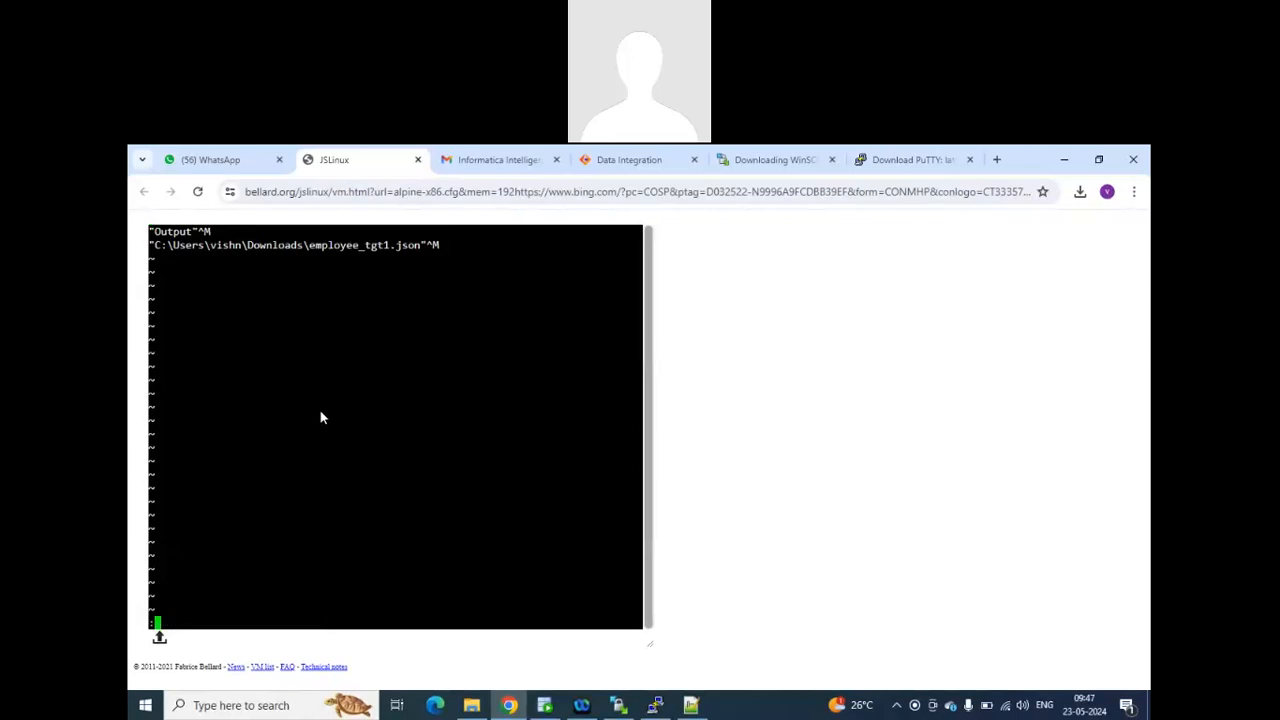
{"action": "key", "text": "Return"}
{"action": "key", "text": "Return"}
{"action": "key", "text": "Return"}
{"action": "key", "text": "Return"}
{"action": "key", "text": "Return"}
{"action": "key", "text": "Return"}
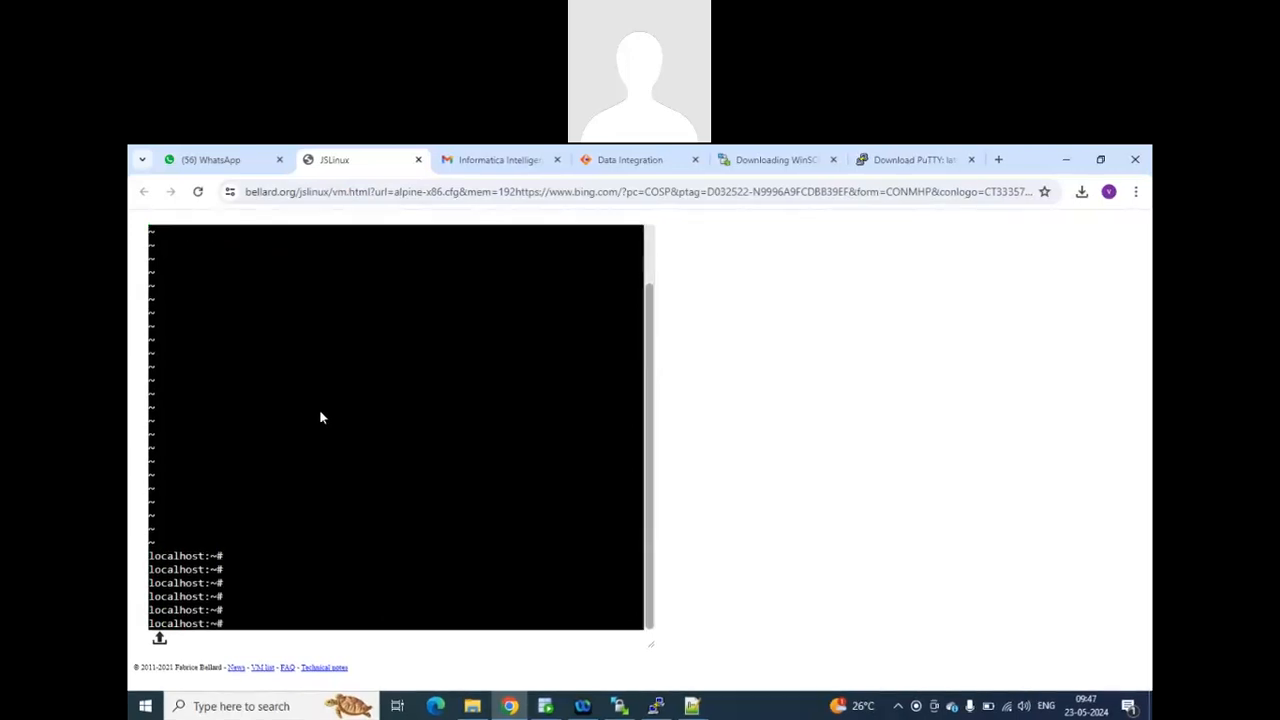
Reopen employee_tgt.json in vi by recalling the previous command, move to the second line, and exit with :q.
{"action": "key", "text": "Up"}
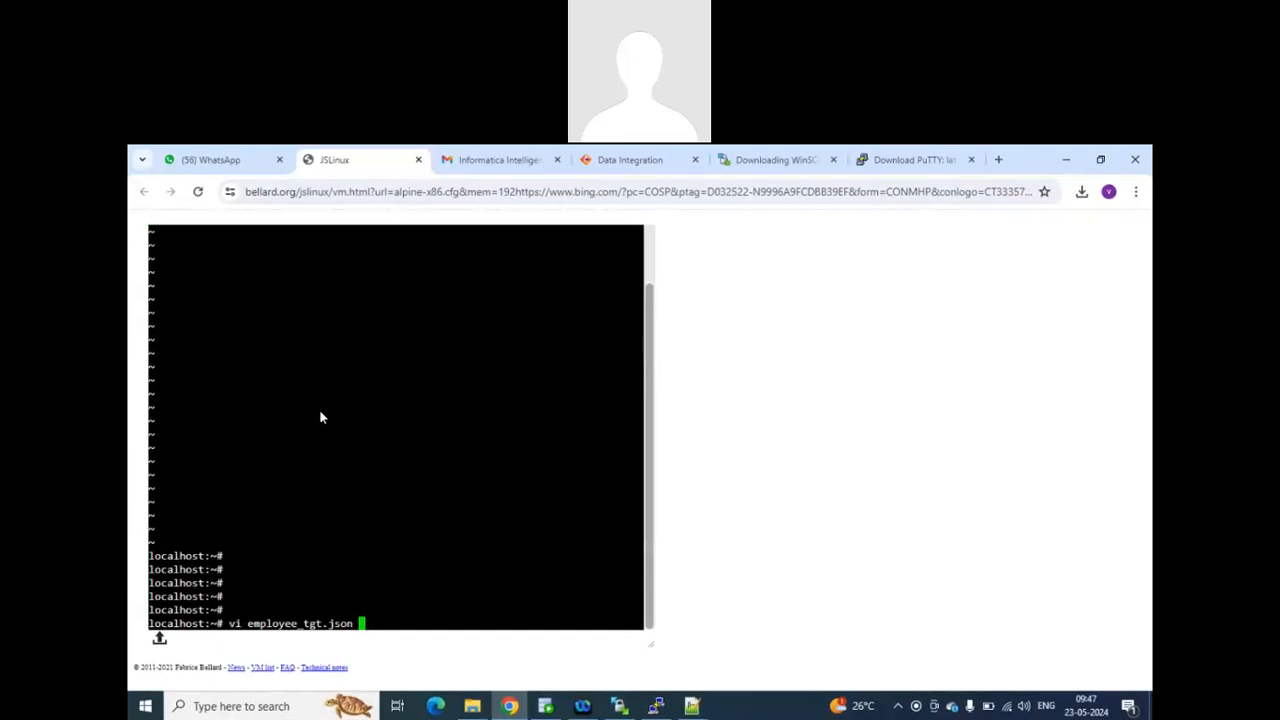
{"action": "key", "text": "Return"}
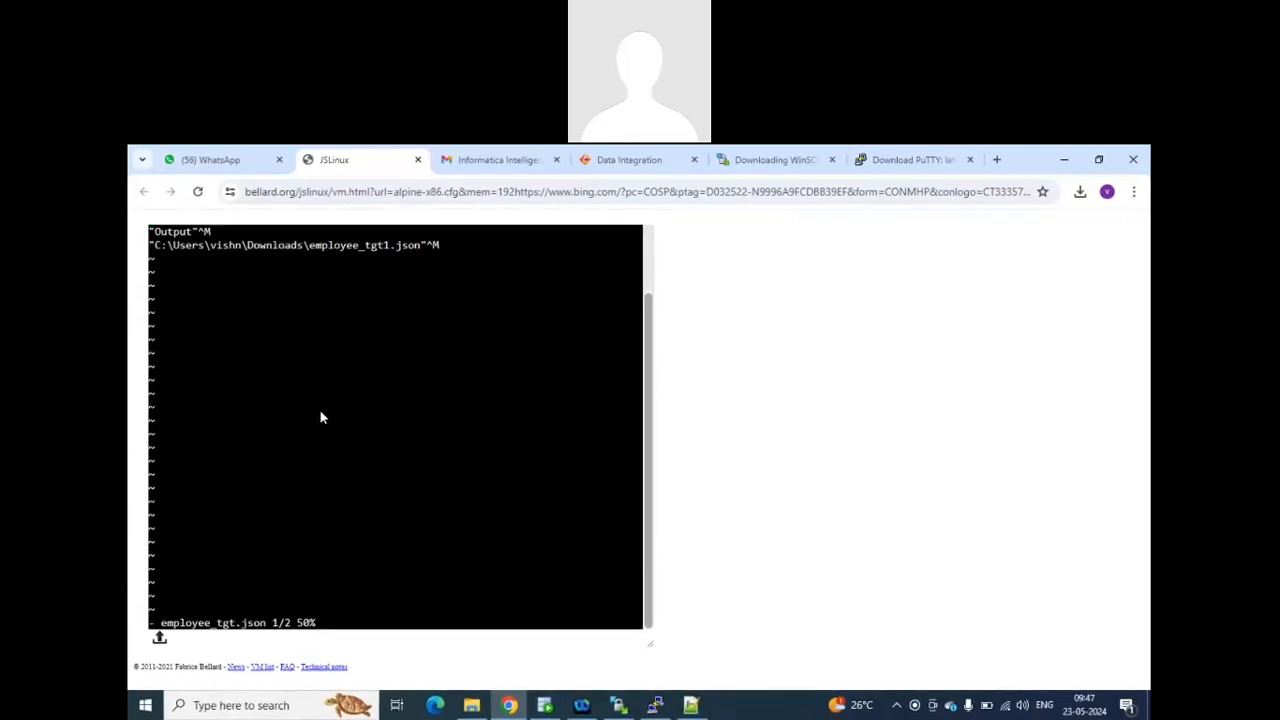
{"action": "key", "text": "Down"}
{"action": "key", "text": "End"}
{"action": "type", "text": ":q"}
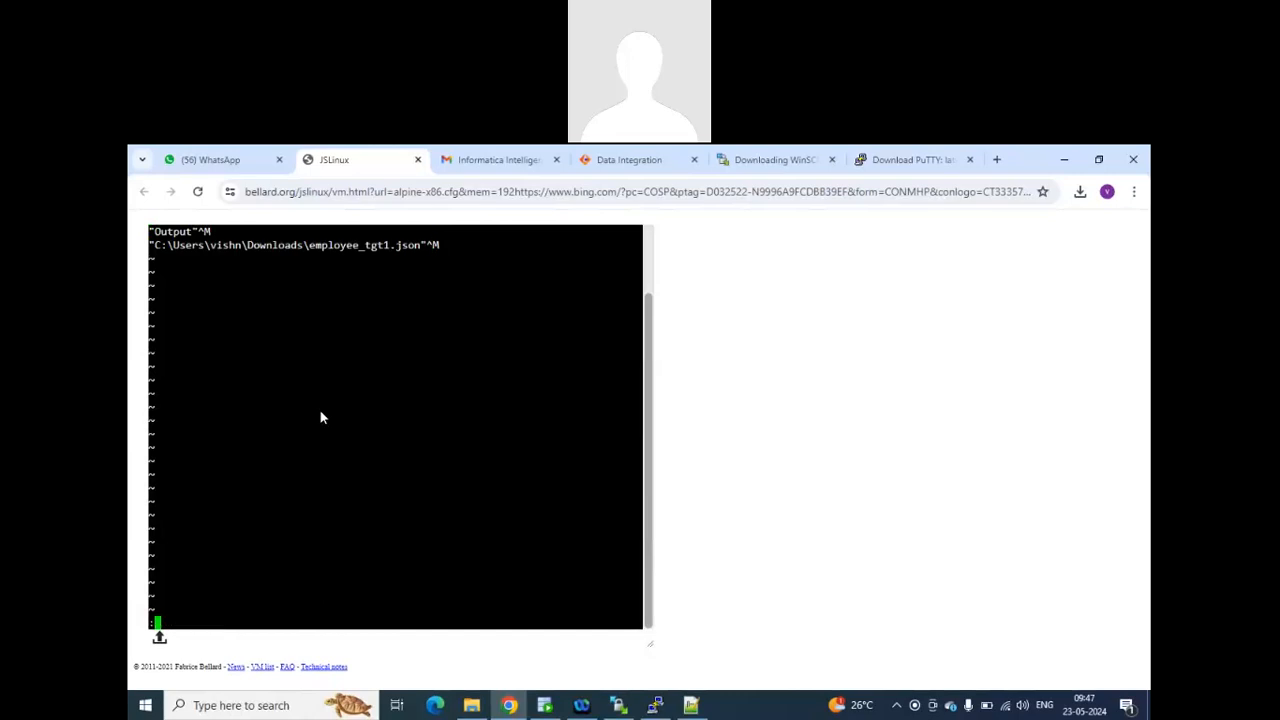
{"action": "key", "text": "Return"}
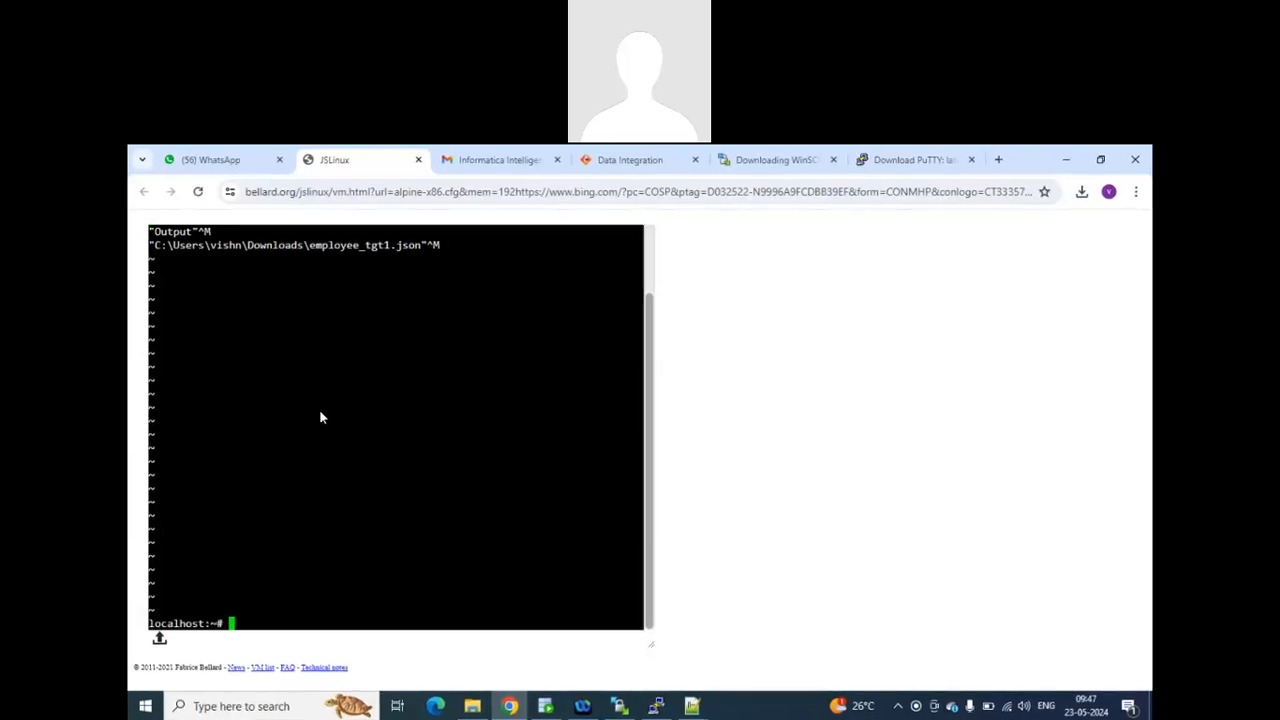
Clear the JSLinux terminal screen with the clear command.
{"action": "key", "text": "Return"}
{"action": "key", "text": "Return"}
{"action": "key", "text": "Return"}
{"action": "key", "text": "Return"}
{"action": "key", "text": "Return"}
{"action": "key", "text": "Return"}
{"action": "key", "text": "Return"}
{"action": "key", "text": "Return"}
{"action": "key", "text": "Return"}
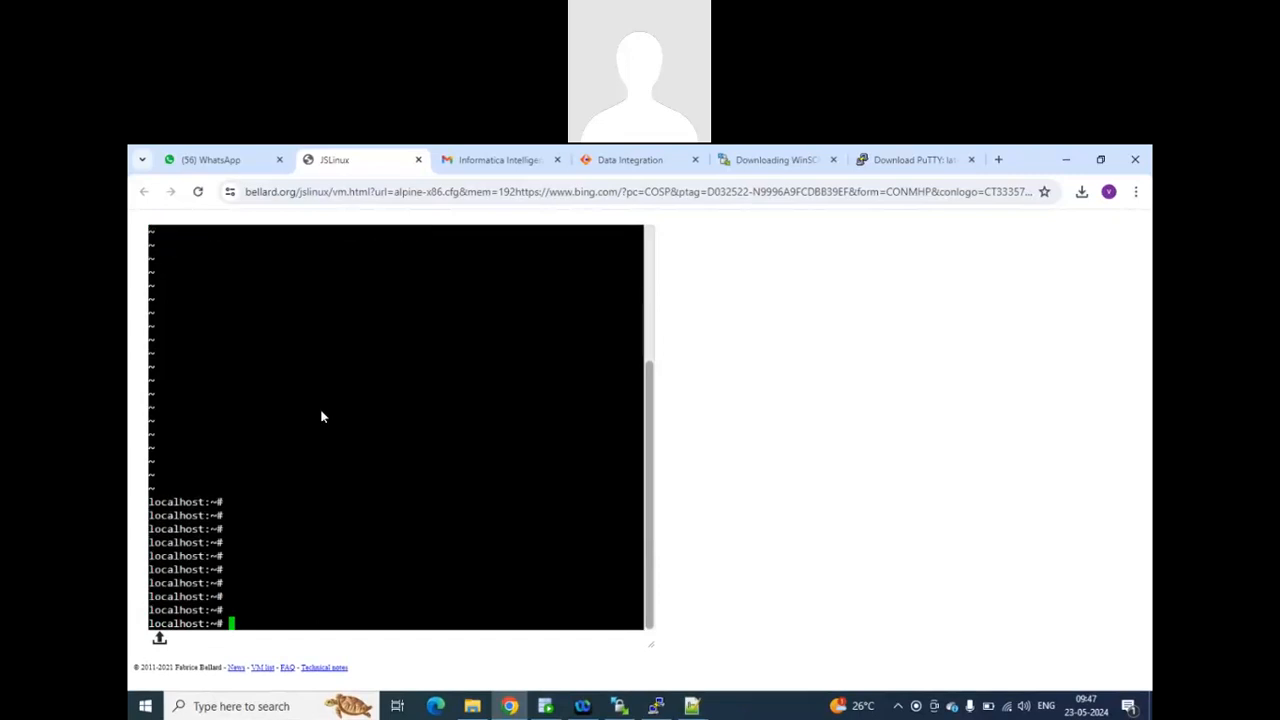
{"action": "type", "text": "clear"}
{"action": "key", "text": "Return"}
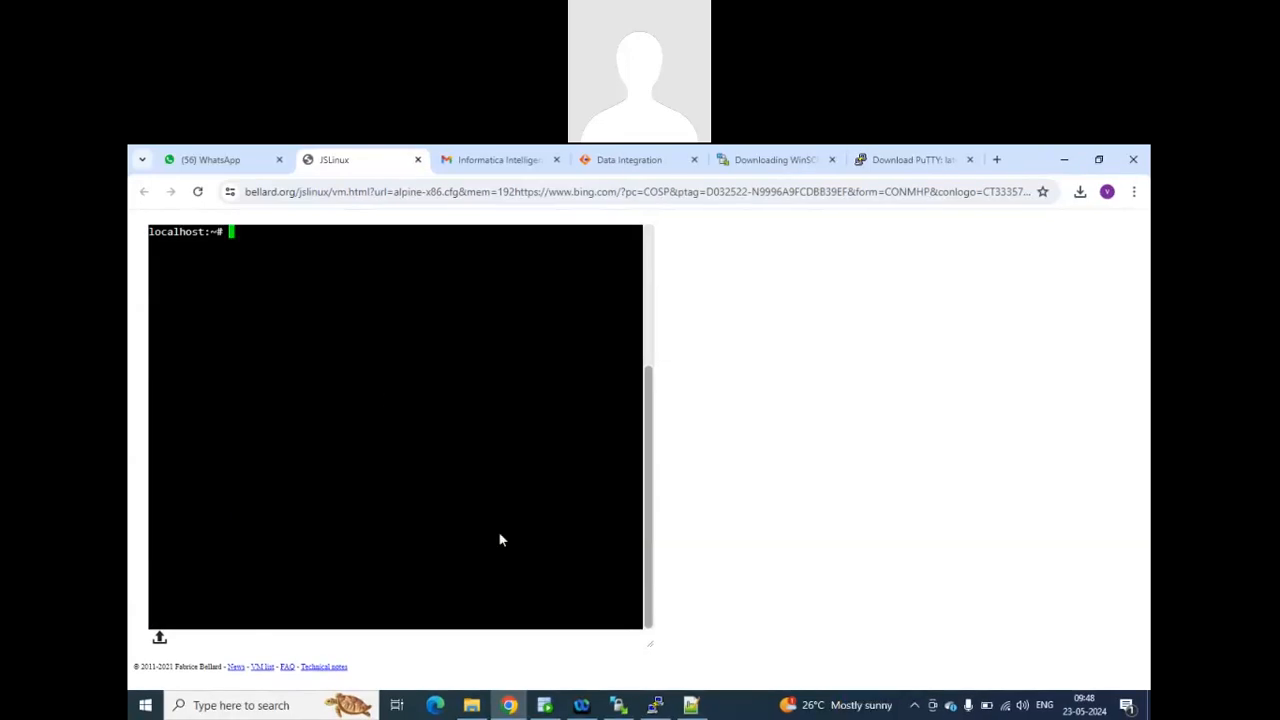
Switch to the complete unix commands.doc notes in Notepad++ and highlight rm in its numbered entry on deleting files or directories.
{"action": "left_click", "coordinate": [691, 705]}
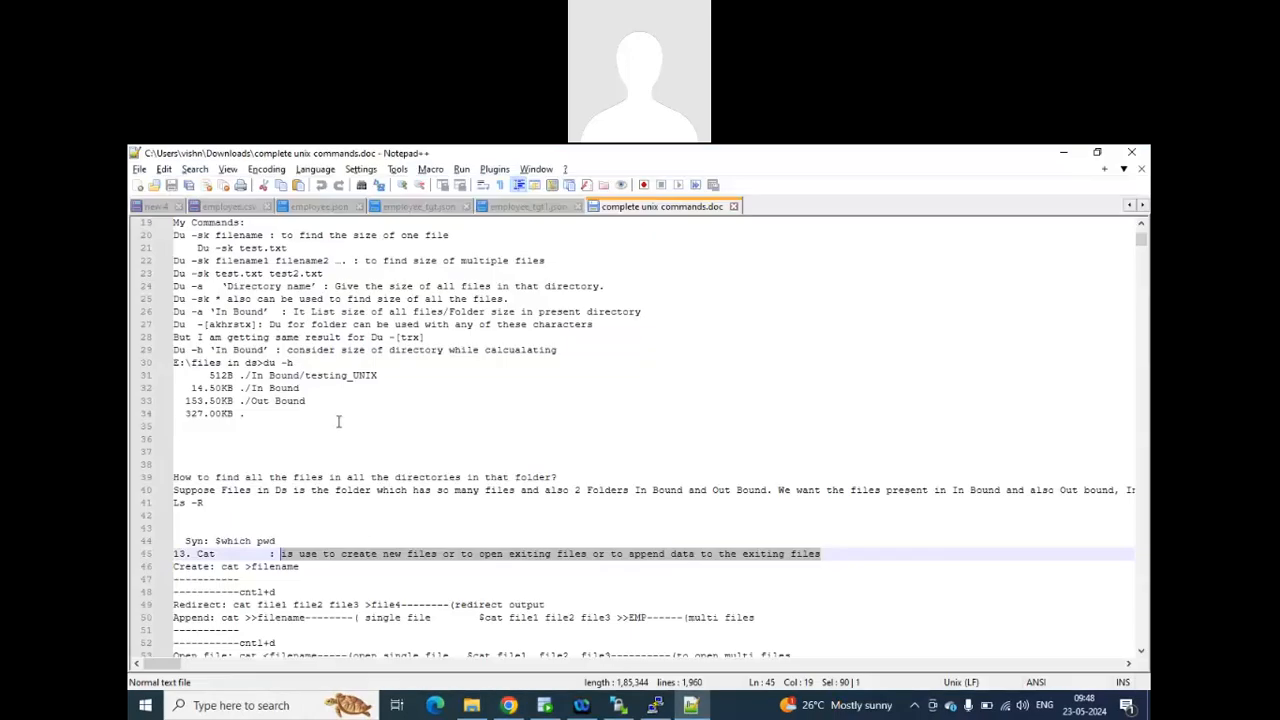
{"action": "scroll", "coordinate": [333, 422], "scroll_direction": "down", "scroll_amount": 5}
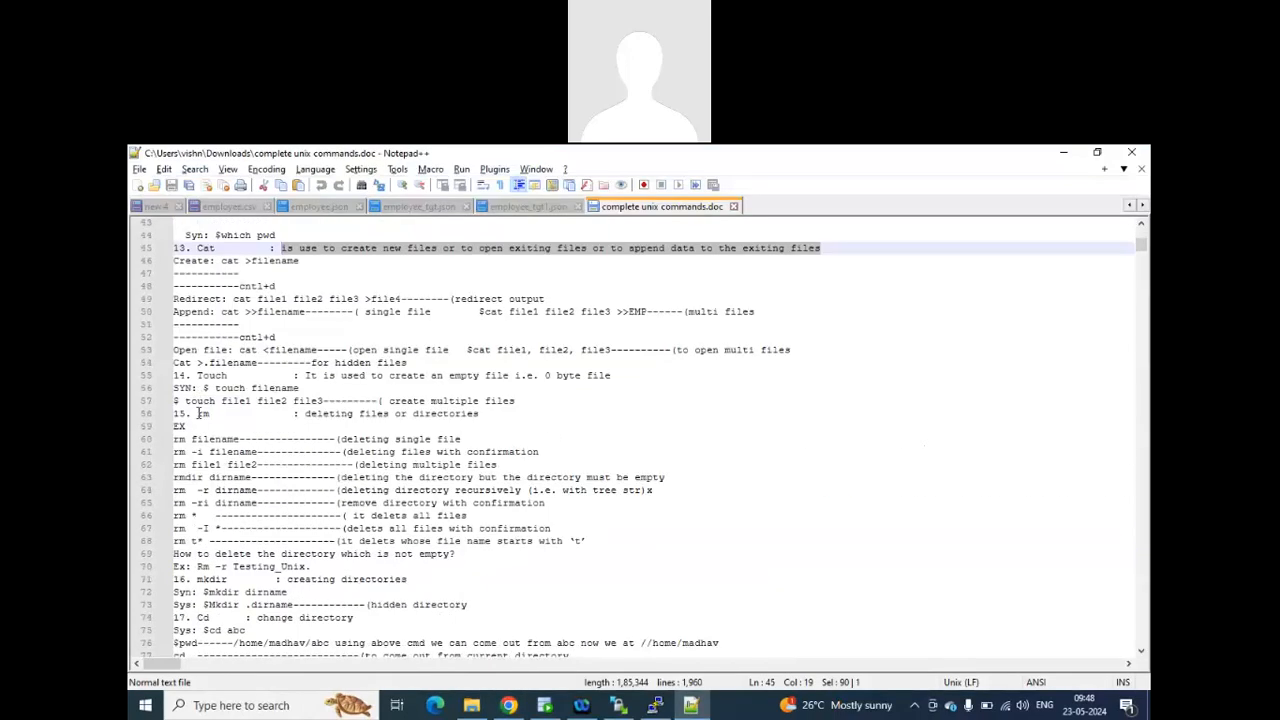
{"action": "double_click", "coordinate": [204, 413]}
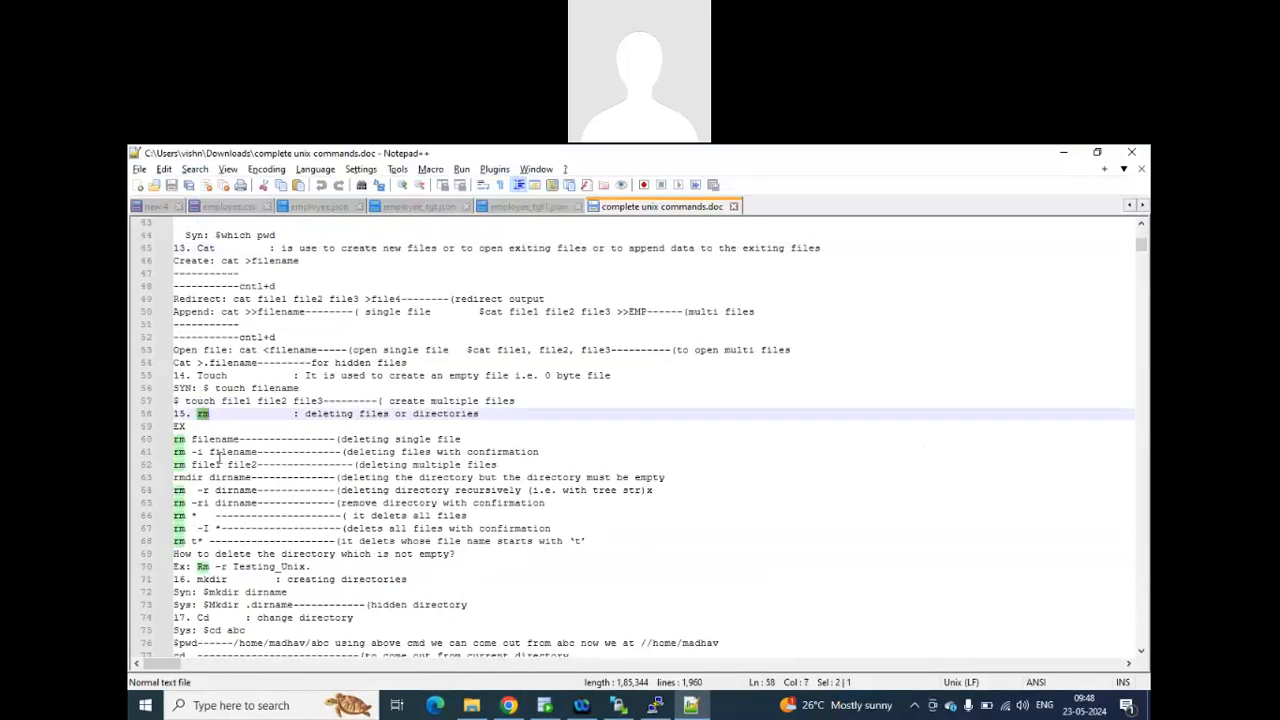
Examine the Unix notes from the rm, mkdir and cd entries through wc, grep, sed and cut, returning to the rm entry.
{"action": "scroll", "coordinate": [266, 476], "scroll_direction": "down", "scroll_amount": 14}
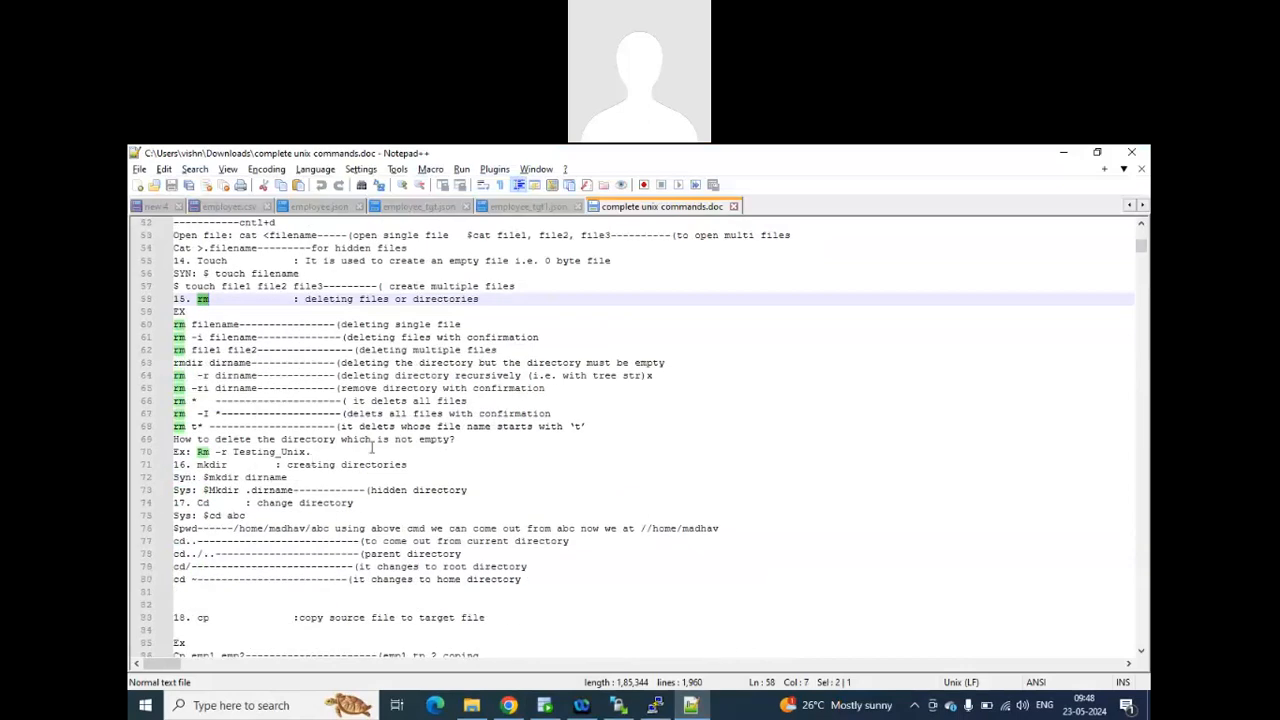
{"action": "scroll", "coordinate": [376, 450], "scroll_direction": "down", "scroll_amount": 3}
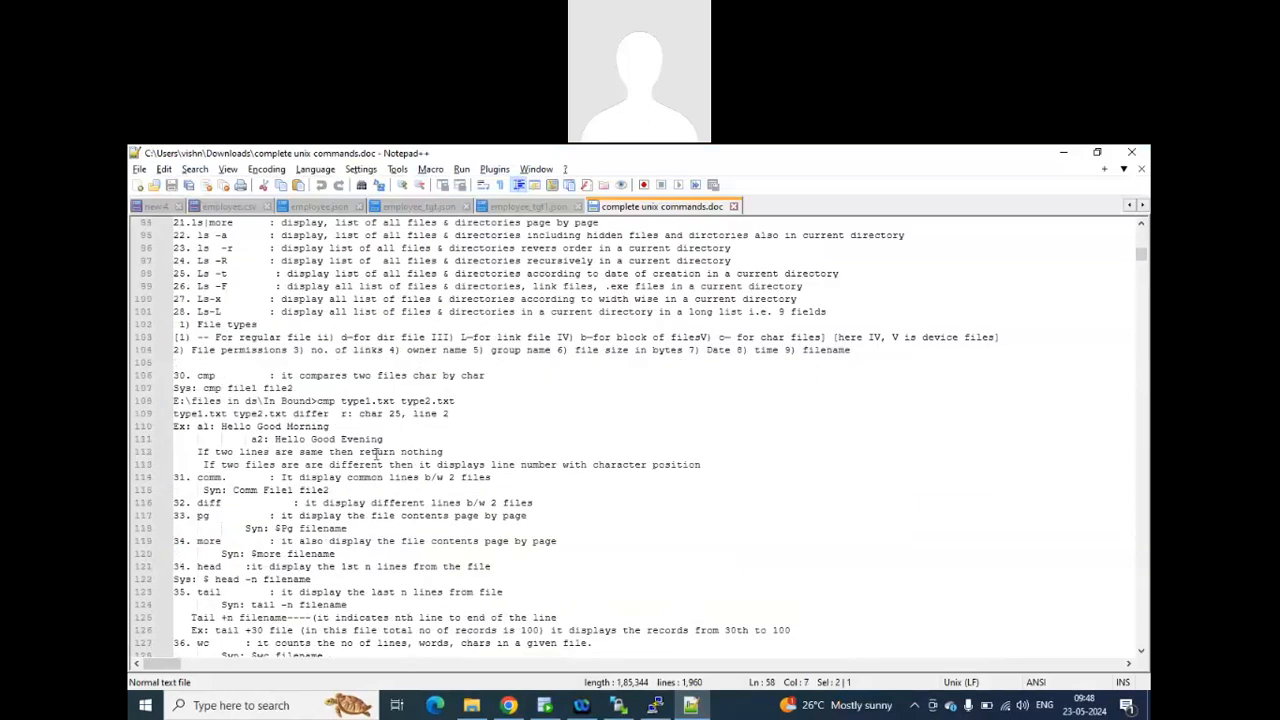
{"action": "scroll", "coordinate": [374, 467], "scroll_direction": "down", "scroll_amount": 20}
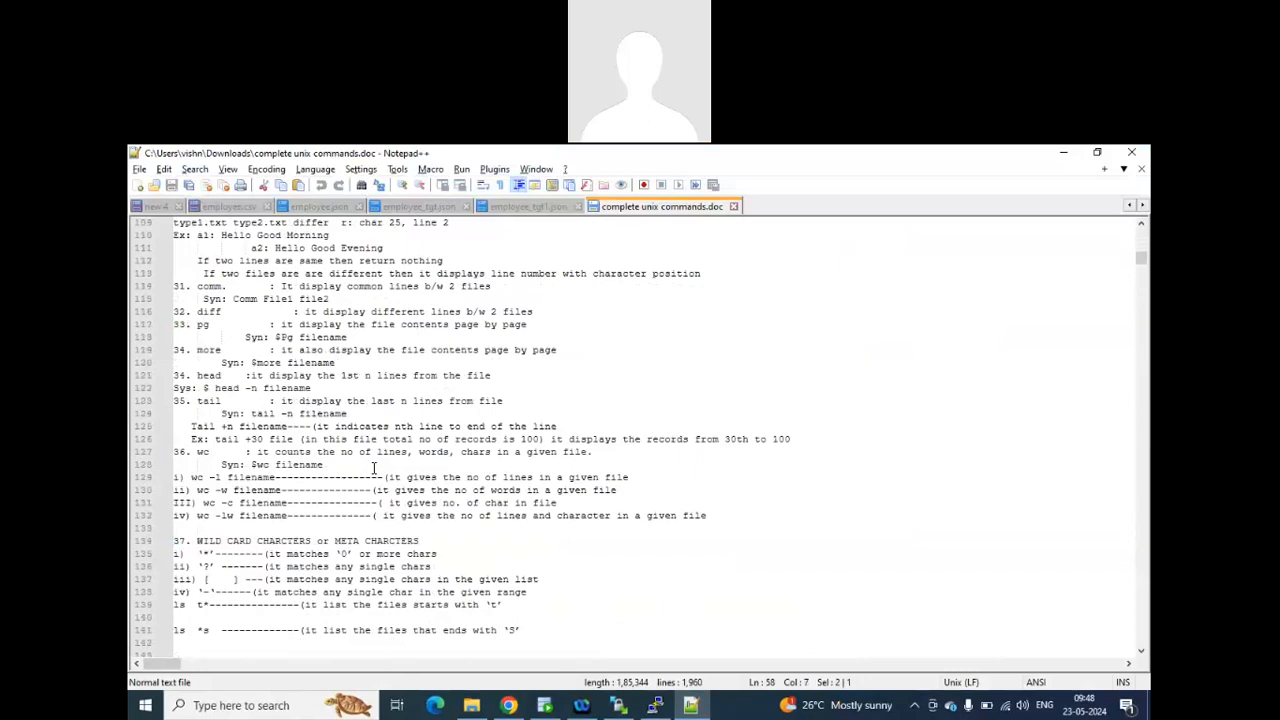
{"action": "scroll", "coordinate": [374, 447], "scroll_direction": "down", "scroll_amount": 18}
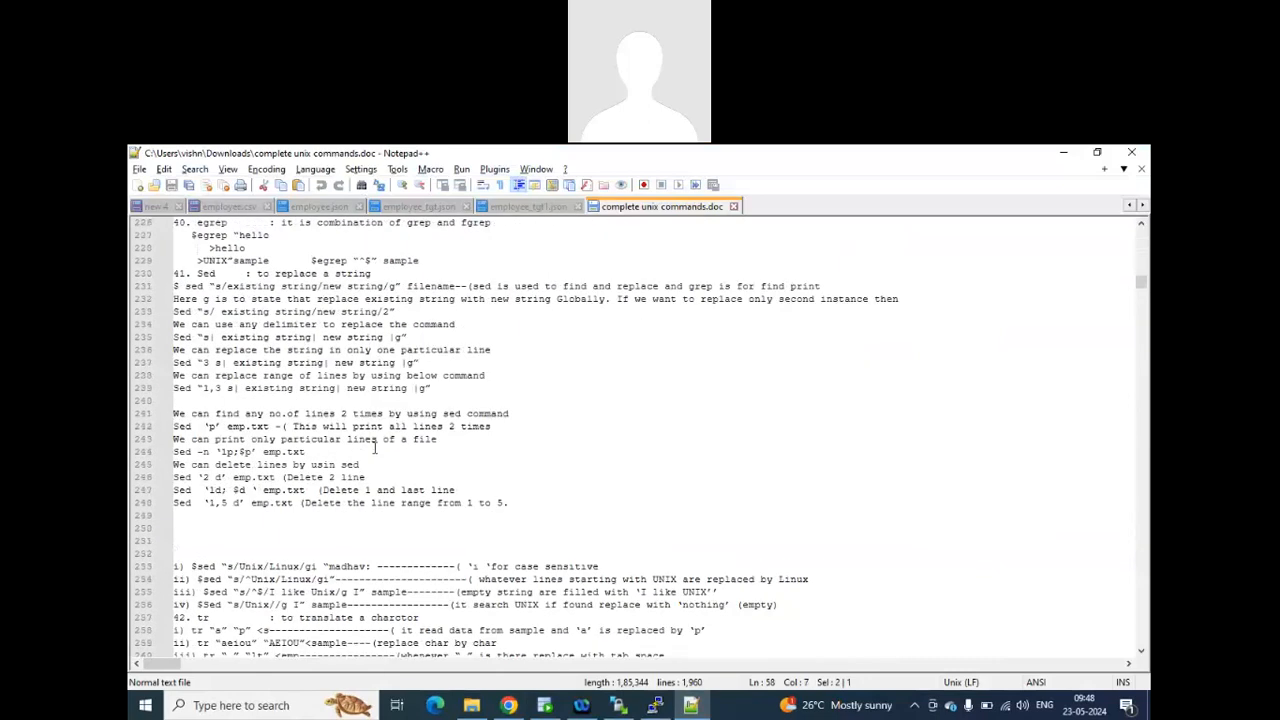
{"action": "scroll", "coordinate": [380, 456], "scroll_direction": "up", "scroll_amount": 5}
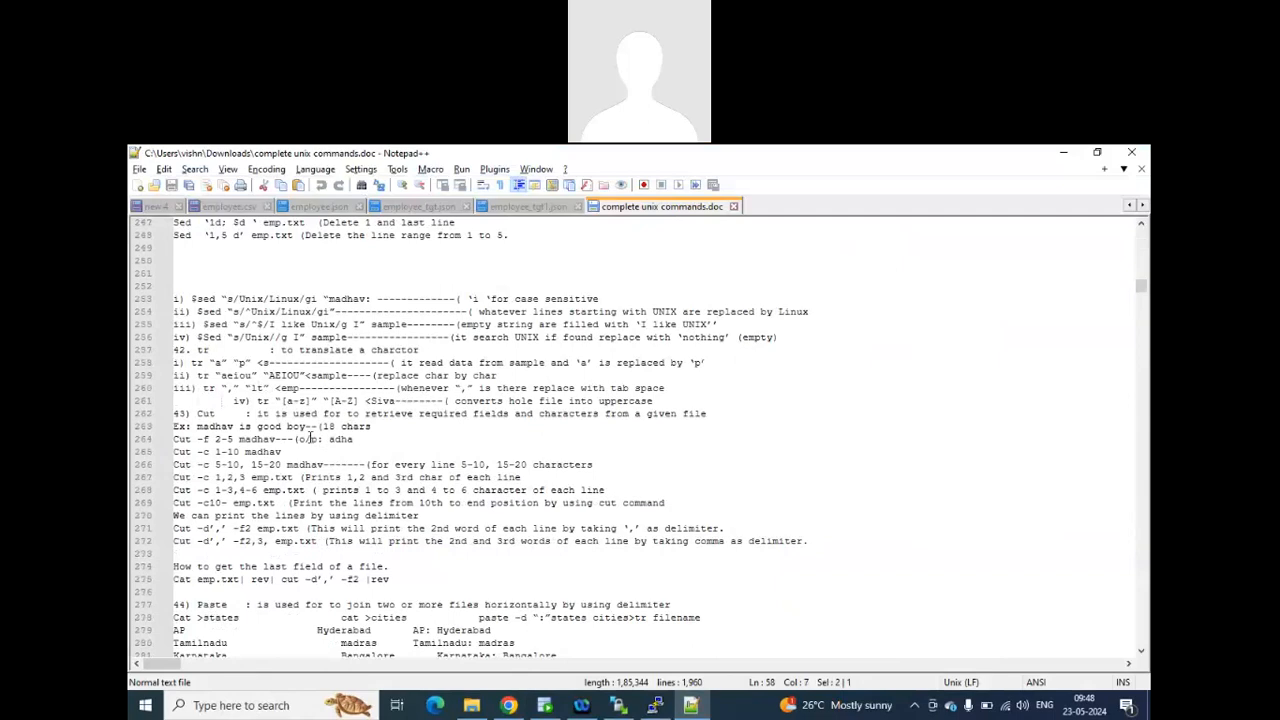
{"action": "scroll", "coordinate": [310, 438], "scroll_direction": "up", "scroll_amount": 20}
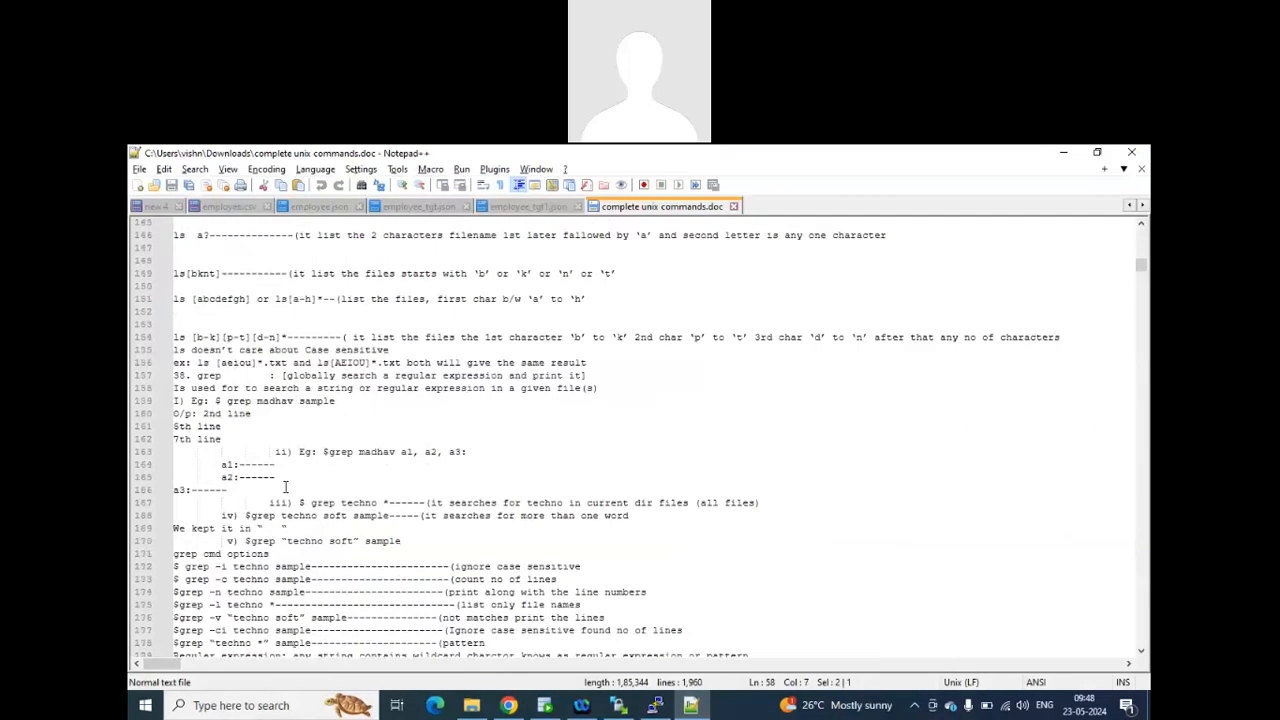
{"action": "scroll", "coordinate": [285, 487], "scroll_direction": "up", "scroll_amount": 20}
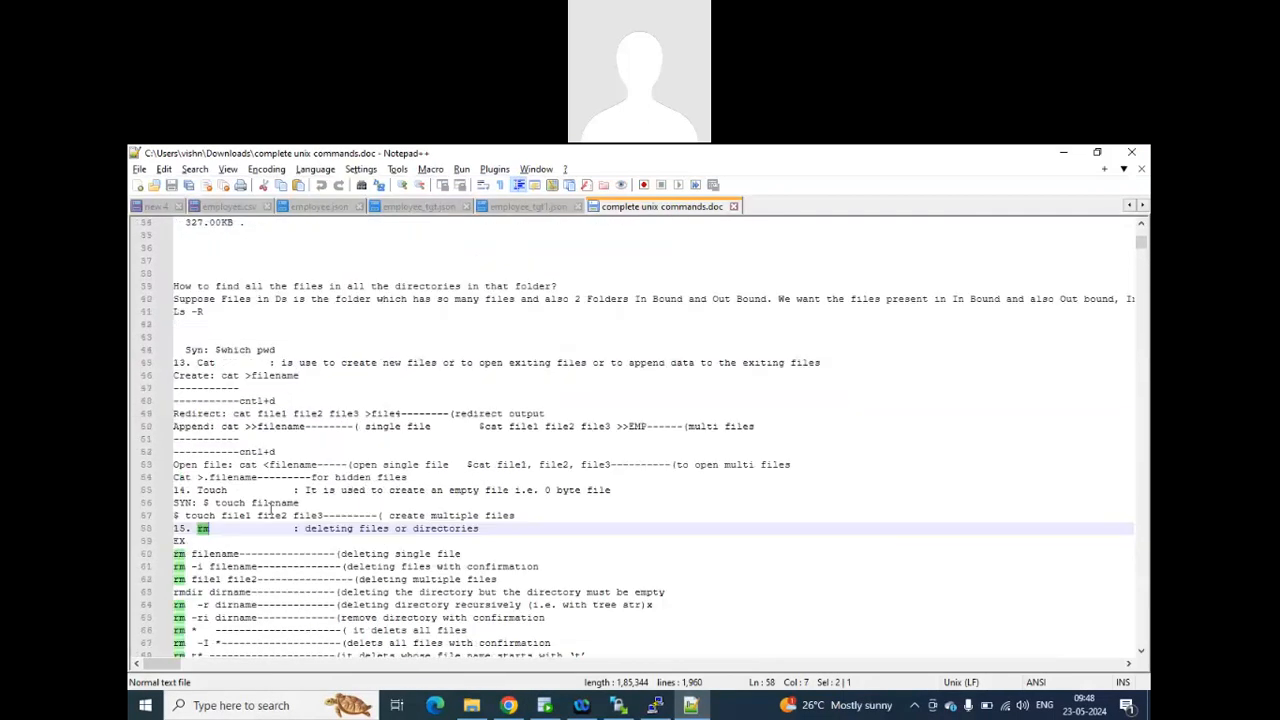
{"action": "scroll", "coordinate": [270, 510], "scroll_direction": "up", "scroll_amount": 11}
{"action": "scroll", "coordinate": [265, 521], "scroll_direction": "down", "scroll_amount": 11}
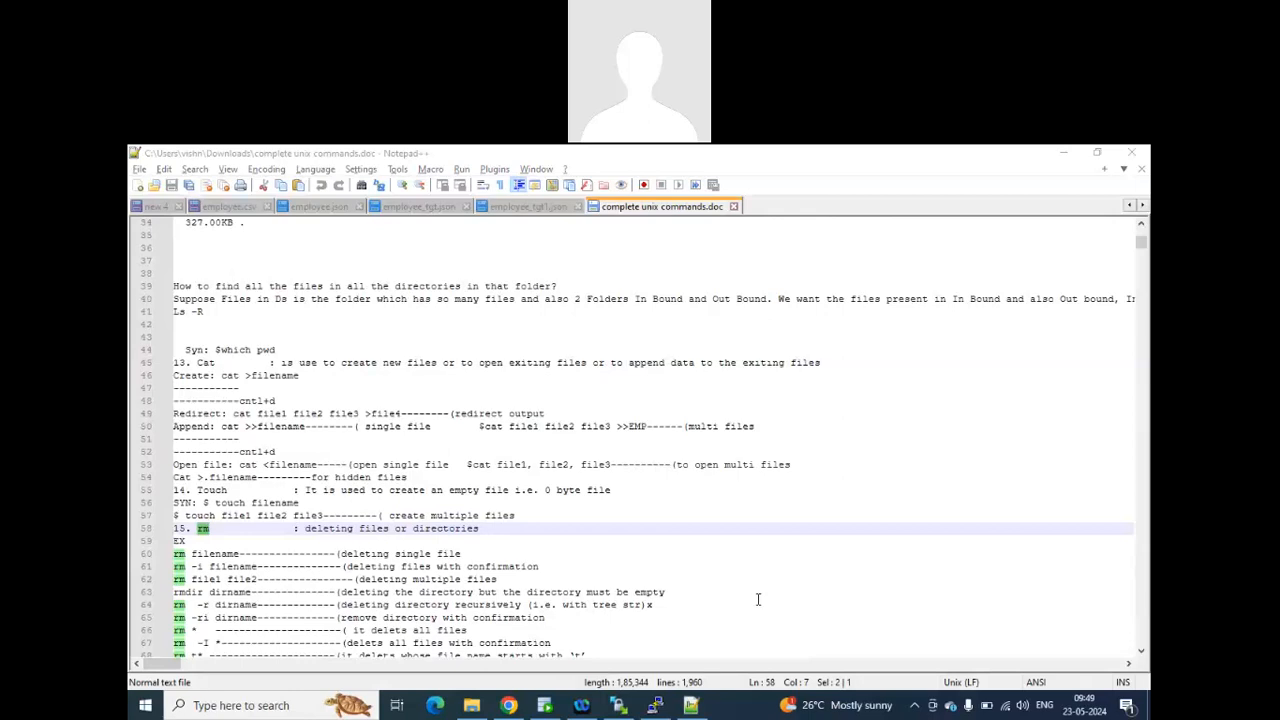
{"action": "left_click", "coordinate": [886, 529]}
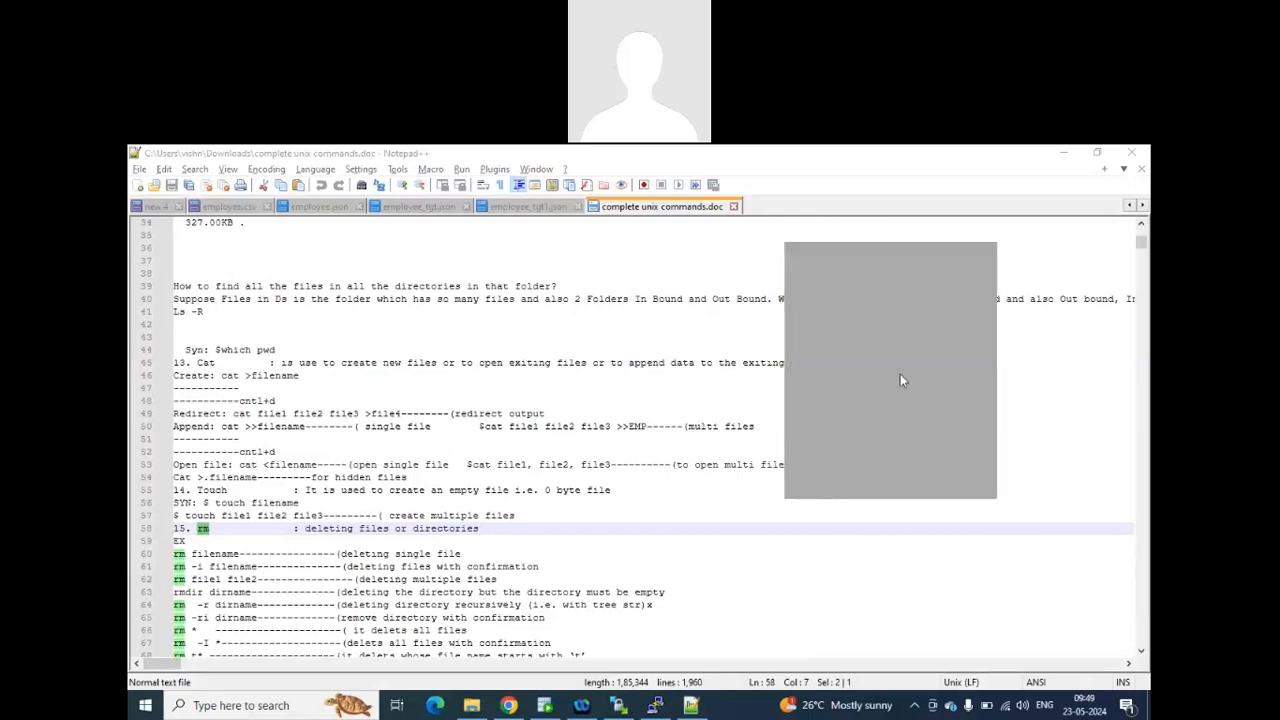